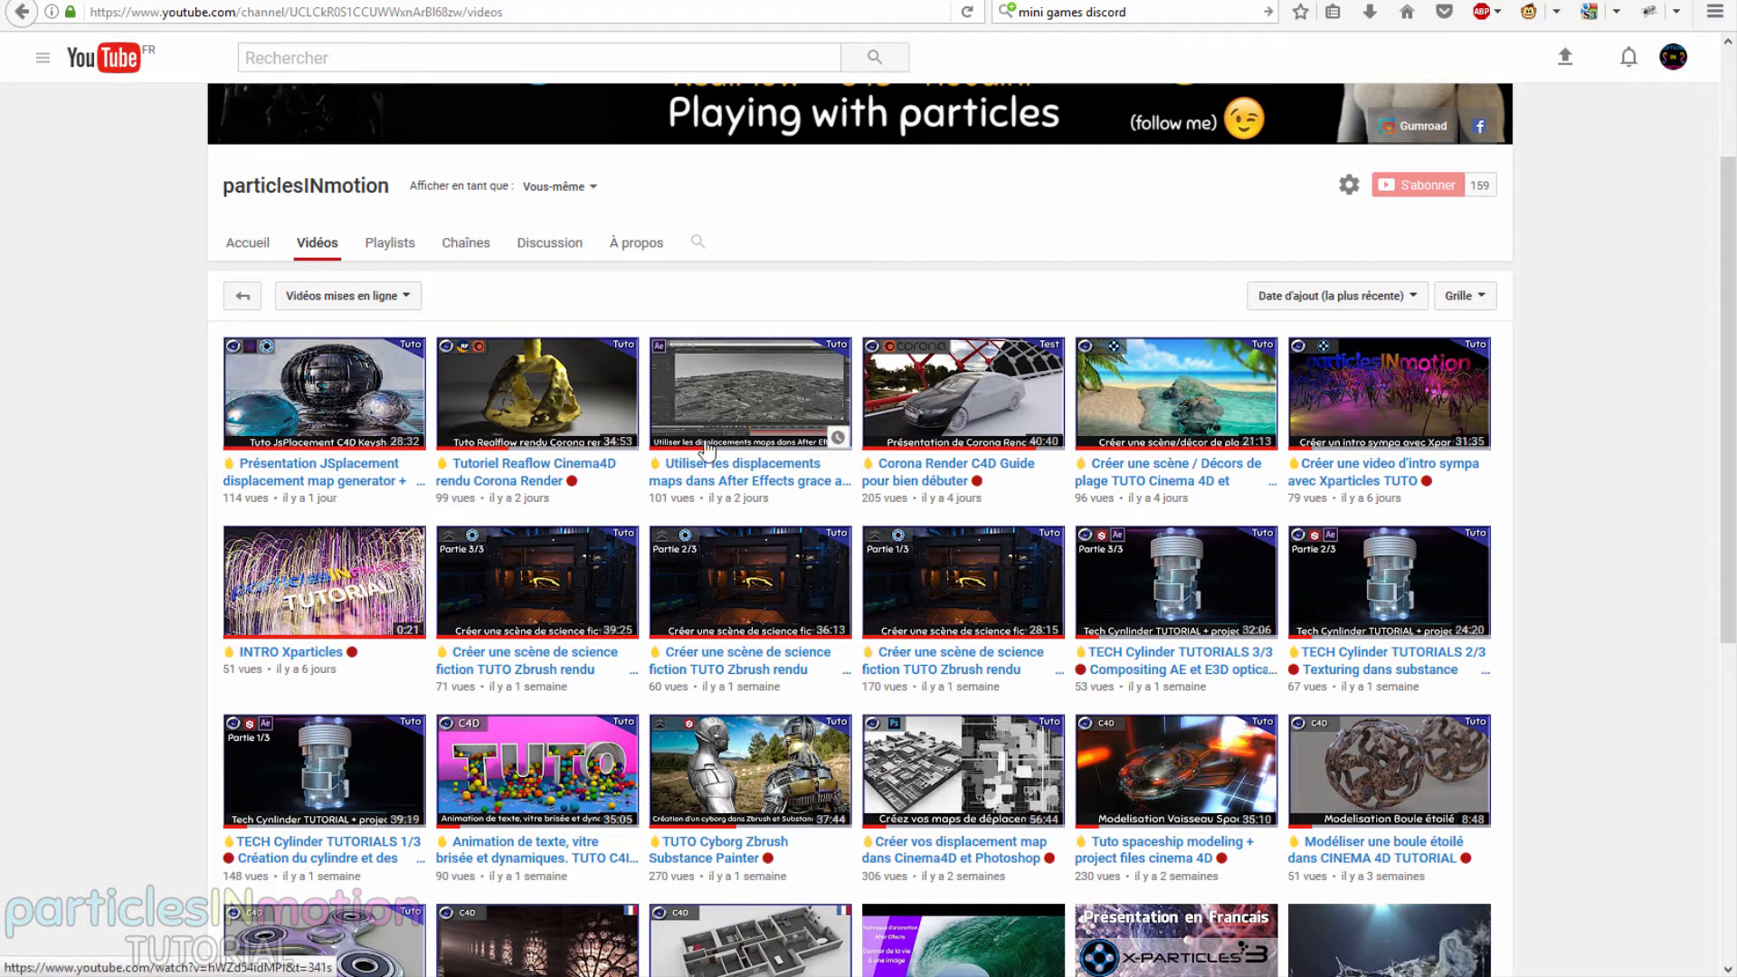
Step: Look through the particlesINmotion channel's uploaded video tutorials on YouTube and its Particles in motion Facebook page
scroll(815, 597, "down", 3)
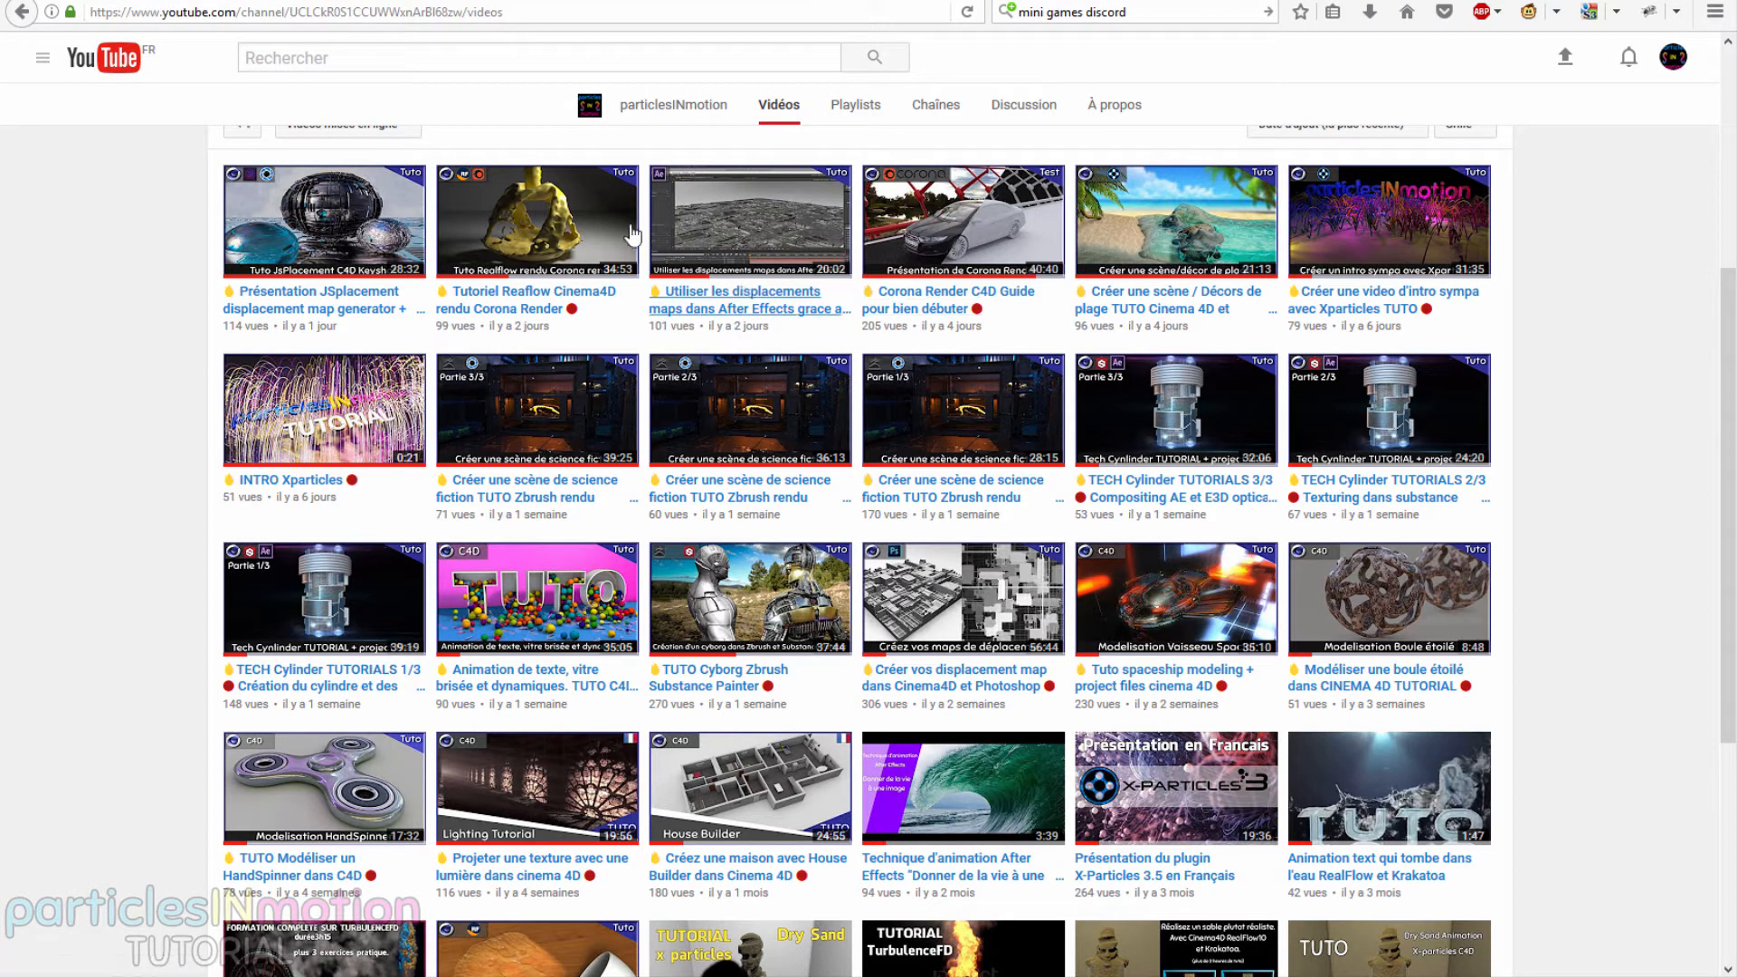
scroll(484, 299, "up", 2)
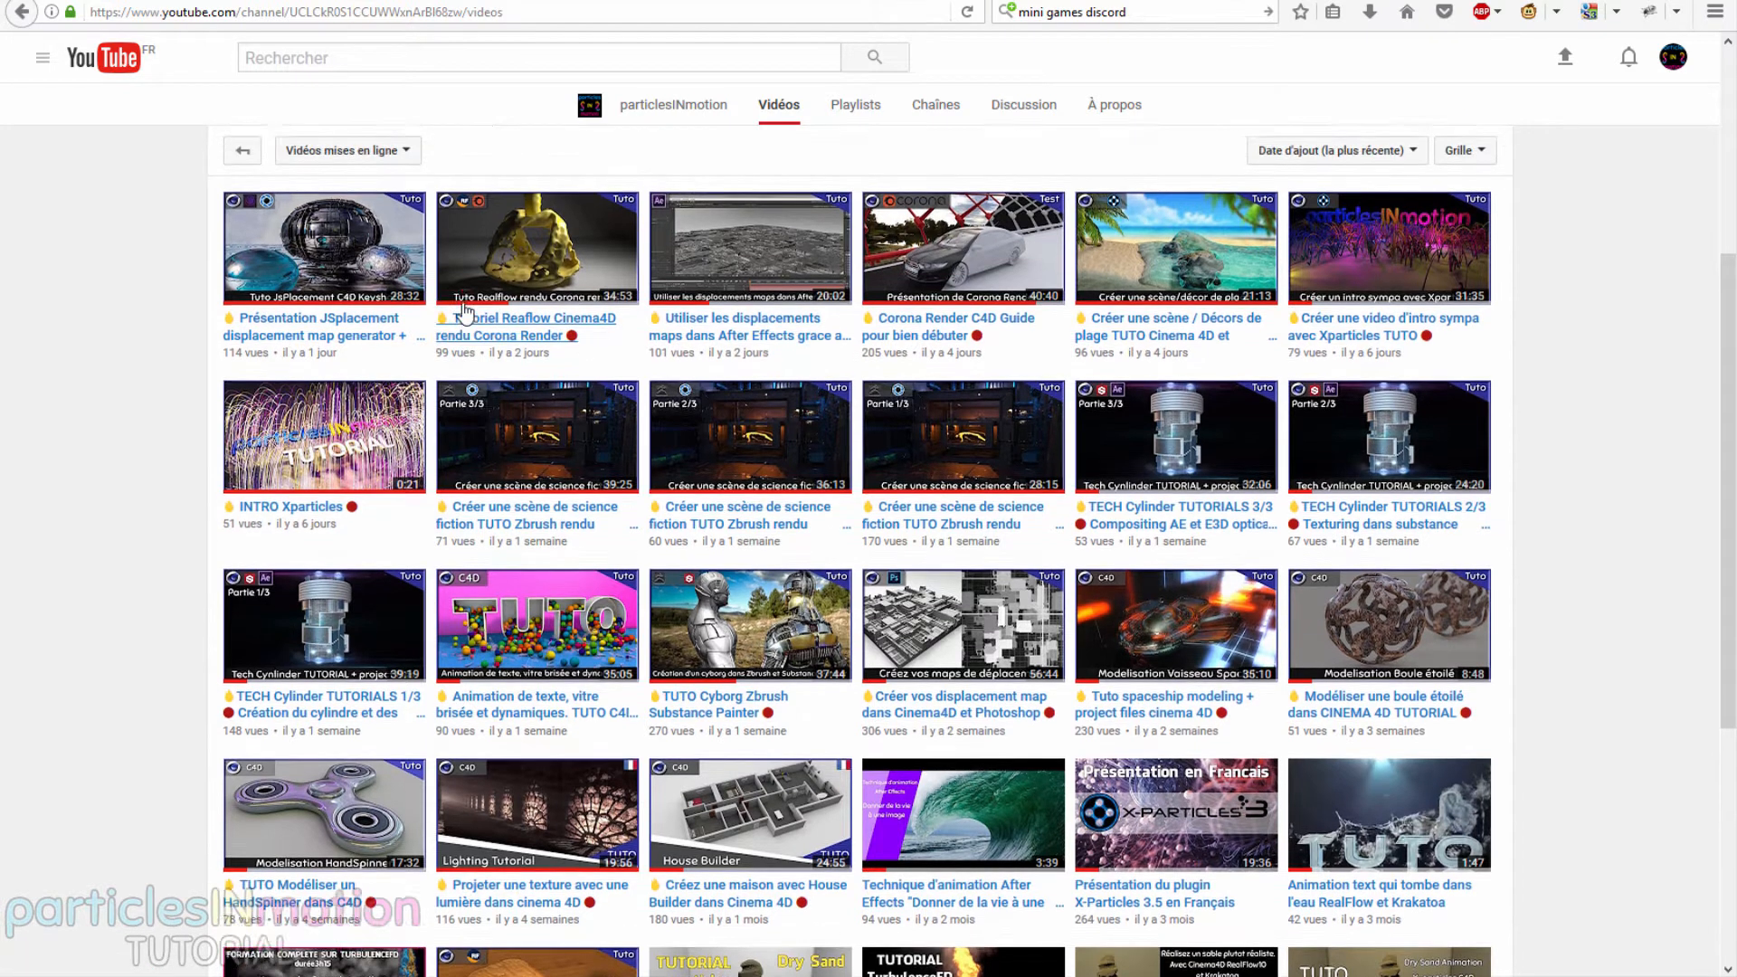
scroll(804, 258, "up", 5)
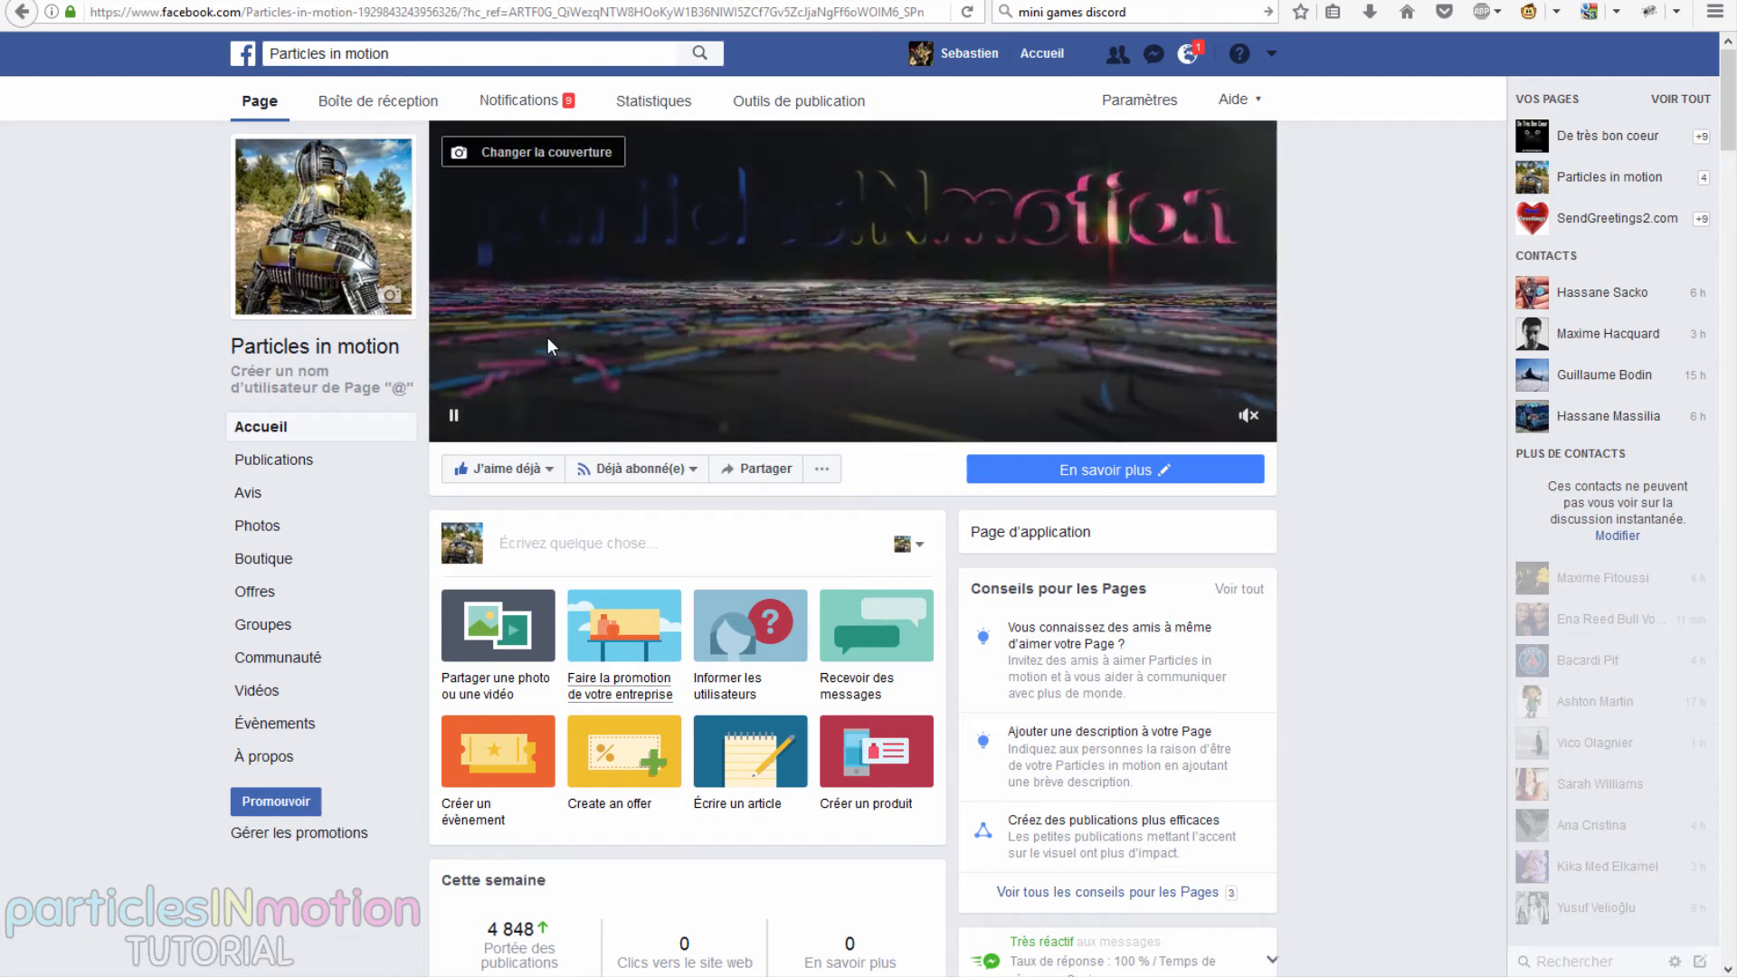
scroll(547, 342, "down", 3)
scroll(548, 343, "down", 15)
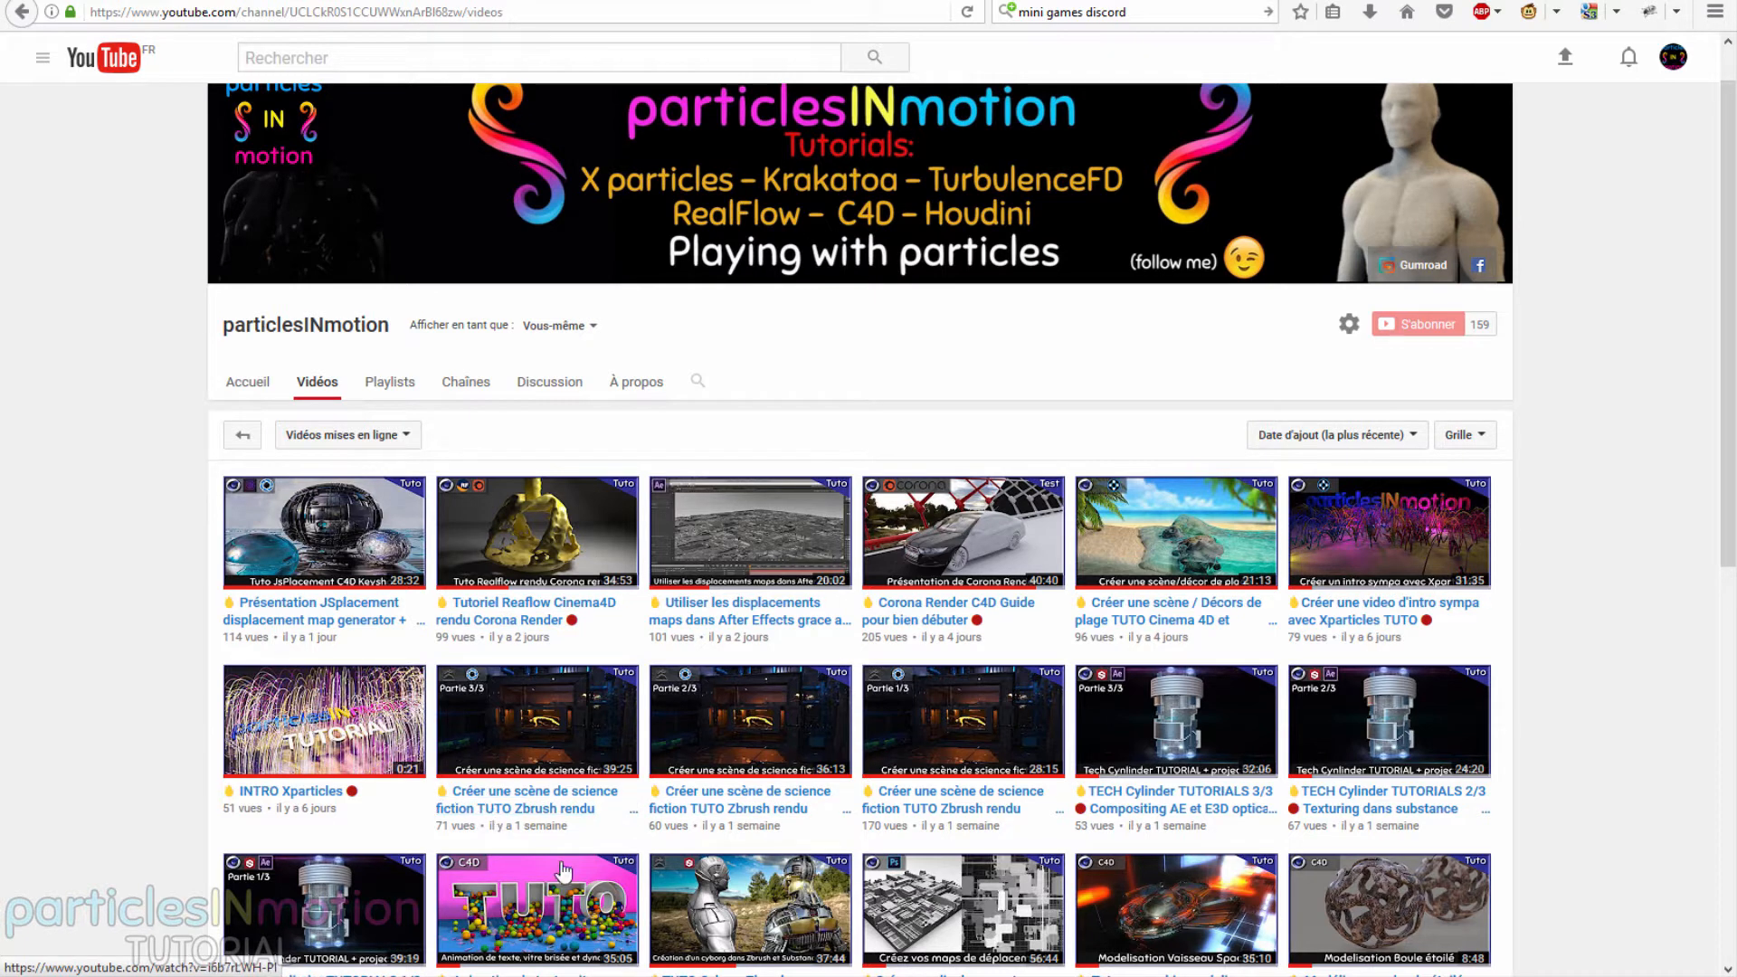
scroll(733, 916, "down", 2)
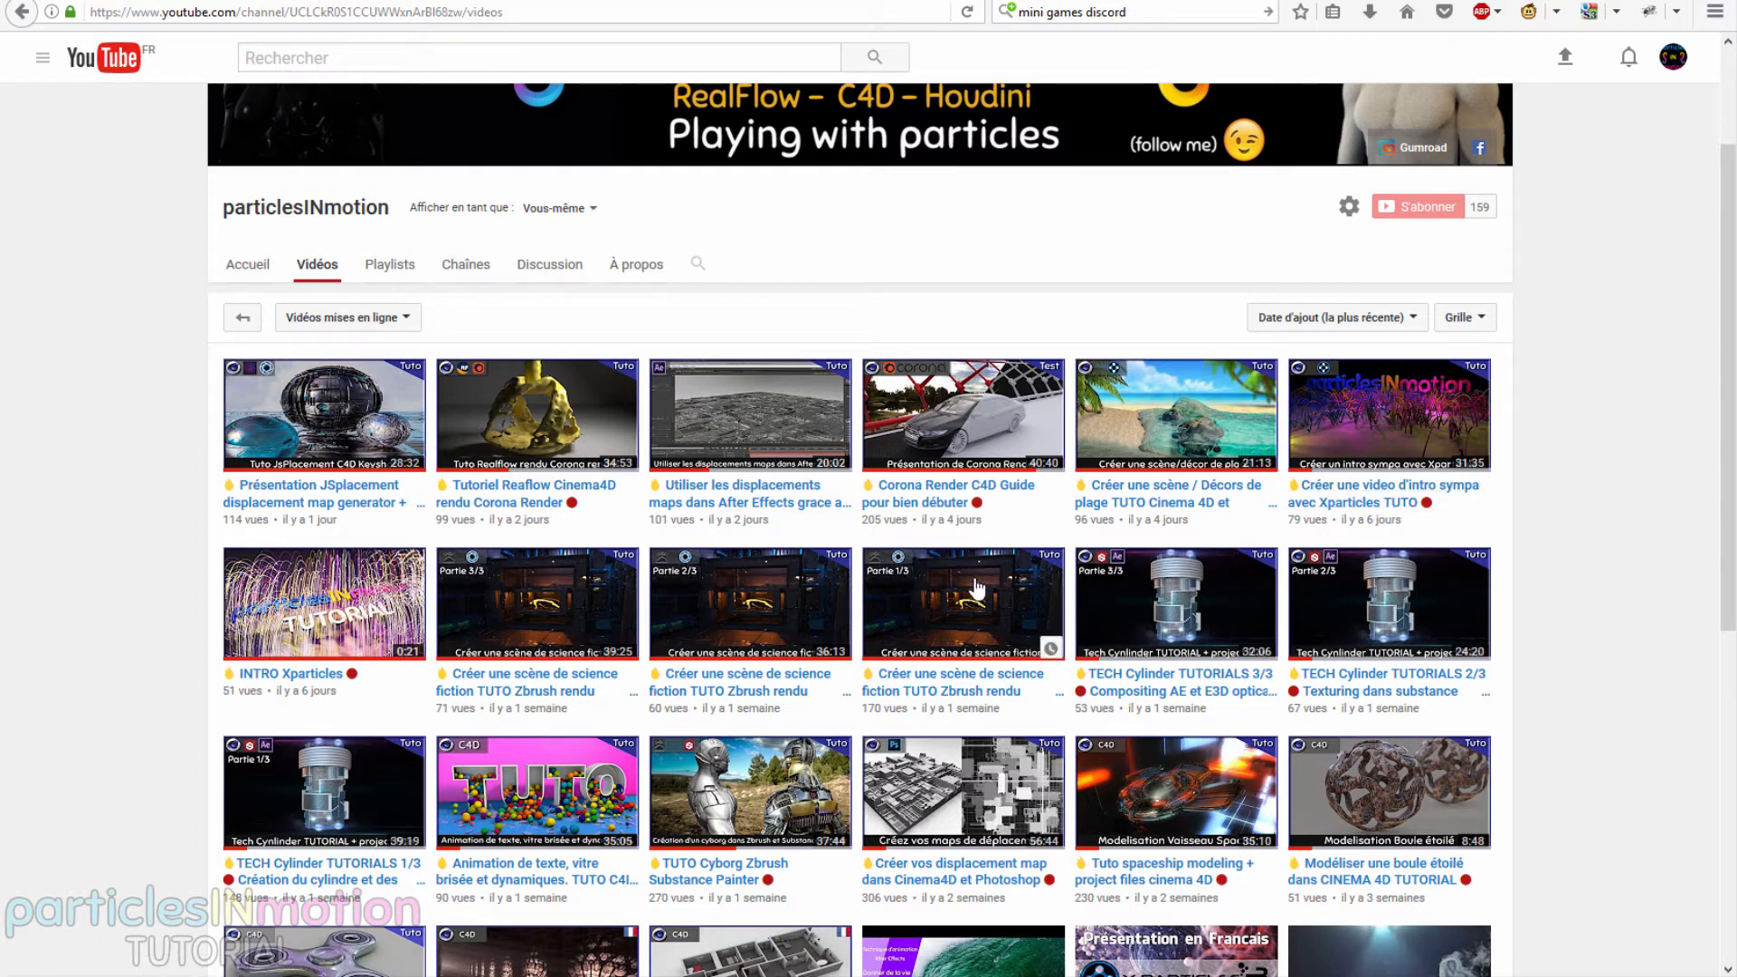
scroll(771, 703, "down", 2)
scroll(771, 703, "down", 1)
scroll(771, 703, "up", 2)
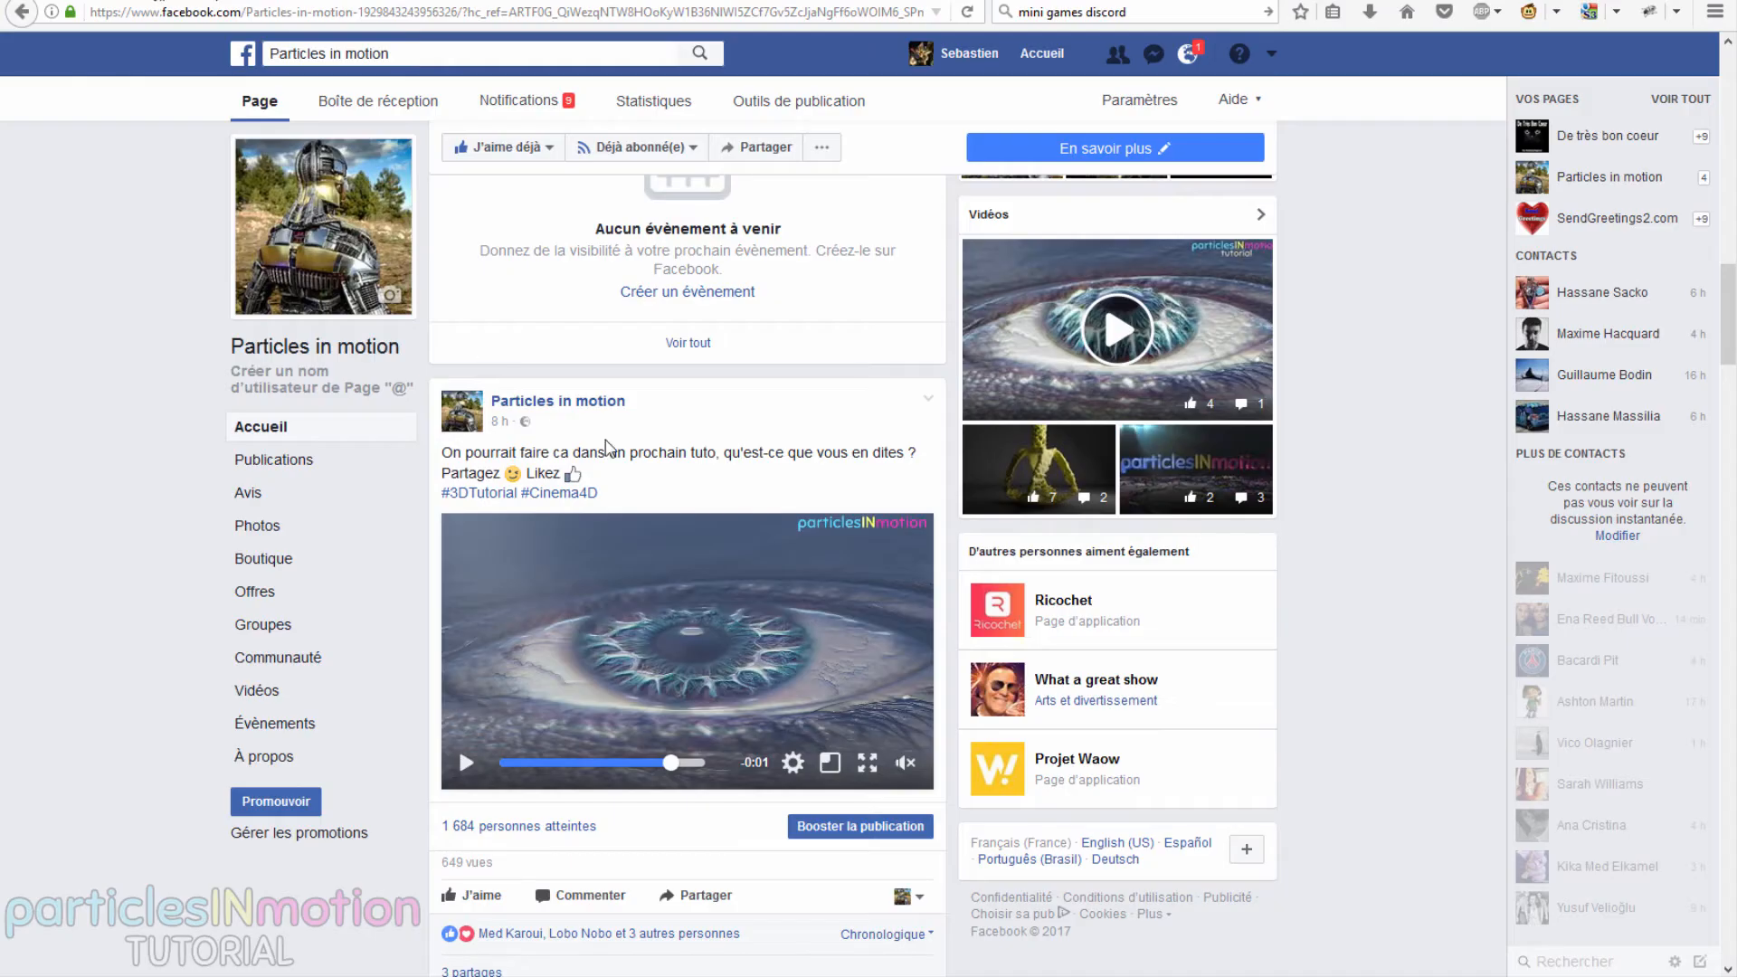
Step: Review the Facebook page's recent posts, including the eye animation video and the Realflow Cinema4D Corona Render tutorial with its comments
scroll(590, 332, "down", 2)
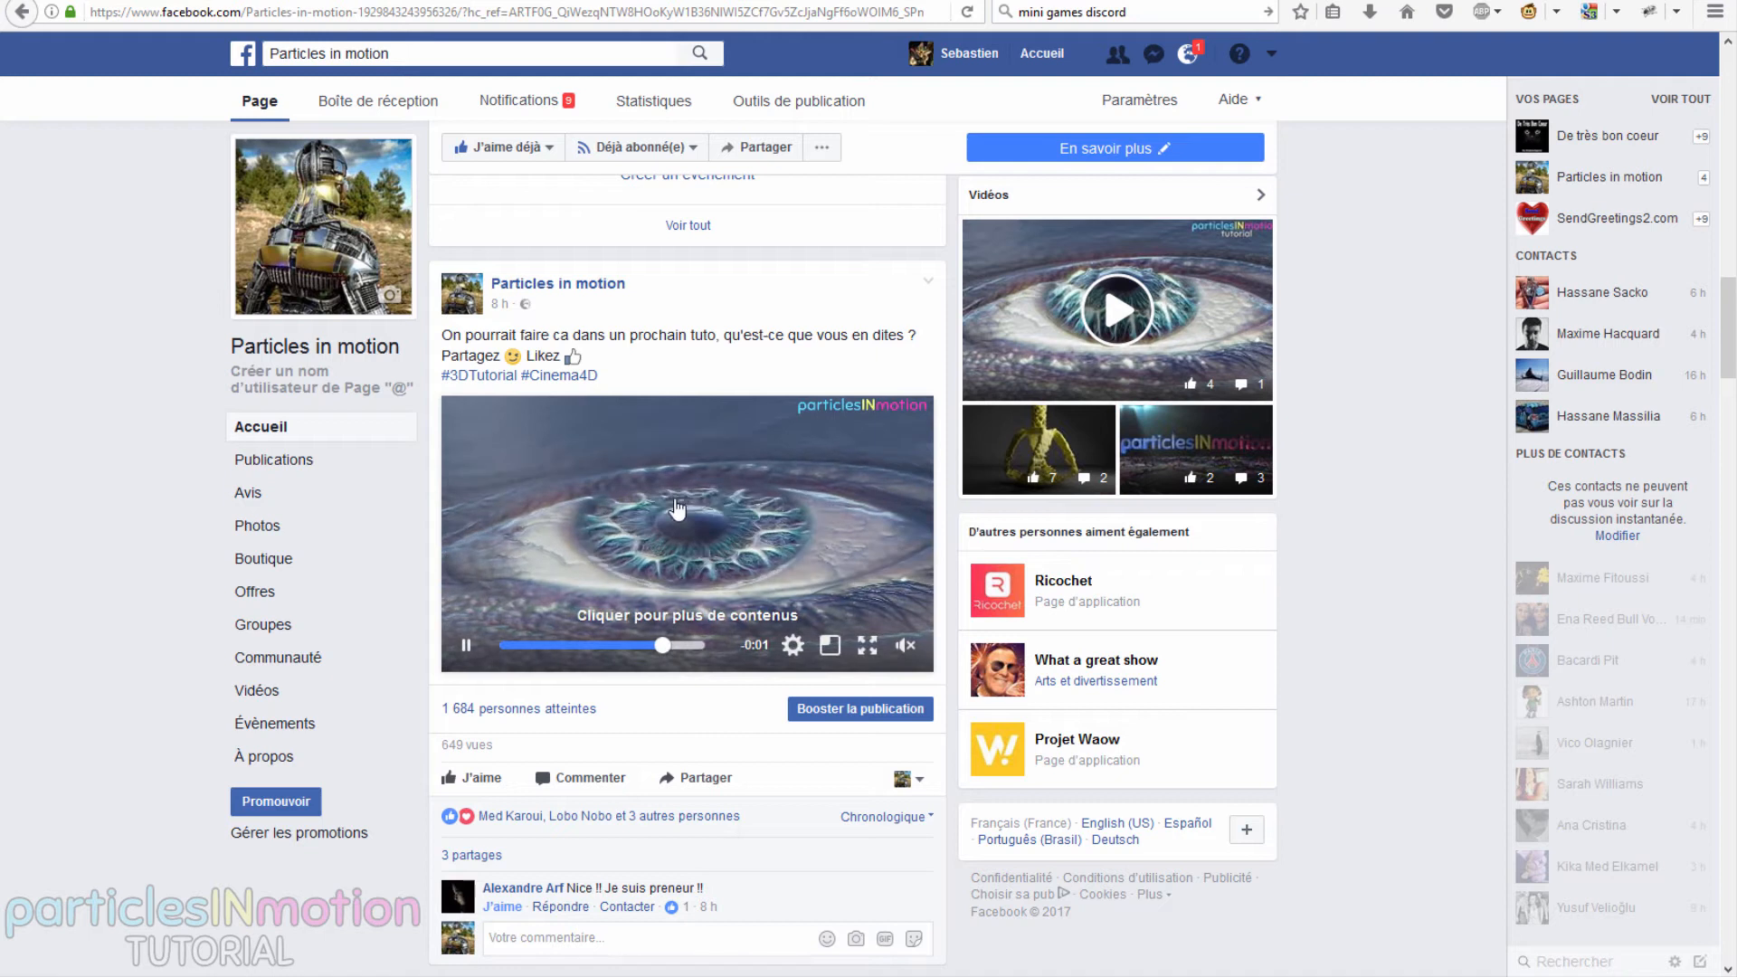
scroll(685, 493, "down", 6)
scroll(685, 493, "down", 15)
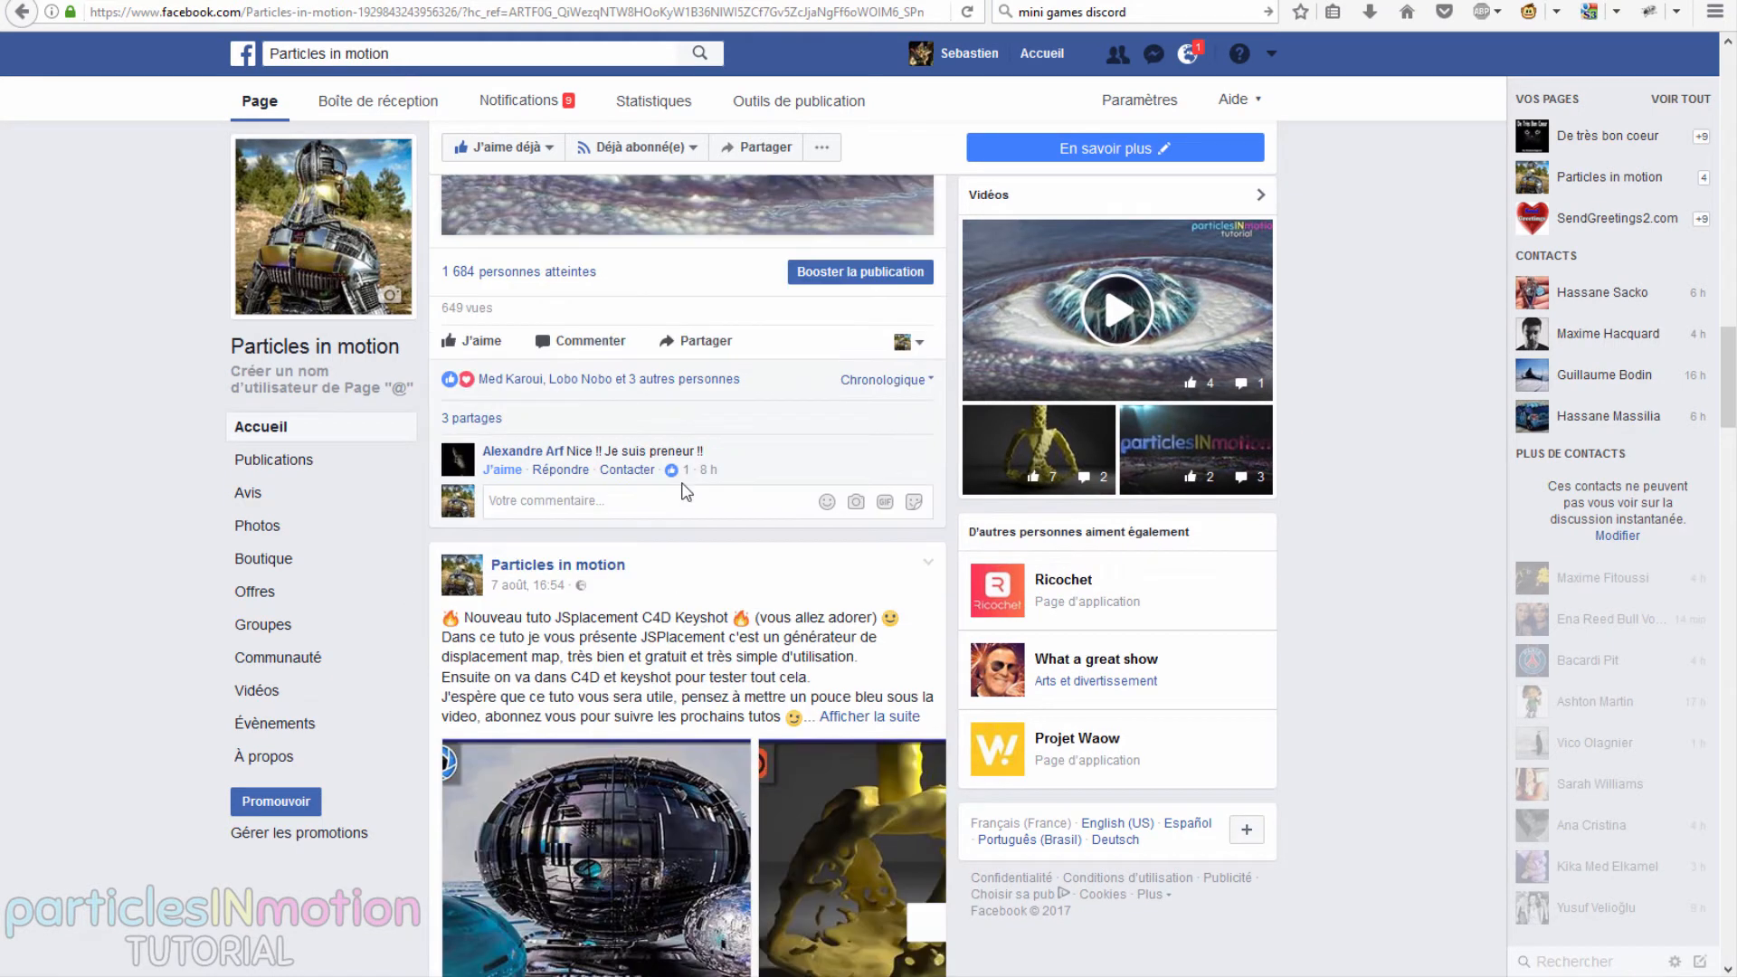
scroll(719, 546, "down", 2)
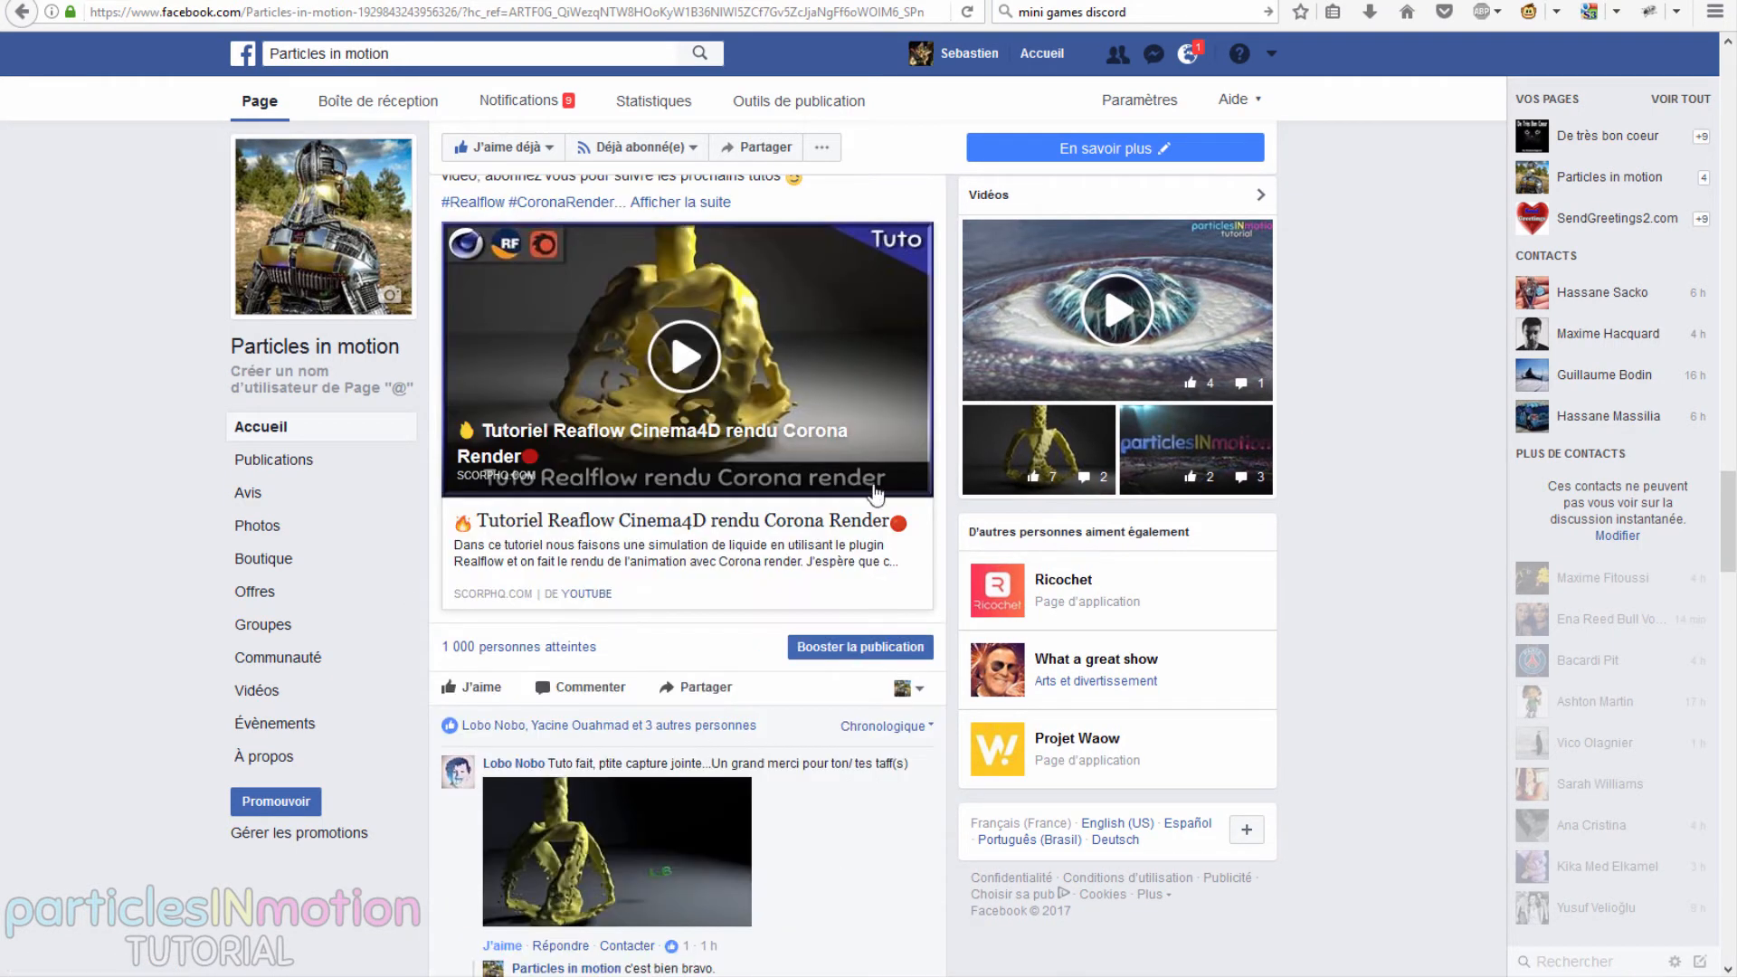
scroll(566, 624, "down", 2)
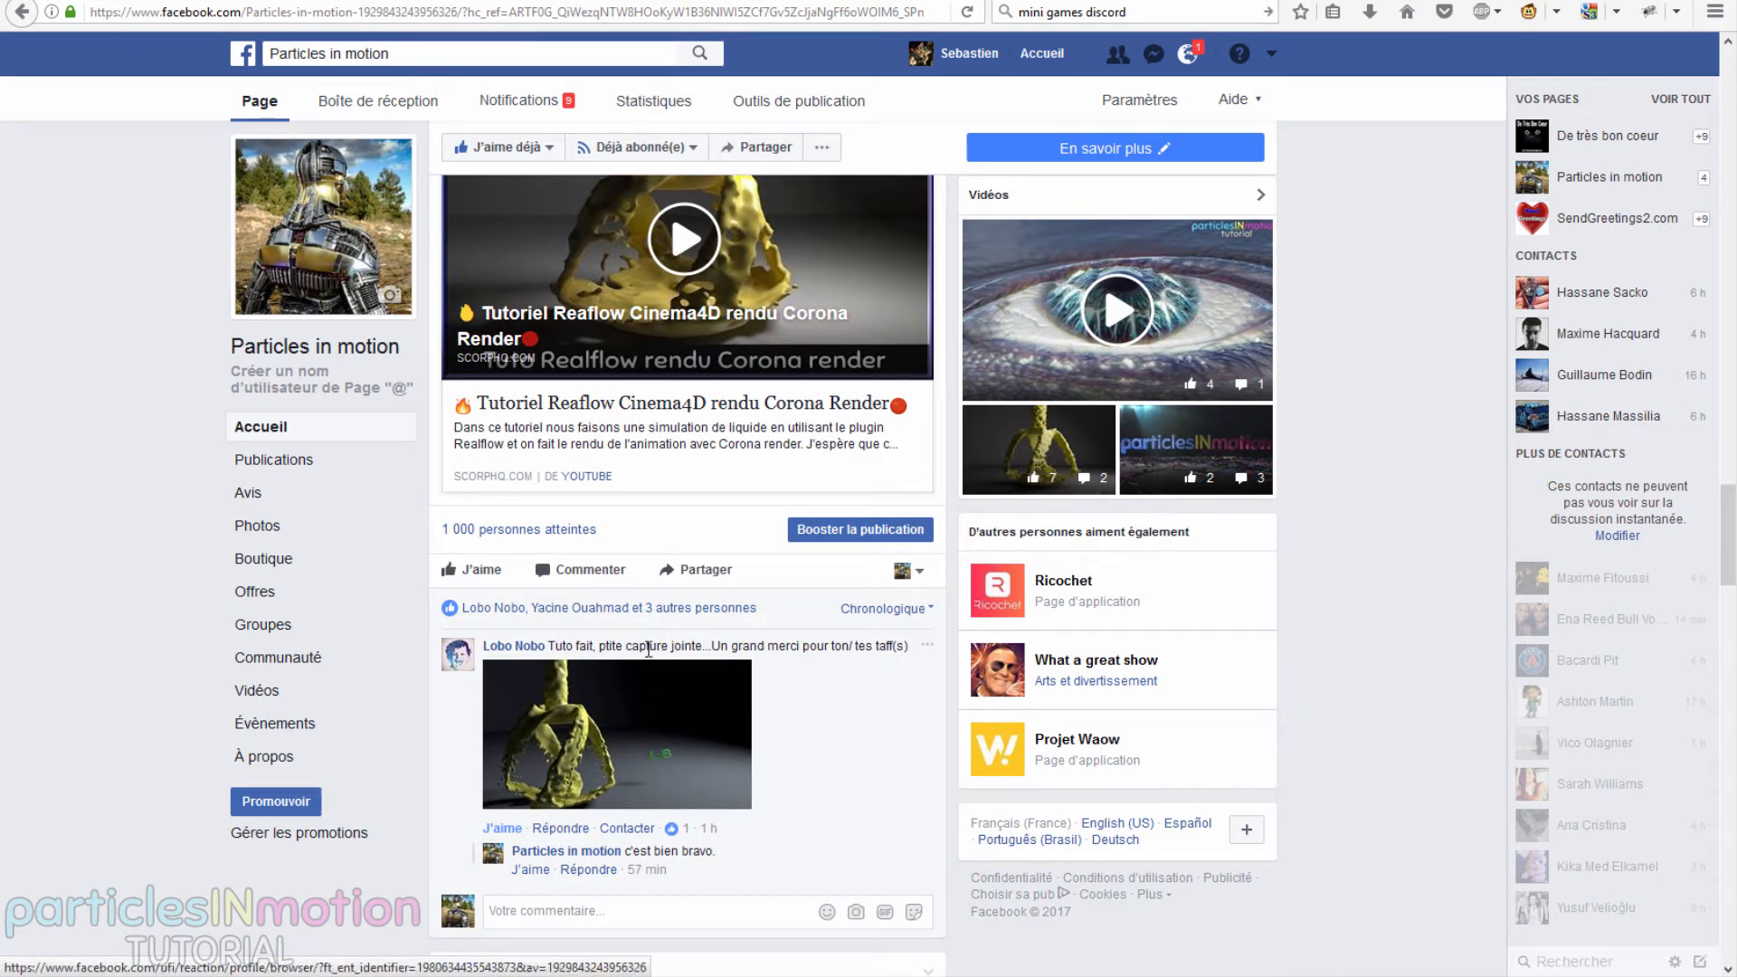
scroll(641, 568, "up", 1)
scroll(642, 568, "up", 2)
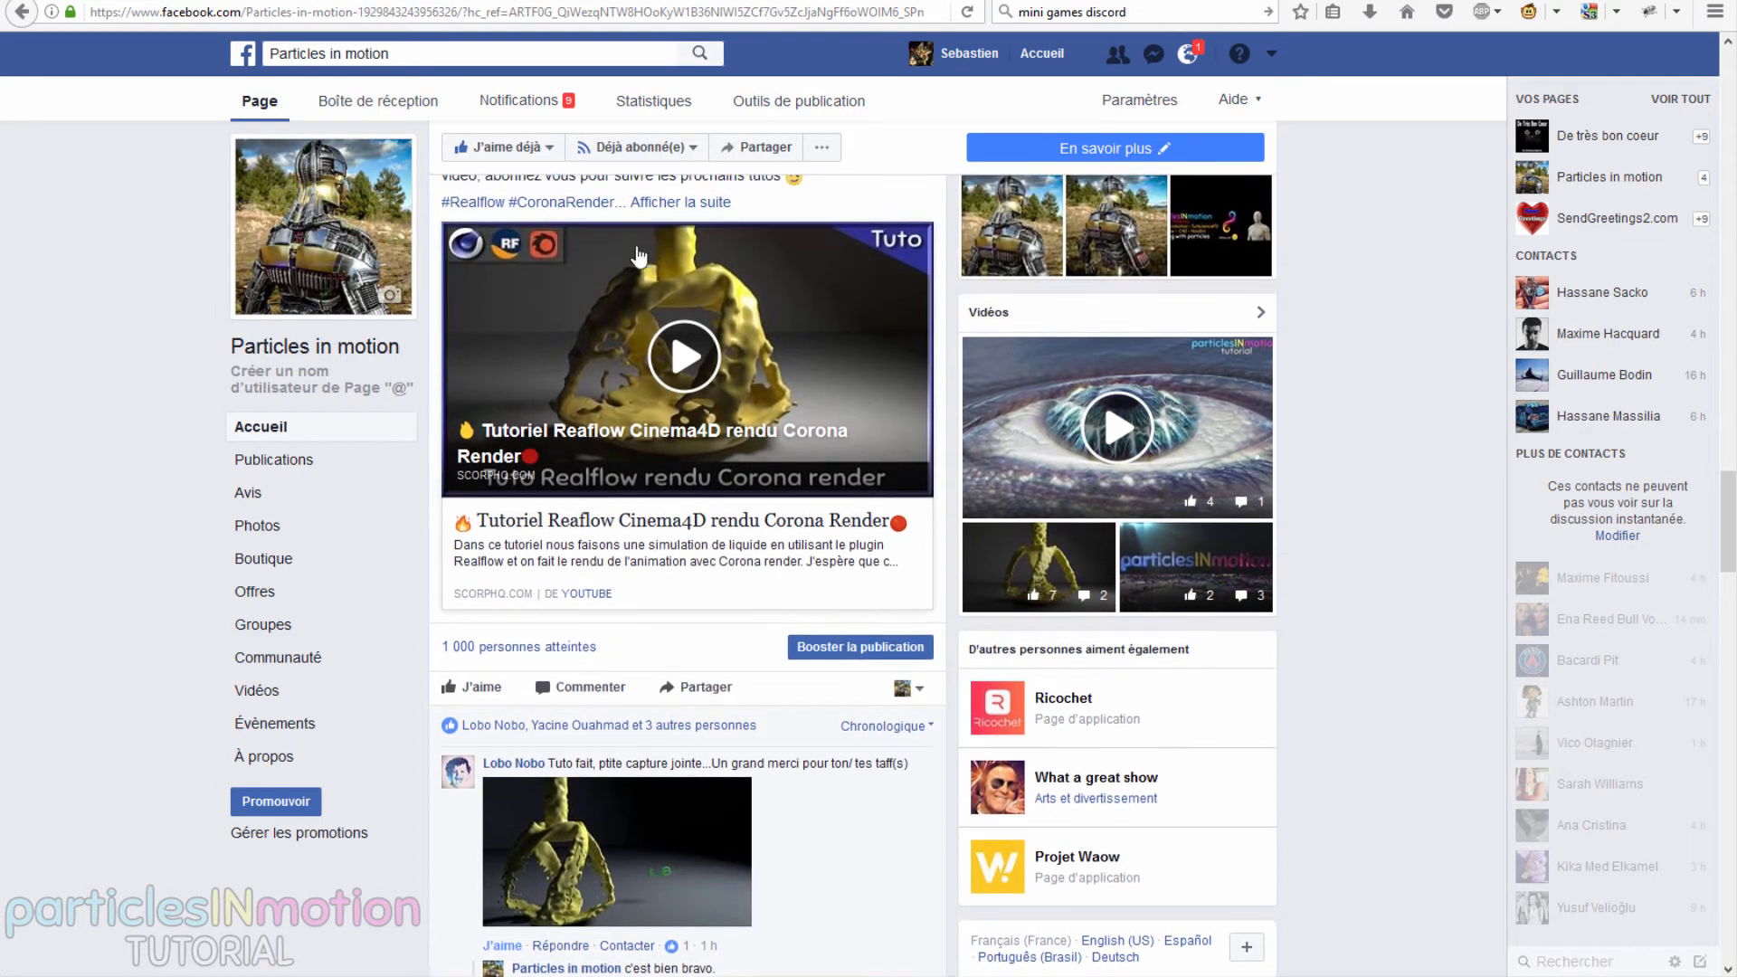
scroll(639, 766, "down", 3)
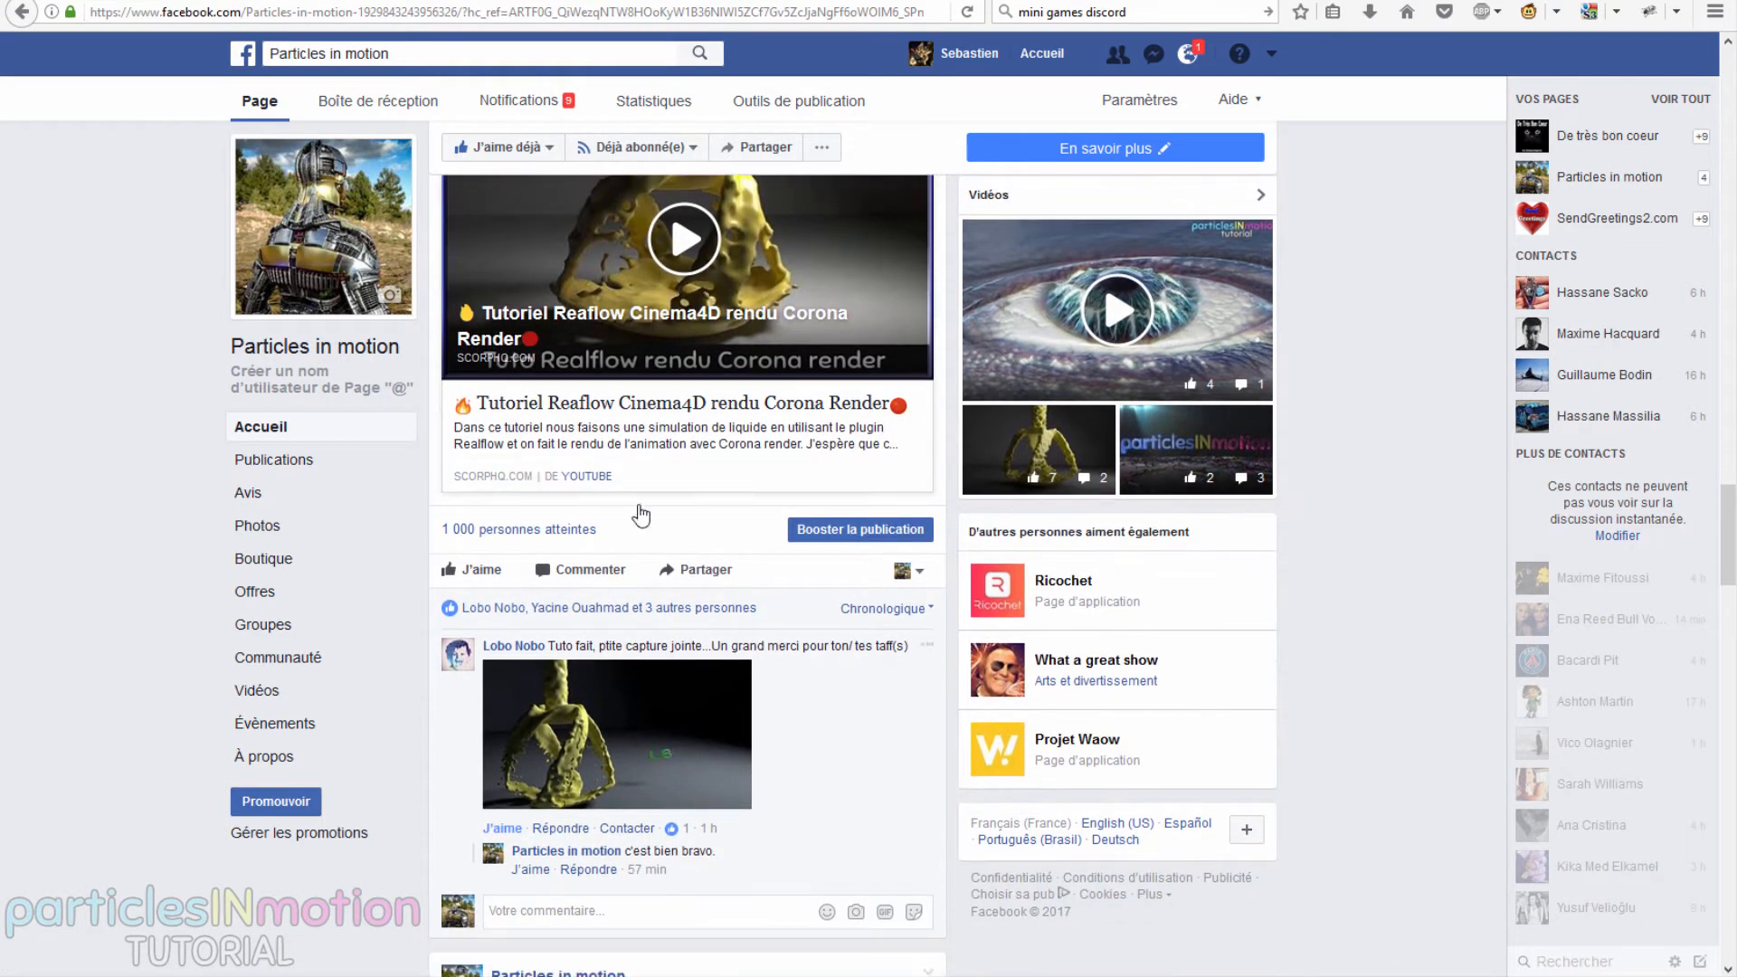
scroll(770, 362, "up", 3)
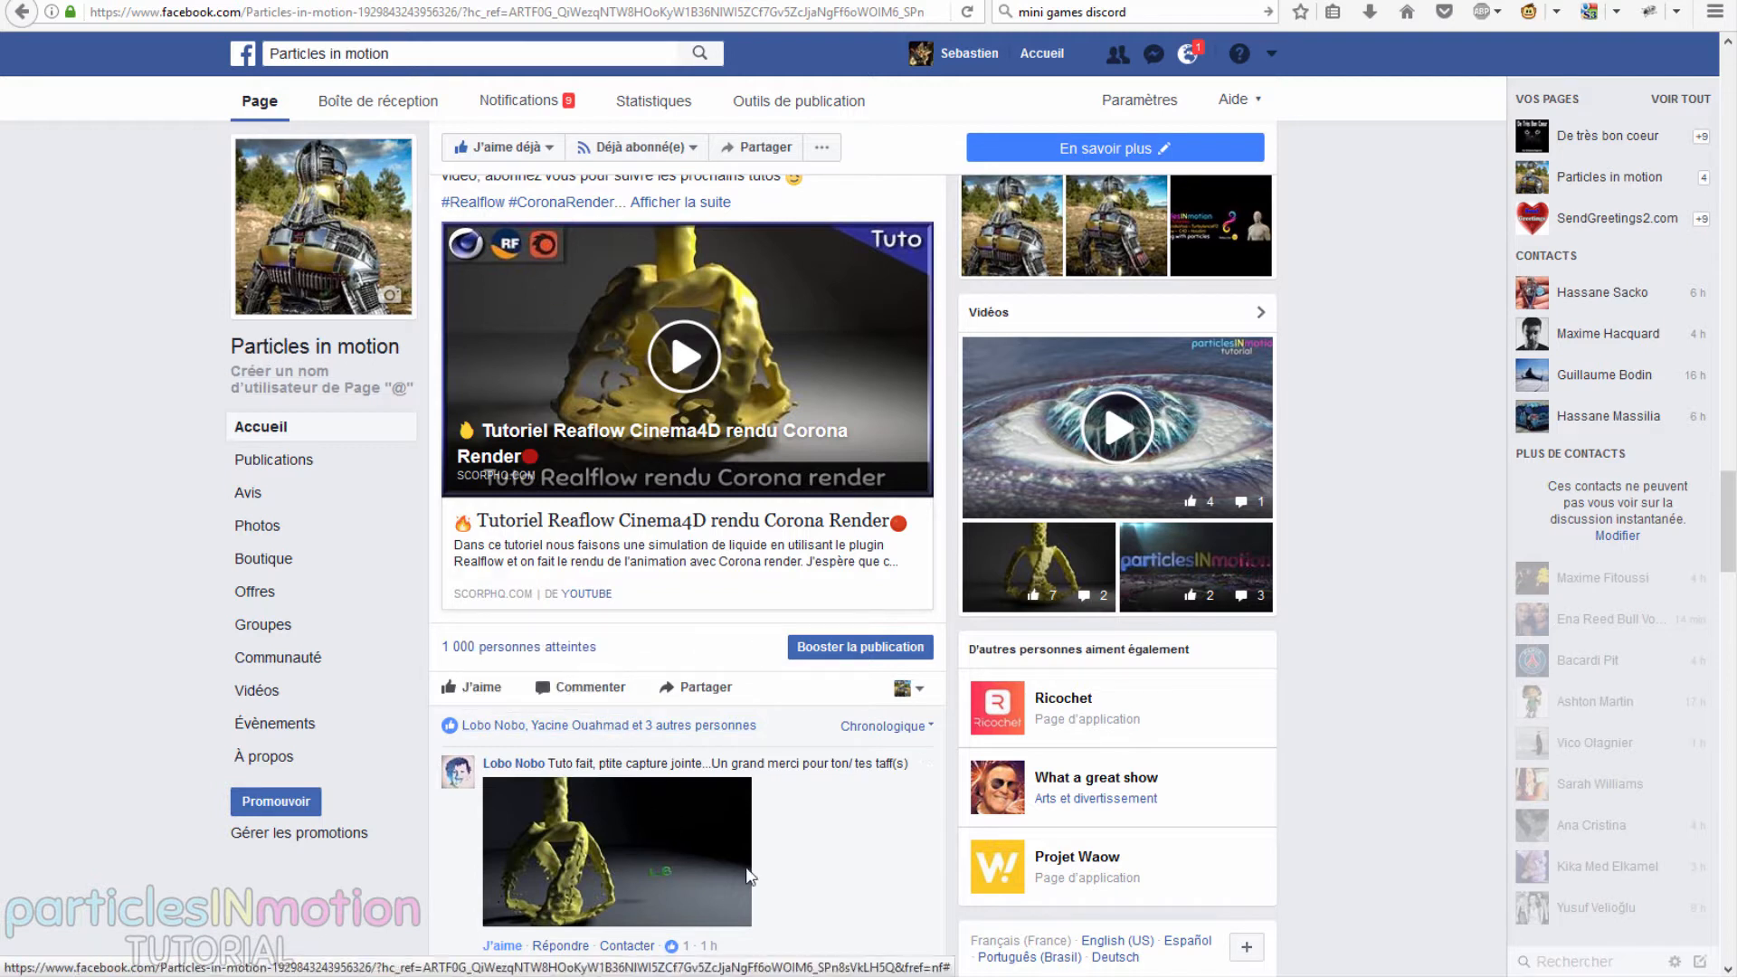
scroll(704, 422, "up", 1)
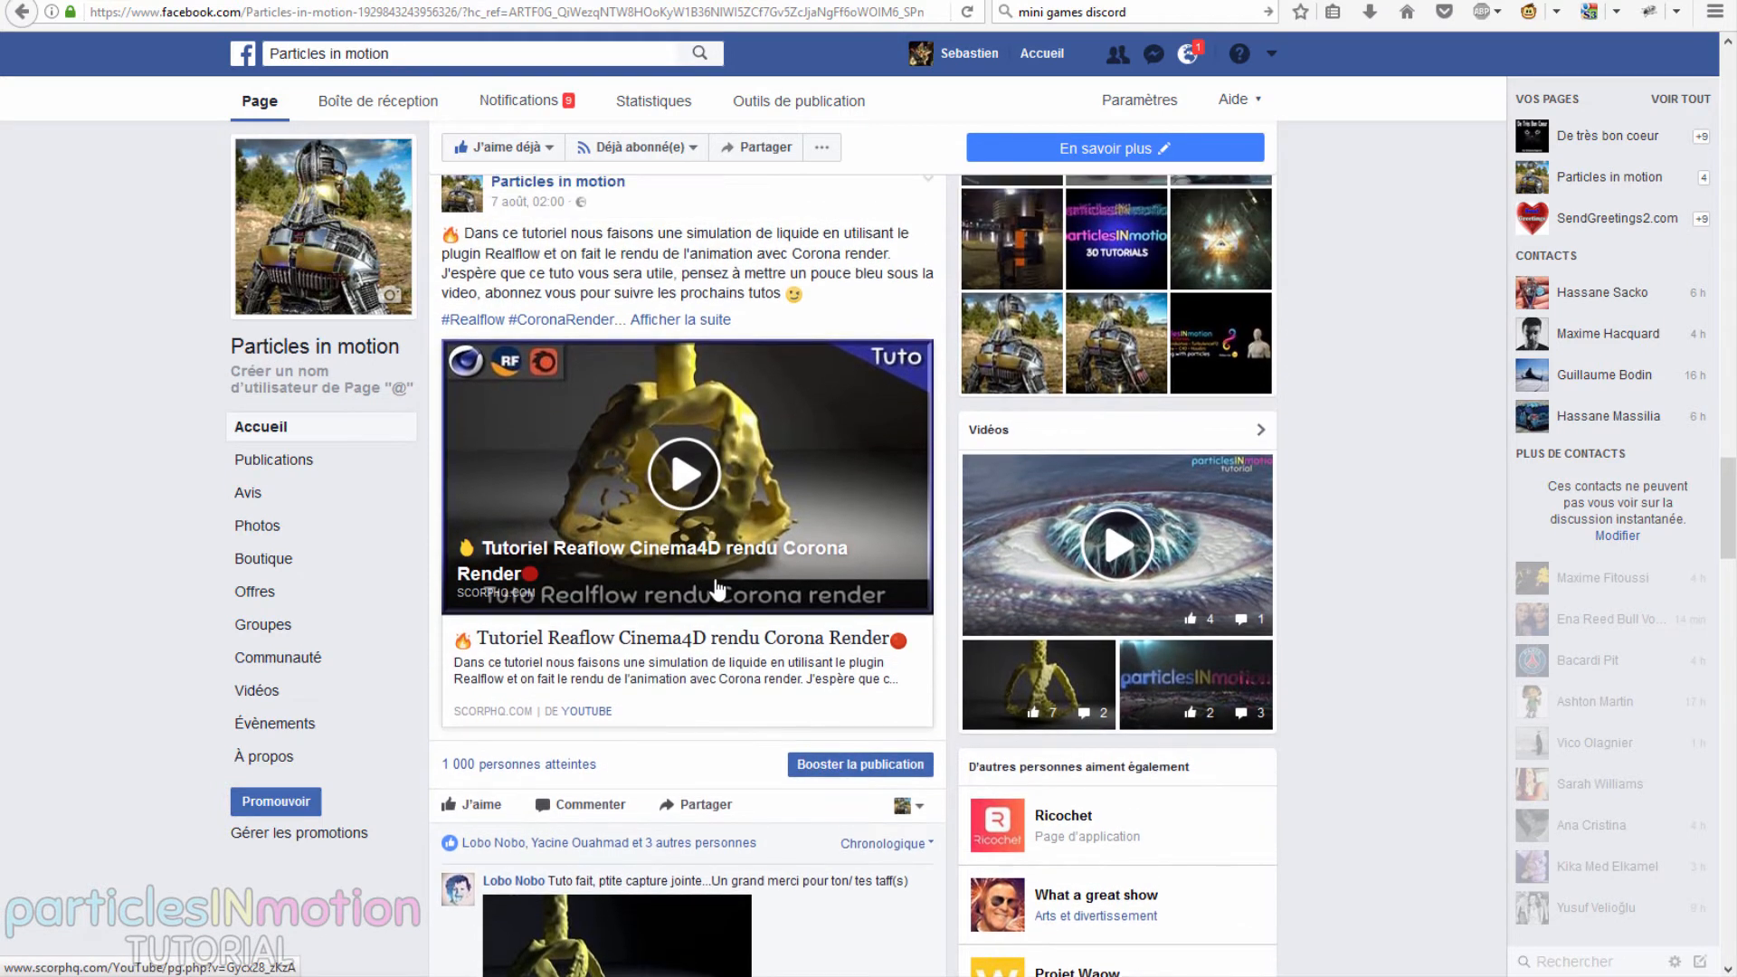
scroll(715, 589, "down", 1)
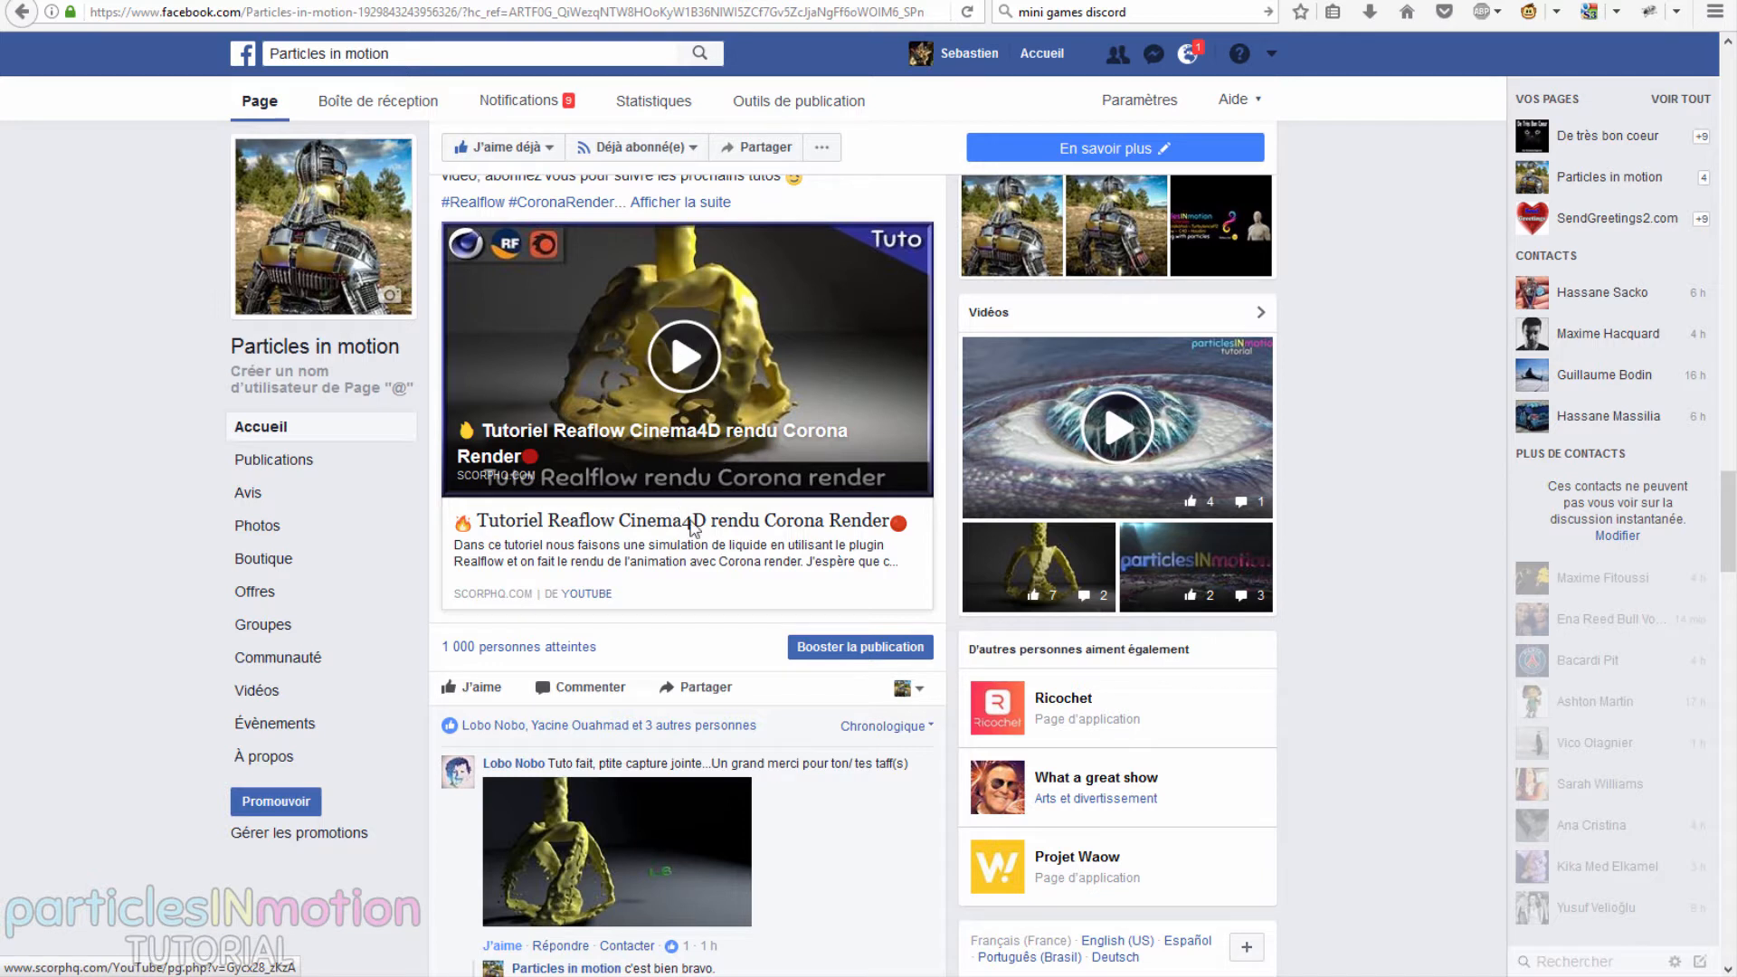
scroll(624, 805, "down", 2)
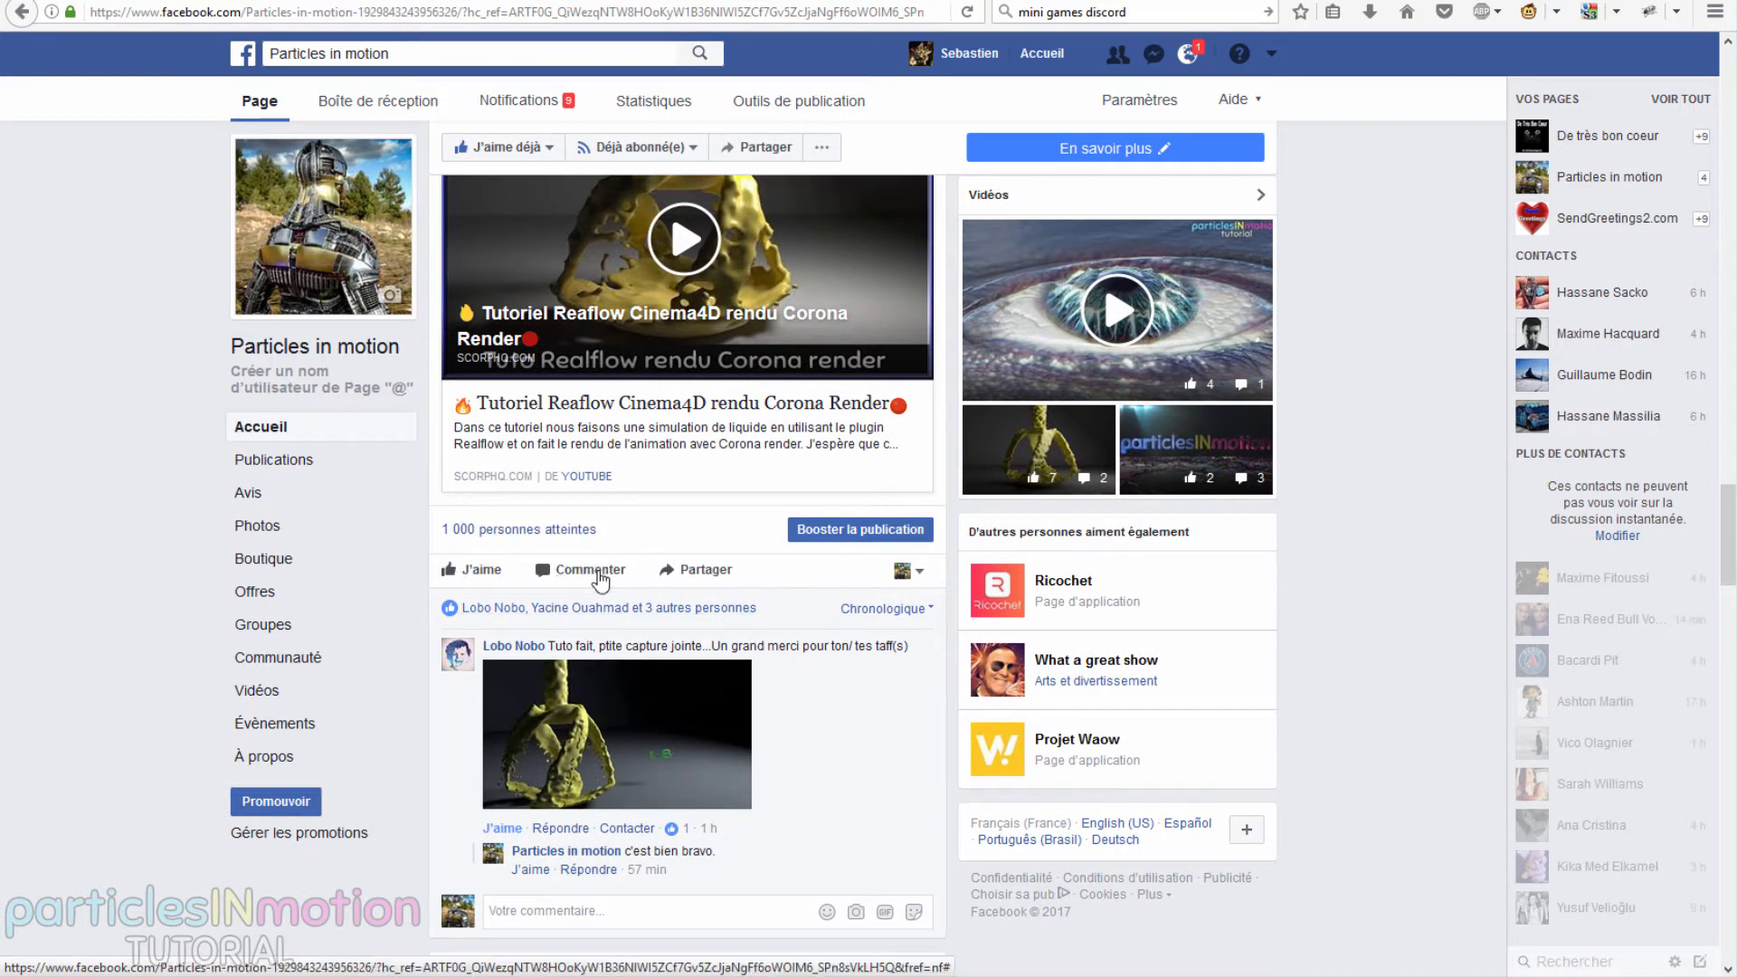
scroll(597, 576, "up", 4)
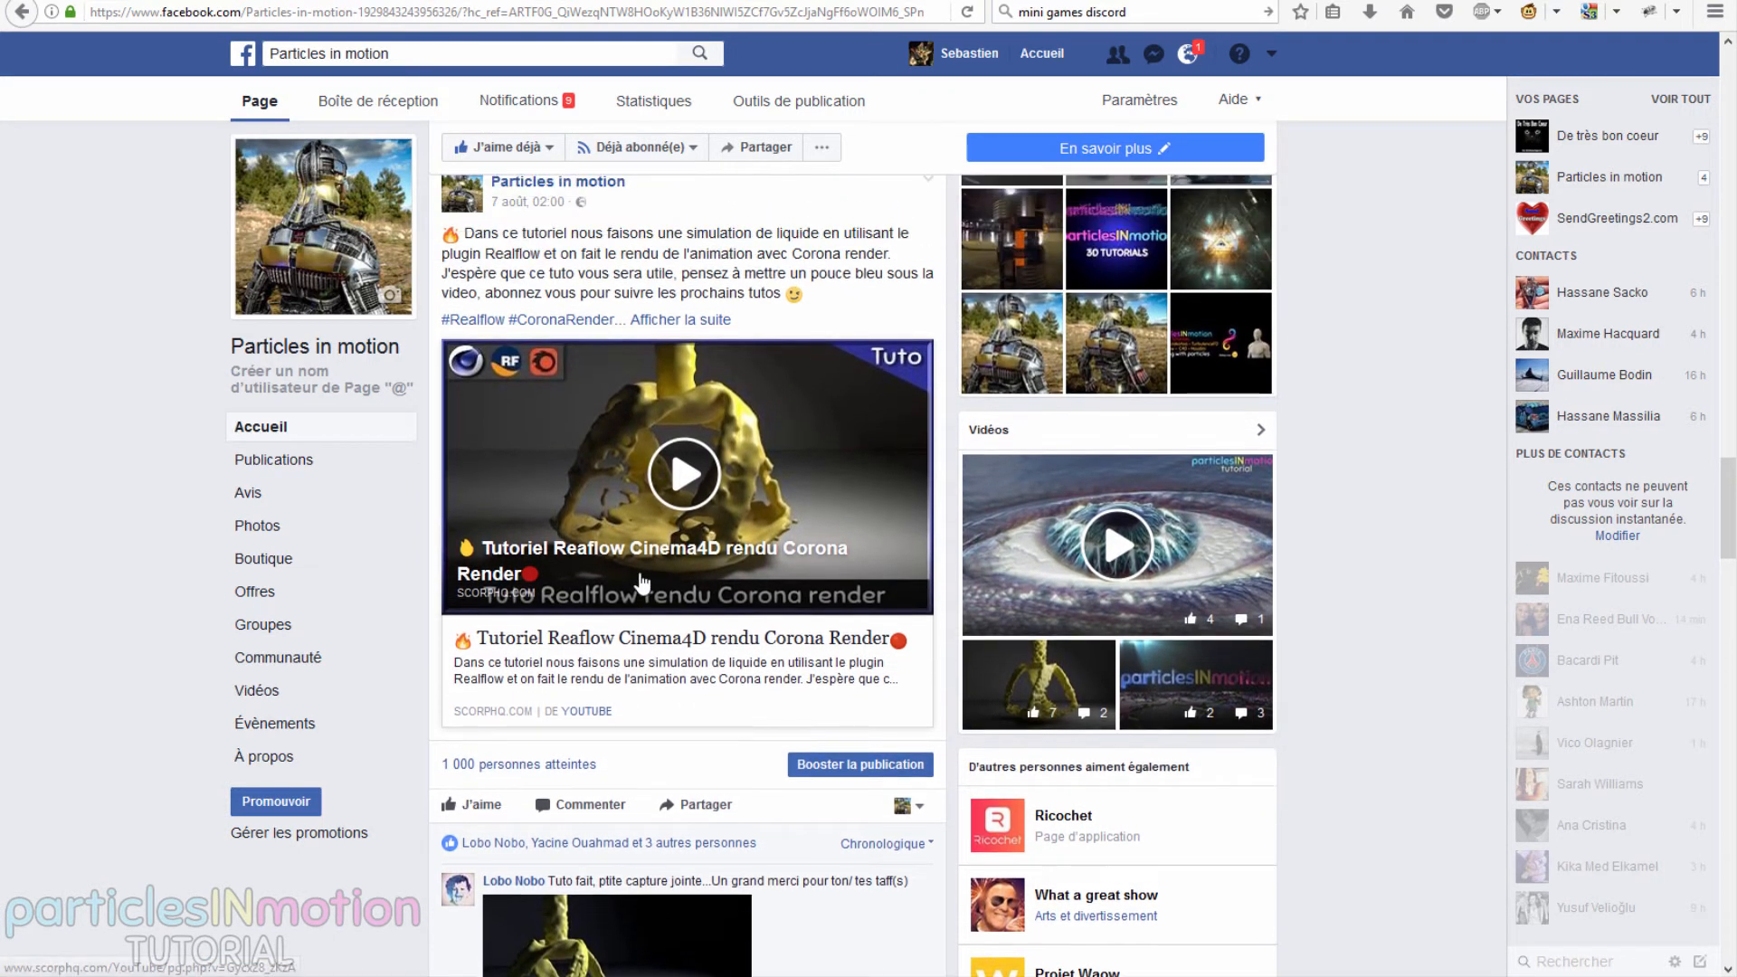
scroll(641, 588, "up", 6)
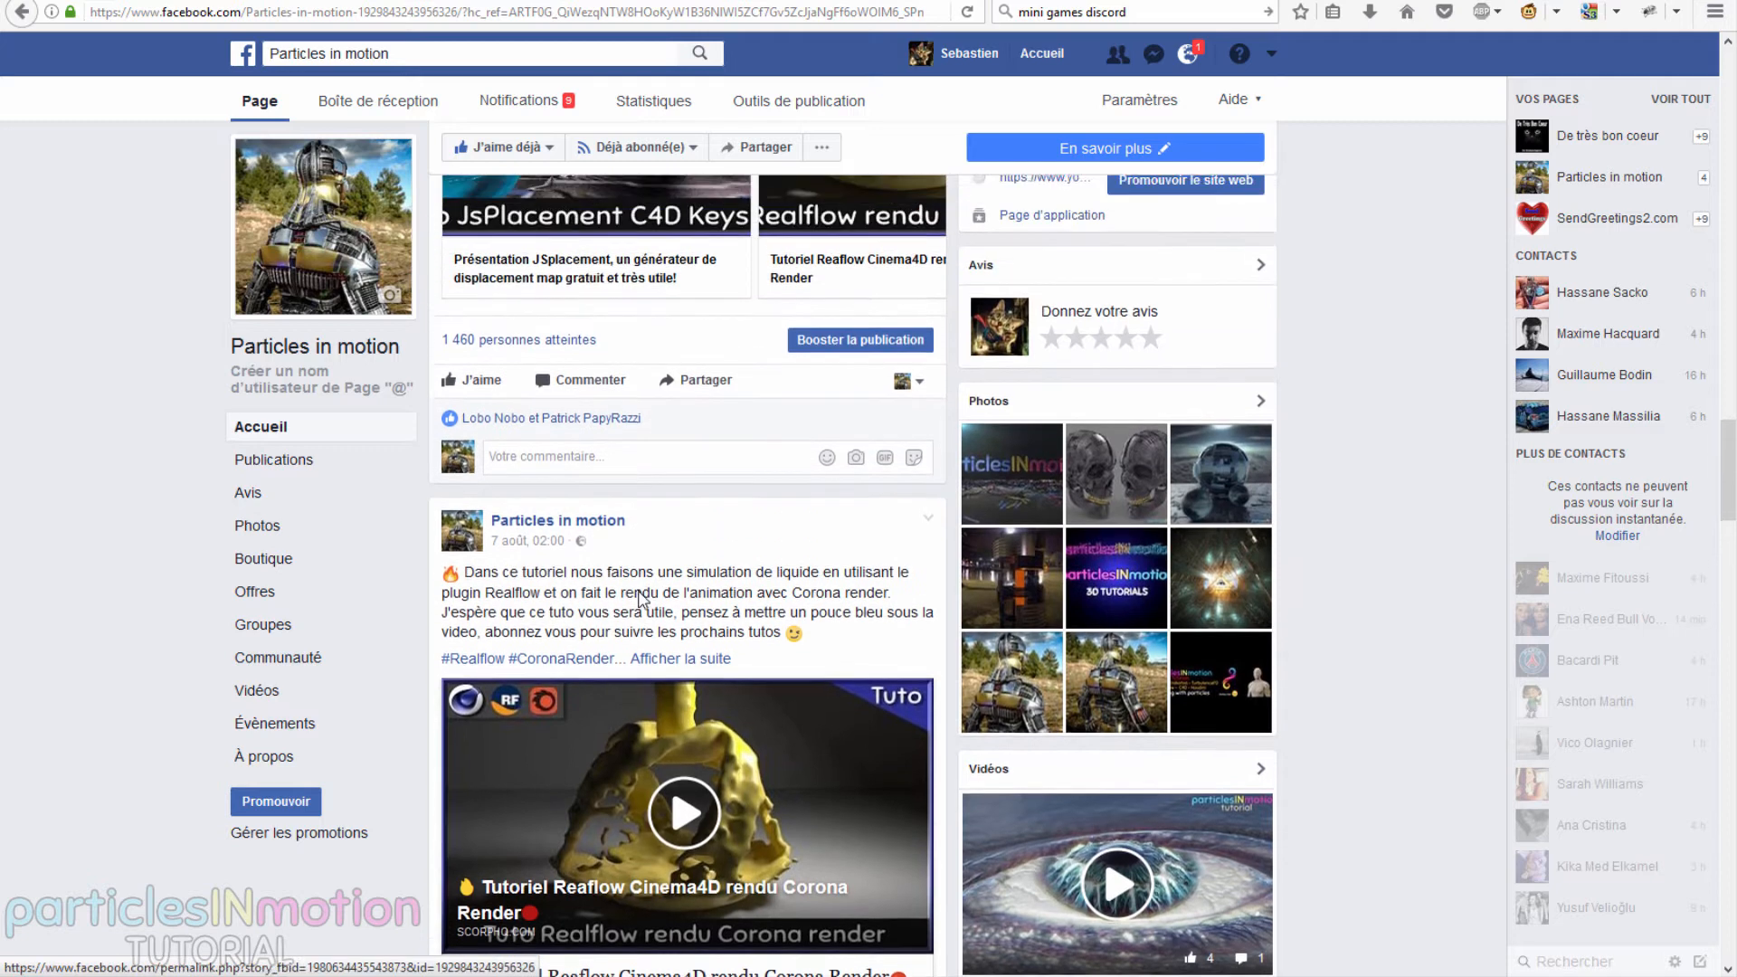
scroll(641, 597, "up", 15)
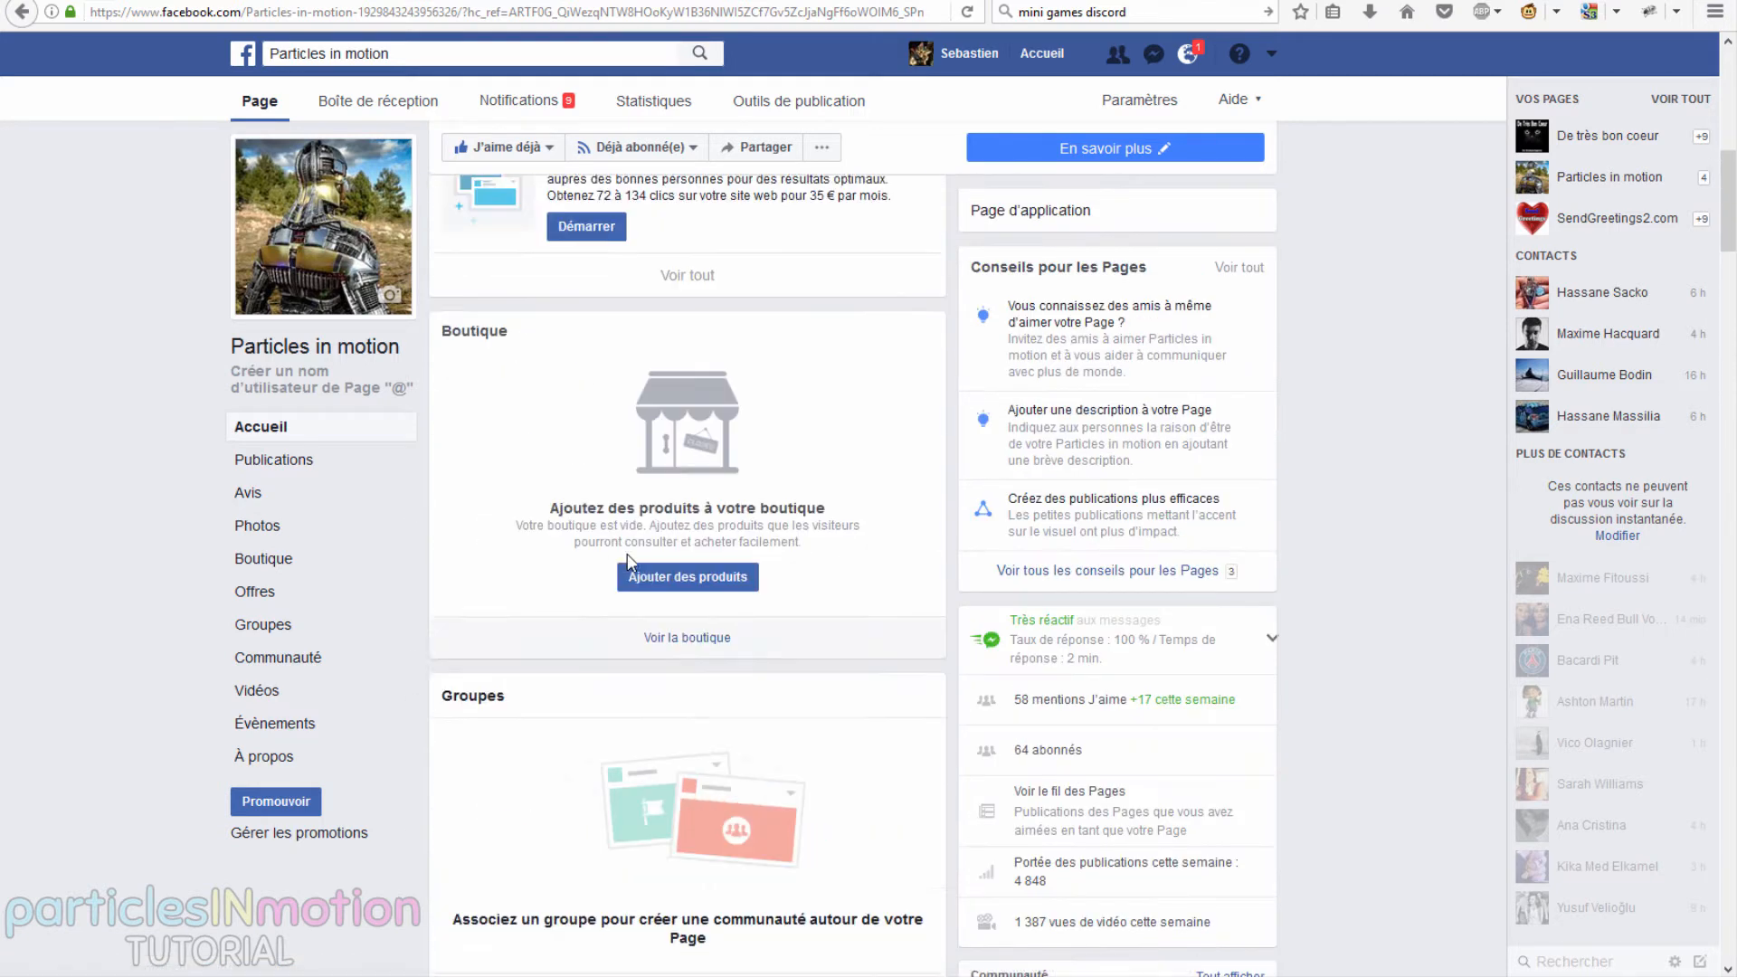
scroll(631, 561, "up", 10)
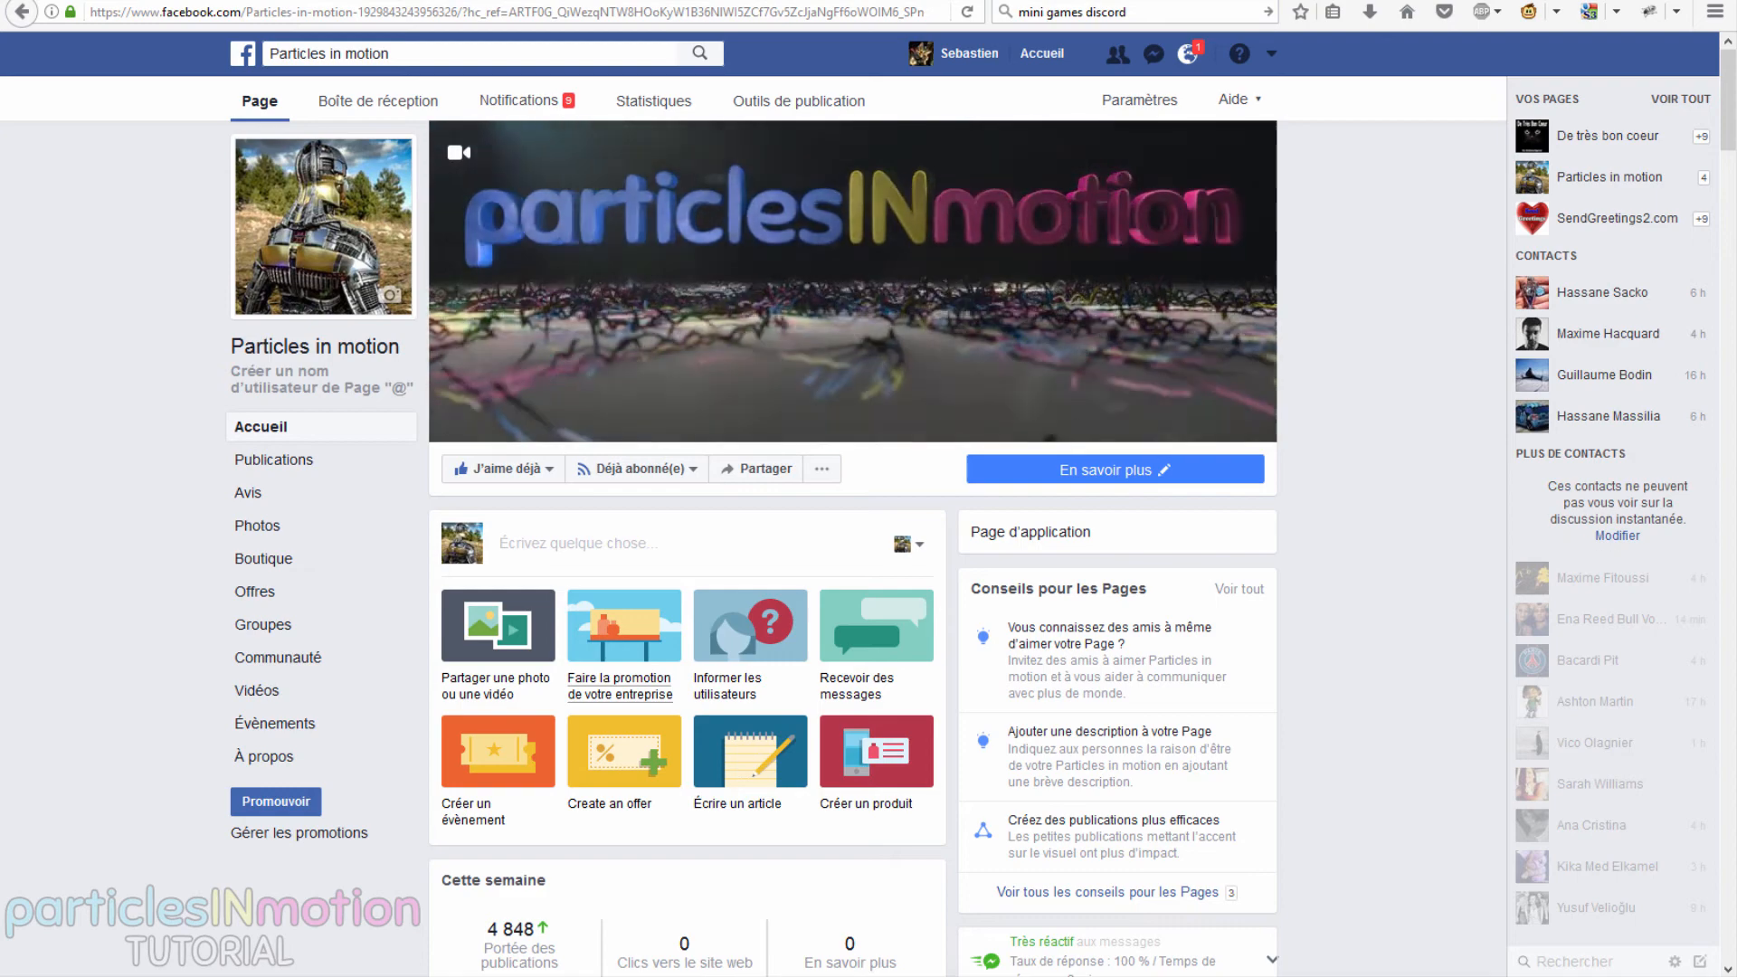
Step: Switch to Cinema 4D, rewind the timeline to frame 0 and add a Plan primitive to the scene
left_click(730, 818)
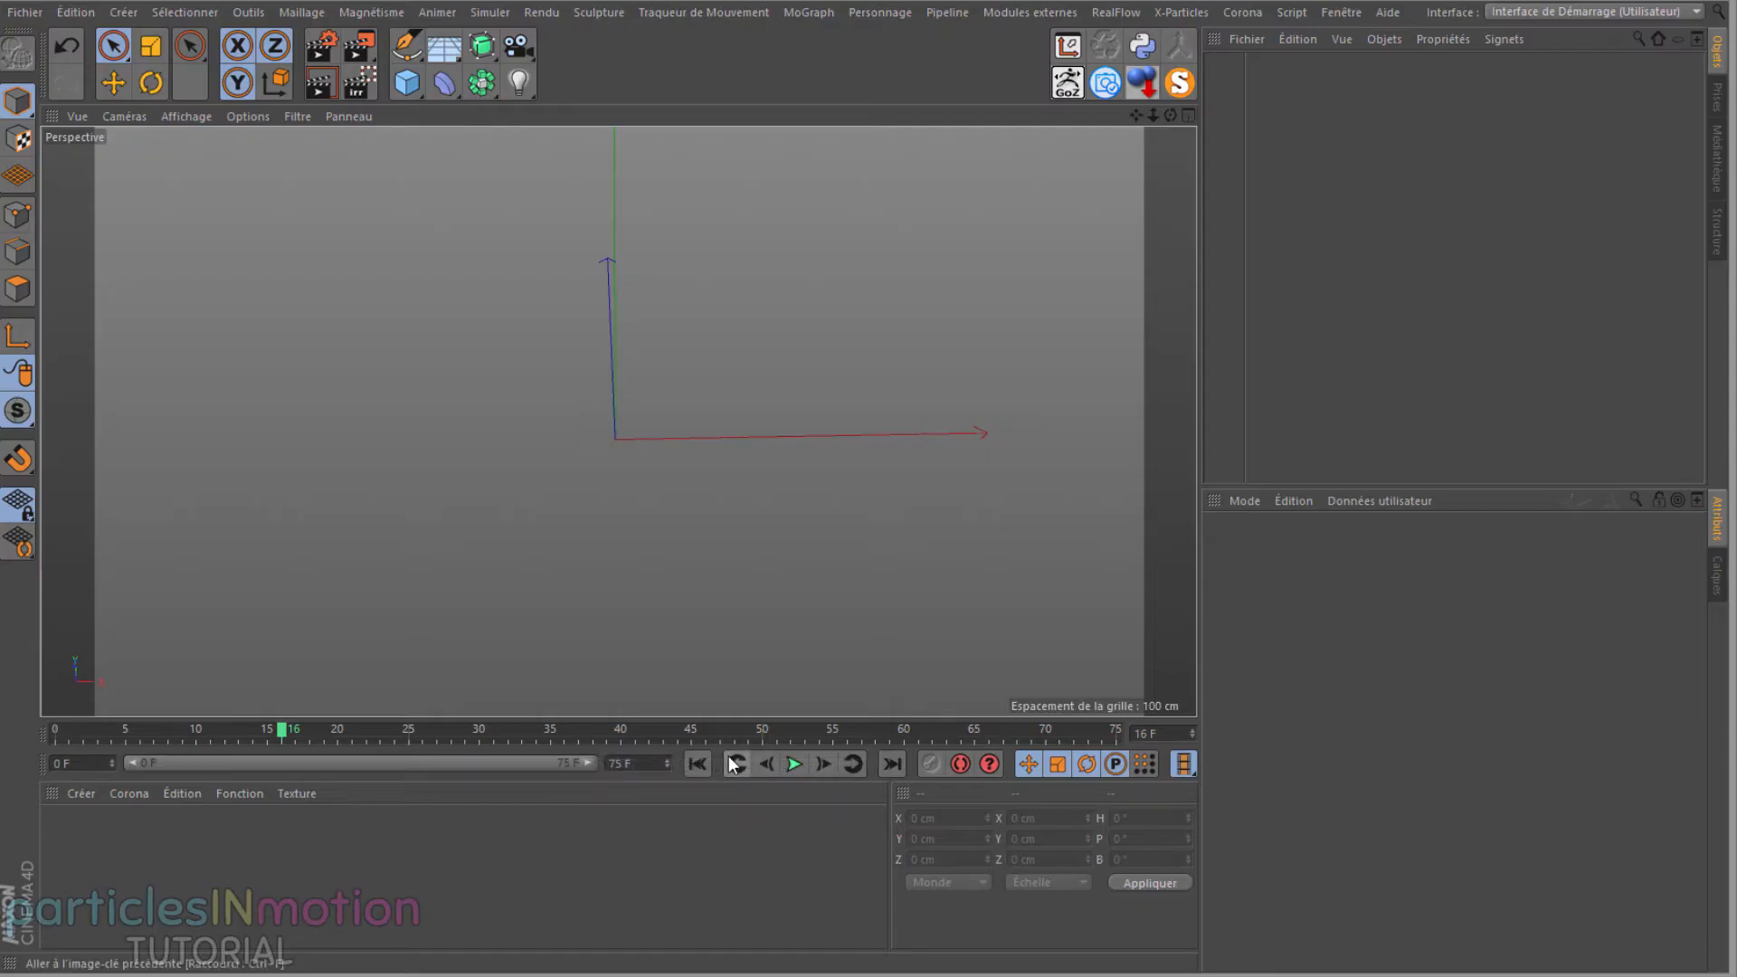
left_click(696, 764)
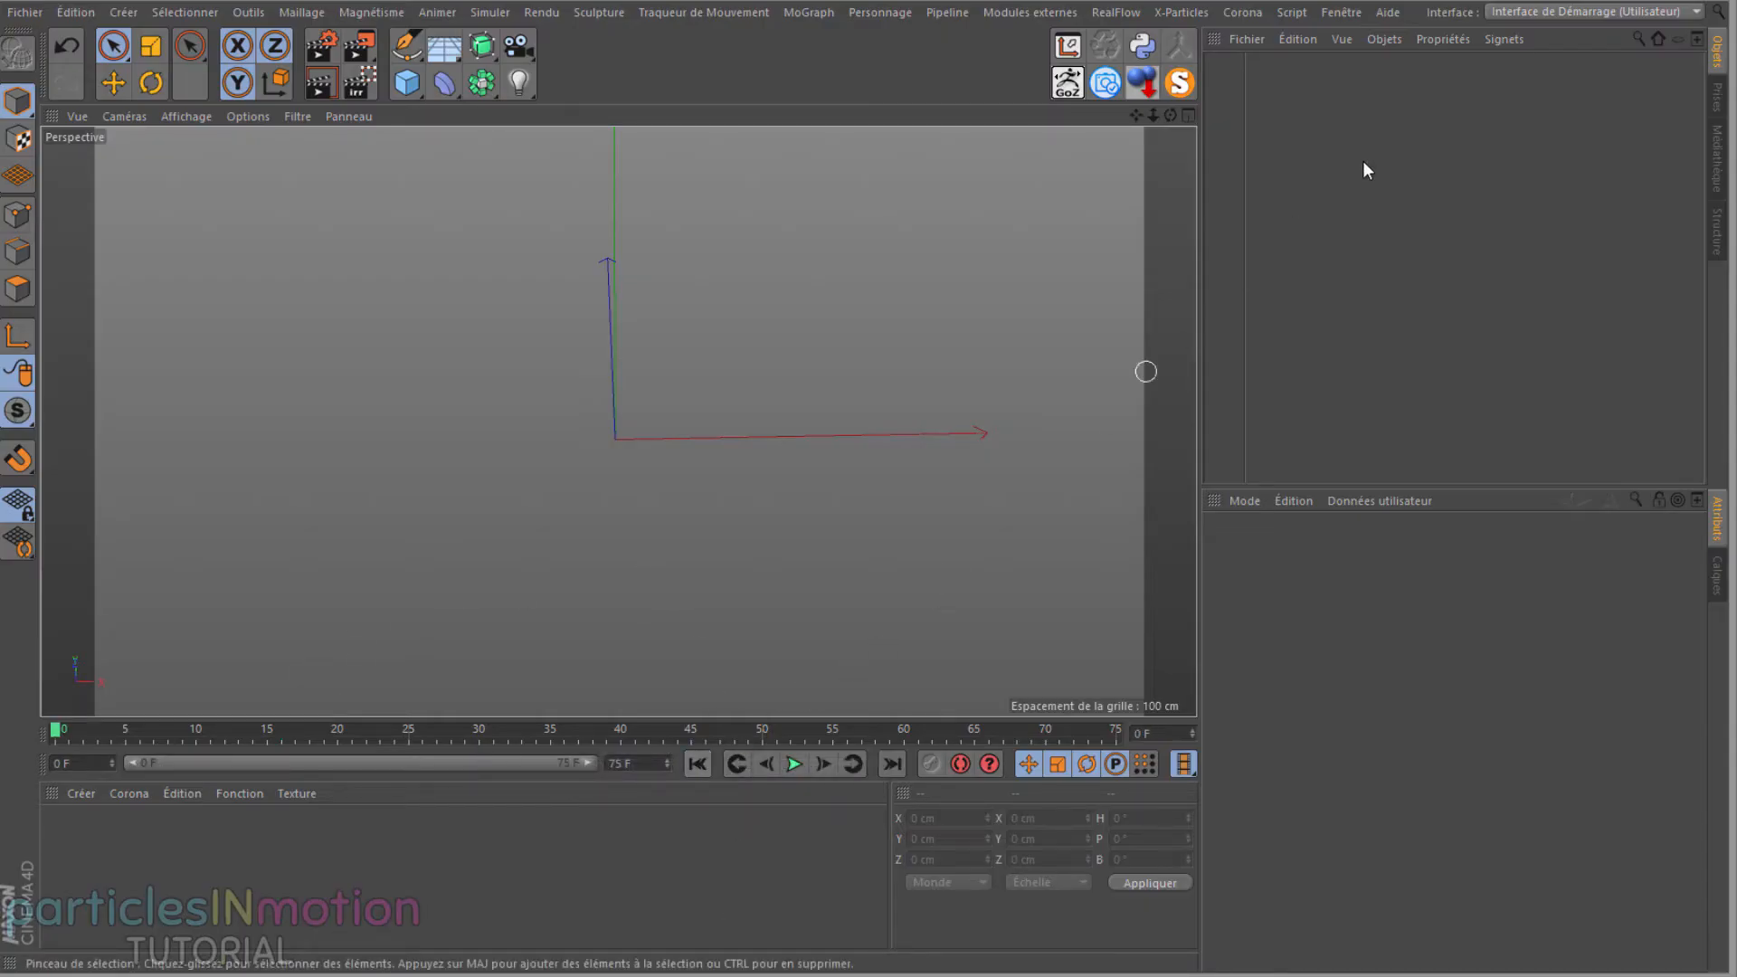
left_click(404, 85)
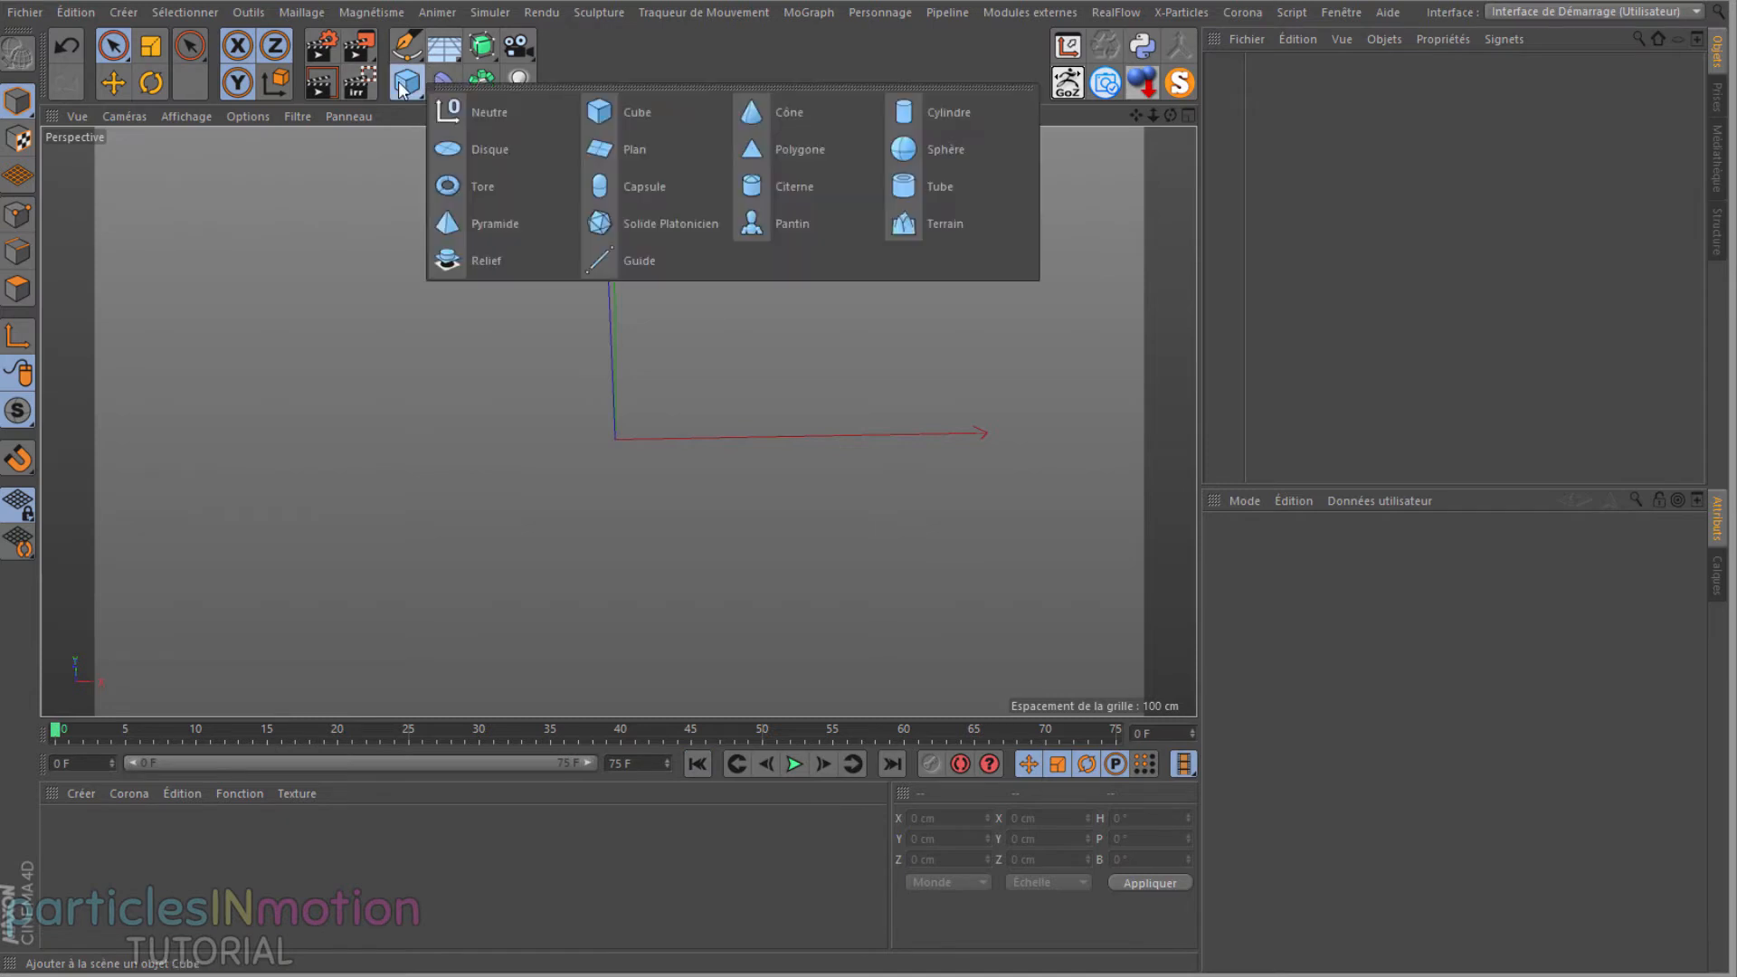
left_click(636, 148)
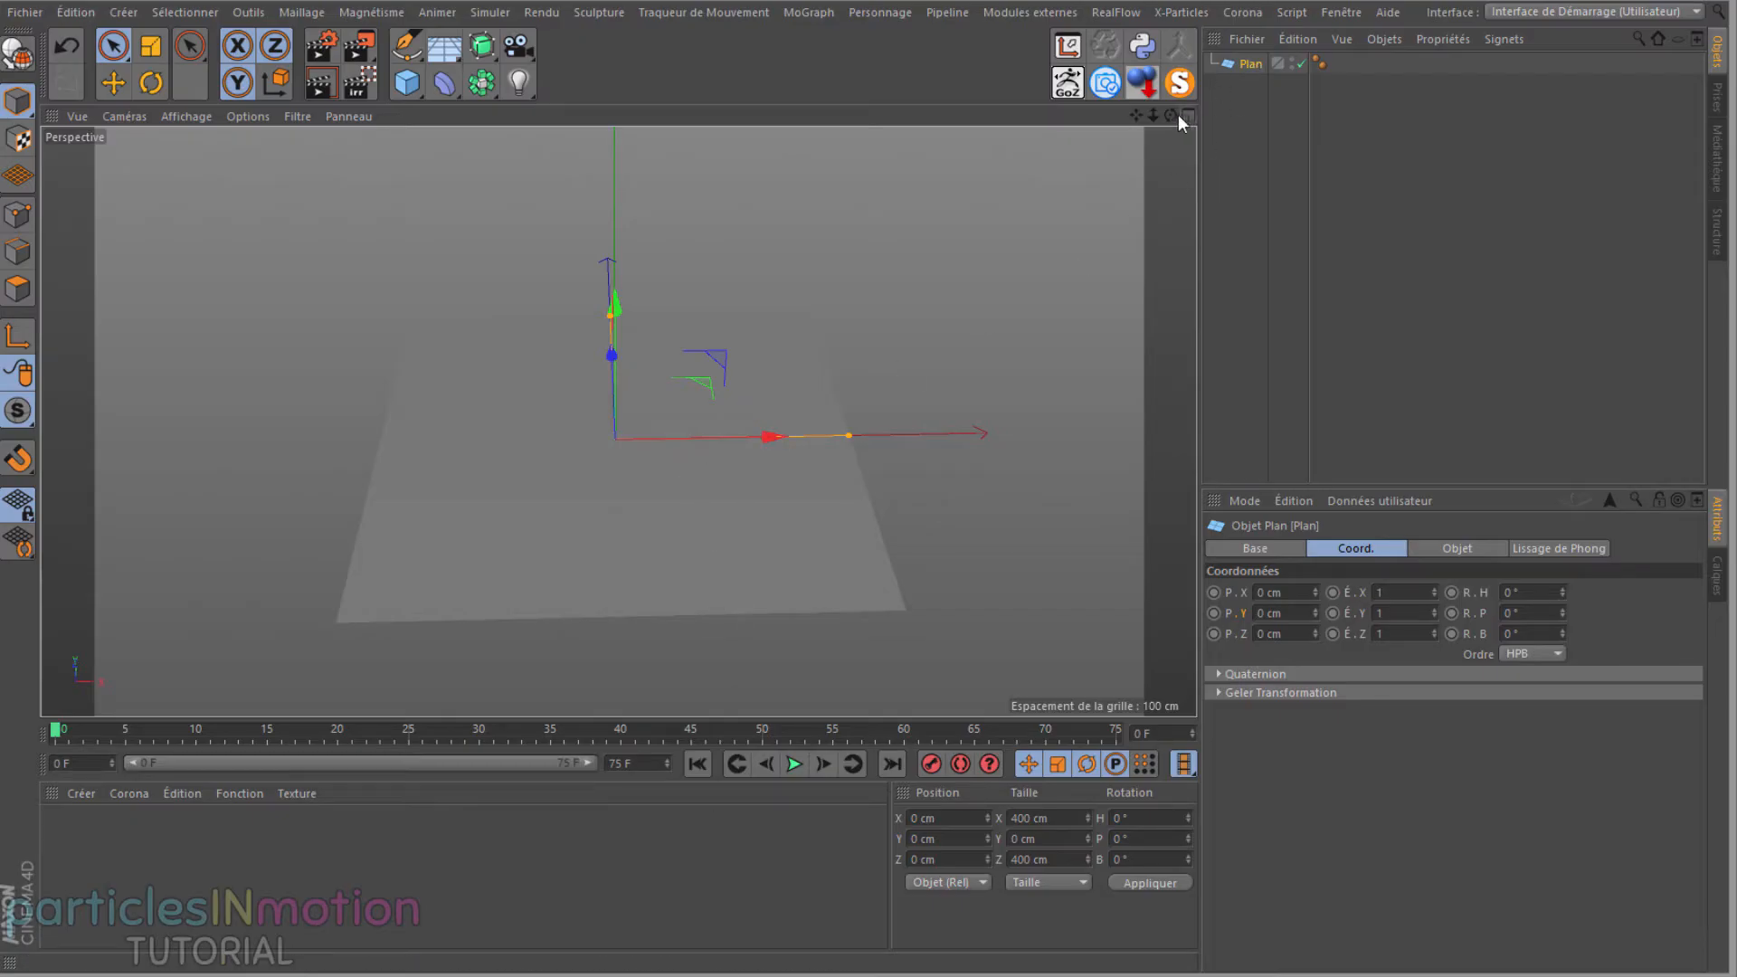
Step: Create a new material and open its Couleur channel in the material editor
left_click(132, 860)
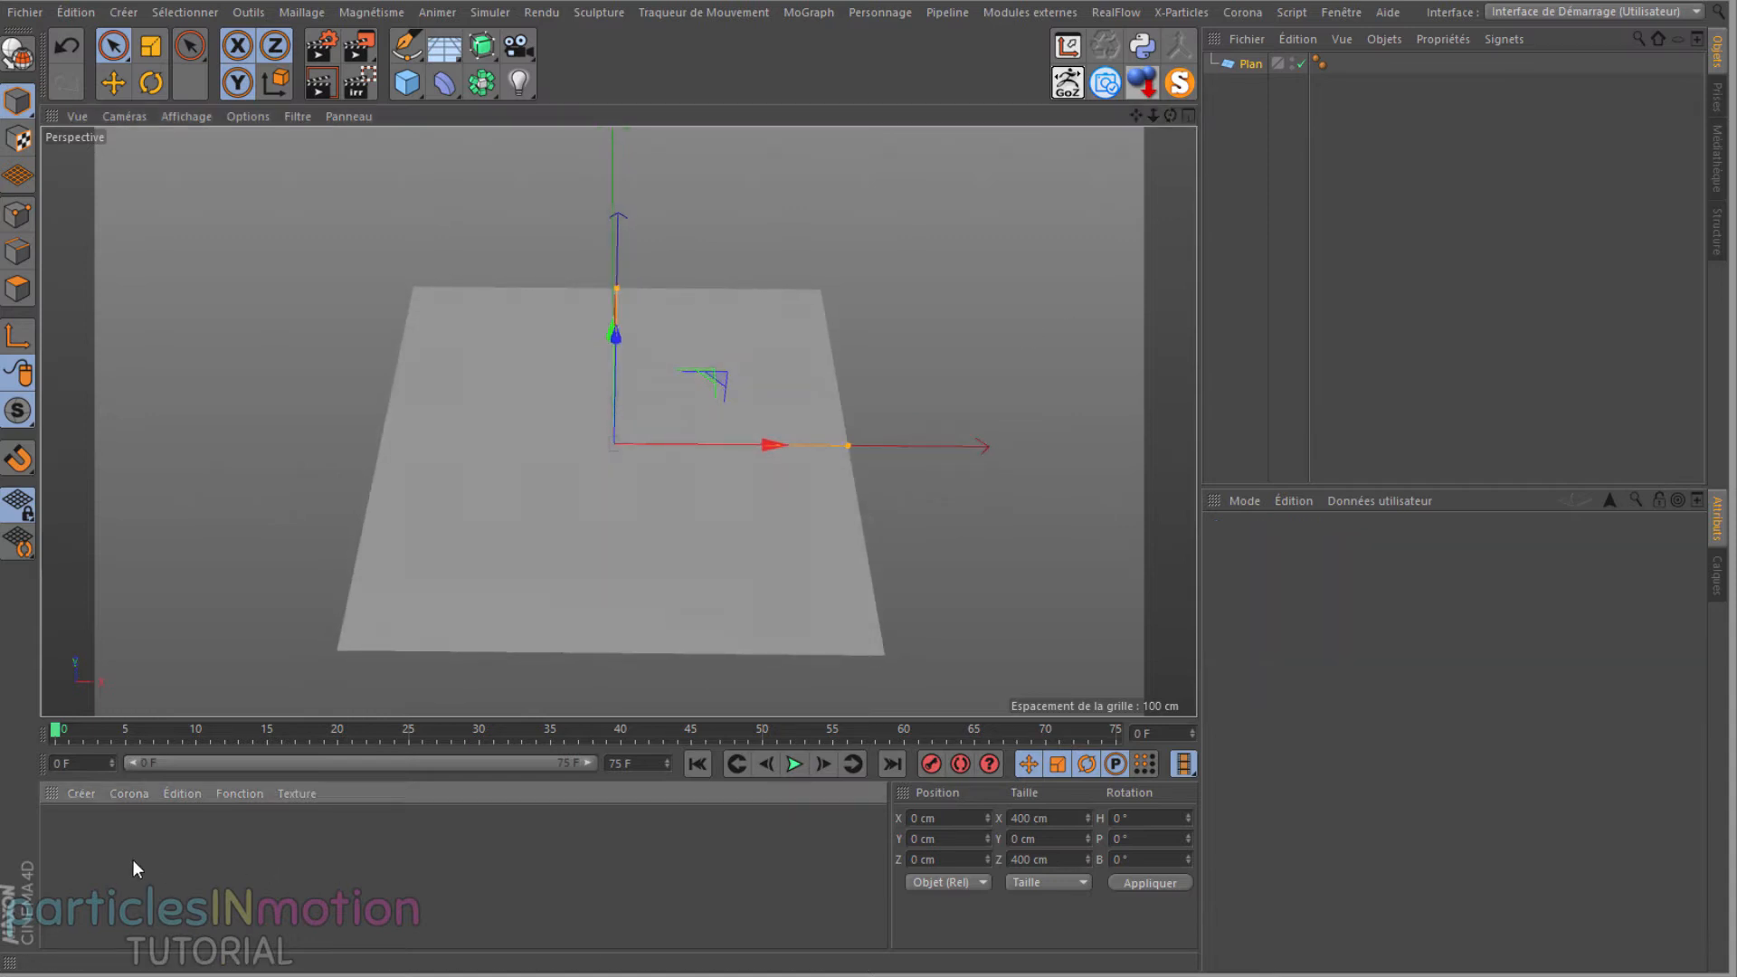
double_click(105, 862)
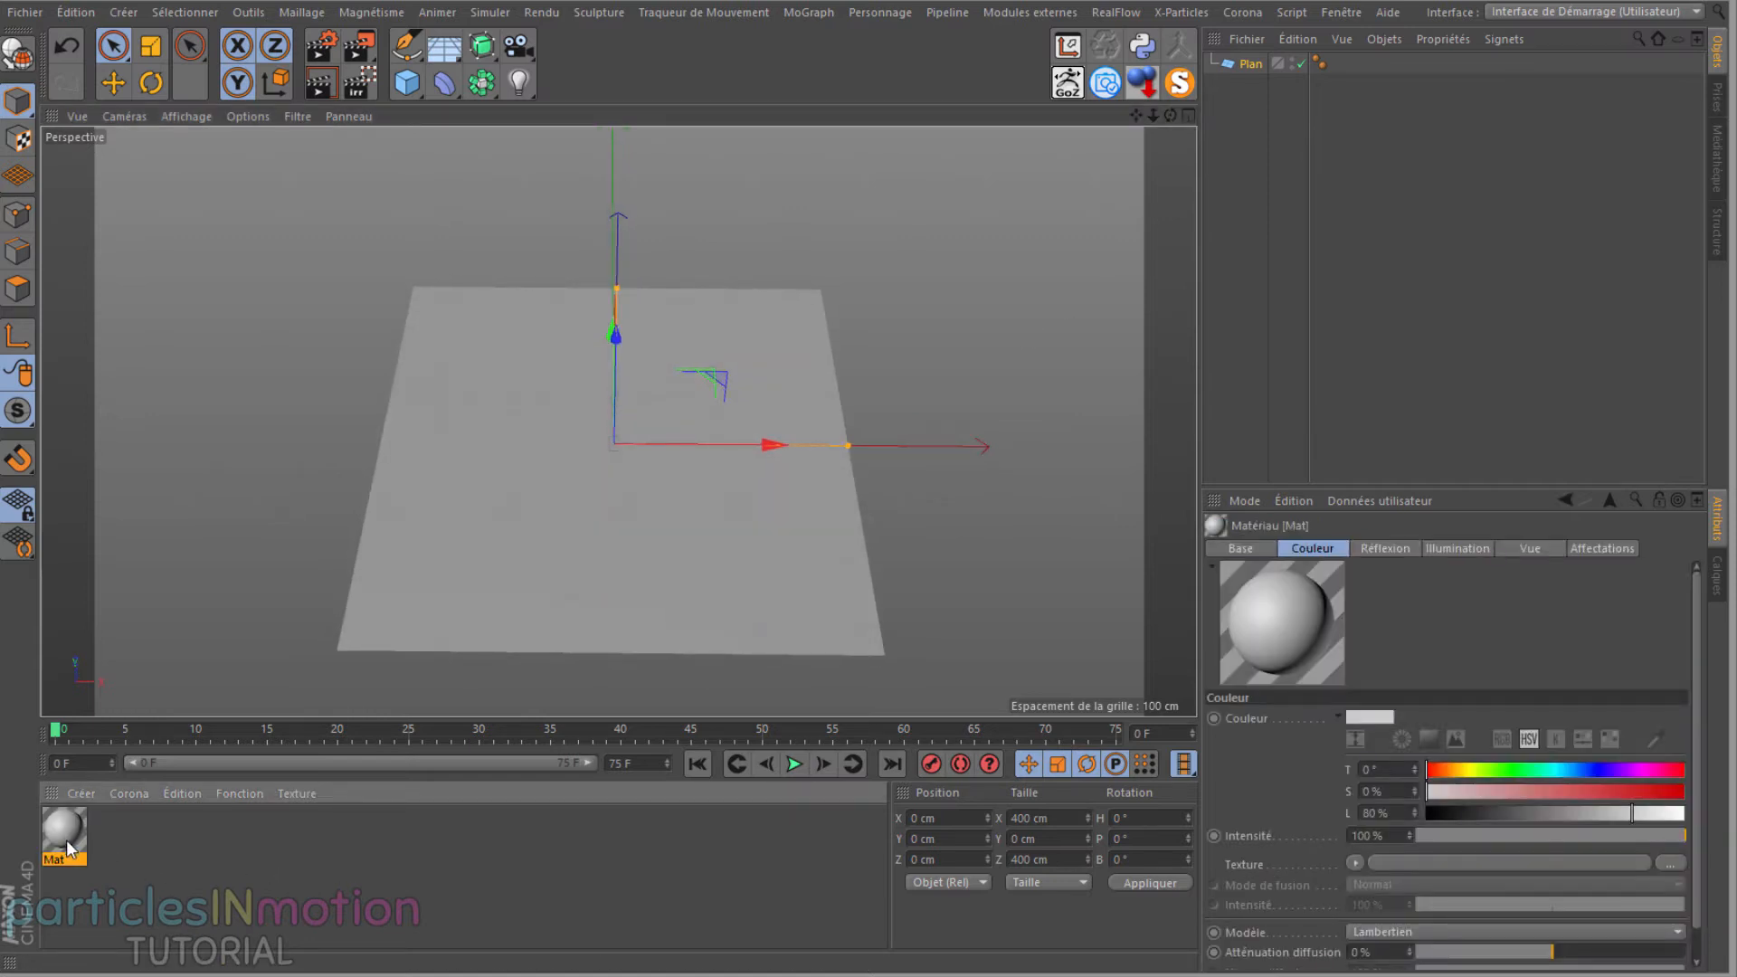
double_click(64, 829)
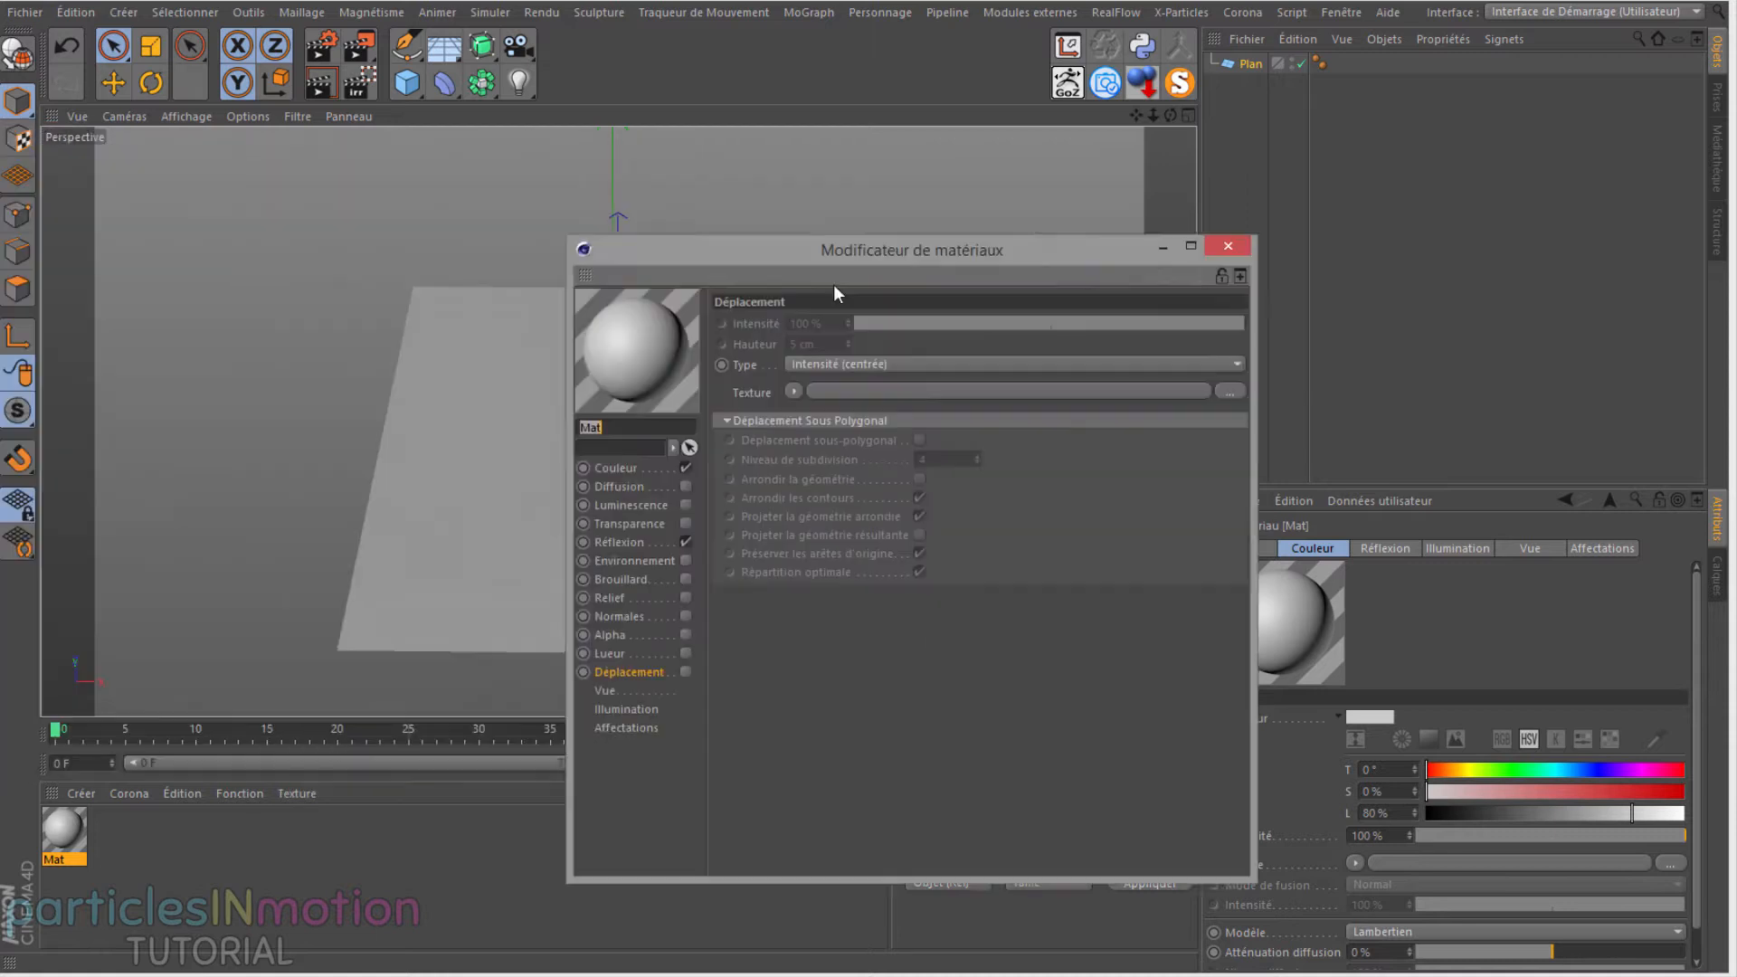
left_click_drag(727, 249, 834, 291)
left_click(732, 511)
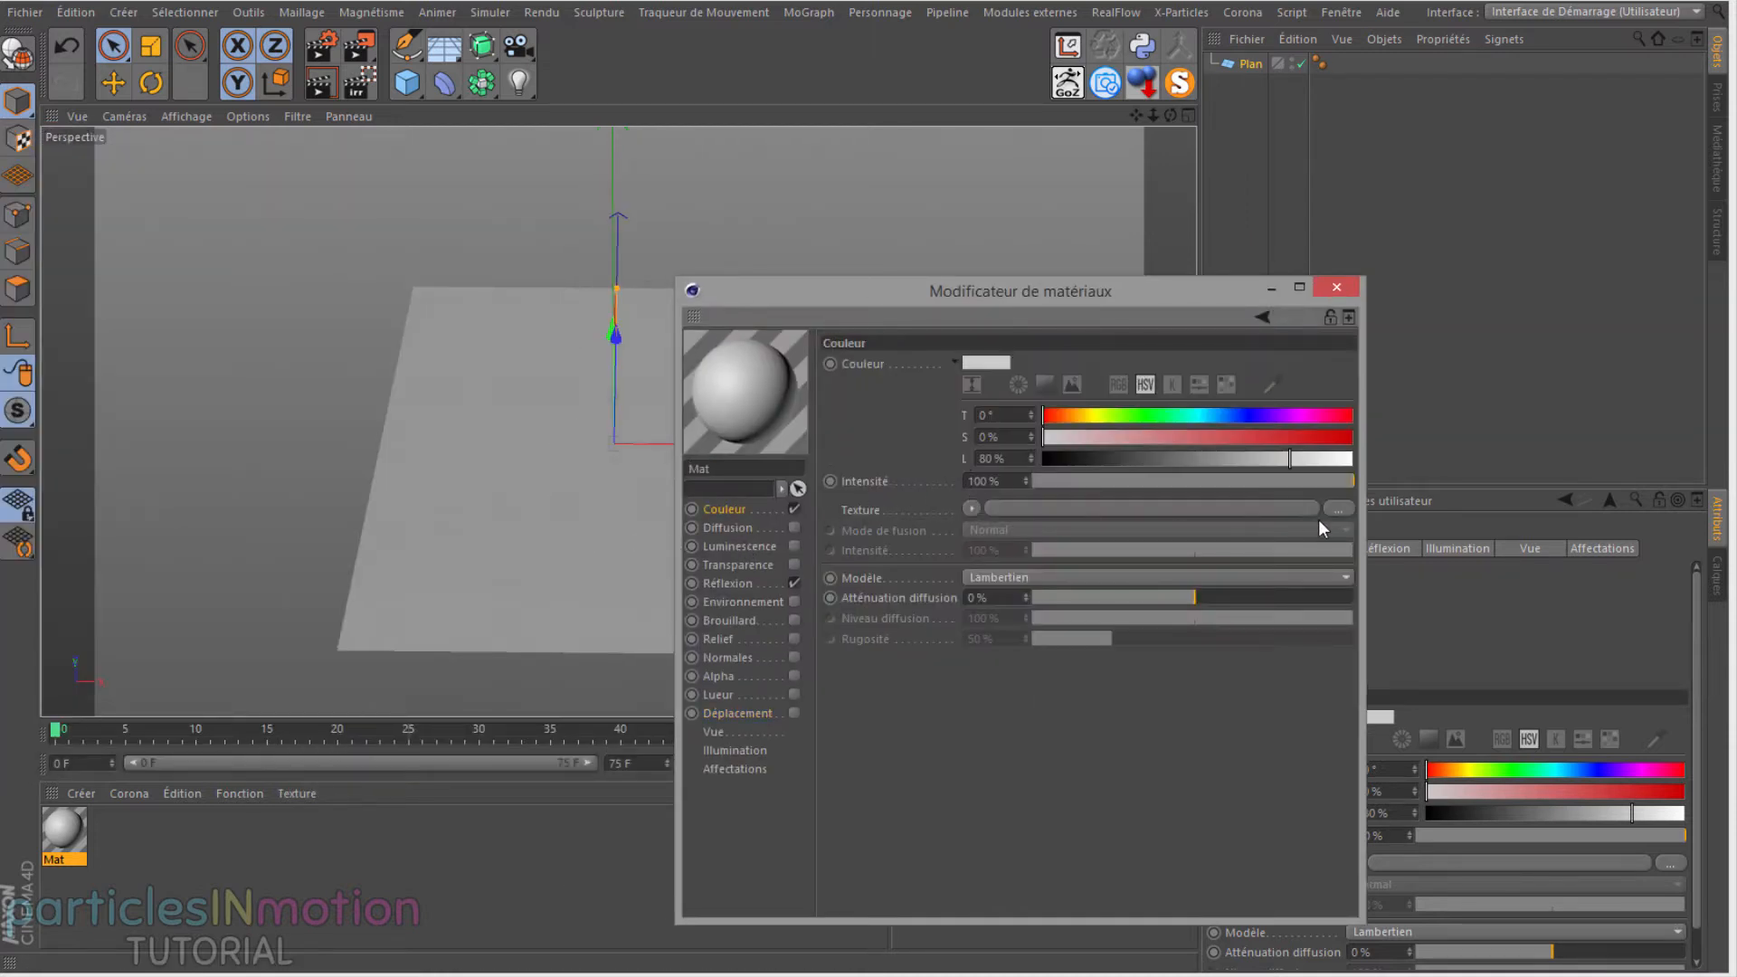
Step: Load E11.jpg from the Images folder as the texture of the material's Couleur channel
left_click(1338, 509)
left_click(763, 636)
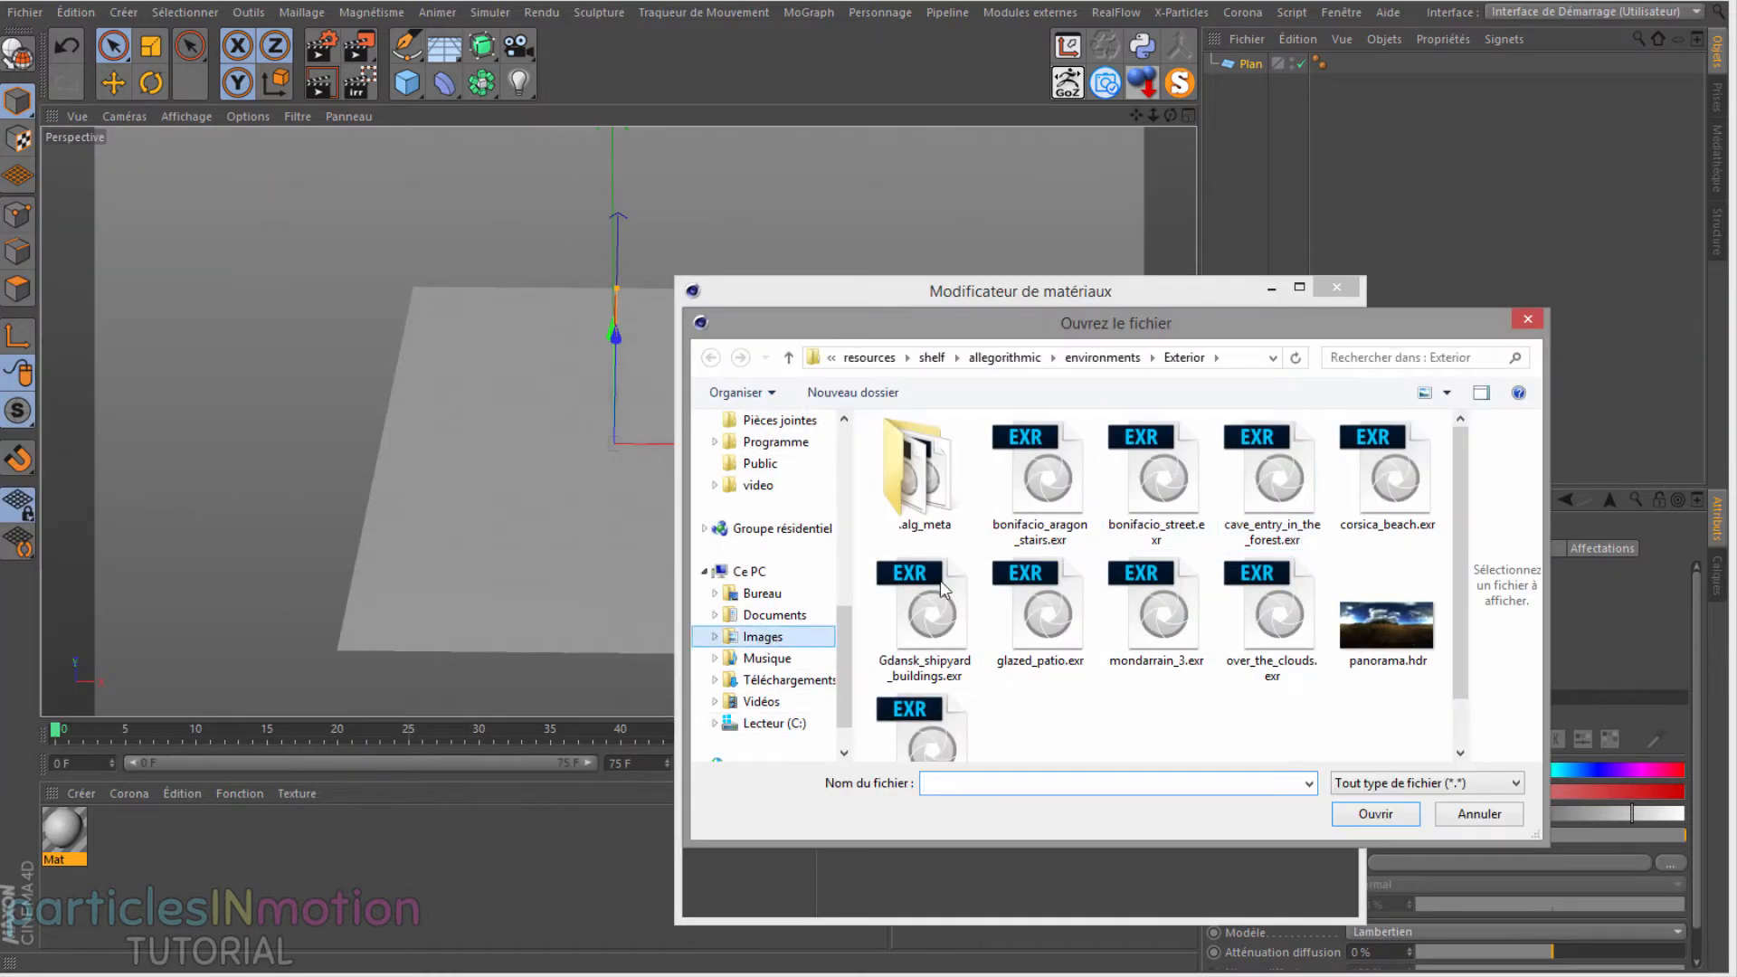
left_click(1039, 493)
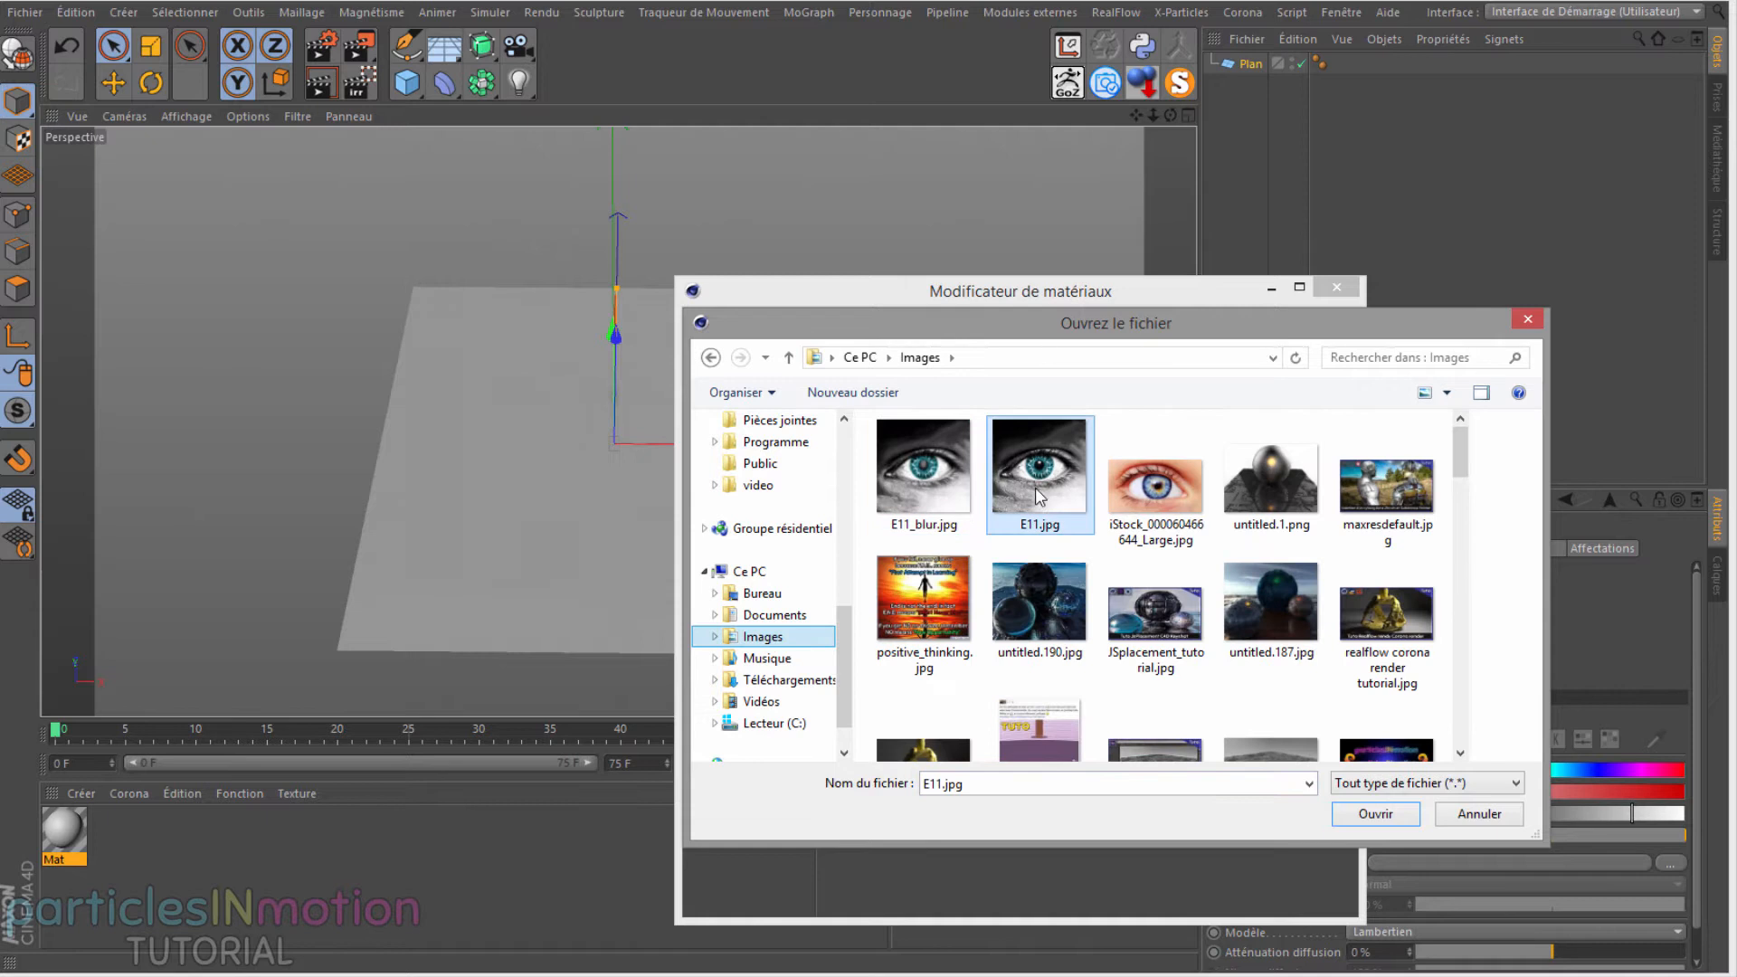
left_click(1375, 813)
left_click(1018, 549)
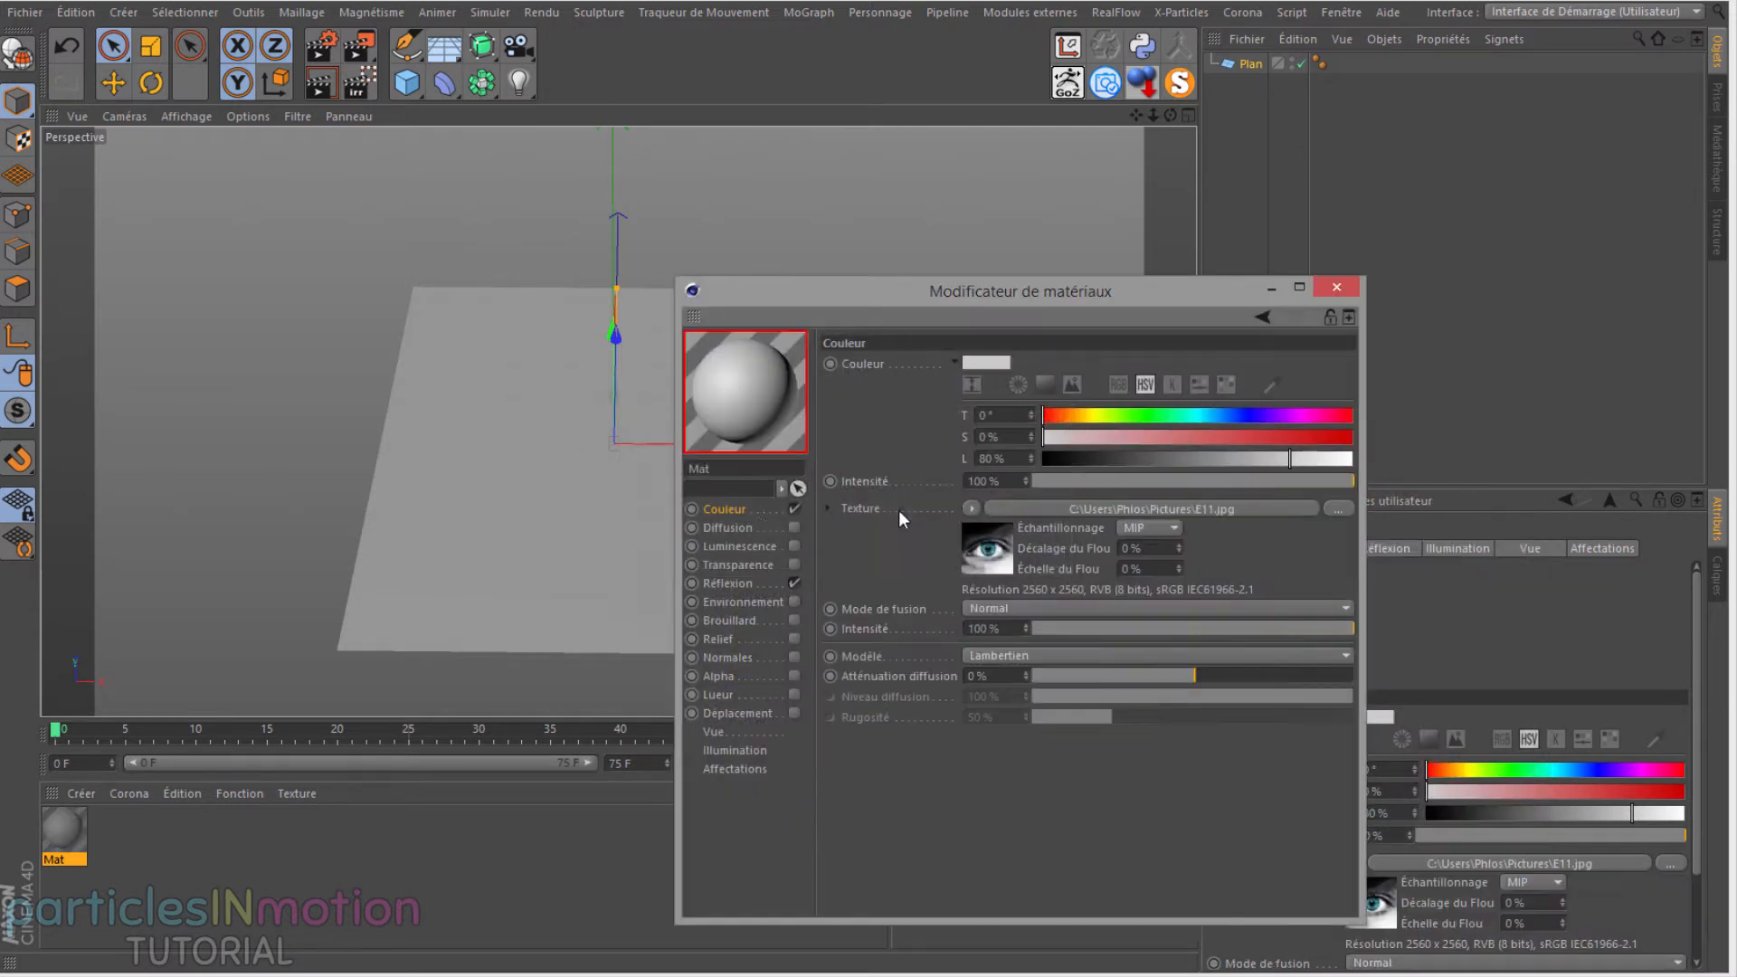
Step: Disable the material's Réflexion channel, close the material editor and apply the eye material to the plane
left_click(795, 583)
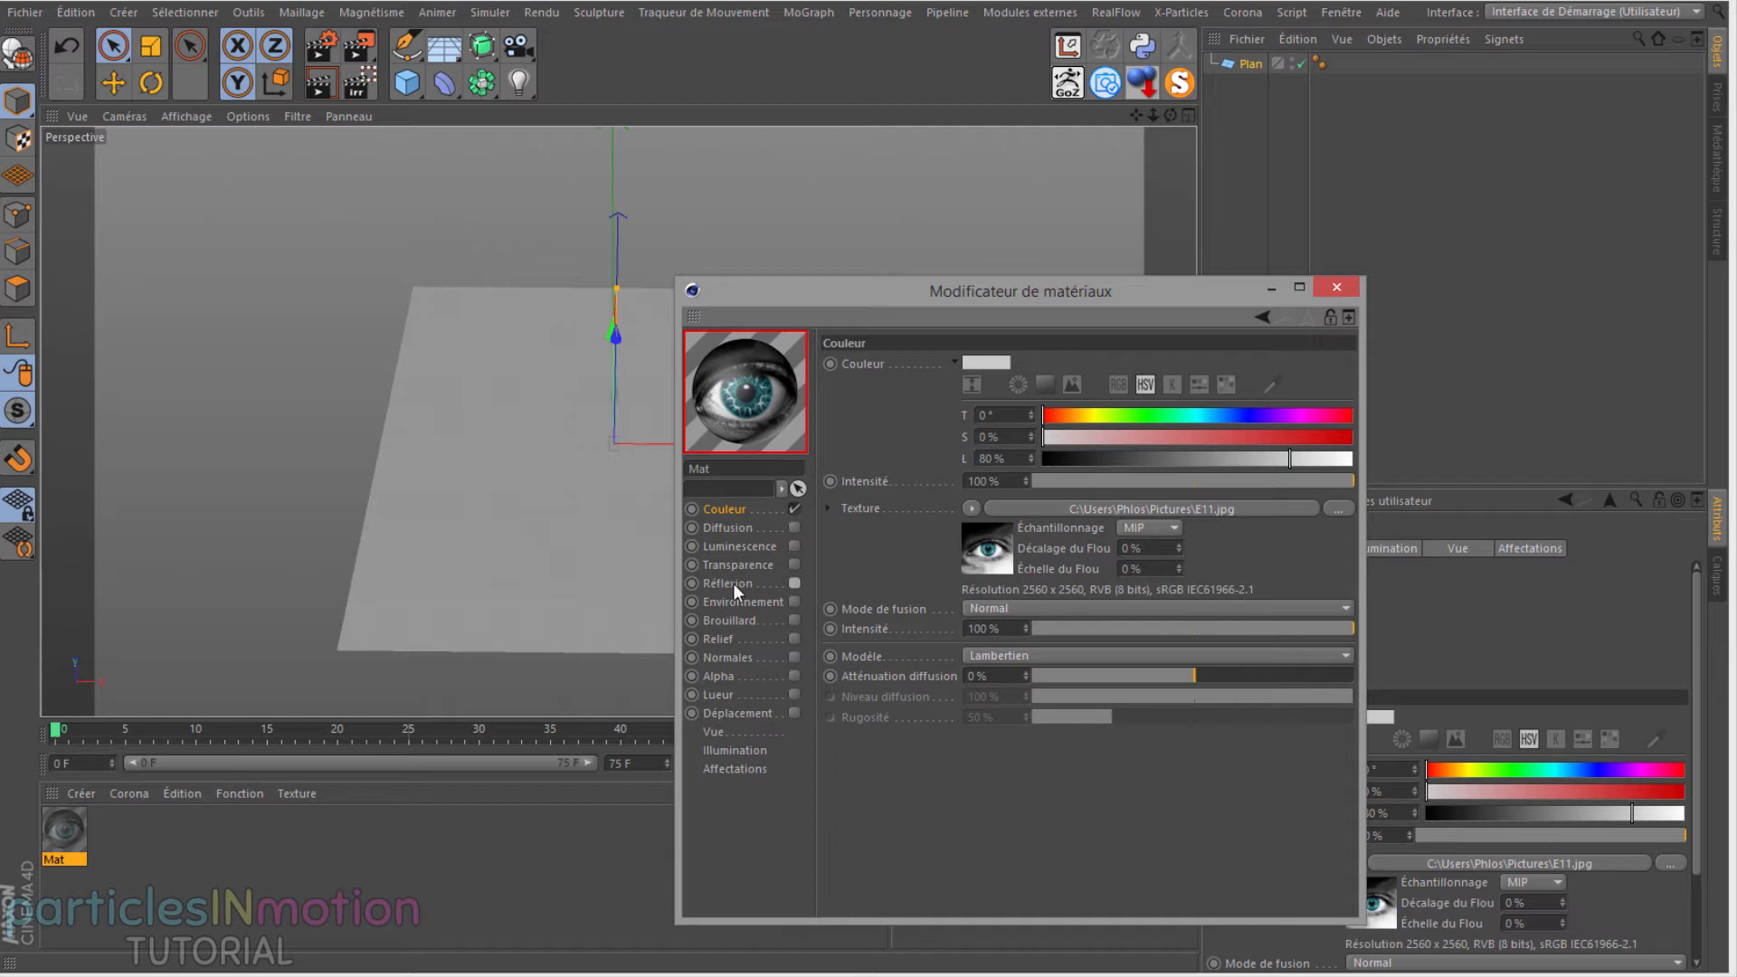
left_click(1337, 290)
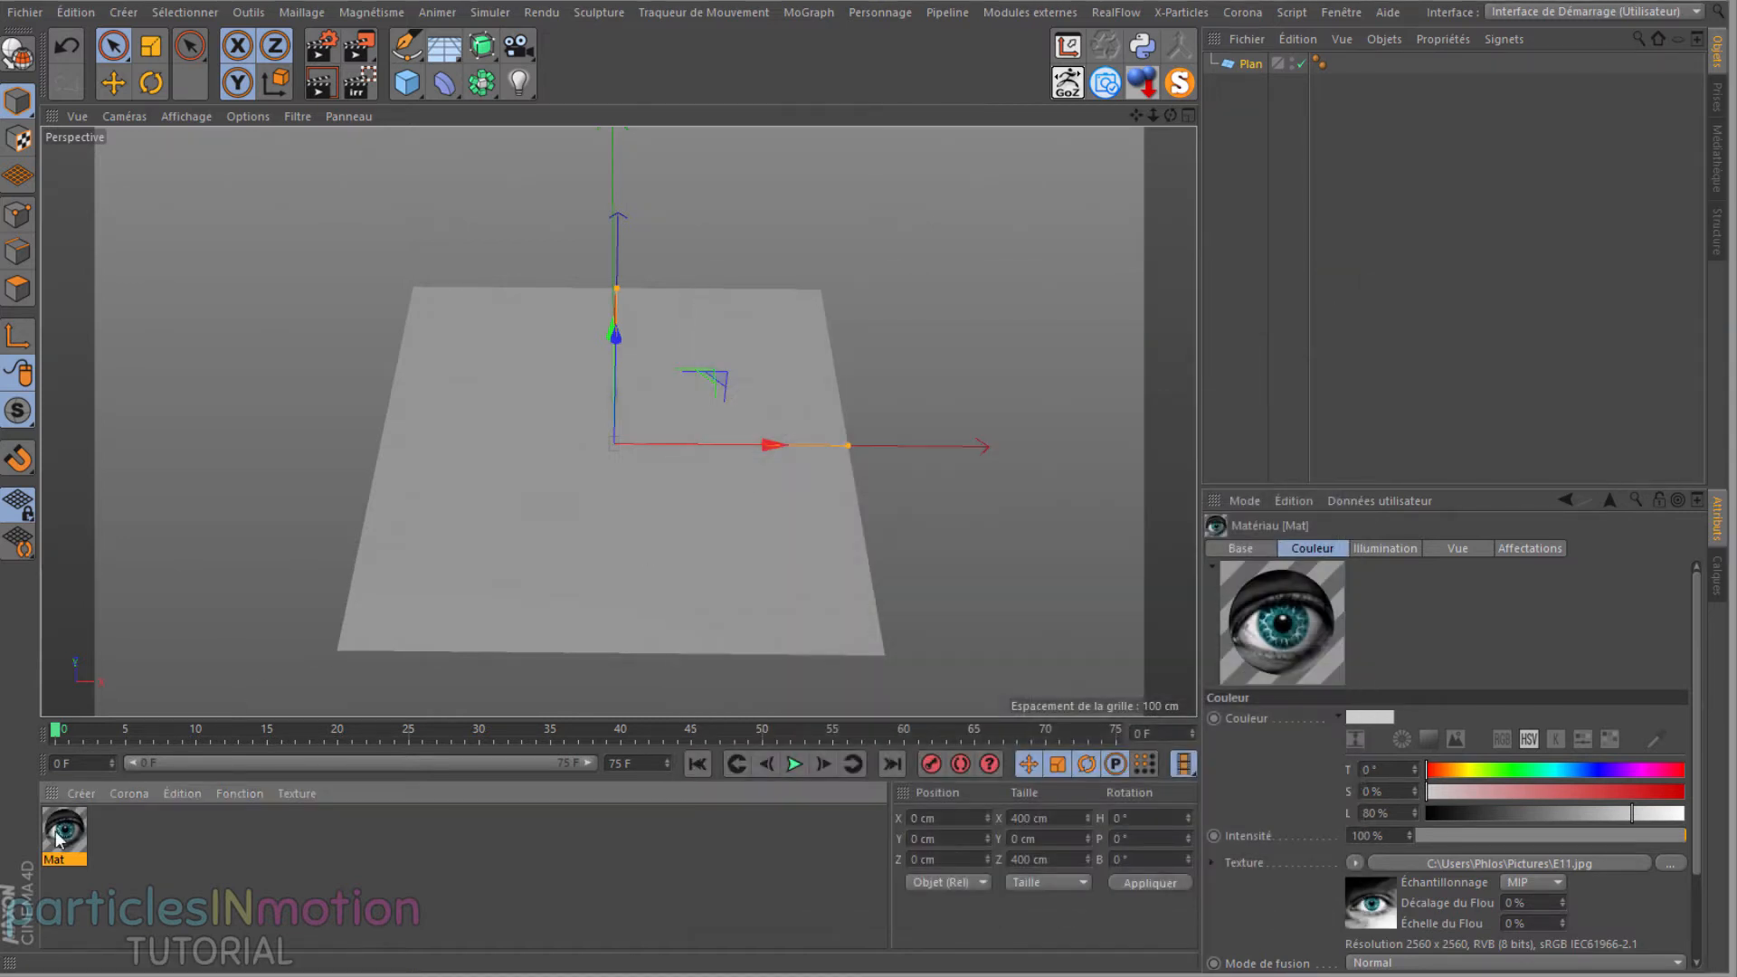
left_click_drag(470, 600, 546, 546)
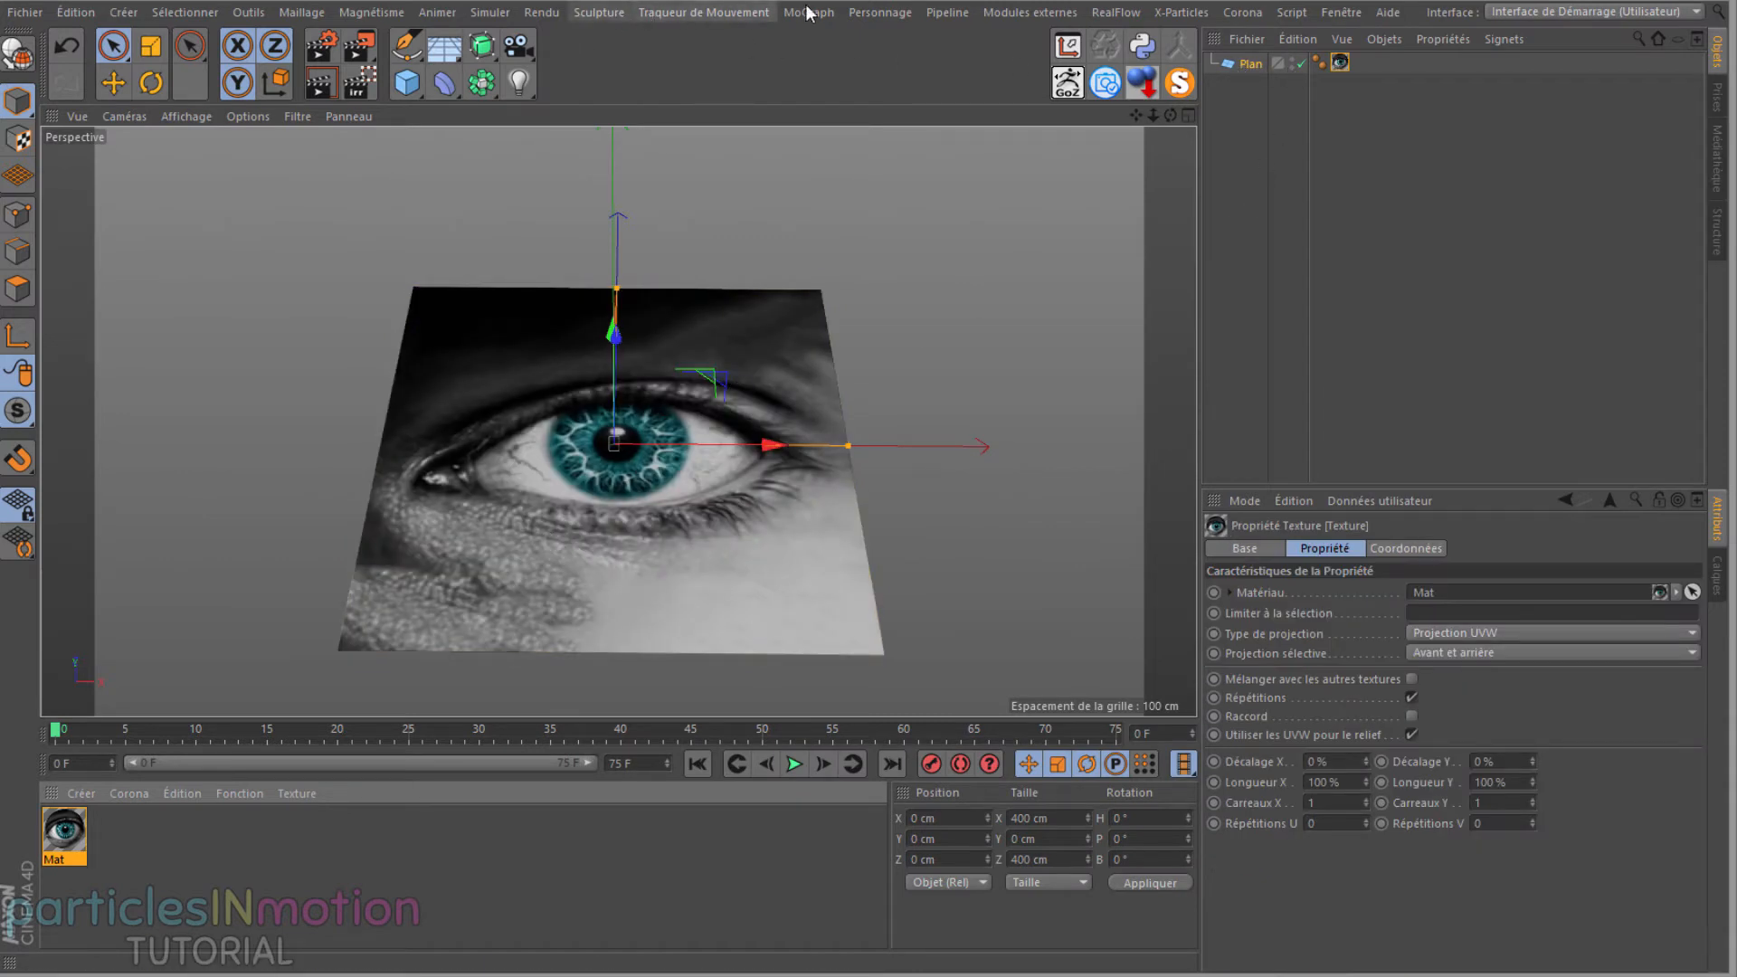
Step: Set the plane's Largeur and Hauteur to 1000 cm and both its width and height segments to 100
left_click(1254, 65)
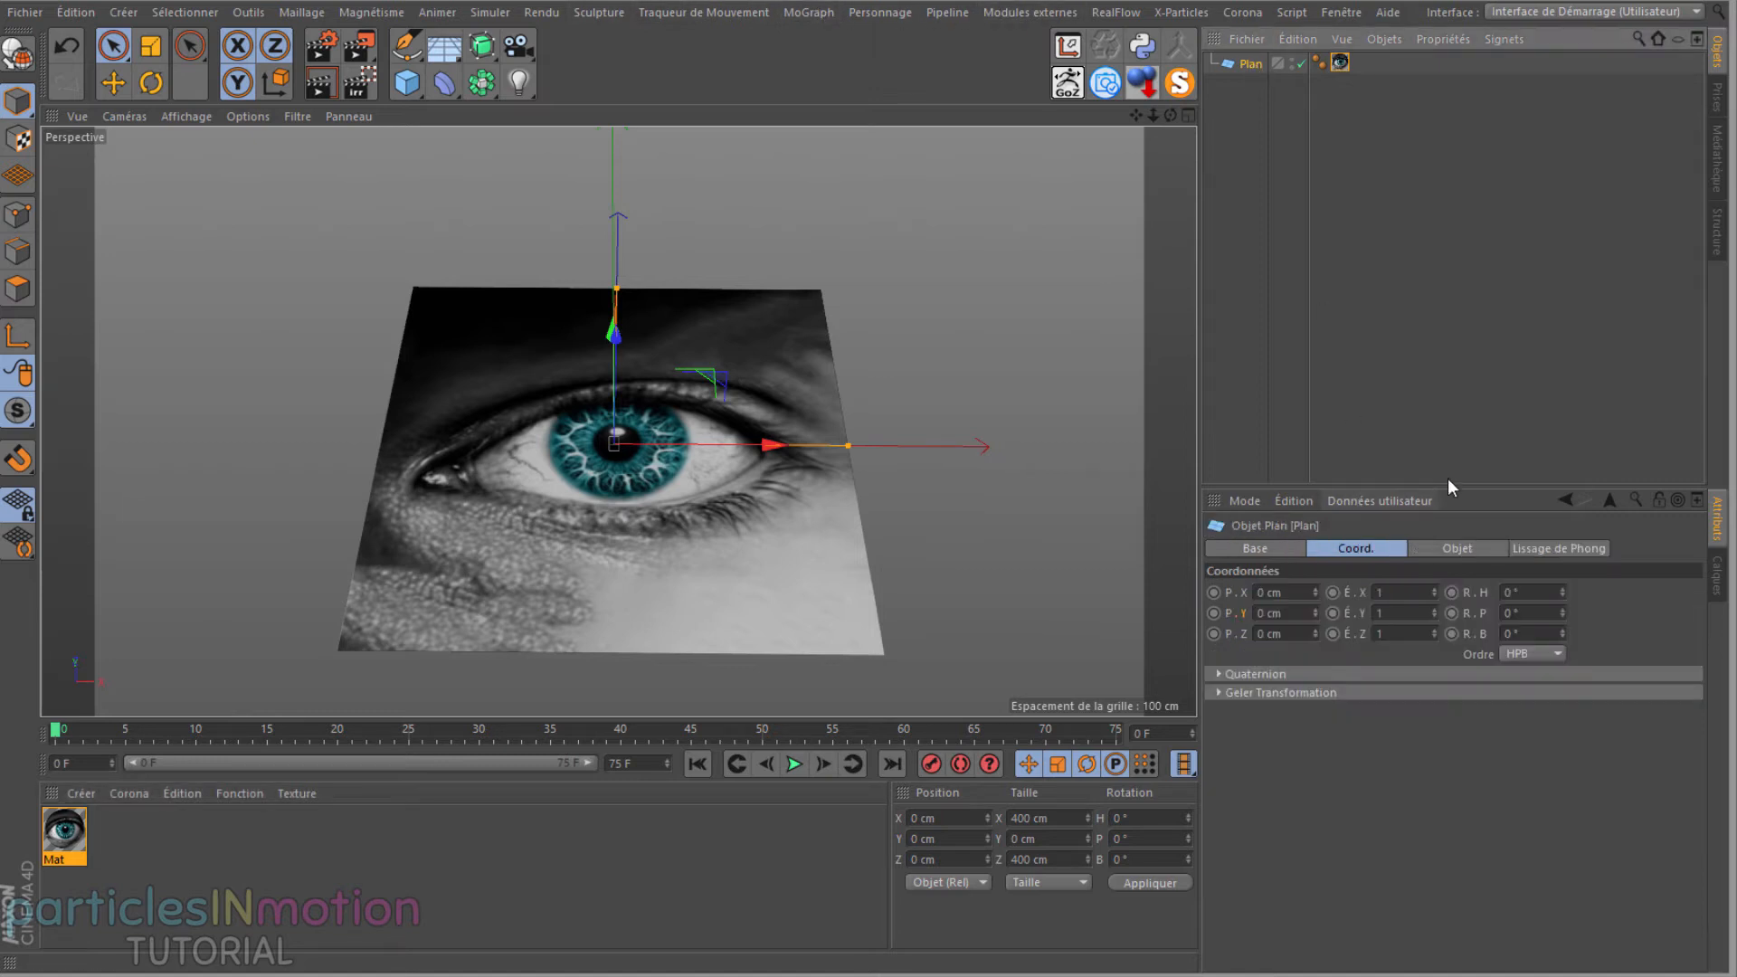
left_click(1448, 551)
left_click(1343, 593)
type("1")
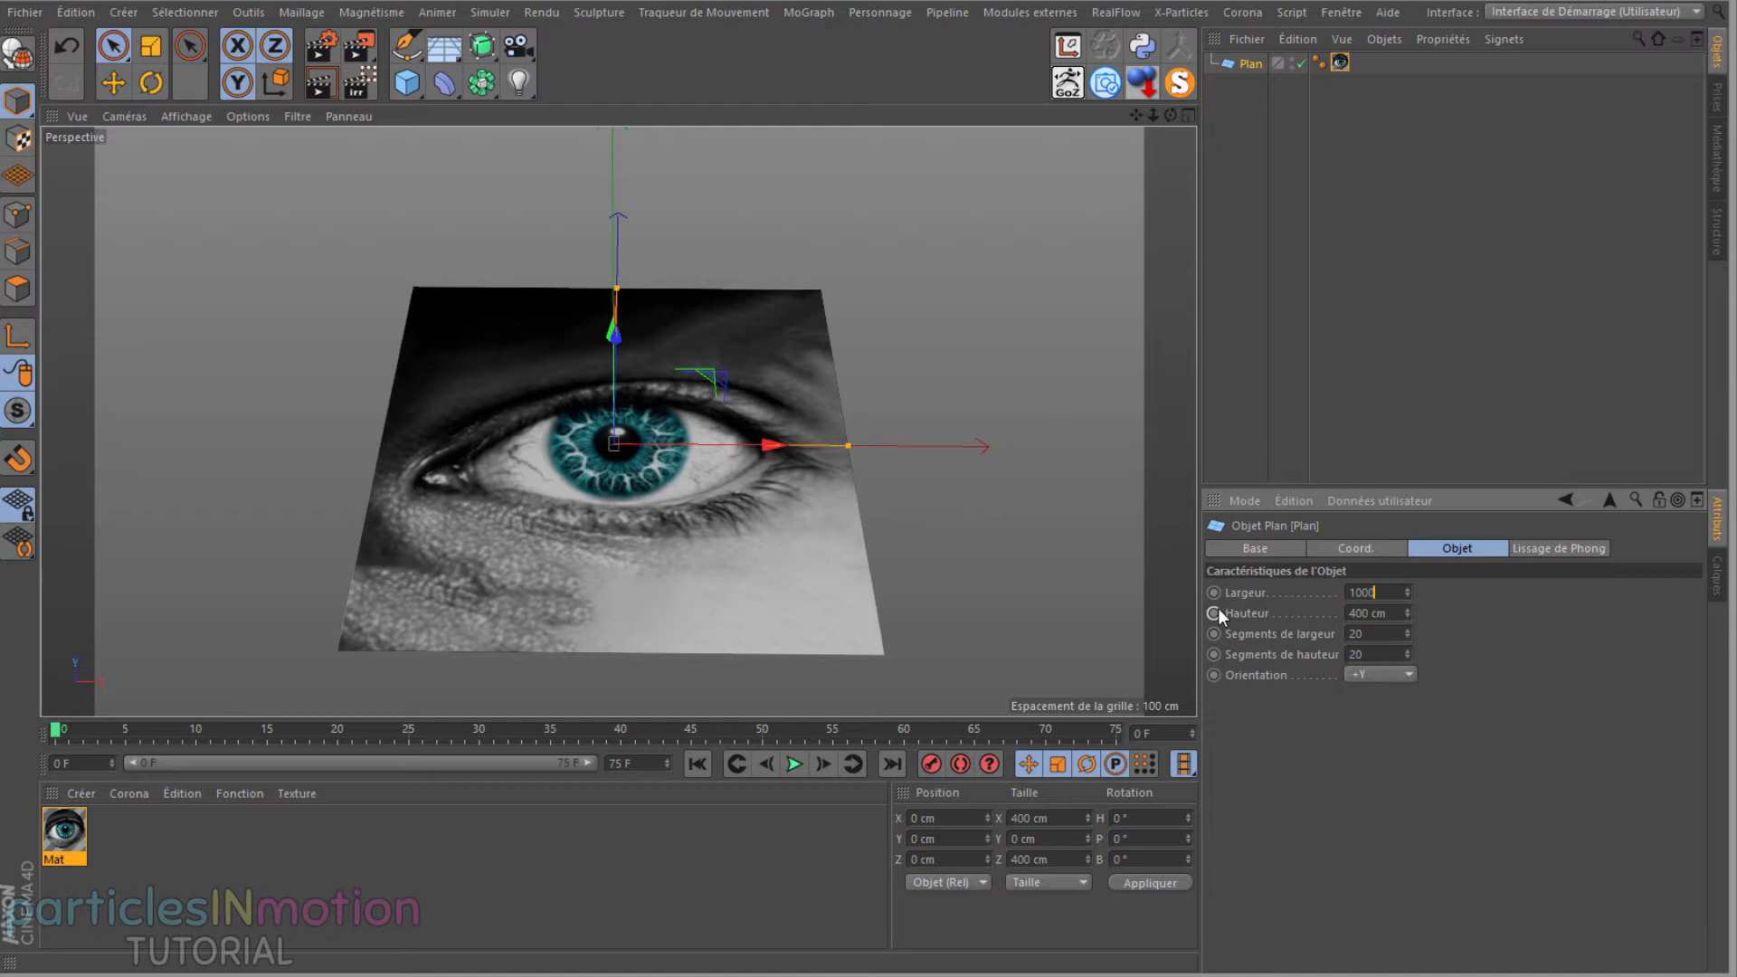
type("000")
key("Tab")
type("100")
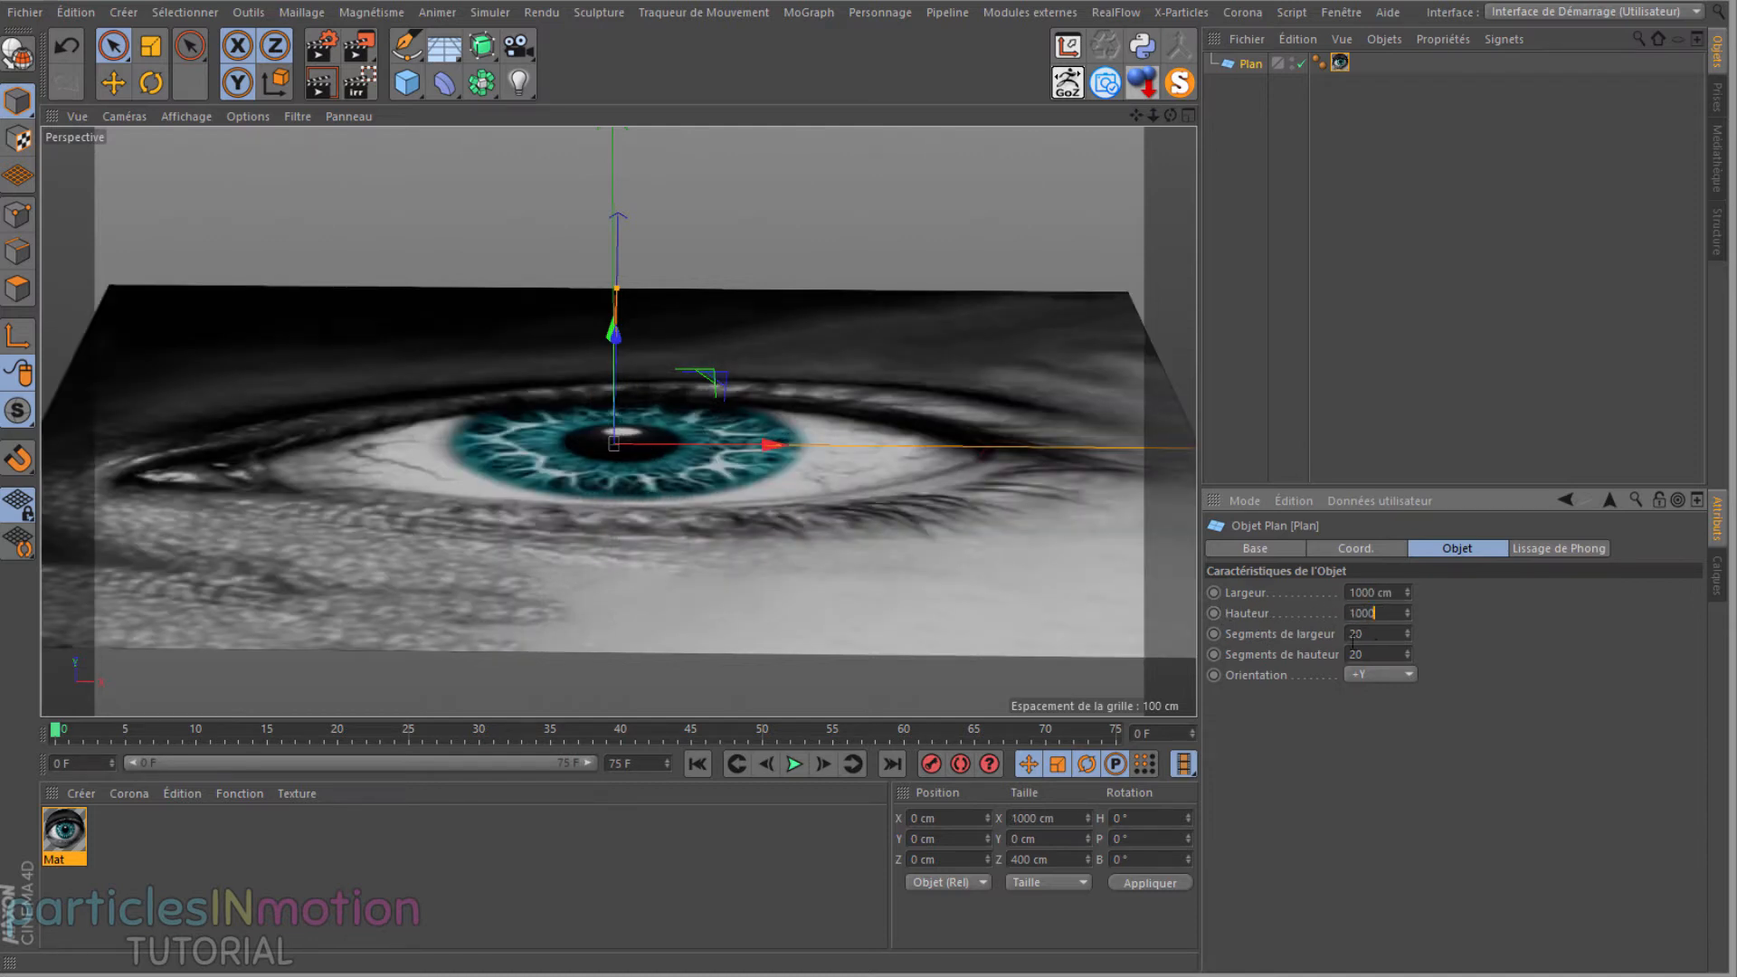
key("Tab")
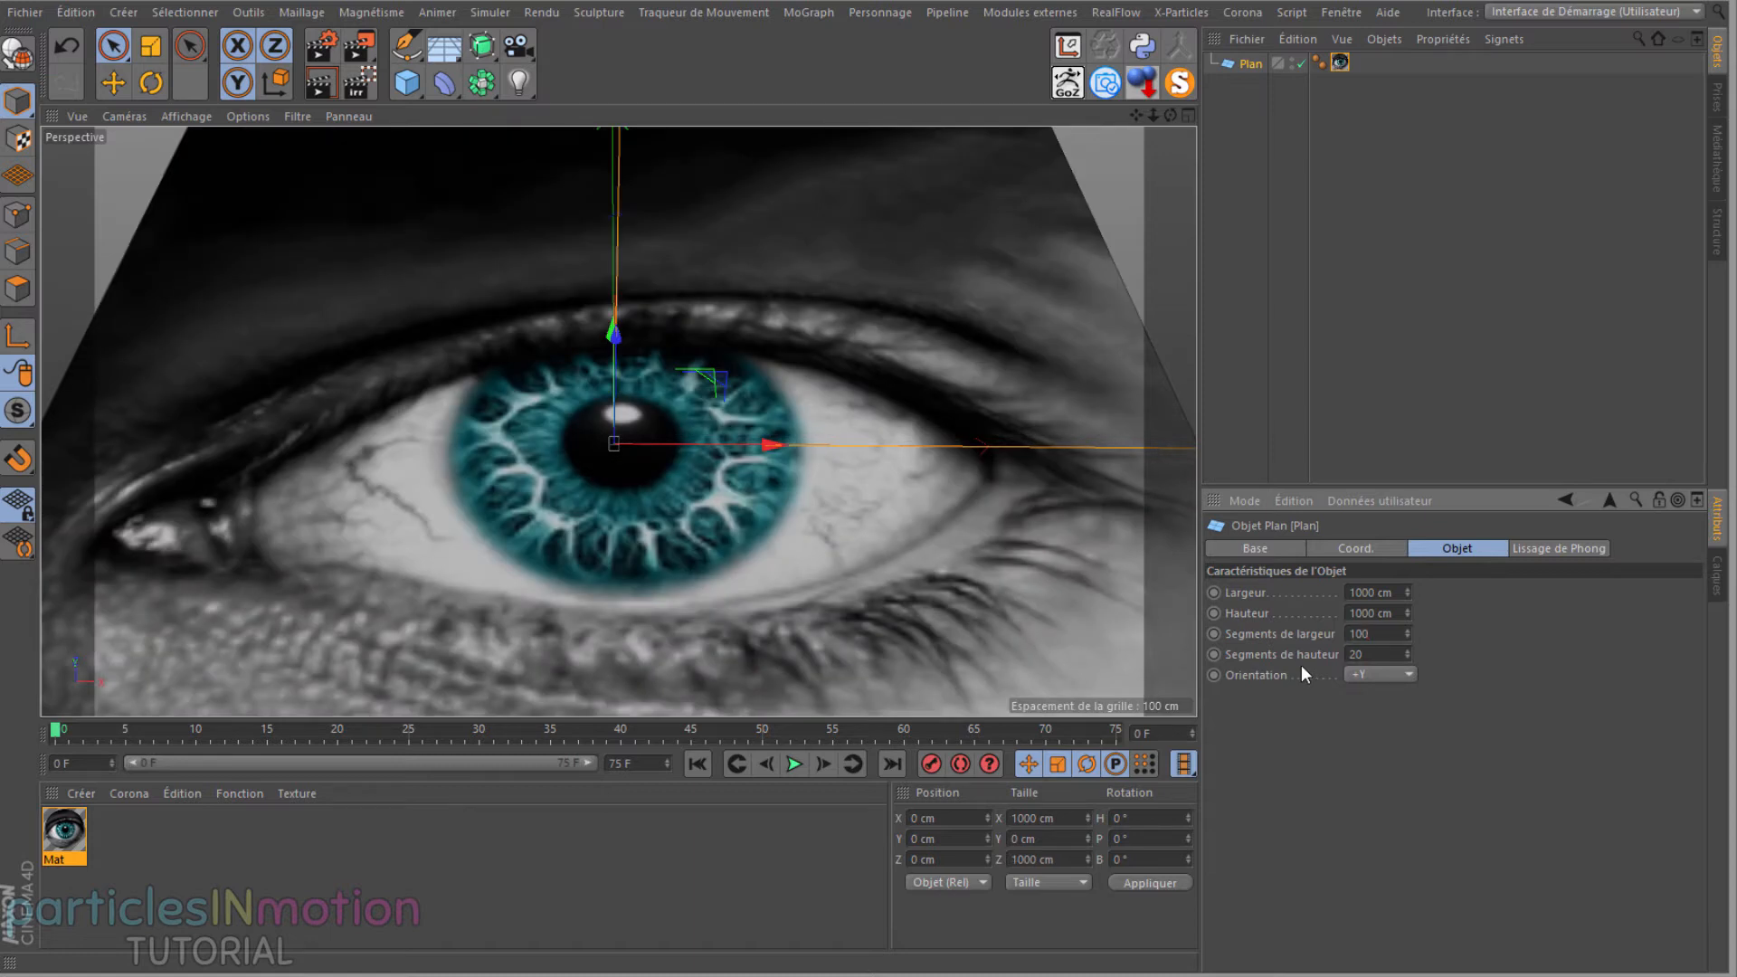
type("100")
Step: Add a MoGraph Effecteur Simple and make it a child of the Plan object
left_click(810, 13)
mouse_move(816, 43)
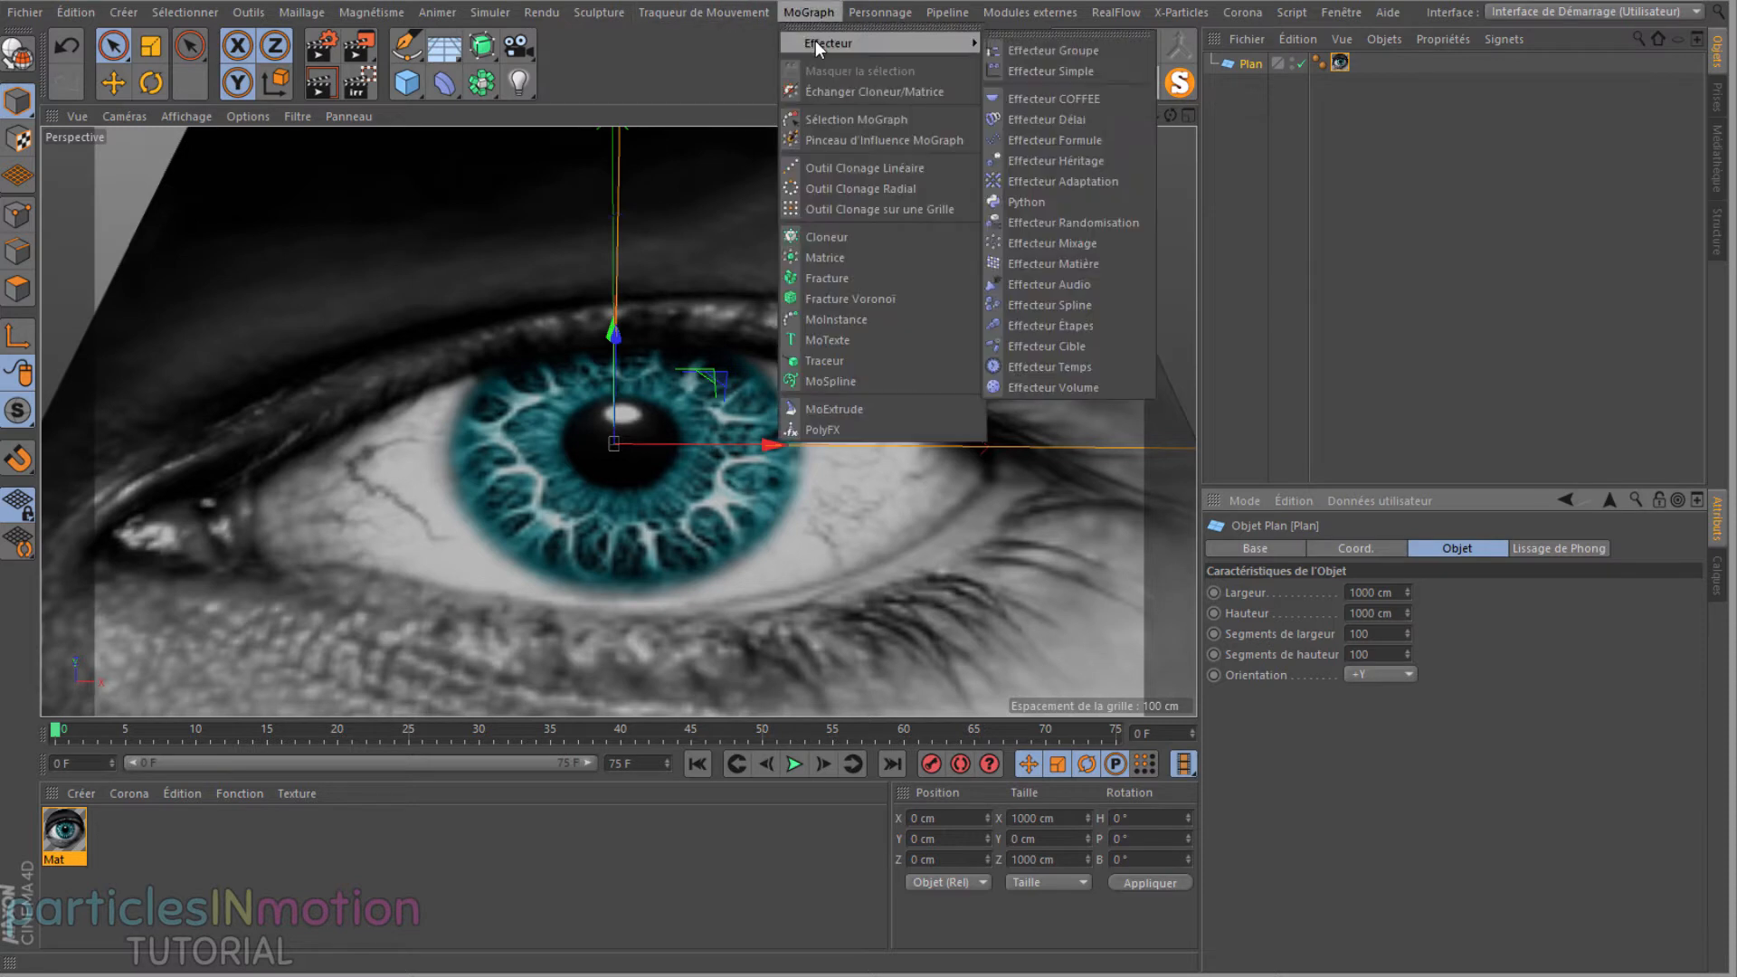
left_click(1057, 72)
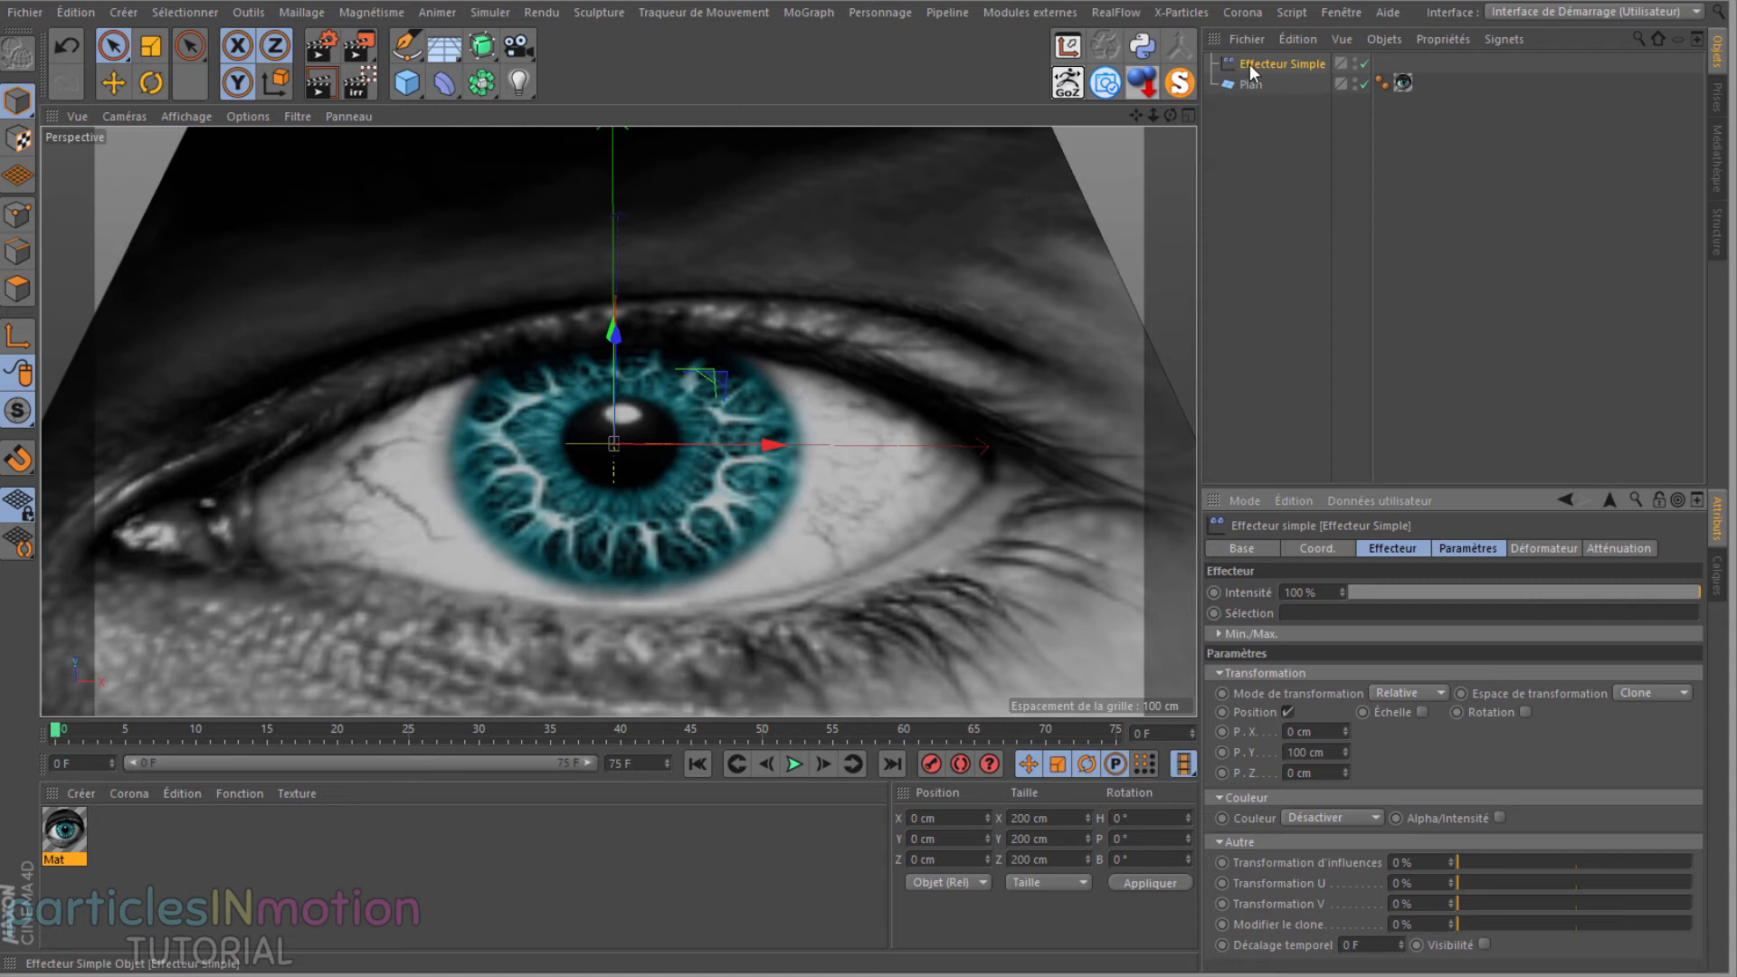
left_click_drag(1253, 95, 1253, 84)
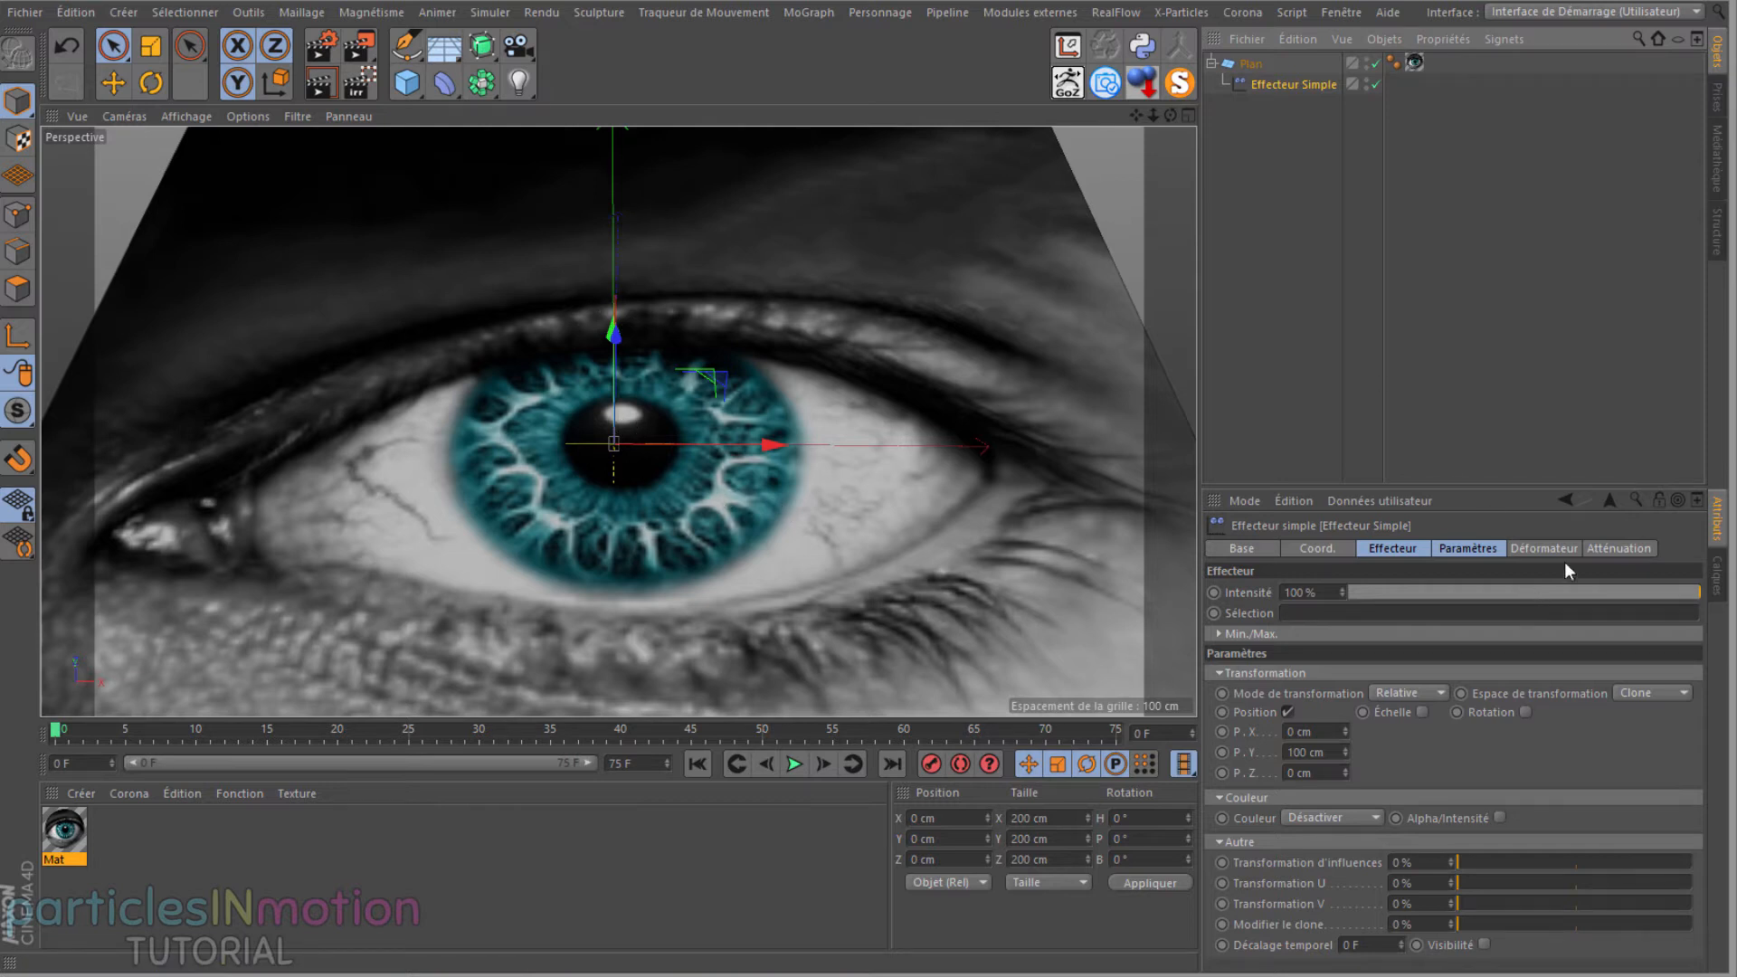
Step: Give the effector a Sphère falloff with Atténuation at 100 % and widen it over the iris to about 150 cm in X and Z
left_click(1599, 550)
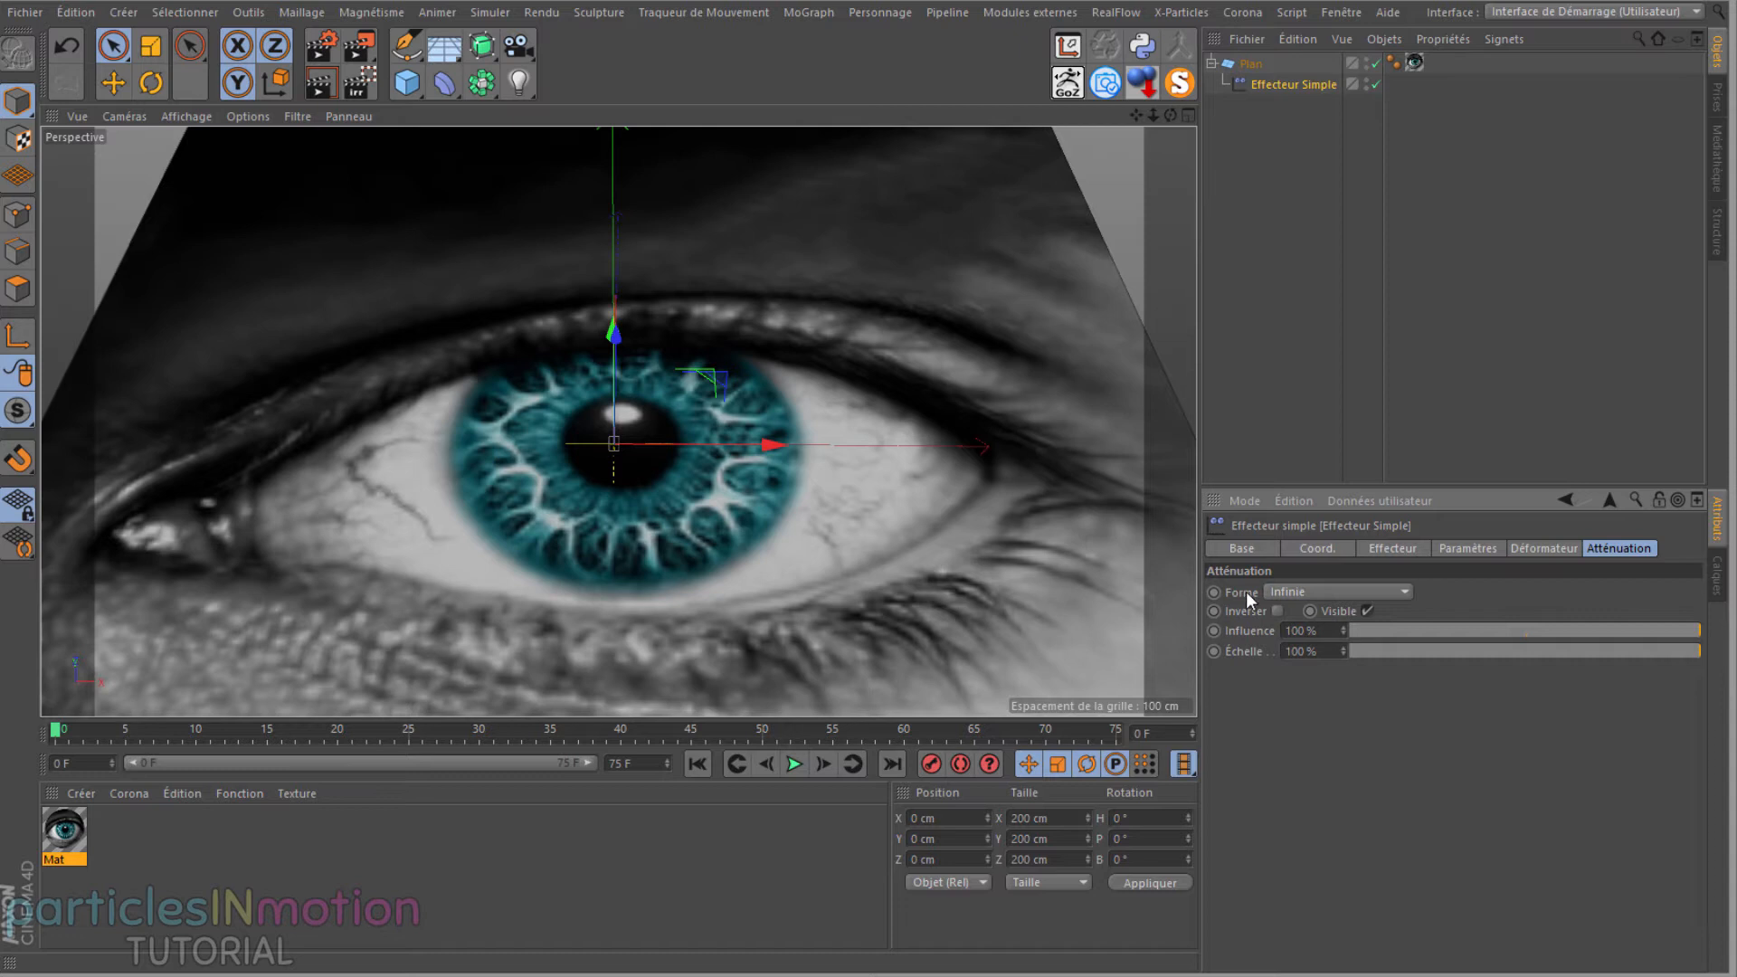
left_click(1282, 590)
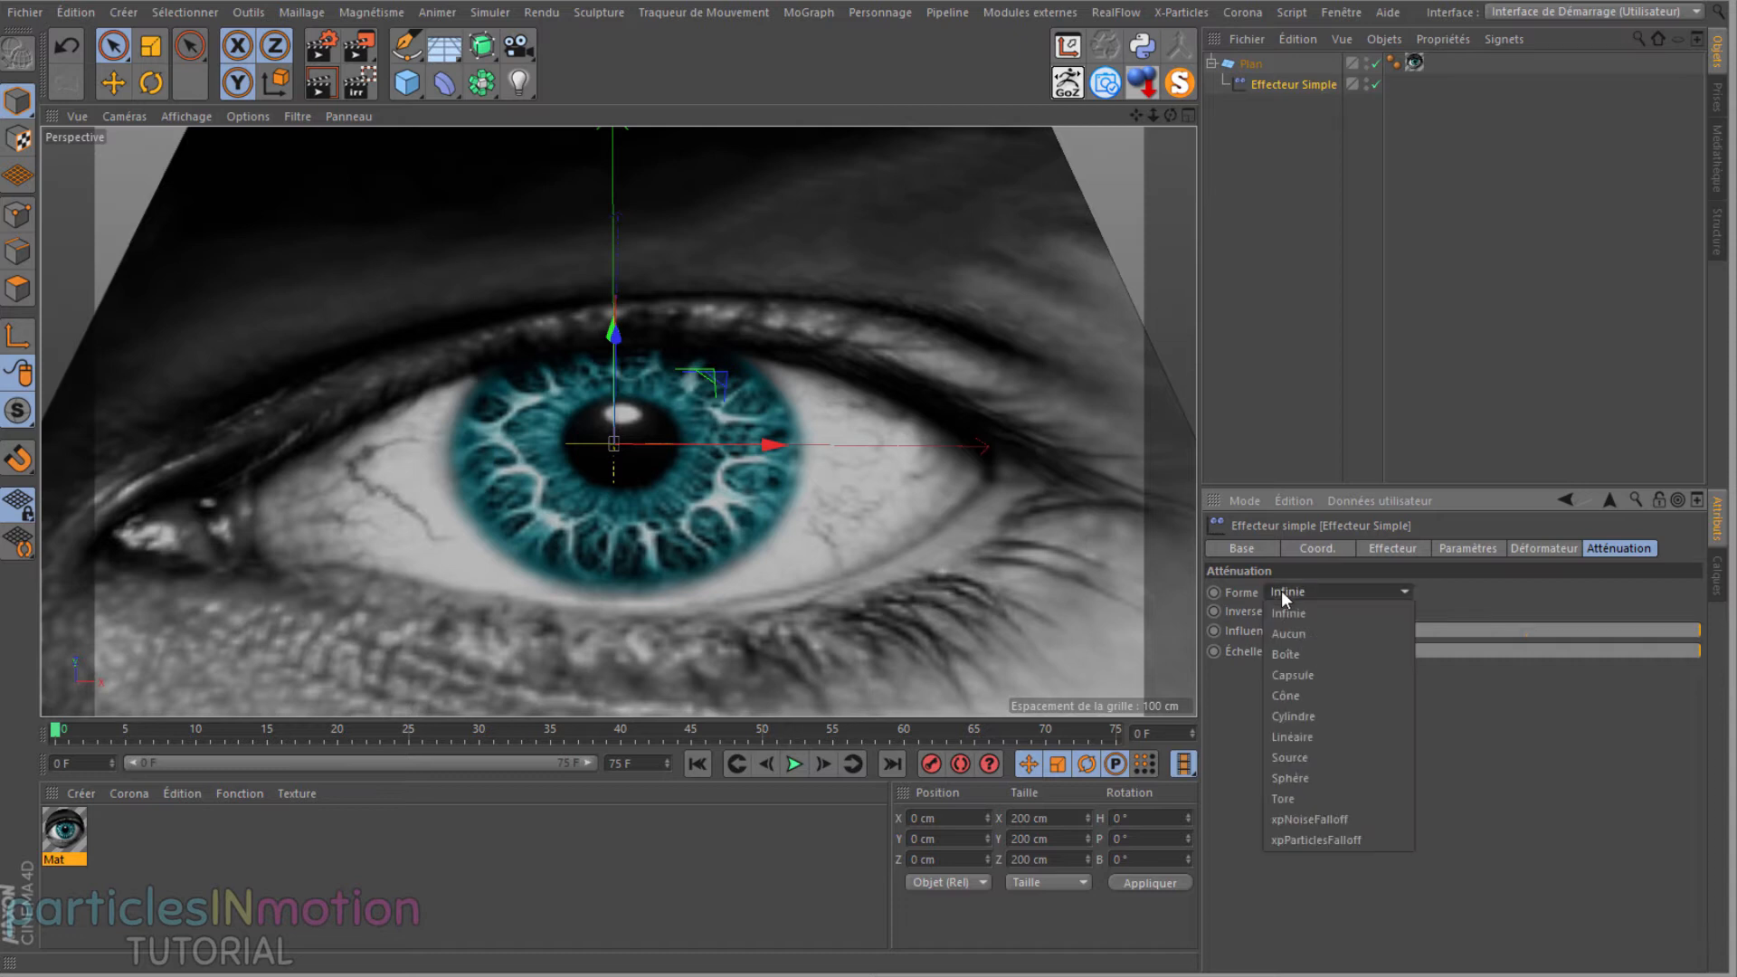
left_click(1283, 771)
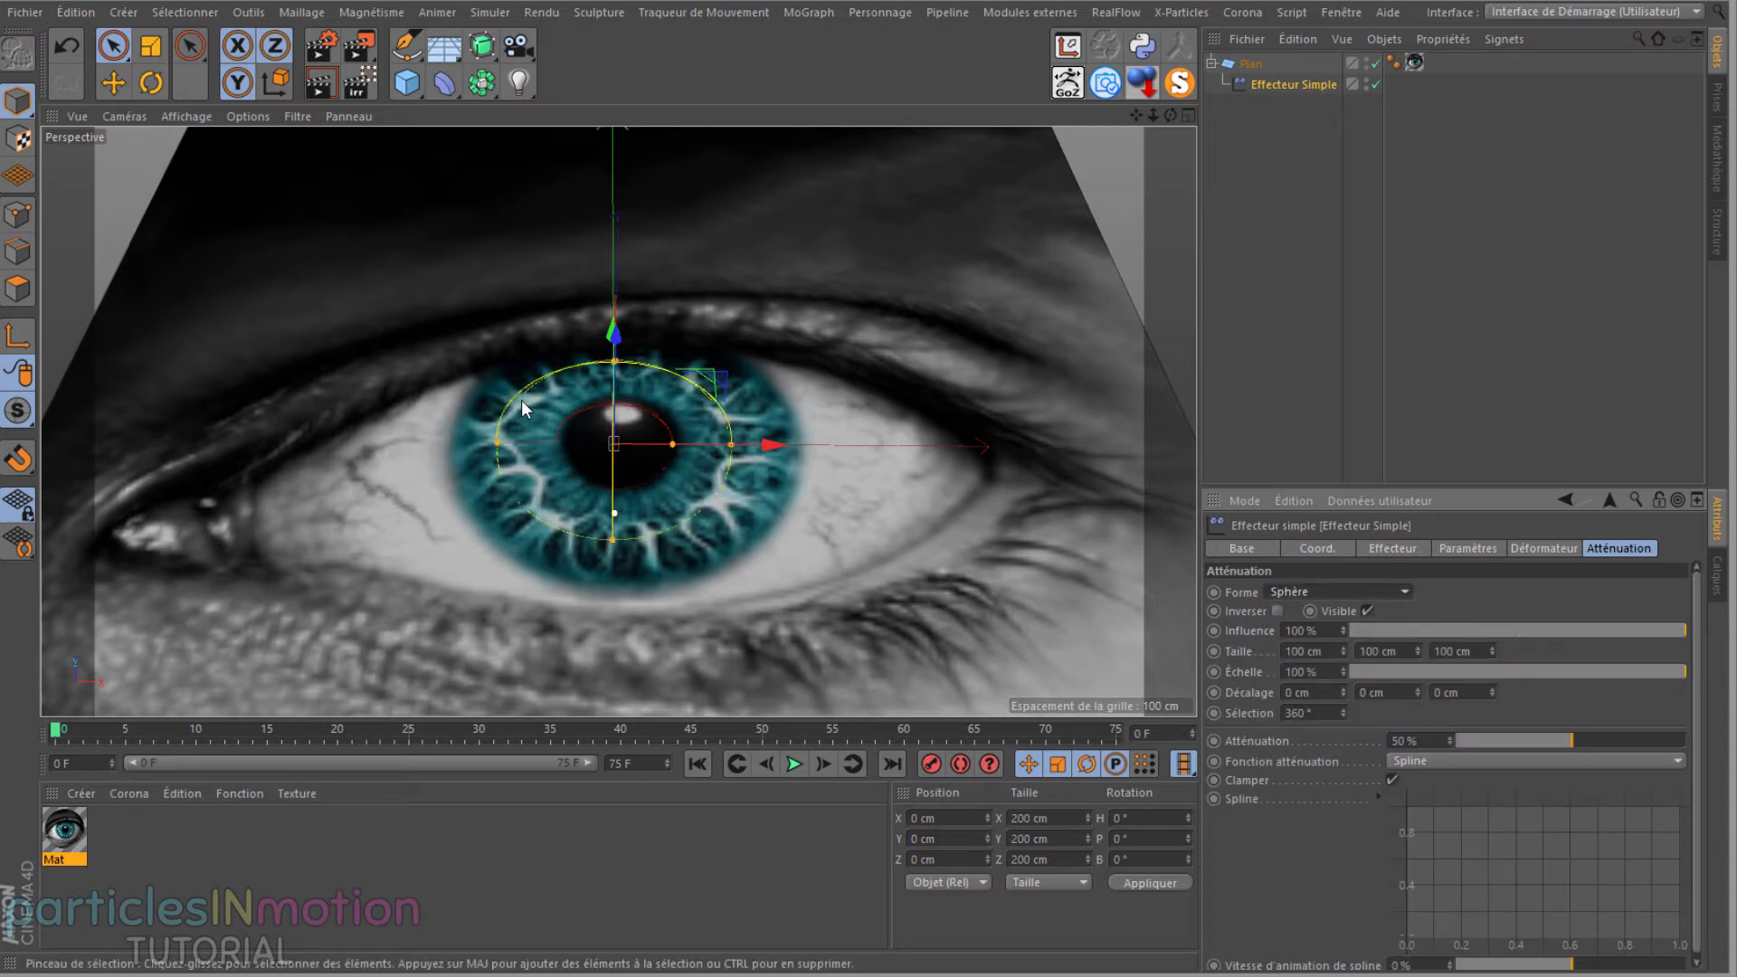
left_click_drag(1170, 114, 882, 463)
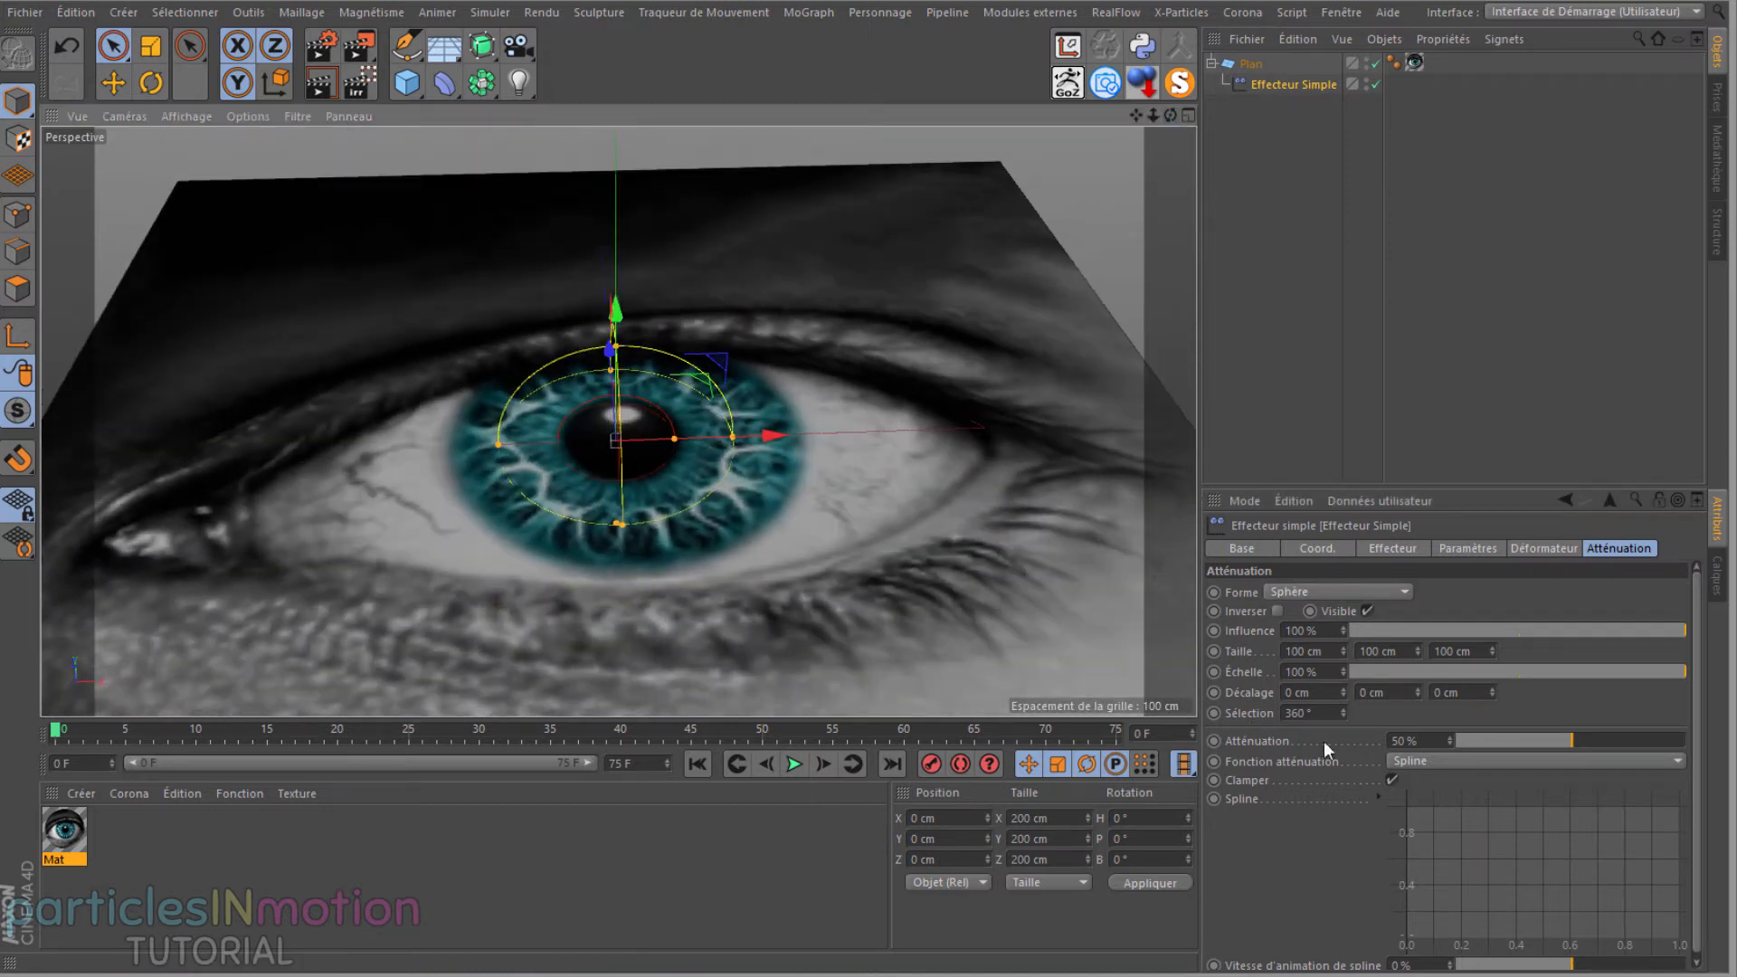
left_click_drag(1551, 742, 1734, 753)
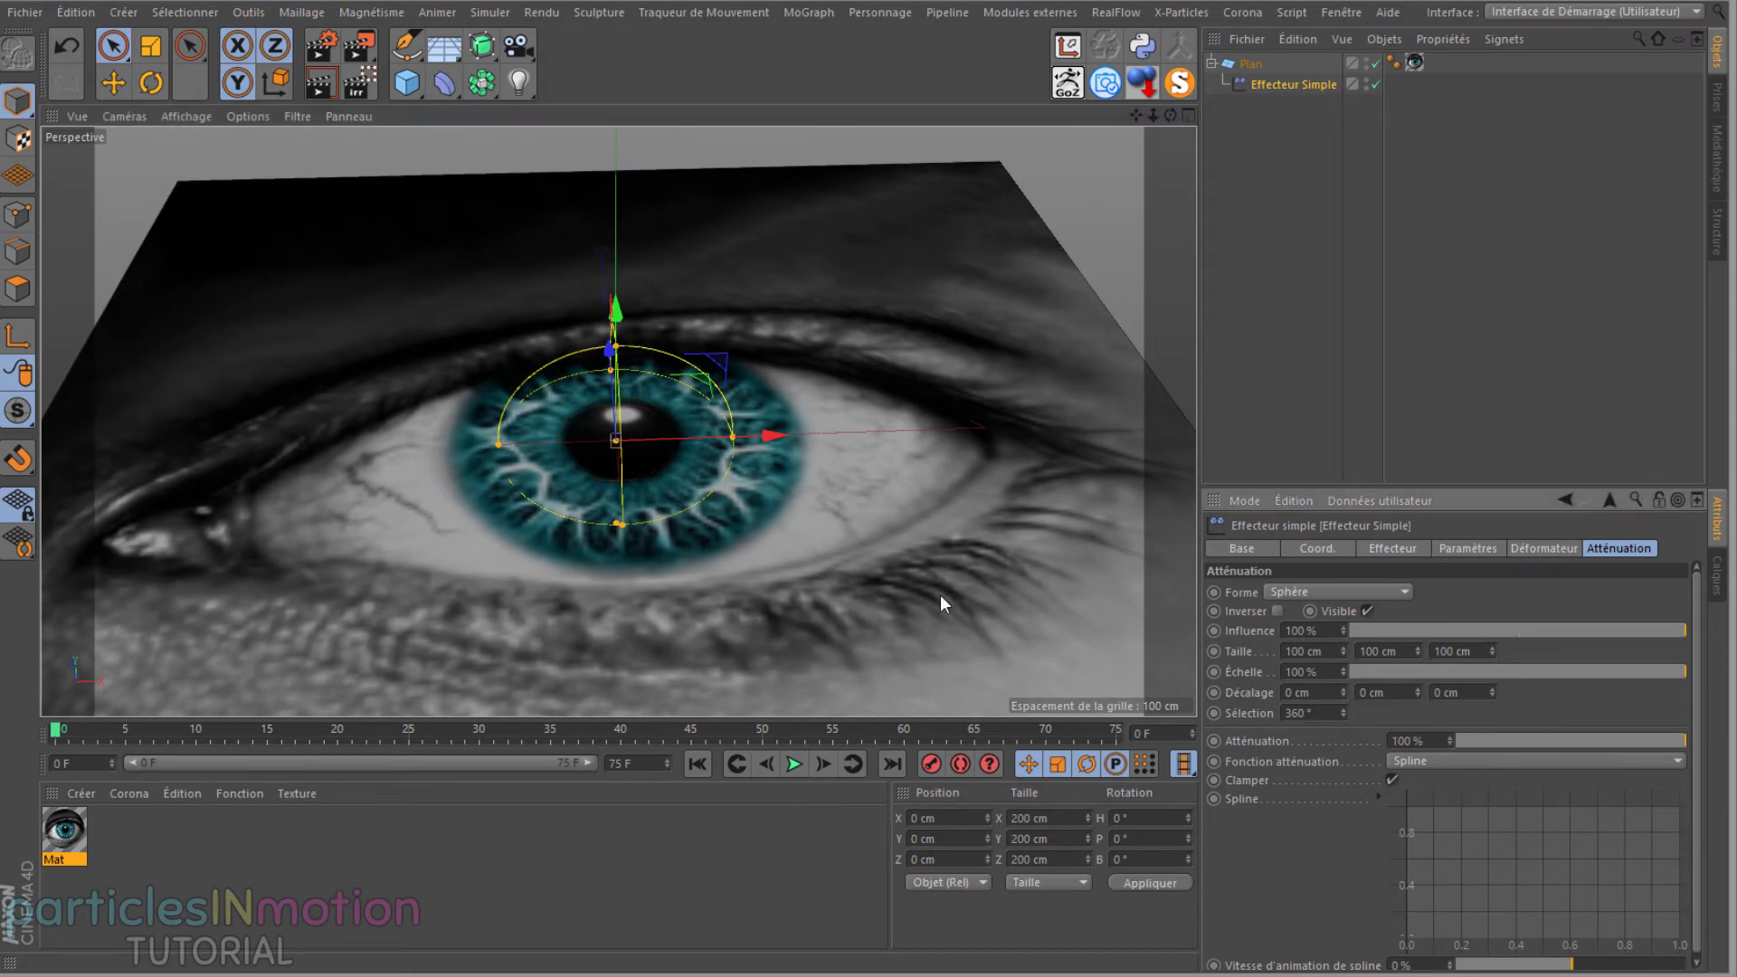
left_click_drag(733, 437, 792, 435)
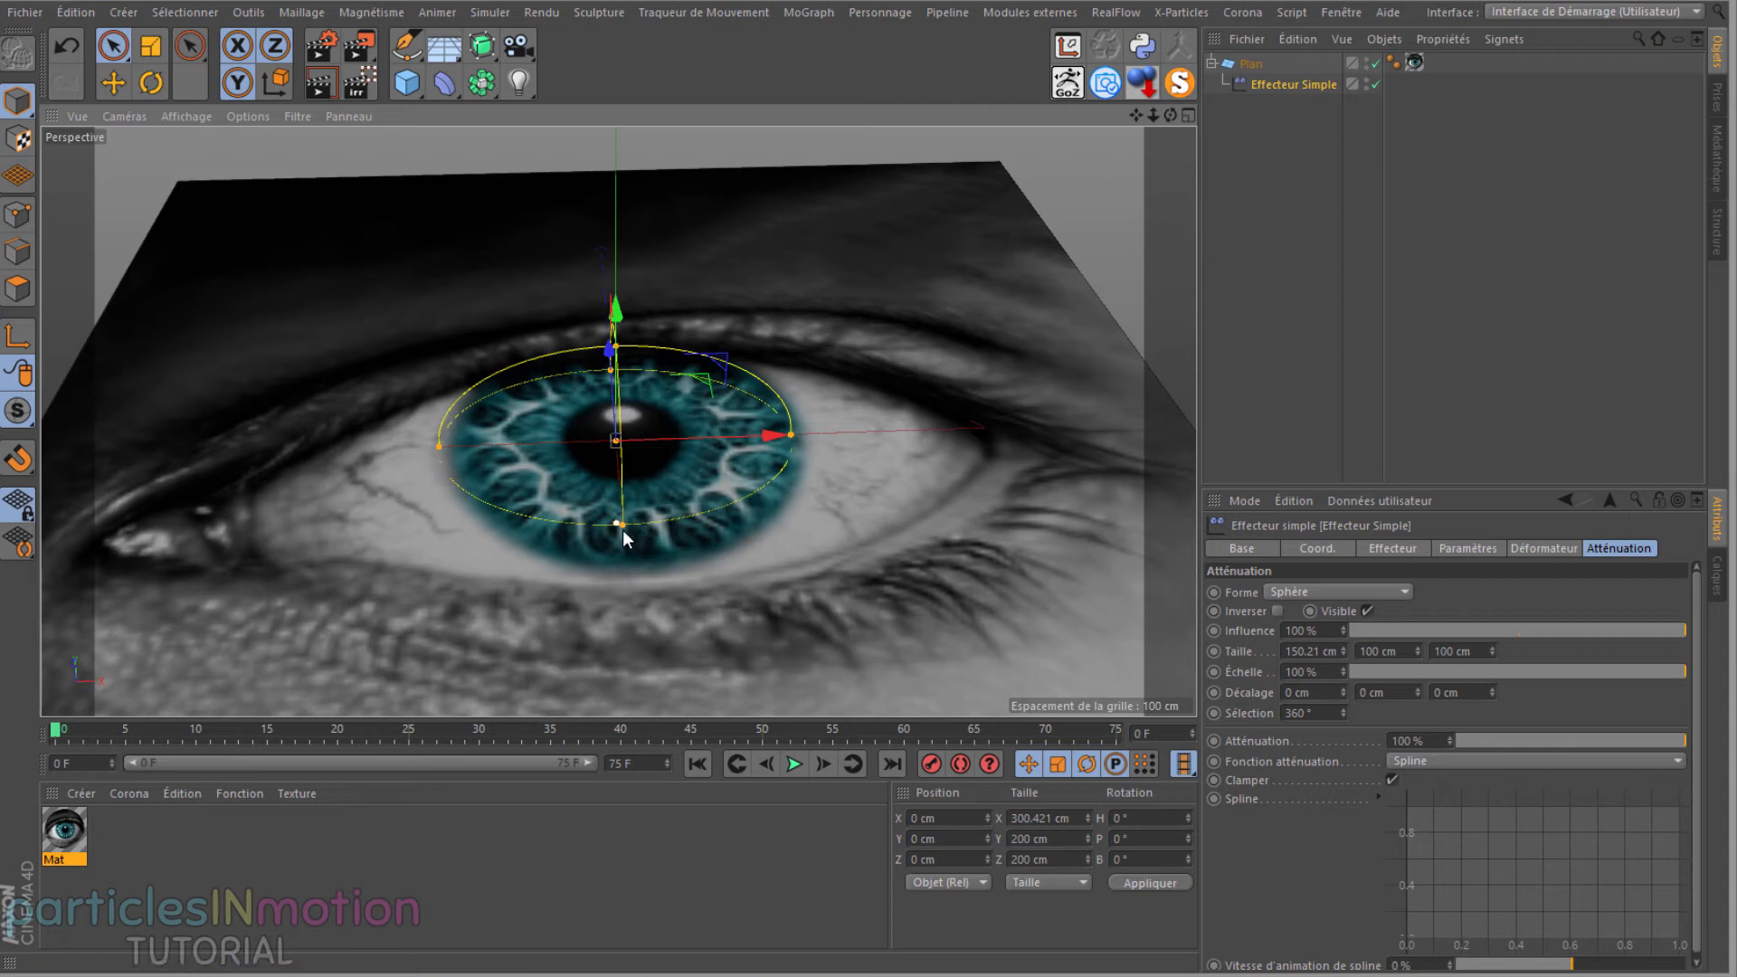
left_click_drag(628, 529, 628, 574)
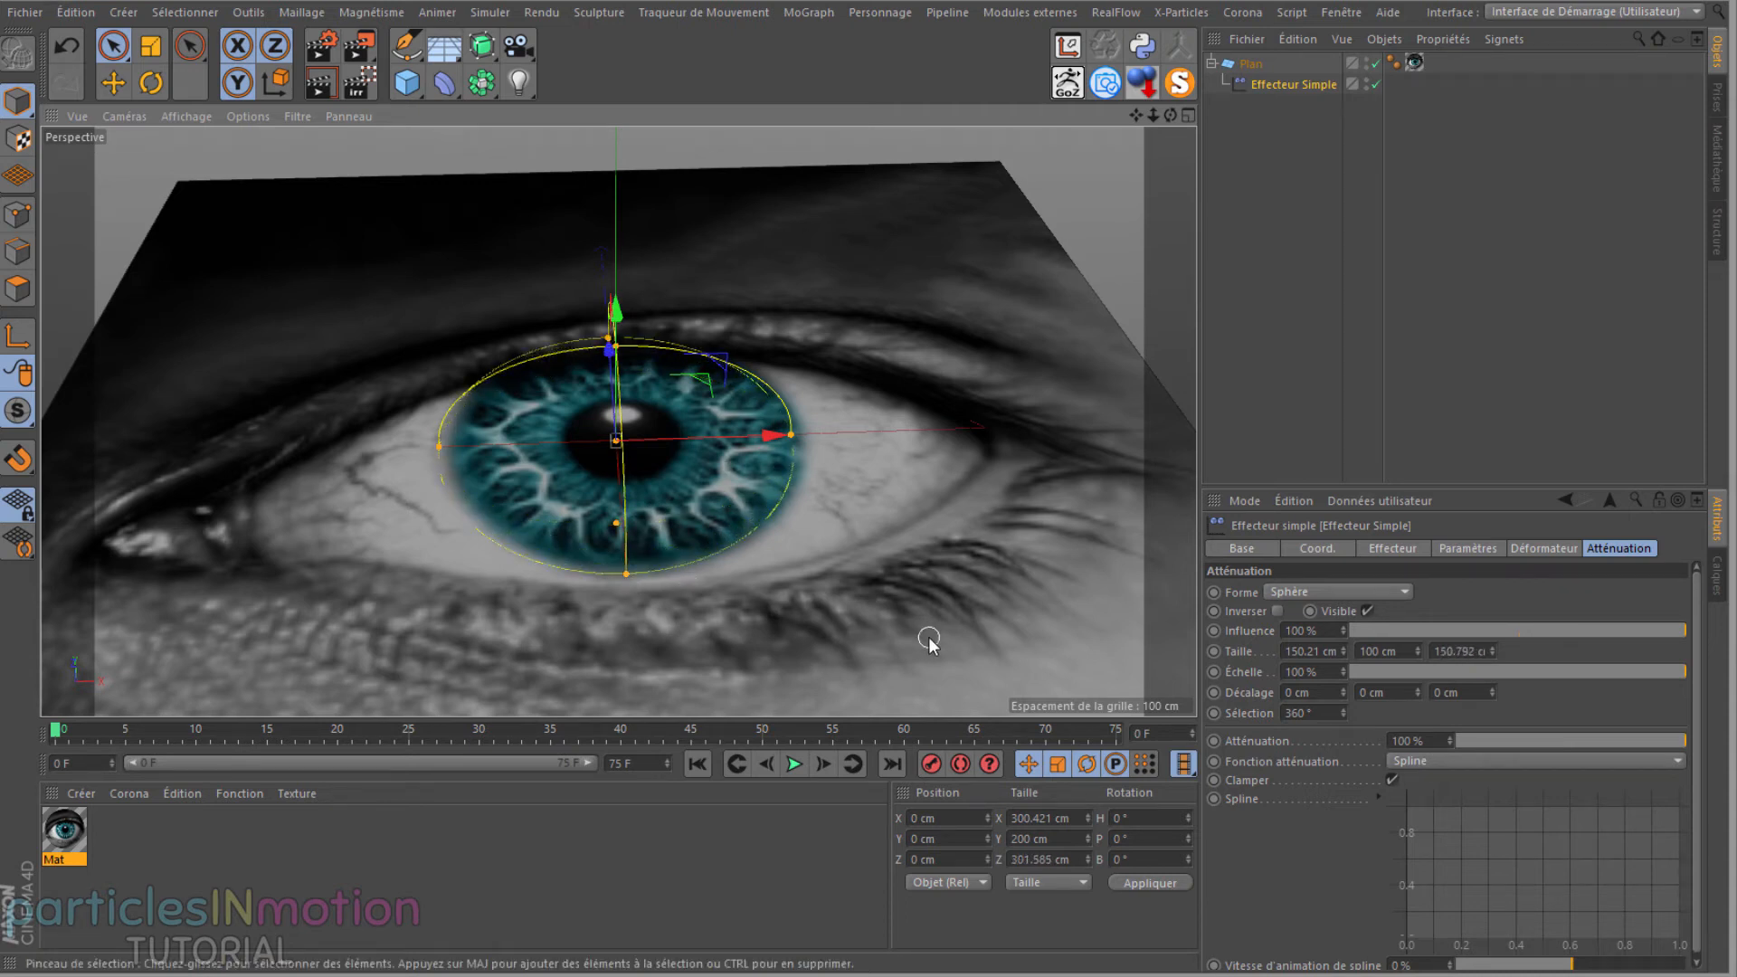
Step: Set the effector's Déformation mode to Point
left_click(1543, 549)
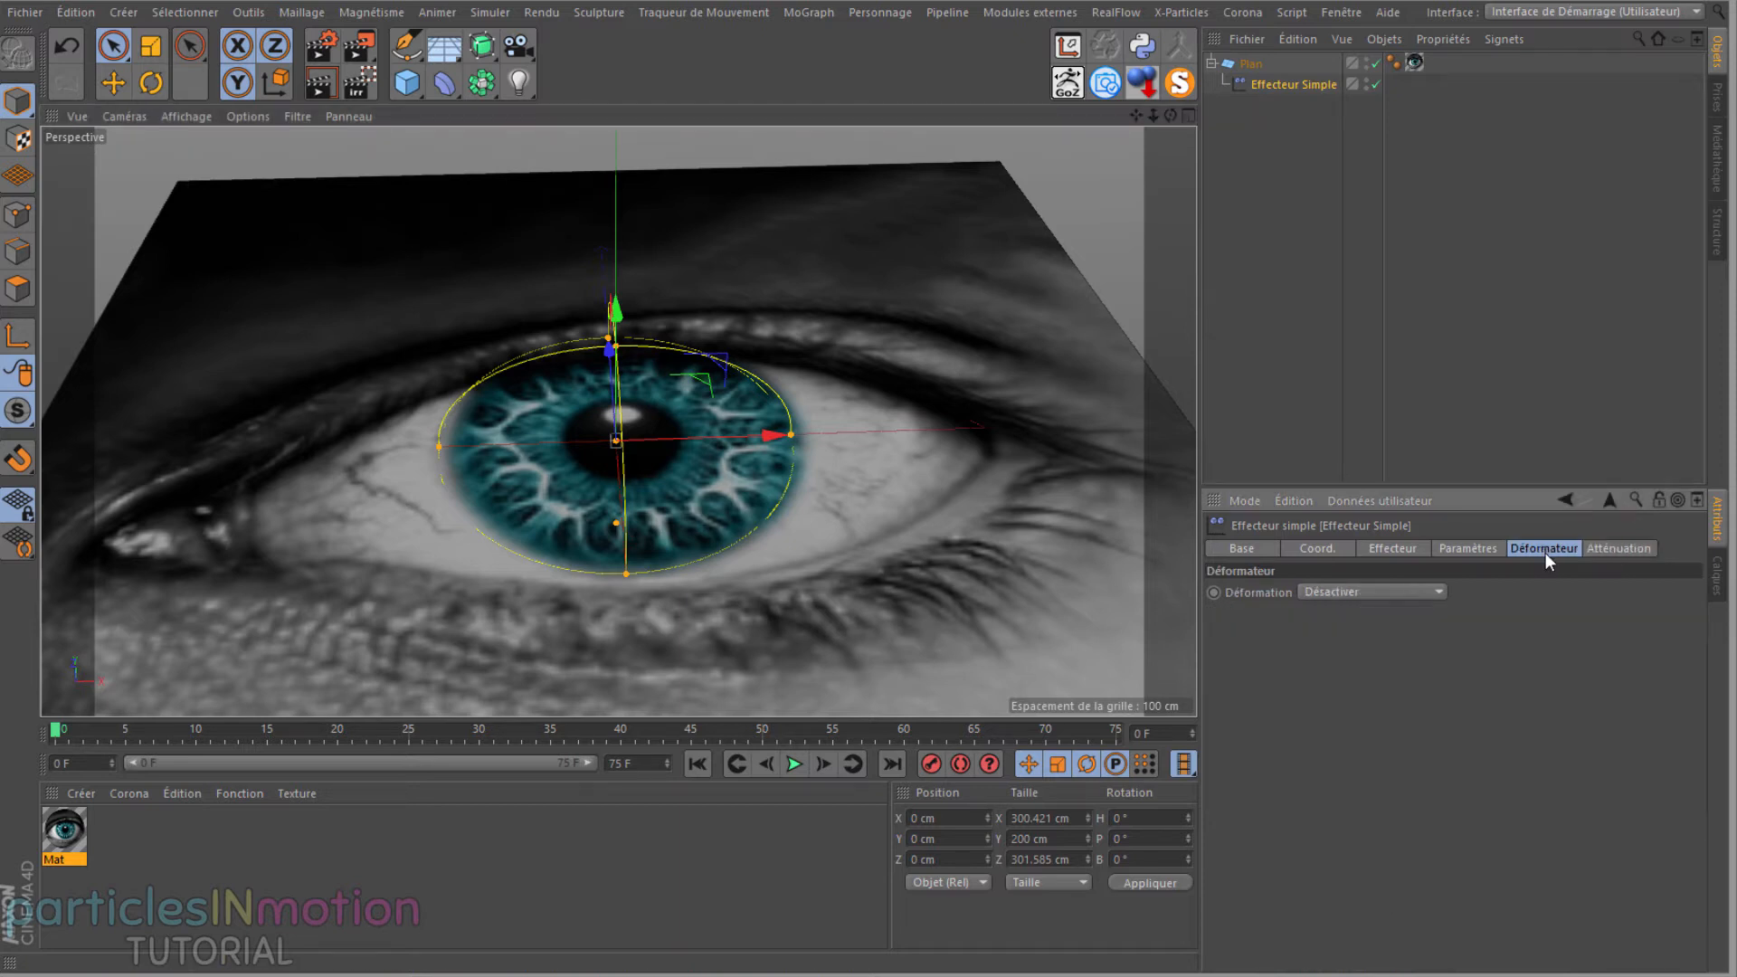
left_click(1325, 594)
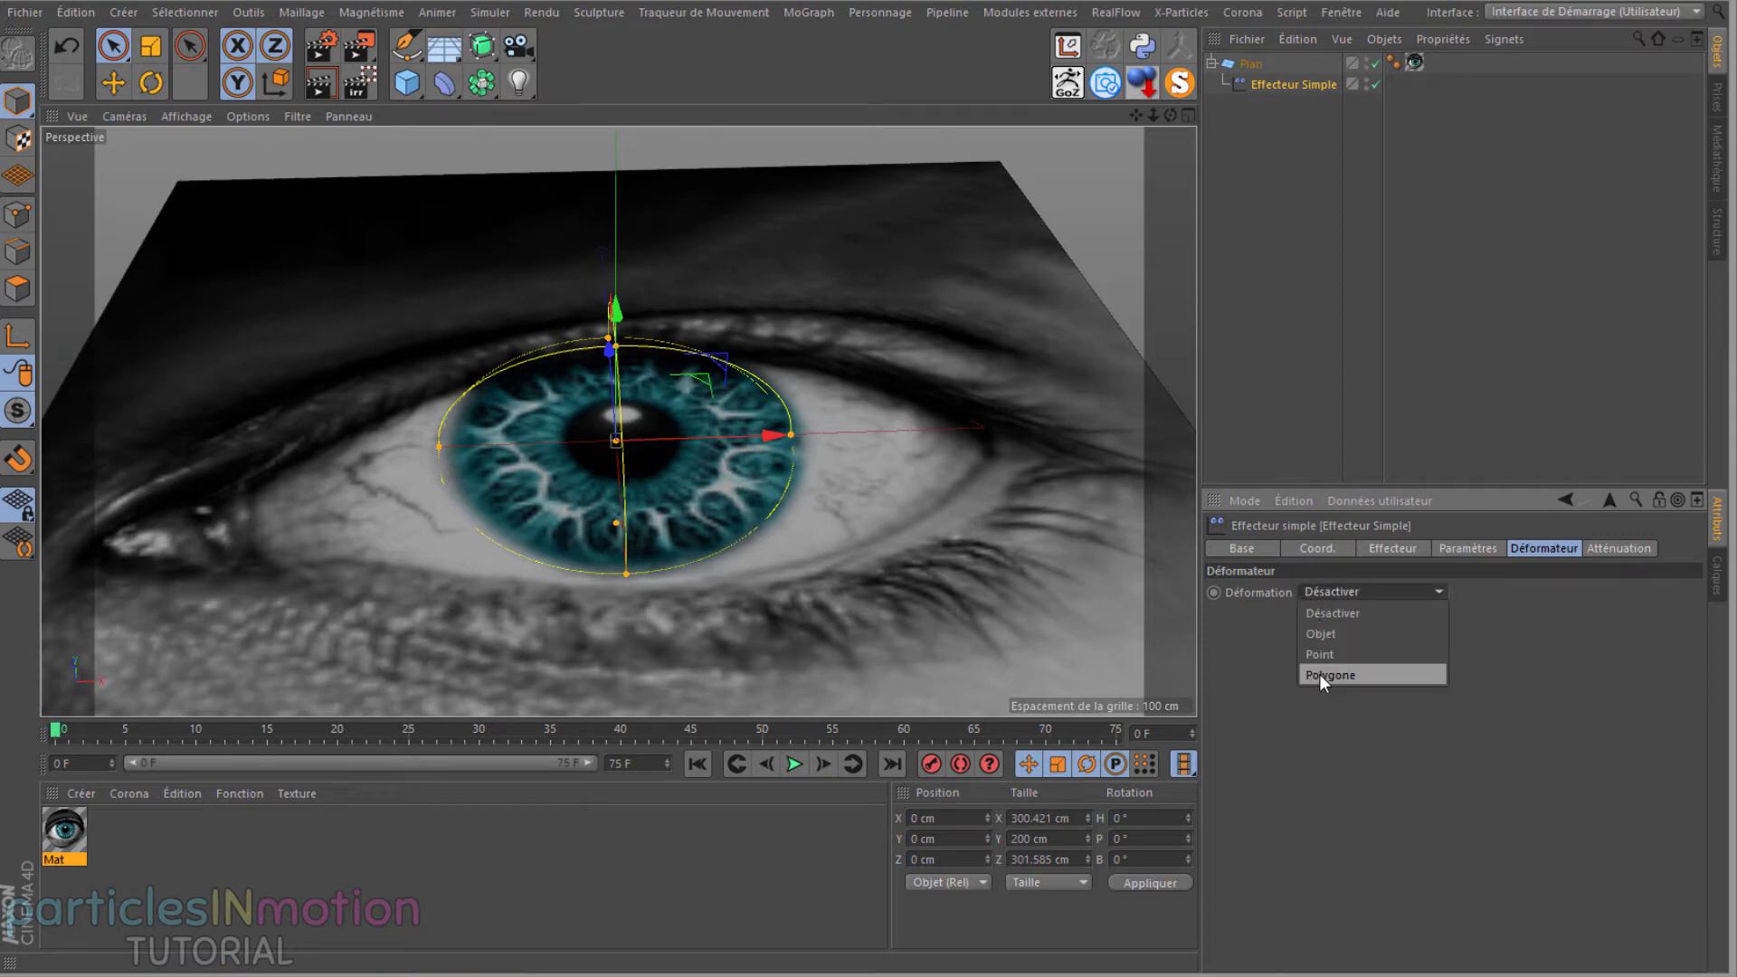
left_click(1322, 655)
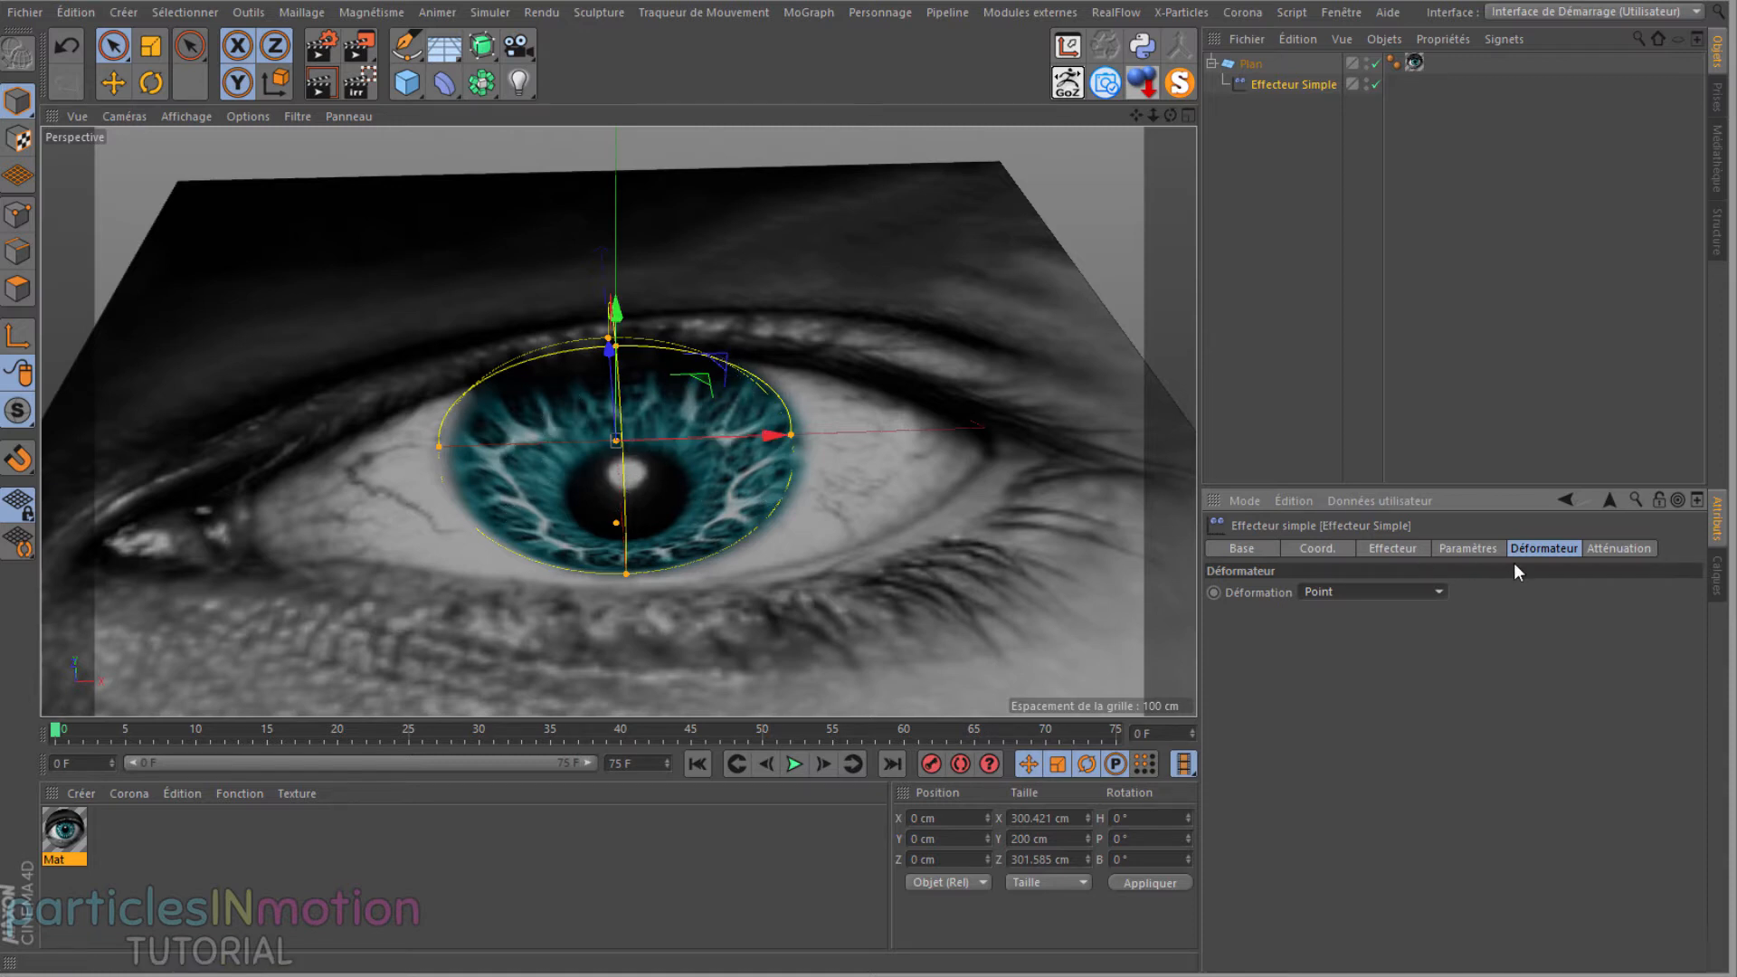
Step: Set the effector's position transformation to 20 cm in P.Y and 92 cm in P.Z, keeping P.X at 0 cm
left_click(1481, 548)
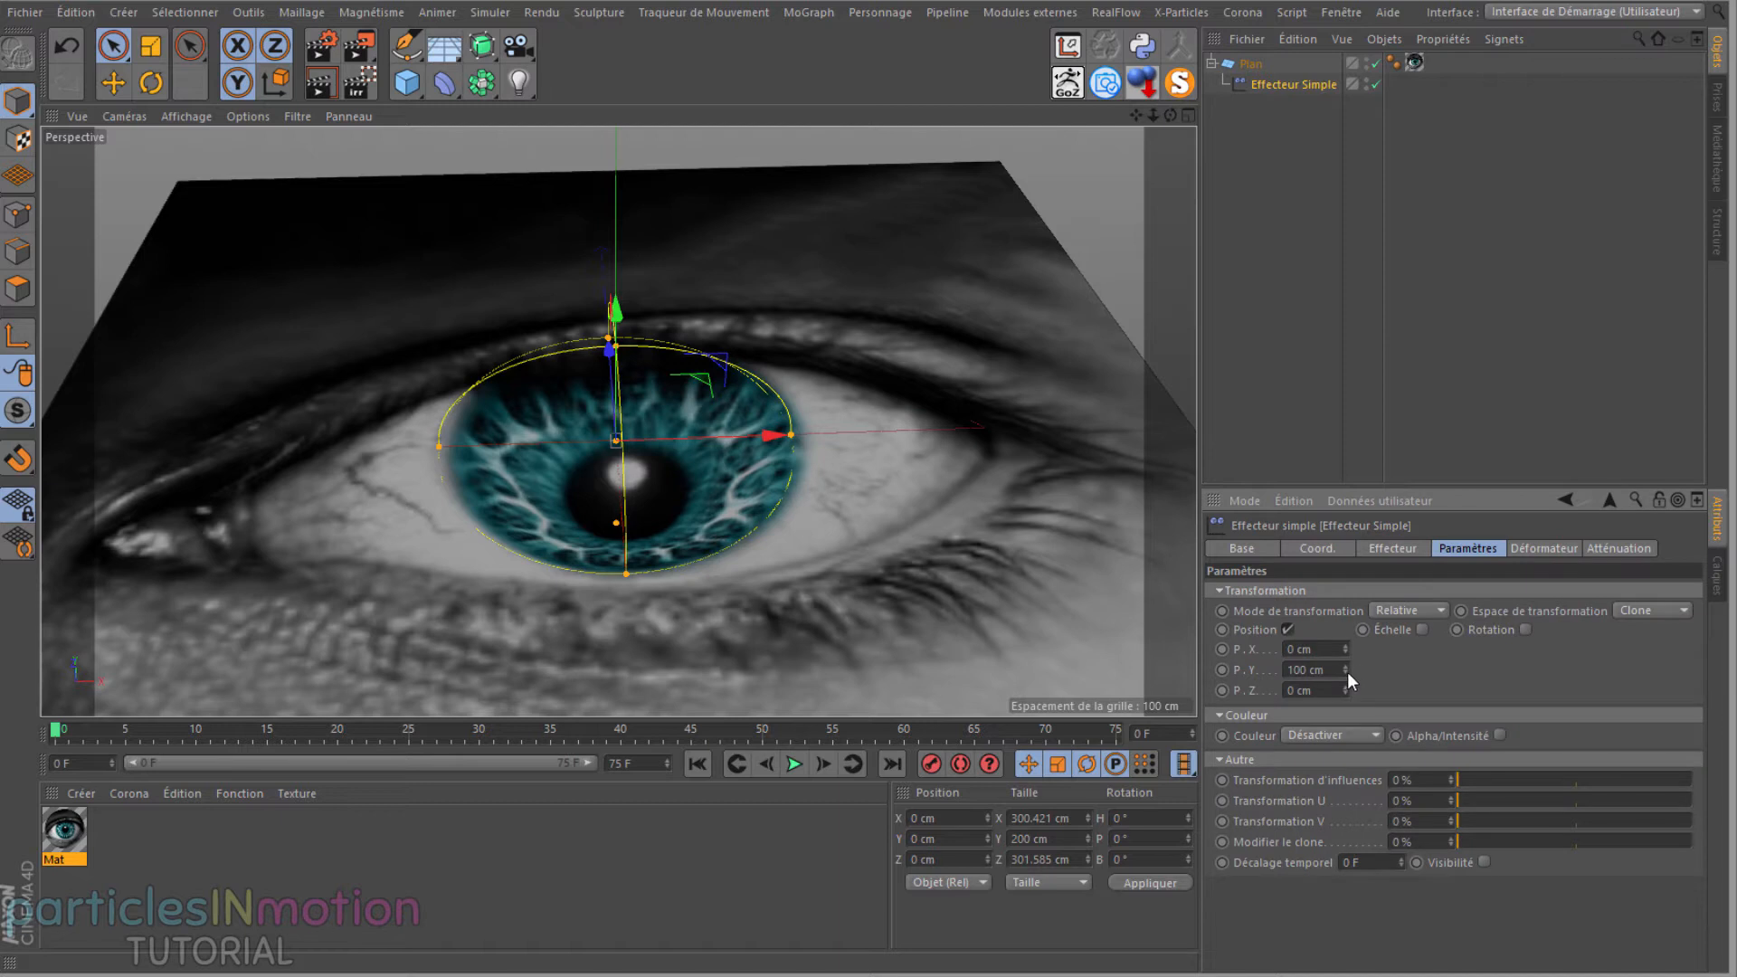
left_click_drag(1329, 671, 1252, 686)
type("0")
left_click_drag(1349, 686, 1348, 666)
mouse_move(1352, 673)
left_mouse_down()
mouse_move(1323, 621)
mouse_move(1347, 722)
mouse_move(1355, 507)
mouse_move(1354, 899)
mouse_move(1349, 662)
mouse_move(1348, 709)
mouse_move(1348, 690)
left_mouse_up()
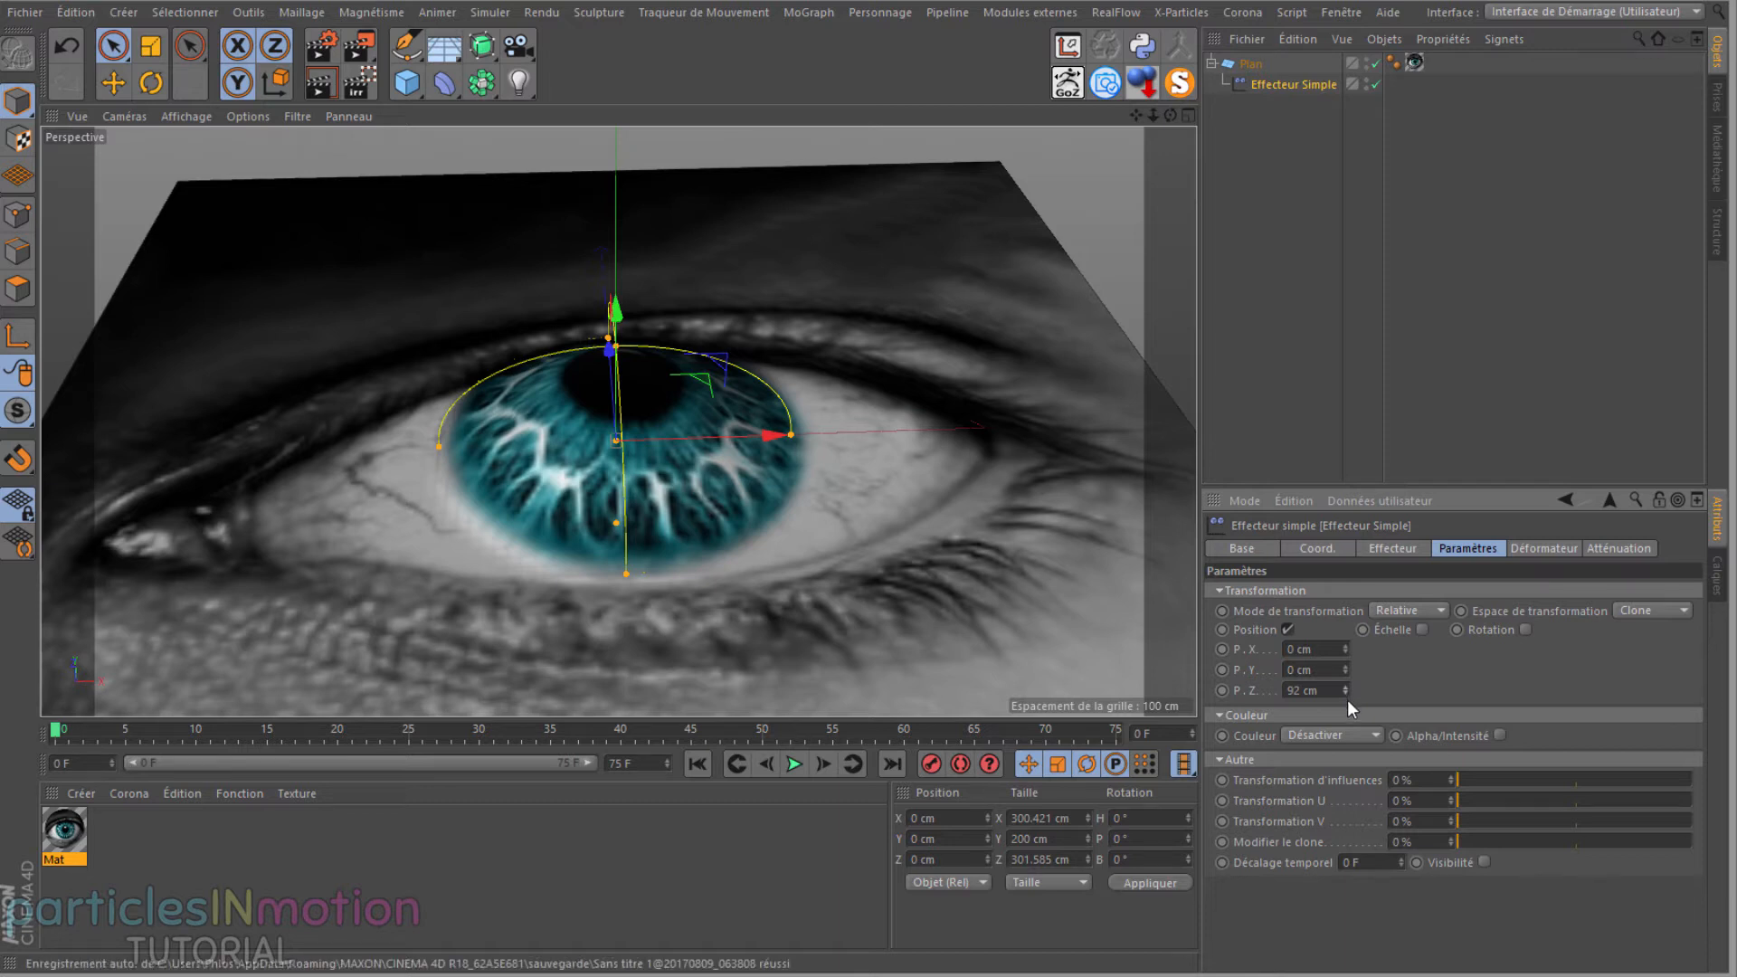
left_click_drag(1345, 668, 1344, 669)
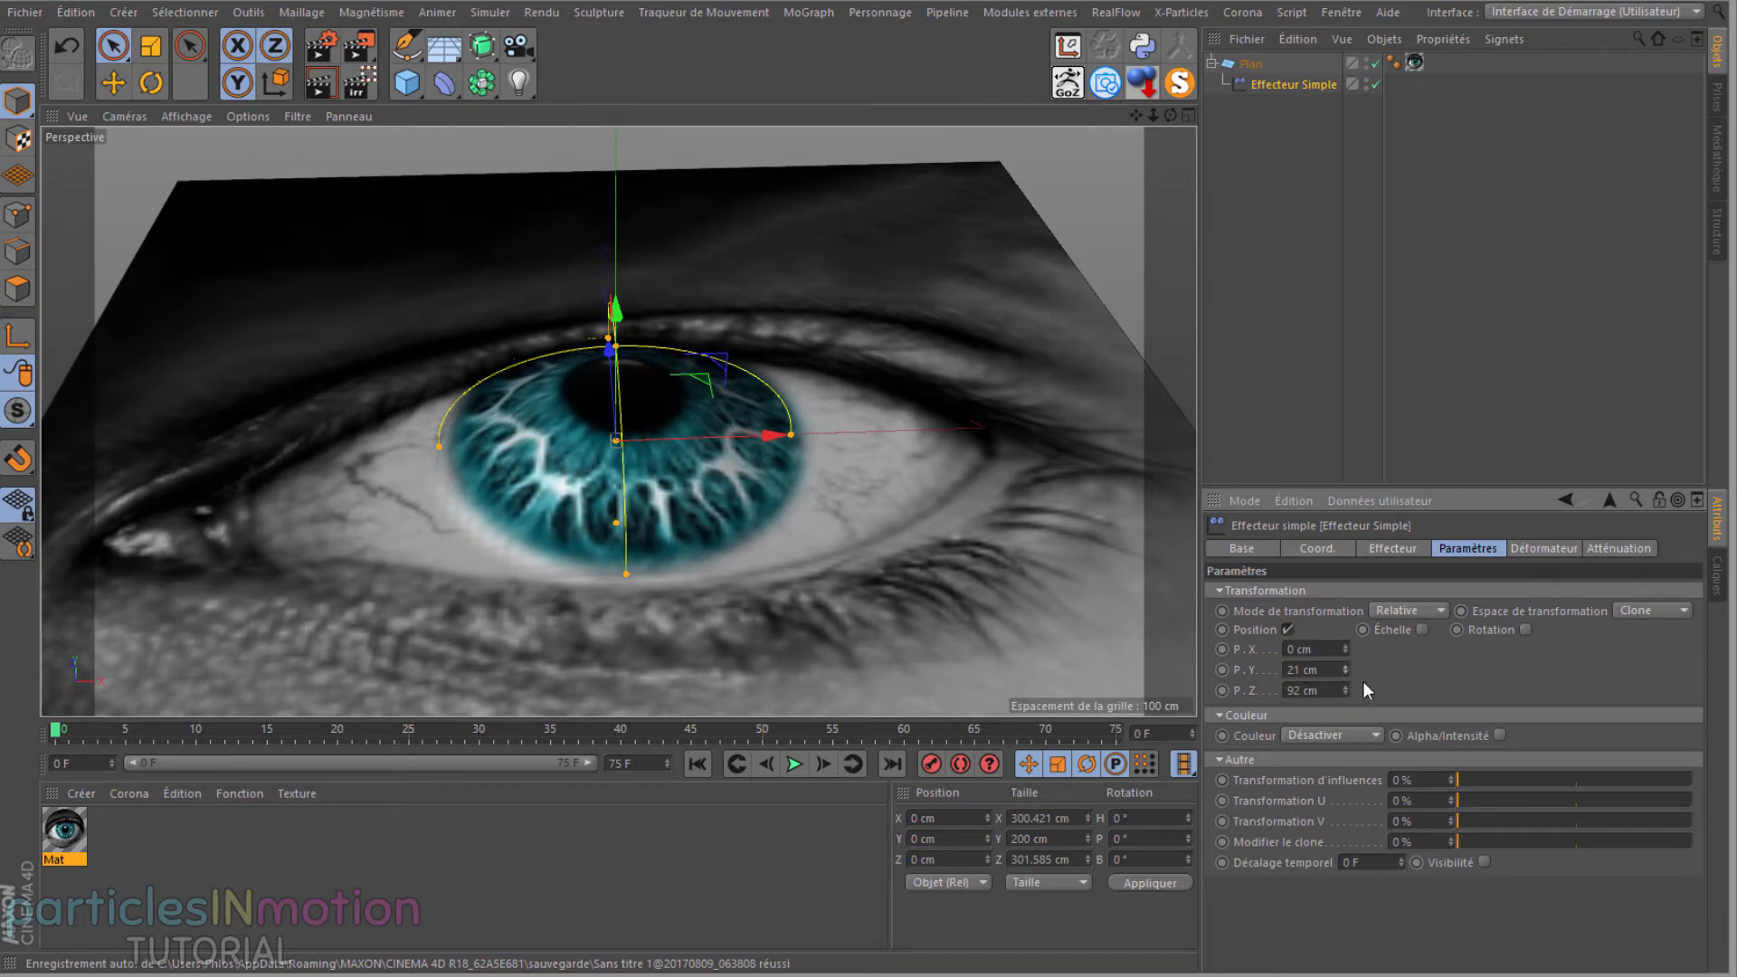
mouse_move(1345, 650)
left_mouse_down()
mouse_move(1344, 621)
mouse_move(1339, 726)
mouse_move(1355, 638)
mouse_move(1354, 666)
left_mouse_up()
left_click(1345, 671)
left_click(1345, 671)
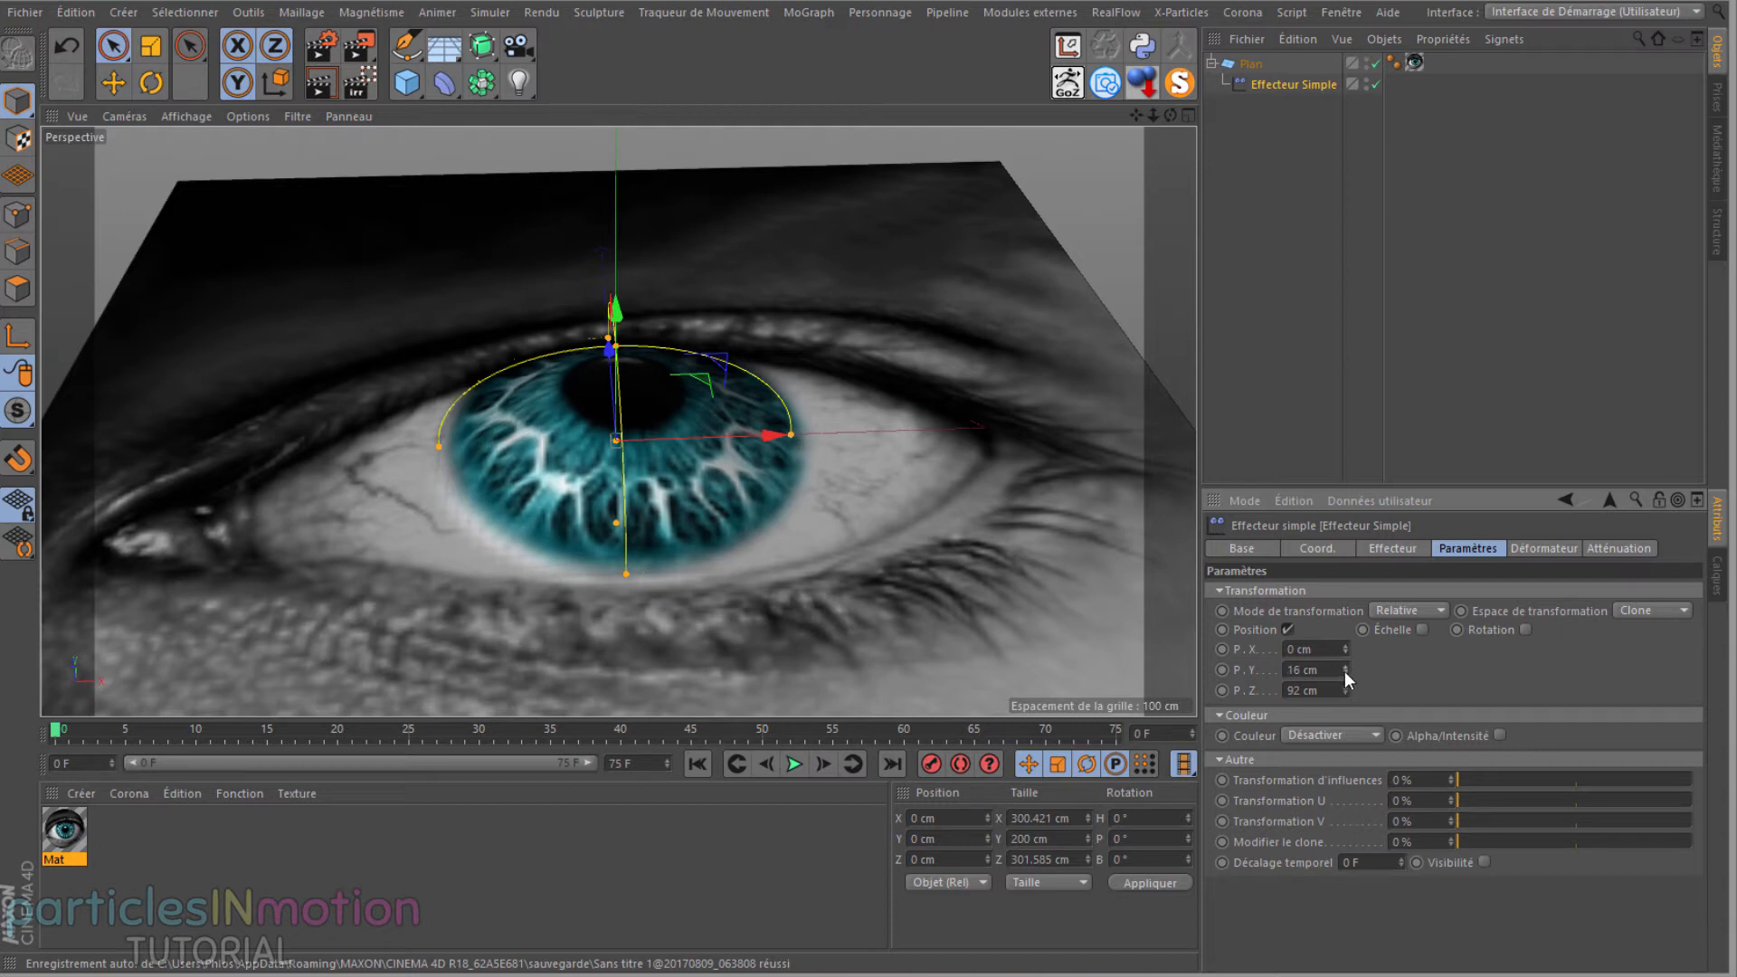
left_click_drag(1344, 670, 1345, 667)
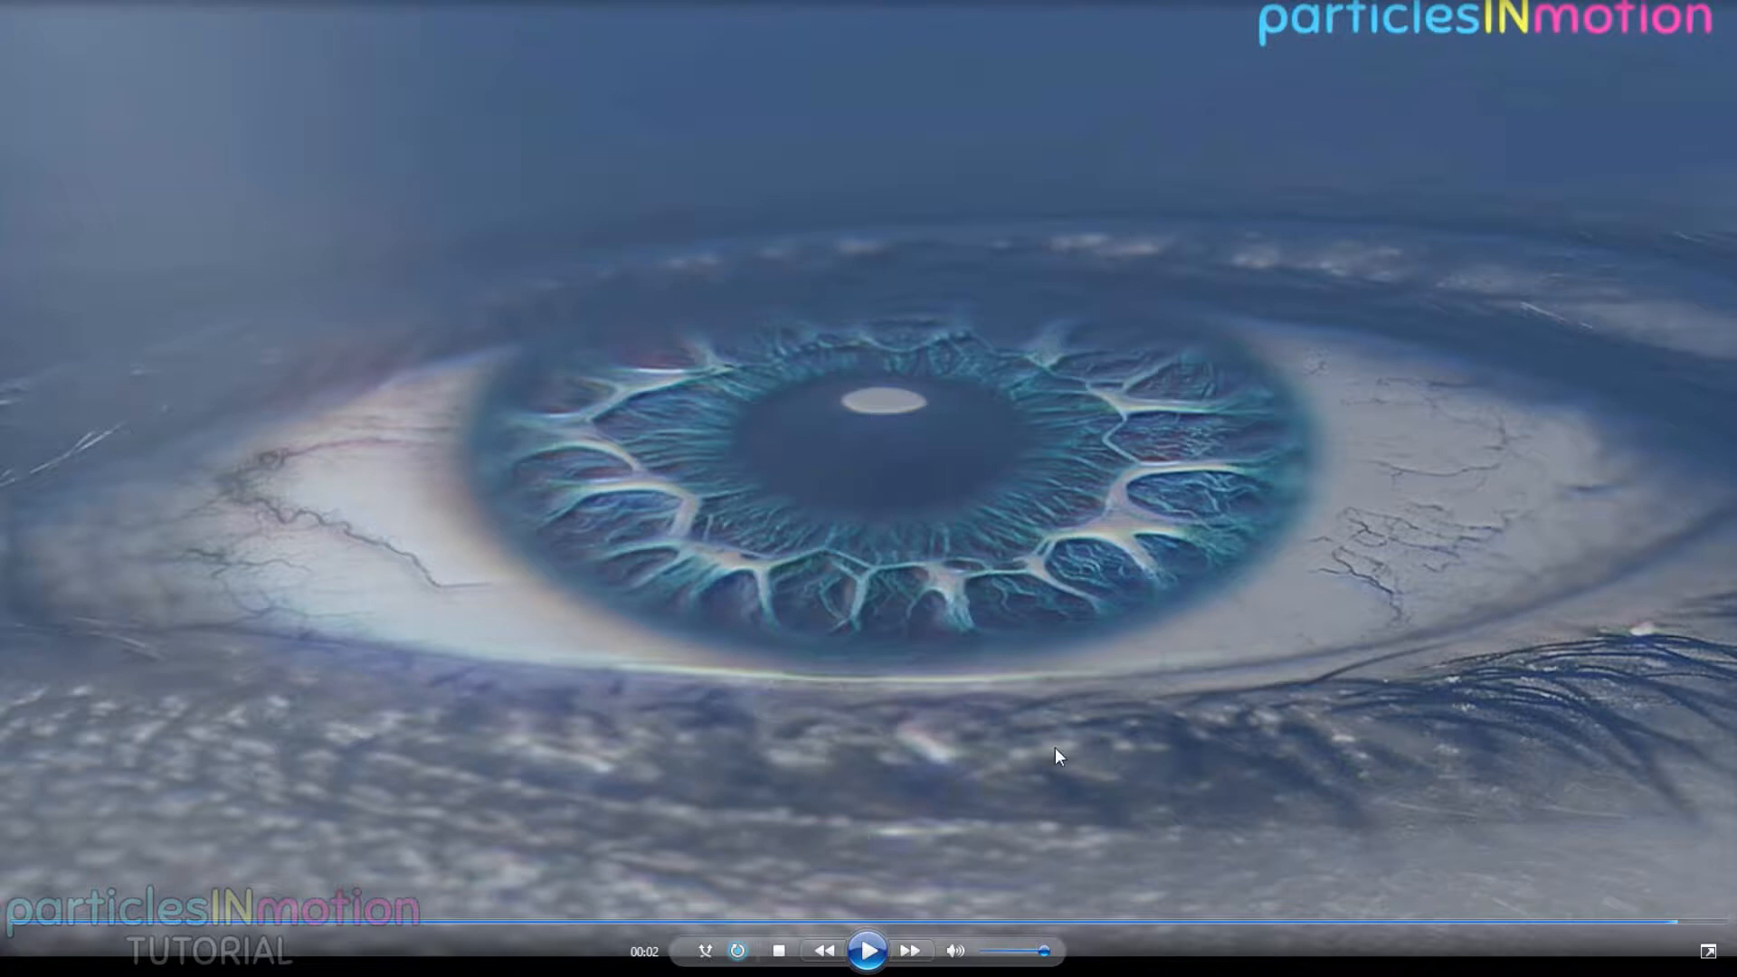
Step: Switch to the video player and briefly play the rendered eye animation as a reference, pausing it again
left_click(868, 951)
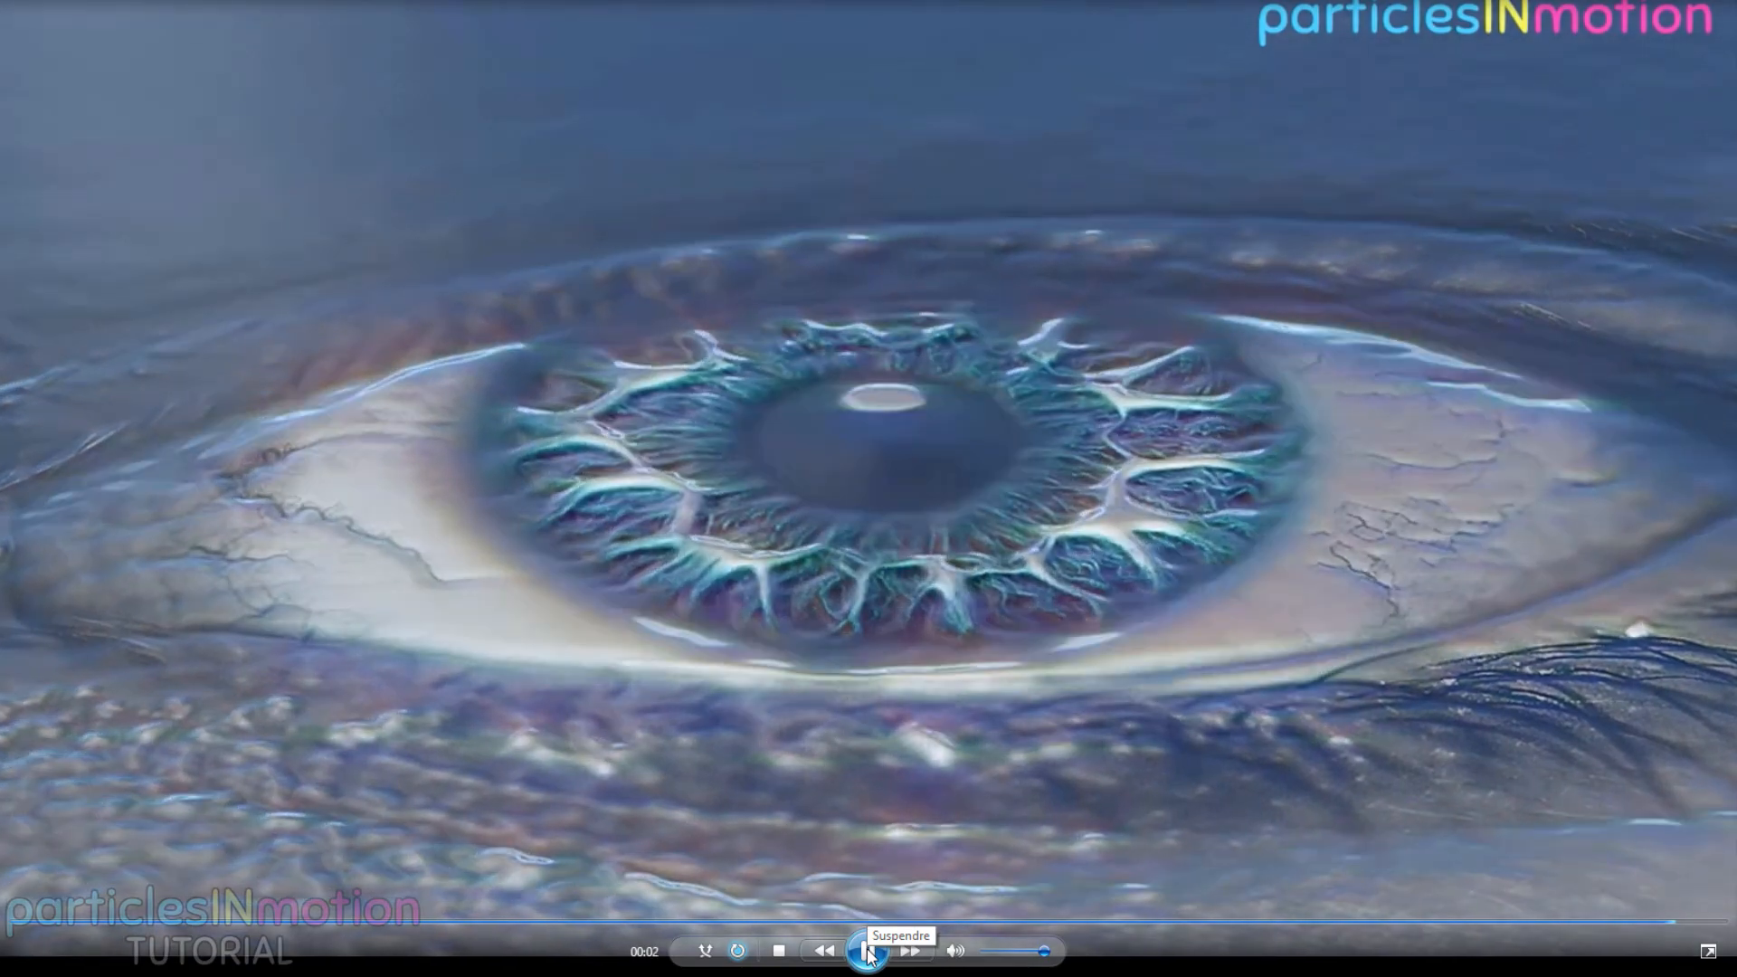
left_click(868, 952)
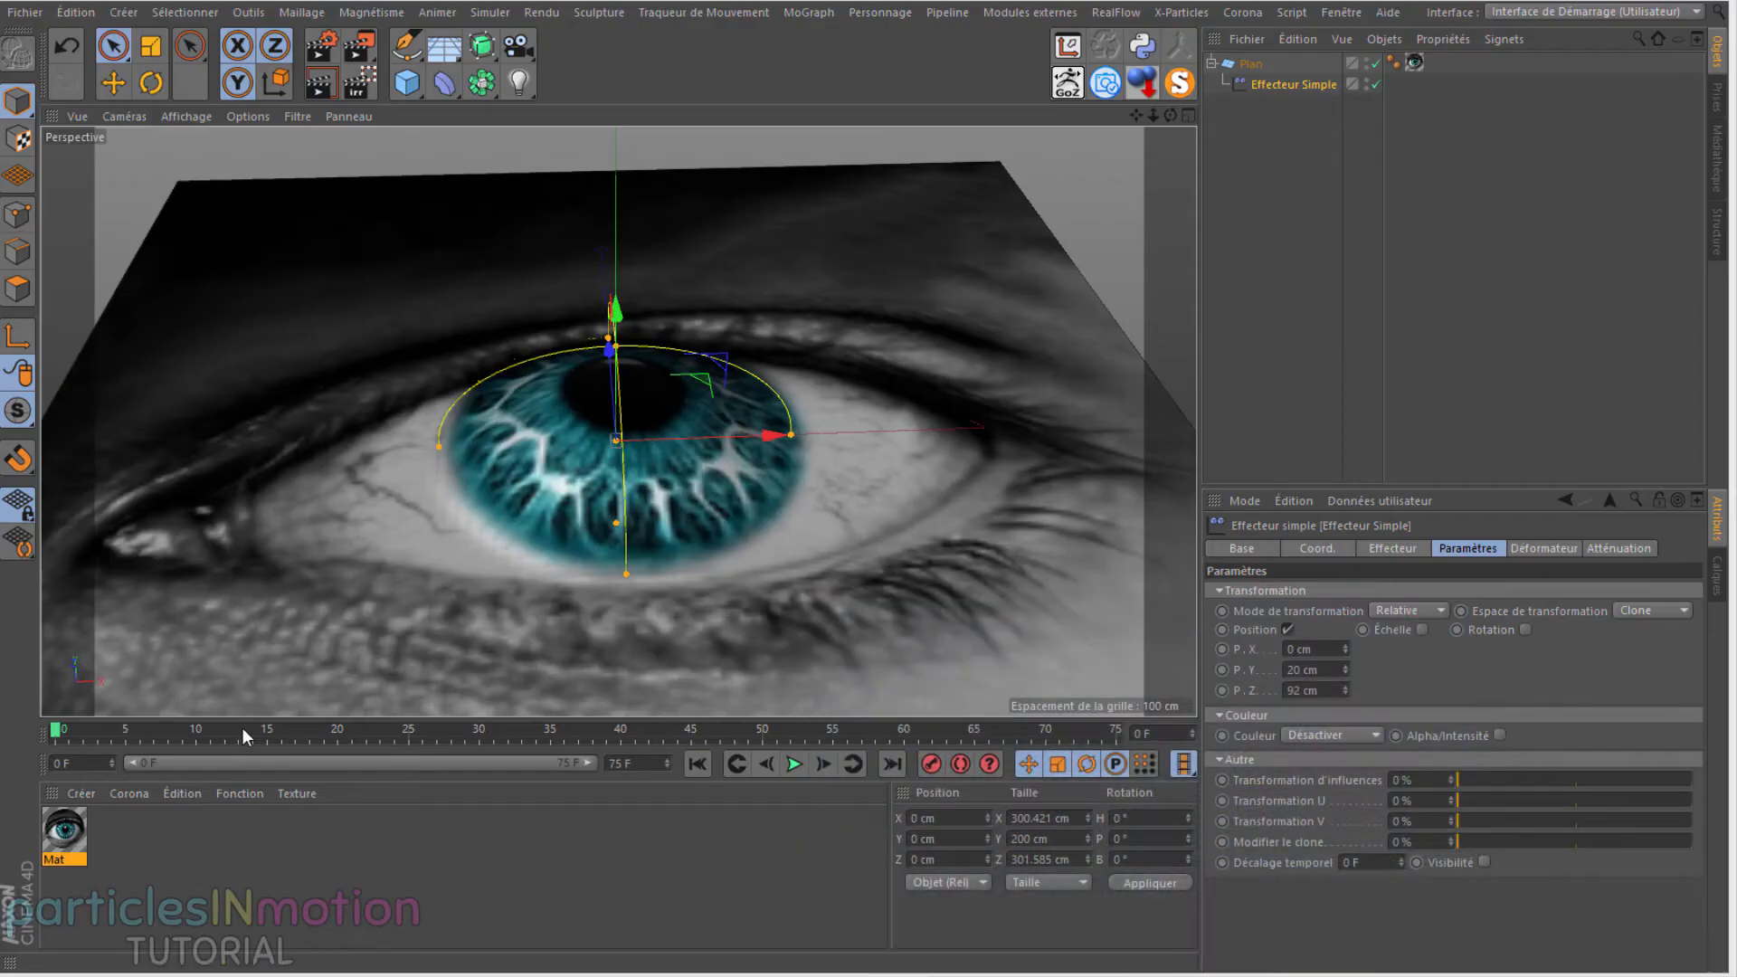
Step: Shorten the animation to end at frame 50
double_click(652, 763)
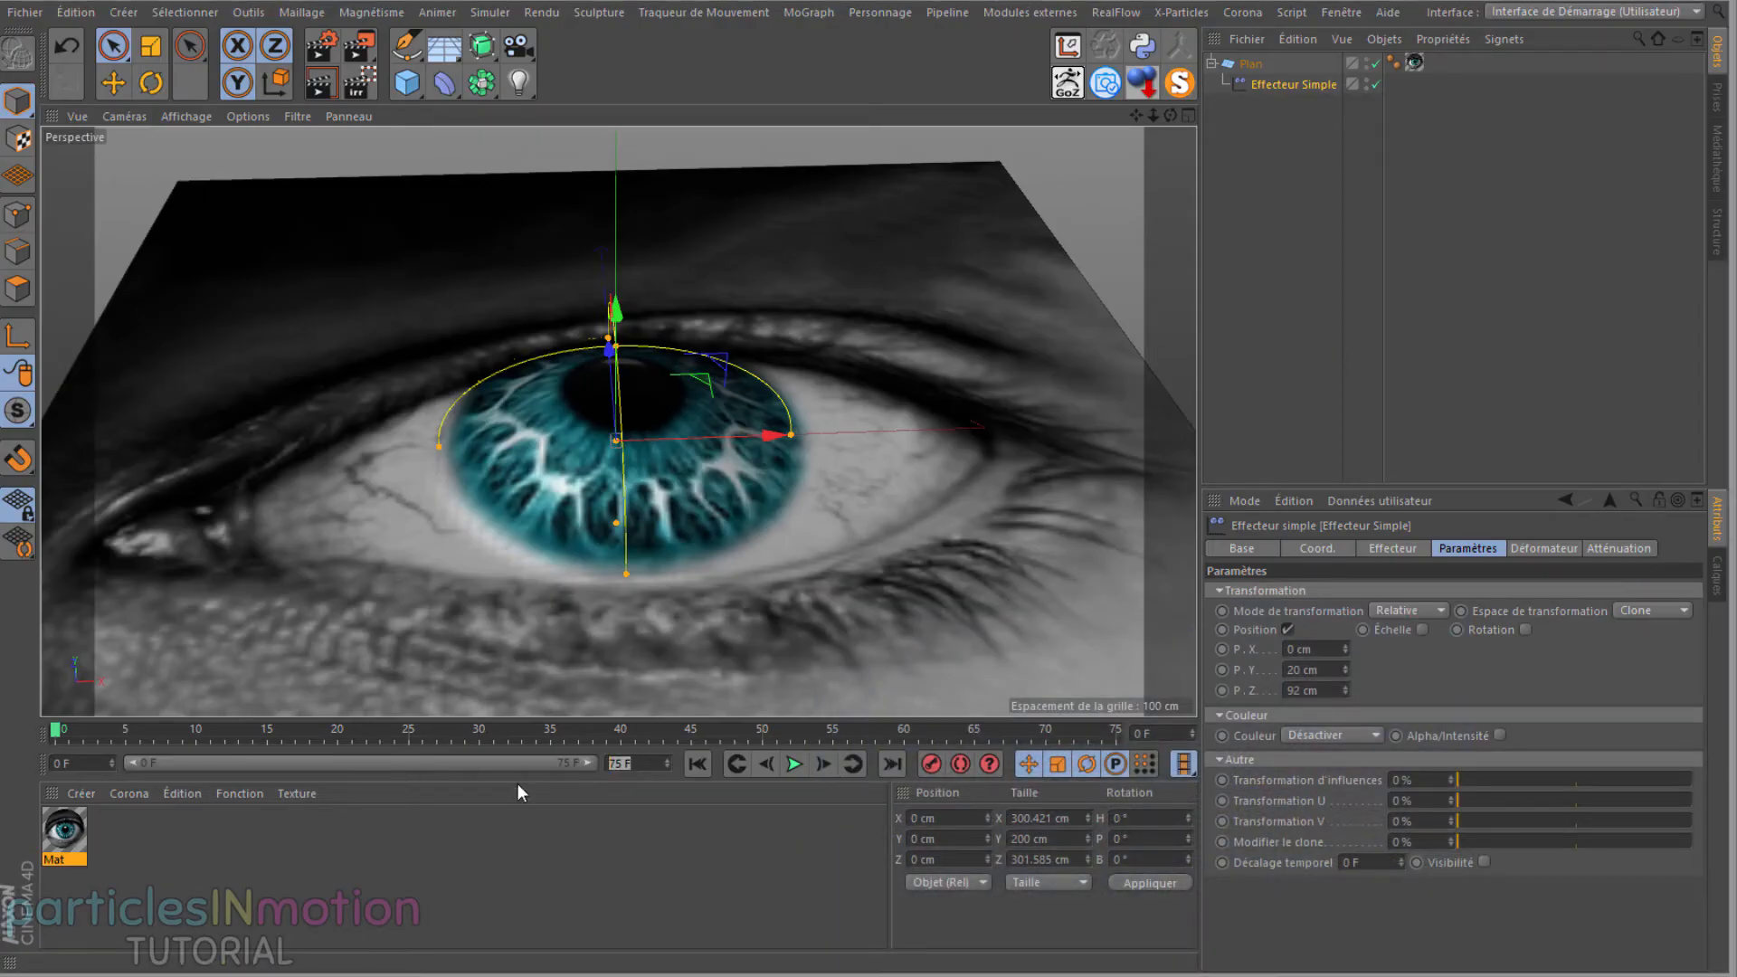
type("50")
key("Return")
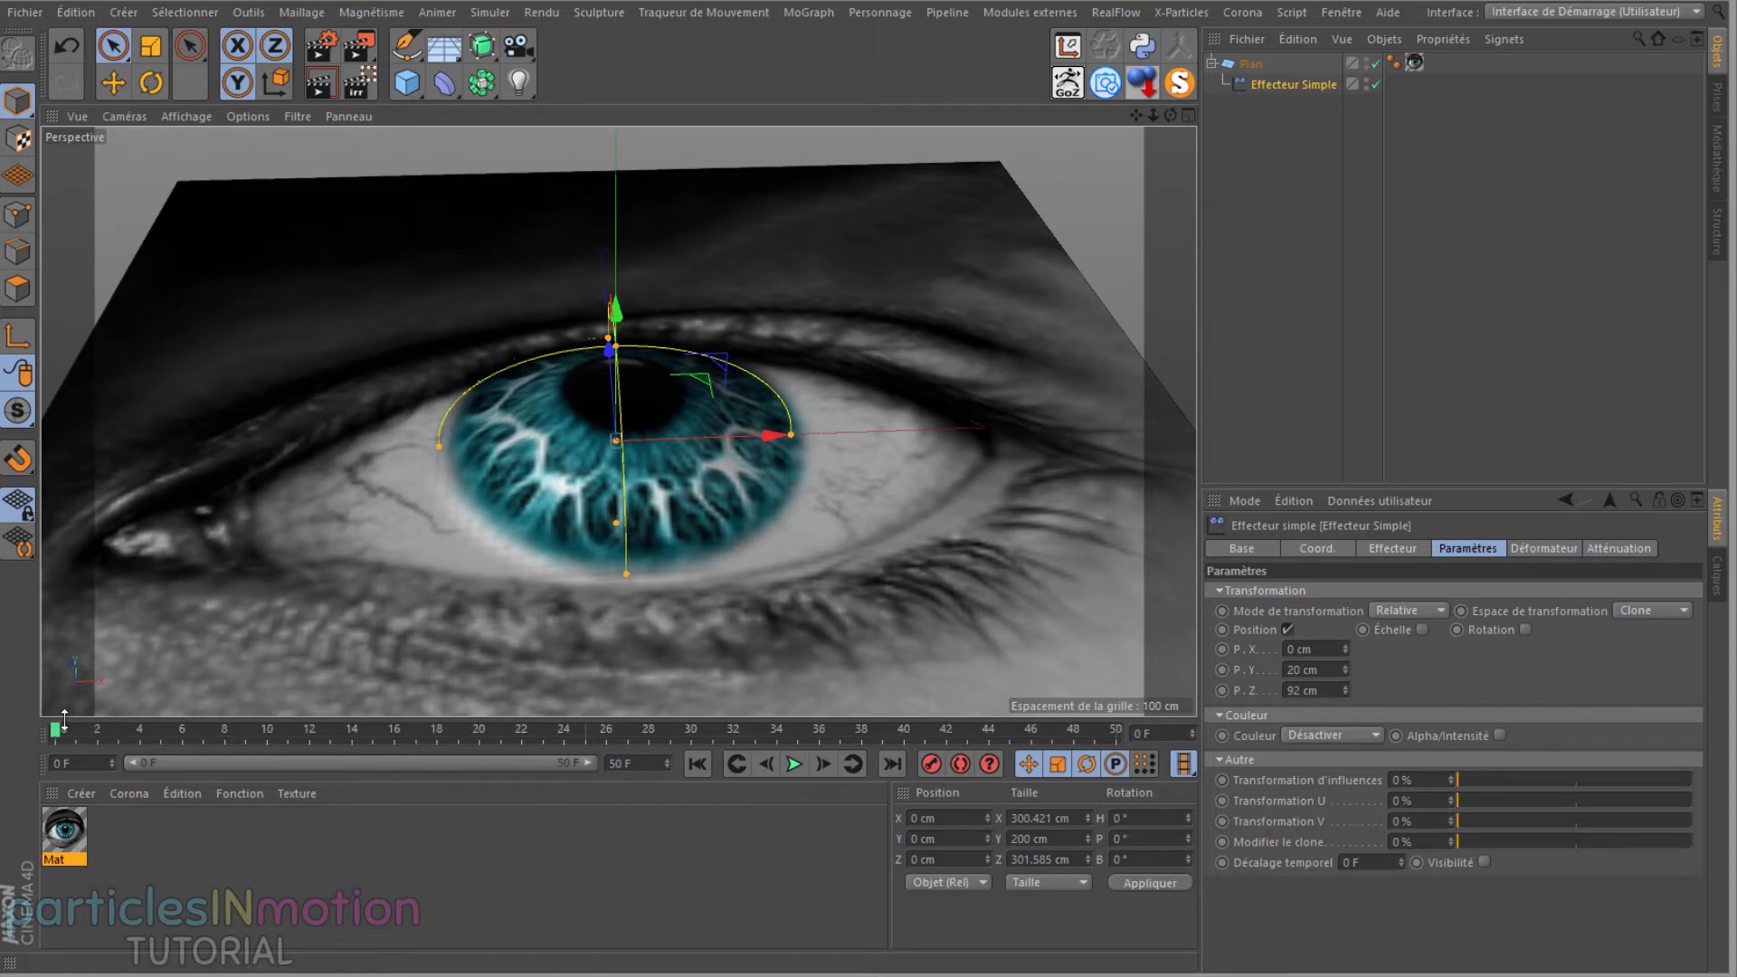
Step: At frame 25, record a keyframe for the effector's P.Y coordinate at 0 cm
left_click_drag(62, 735, 594, 753)
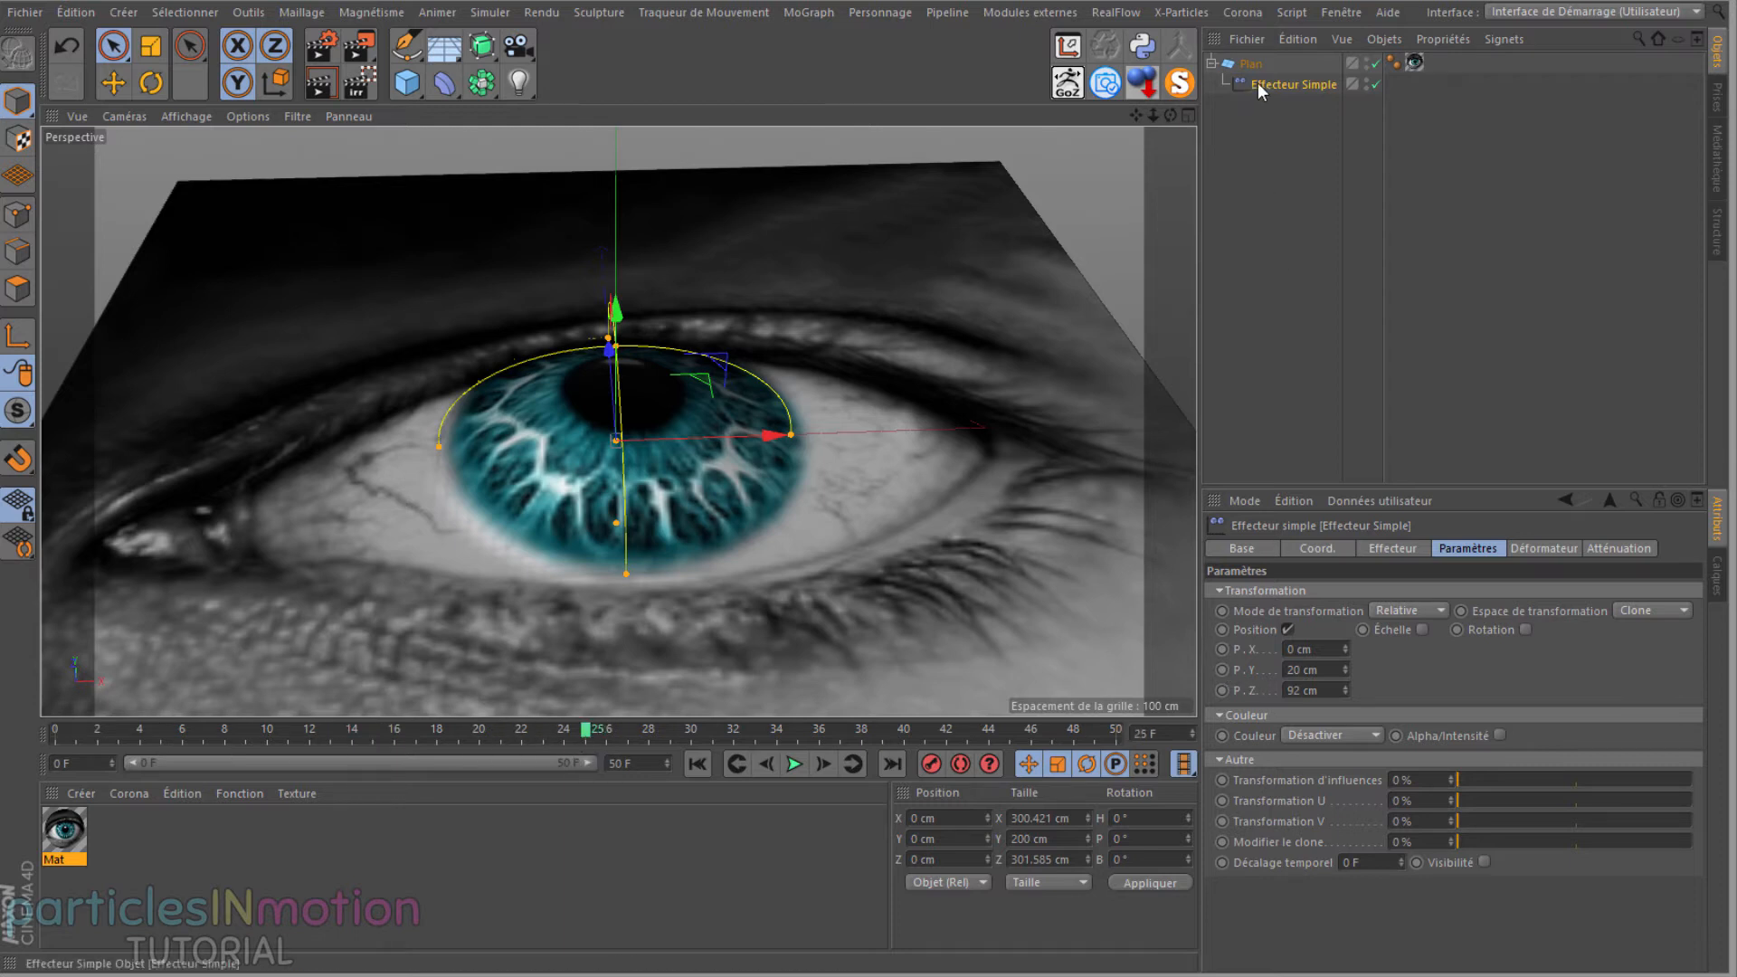
left_click(1461, 549)
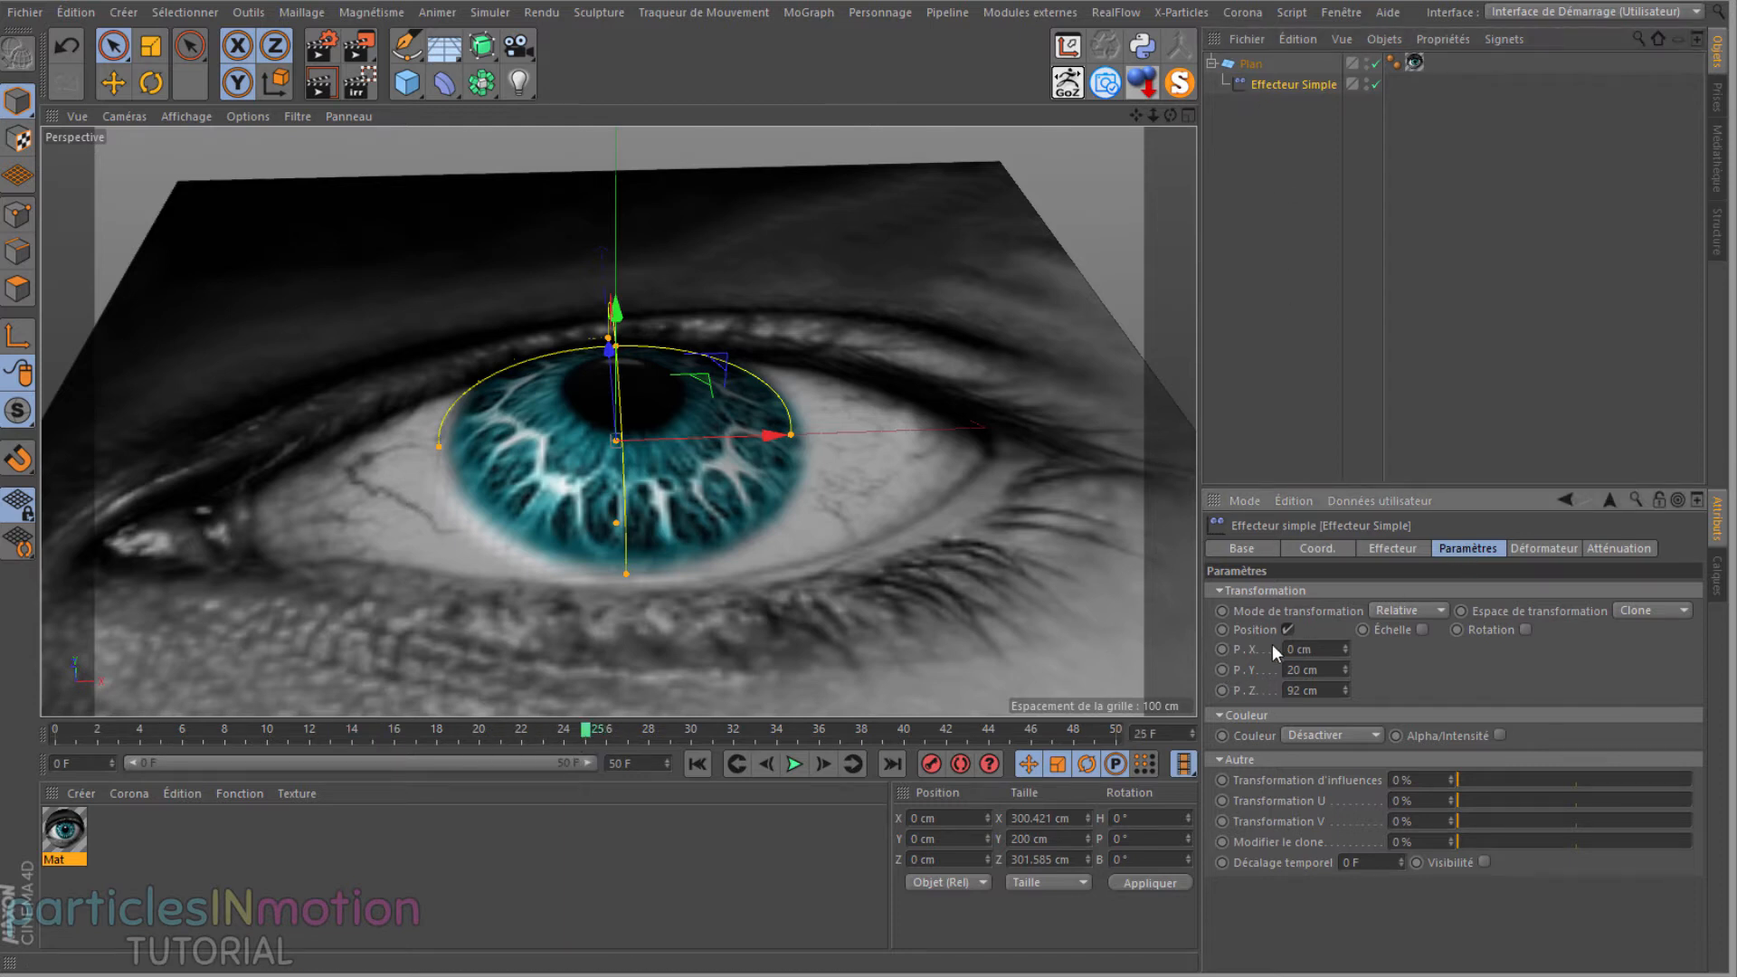
left_click(1221, 670, "ctrl")
left_click(1321, 547)
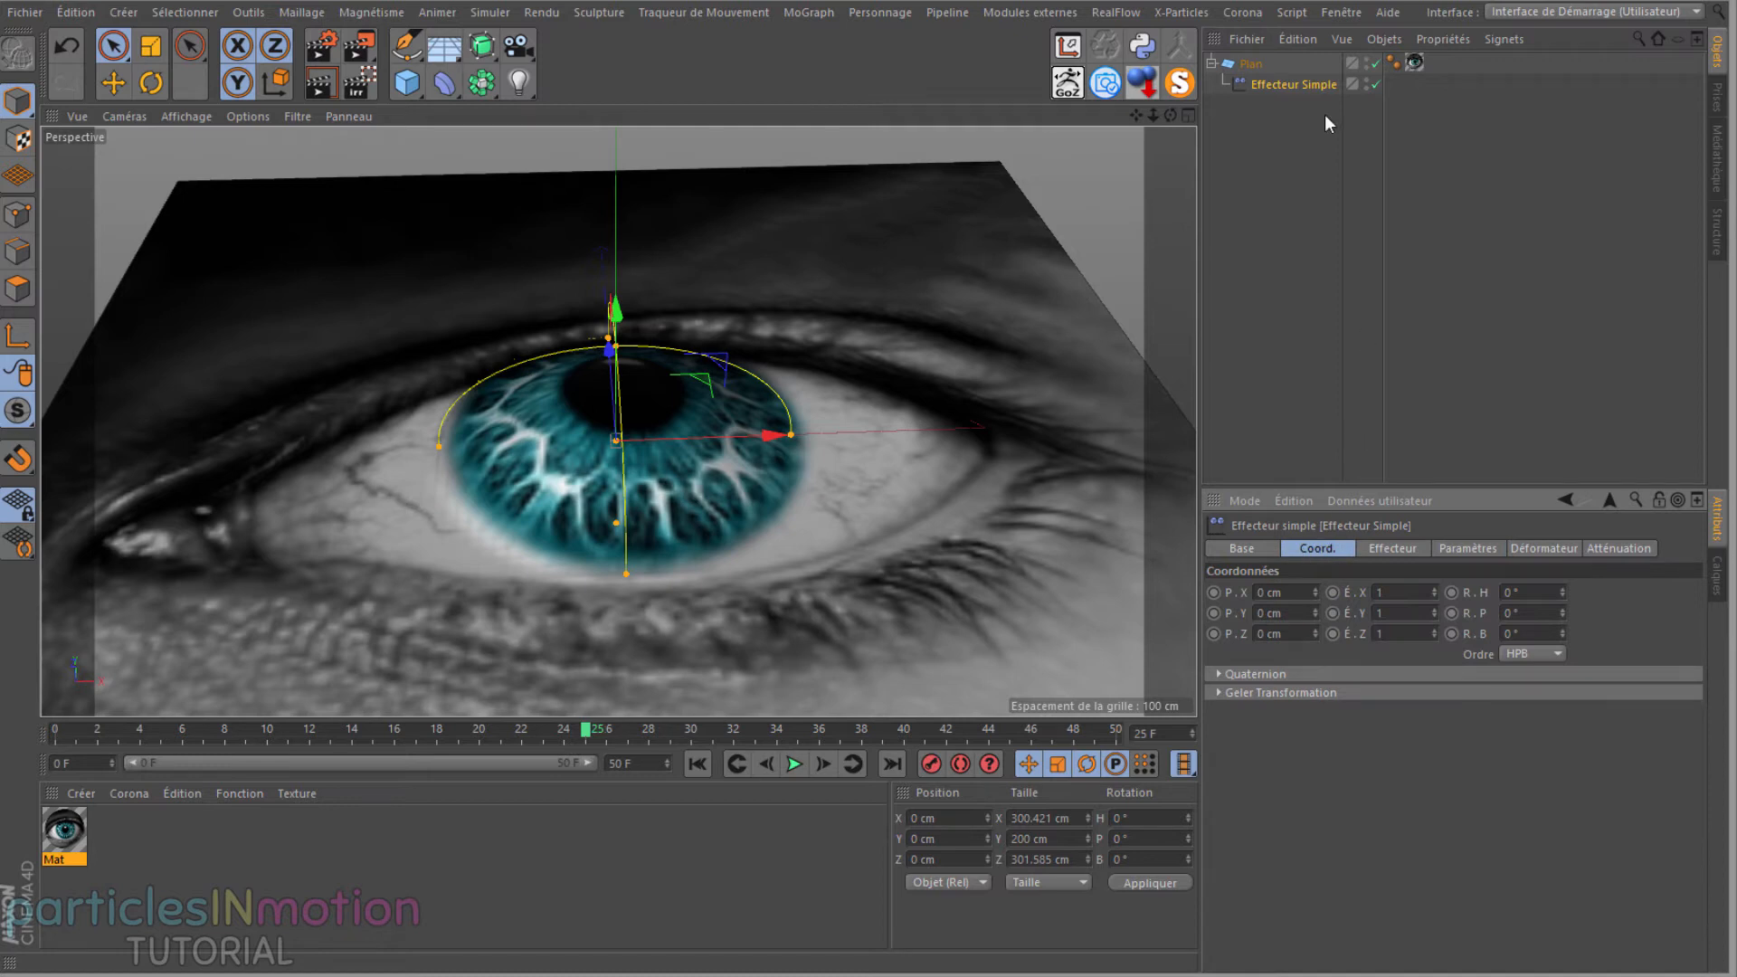
left_click(1284, 86)
left_click(1303, 547)
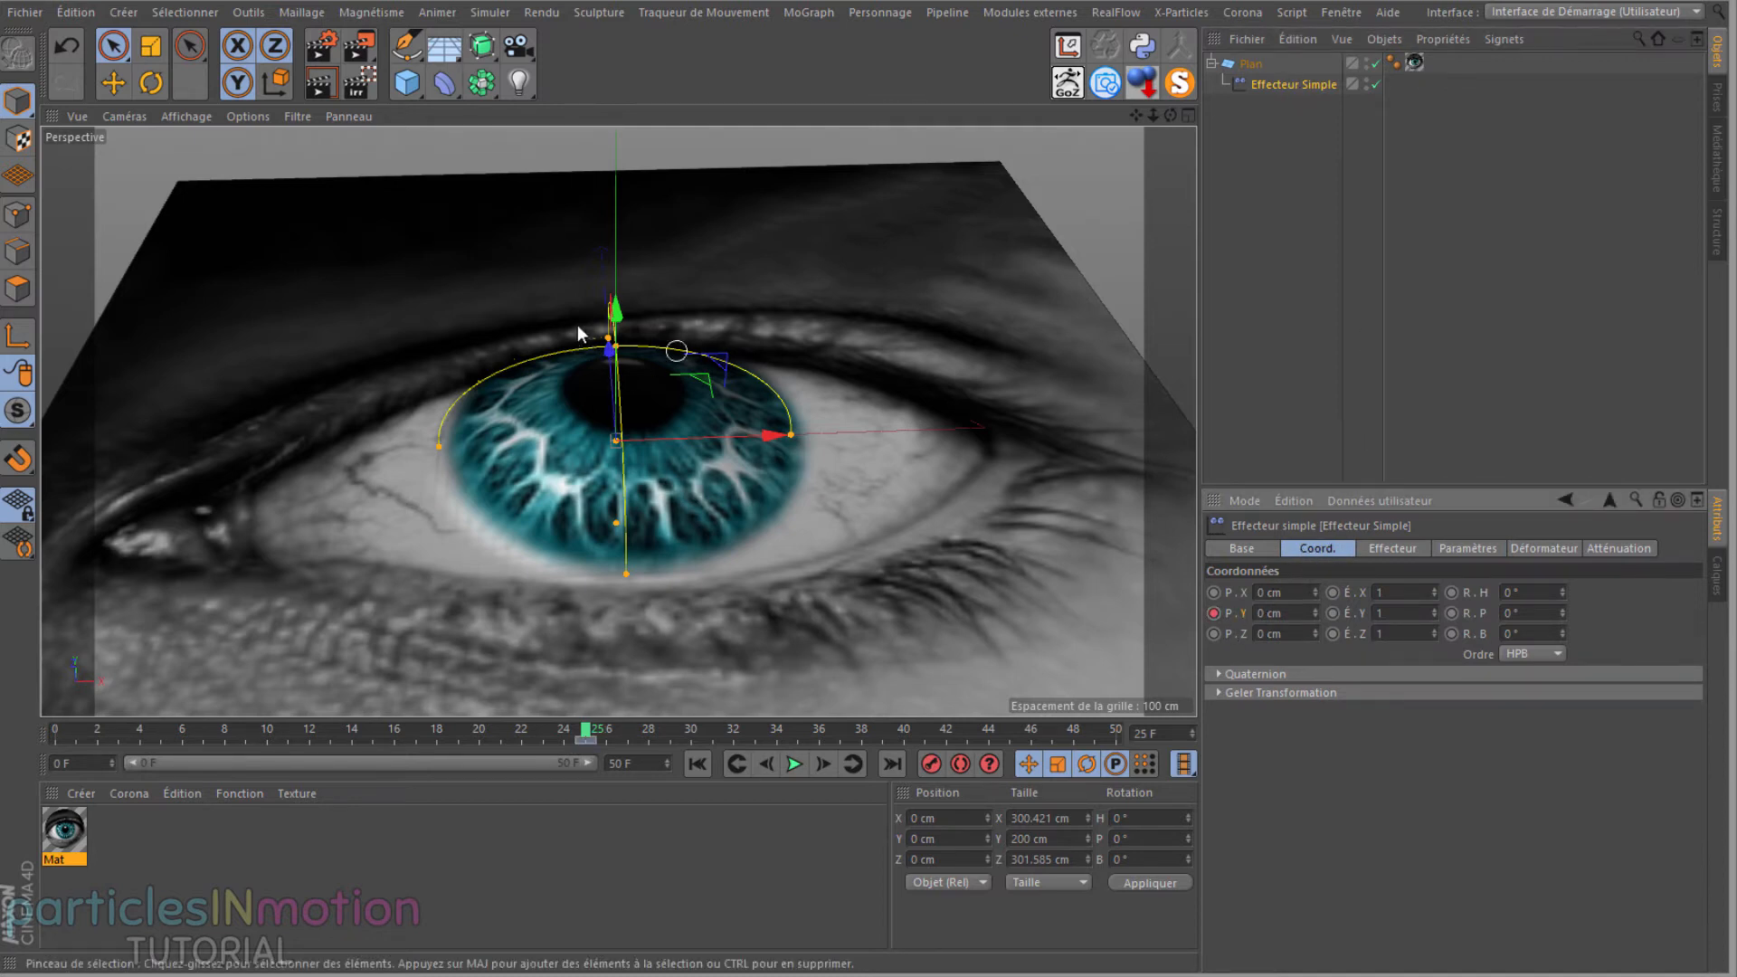
Step: At frame 0, lower the effector to about -133 cm in Y and record a keyframe for its P.Y coordinate
left_click_drag(582, 720, 55, 742)
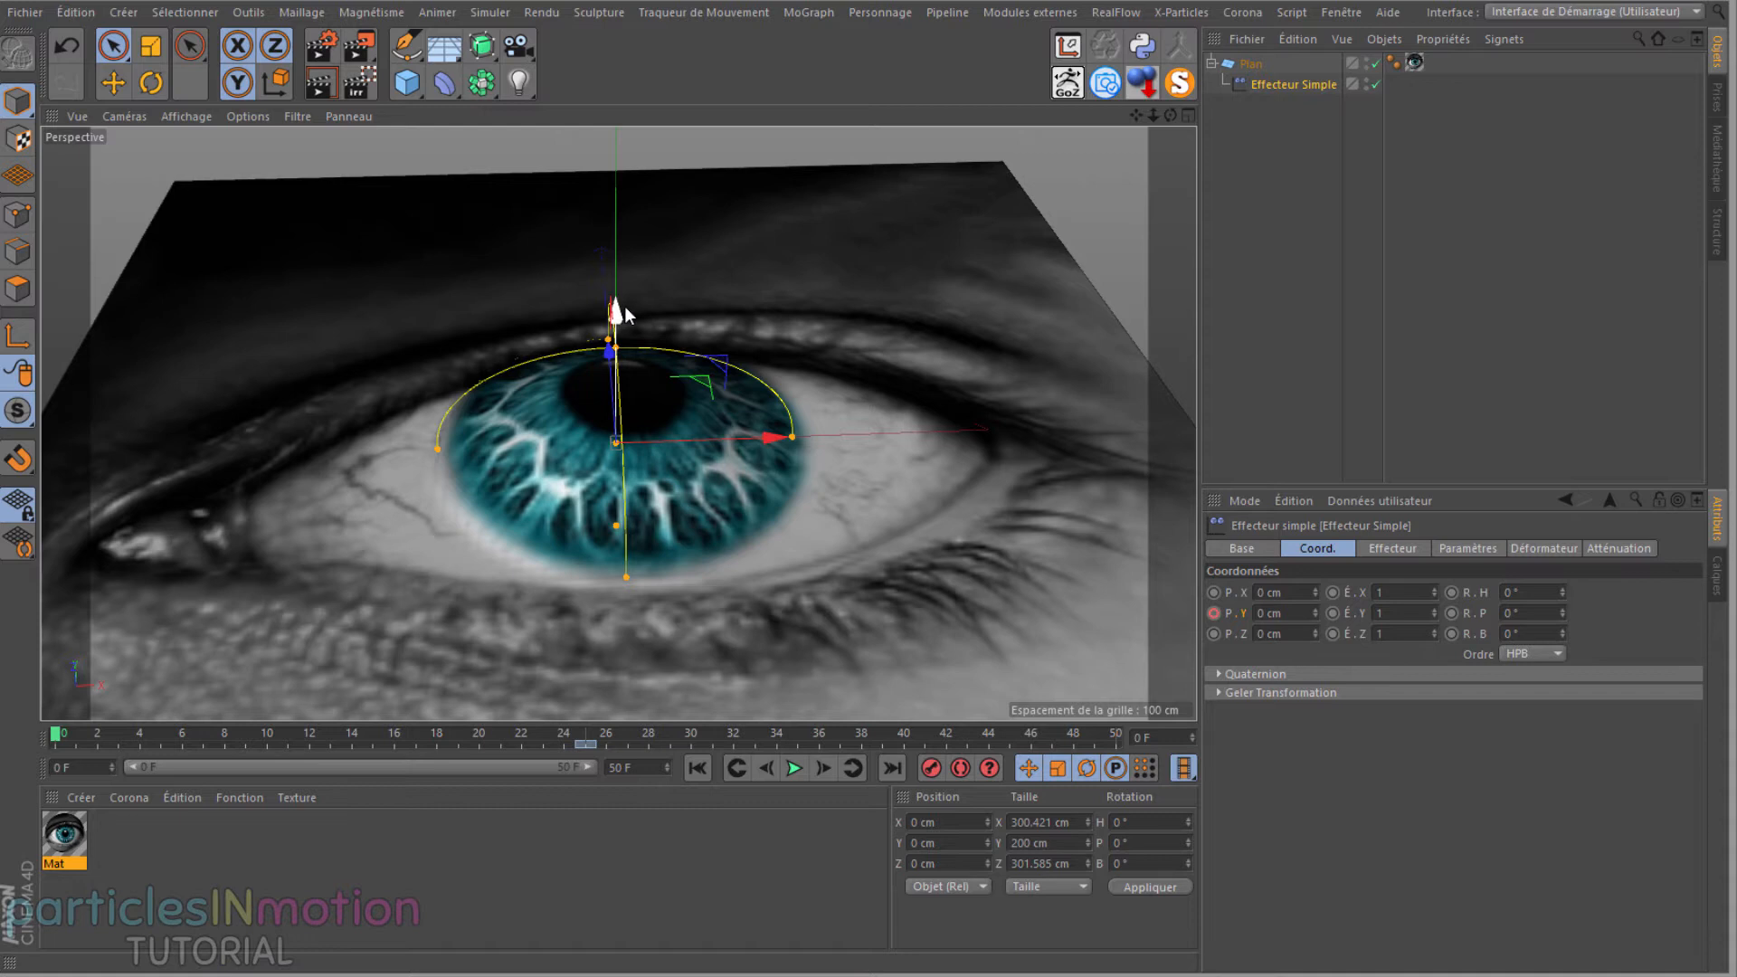
left_click_drag(619, 315, 620, 437)
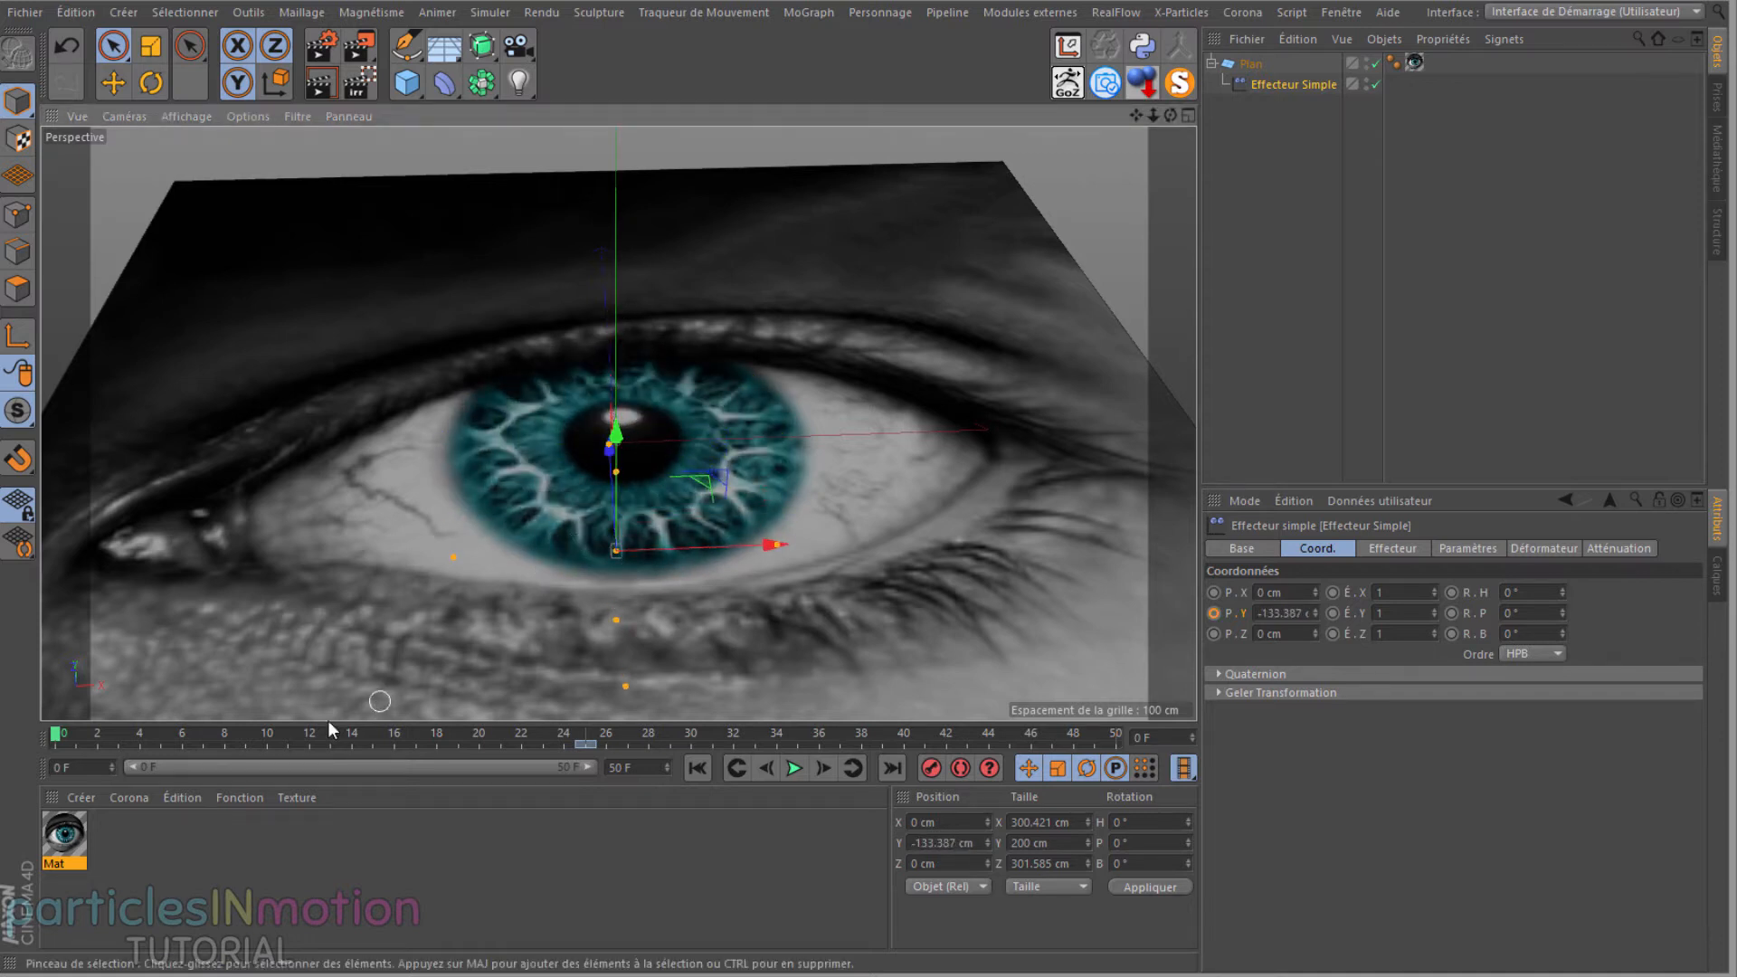
left_click(1215, 612)
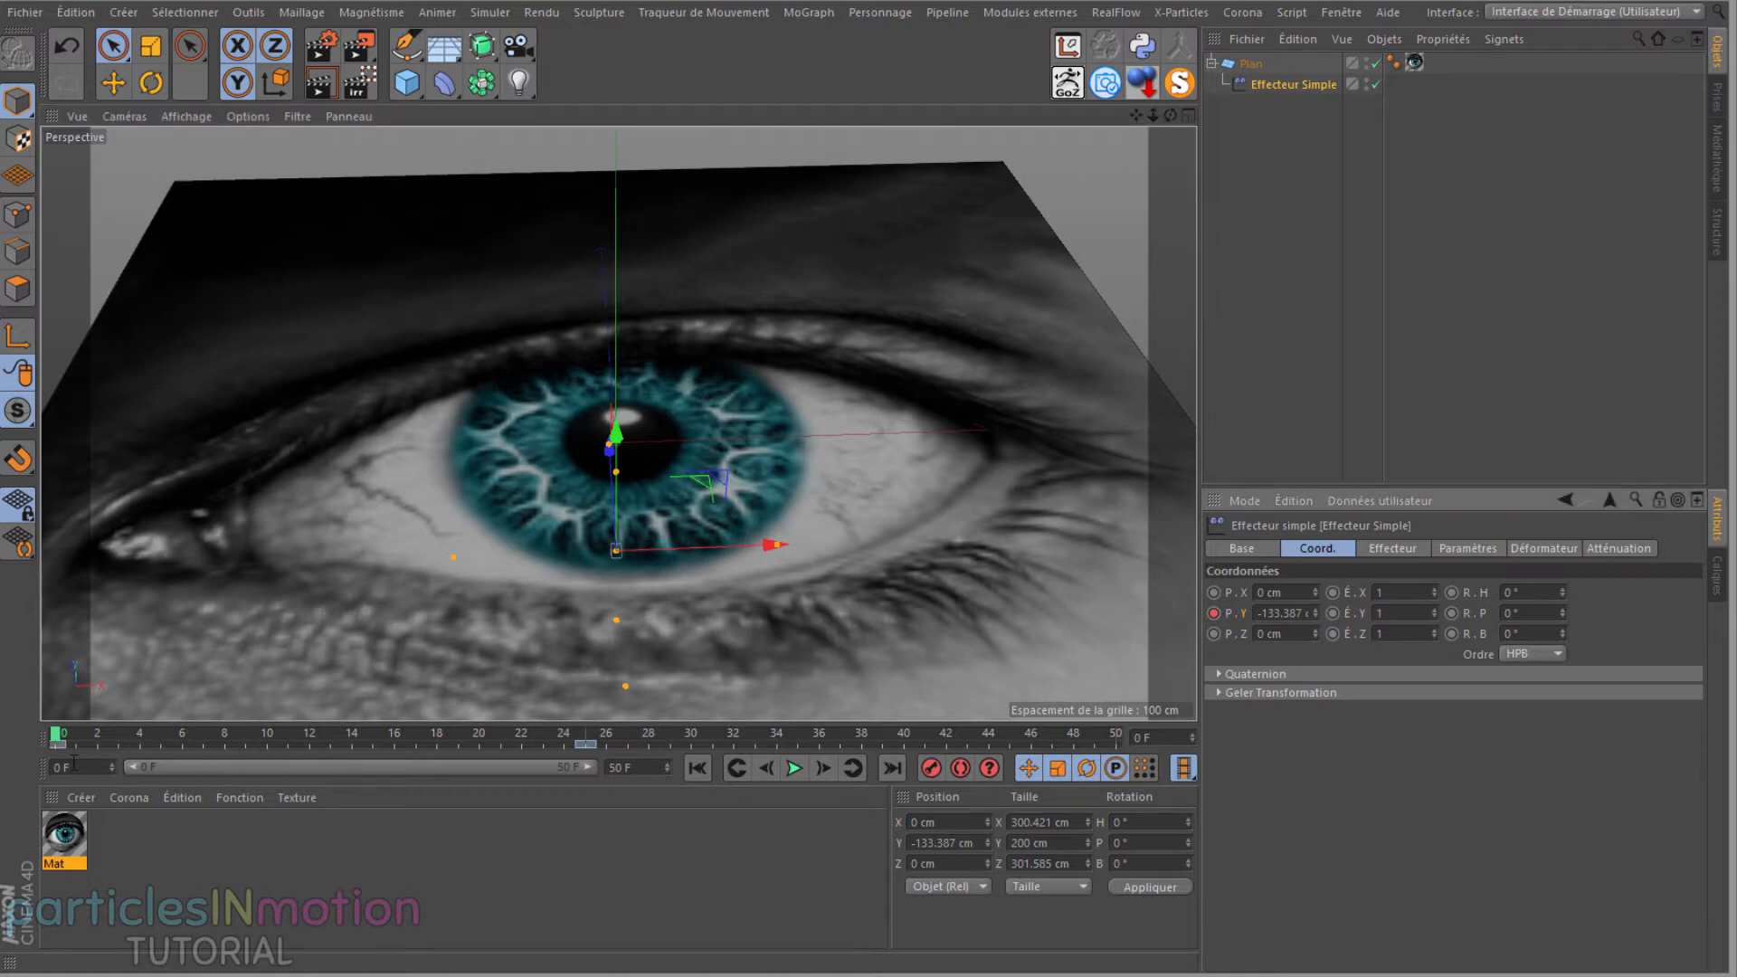
Step: At frame 50, lower the effector to about -117 cm in Y and record a keyframe for its P.Y coordinate
left_click_drag(56, 737, 1156, 719)
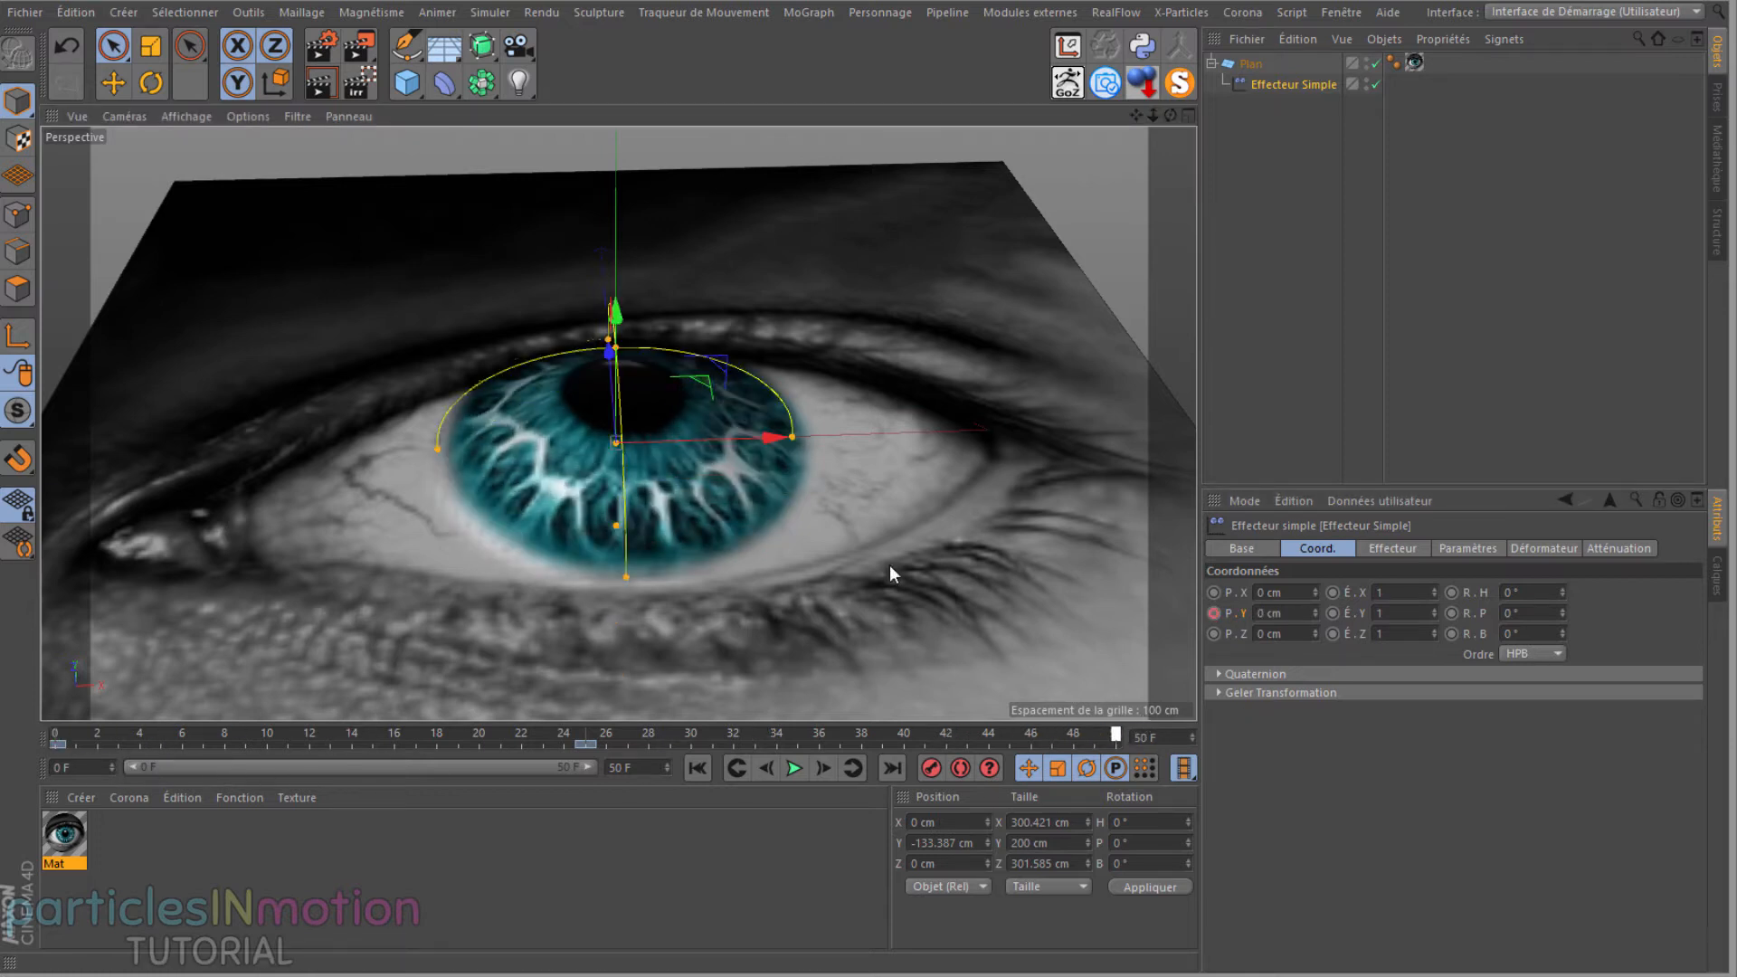
left_click_drag(617, 315, 644, 422)
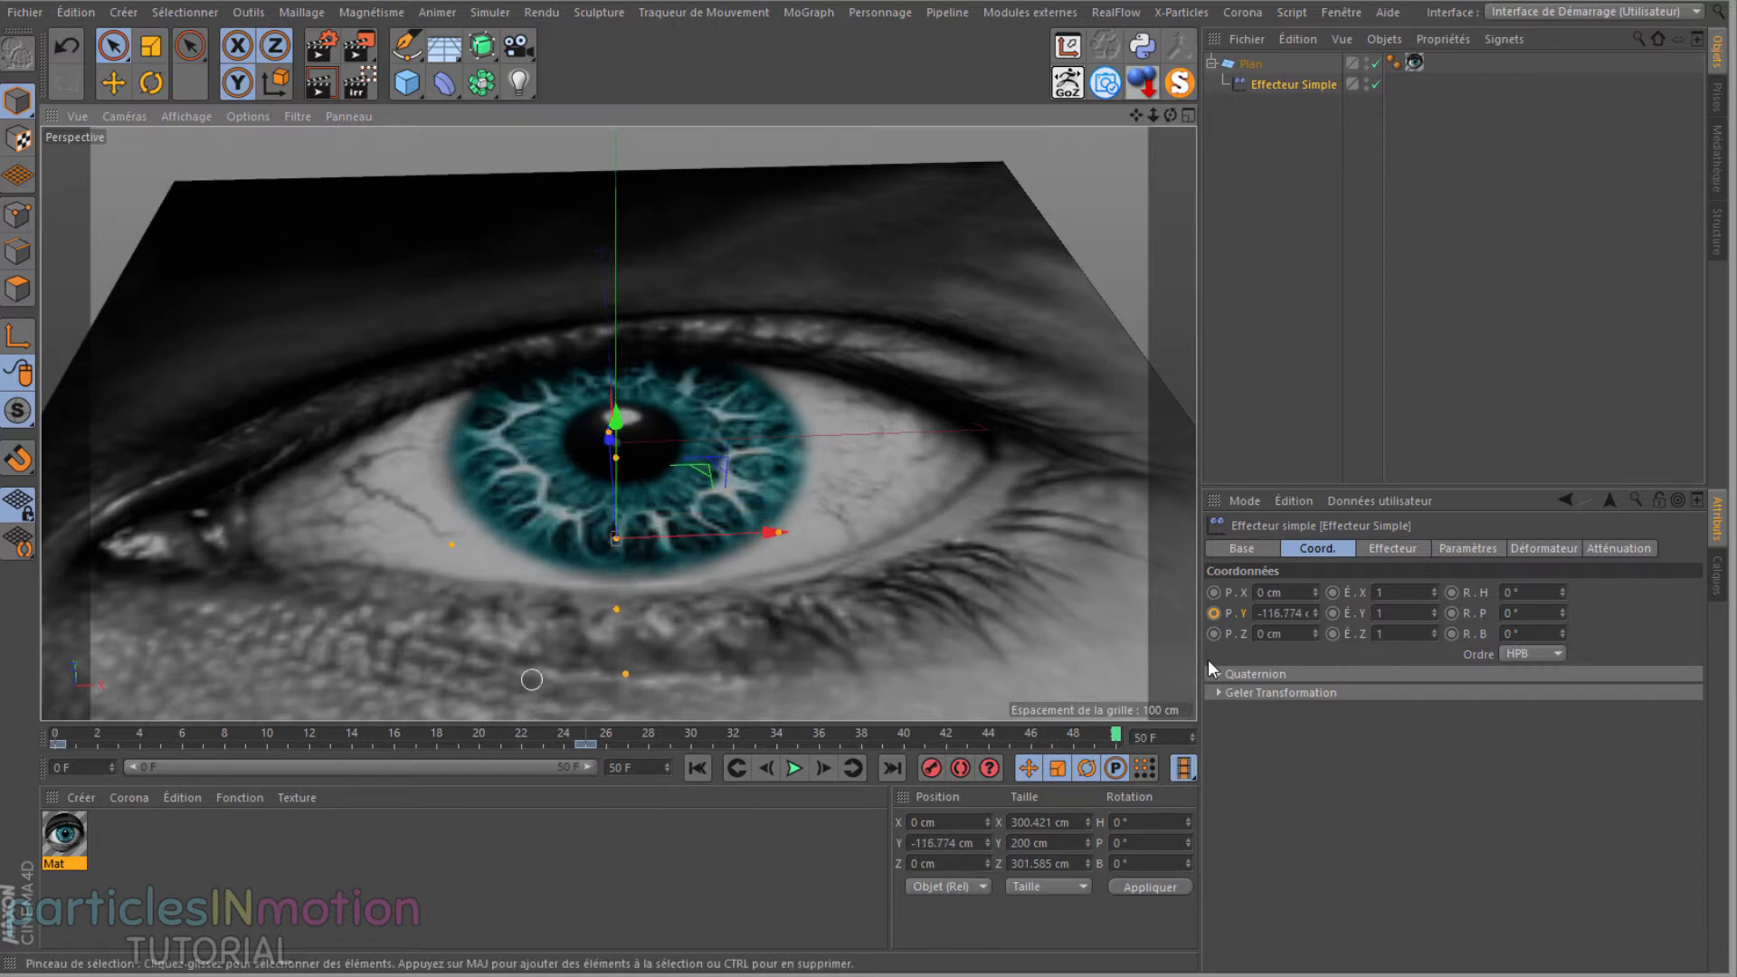
left_click(1214, 613, "ctrl")
Step: Play the animation from its first frame to check the iris movement, stopping the playback around frame 31
left_click(699, 769)
left_click(793, 769)
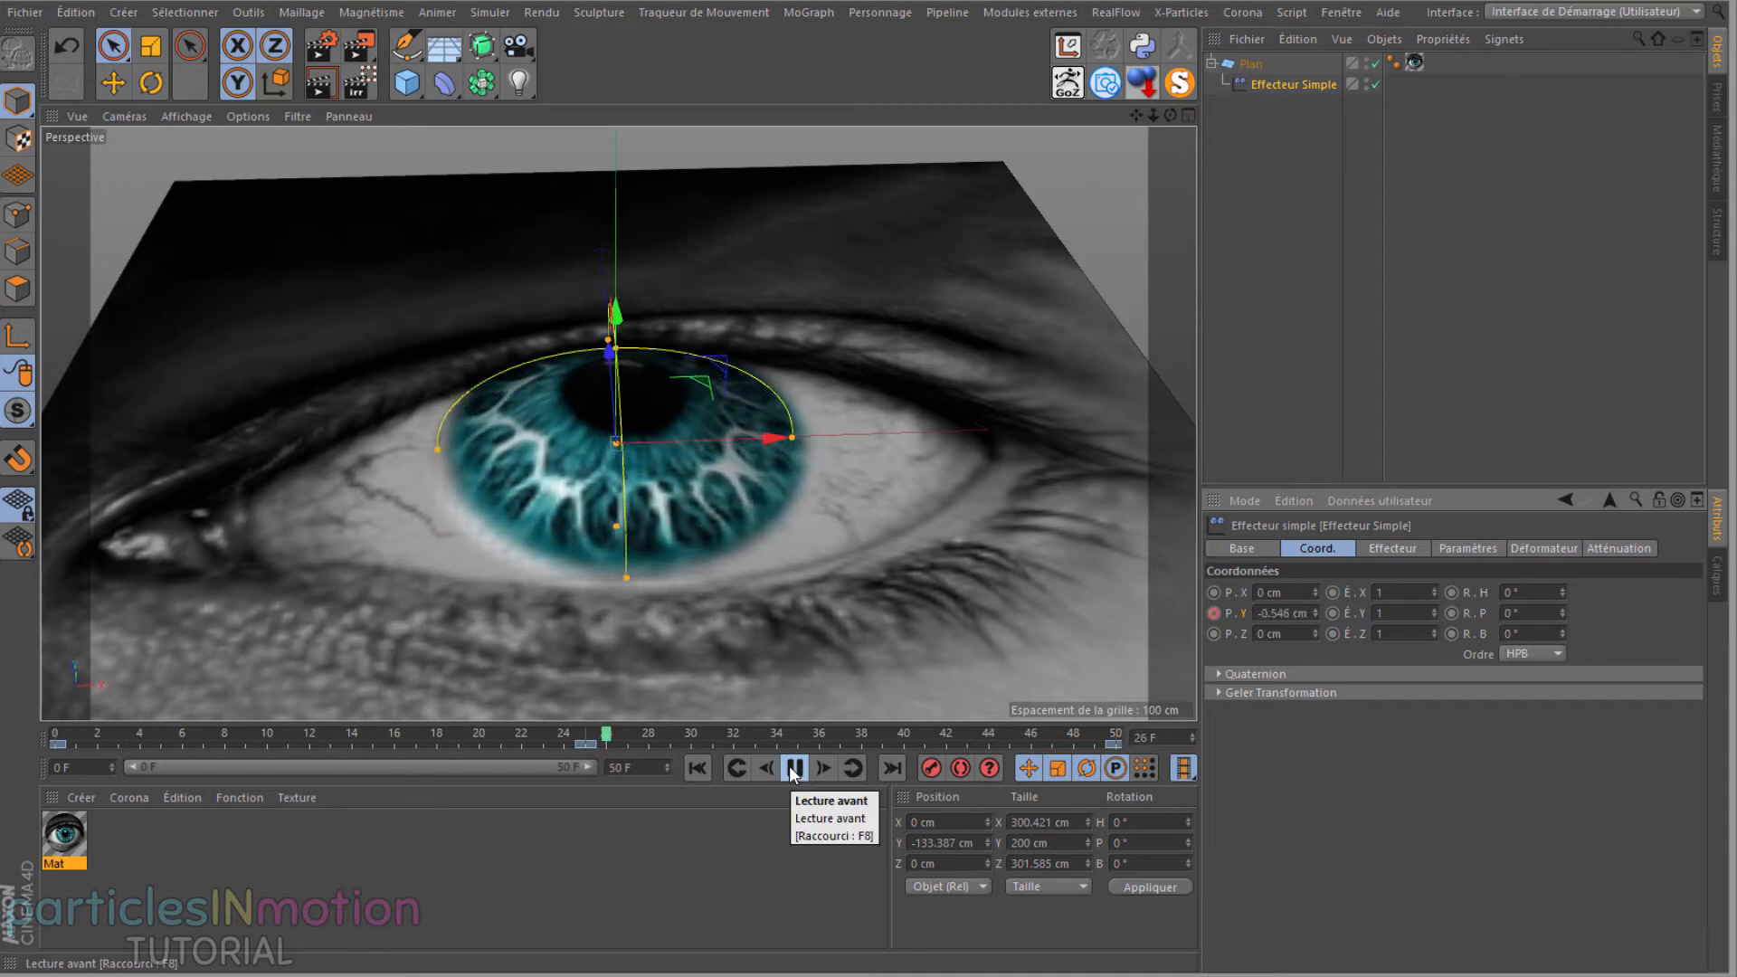
left_click(792, 769)
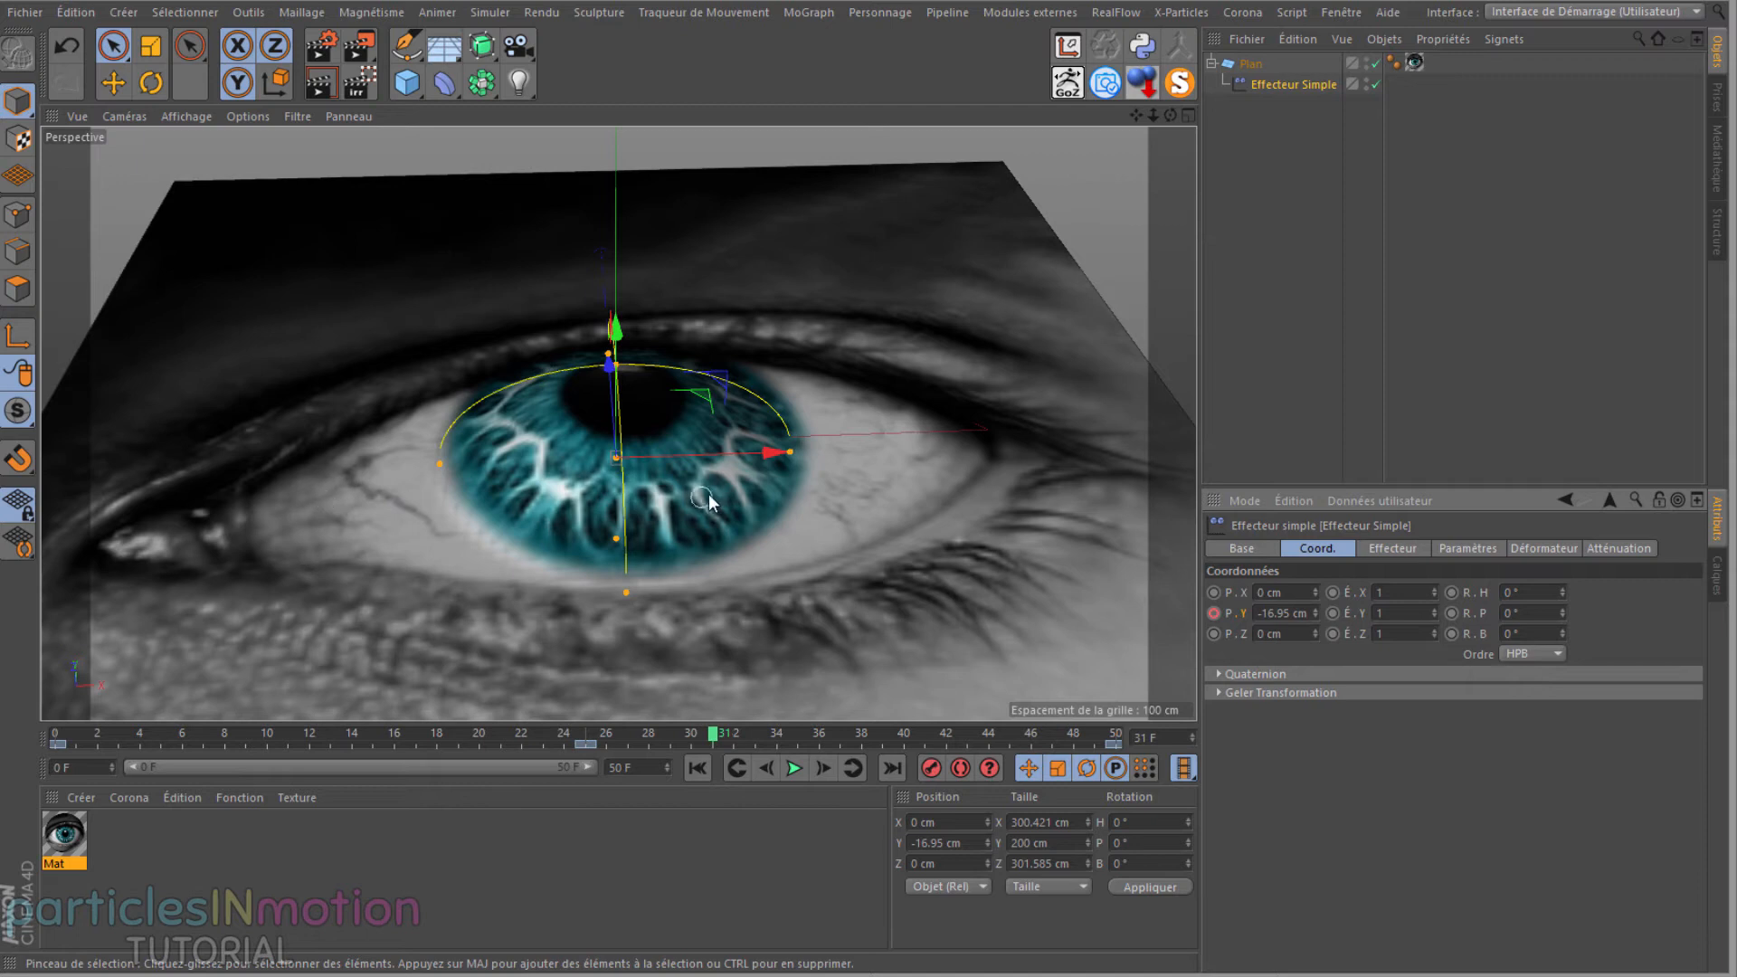
Step: Open the eye material Mat for editing and enable its Déplacement channel, keeping the eye in view
left_click(76, 838)
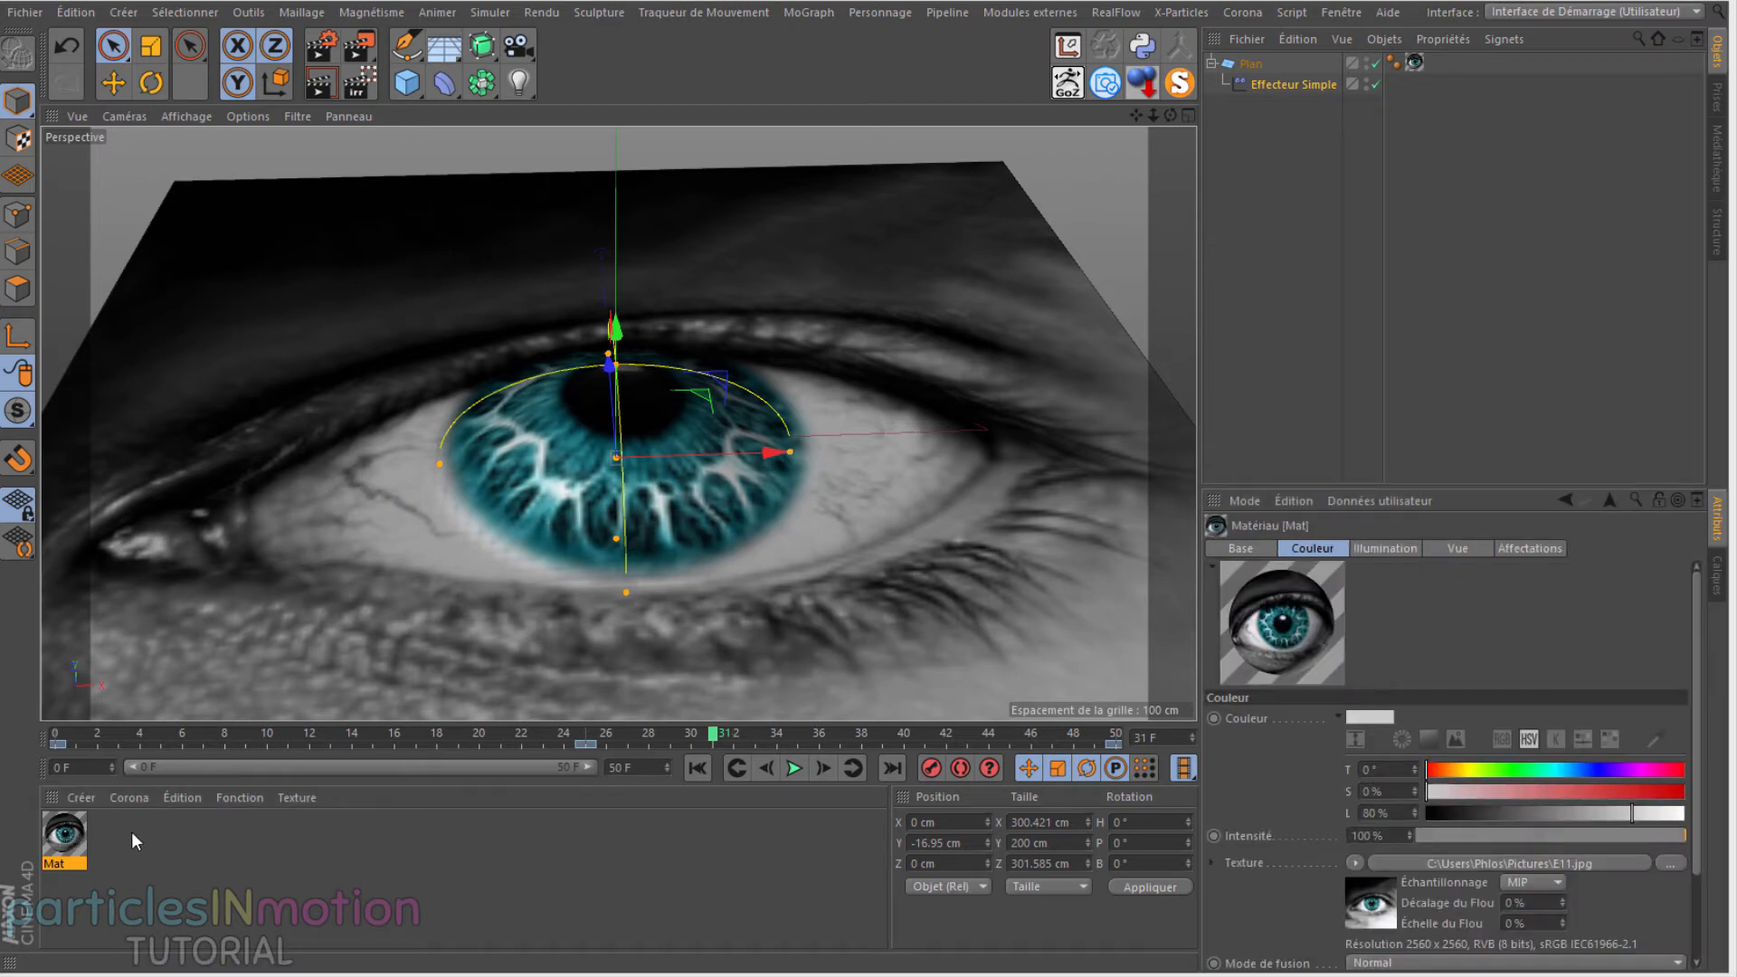
double_click(72, 836)
left_click_drag(178, 121, 637, 181)
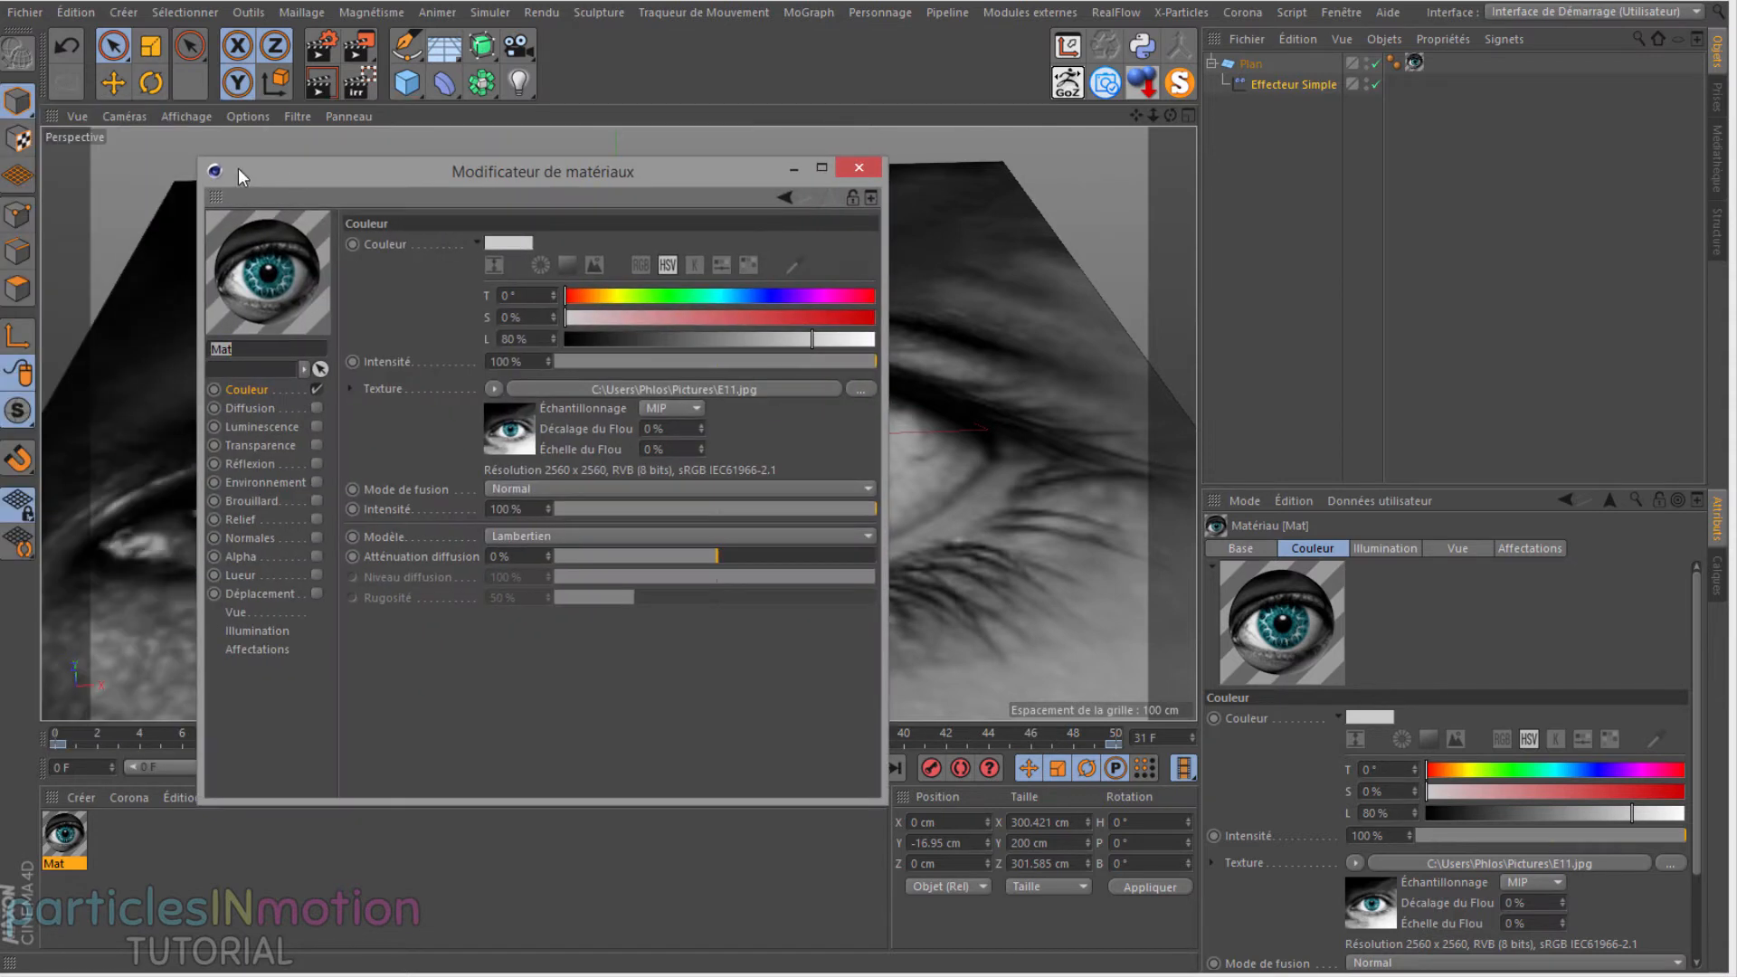
left_click(316, 593)
left_click_drag(487, 169, 1187, 183)
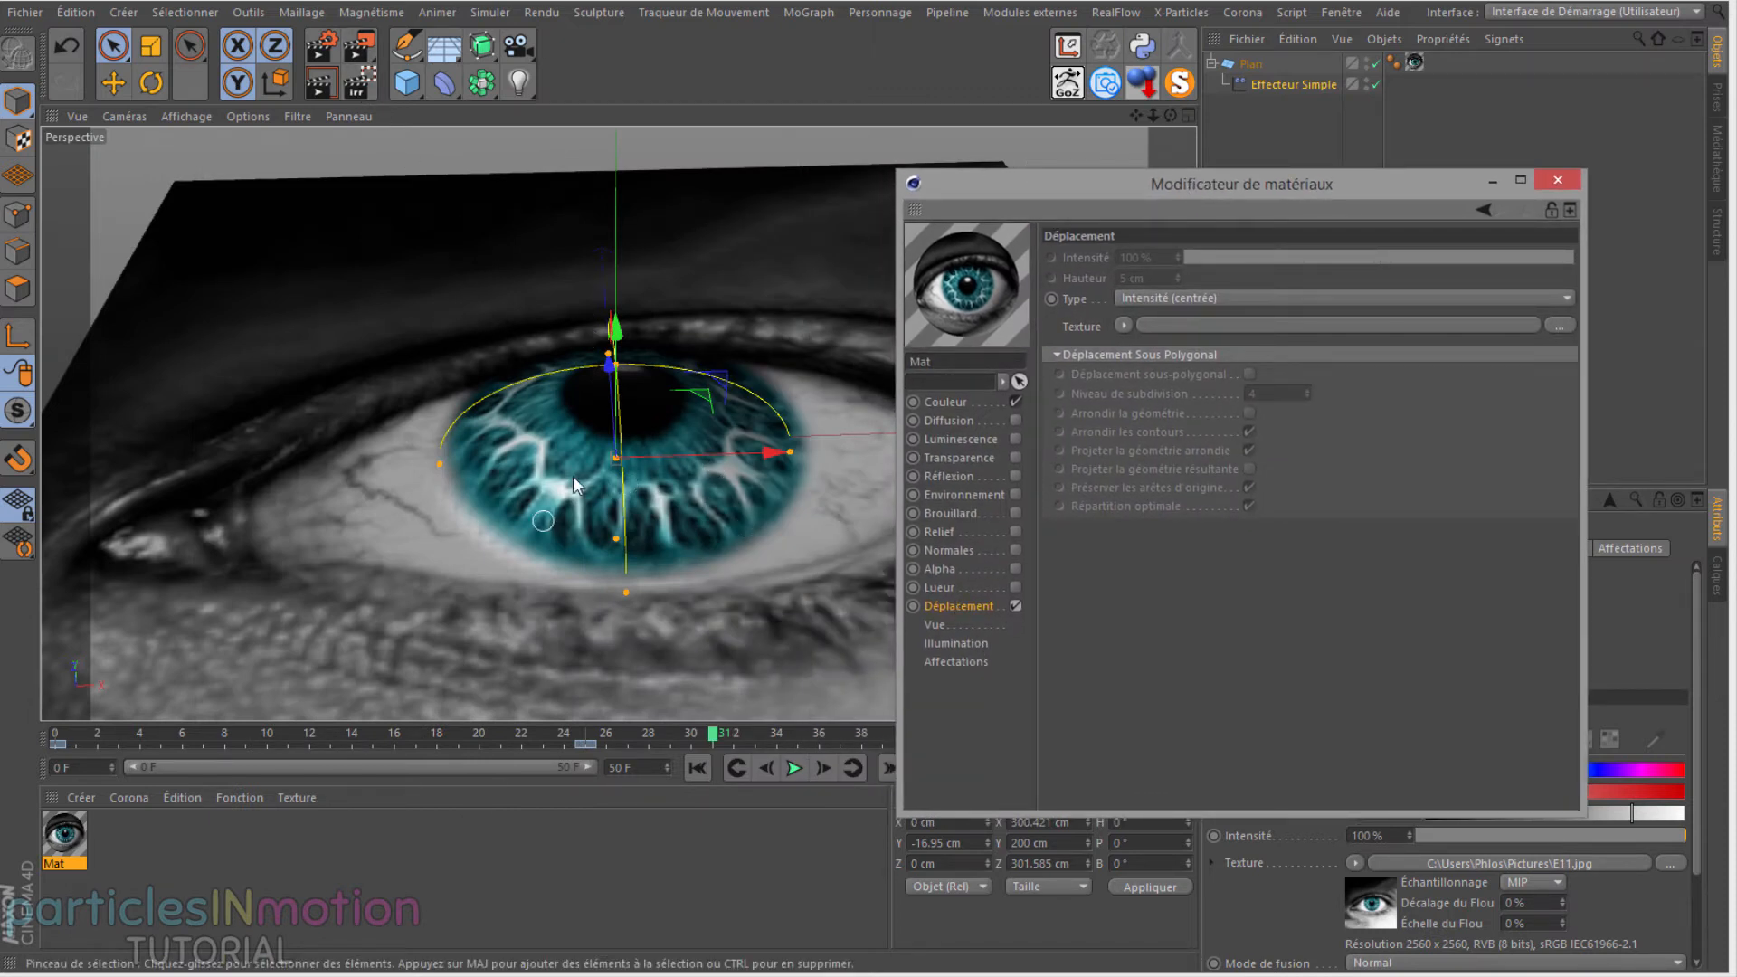
Step: Start an interactive render region in the perspective view and fit its frame closely around the iris
left_click(367, 47)
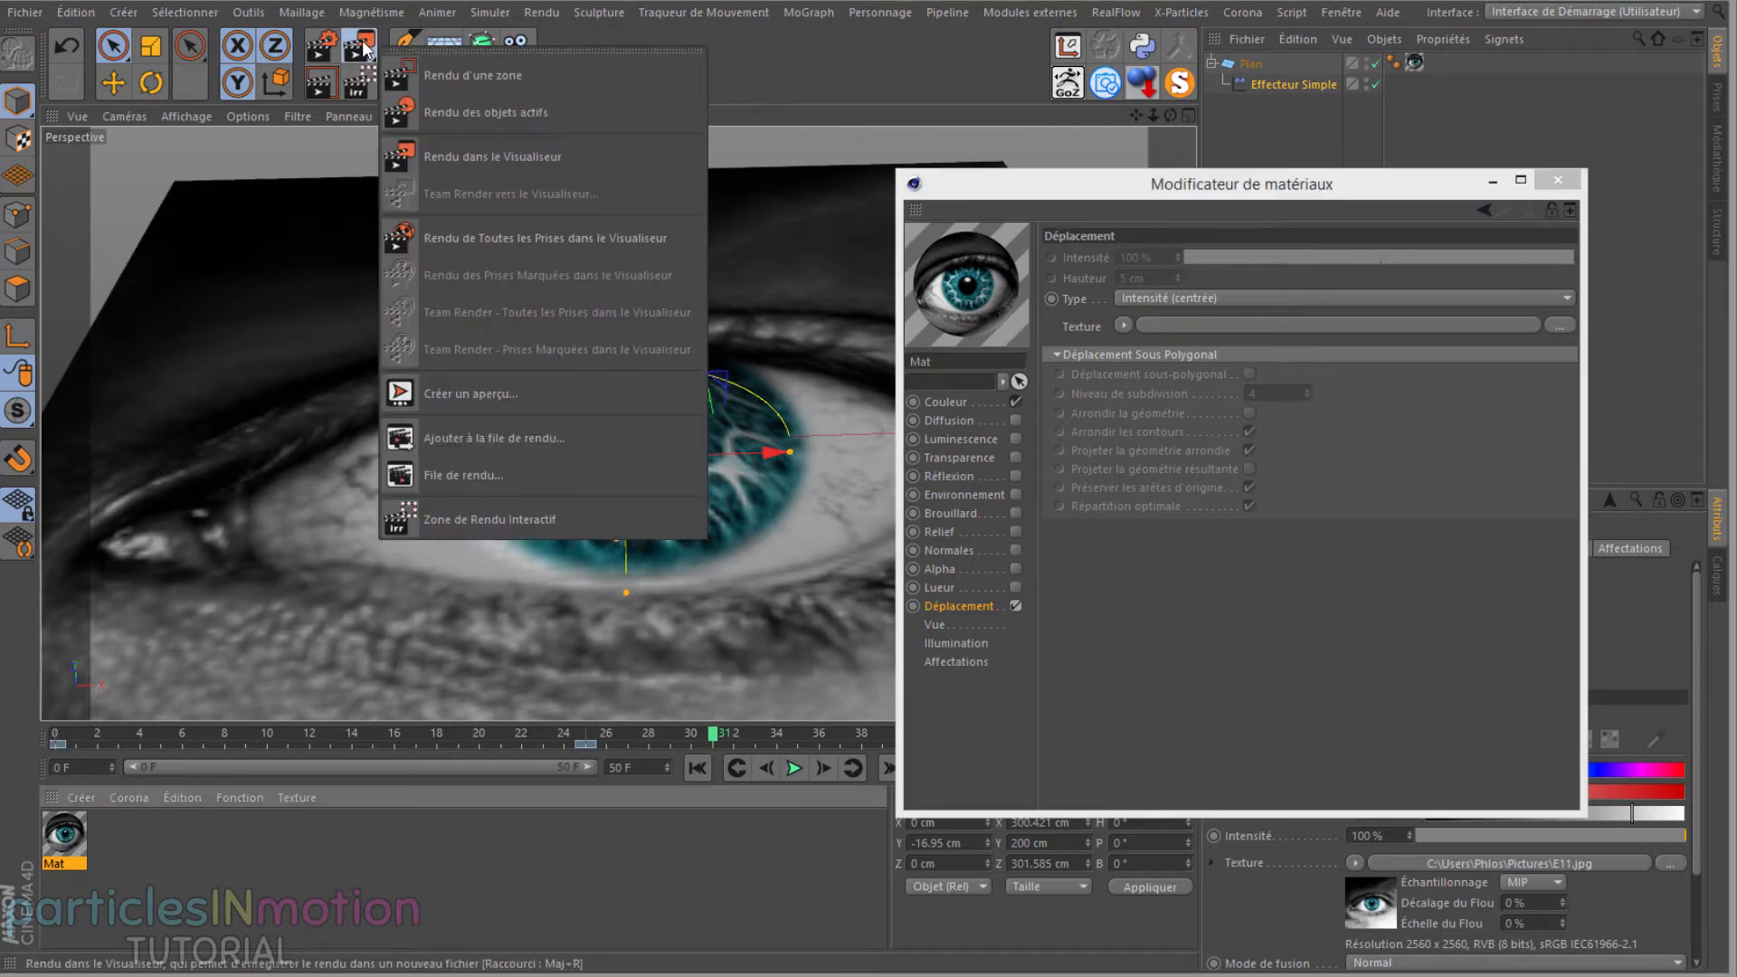
left_click(506, 519)
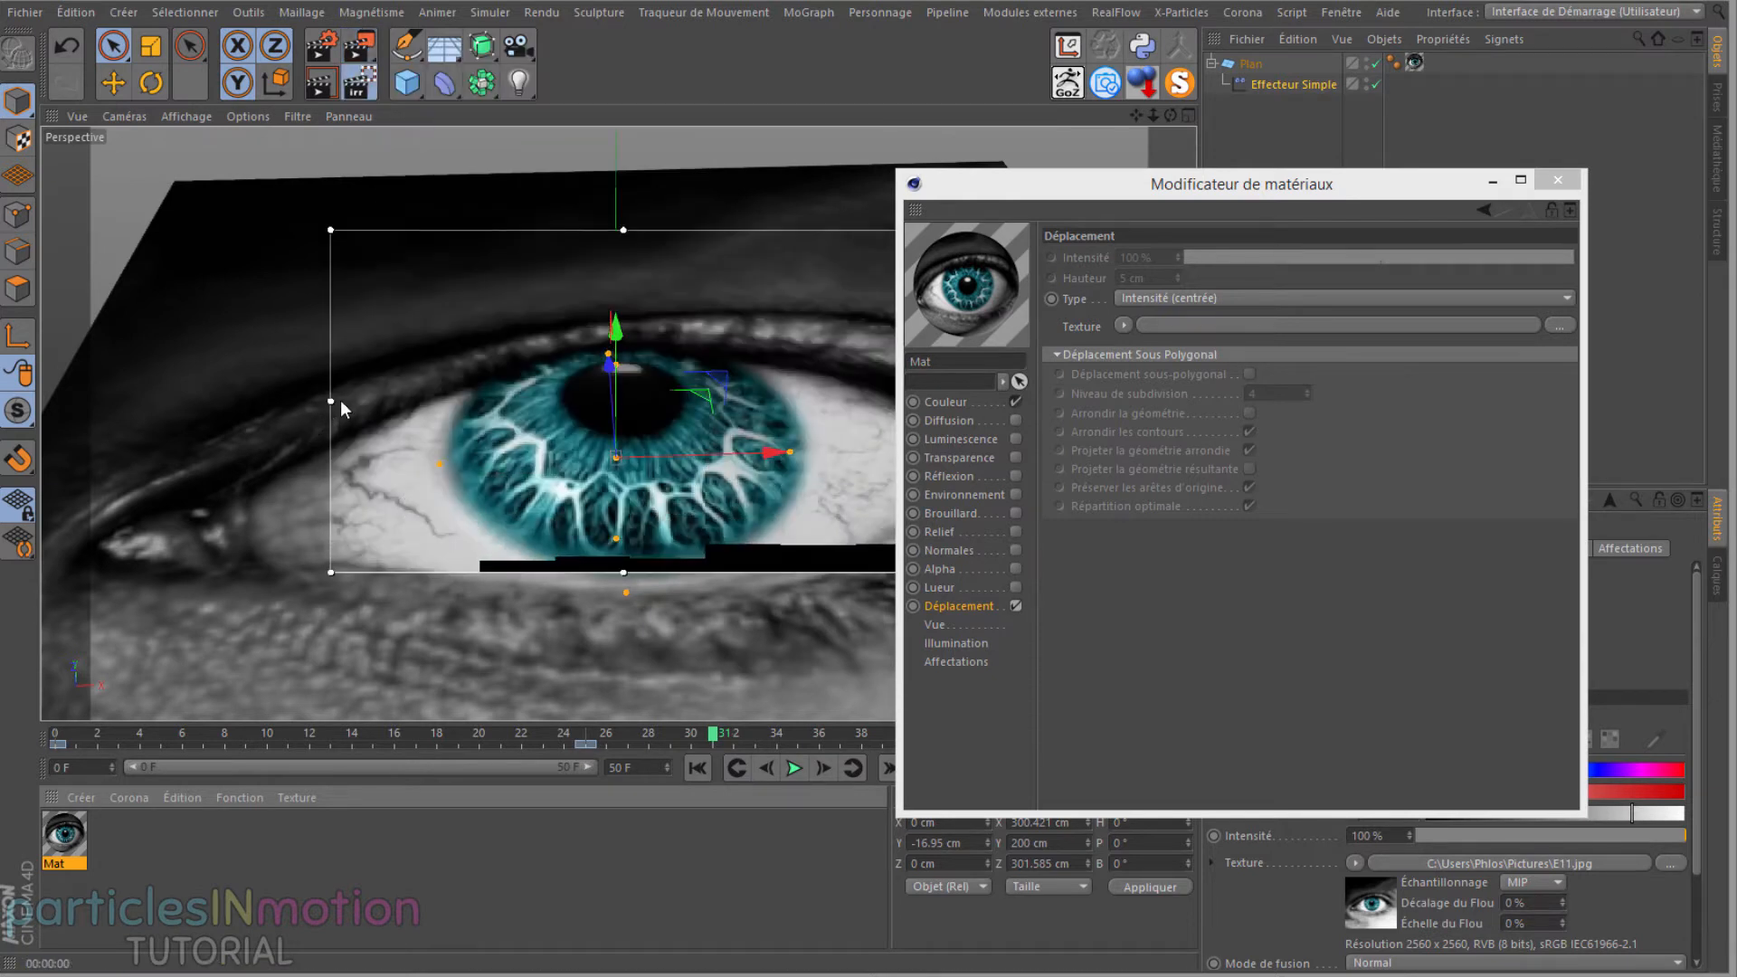
left_click_drag(340, 400, 425, 401)
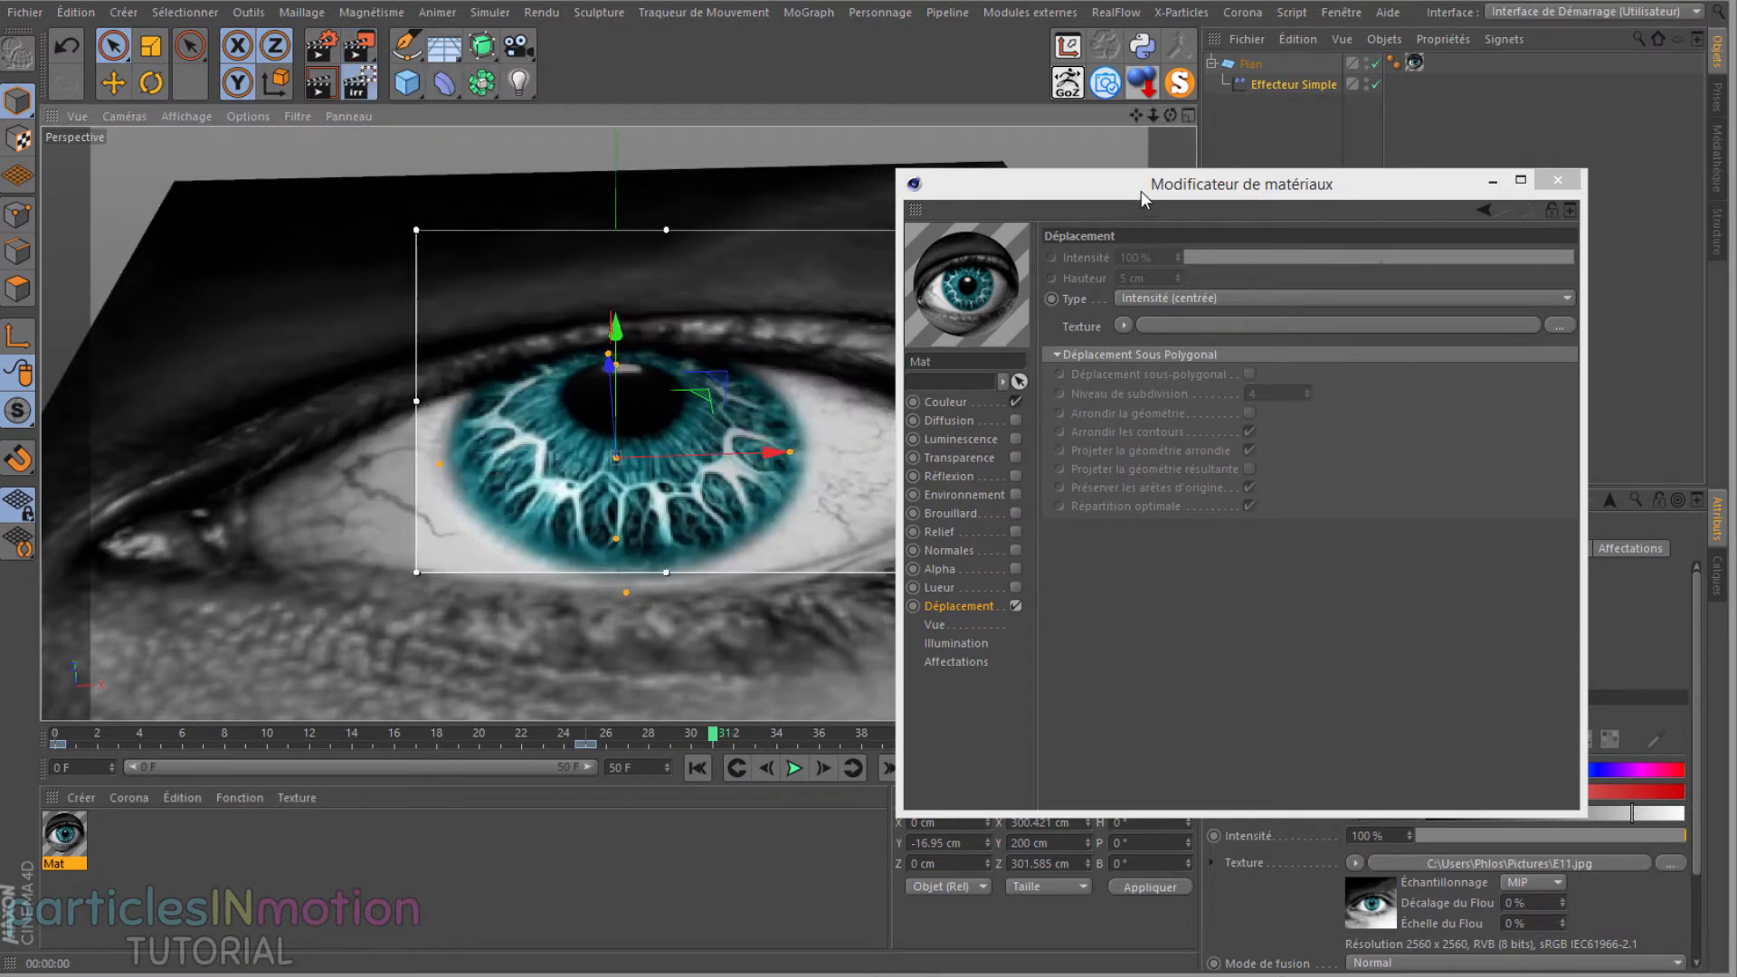
left_click_drag(1142, 199, 1336, 212)
left_click_drag(915, 402, 840, 432)
left_click_drag(624, 232, 625, 271)
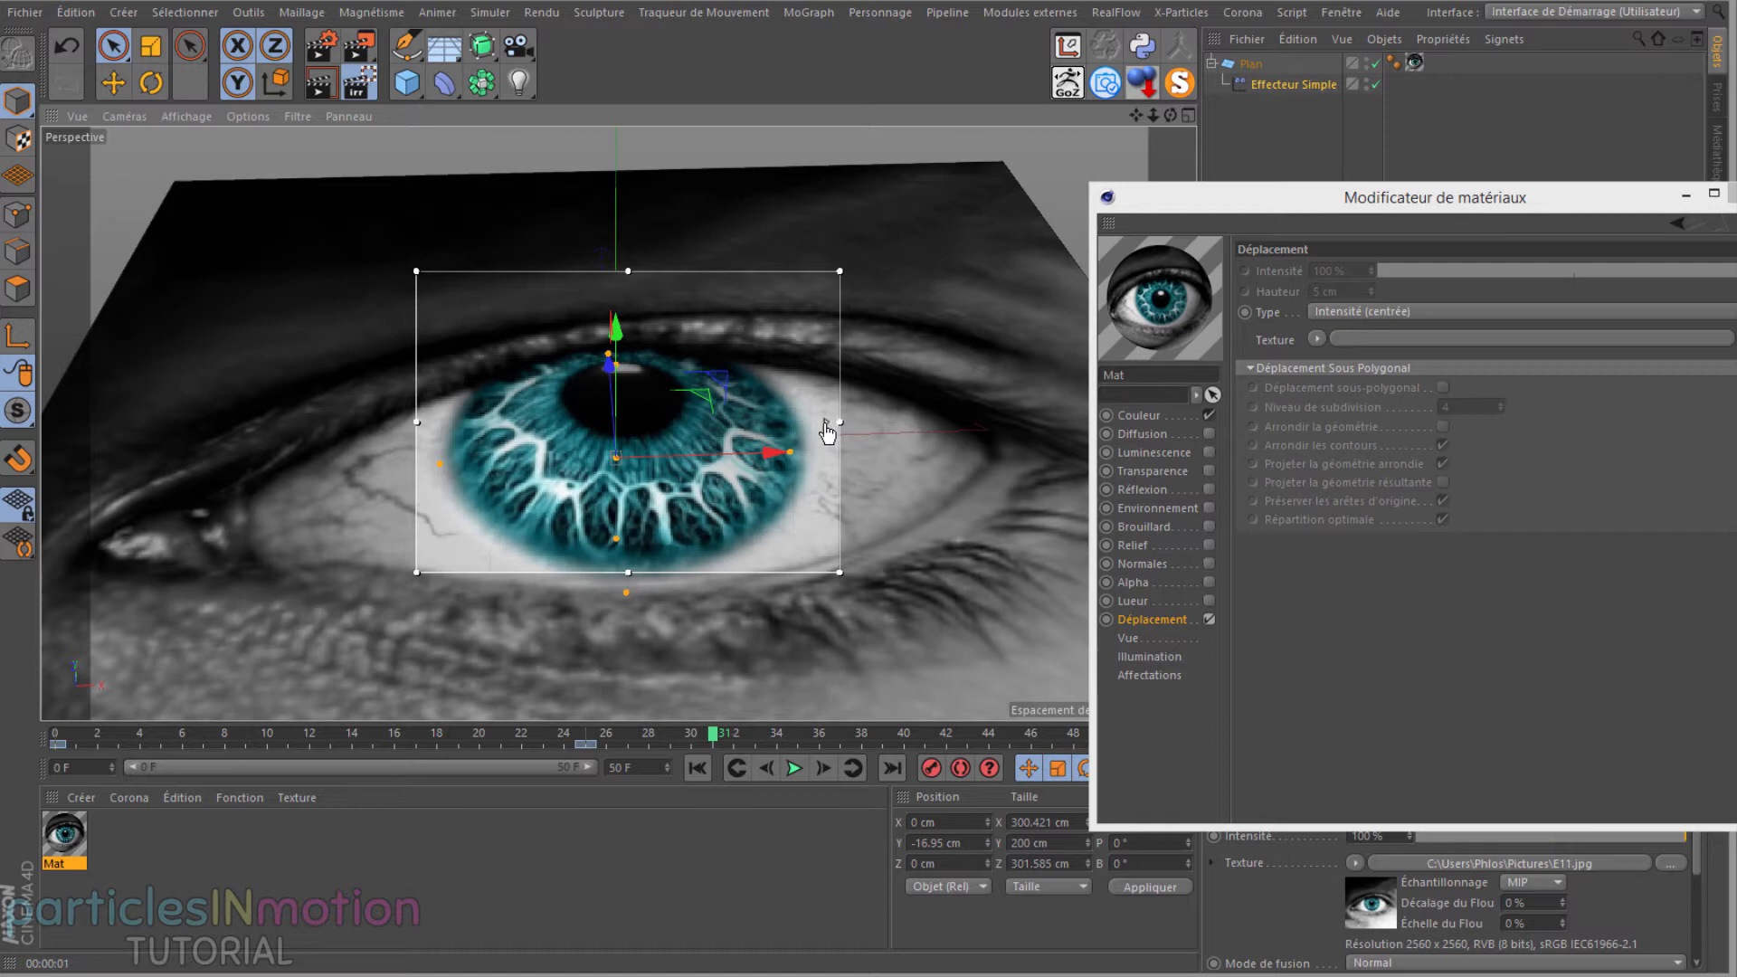
Step: Try low and high render quality for the interactive region and settle on a medium level
left_click(825, 536)
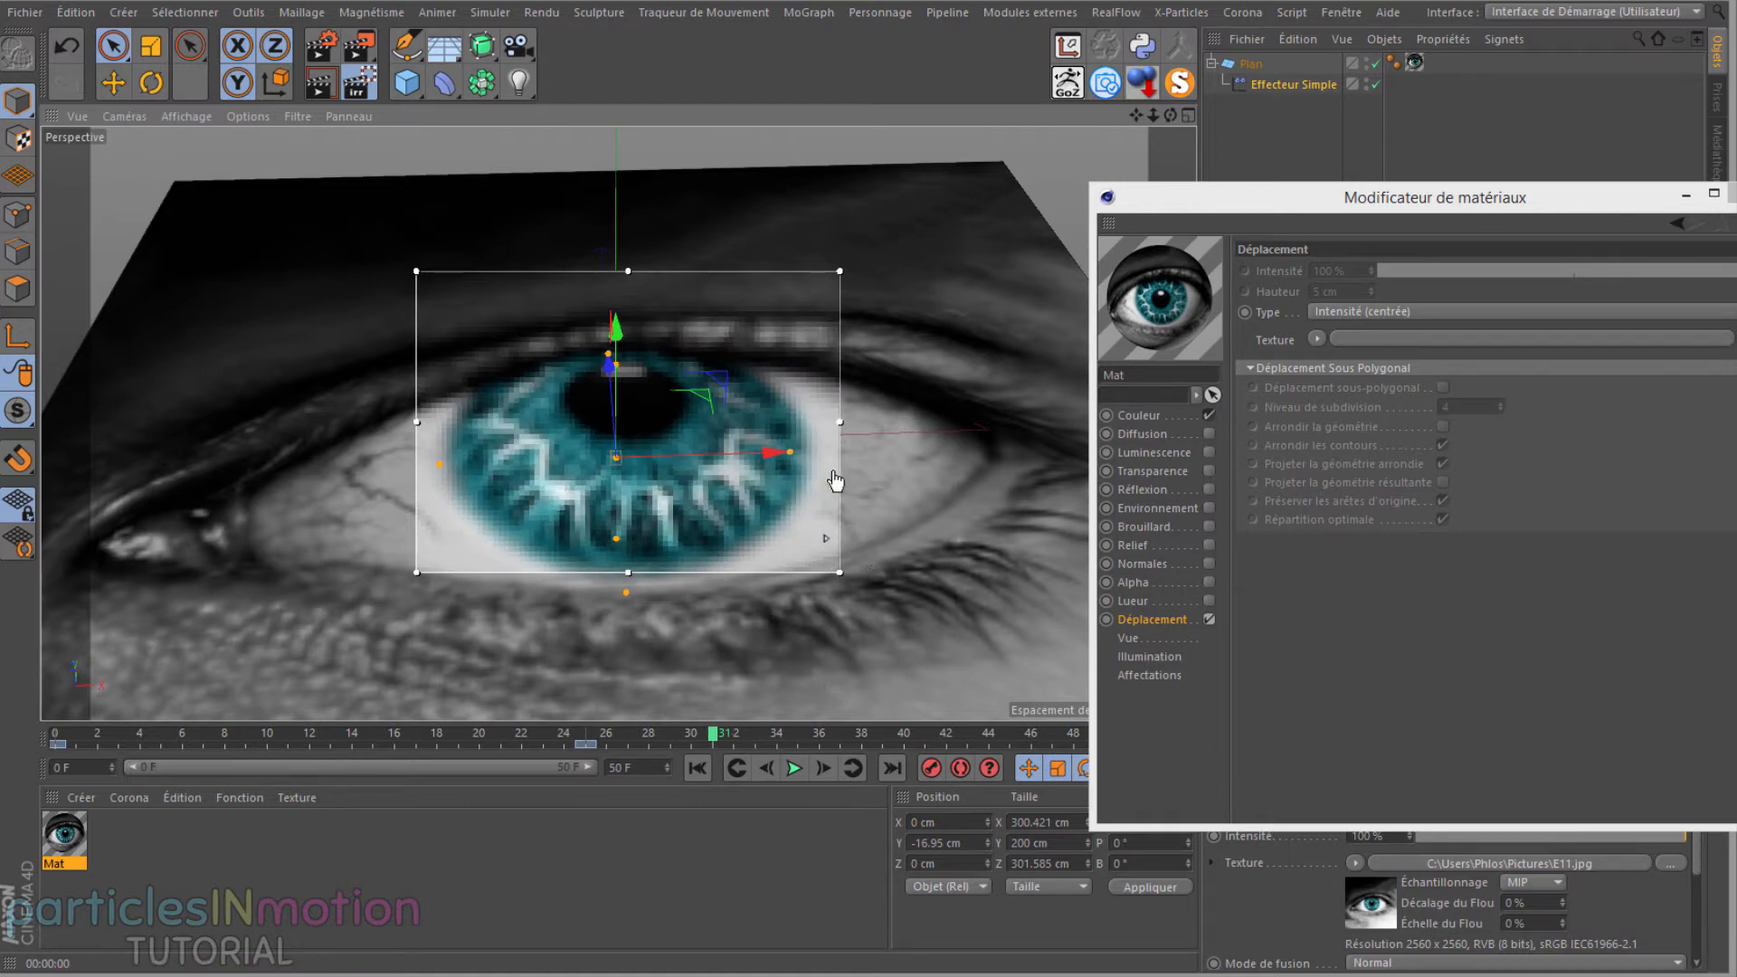
key("ctrl+r")
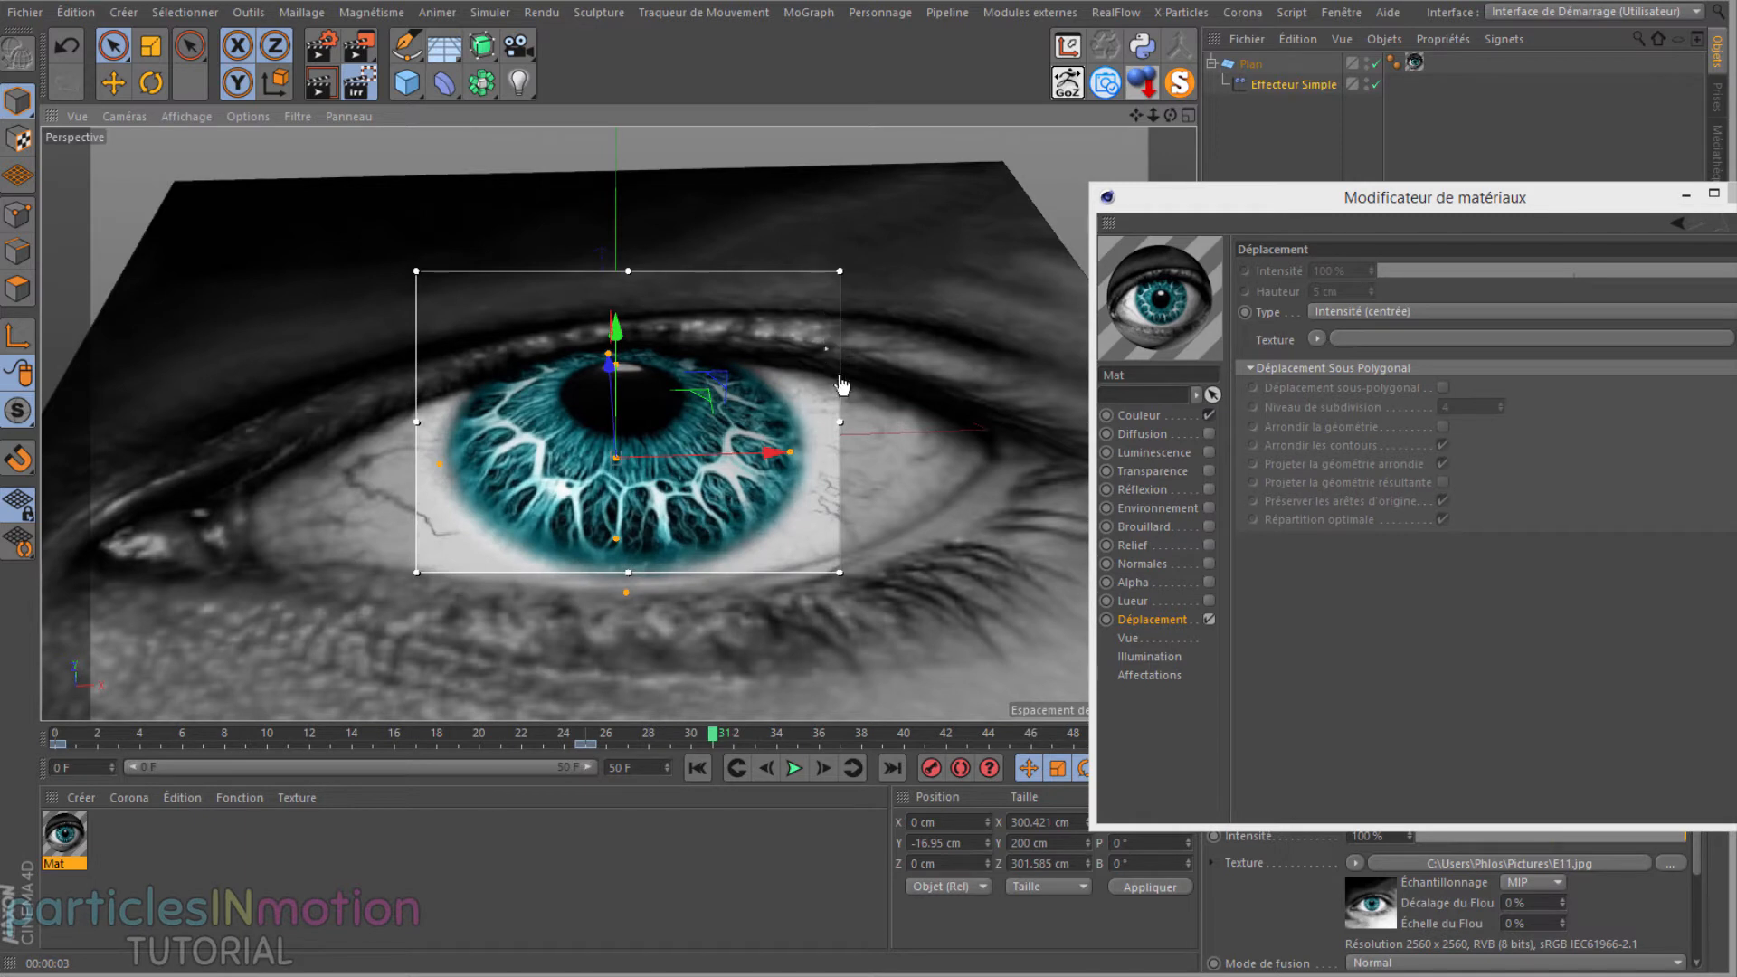
left_click(838, 443)
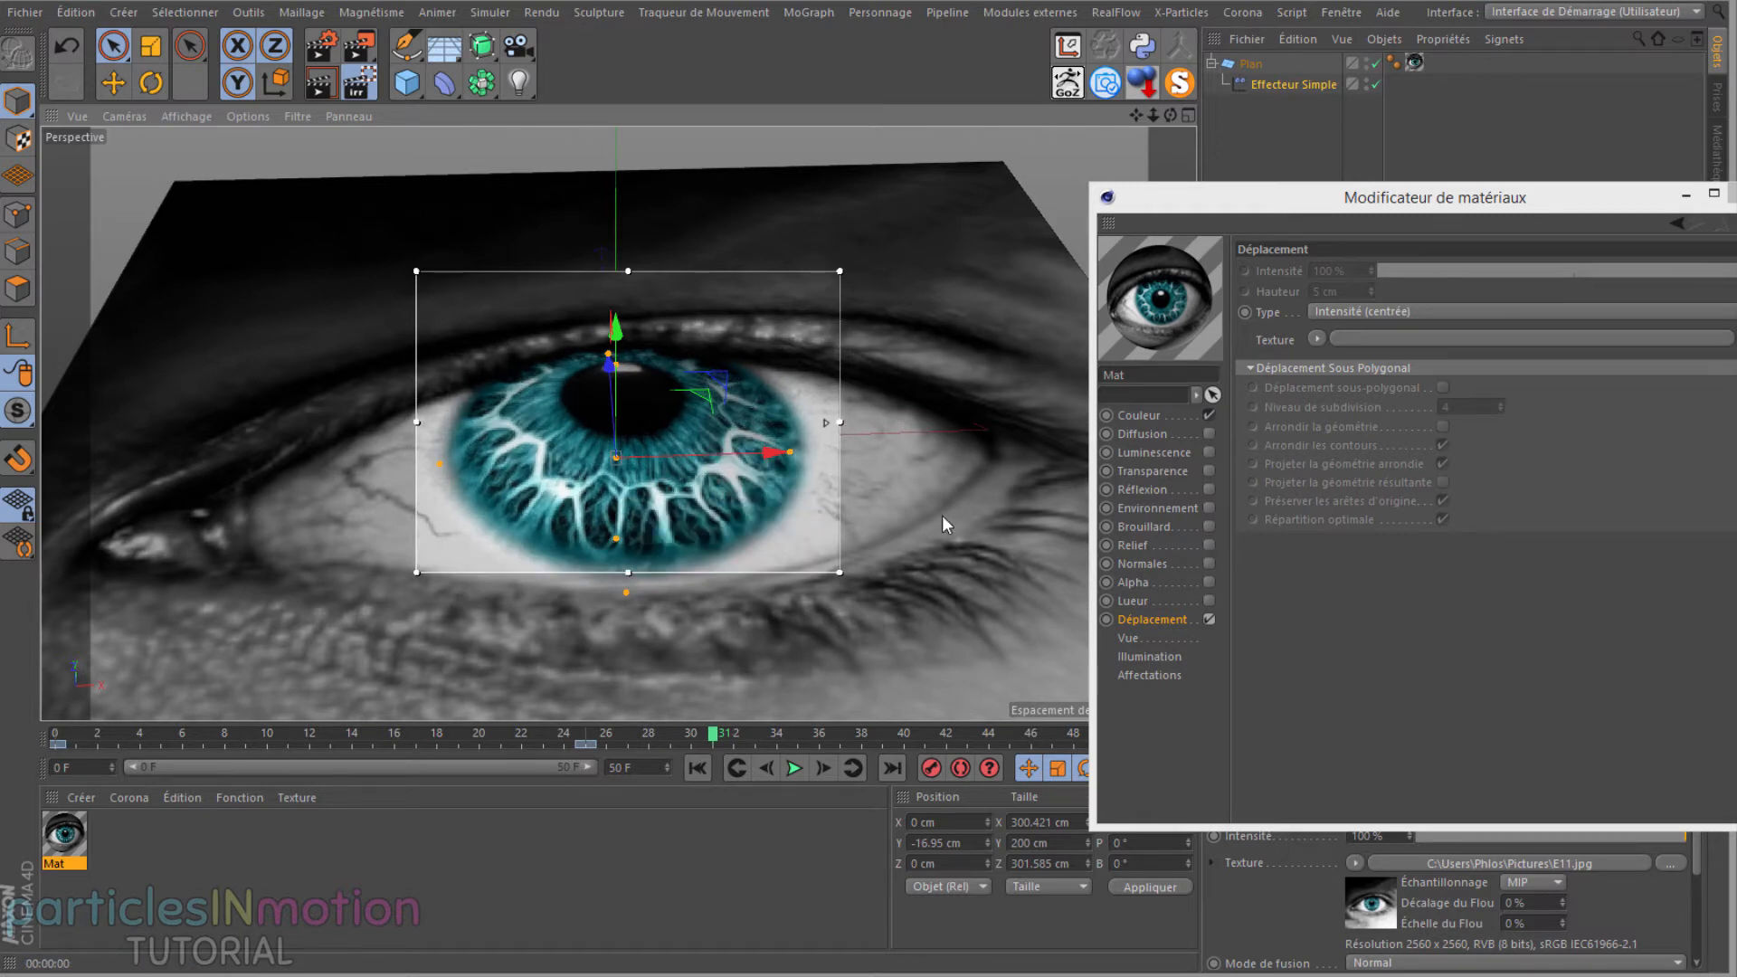
Step: Use the colour channel's E11.jpg image as the material's displacement texture and set the displacement height to 10 cm
left_click_drag(1249, 201, 975, 175)
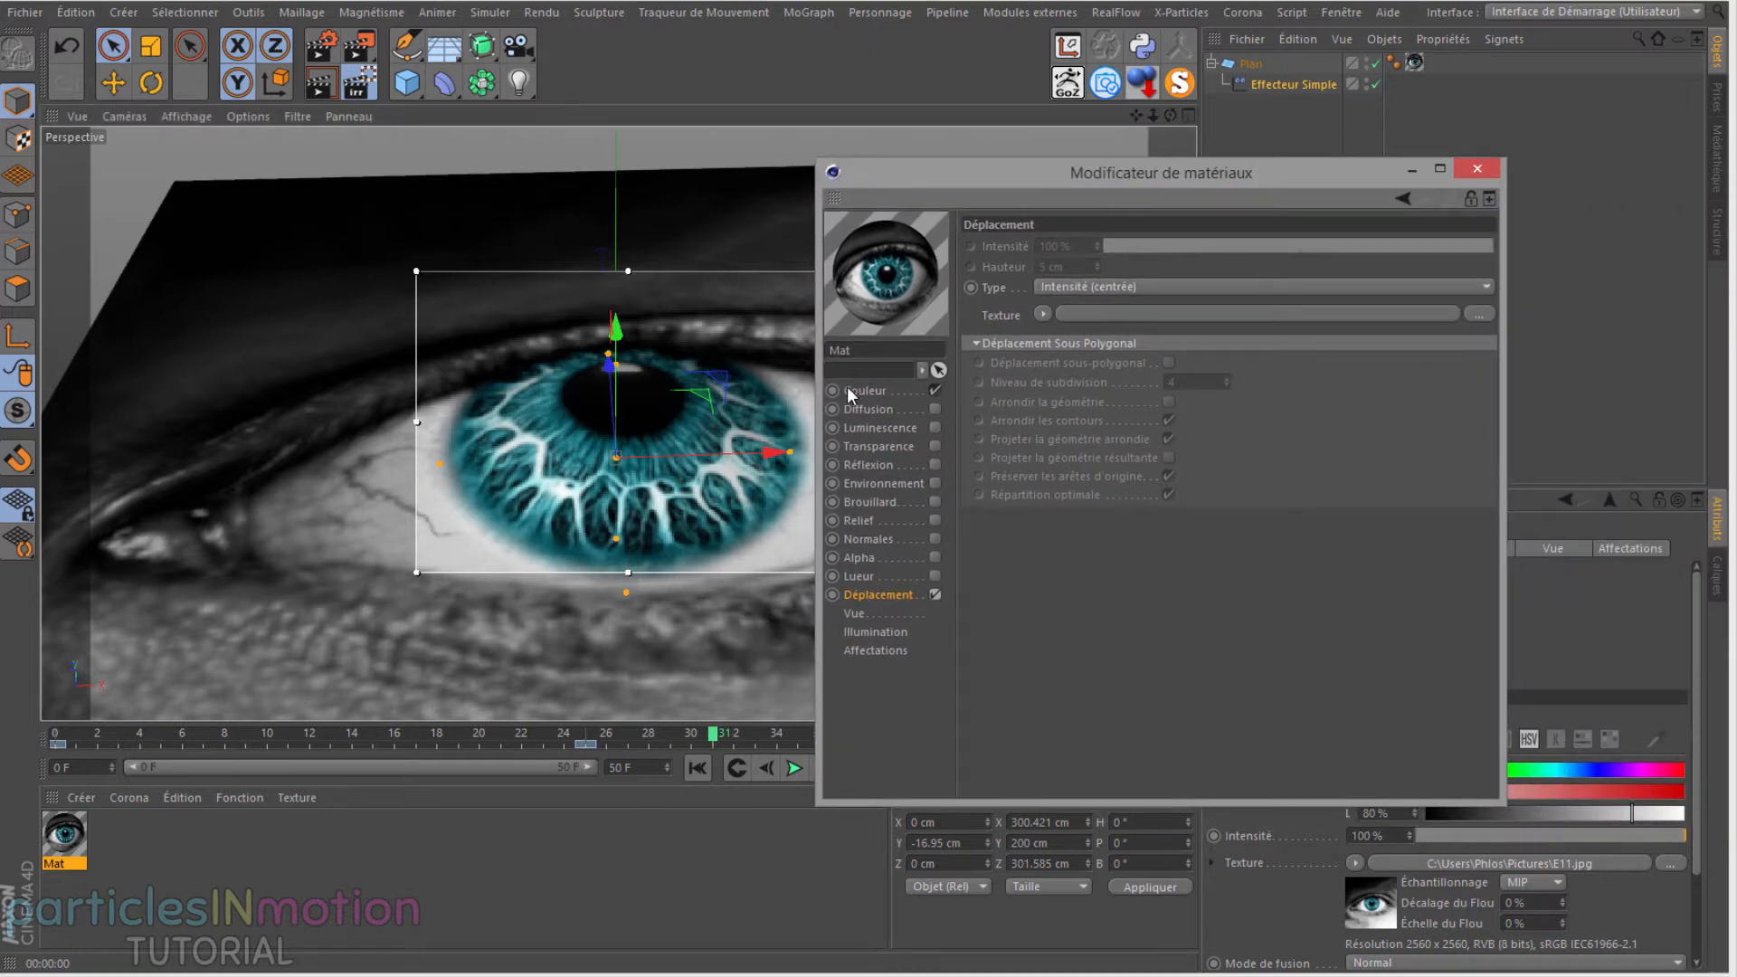
left_click(850, 393)
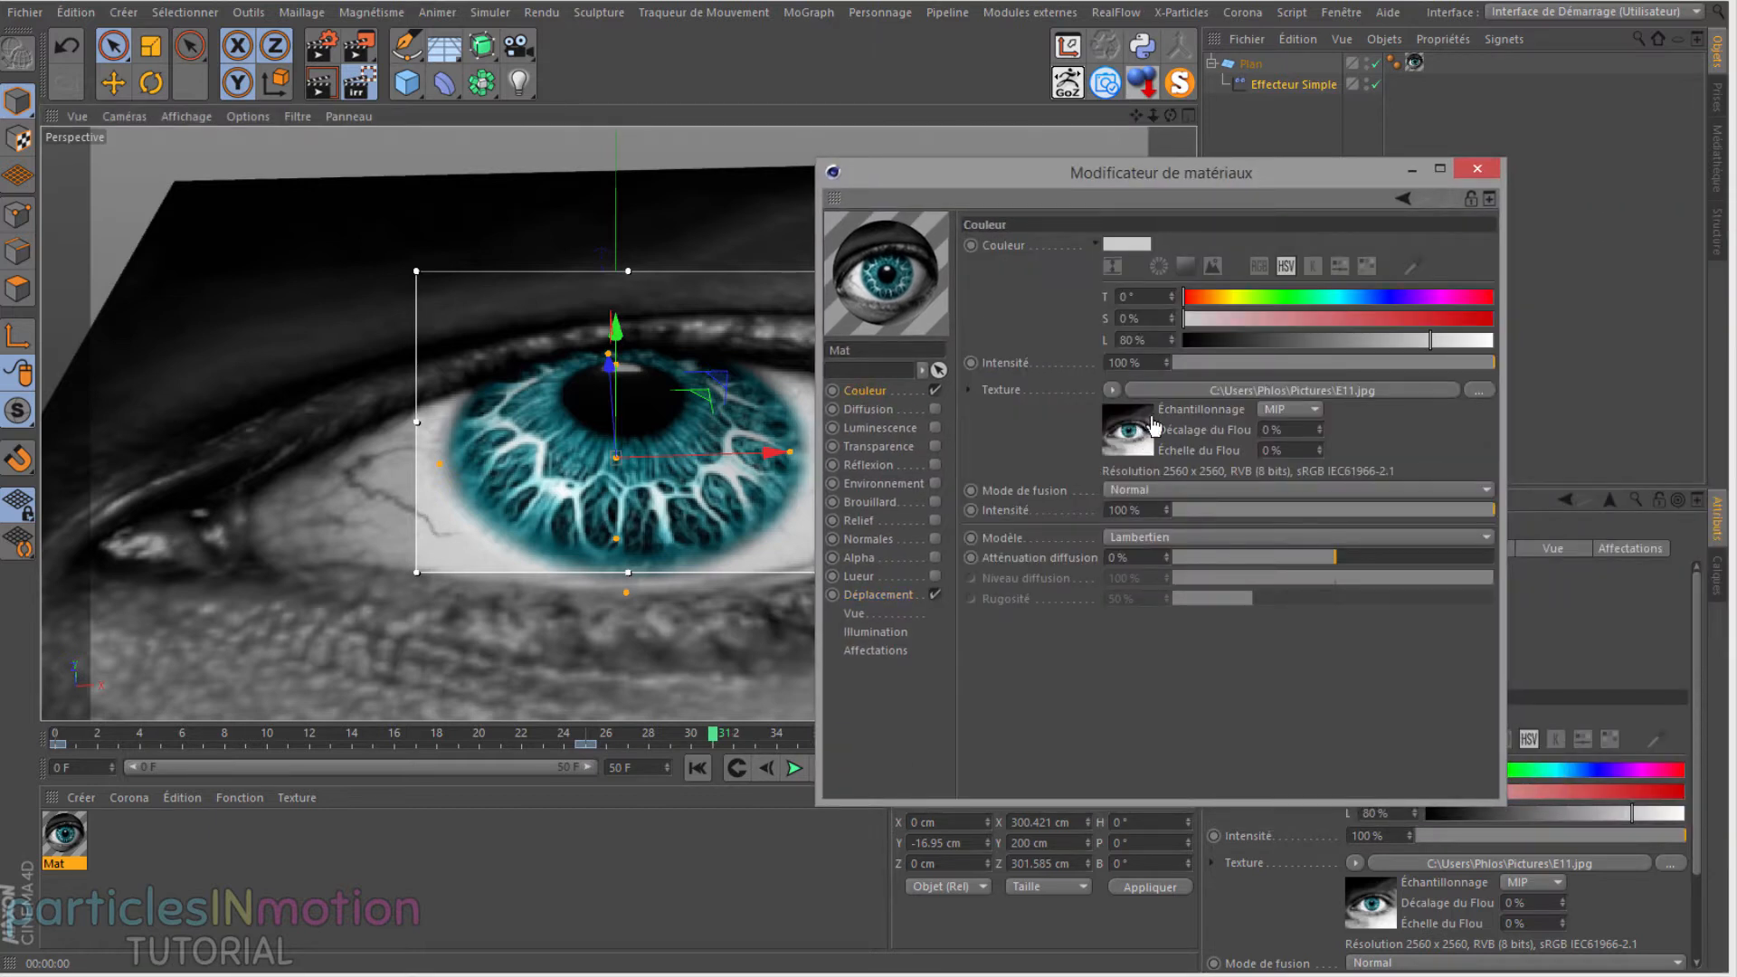
left_click(878, 596)
left_click_drag(878, 597, 1091, 326)
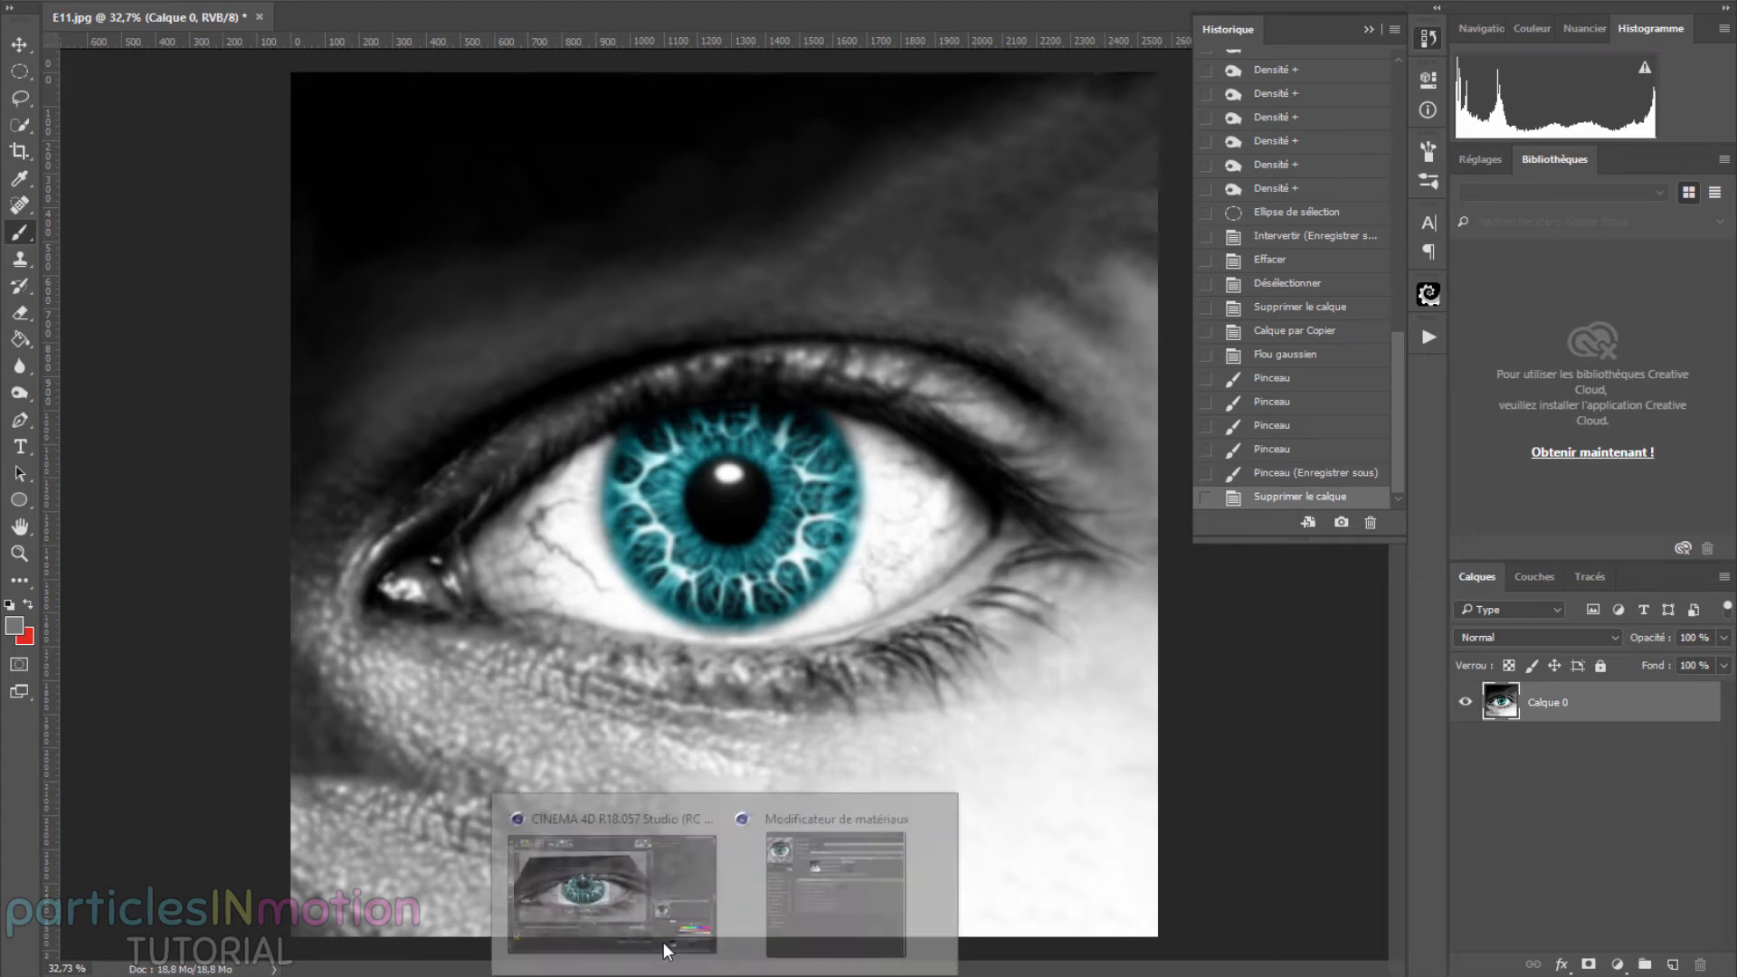
Step: Switch back to Cinema 4D and enable Déplacement sous-polygonal for the eye material
left_click(643, 887)
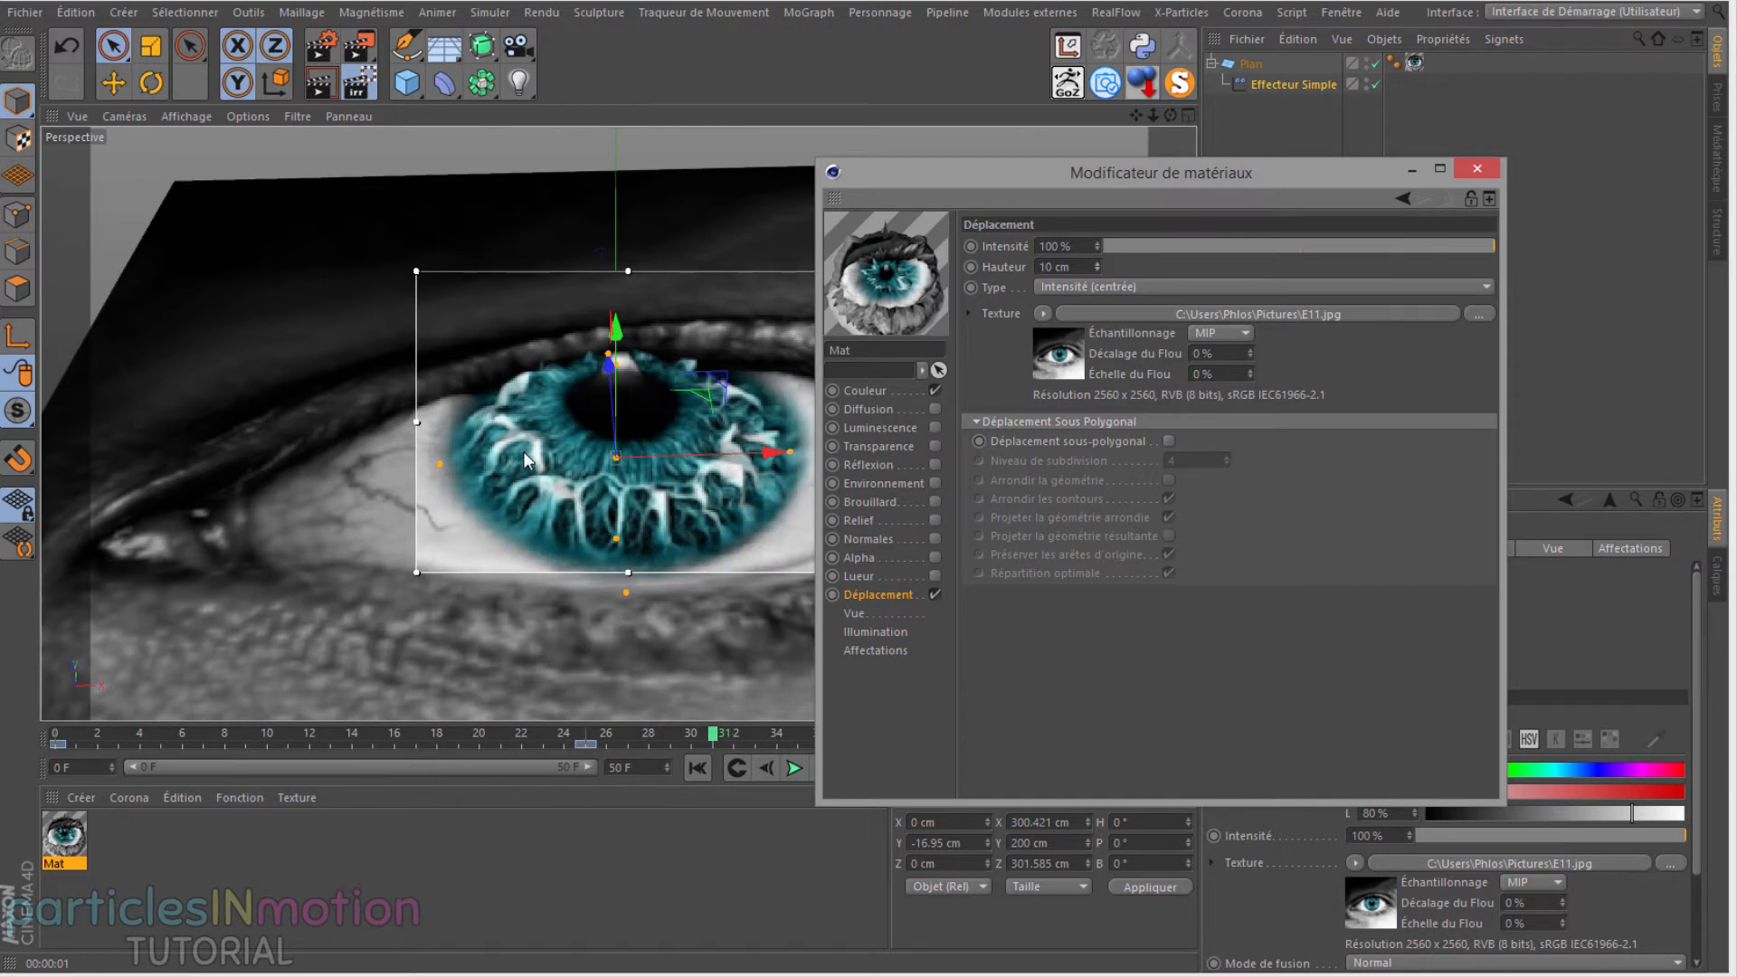
left_click(1169, 441)
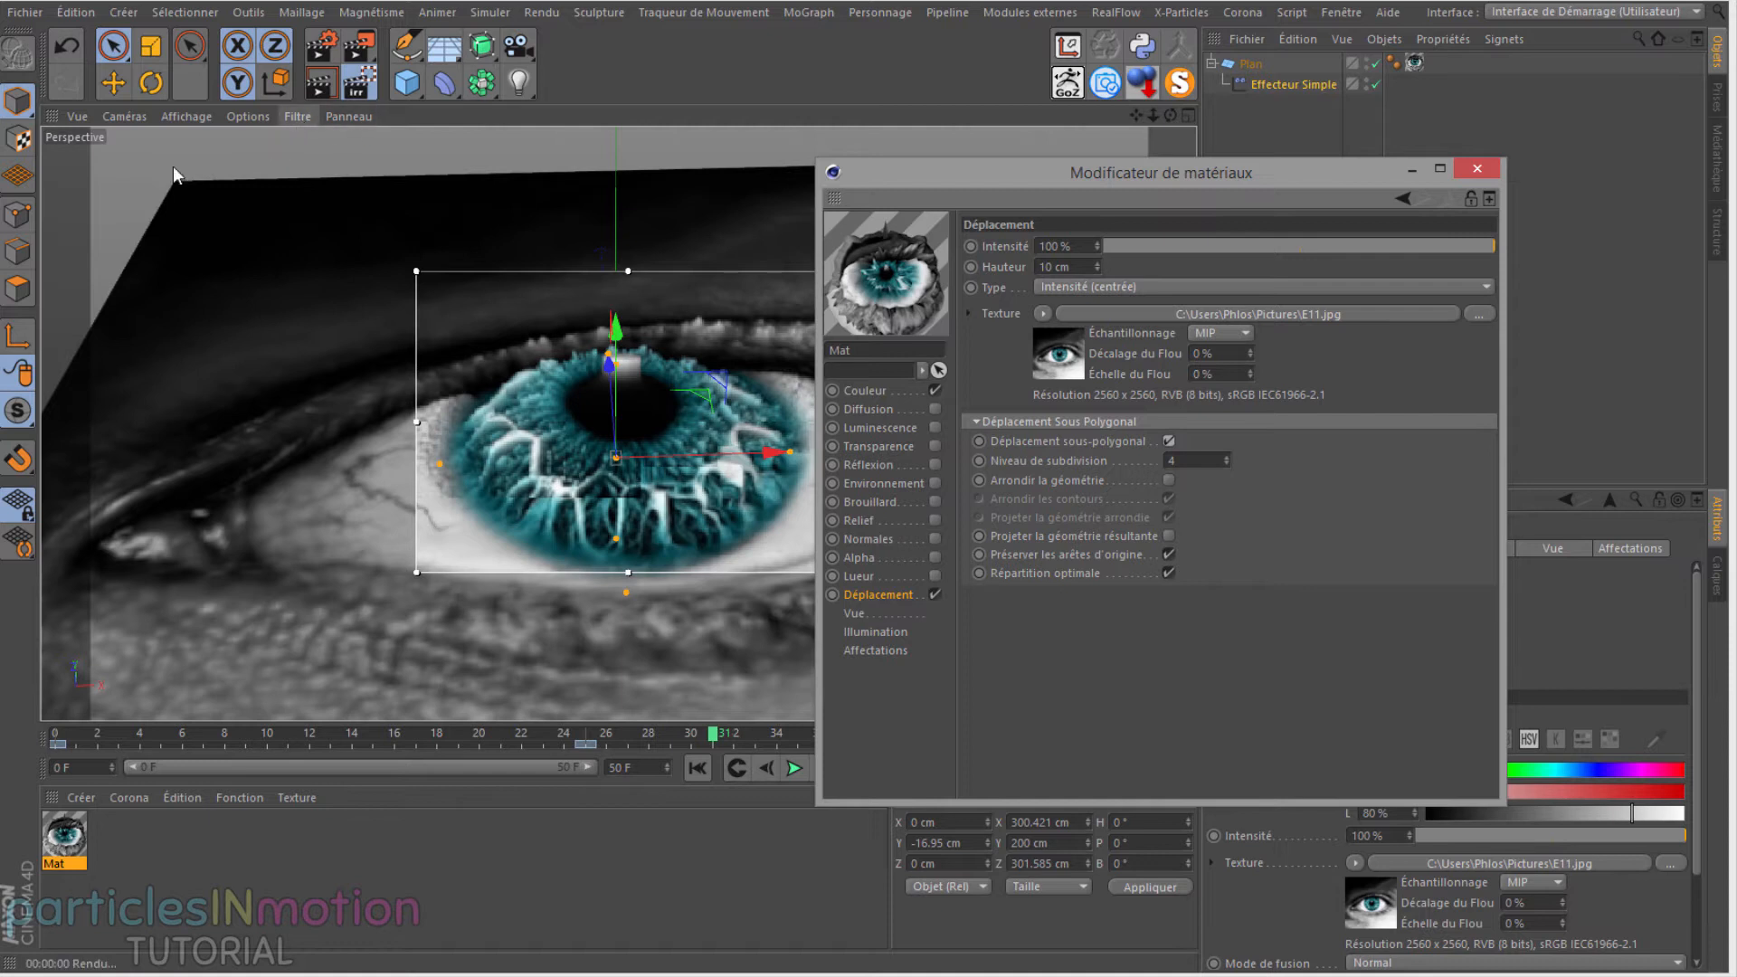
Step: Switch to polygon mode and hide the object axes in the perspective view so the rendered iris is unobstructed
left_click(18, 252)
left_click(18, 289)
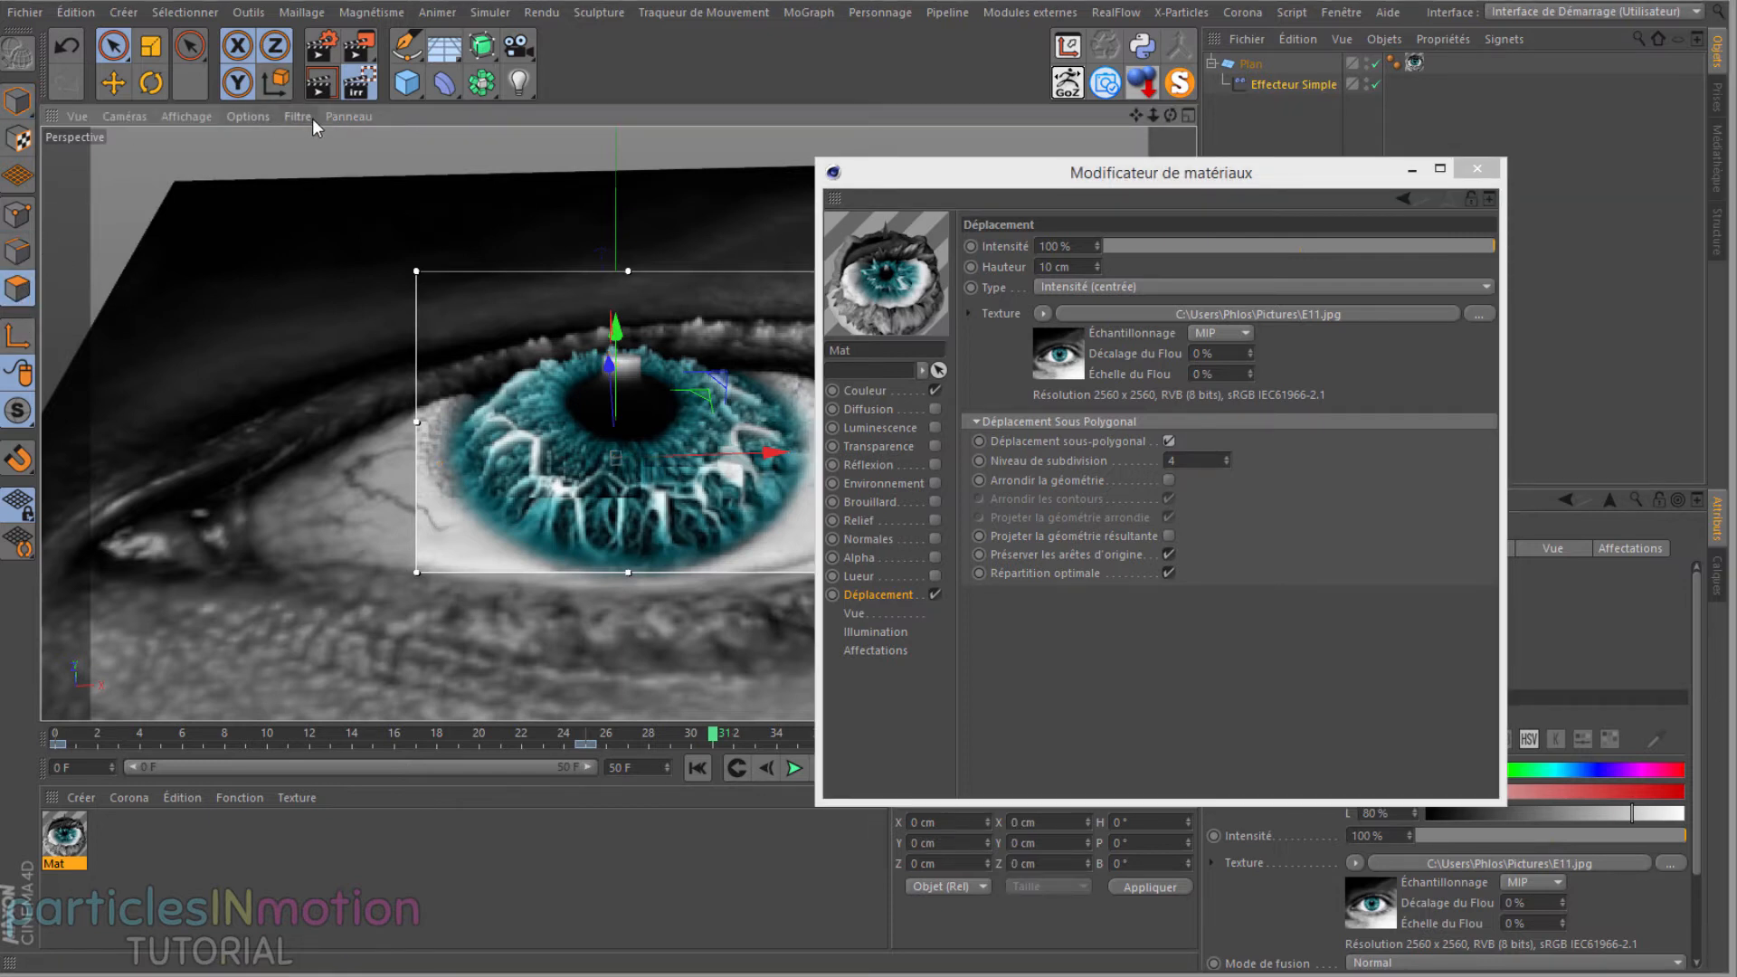
left_click(290, 116)
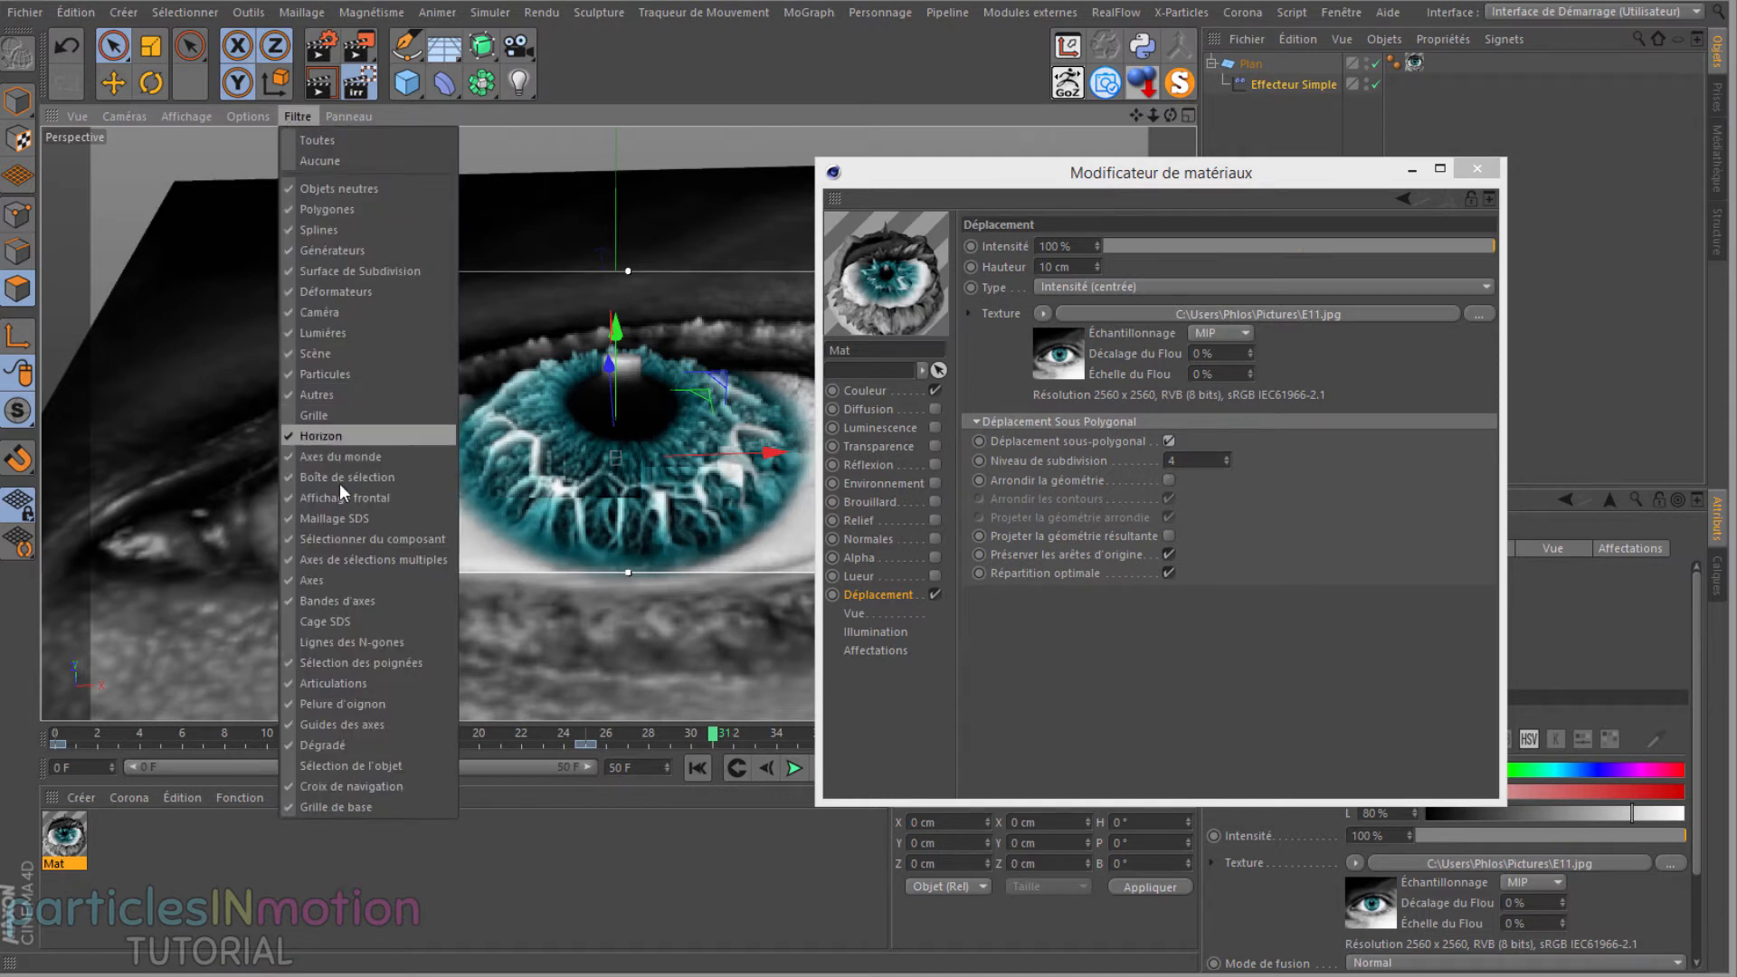
left_click(334, 573)
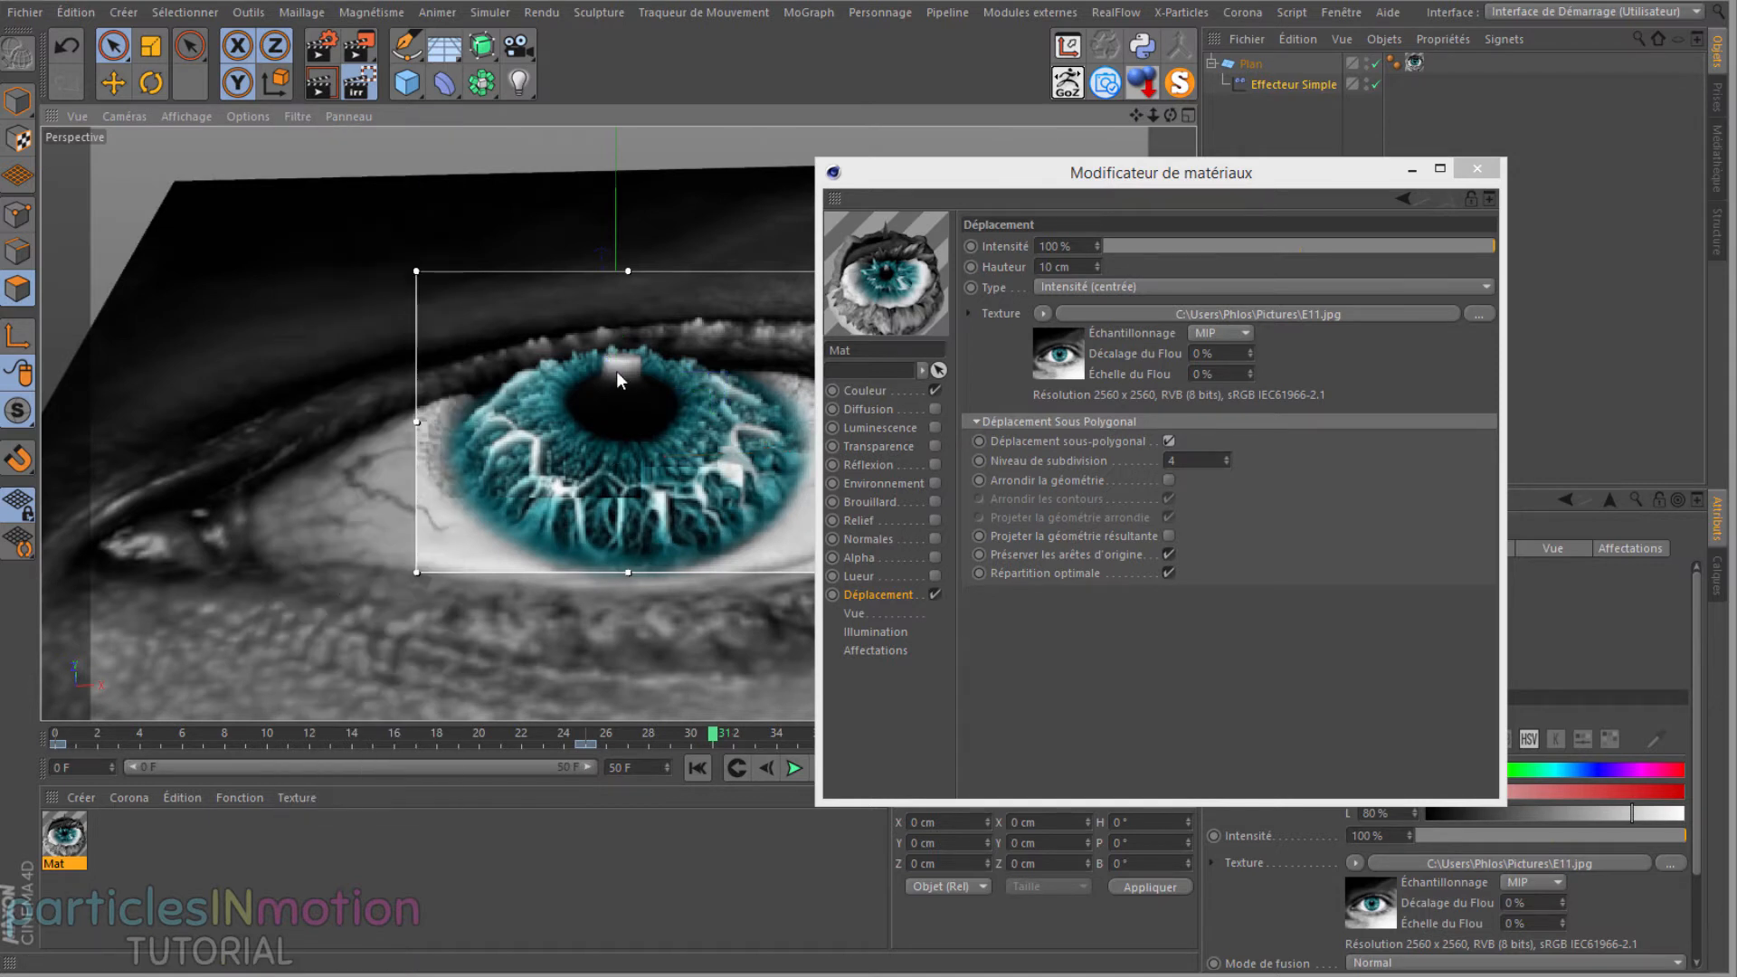
key("ctrl+r")
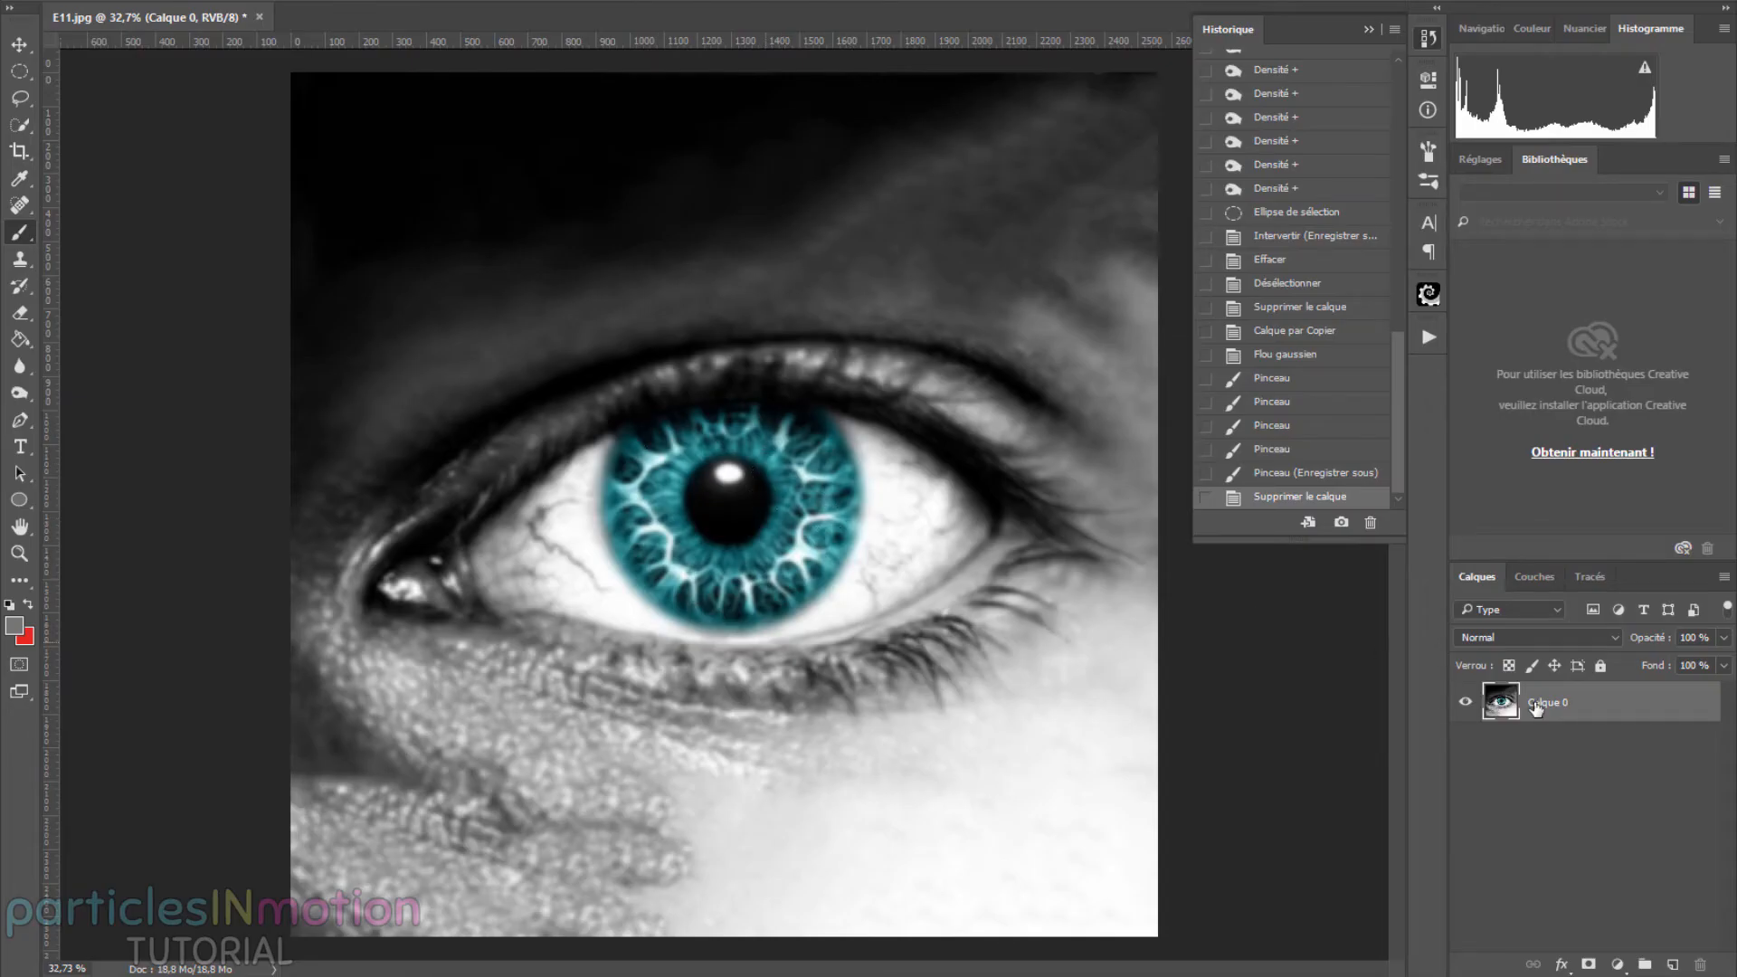
Step: In Photoshop, duplicate the layer Calque 0 of E11.jpg and apply a moderate Gaussian blur to the copy
key("ctrl+j")
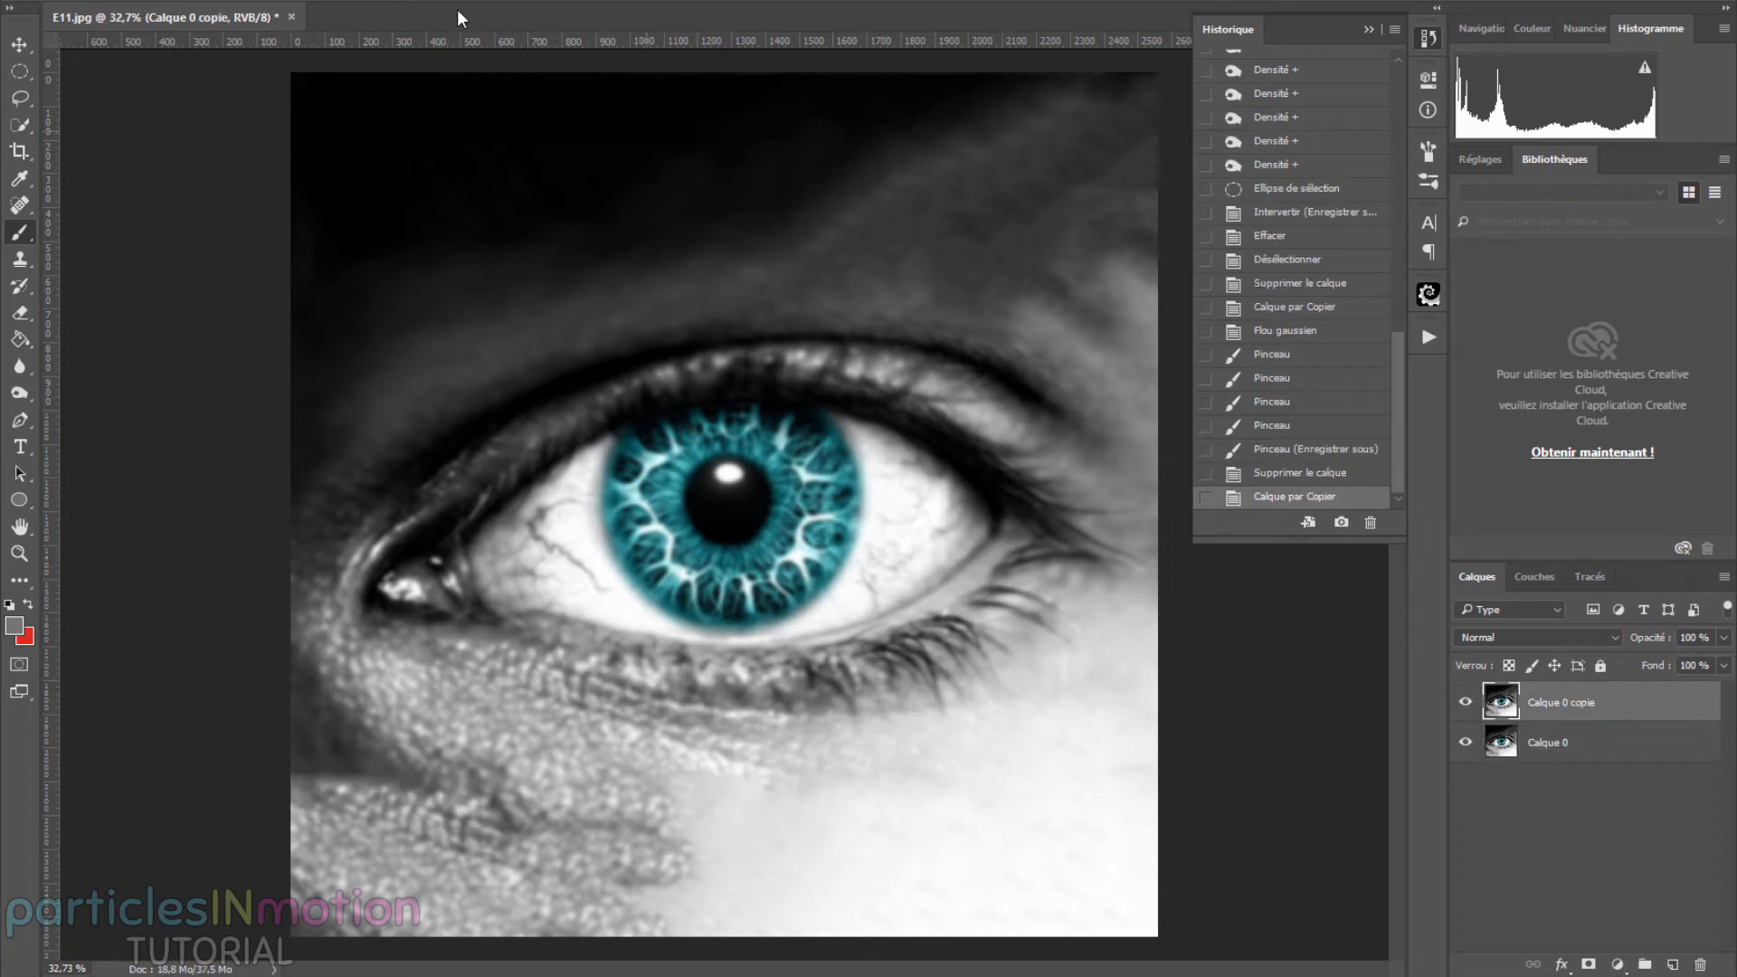
left_click(427, 1)
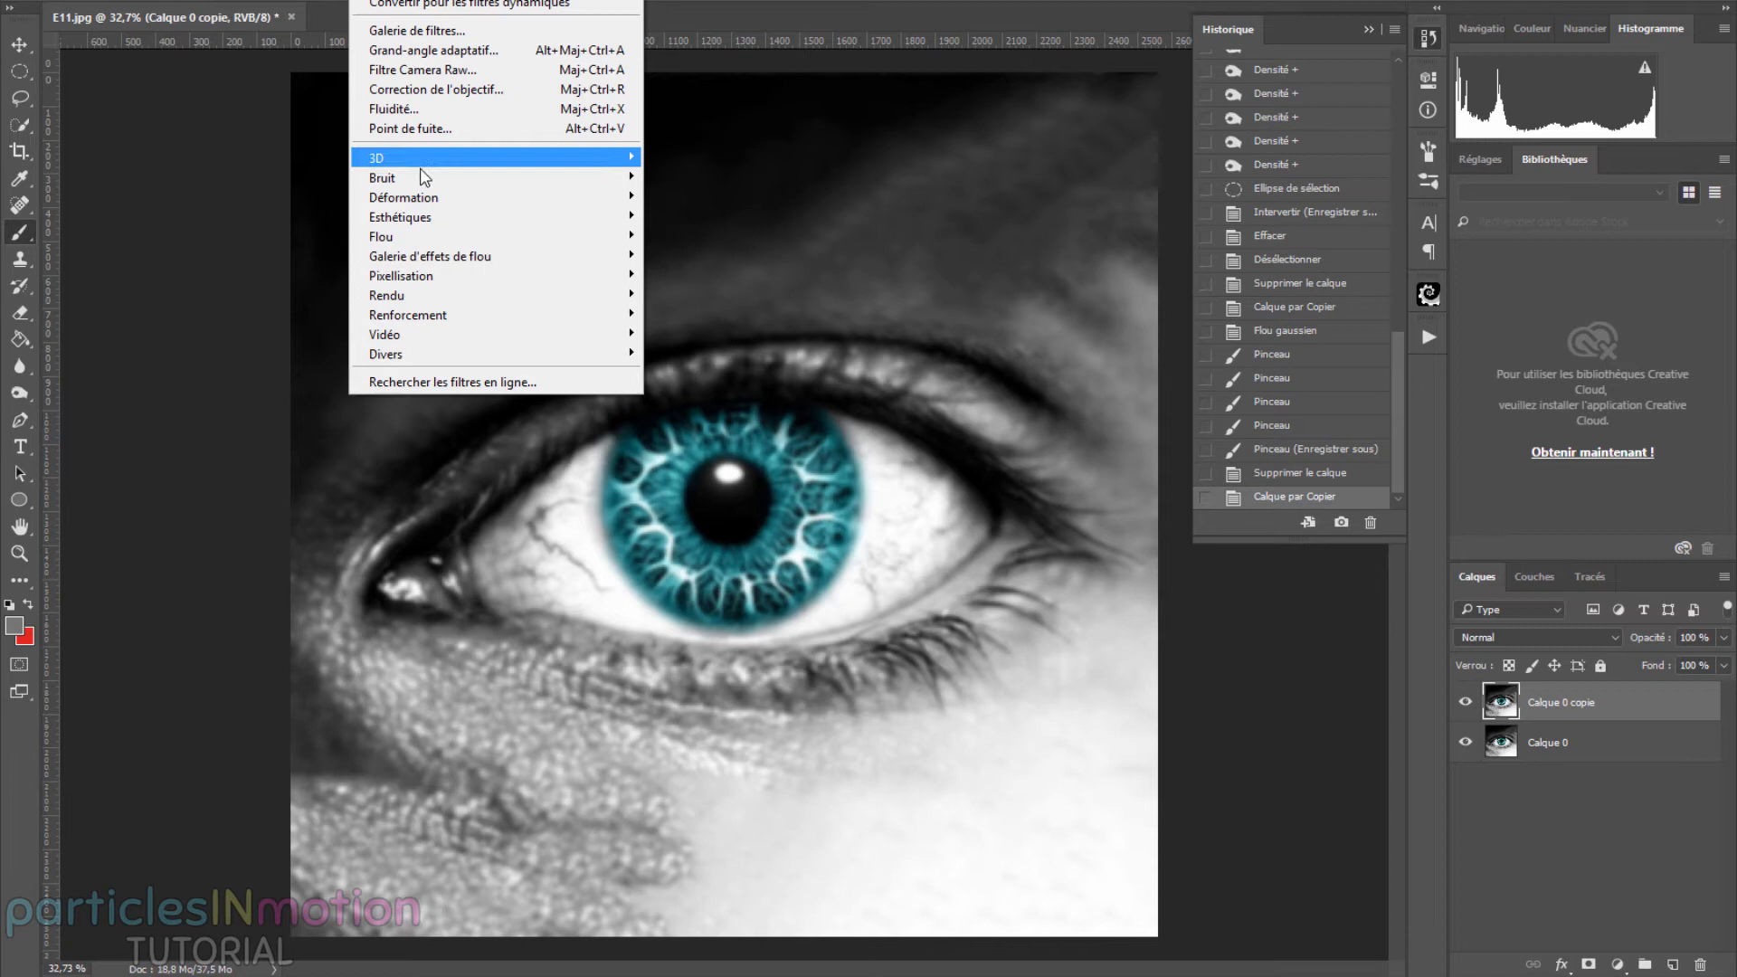
mouse_move(532, 239)
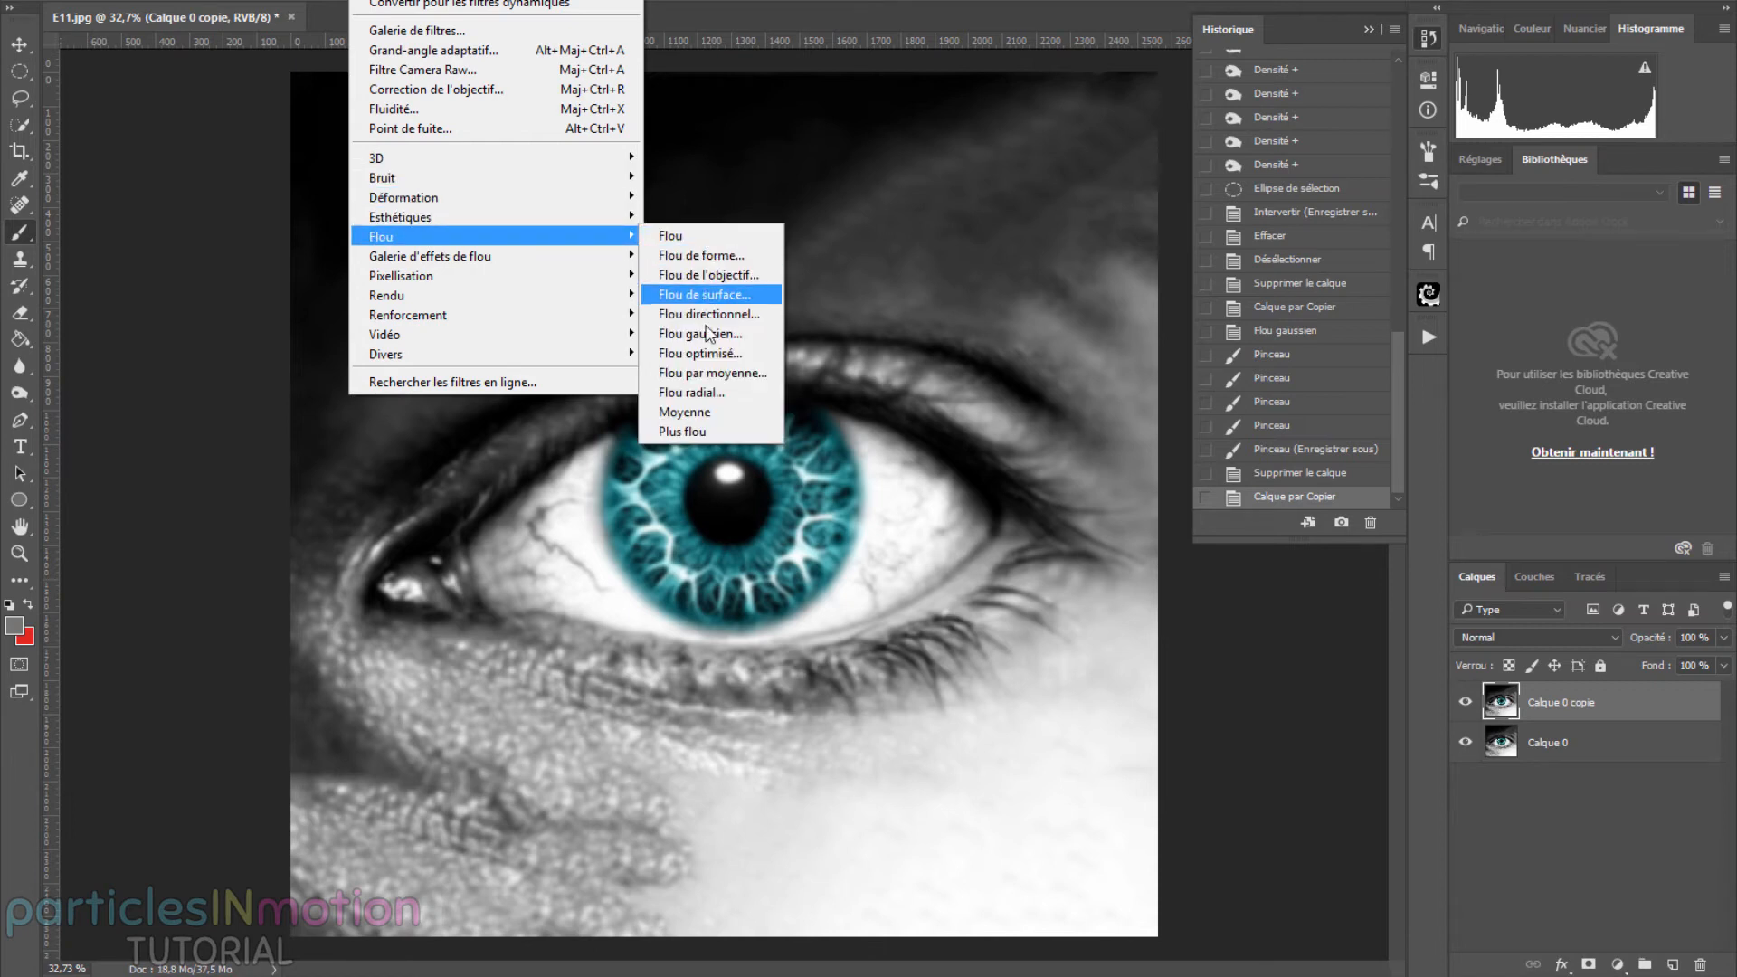
left_click(706, 335)
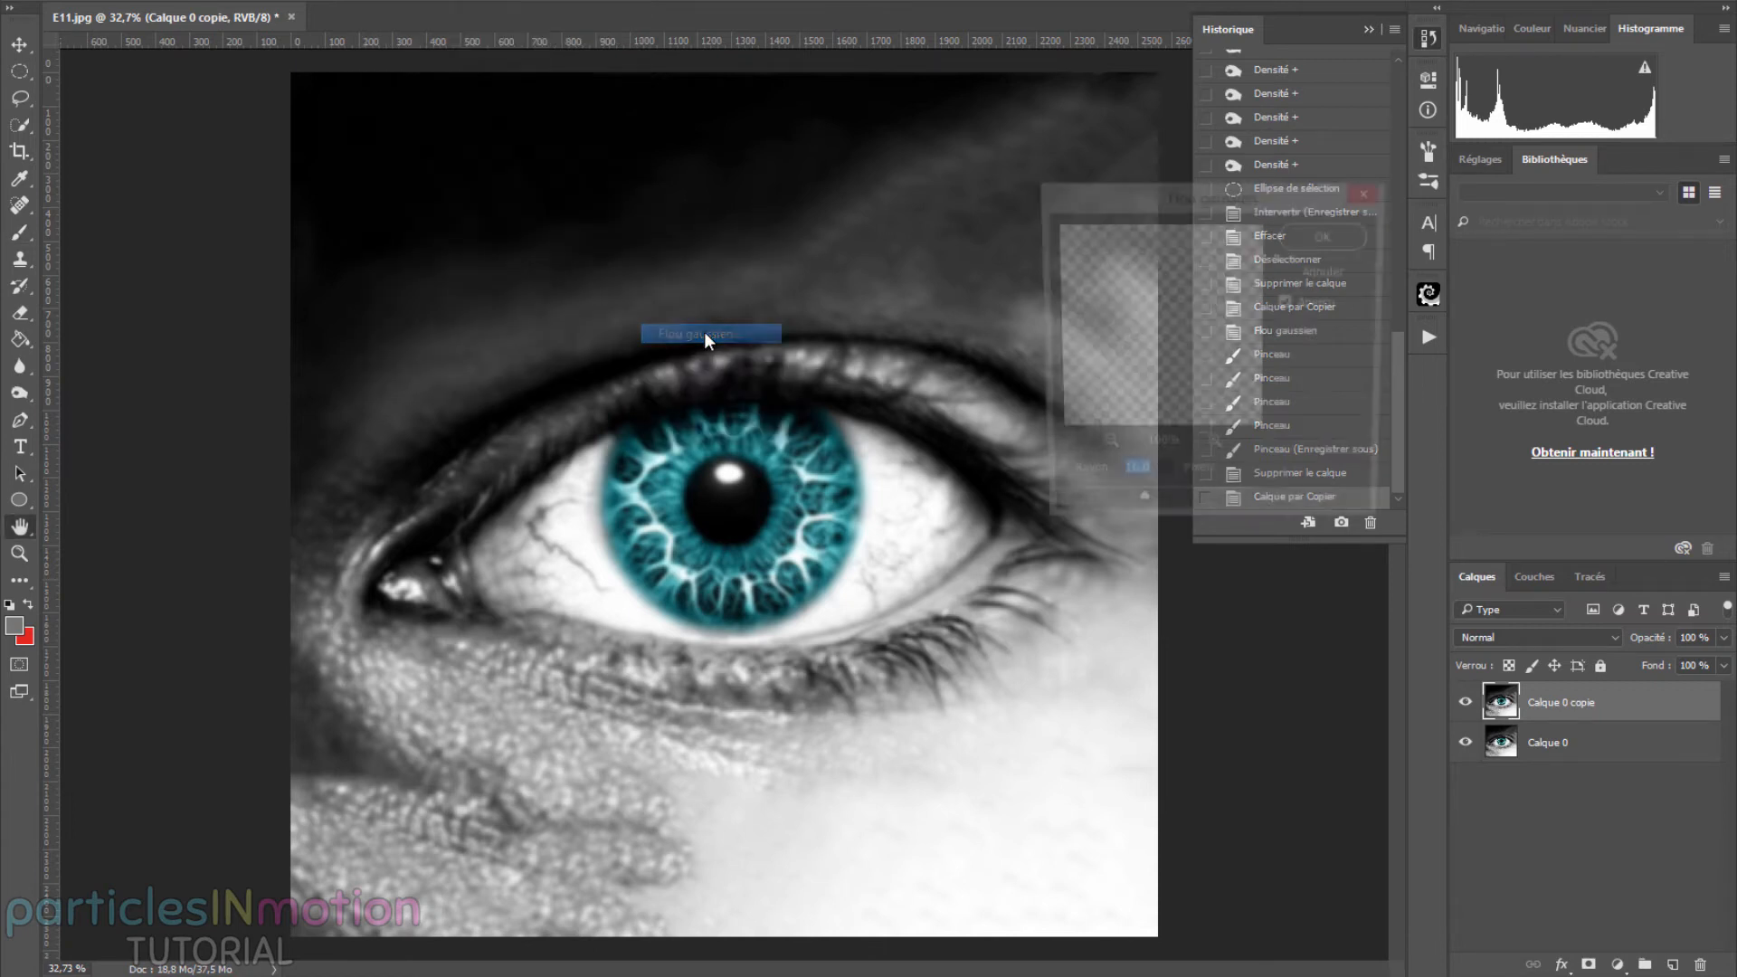
mouse_move(1128, 514)
left_mouse_down()
mouse_move(1201, 512)
mouse_move(1141, 508)
left_mouse_up()
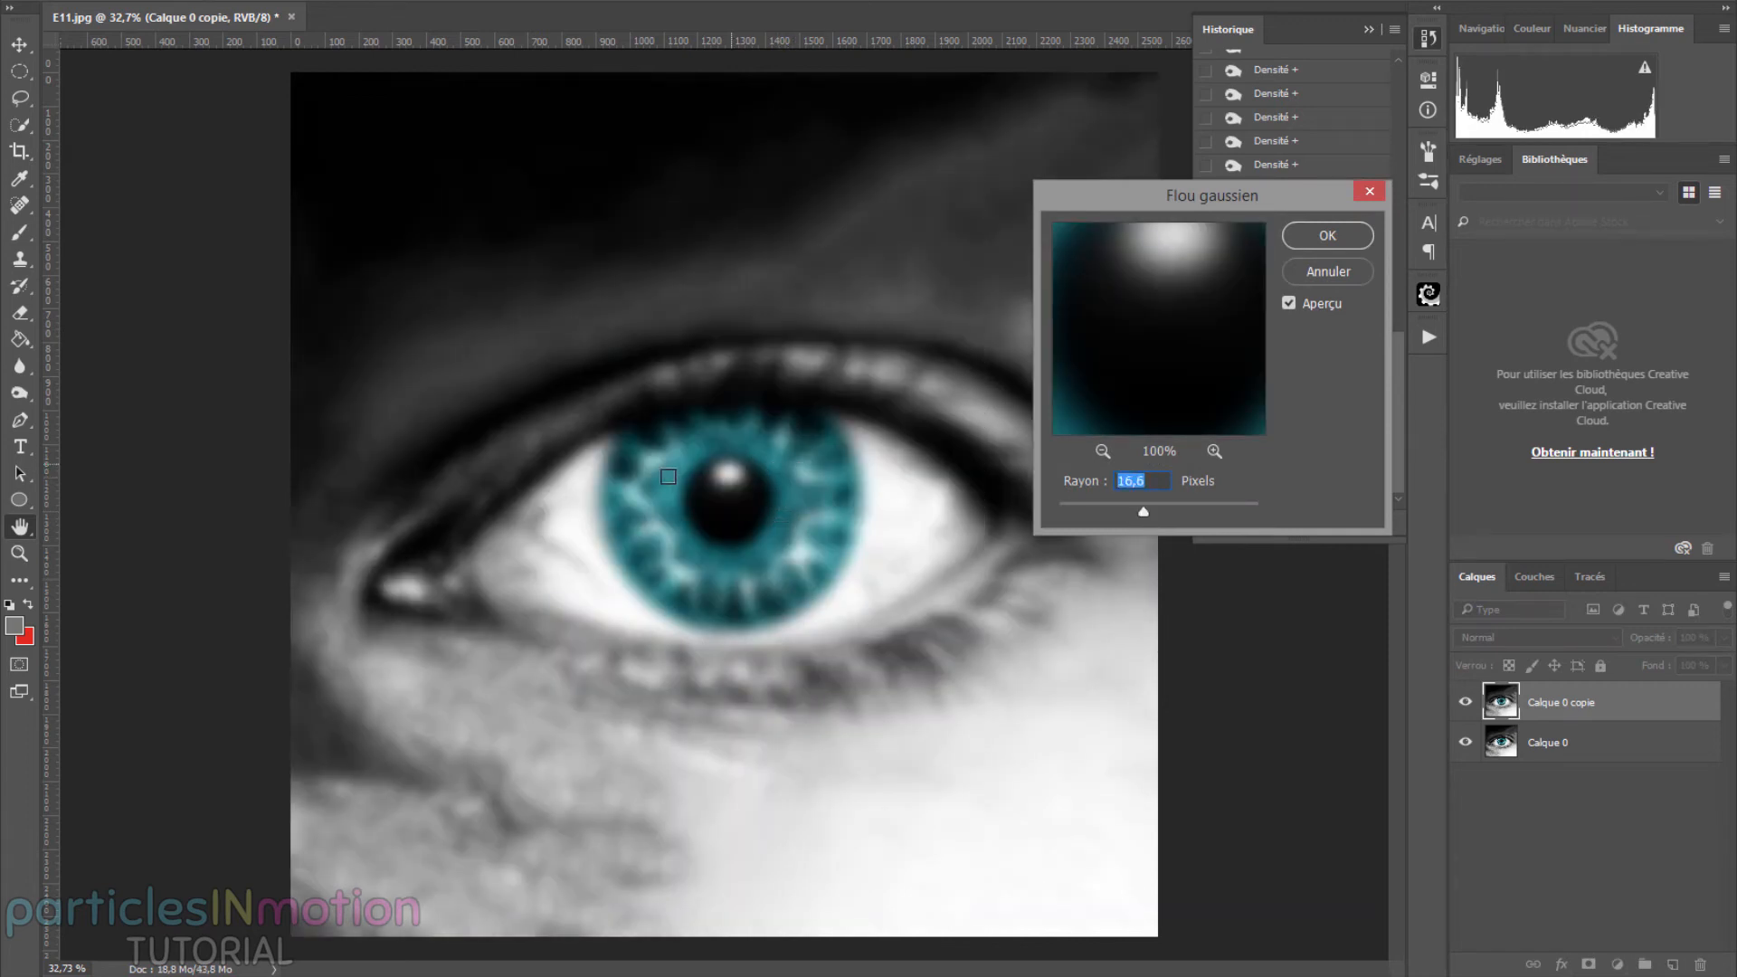
left_click_drag(1144, 511, 1131, 513)
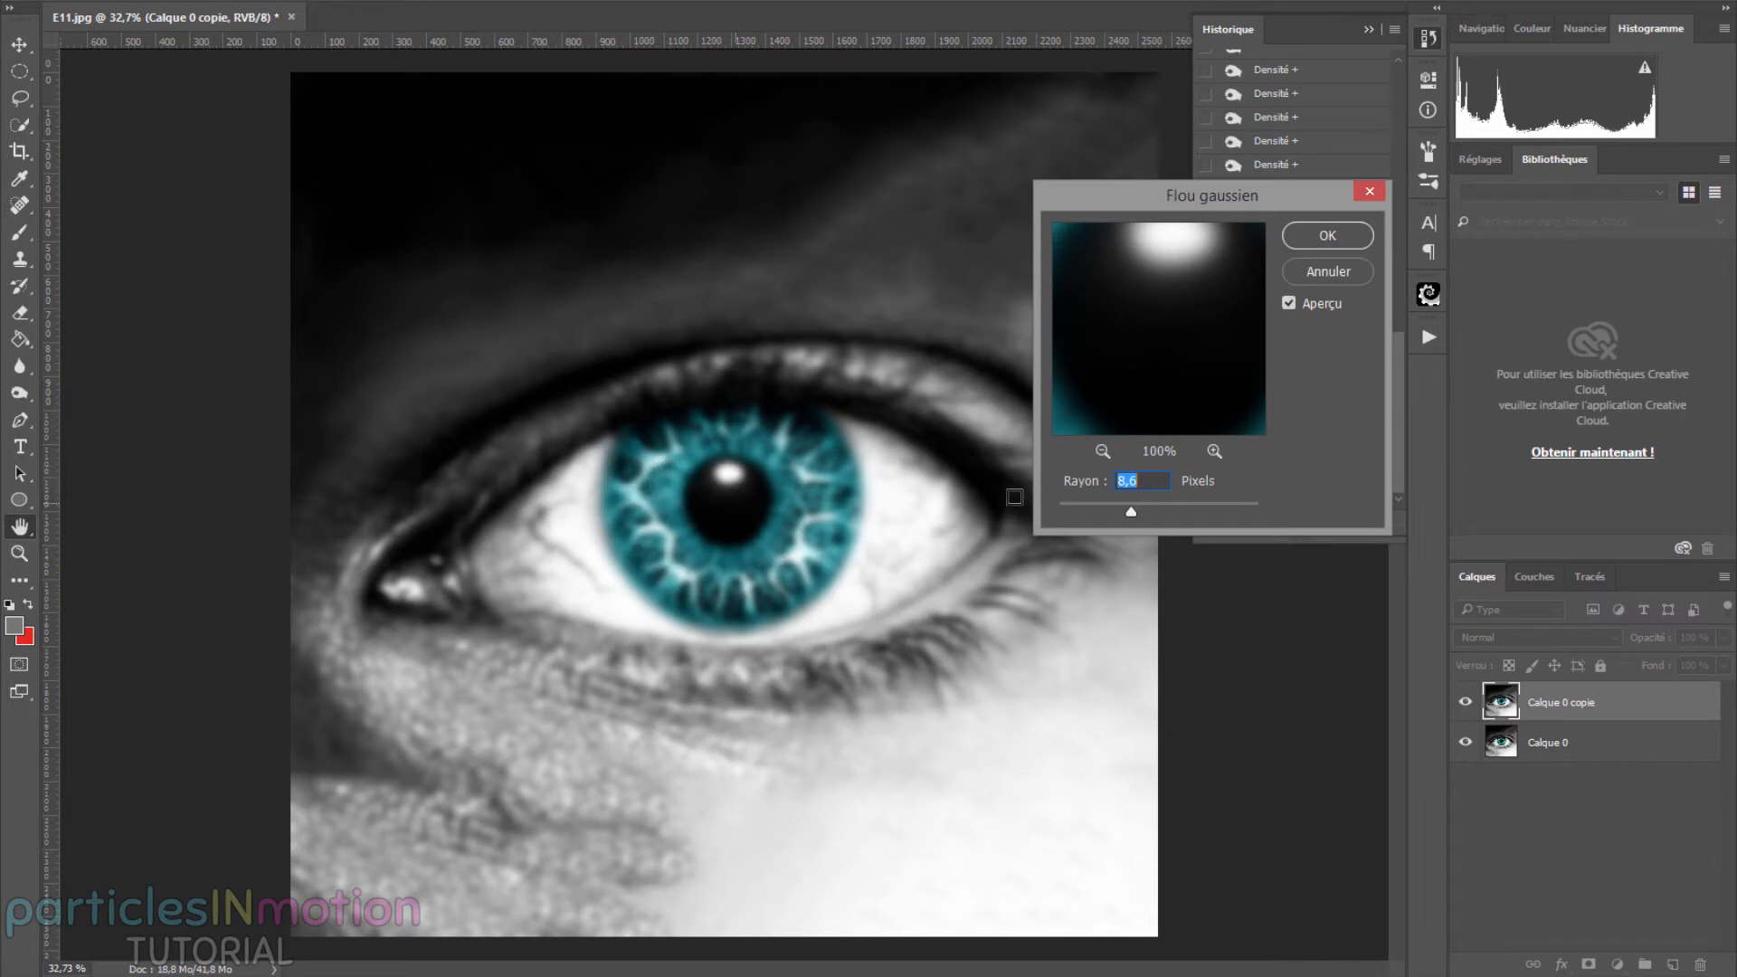
left_click_drag(1141, 511, 1136, 508)
left_click(1327, 237)
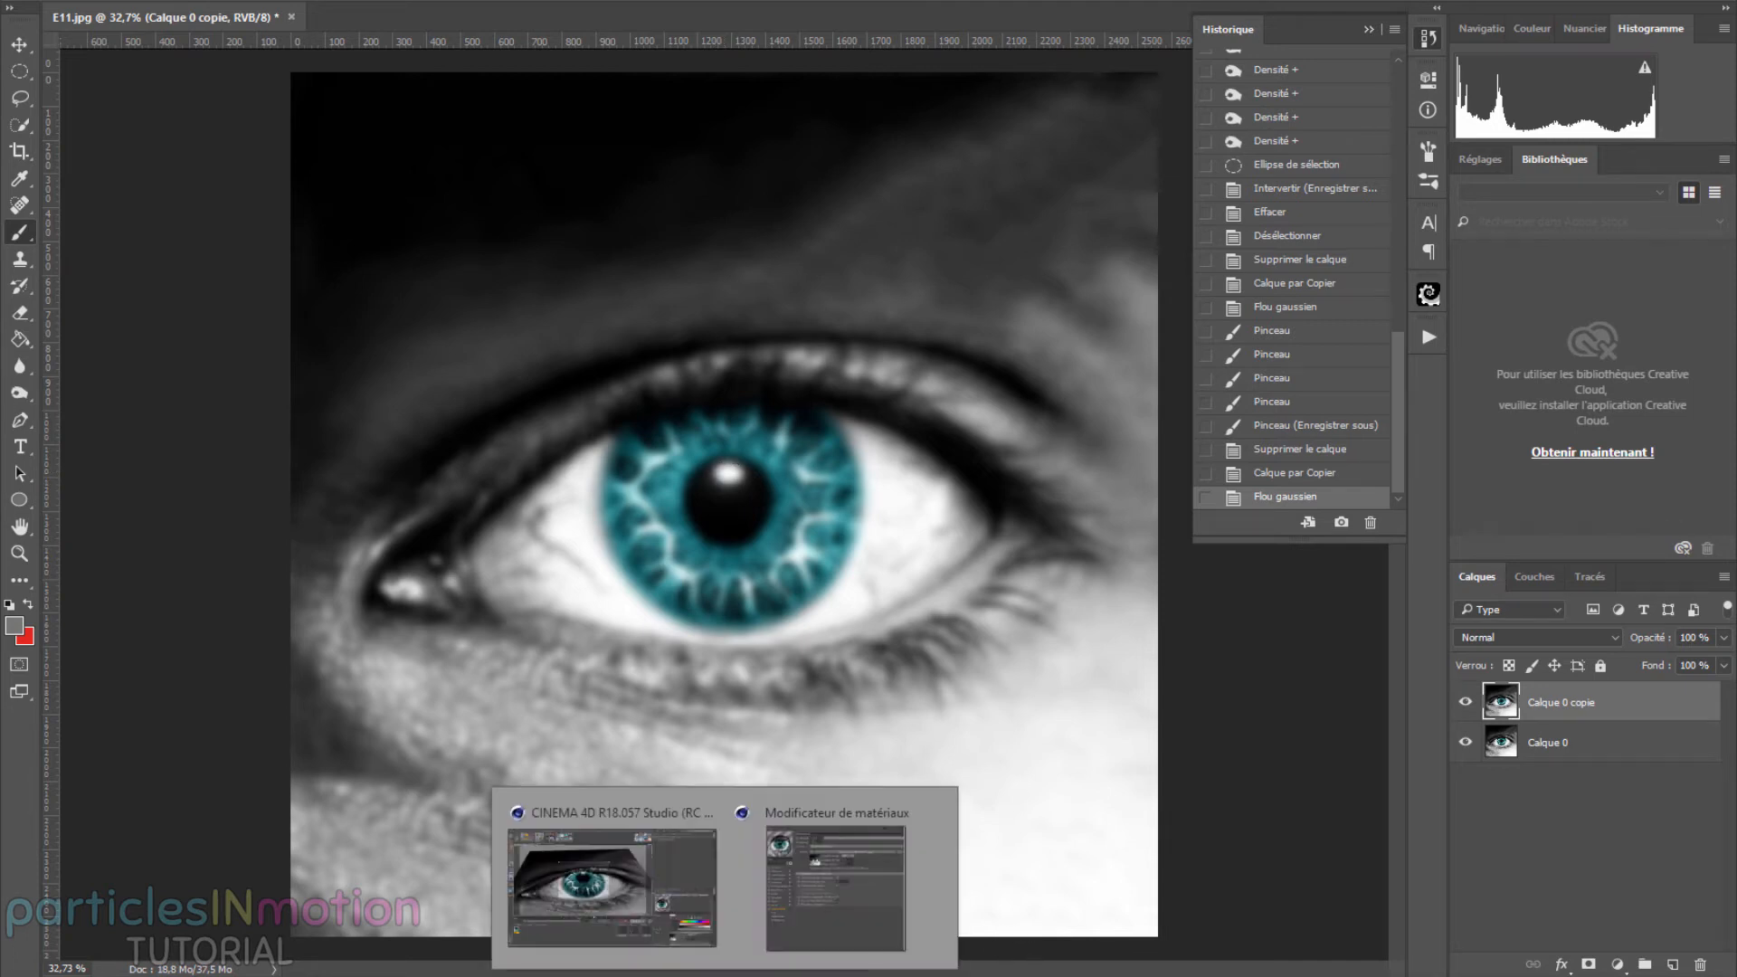
Step: Switch to Cinema 4D to examine the displaced iris in the render region, and return to Photoshop
left_click(610, 919)
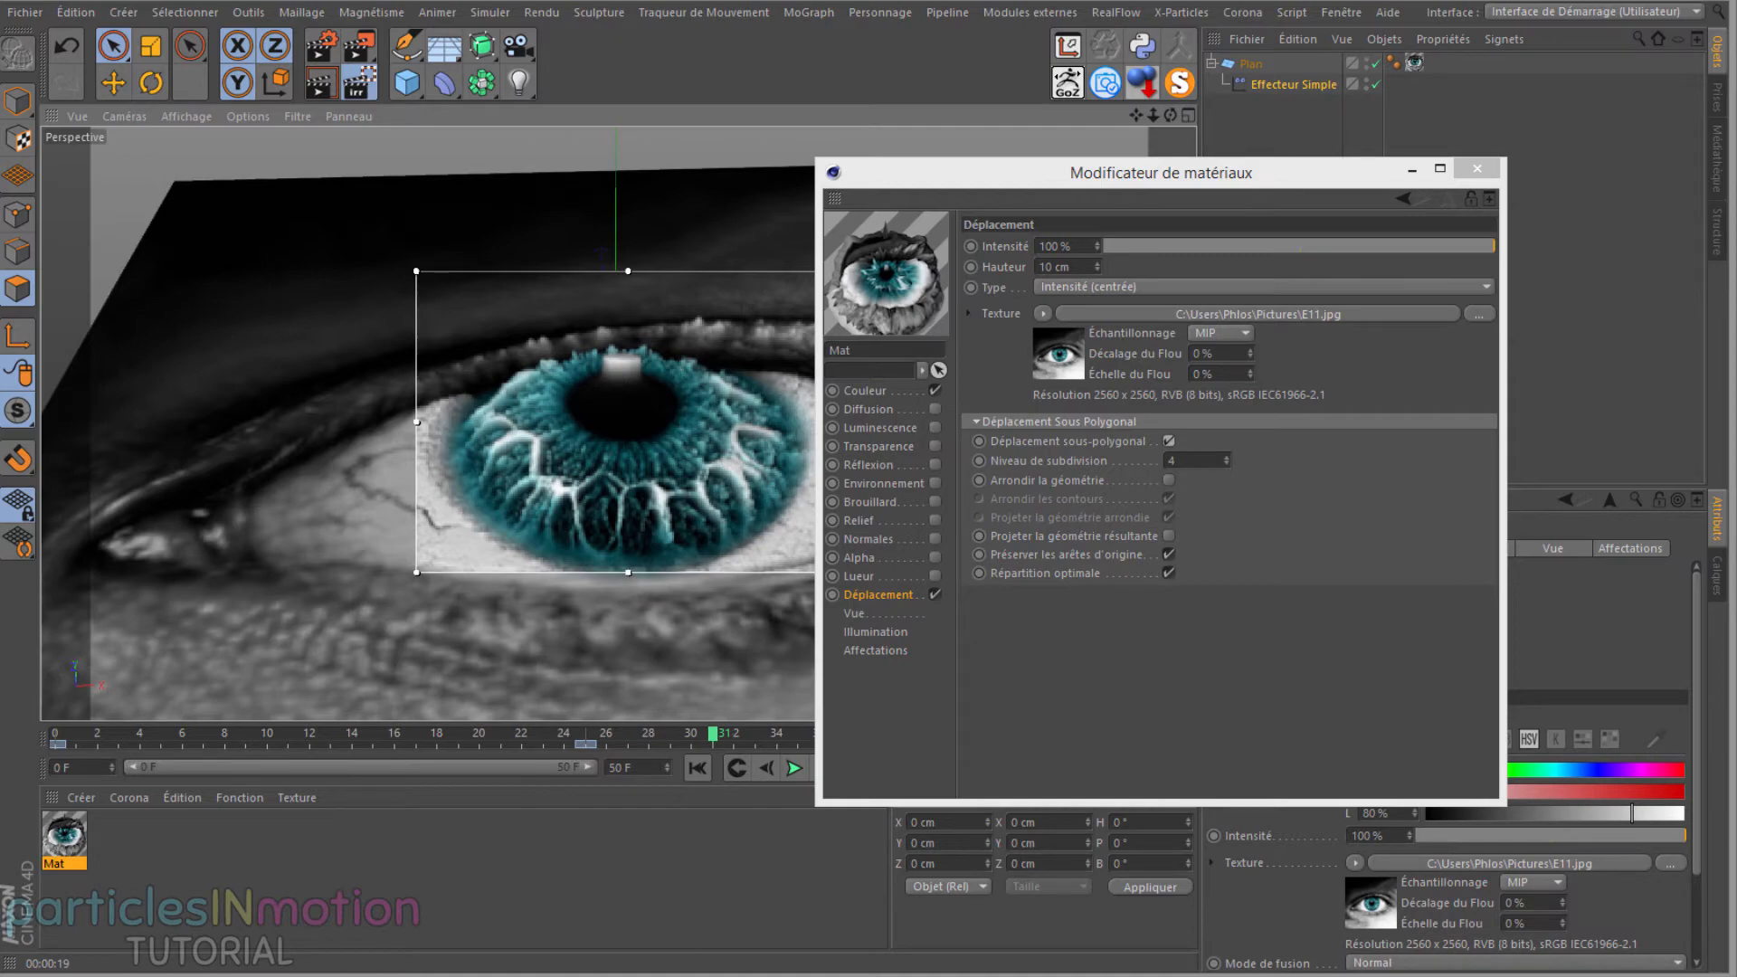
left_click(487, 946)
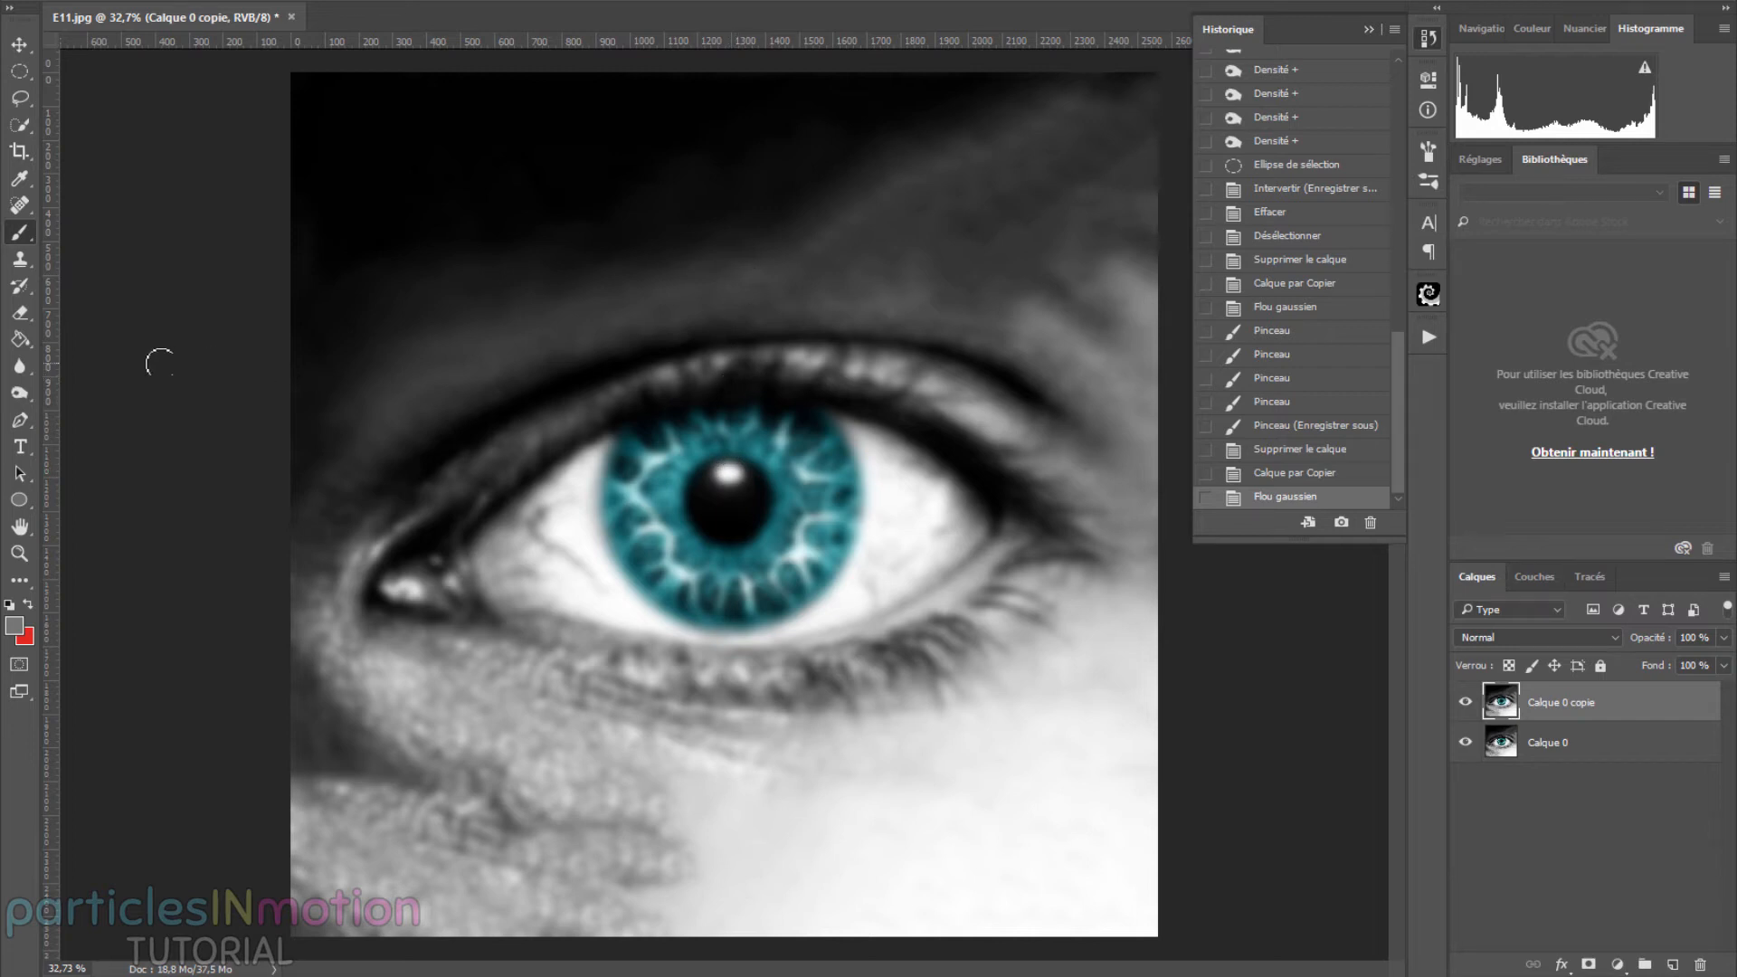
Step: Select the Brush tool and enlarge its soft tip beyond 102 px, with 0 % hardness, for painting over the pupil
right_click(20, 233)
left_click(72, 238)
right_click(733, 494)
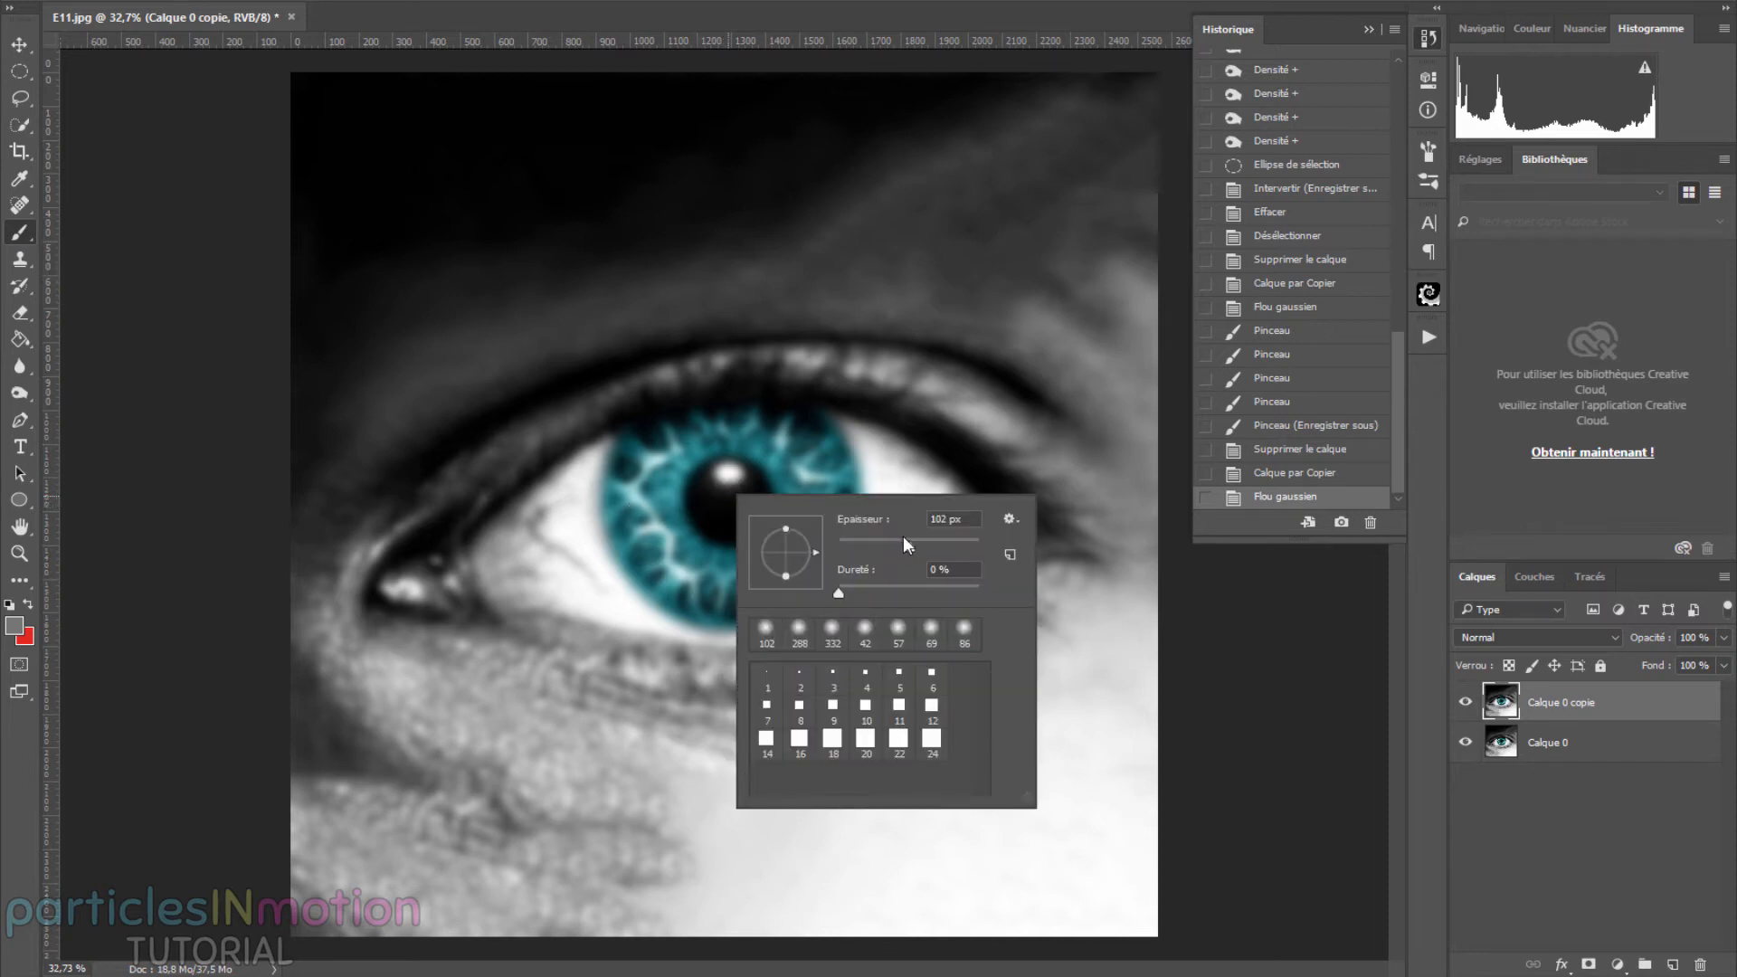
left_click_drag(916, 545, 937, 548)
left_click_drag(943, 548, 953, 549)
key("Return")
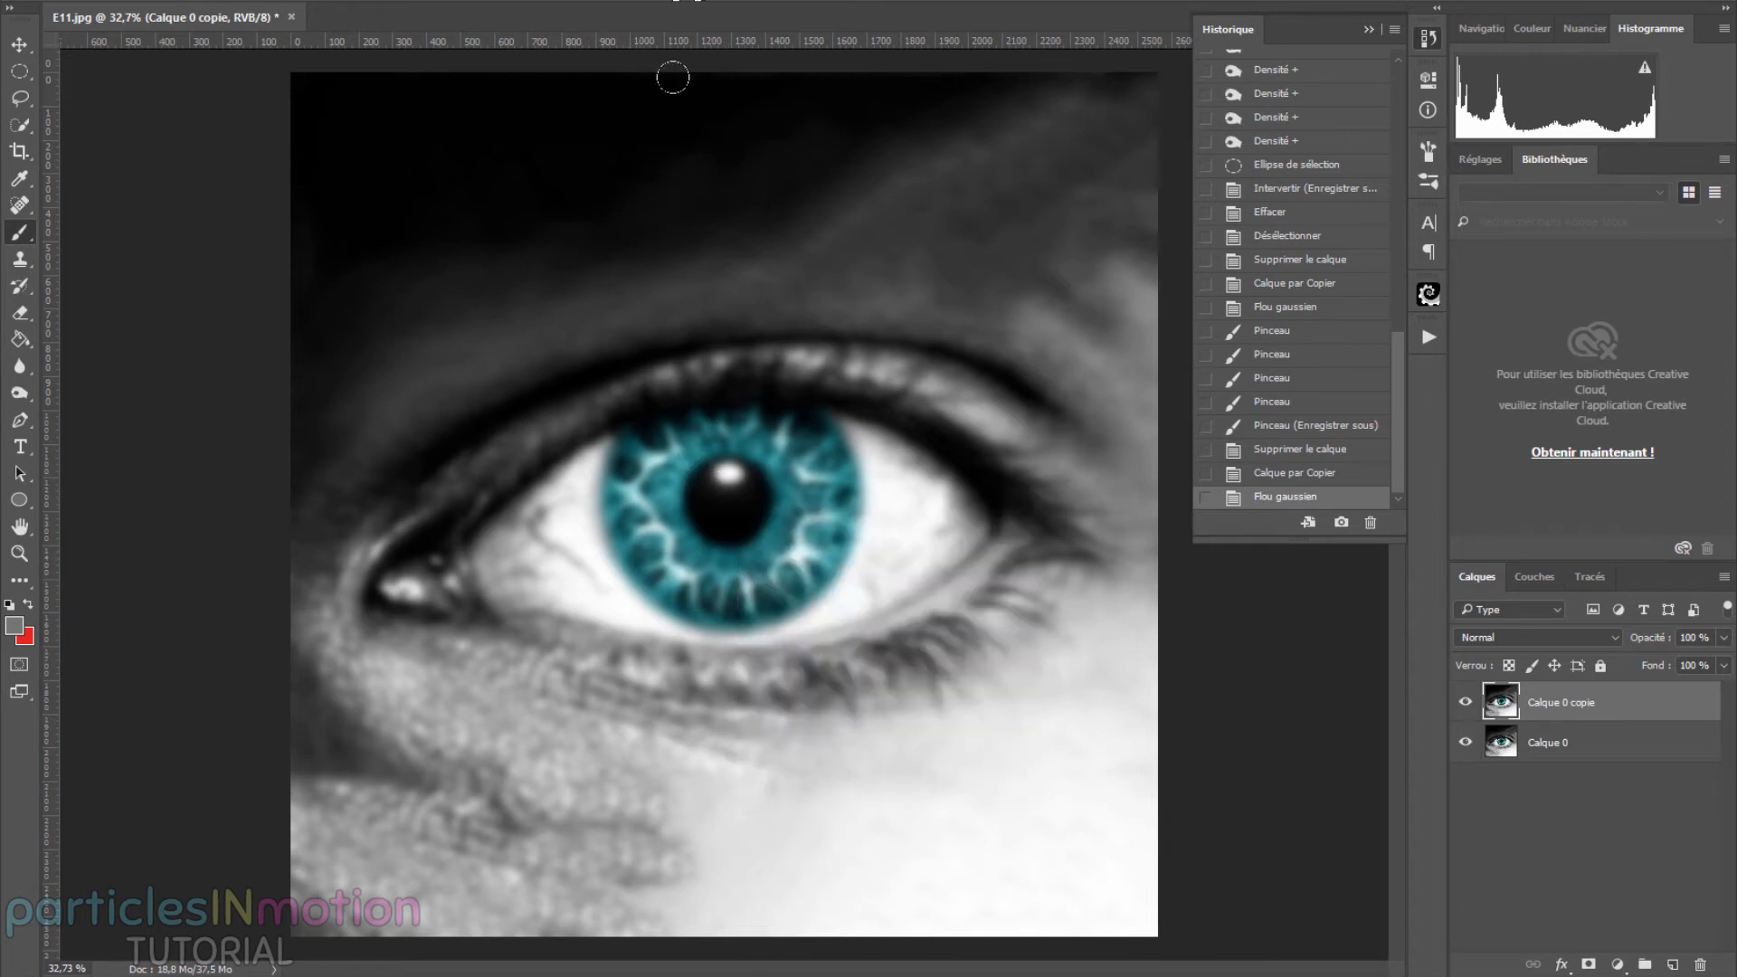
Step: Set the foreground colour to grey 666666 and paint over the dark pupil on the layer Calque 0 copie
left_click(13, 625)
type("666666")
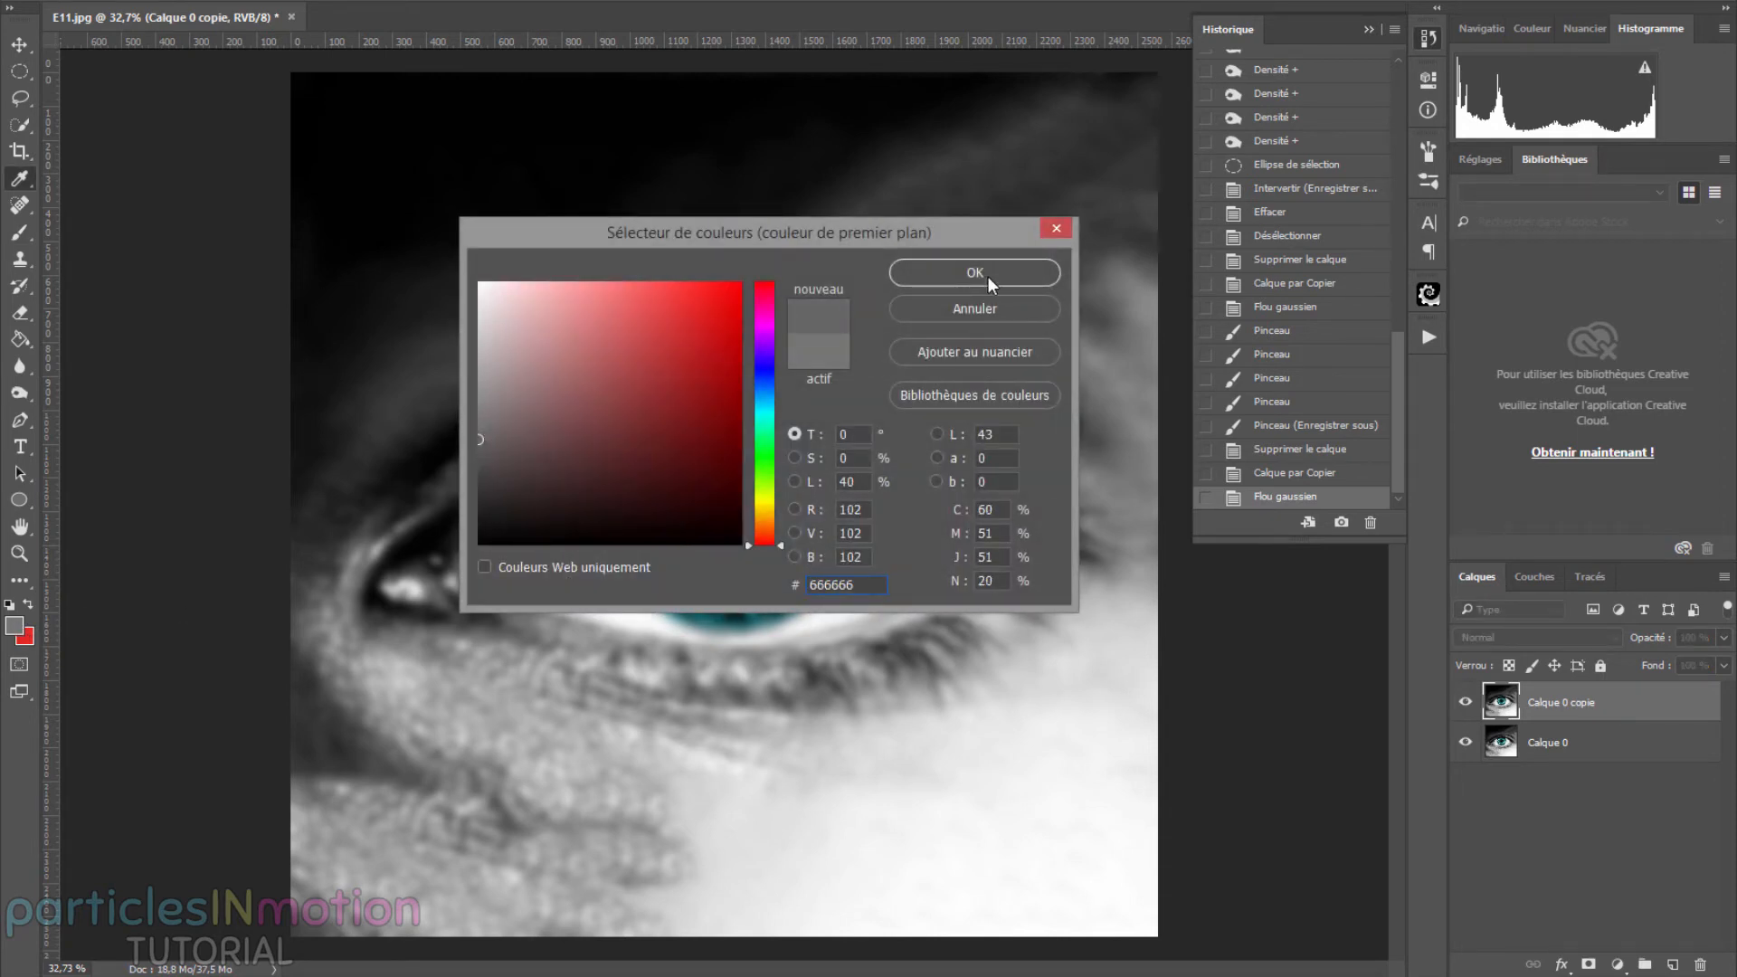
left_click(989, 283)
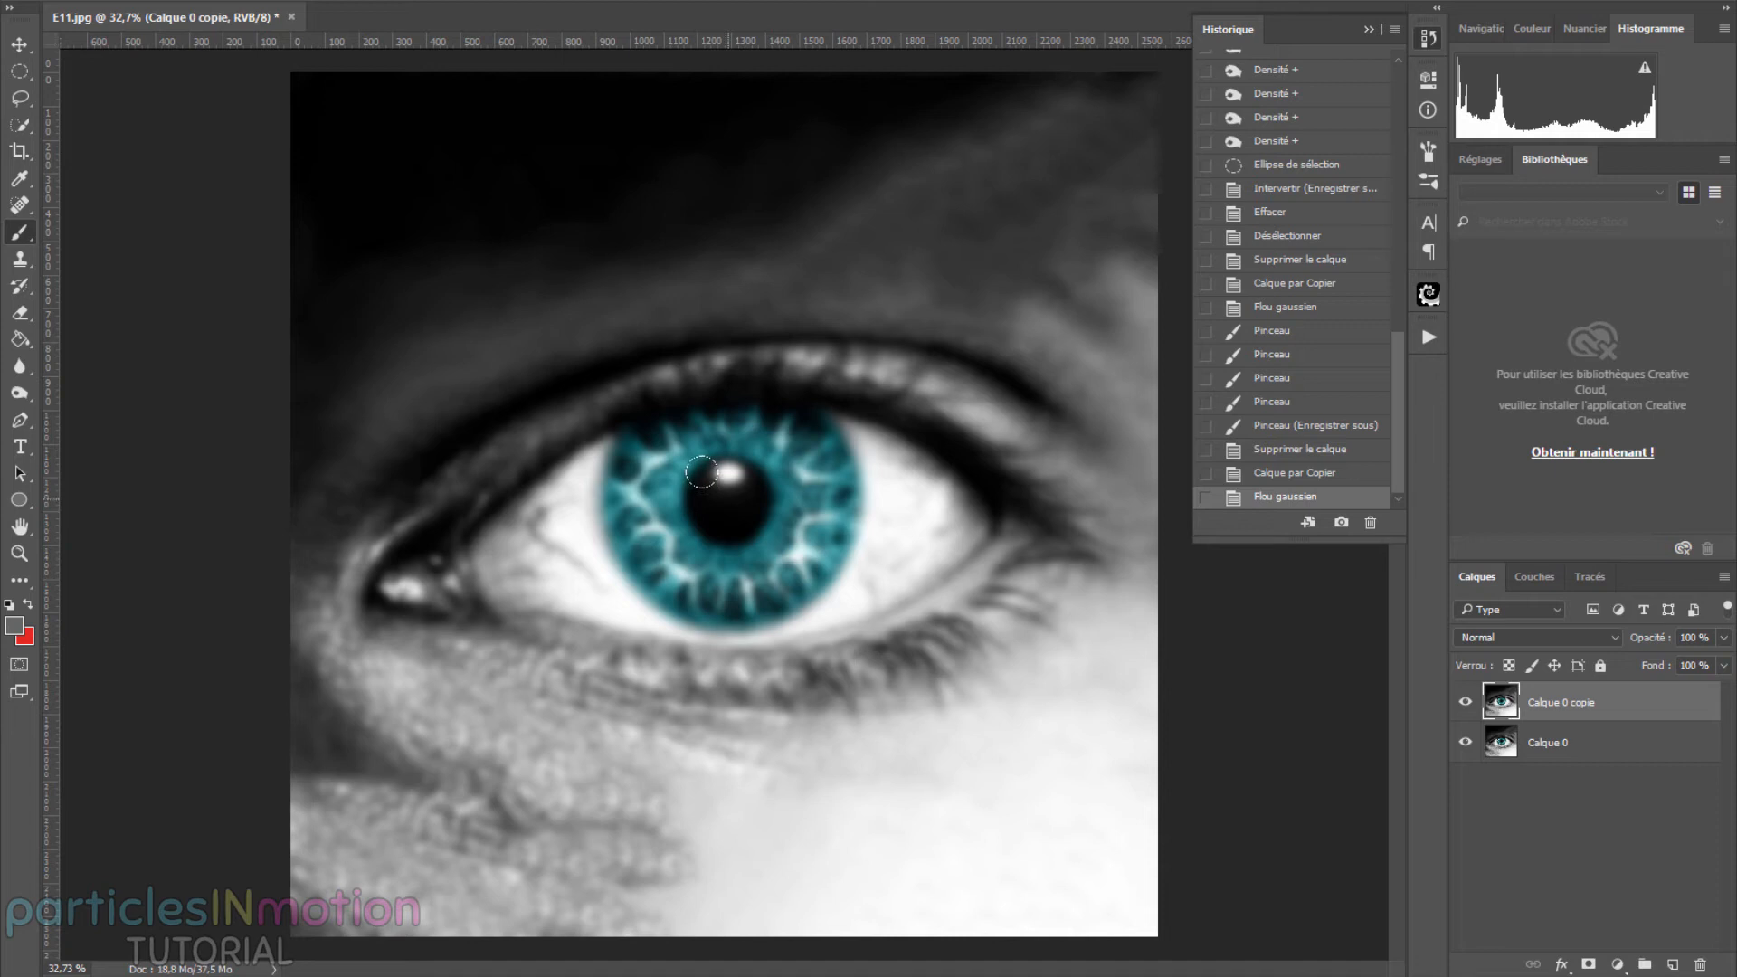
left_click_drag(701, 473, 700, 471)
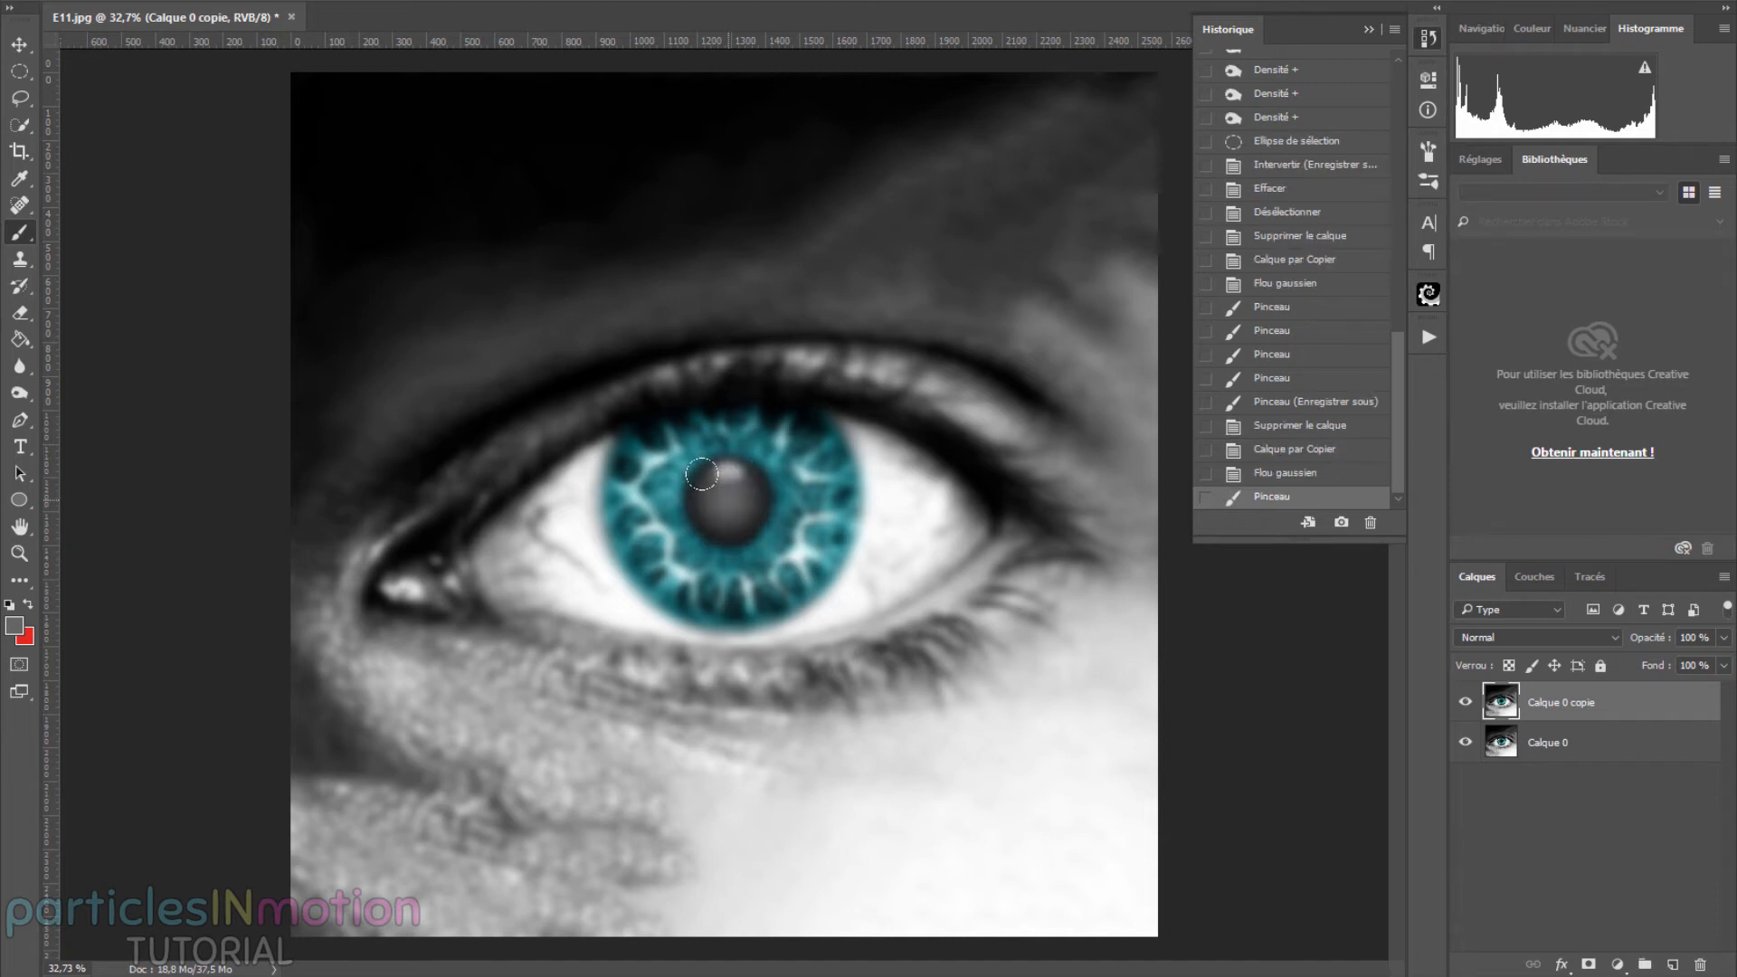
Step: Reduce the soft brush's size and paint grey over the bright highlight in the upper part of the pupil
scroll(678, 448, "up", 3, "alt")
scroll(677, 446, "up", 4, "alt")
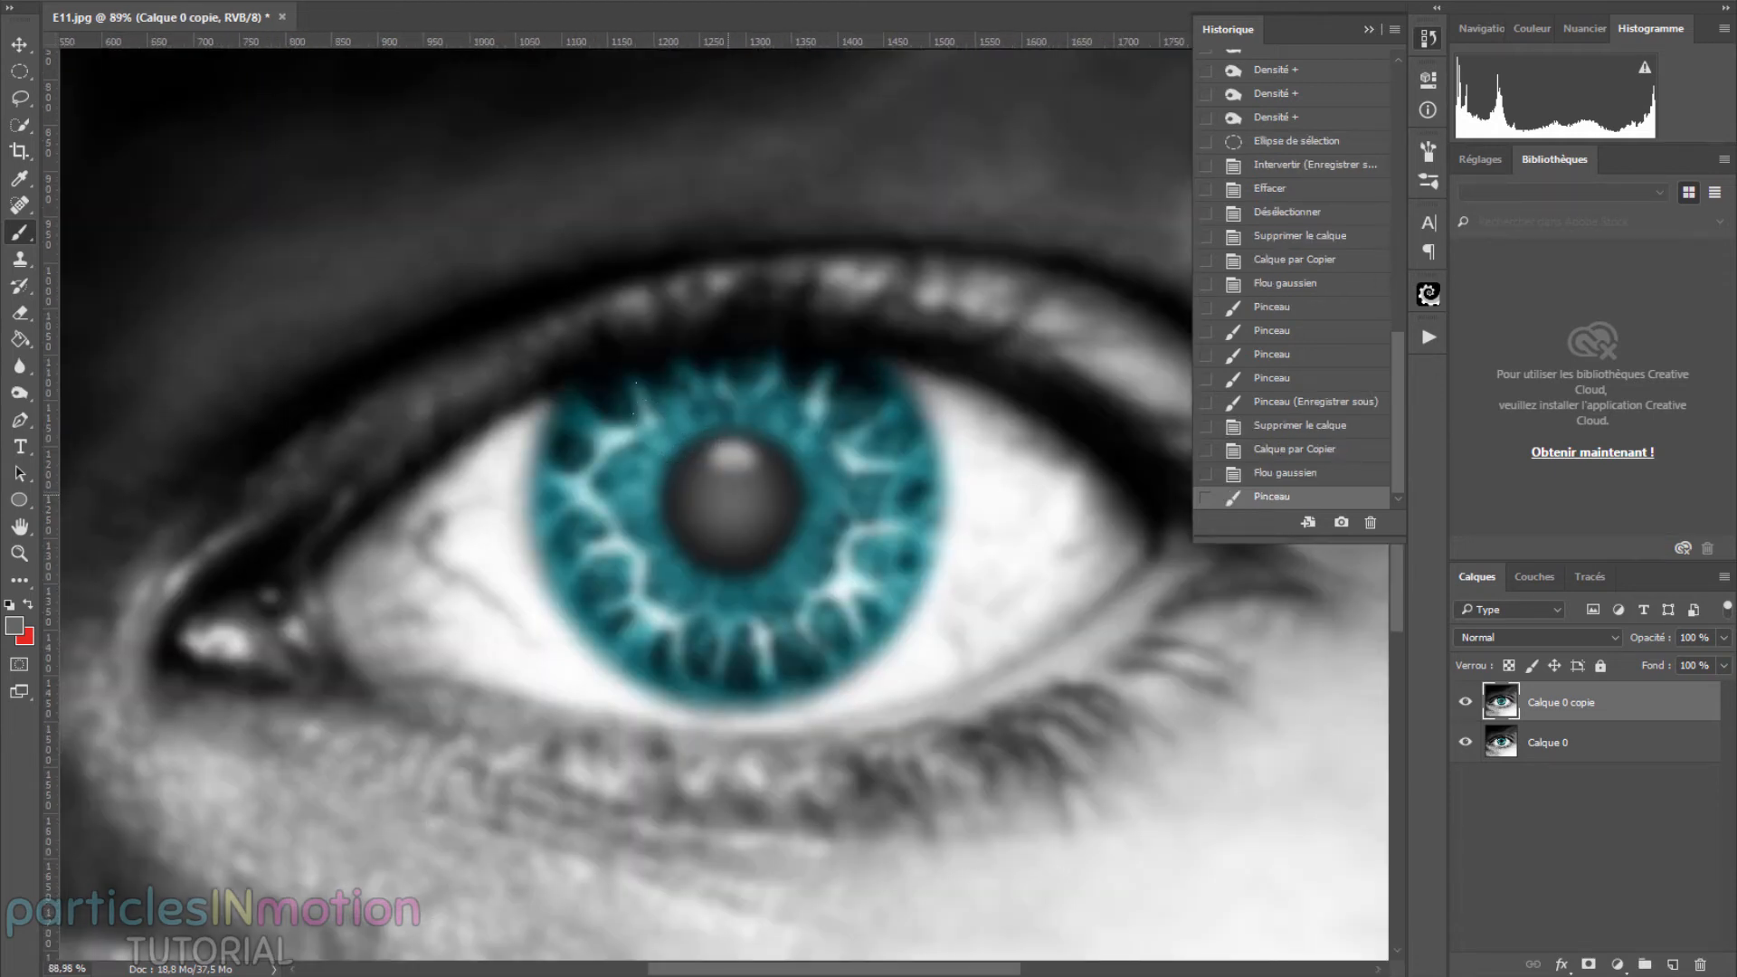
right_click(914, 529)
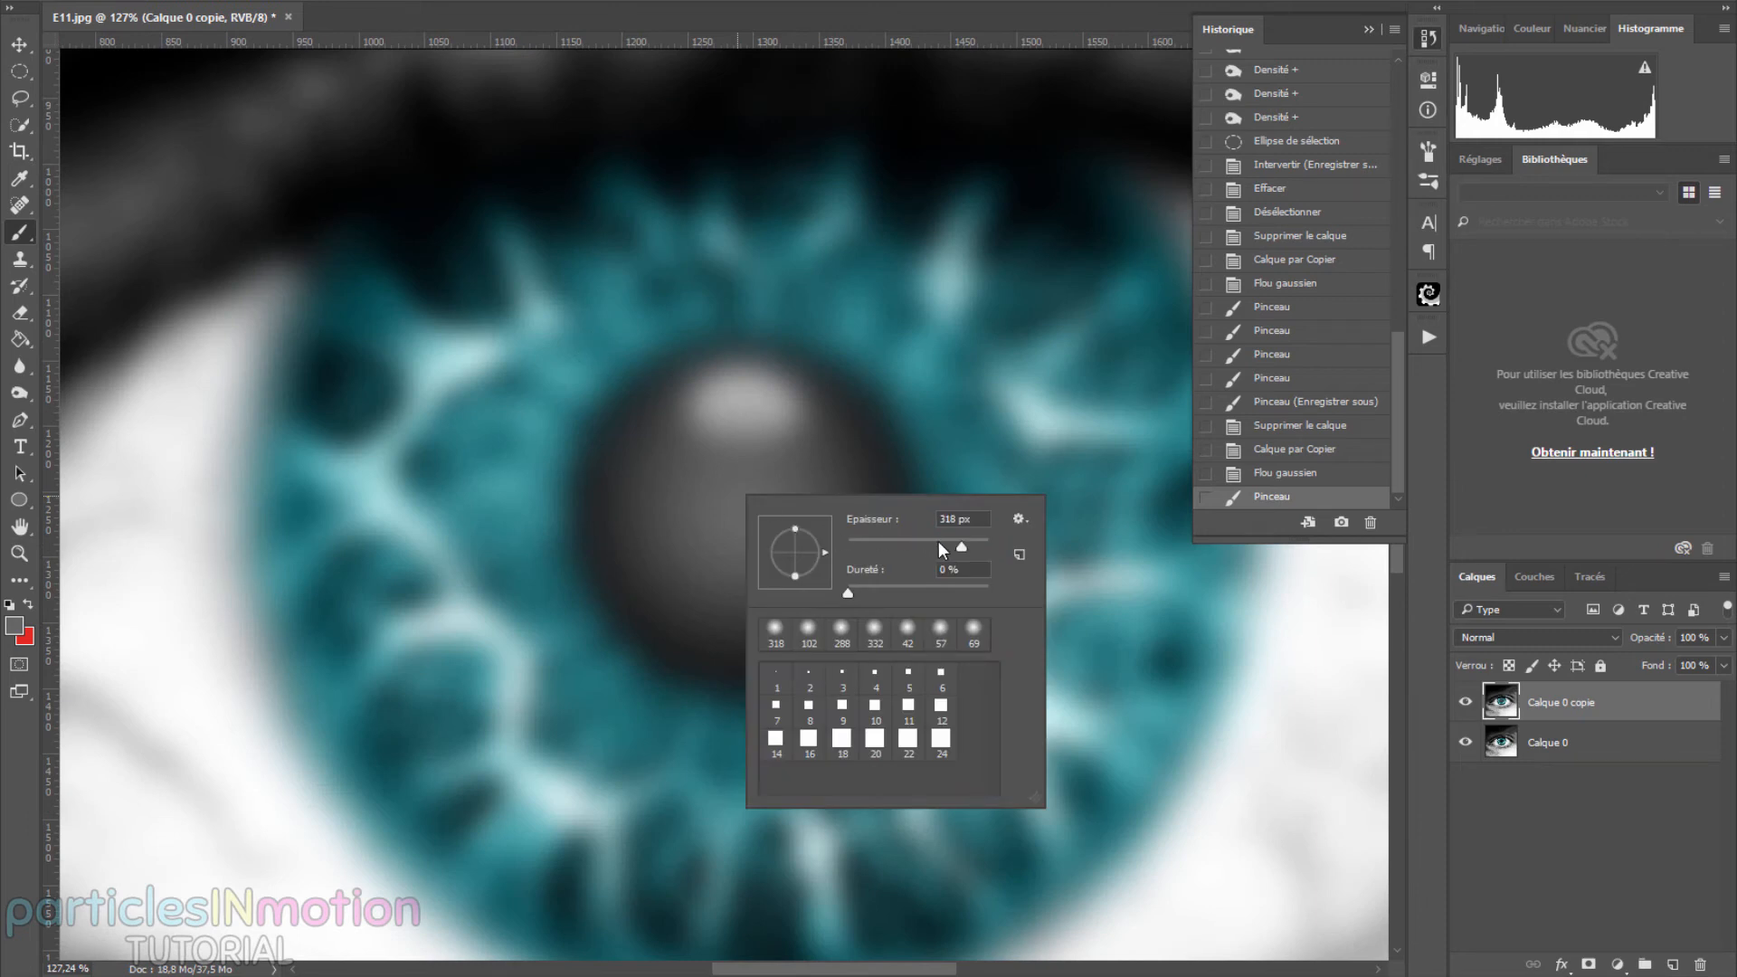
left_click_drag(899, 539, 890, 538)
mouse_move(768, 411)
left_mouse_down()
mouse_move(727, 395)
mouse_move(706, 418)
mouse_move(758, 379)
mouse_move(692, 375)
mouse_move(763, 392)
mouse_move(688, 402)
left_mouse_up()
scroll(665, 425, "down", 3, "alt")
scroll(668, 442, "down", 3, "alt")
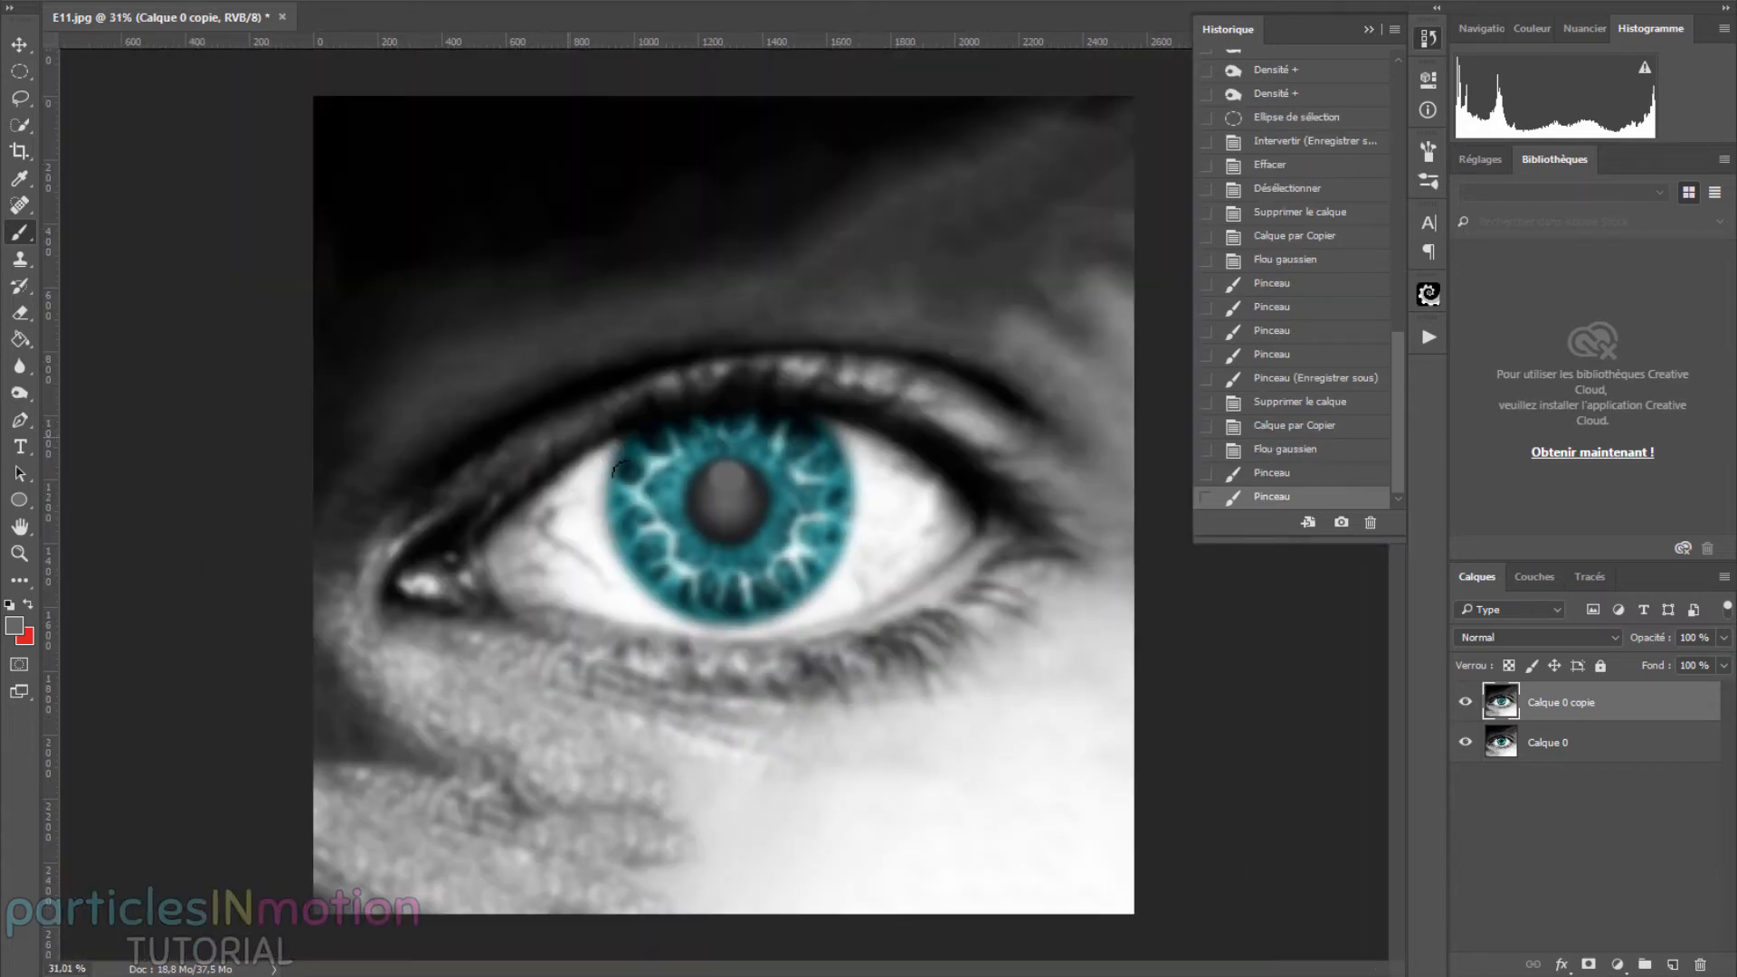
scroll(652, 471, "up", 1, "alt")
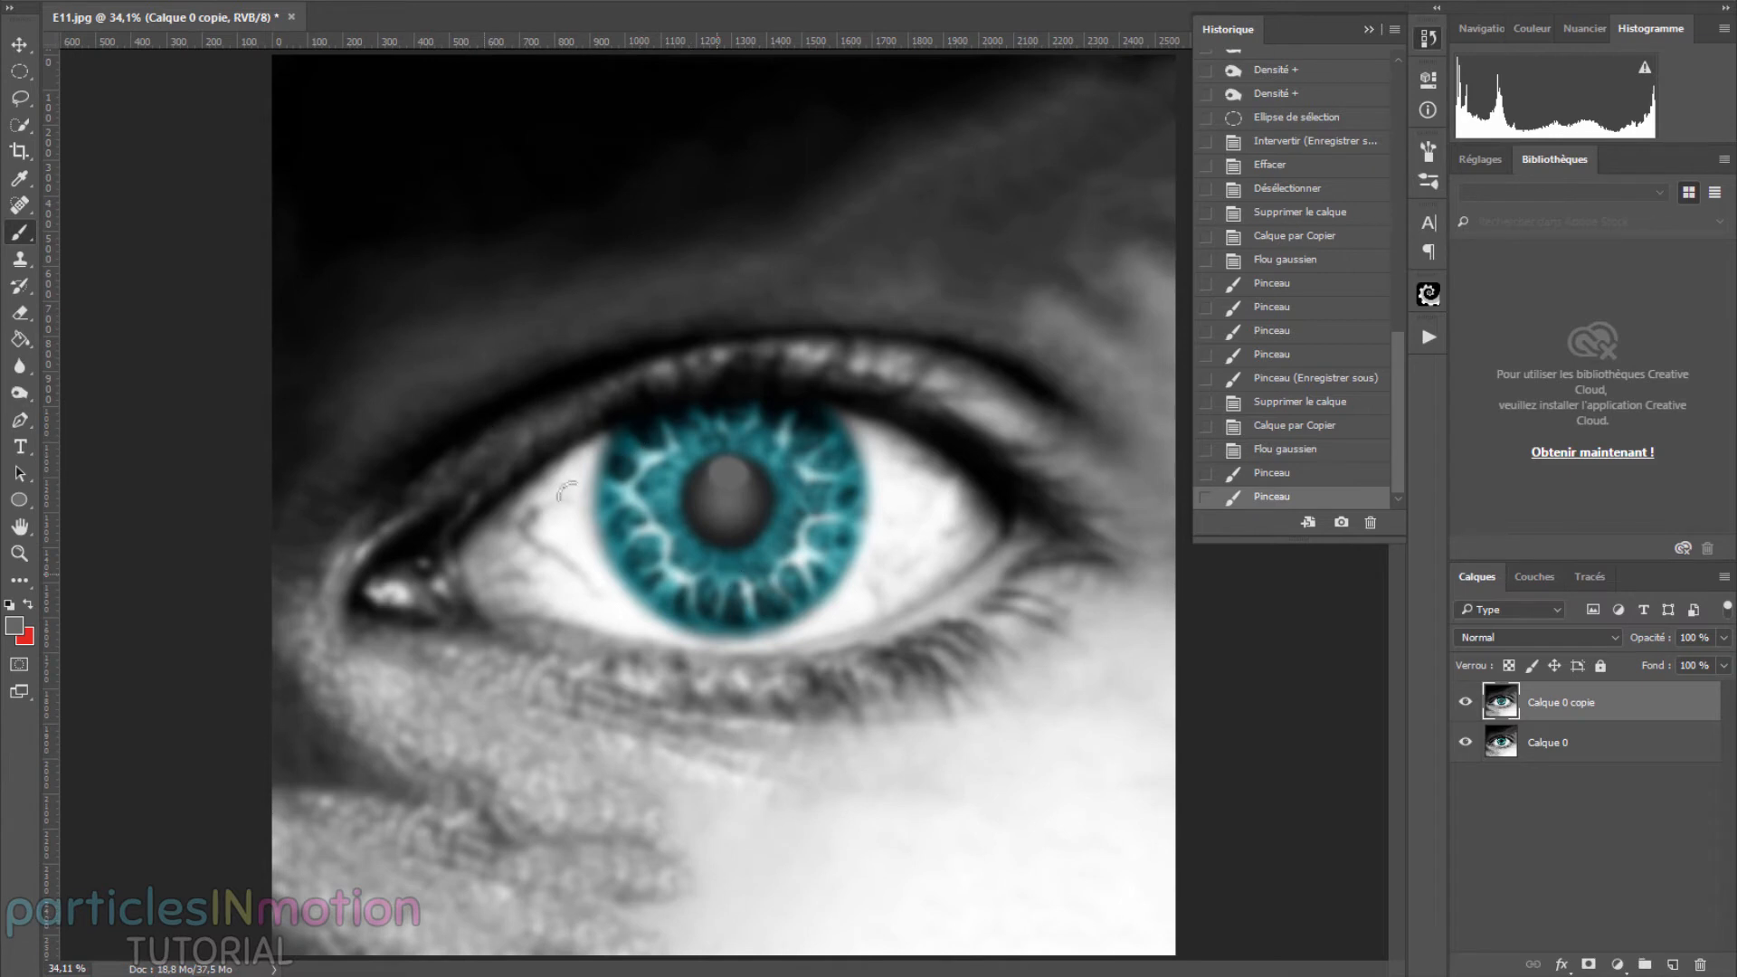
scroll(496, 625, "down", 1, "alt")
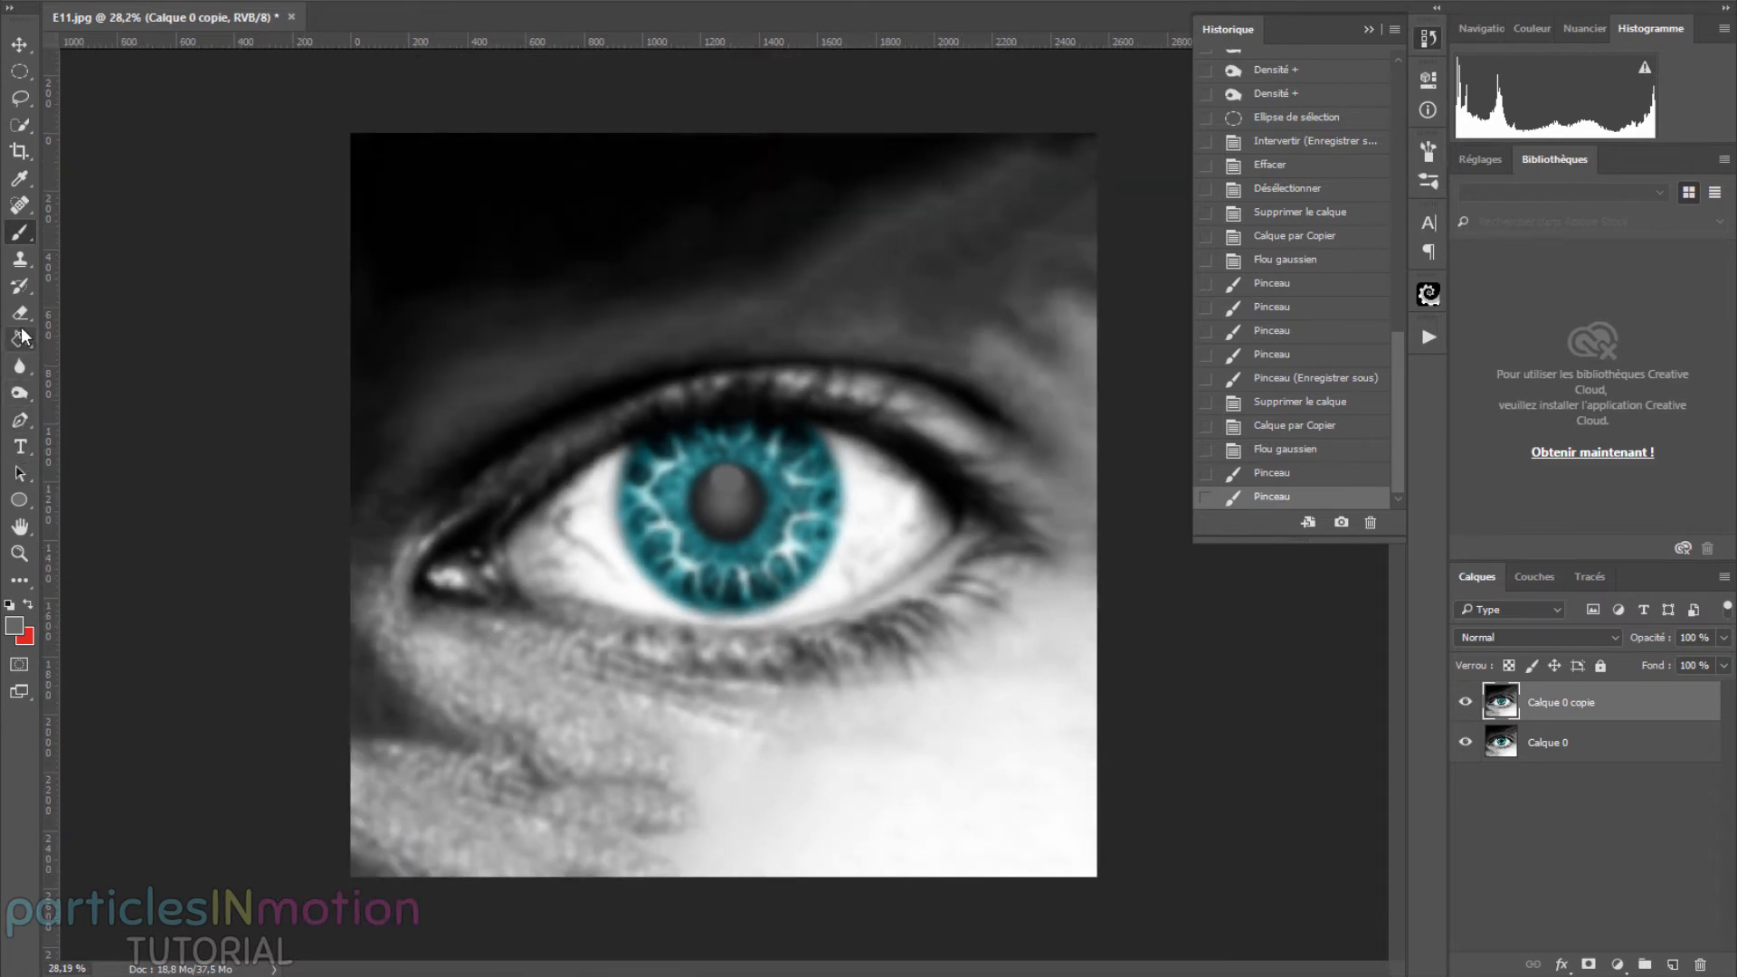
Step: Save the retouched image as the JPEG E11_blur.jpg in the Images folder, replacing the existing file
left_click(56, 1)
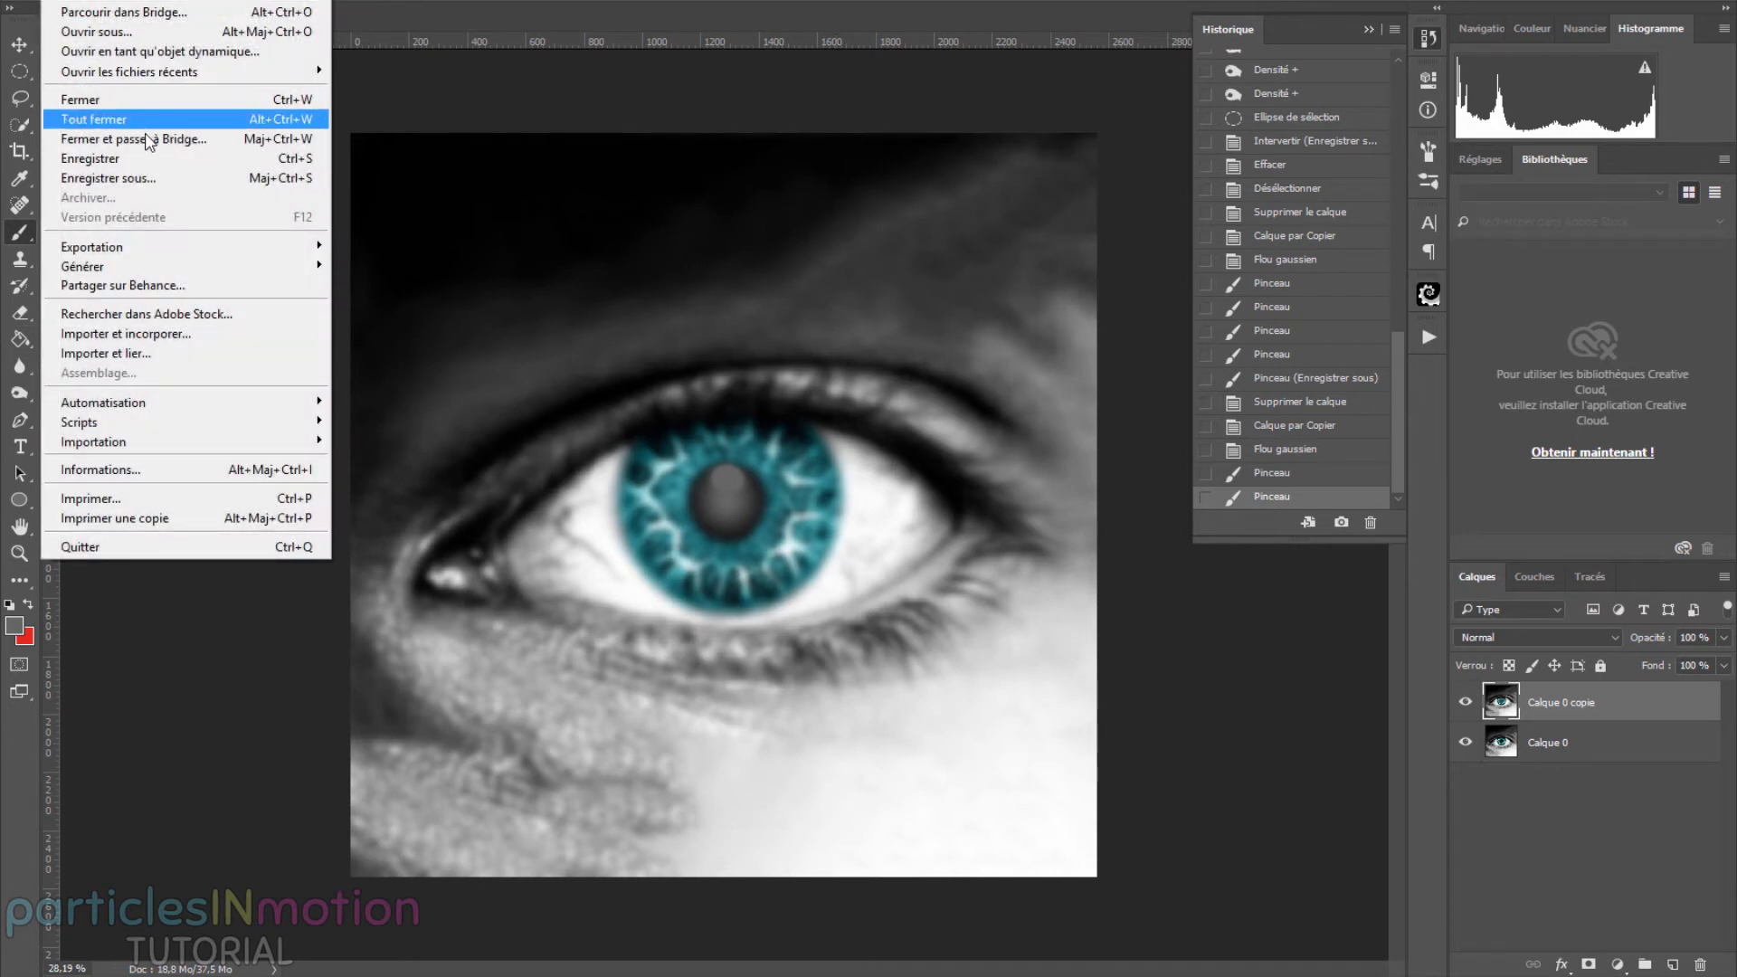
left_click(150, 179)
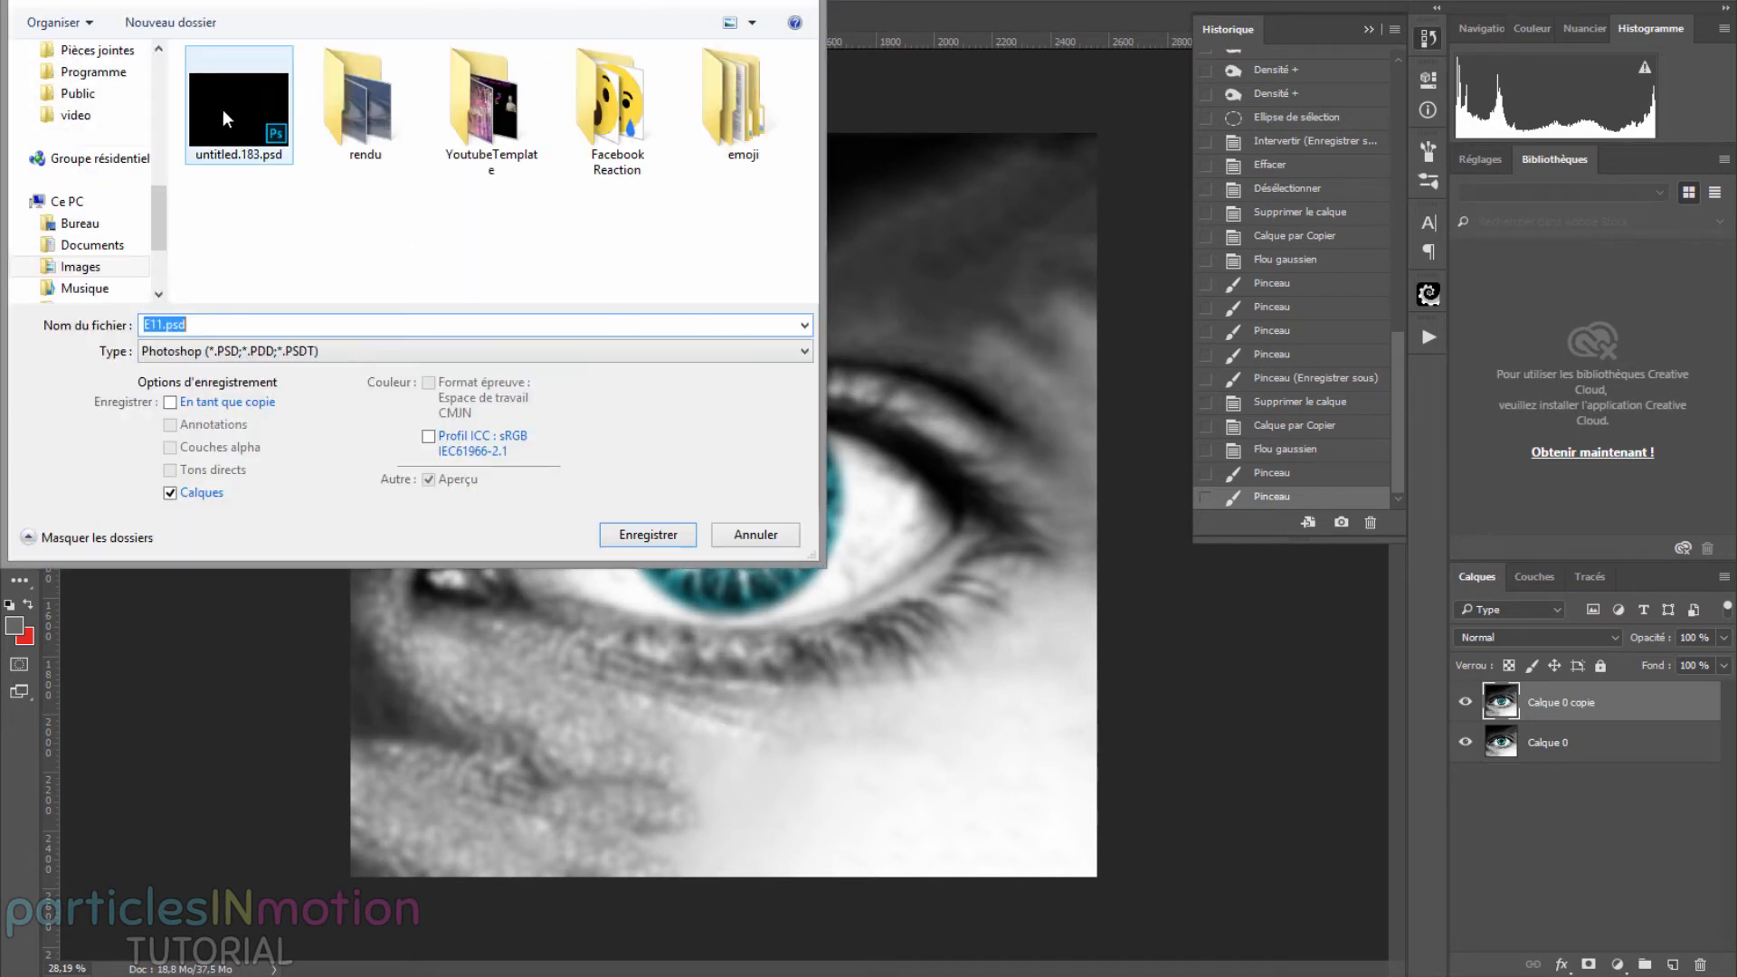
left_click(328, 353)
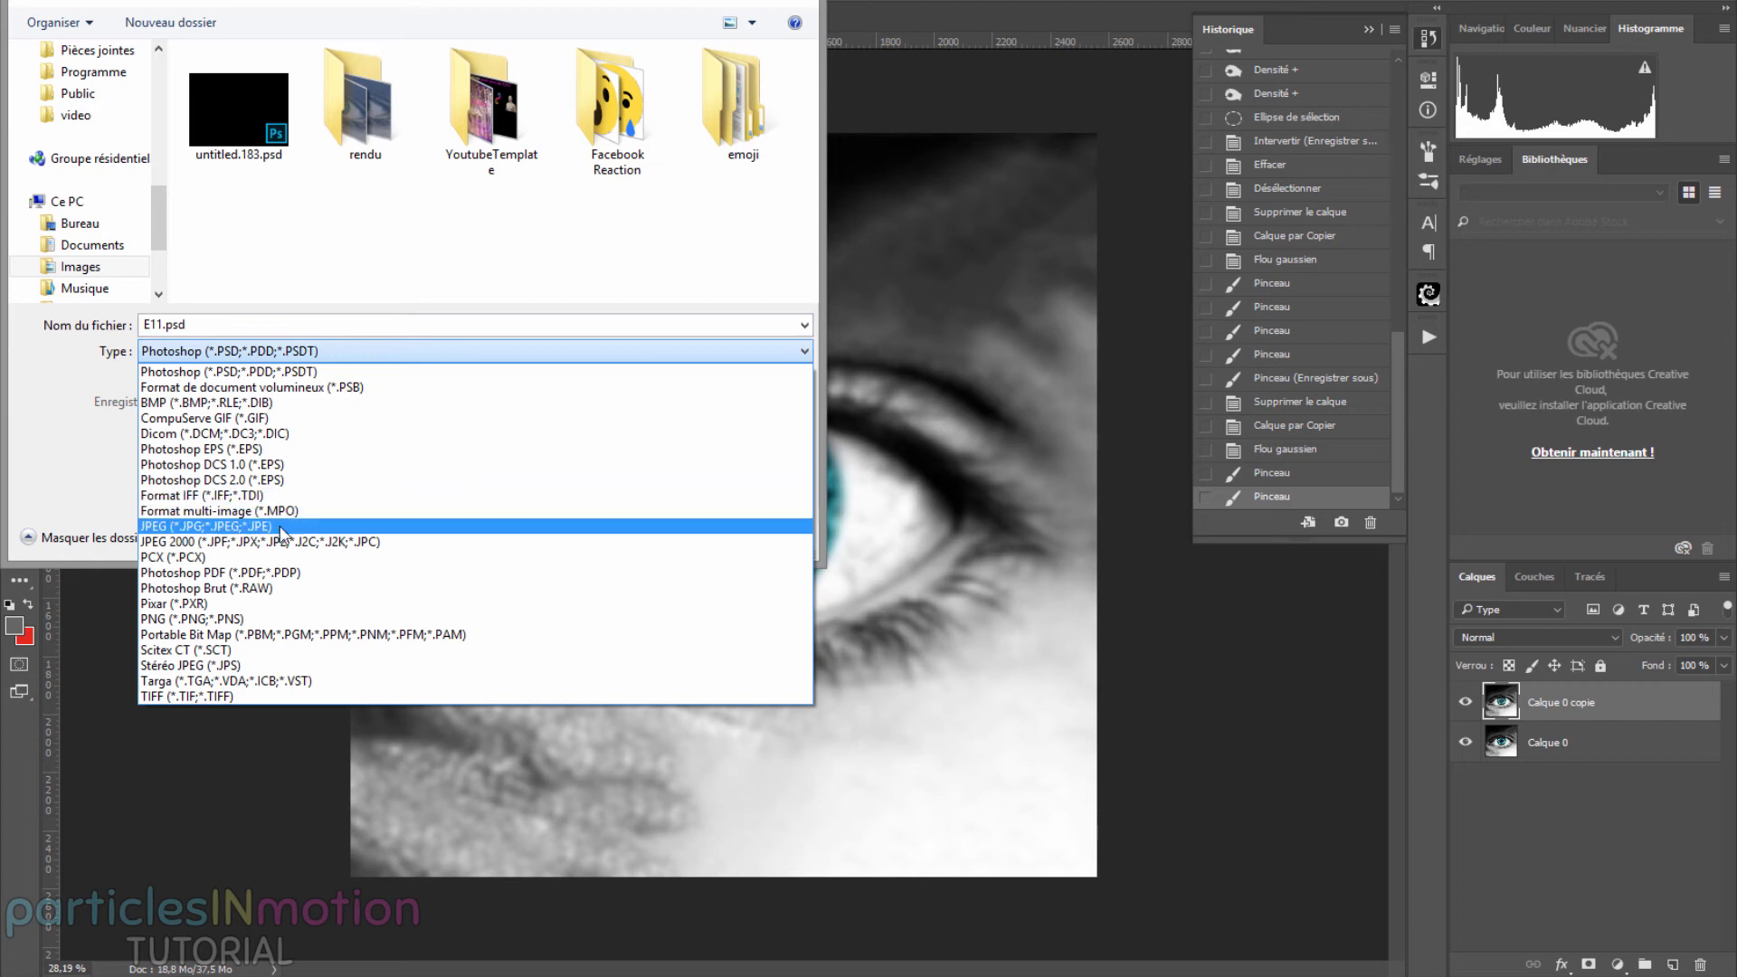
left_click(208, 526)
left_click(226, 114)
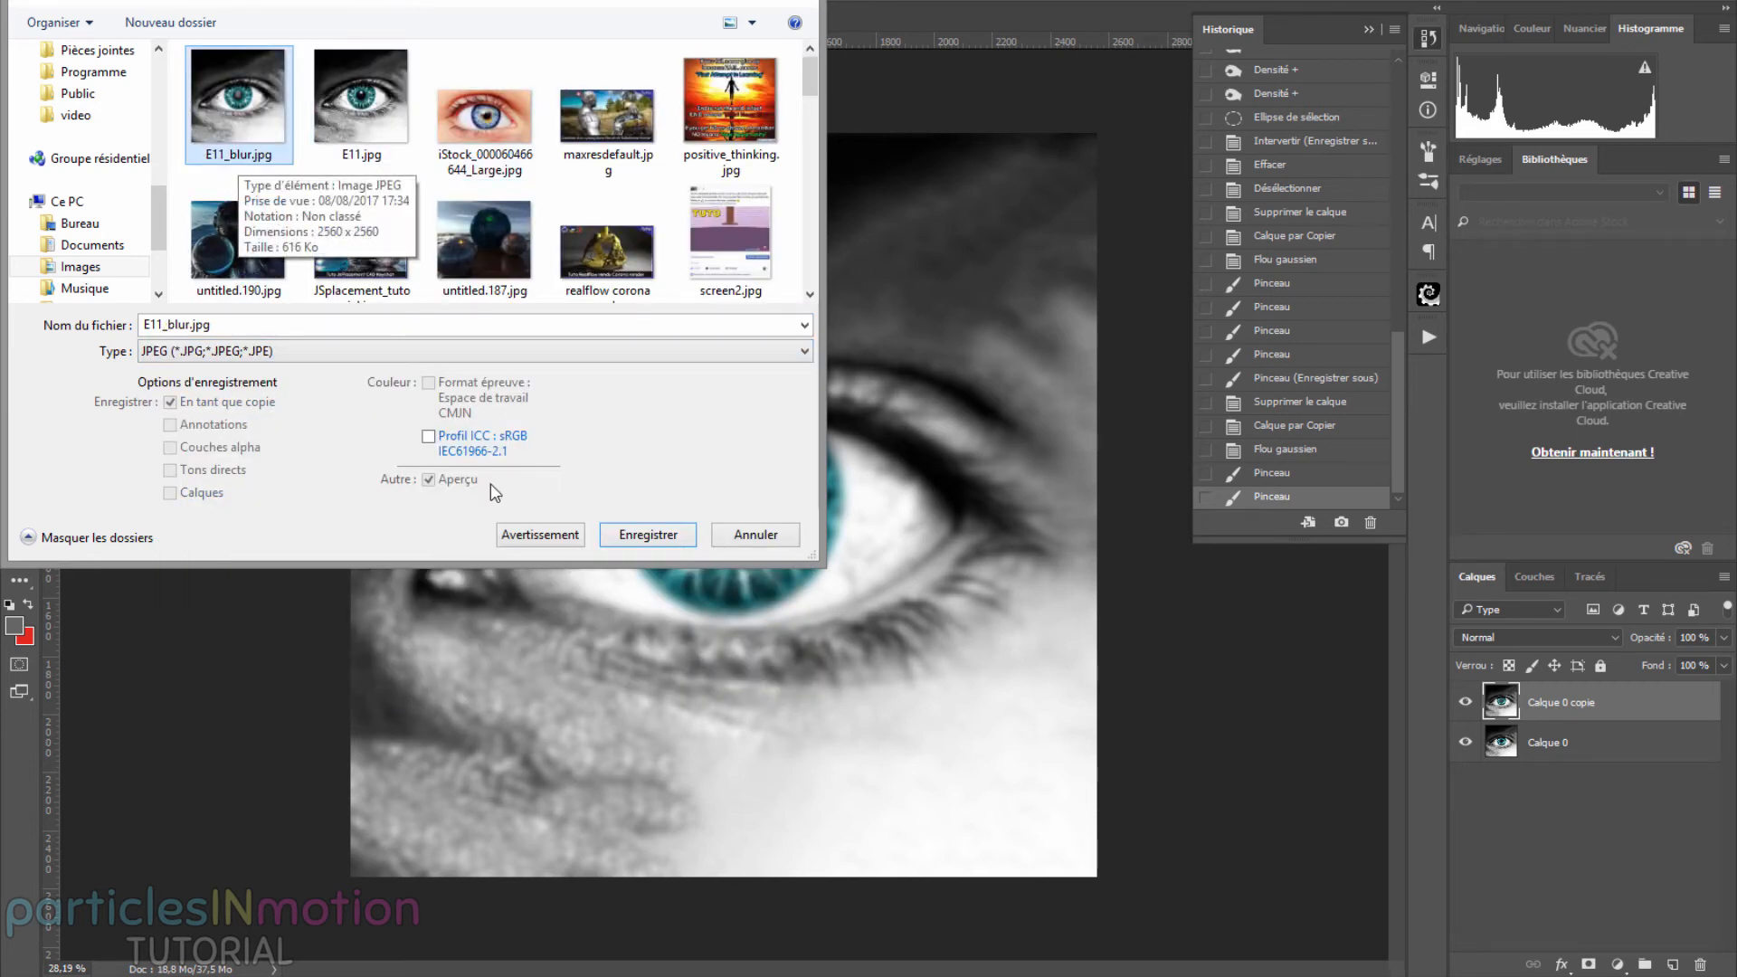
left_click(673, 541)
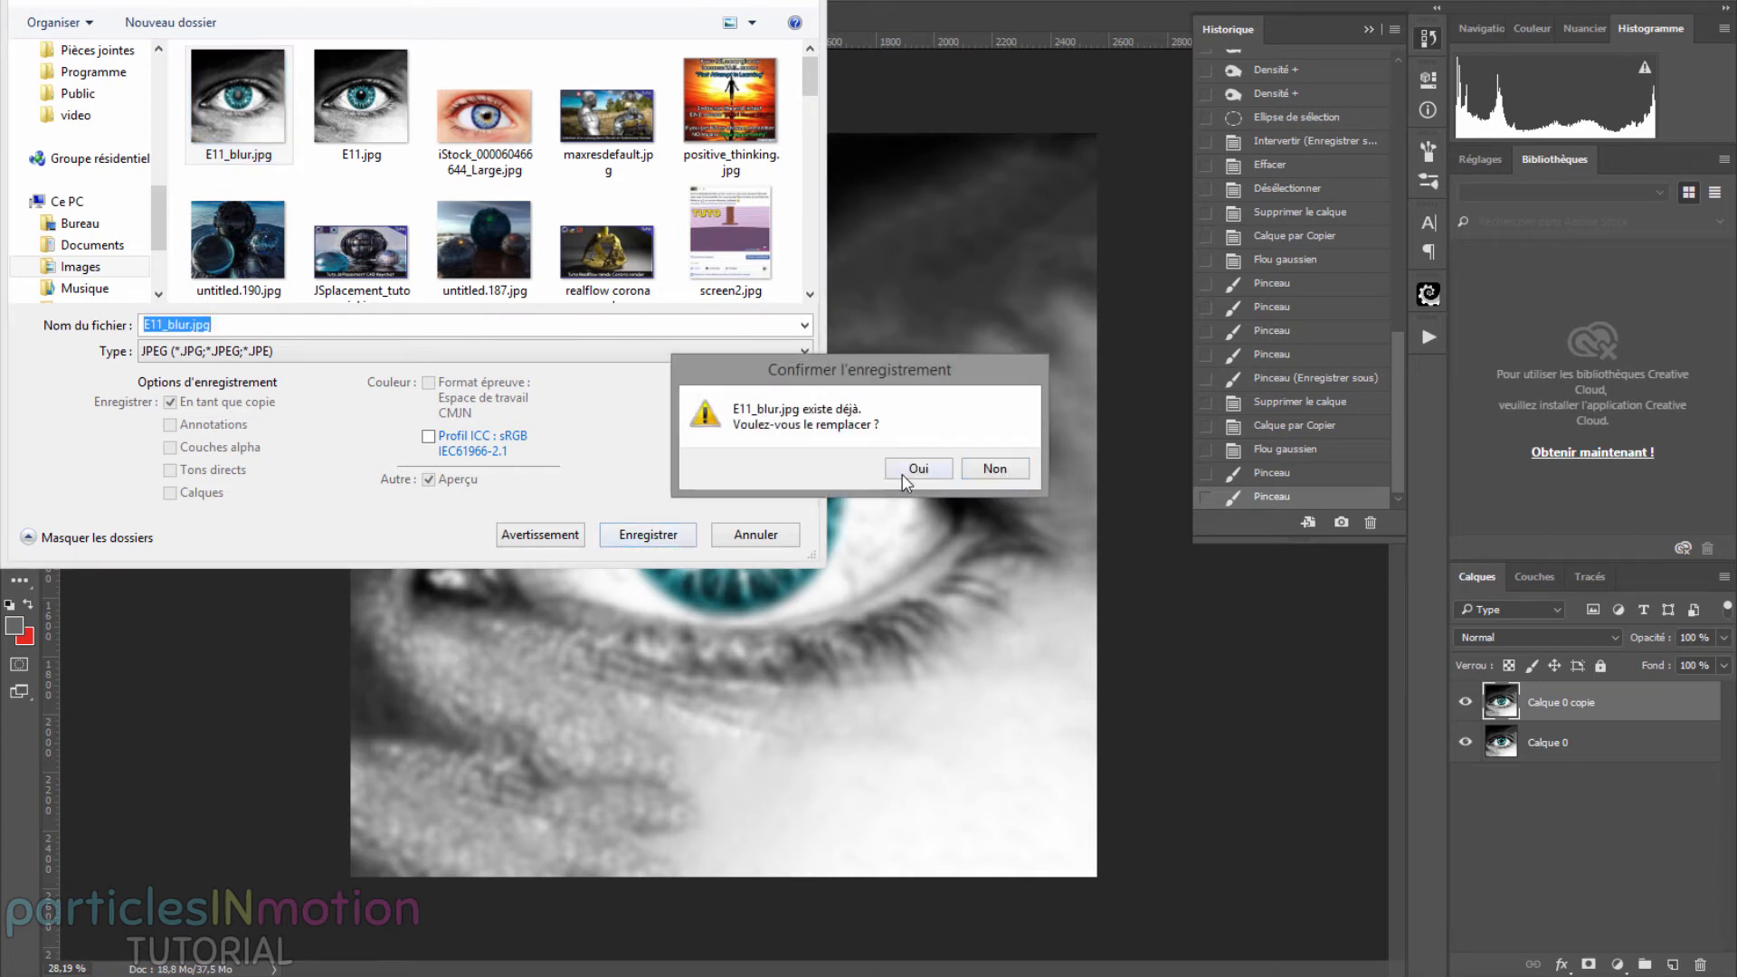
left_click(894, 478)
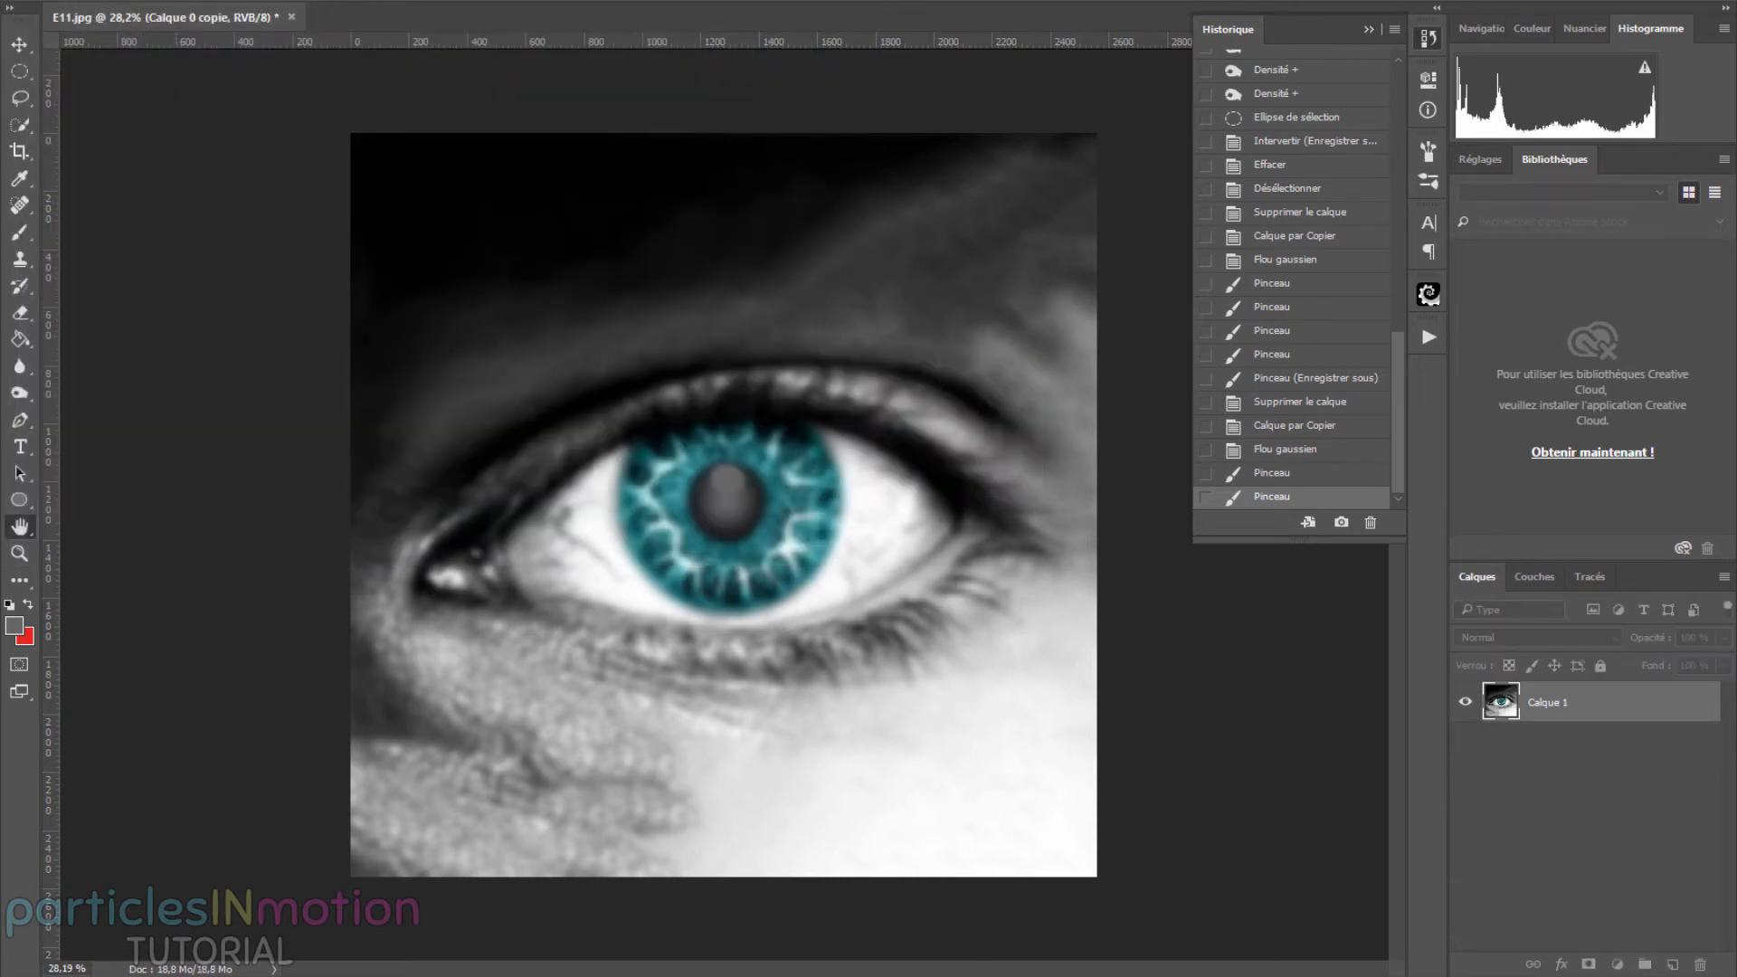
Step: Switch to Cinema 4D's material editor and load E11_blur.jpg as the displacement texture of the material Mat
mouse_move(725, 976)
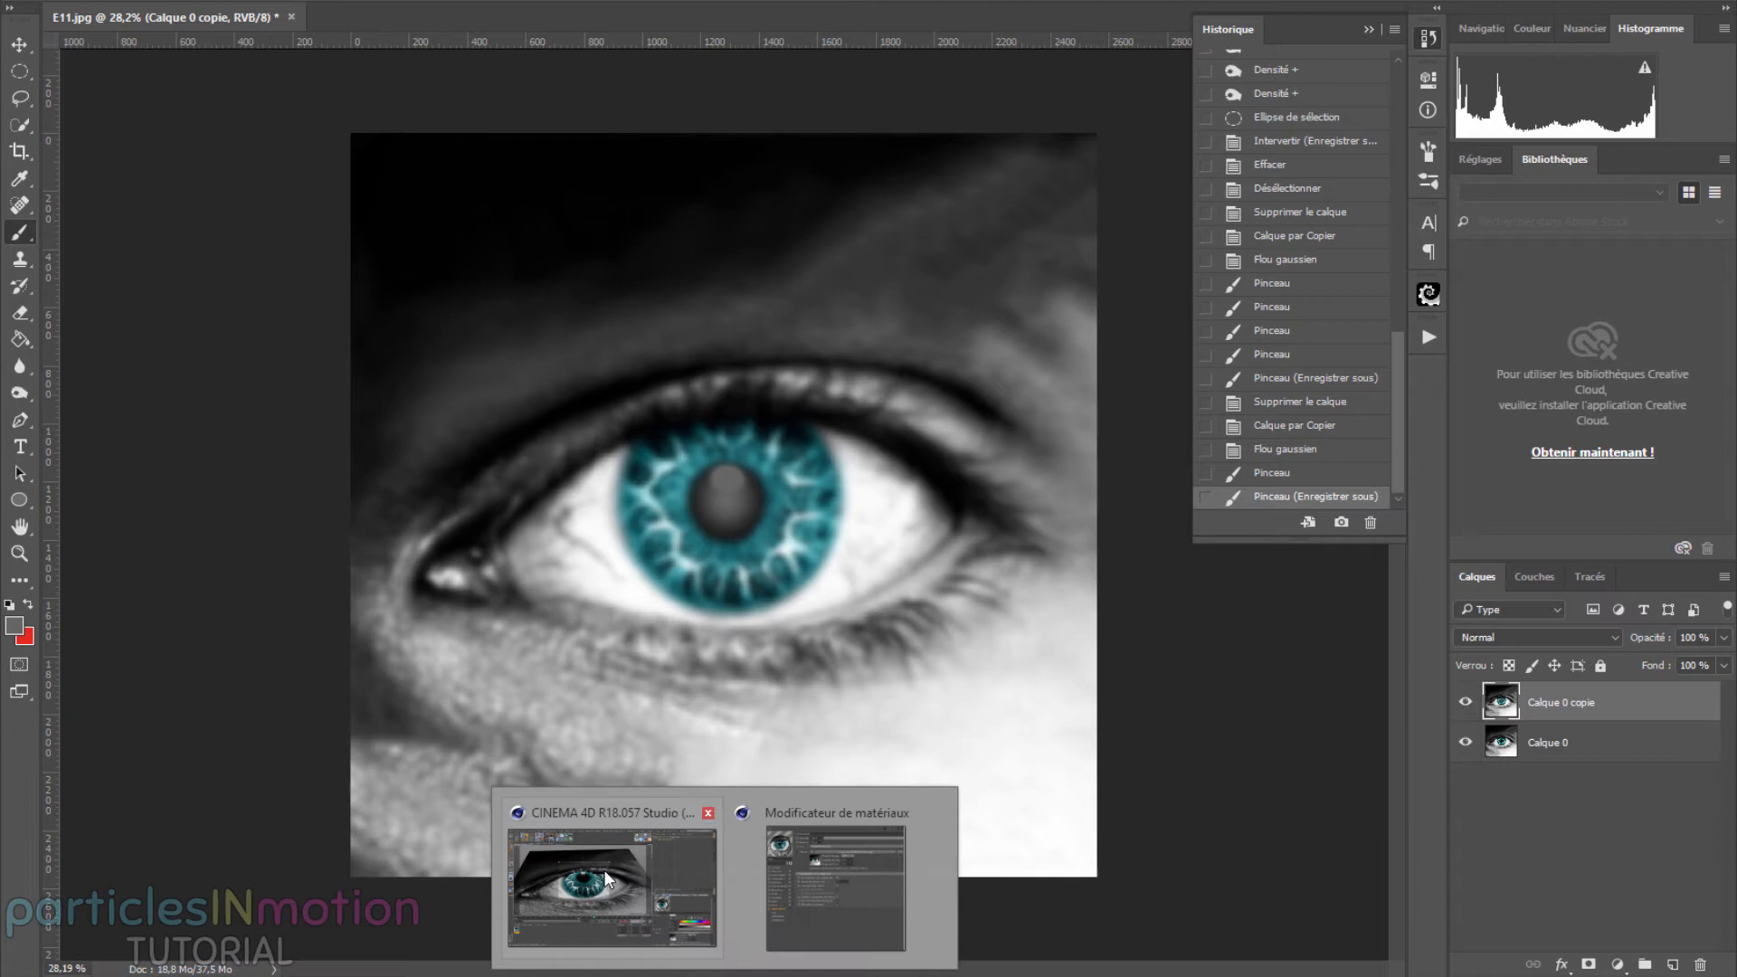
left_click(800, 882)
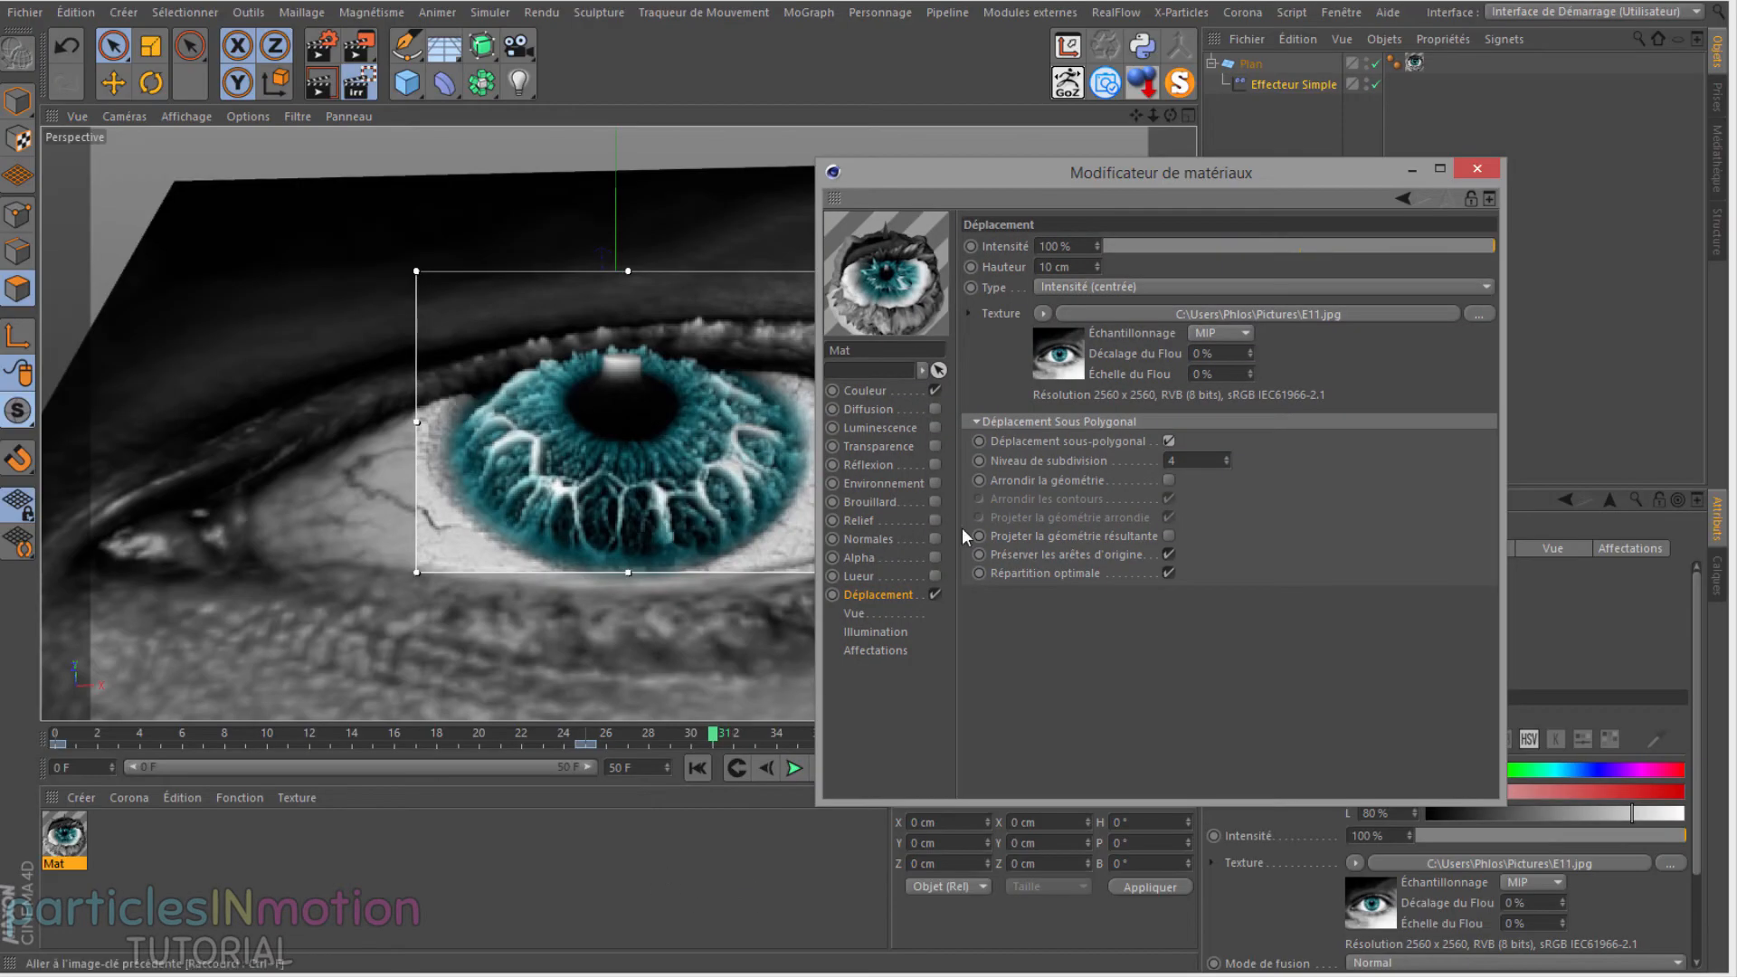
left_click(1479, 313)
left_click(1064, 353)
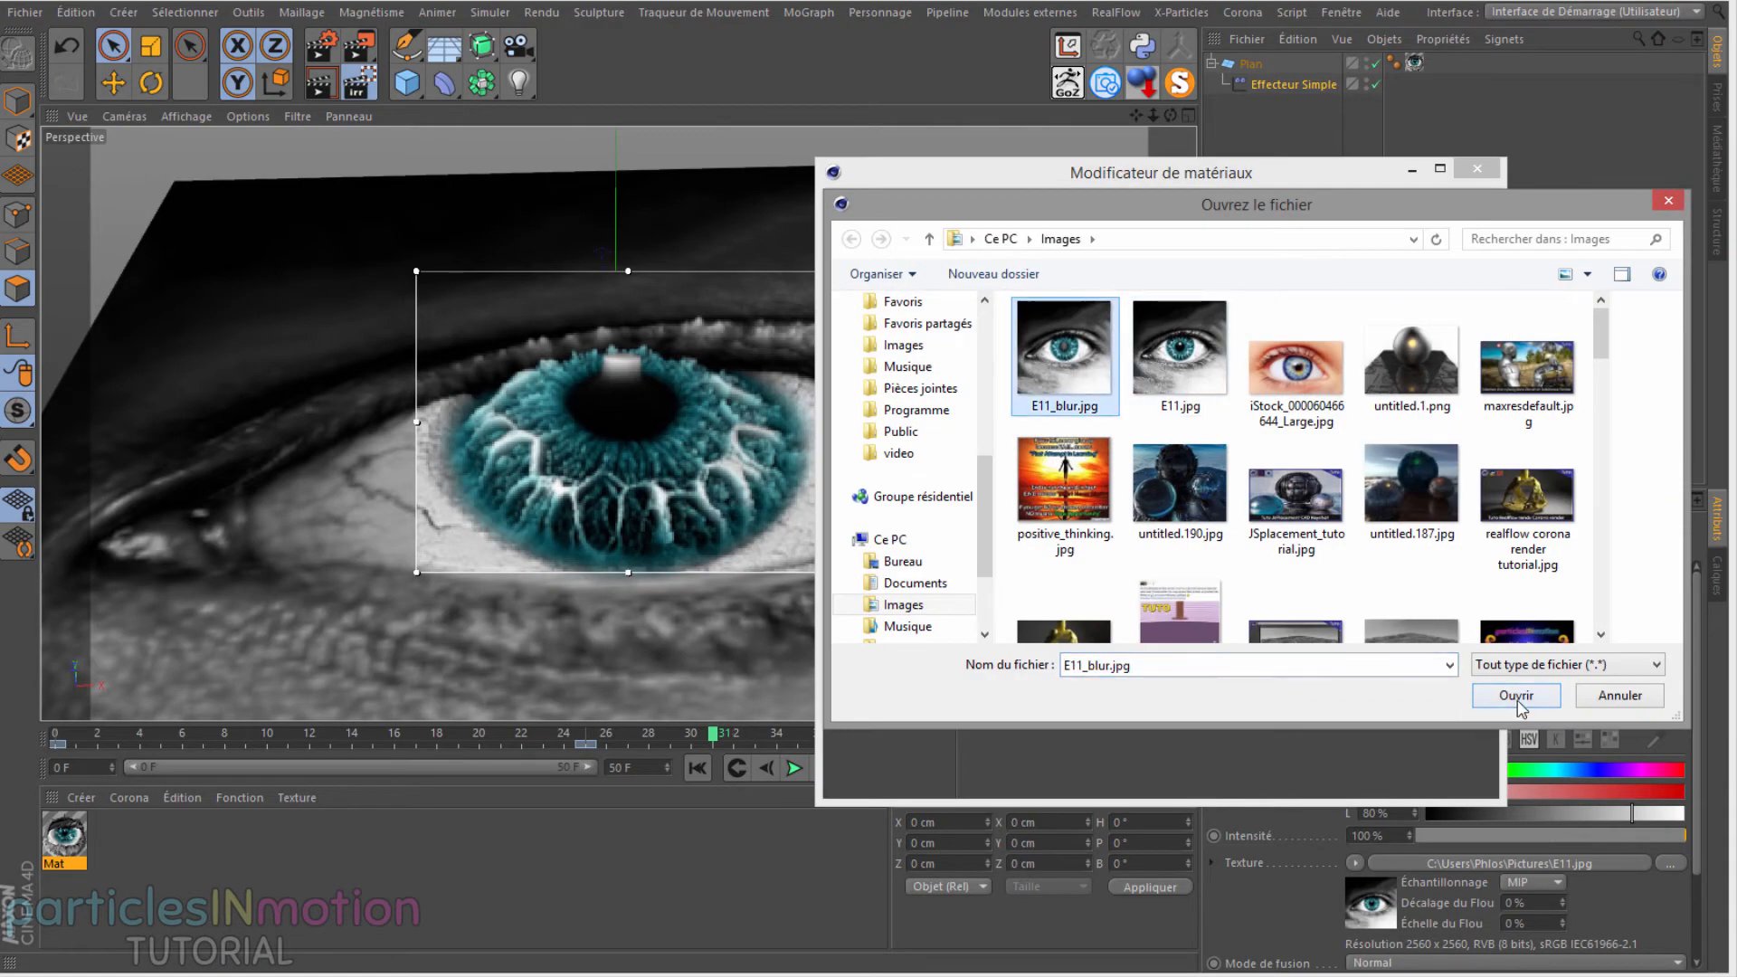
left_click(1505, 700)
left_click(1020, 545)
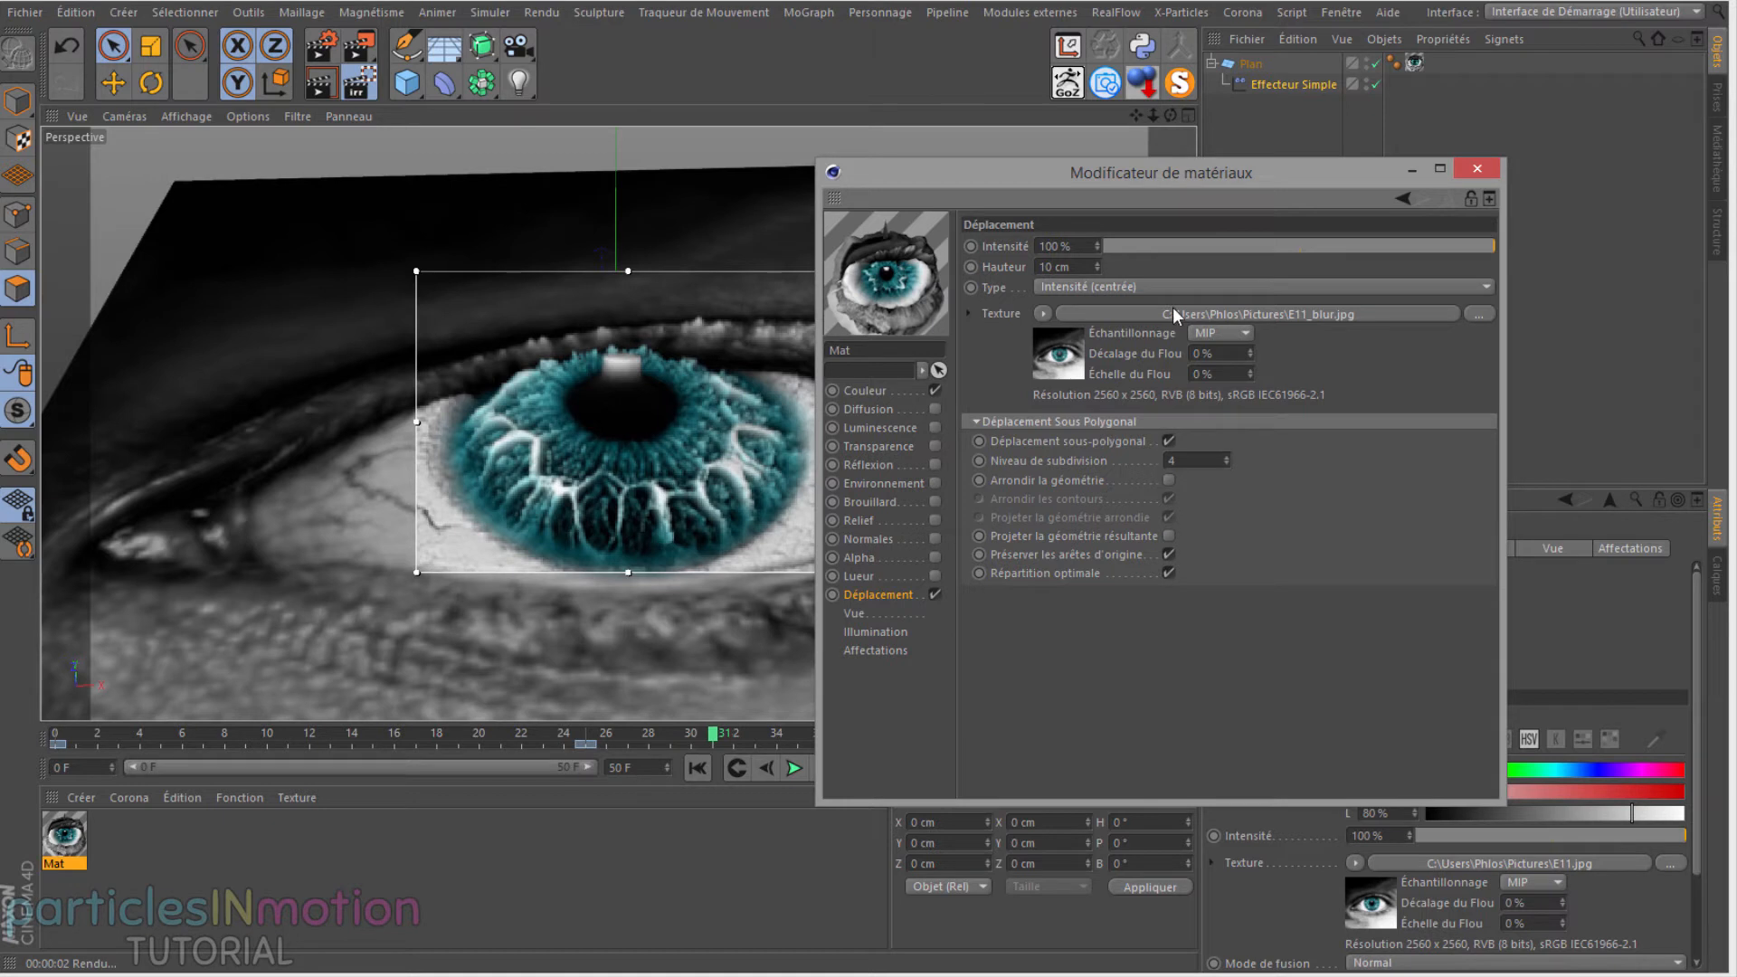
Step: Open the E11_blur.jpg displacement texture's properties and reload the image from disk
left_click(1063, 351)
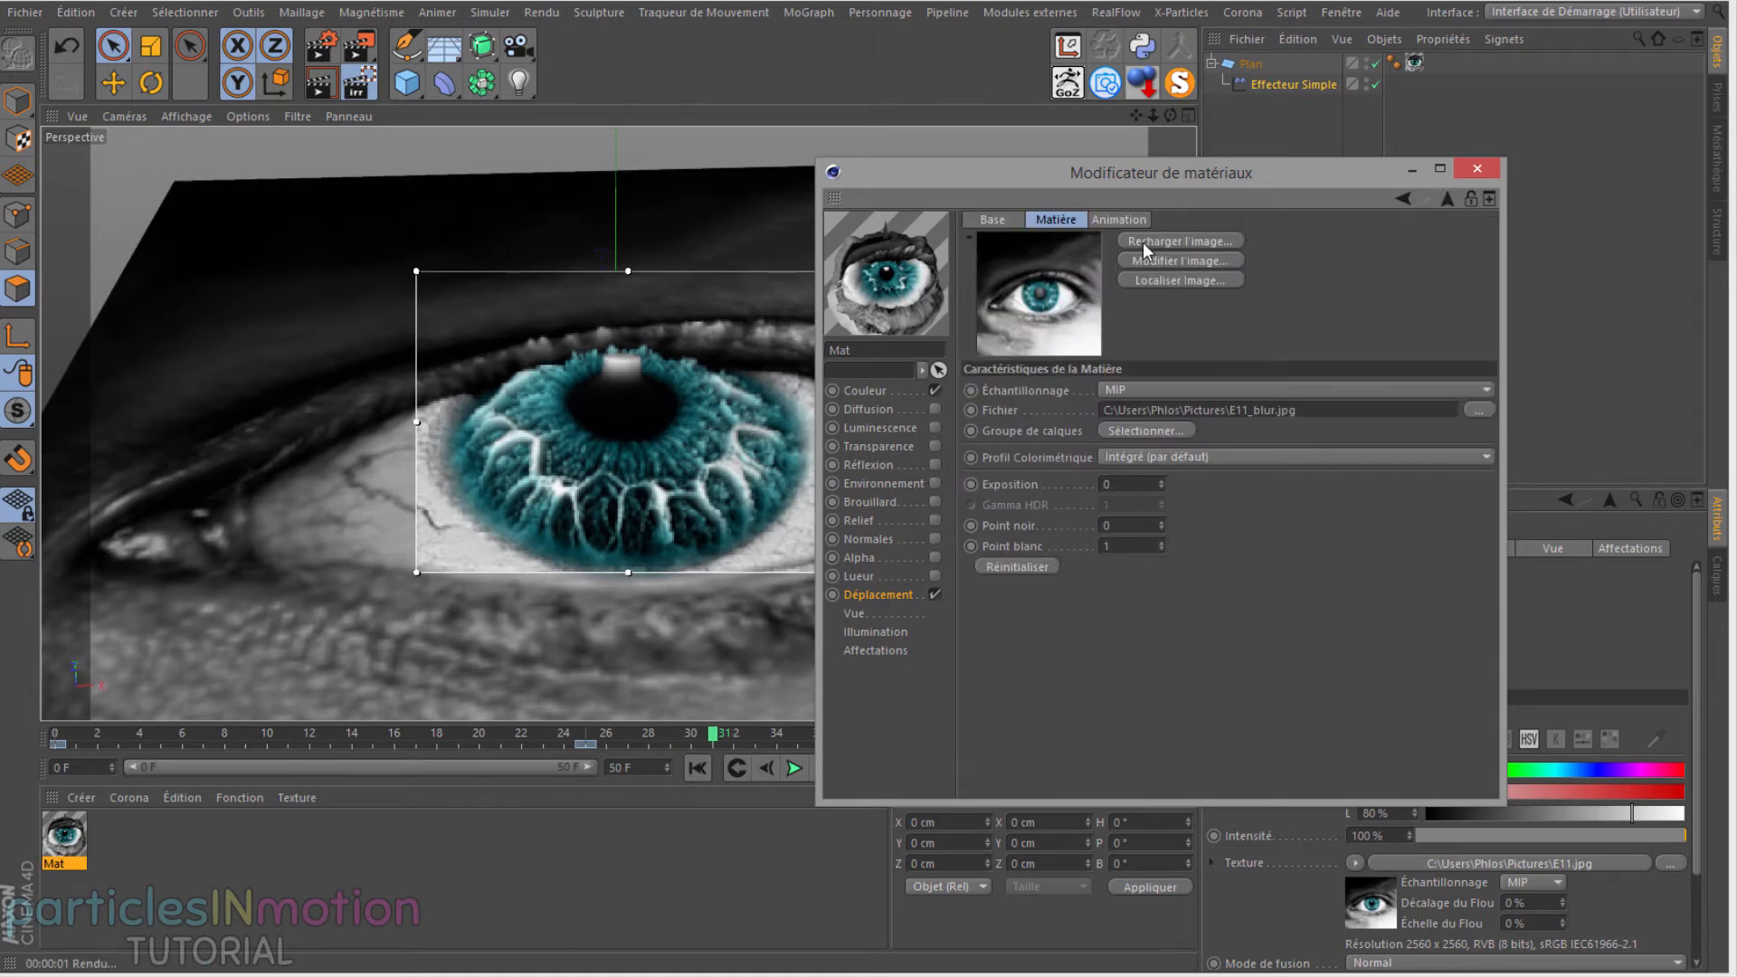
left_click(900, 595)
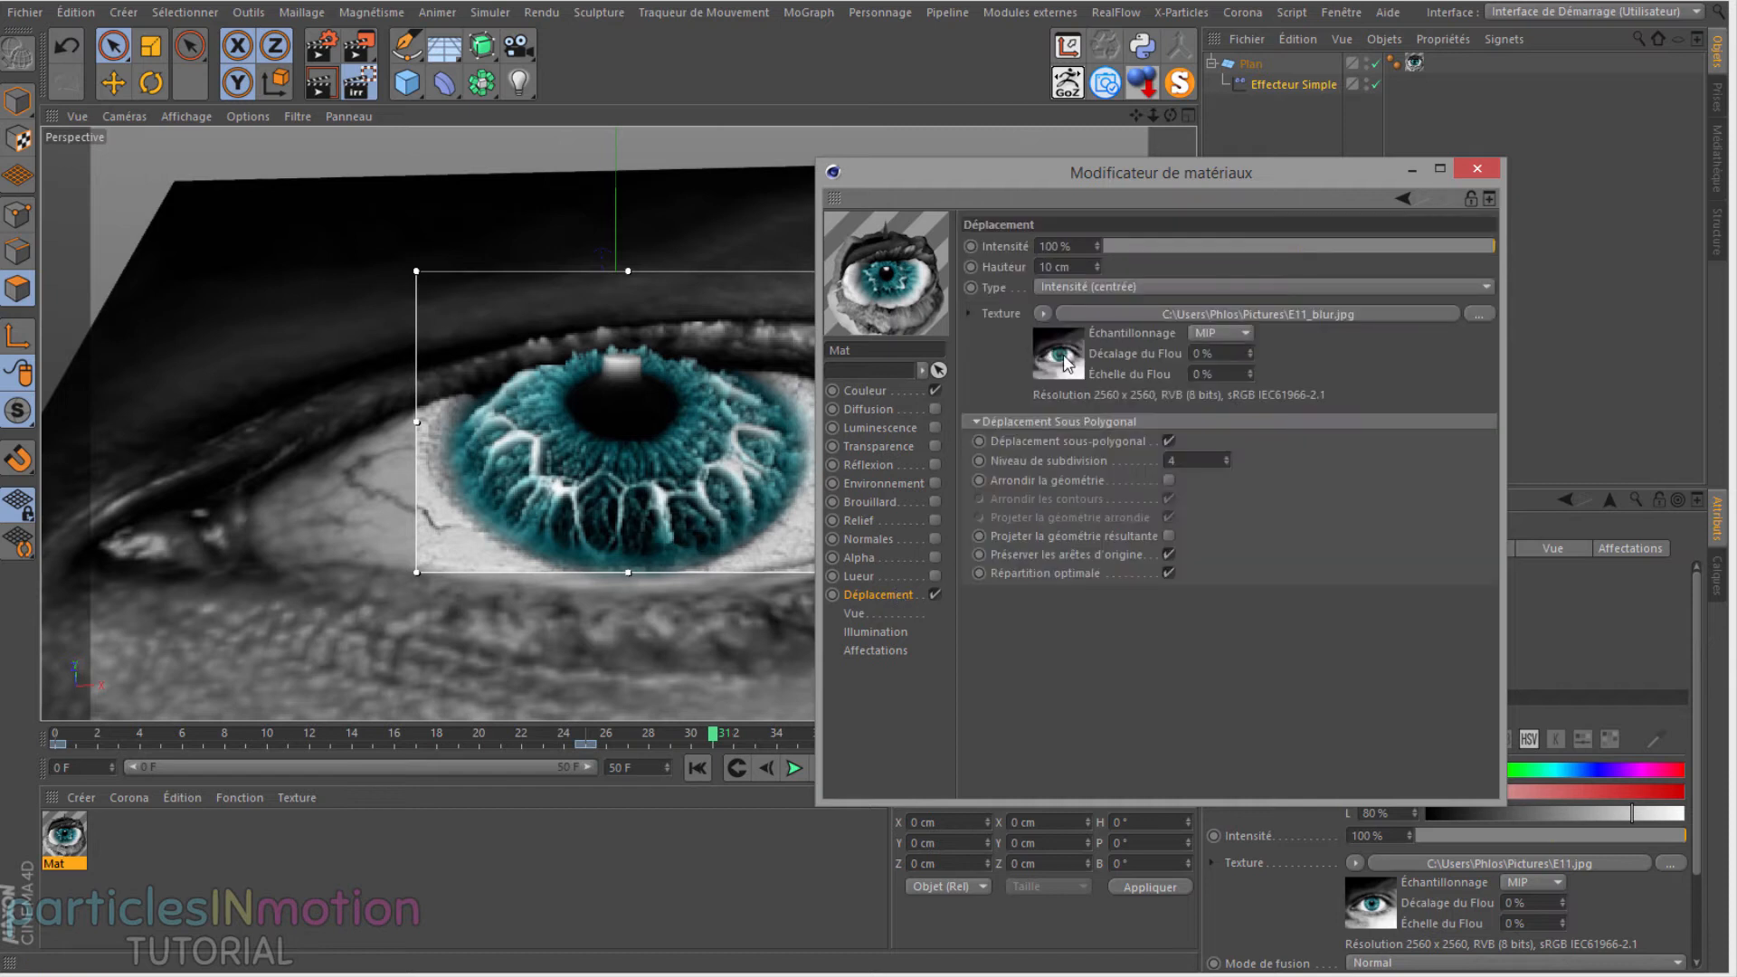
left_click(1063, 355)
left_click(1160, 240)
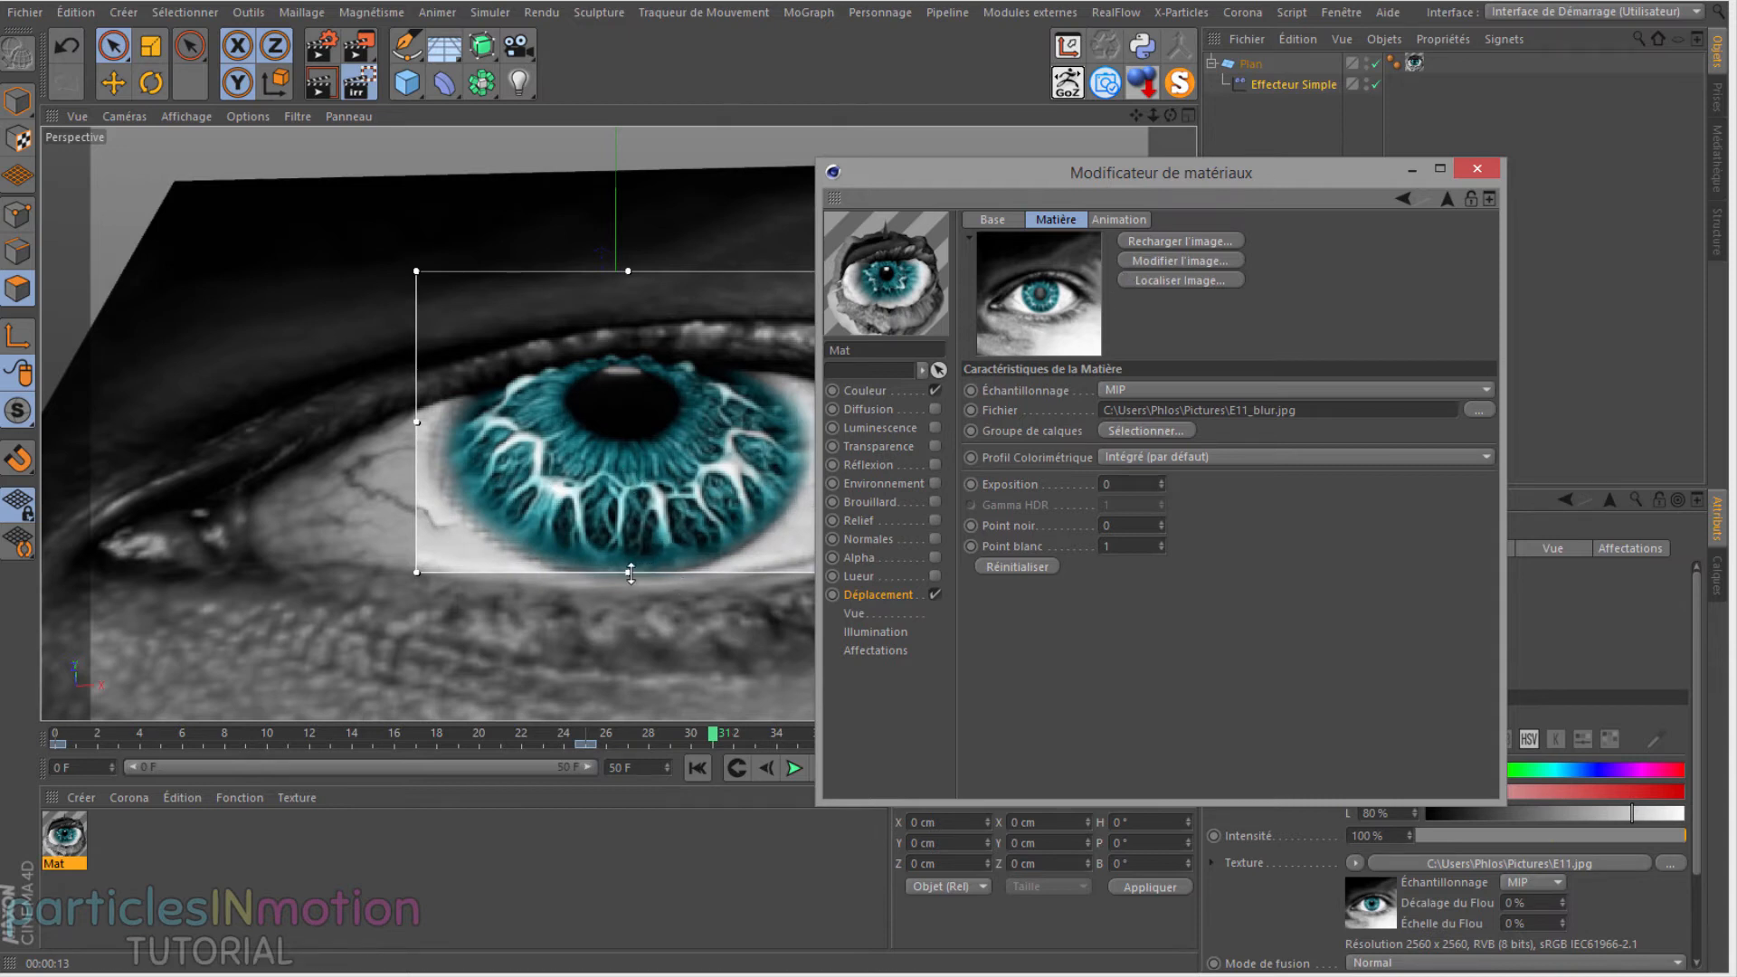
Step: Extend the interactive render region down and towards the eye's inner corner, and move the material editor clear of it
left_click_drag(631, 572, 628, 675)
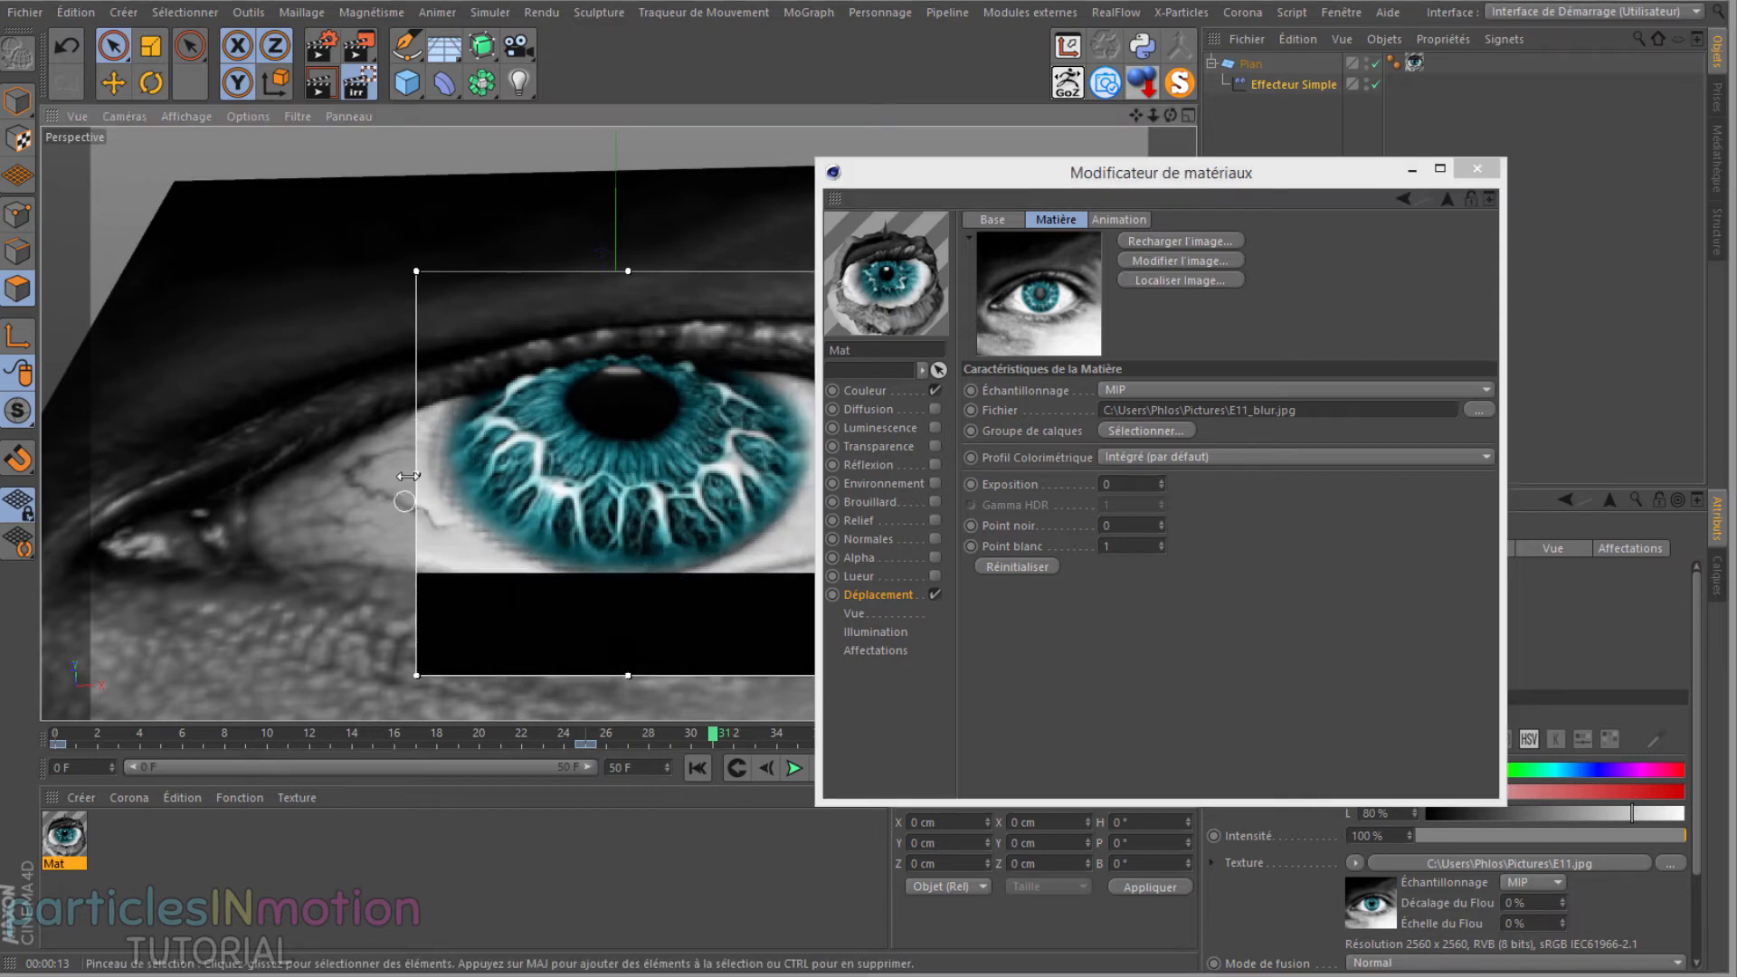
left_click_drag(409, 476, 205, 473)
left_click(1198, 163)
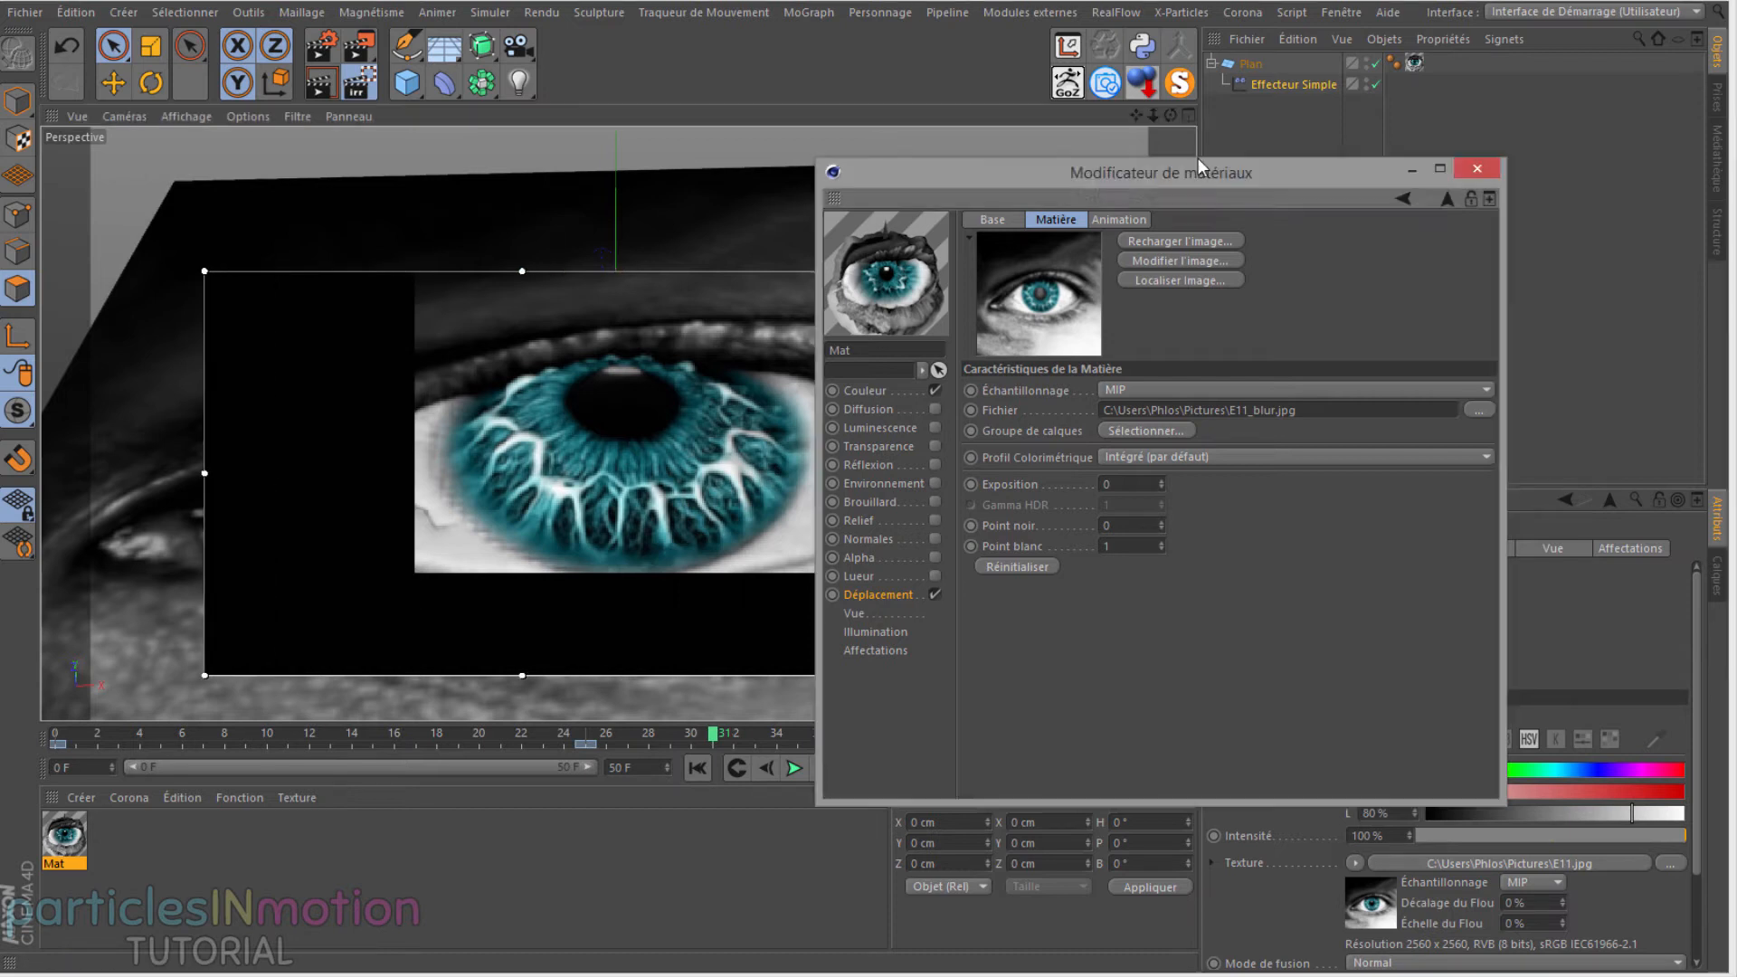
left_click_drag(1198, 163, 1326, 136)
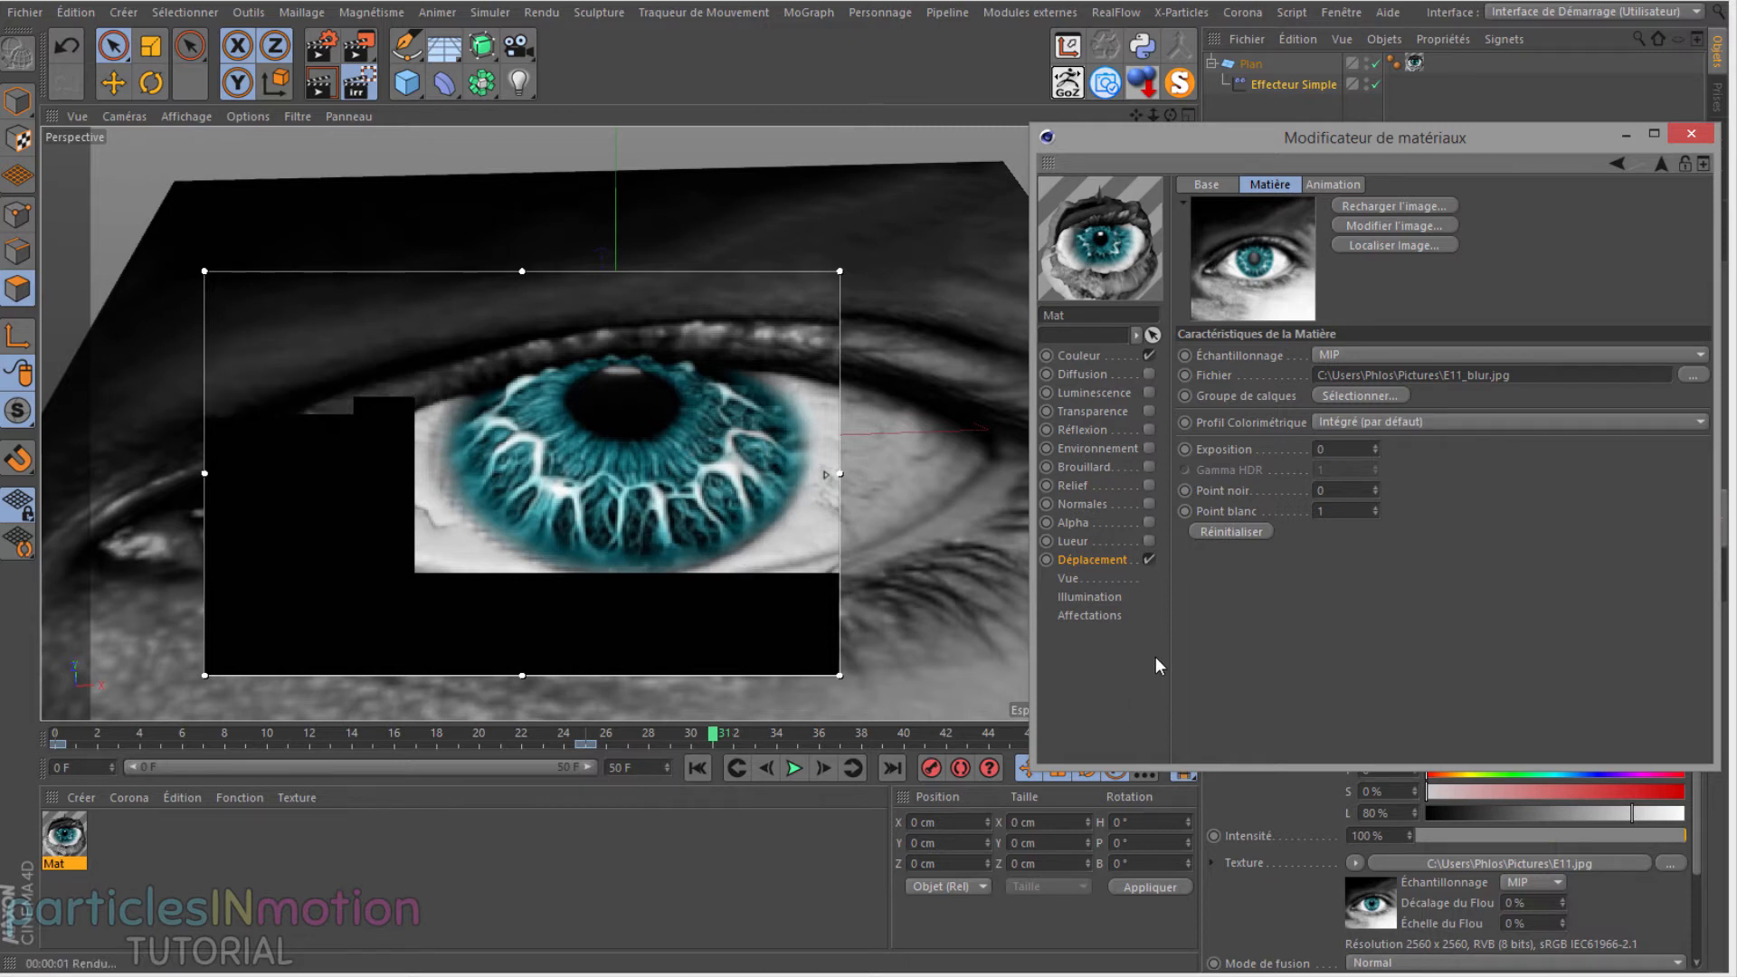
Step: Set the displacement's subdivision level to 2, widen the render region slightly and refresh the render
left_click(1086, 559)
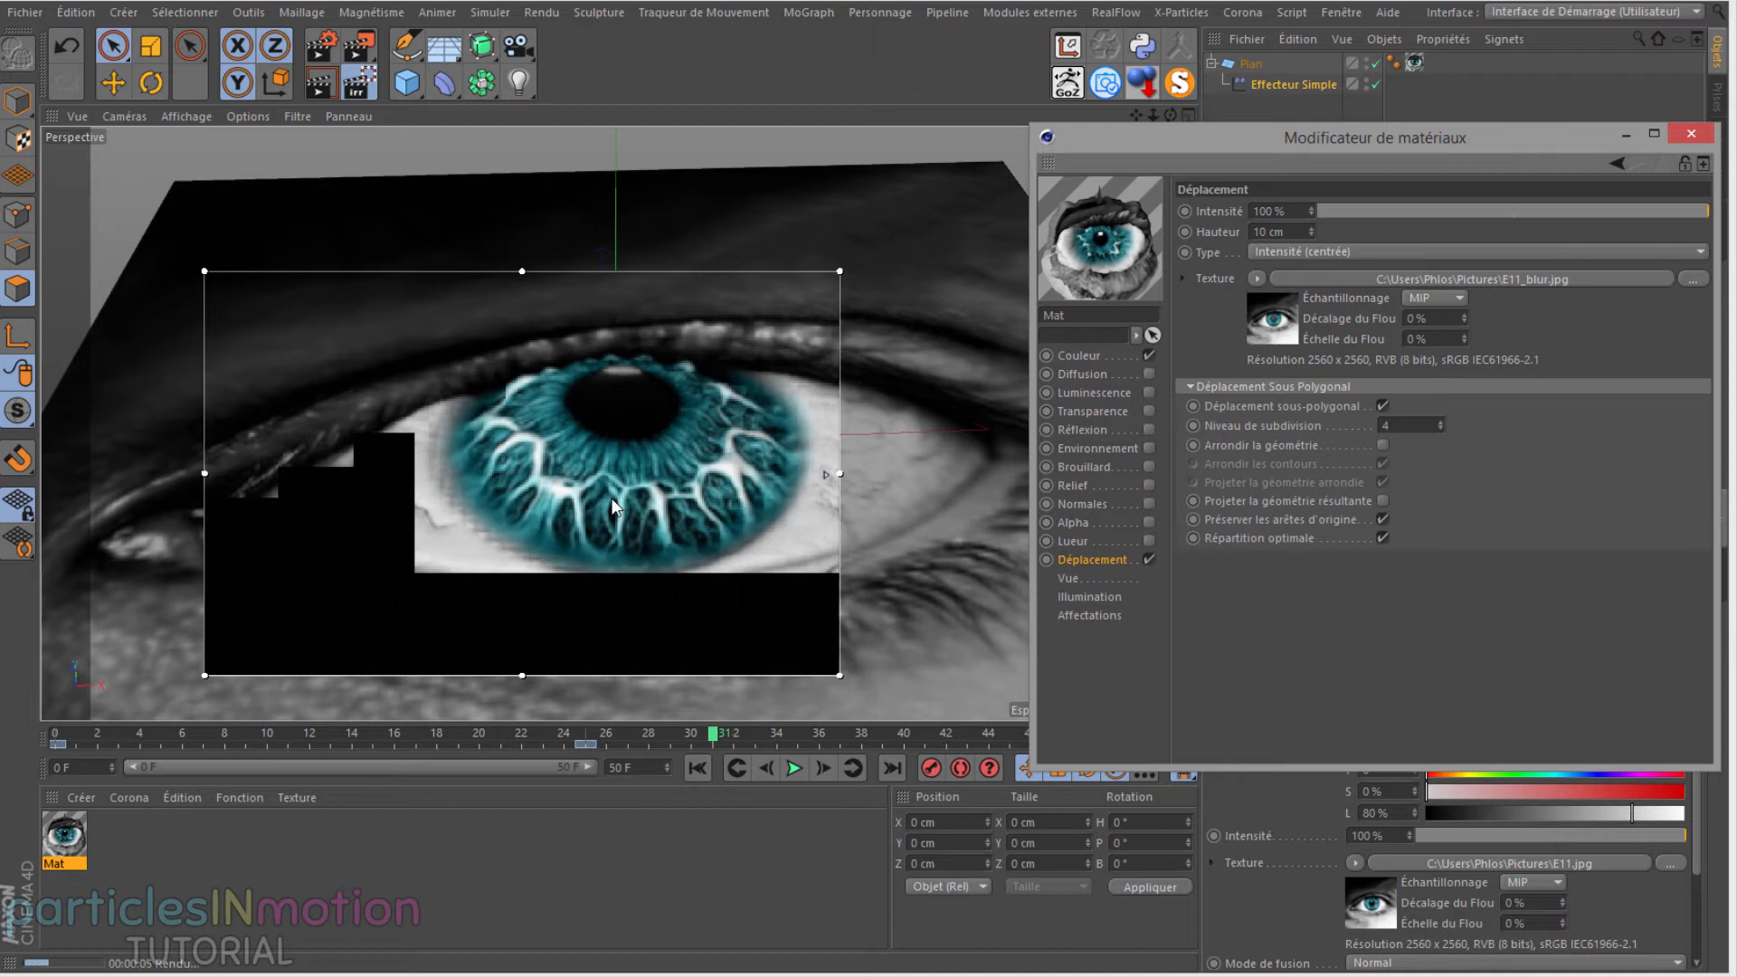
double_click(1410, 426)
type("2")
key("Return")
left_click_drag(837, 475, 853, 474)
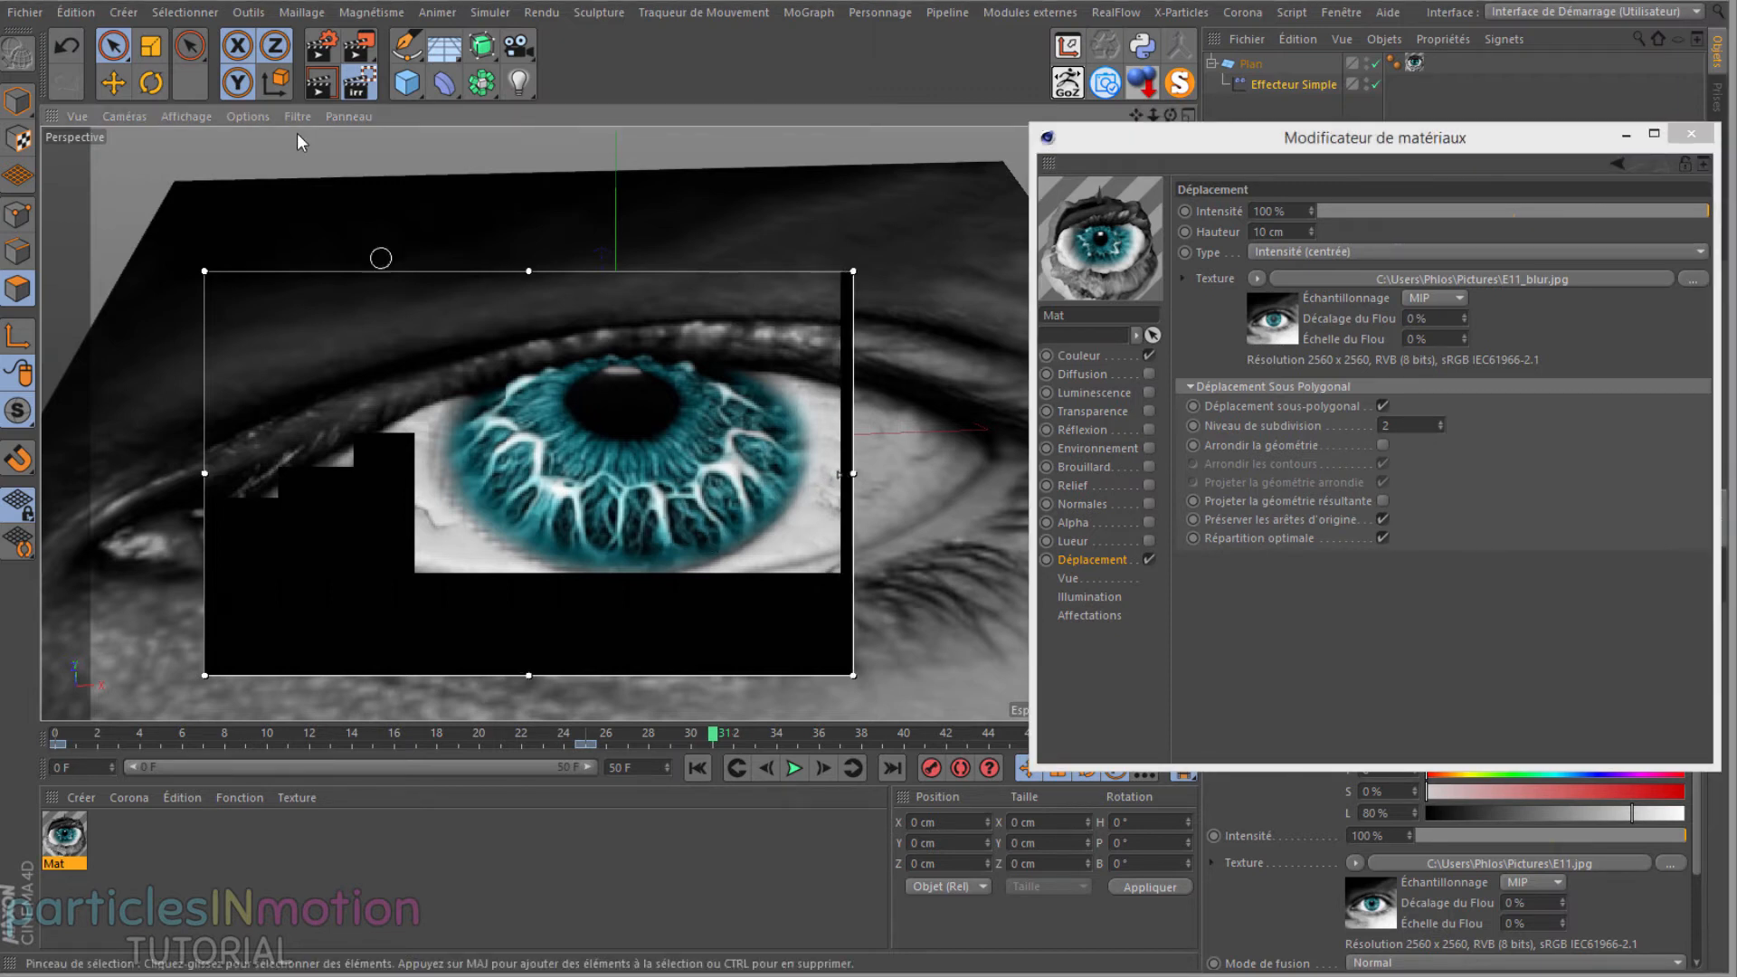
left_click(323, 84)
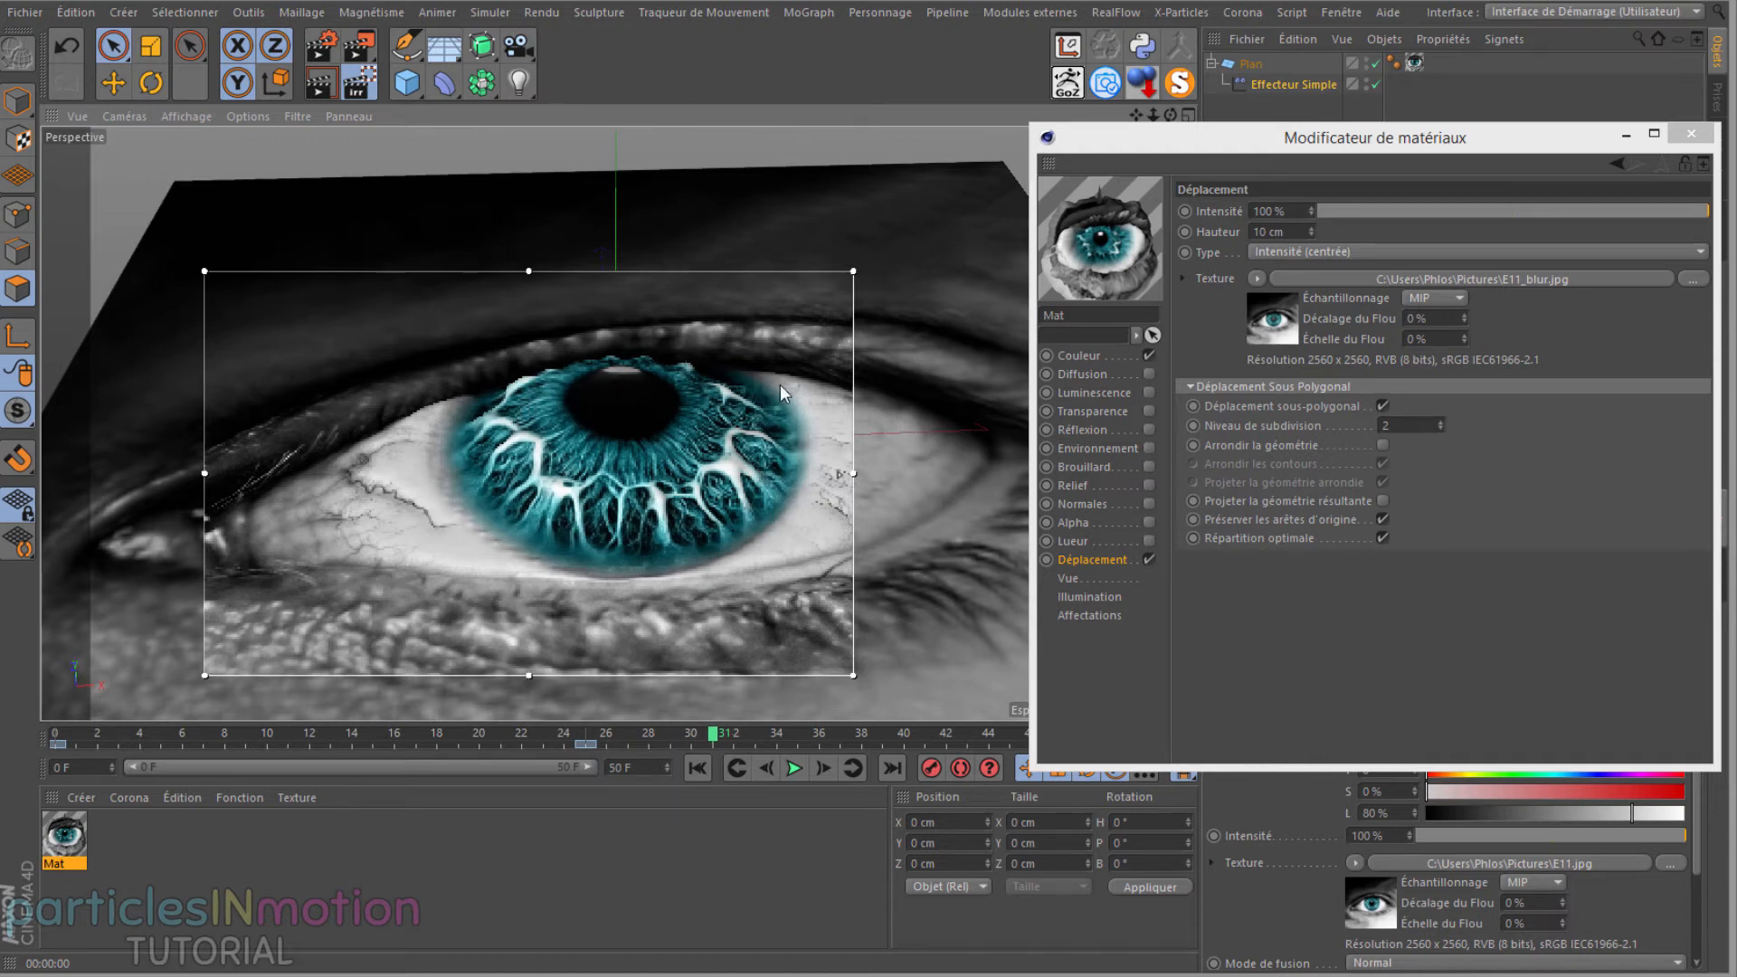
Step: Set the displacement's subdivision level to 4 and try inverted displacement heights of -6 cm and -11 cm
left_click(1417, 425)
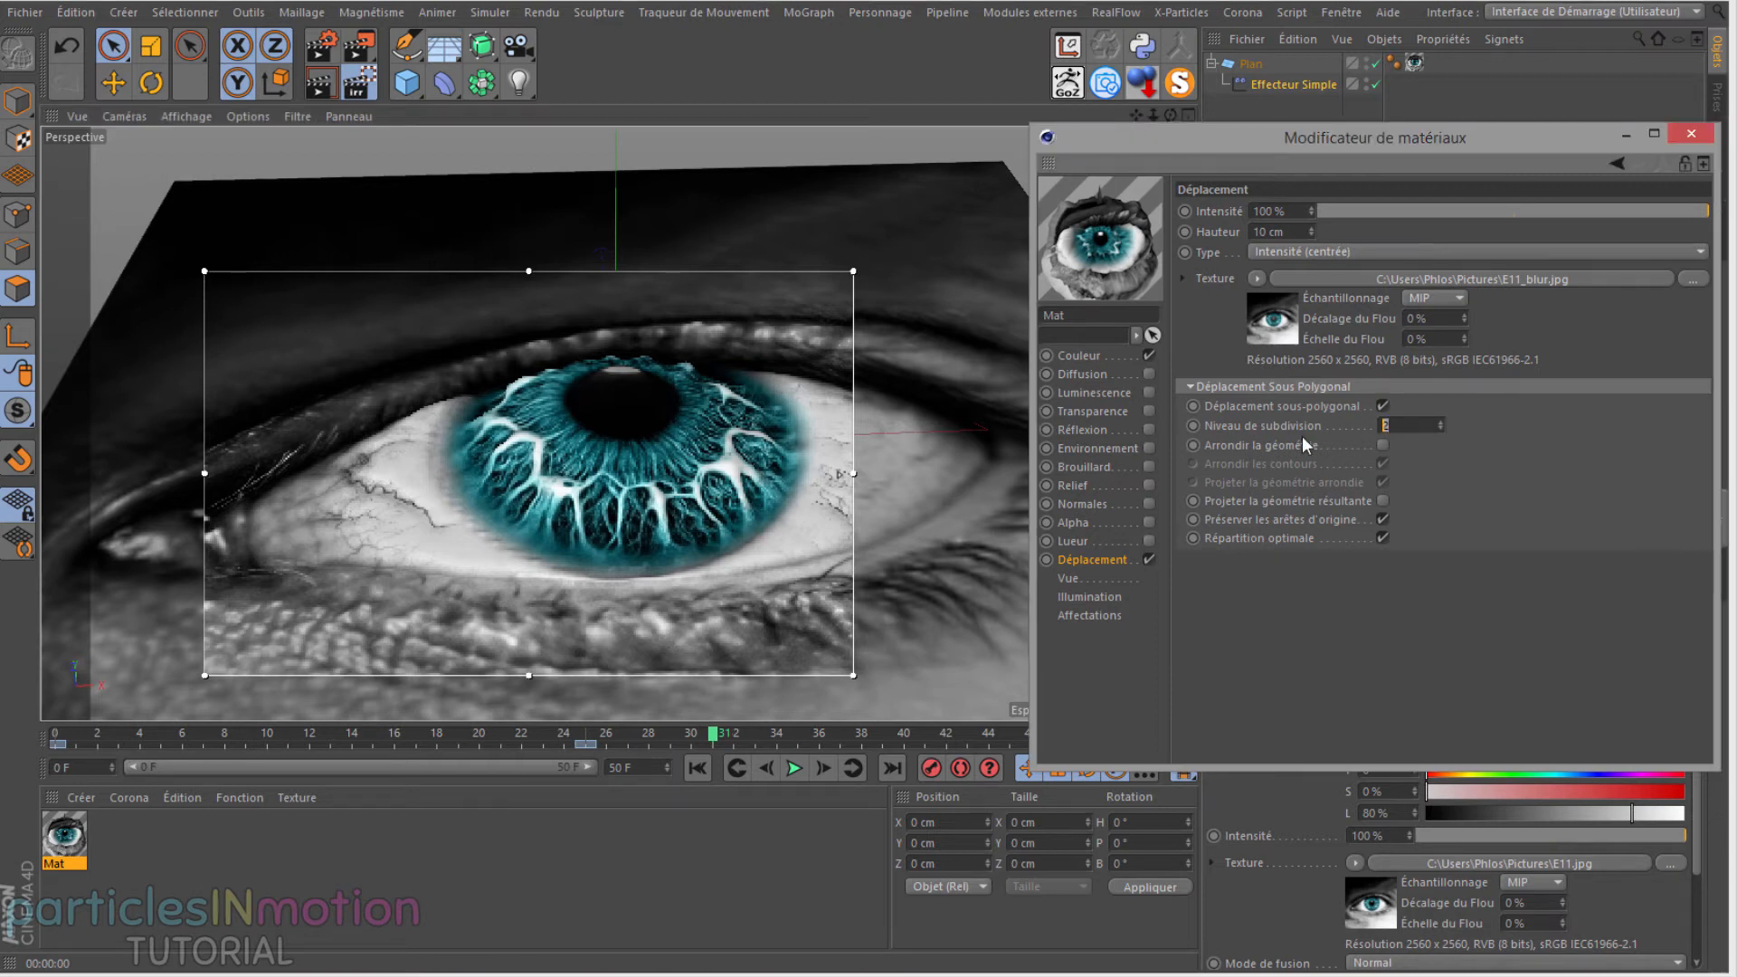
type("4")
left_click(1311, 233)
key("ctrl+r")
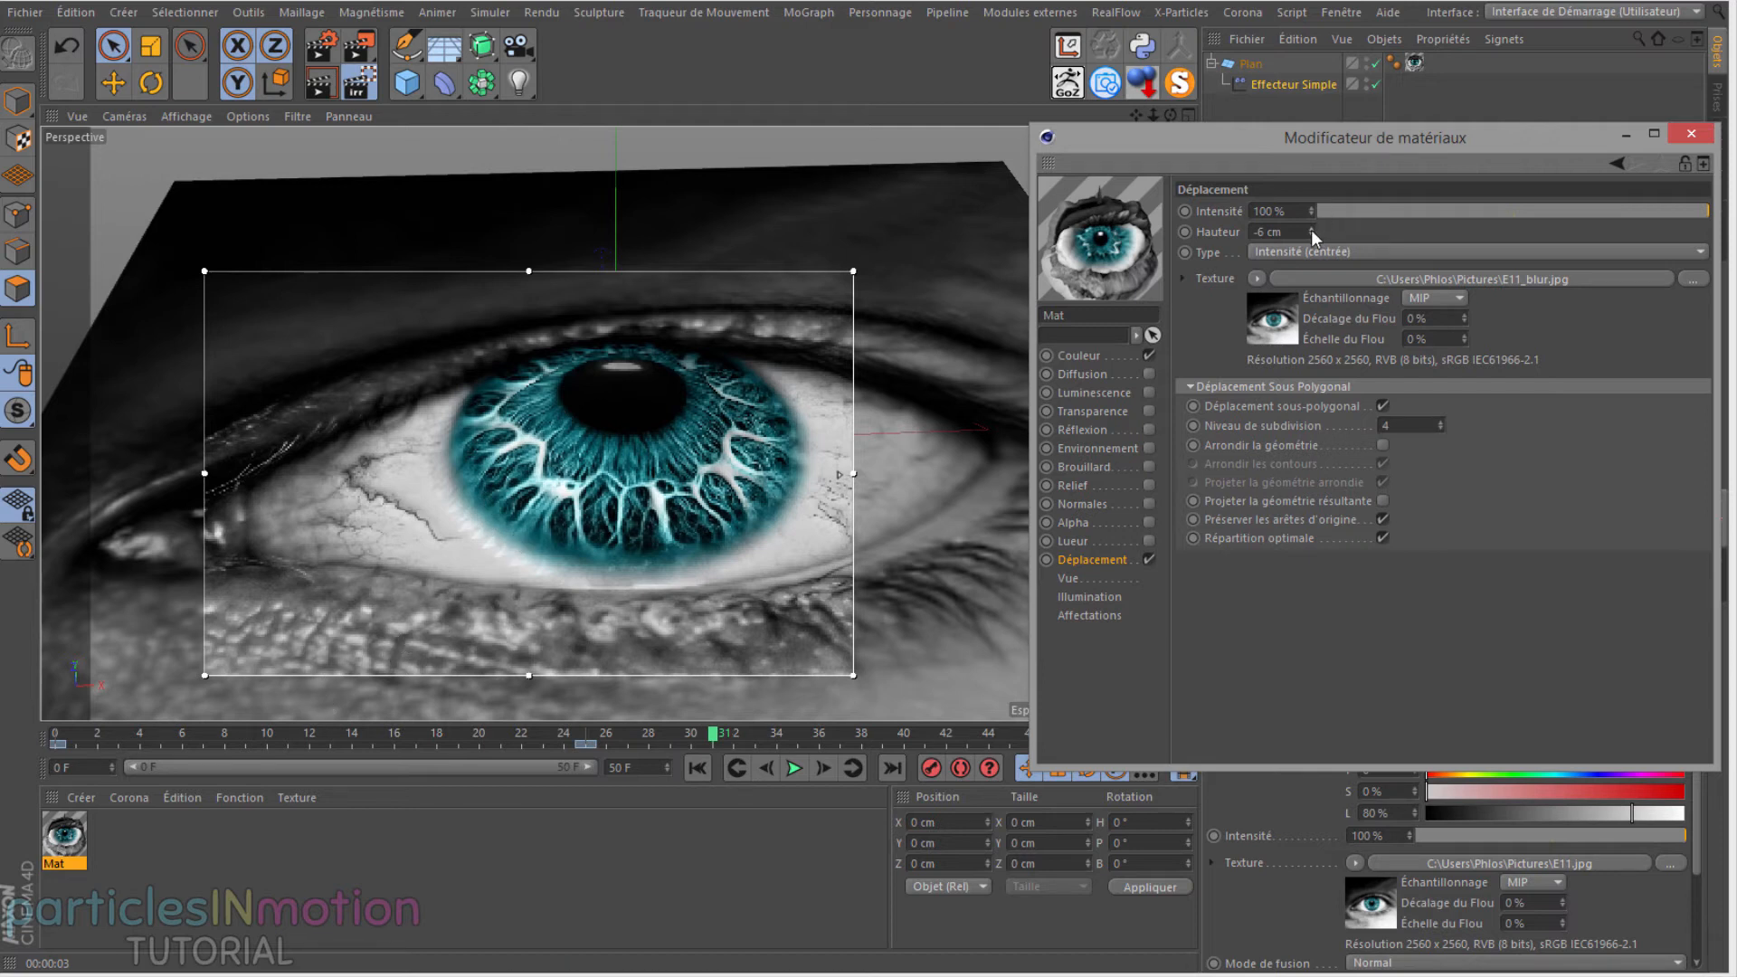
left_click_drag(1312, 230, 1312, 263)
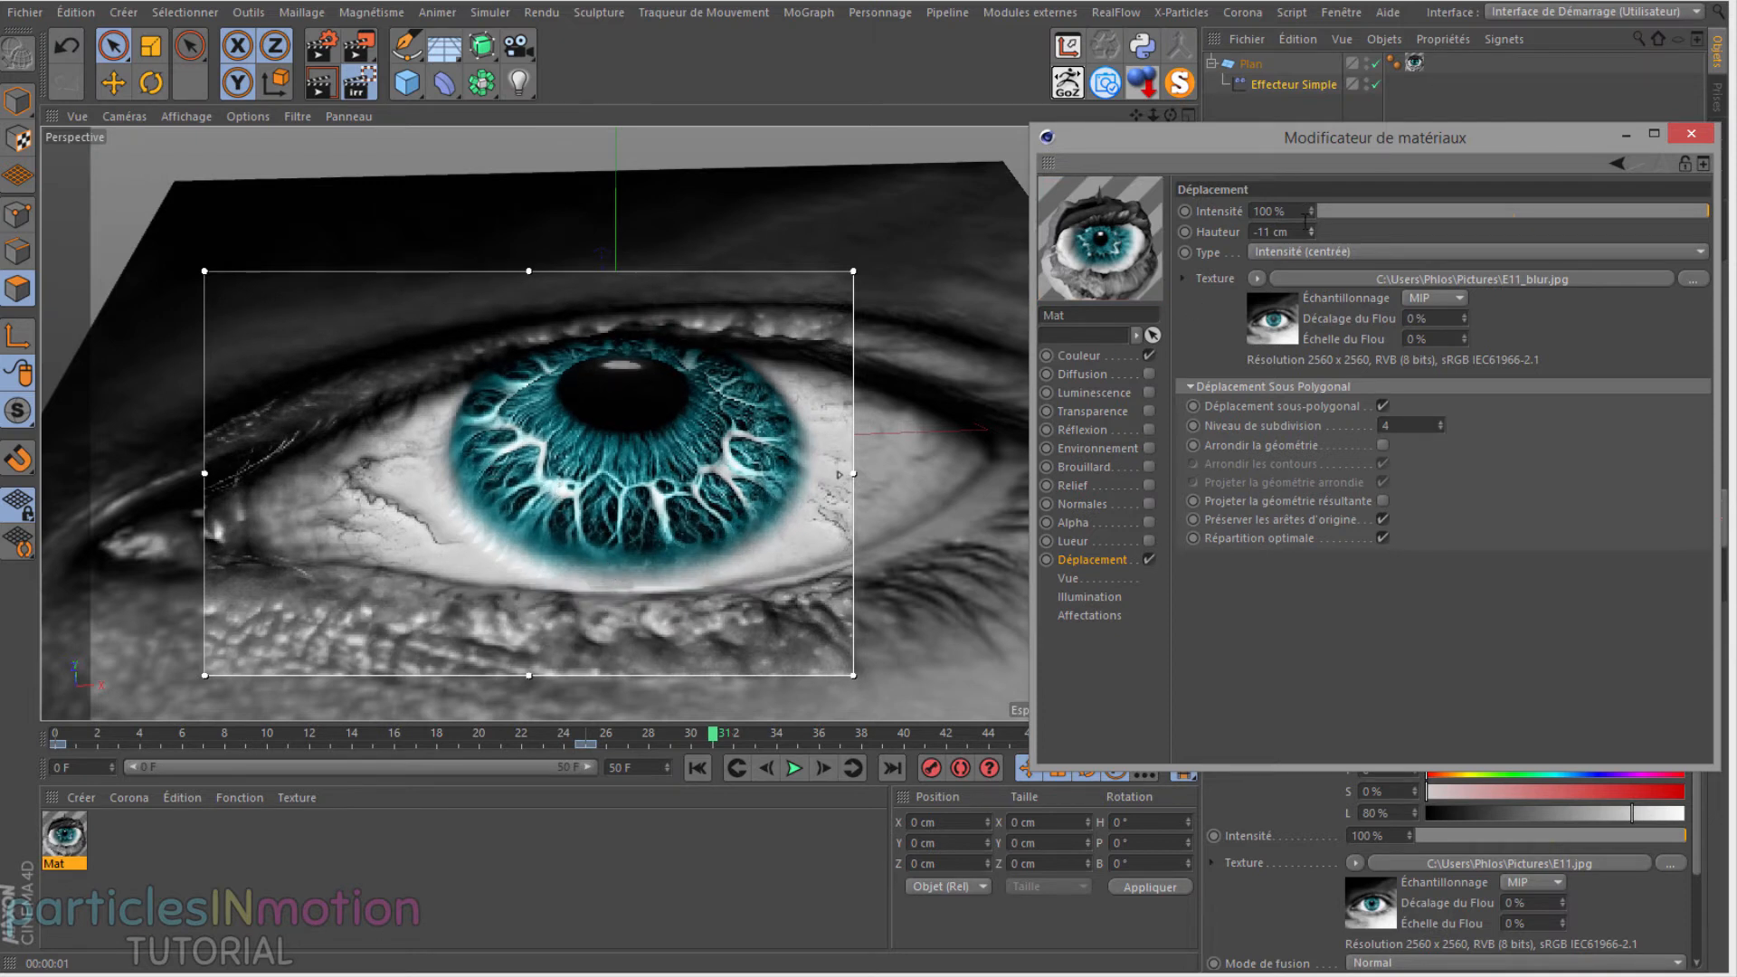
Step: Set the displacement height to 11 cm and record a keyframe for it at frame 25
left_click_drag(1317, 233, 1316, 230)
left_click(583, 744)
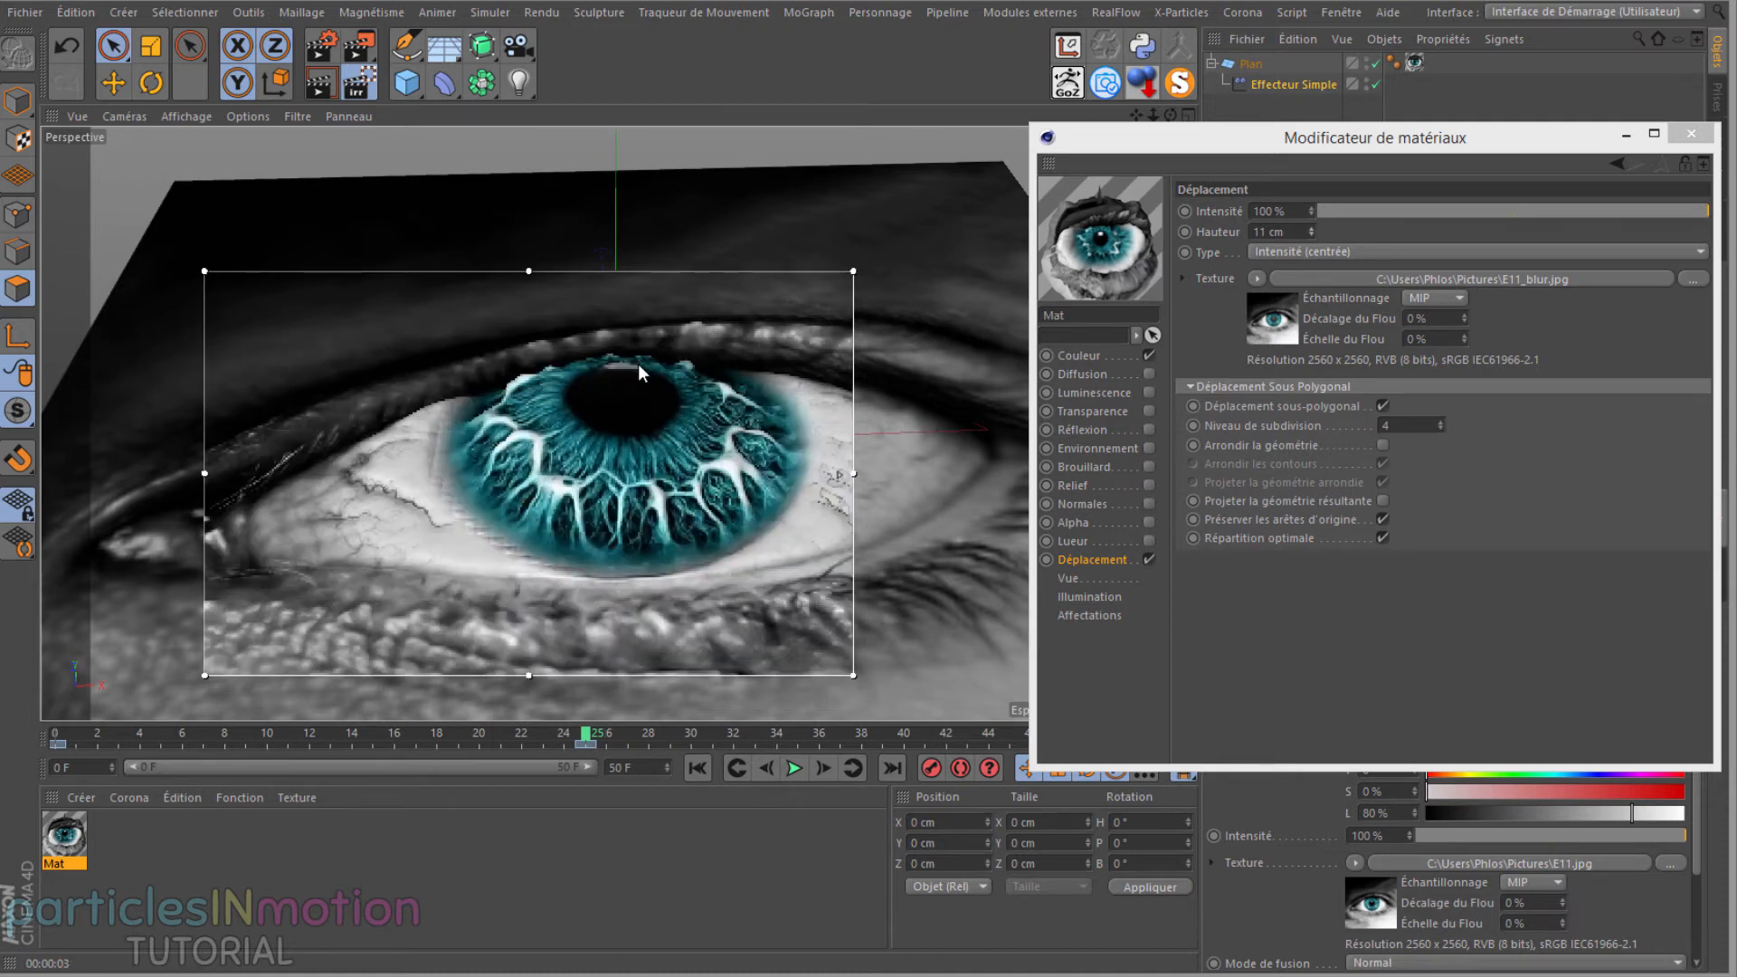
left_click(1185, 231, "ctrl")
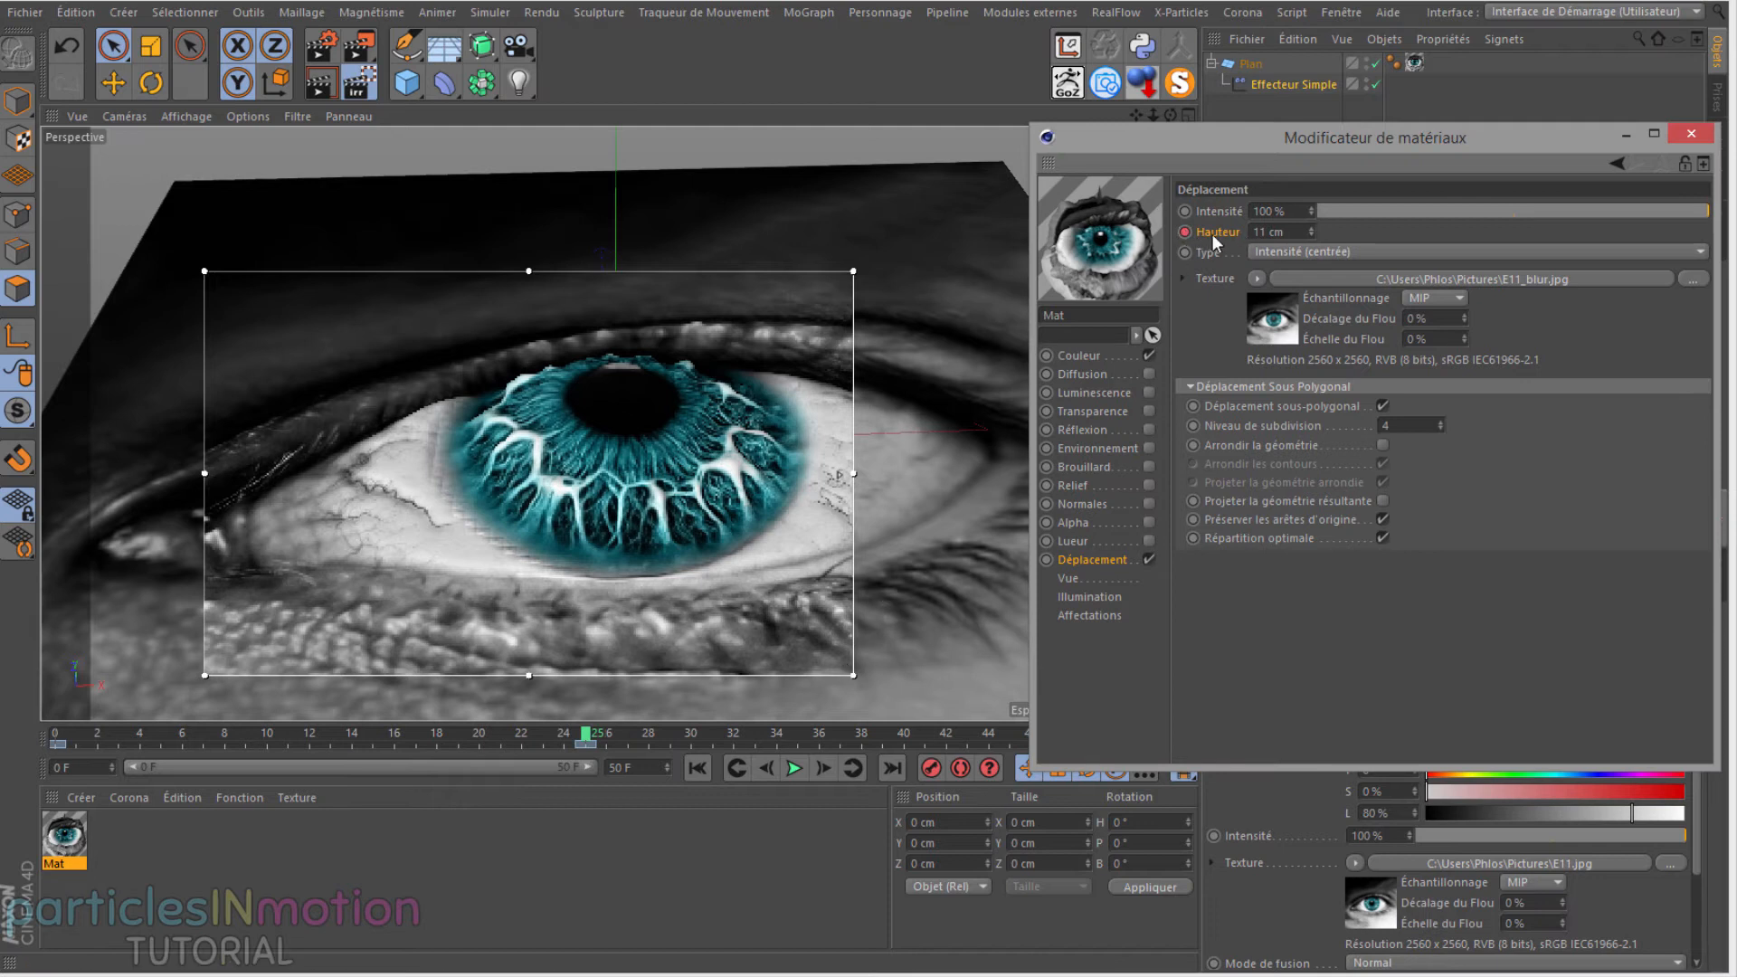
Step: Go to frame 0, try a displacement height of 1 cm, and undo that height change
left_click_drag(593, 742, 58, 737)
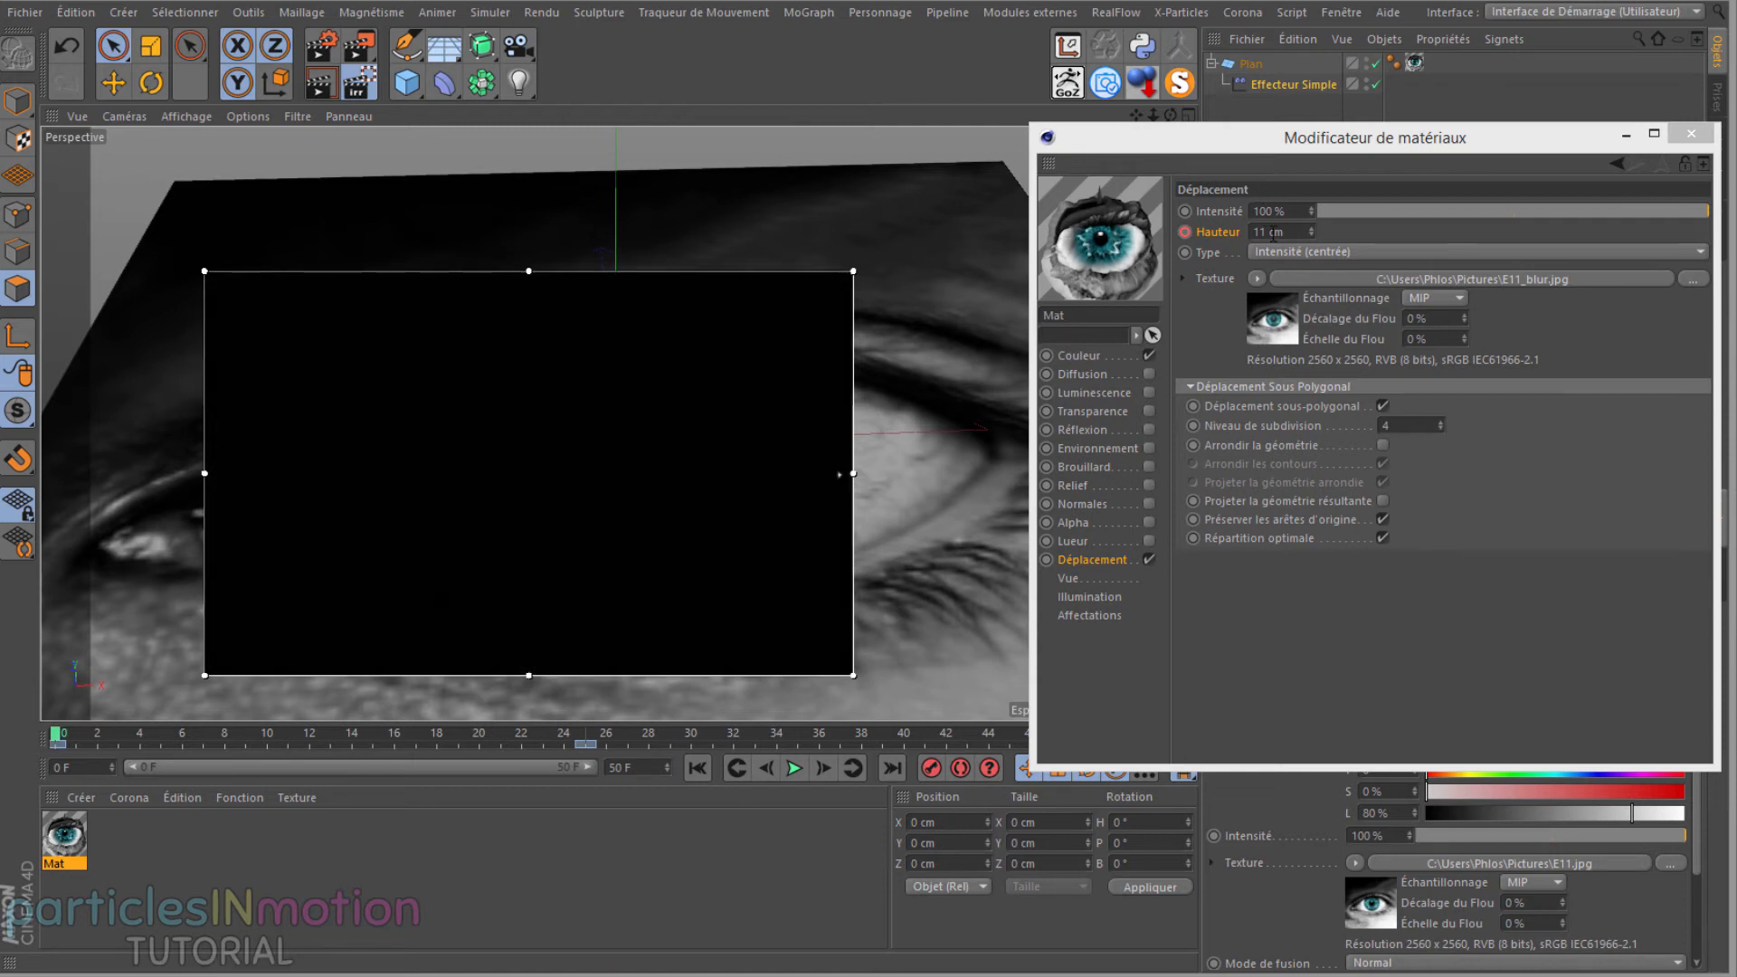
double_click(1272, 232)
type("1")
key("Return")
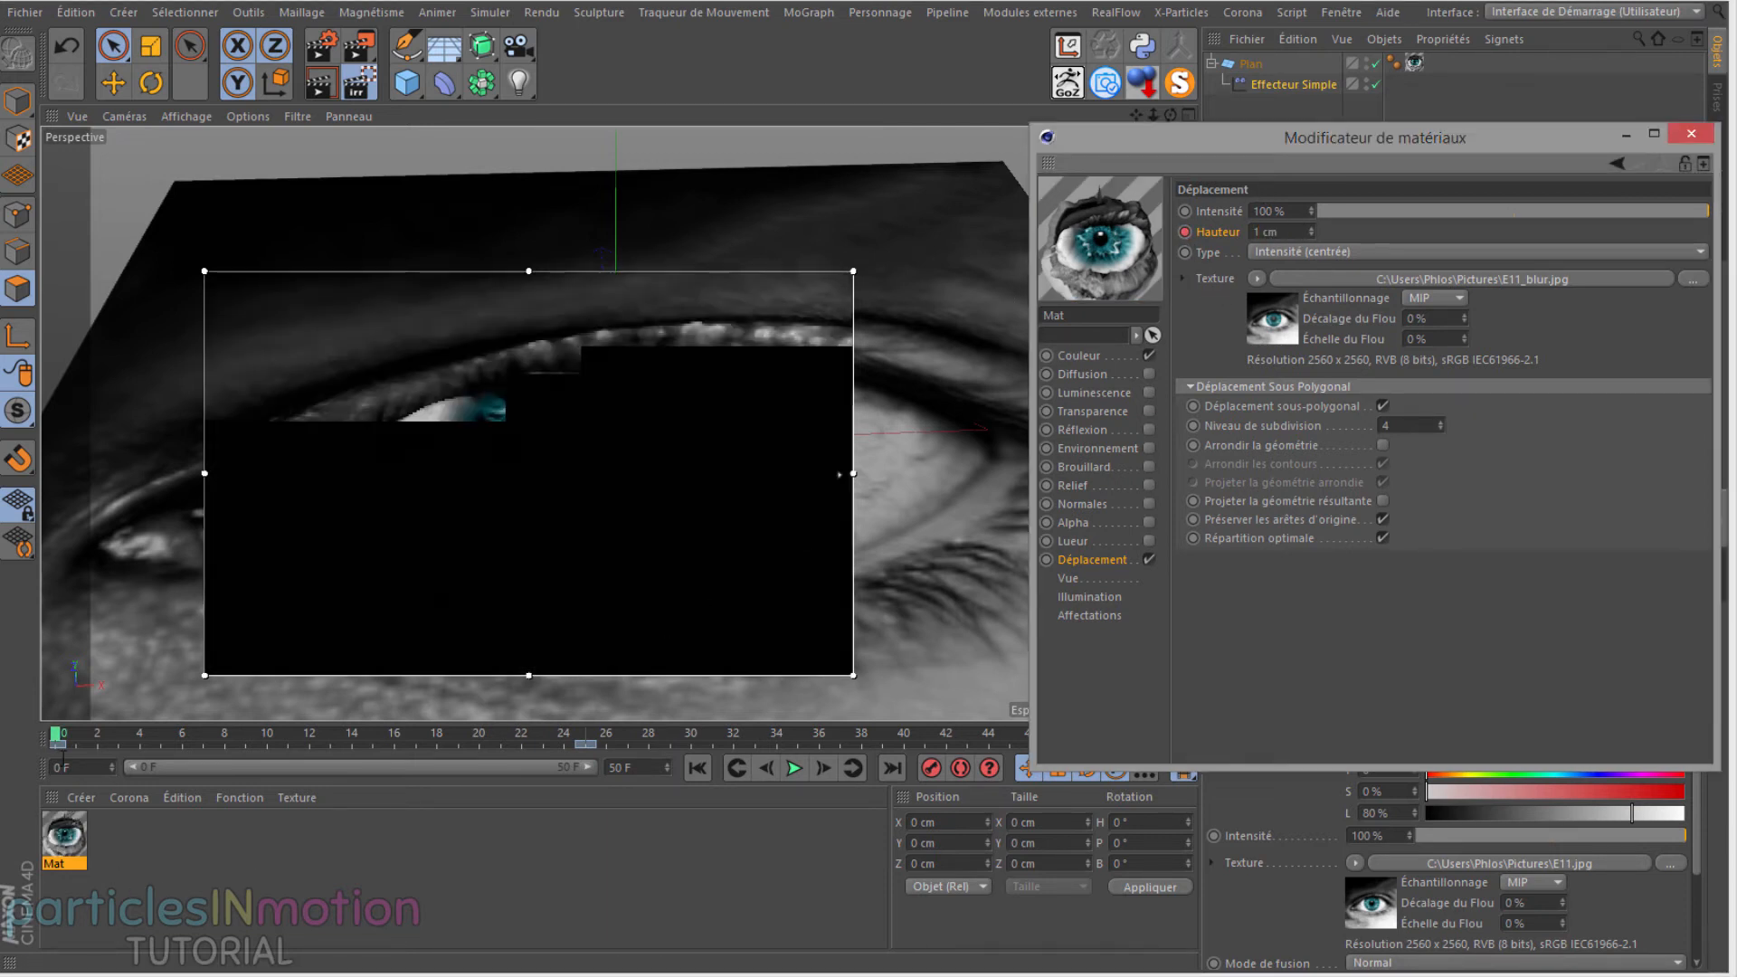
key("ctrl+z")
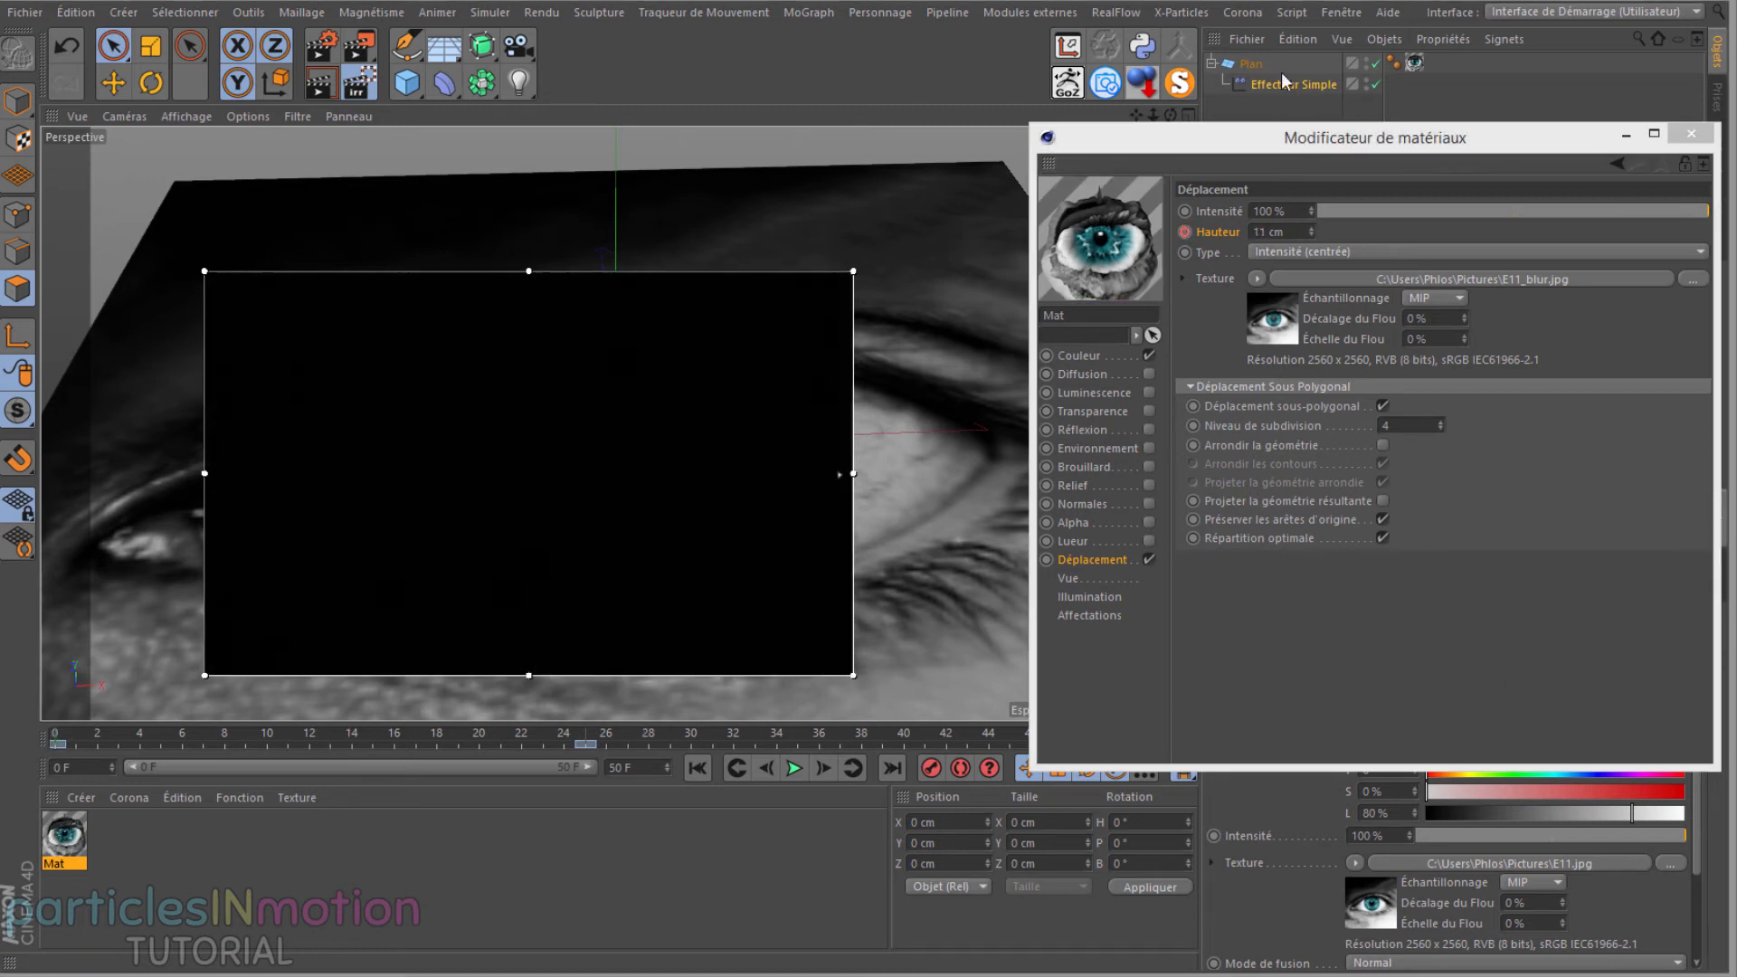
Step: Set the displacement height to 1 cm and record a keyframe for it at frame 50, then return to frame 0
left_click_drag(1294, 137, 1303, 26)
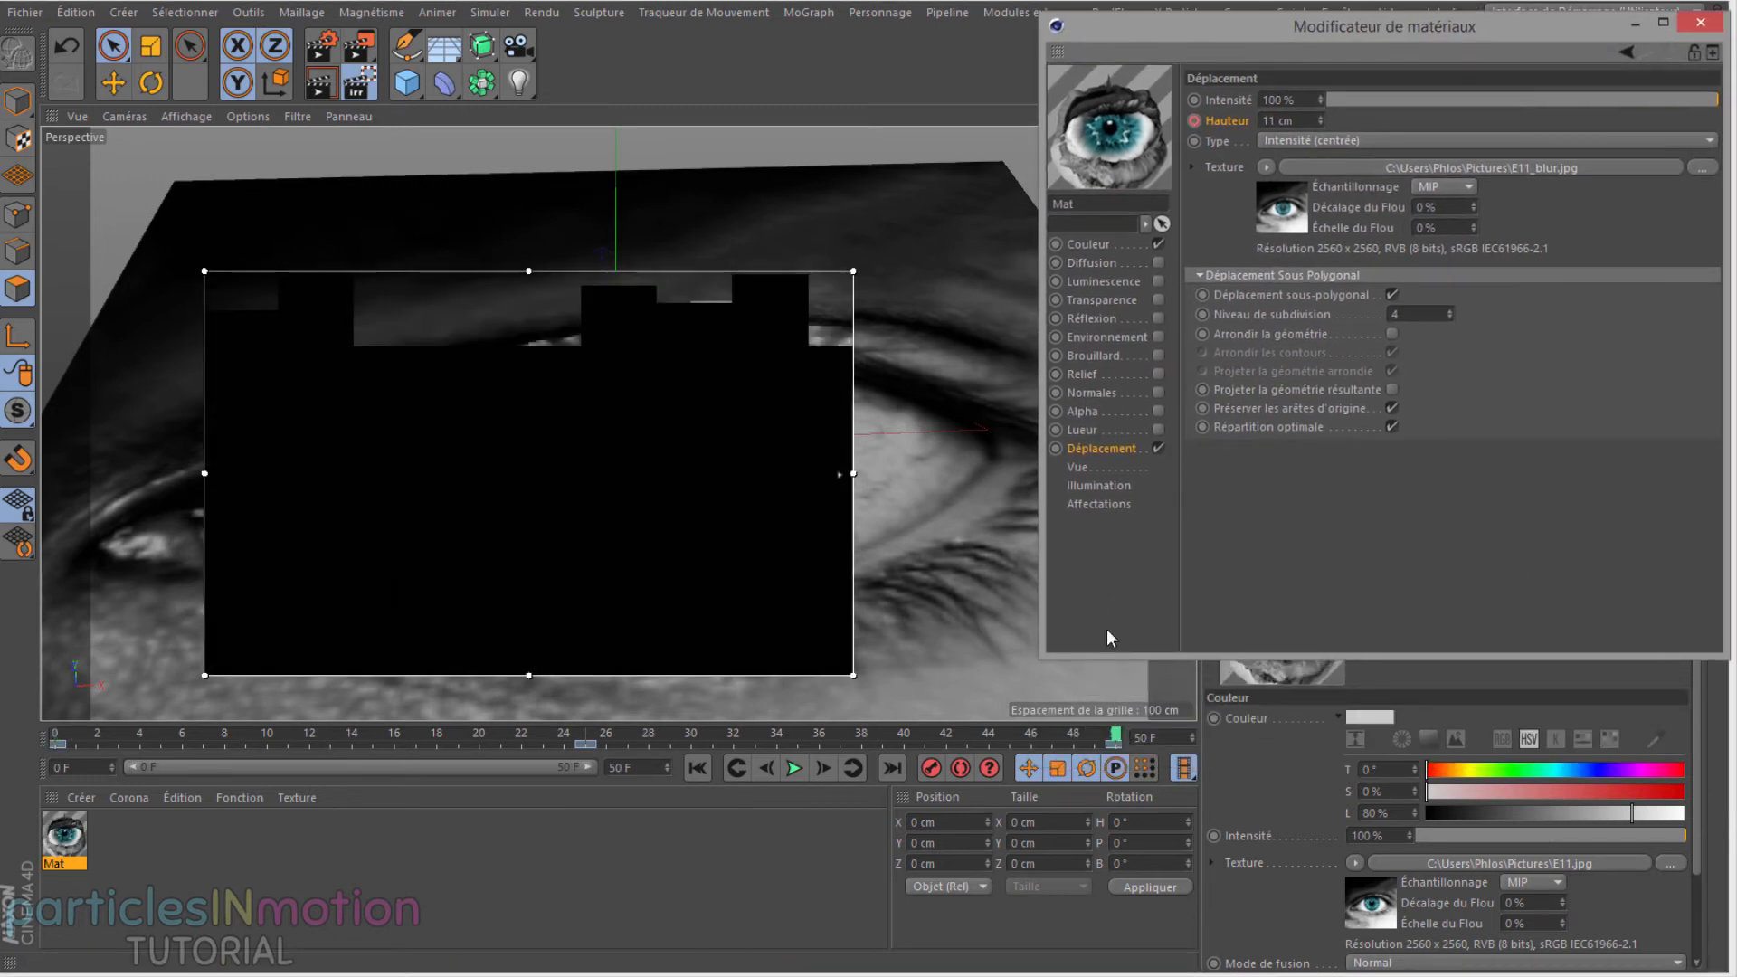
double_click(1289, 120)
type("1")
key("Return")
left_click(1194, 121)
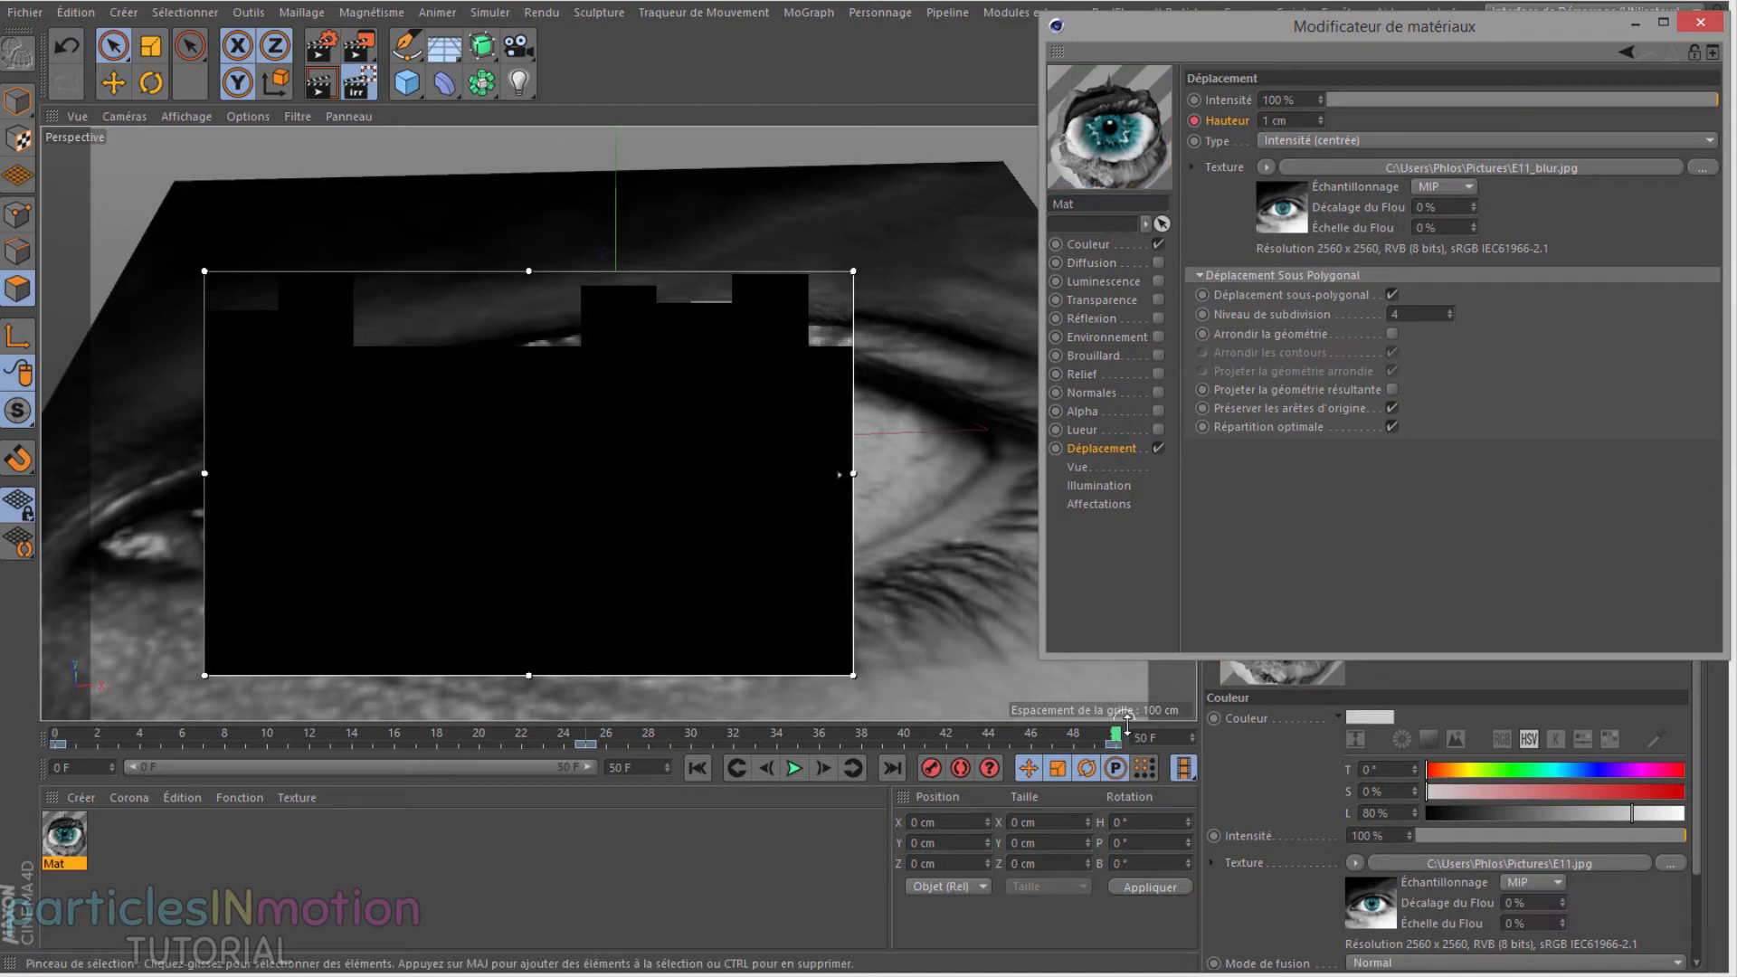
left_click_drag(1119, 738, 56, 737)
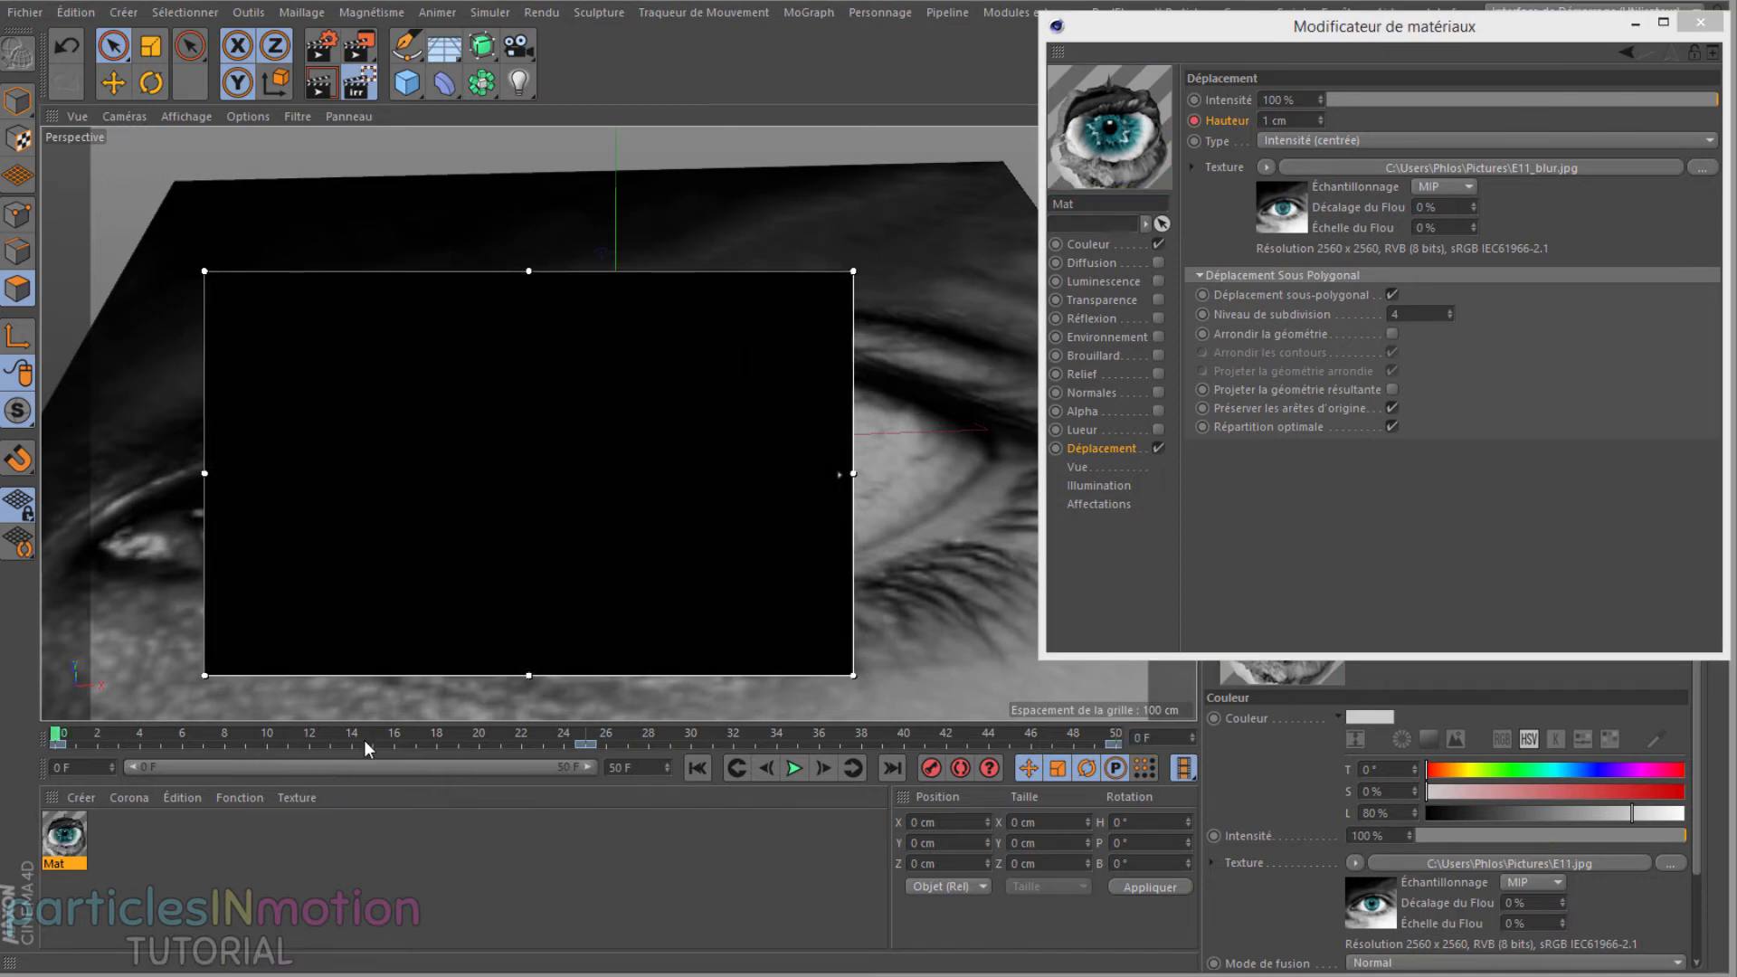
left_click(83, 798)
mouse_move(126, 632)
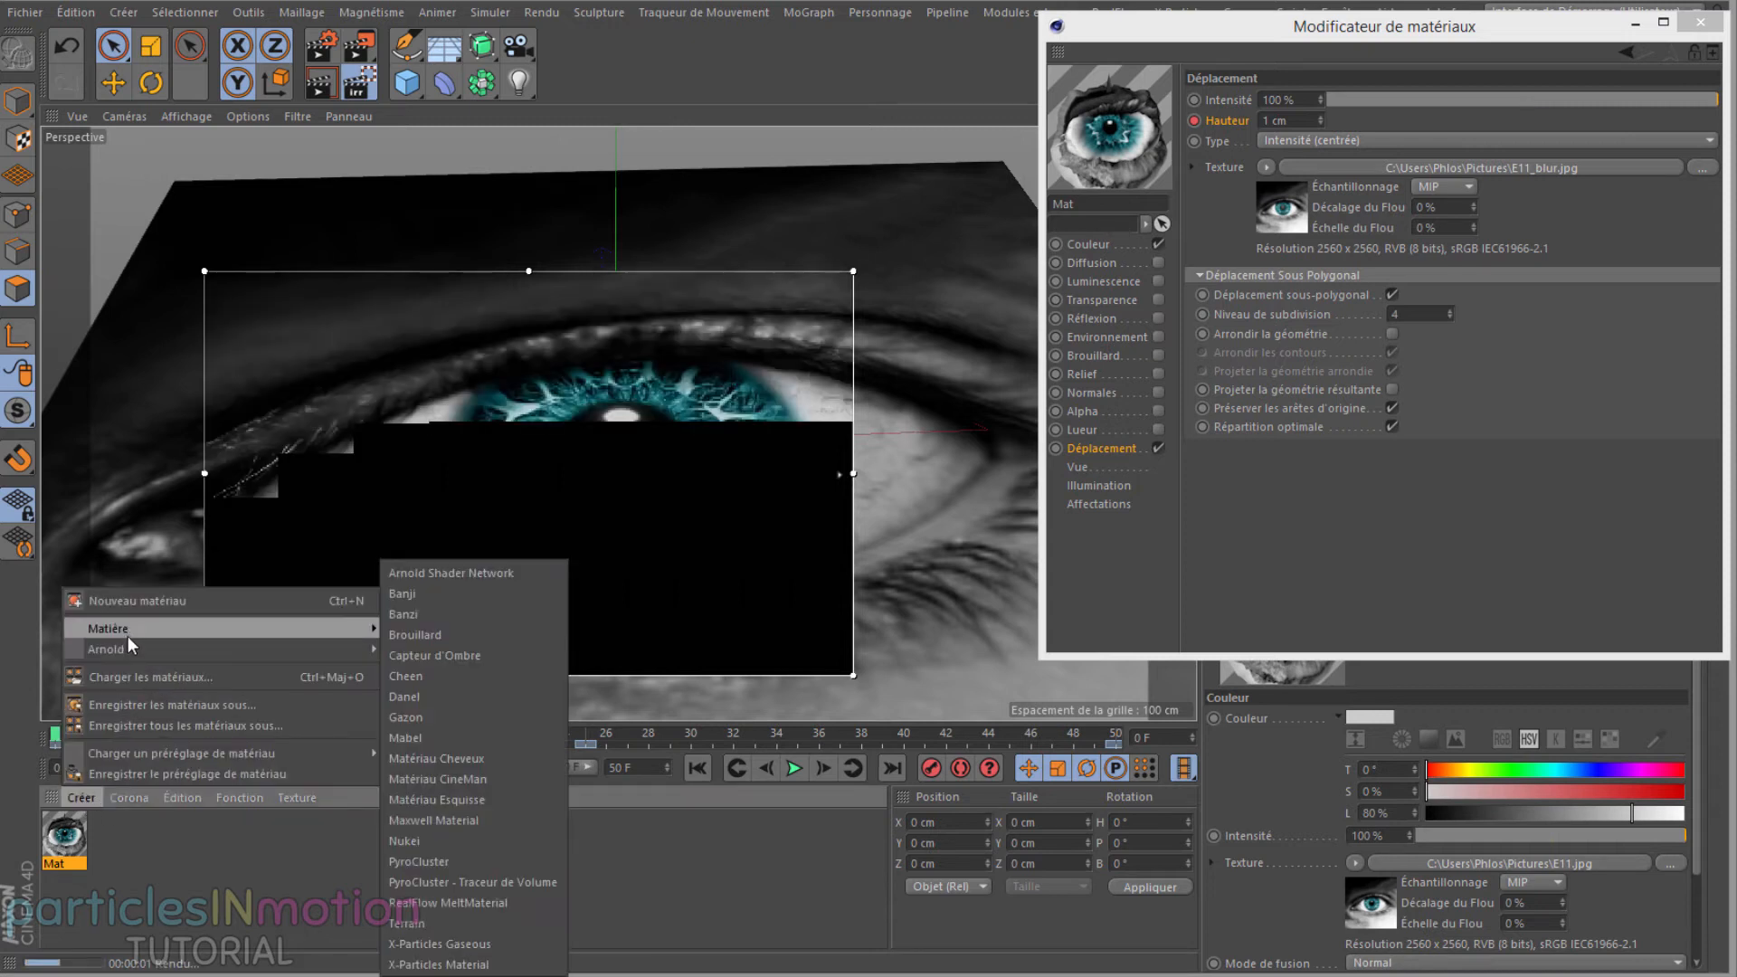
left_click(128, 798)
left_click(156, 825)
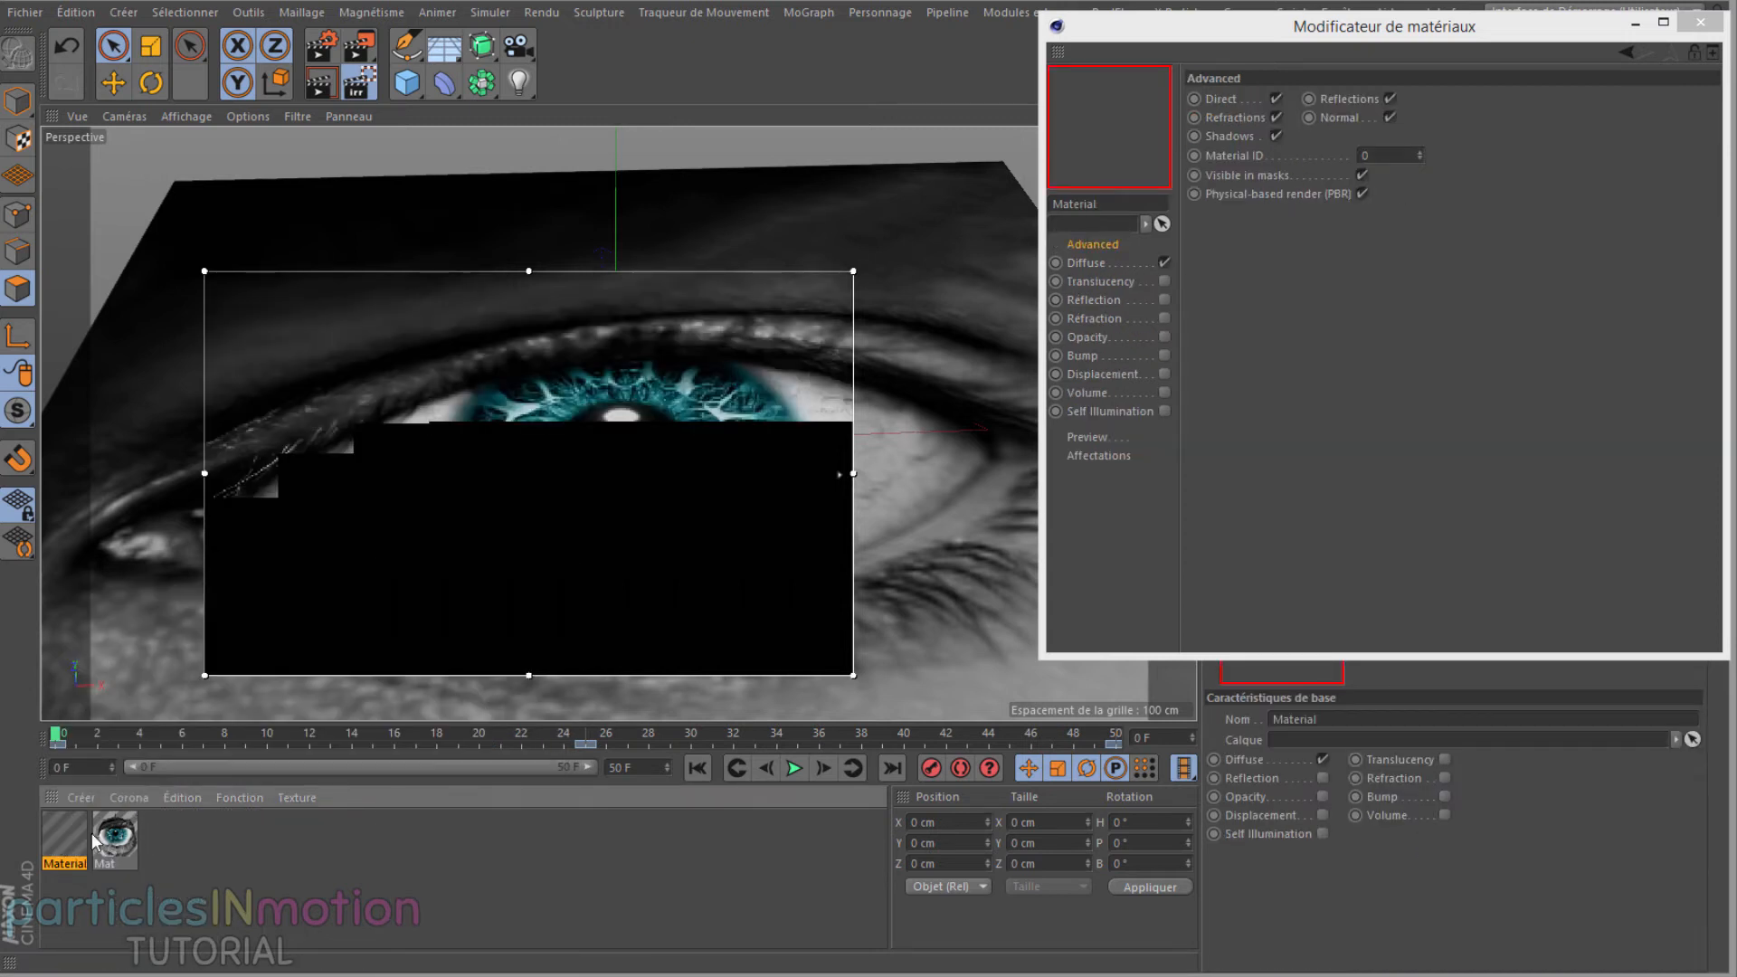
key("Delete")
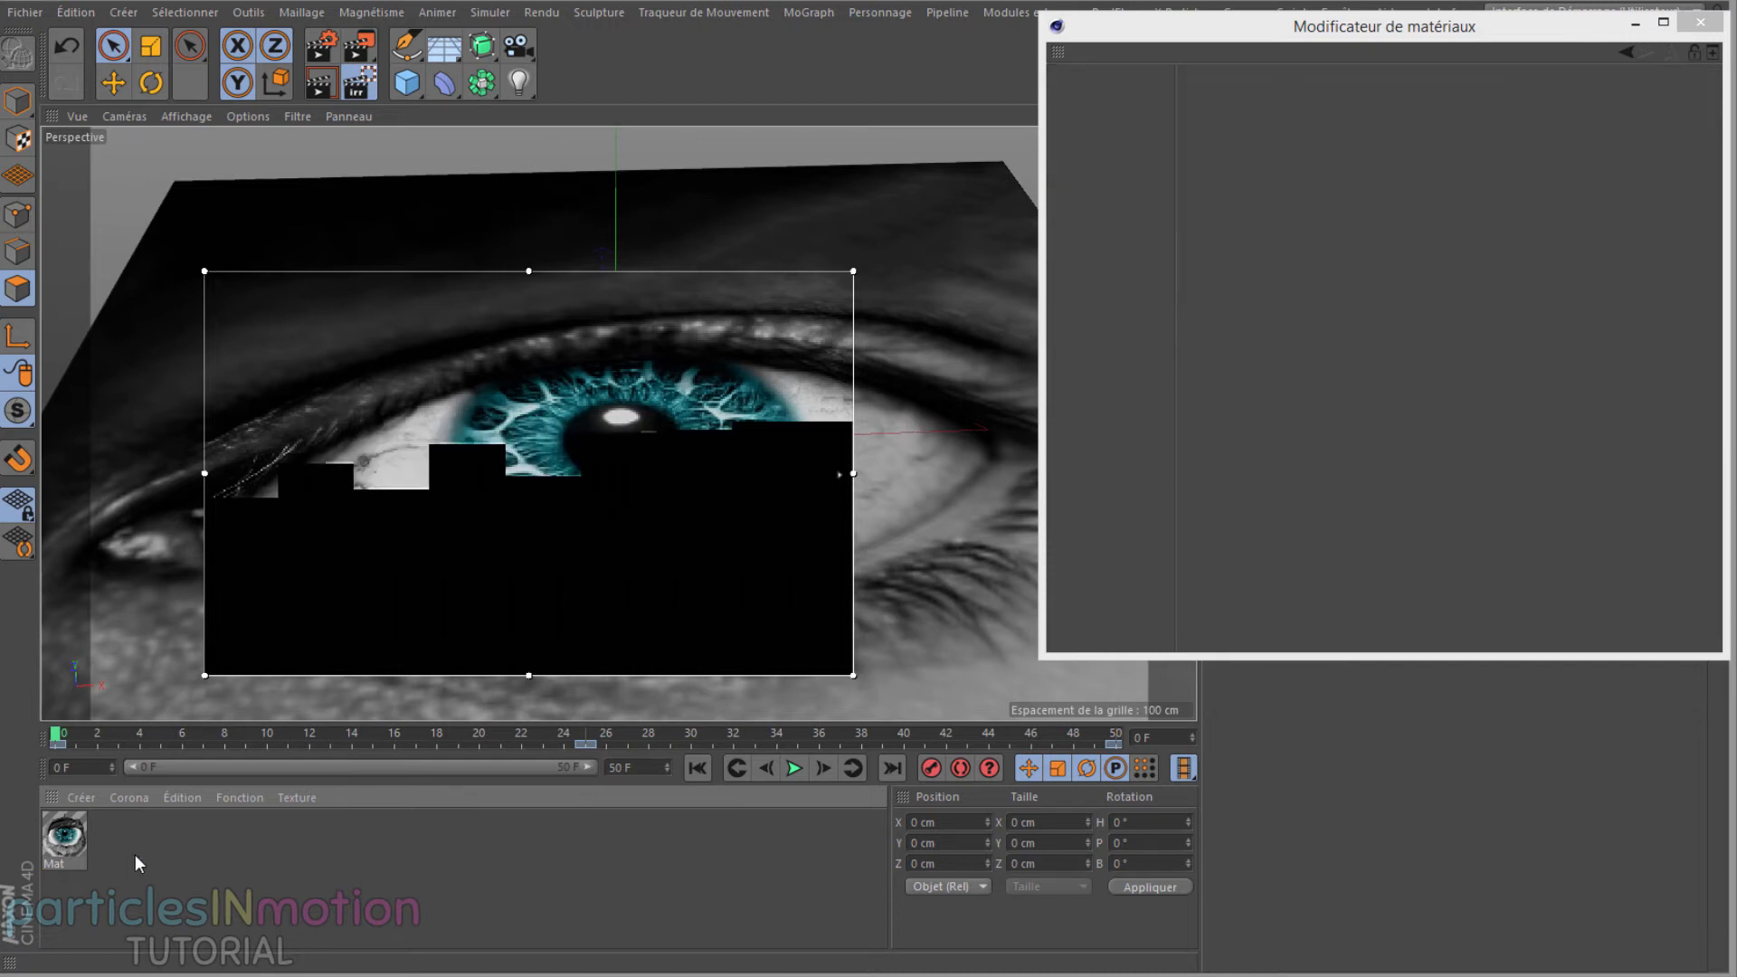
Step: Create a new standard material and open it in the material editor
double_click(150, 849)
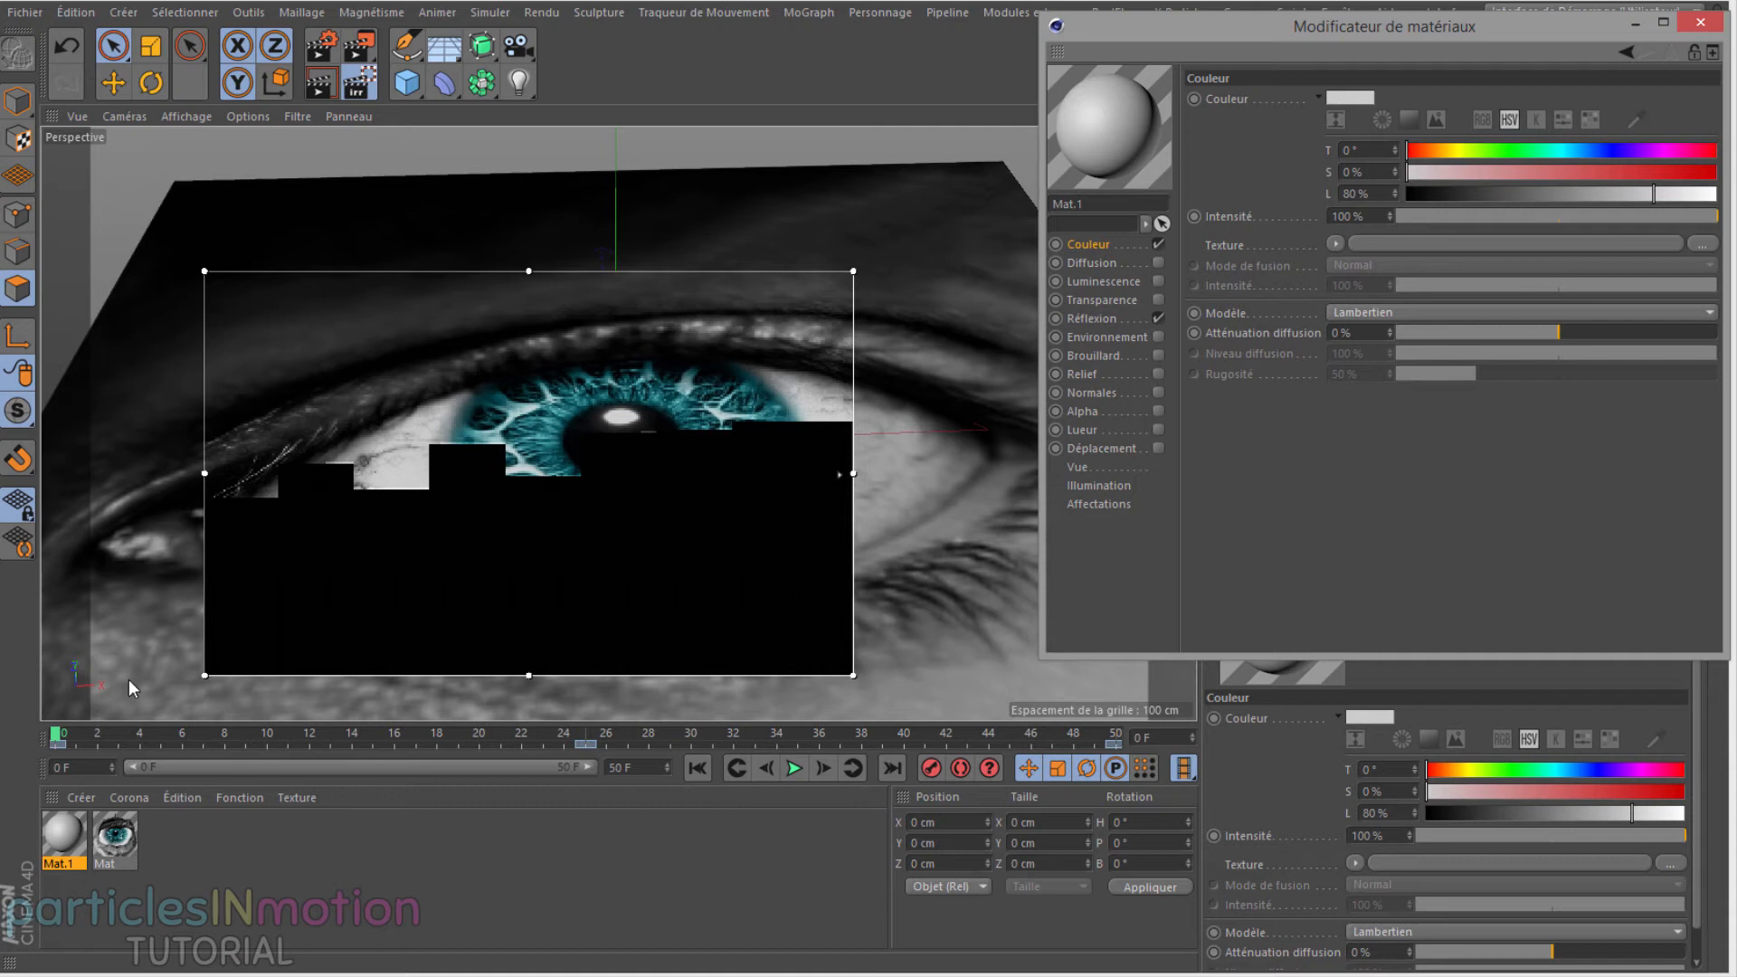
double_click(62, 832)
left_click_drag(1315, 31, 723, 132)
Step: Load an image from the Allegorithmic environments Exterior folder as the new material's colour texture, without copying it to the project
left_click(1110, 346)
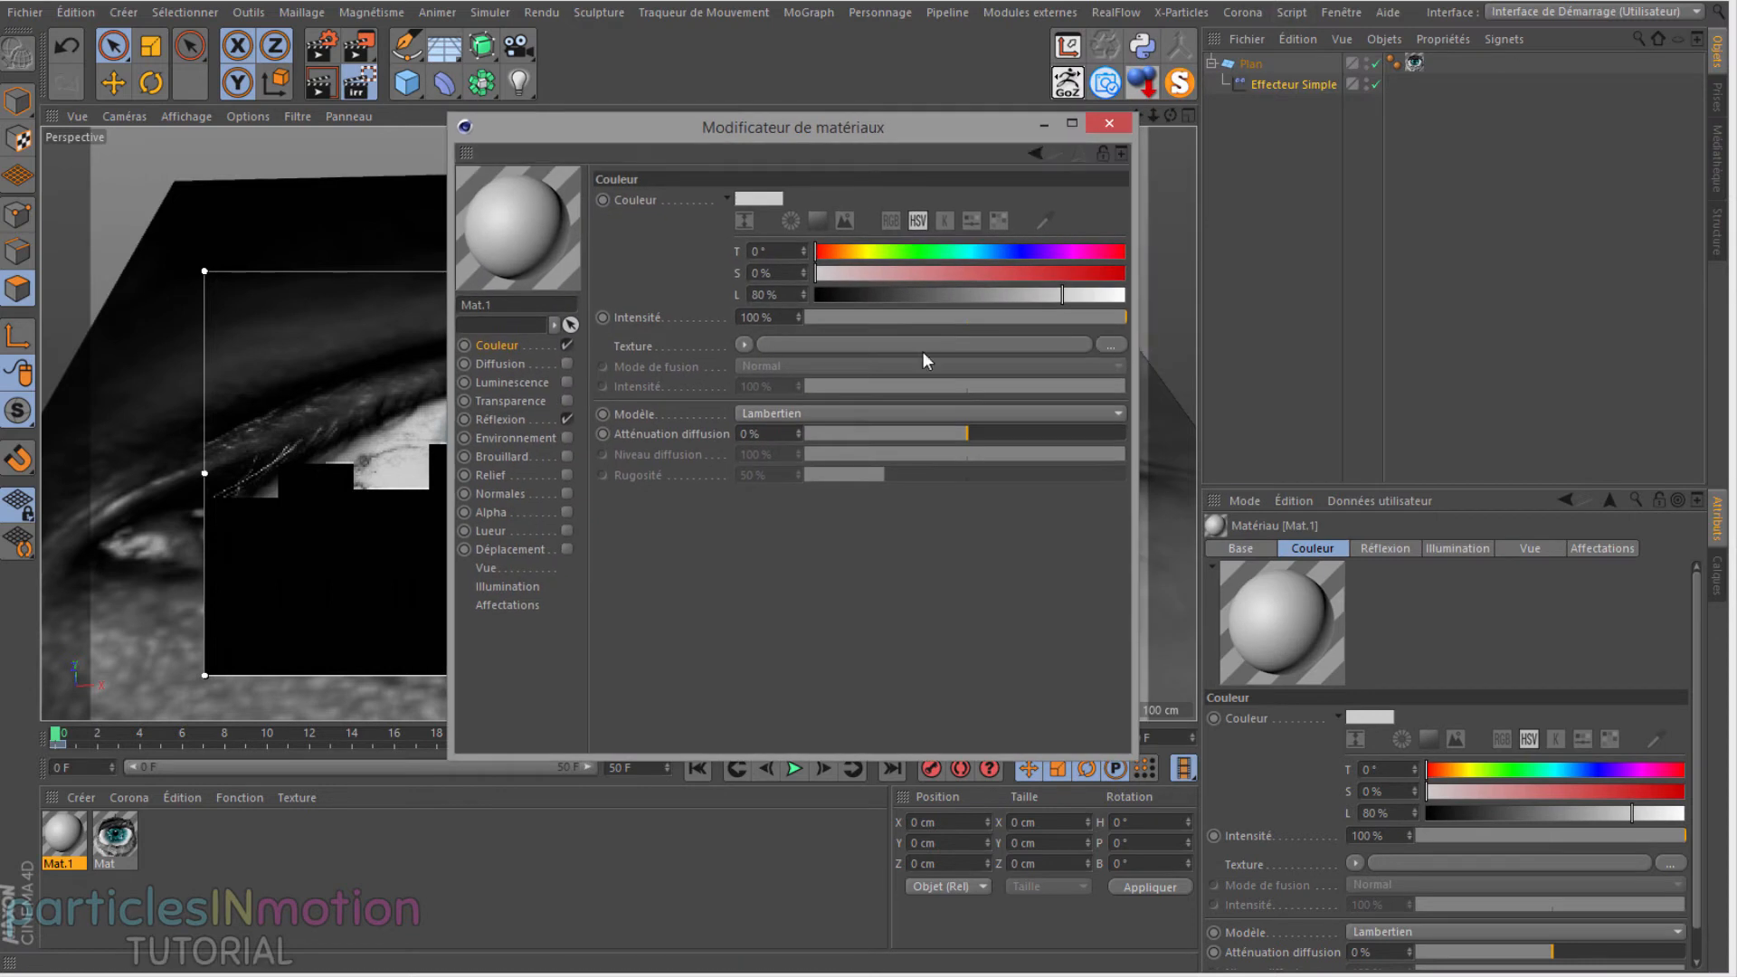
left_click(539, 301)
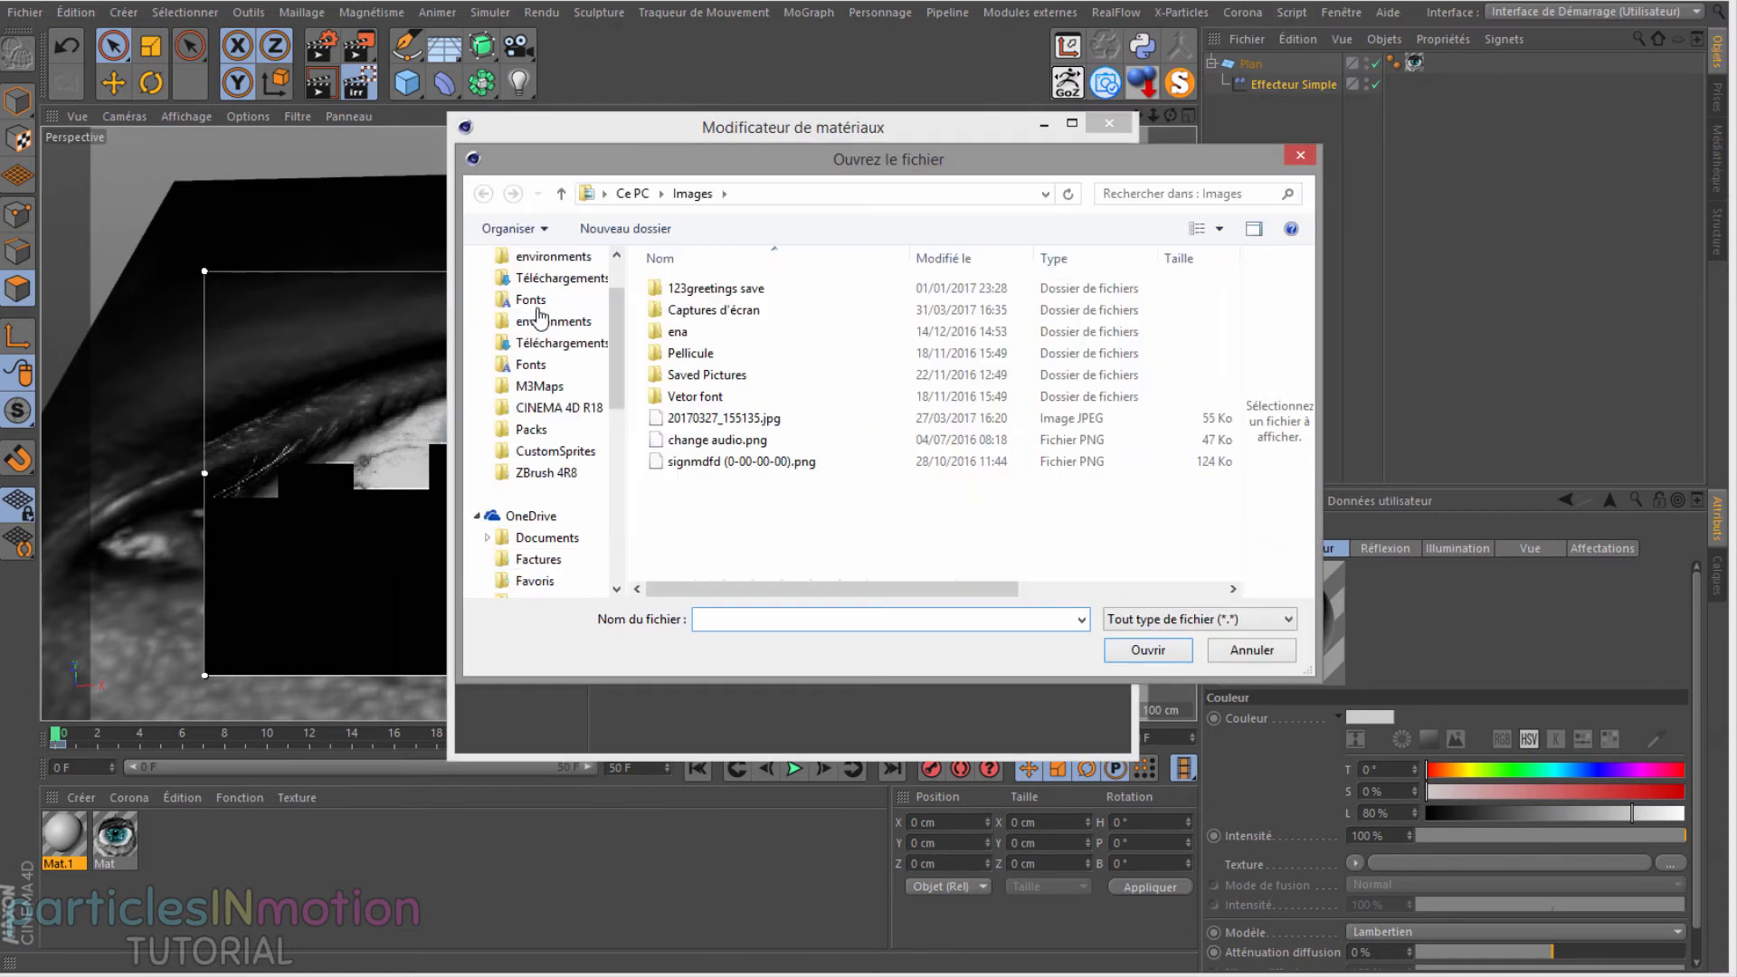
left_click(545, 401)
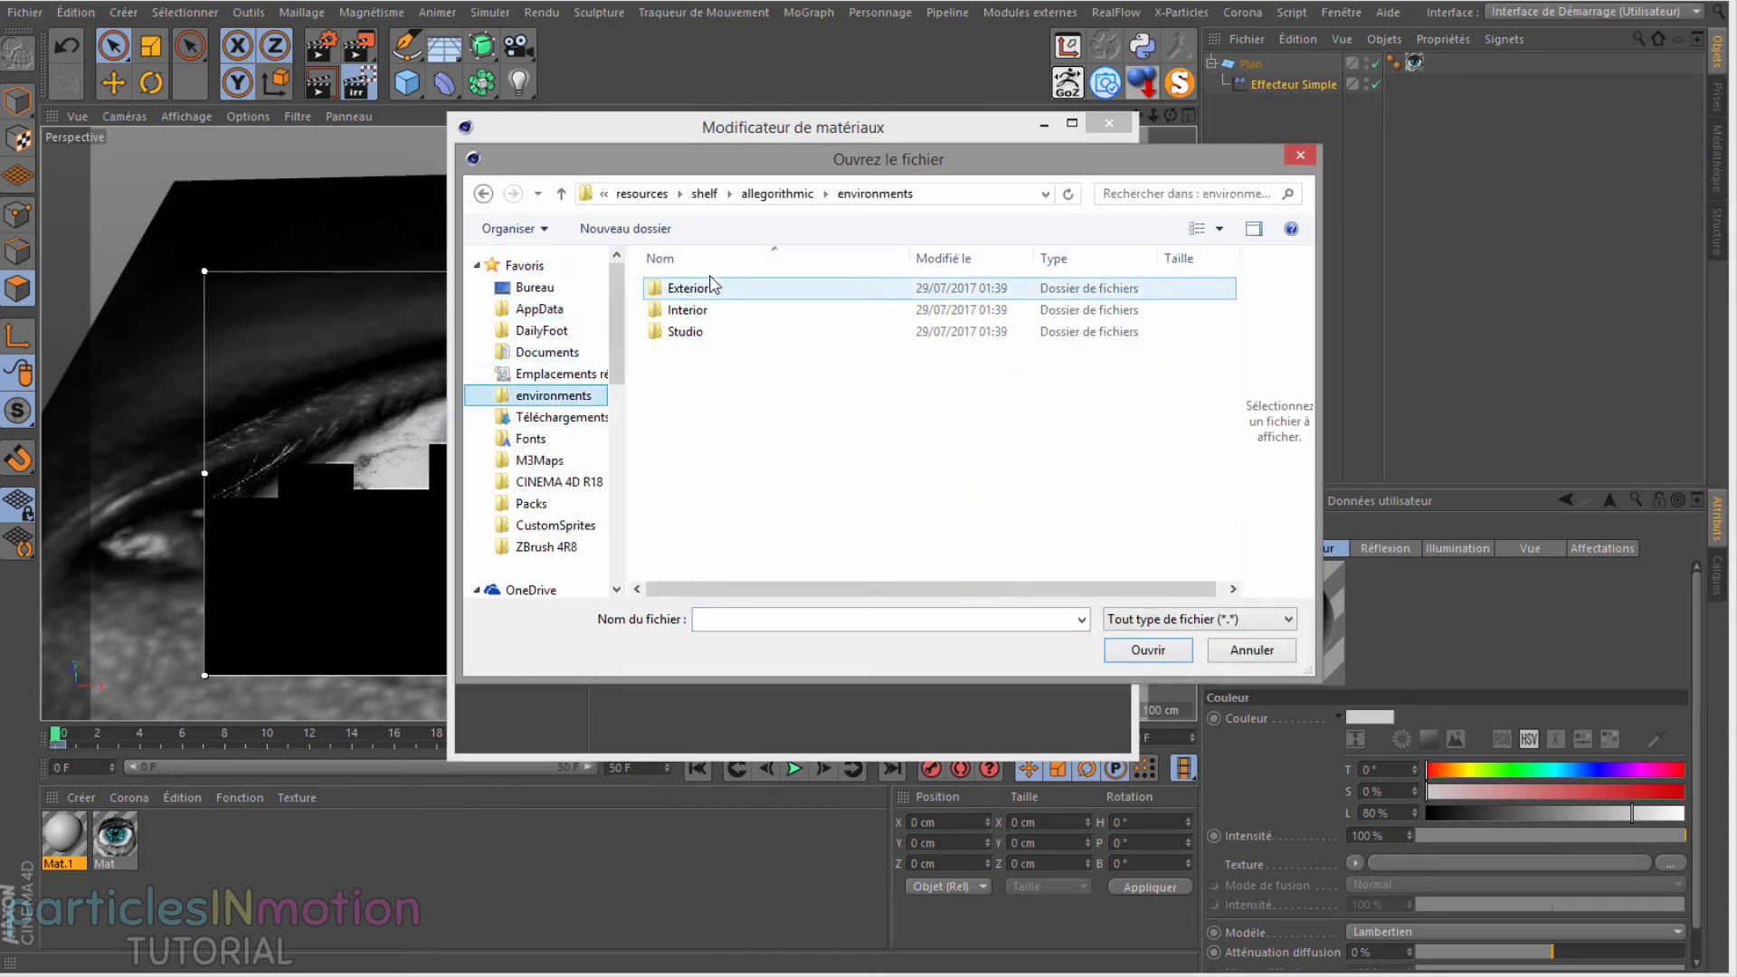
double_click(687, 289)
left_click(1049, 453)
left_click(1148, 650)
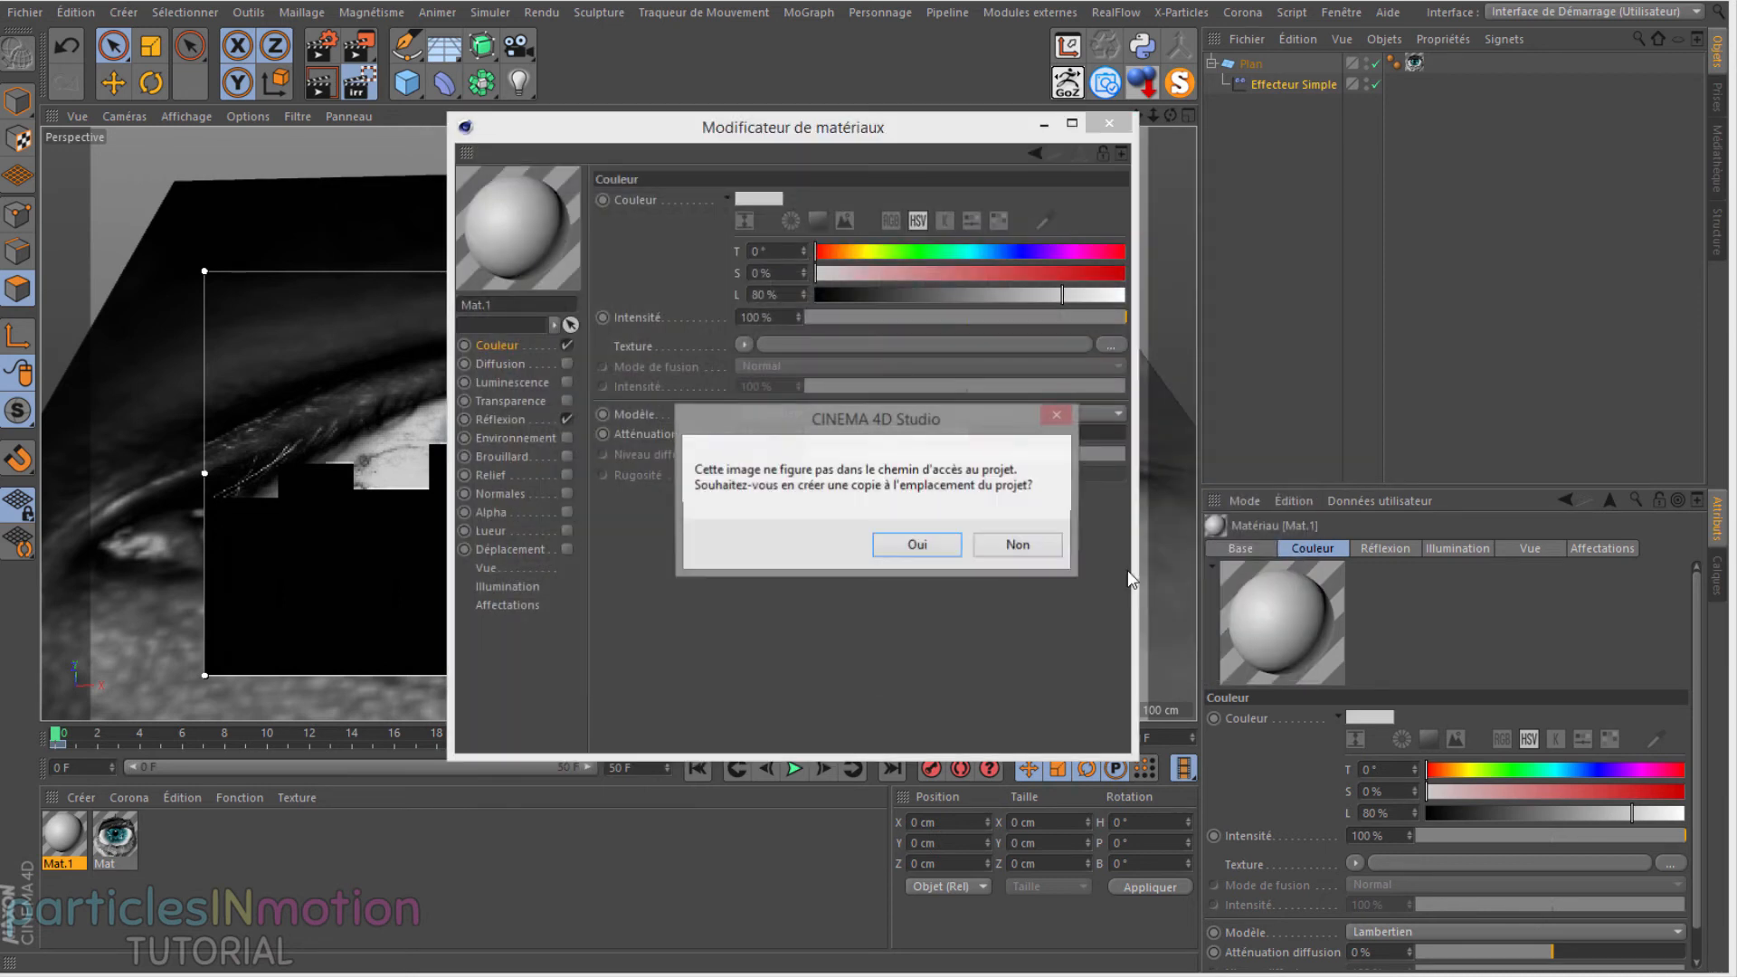
left_click(1045, 549)
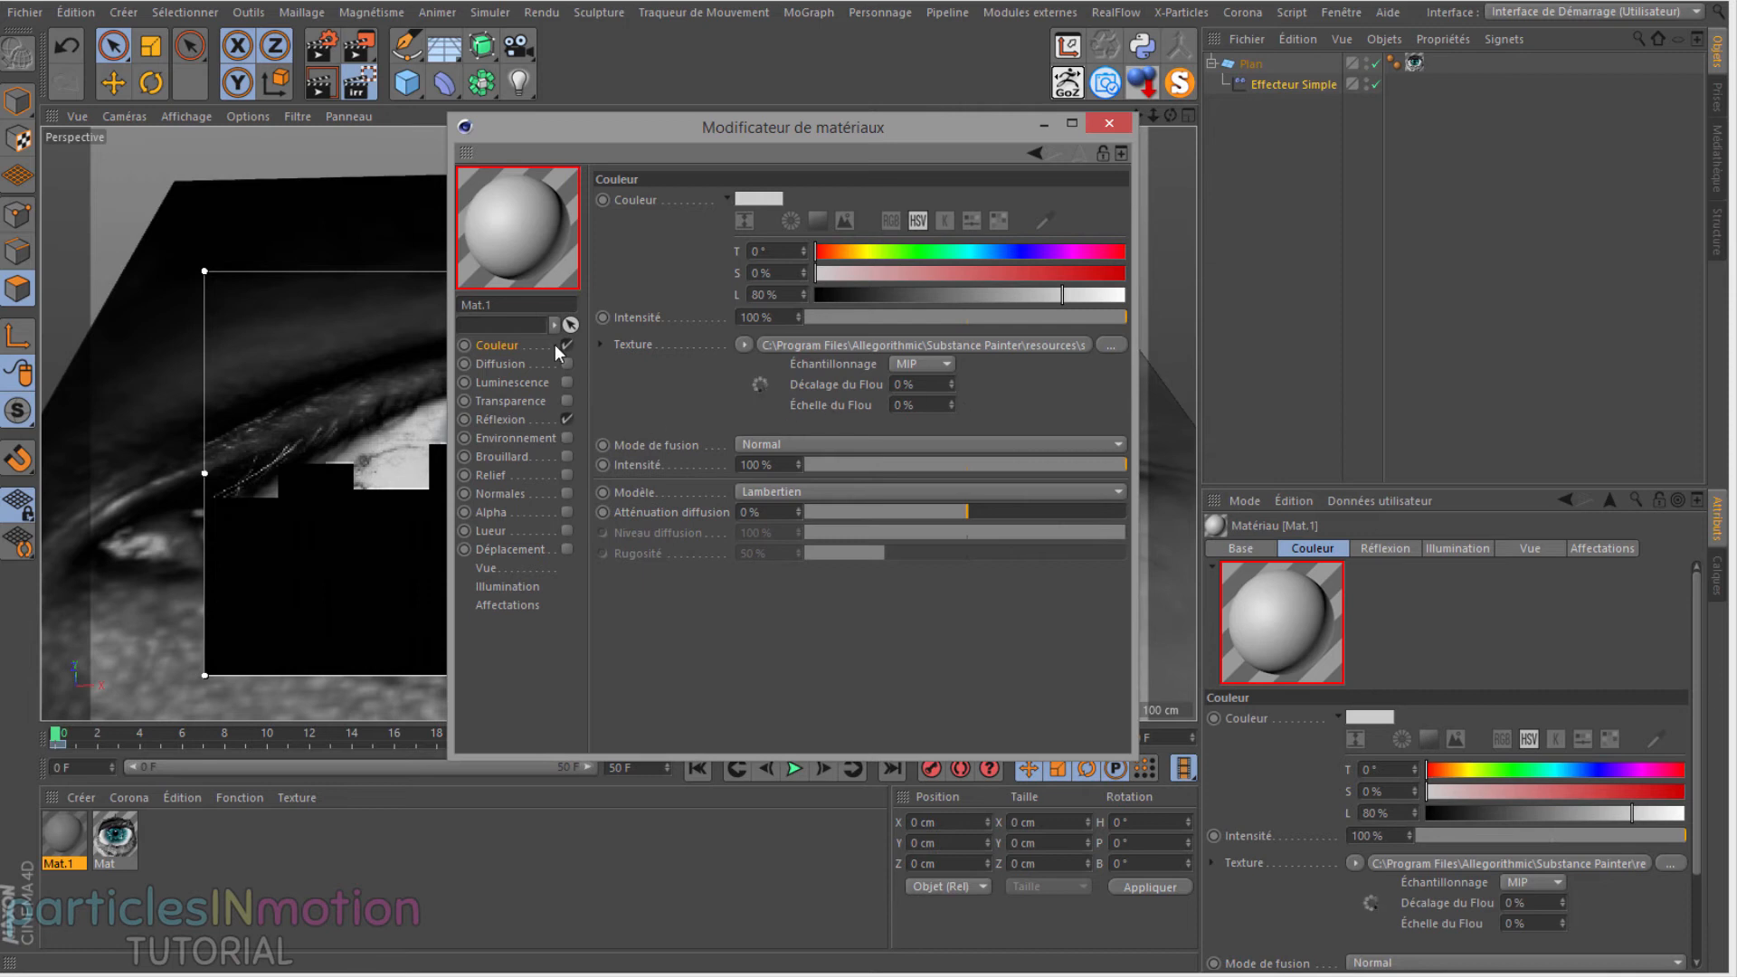
Step: Use the same environment image as Mat.1's luminescence texture, disable Réflexion and enable Luminescence, and close the material editor
left_click(503, 383)
mouse_move(760, 347)
left_mouse_down()
mouse_move(830, 342)
mouse_move(816, 350)
left_mouse_up()
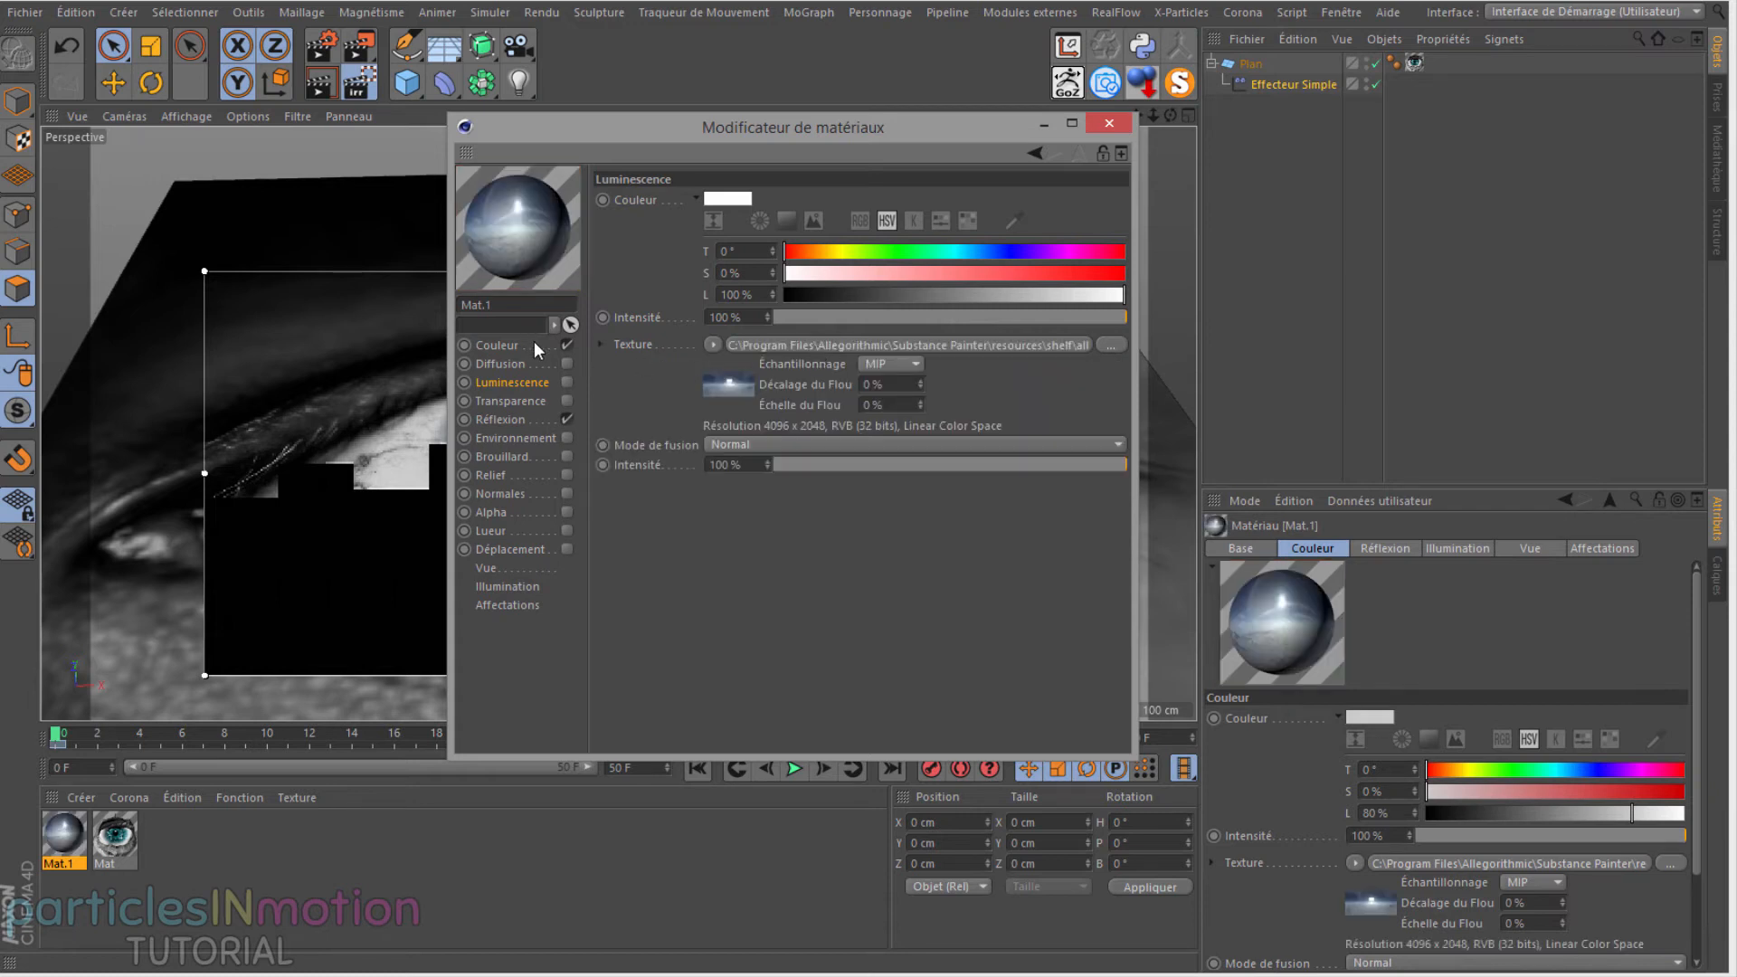
left_click(495, 344)
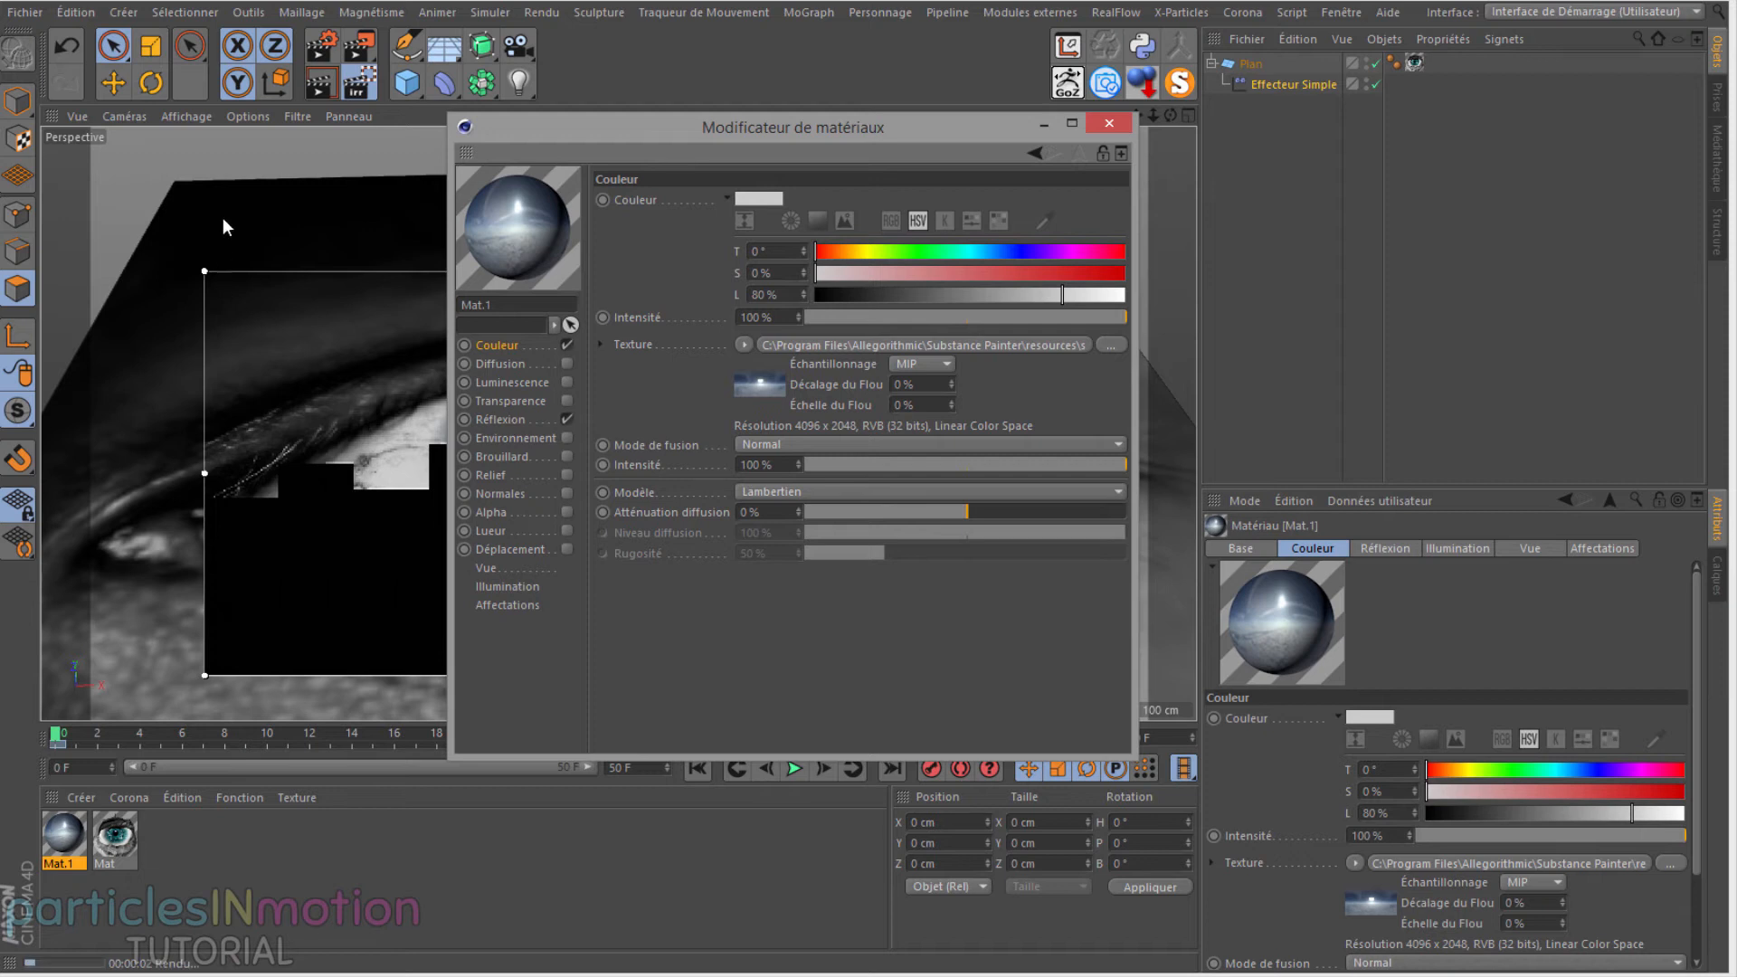
left_click(507, 418)
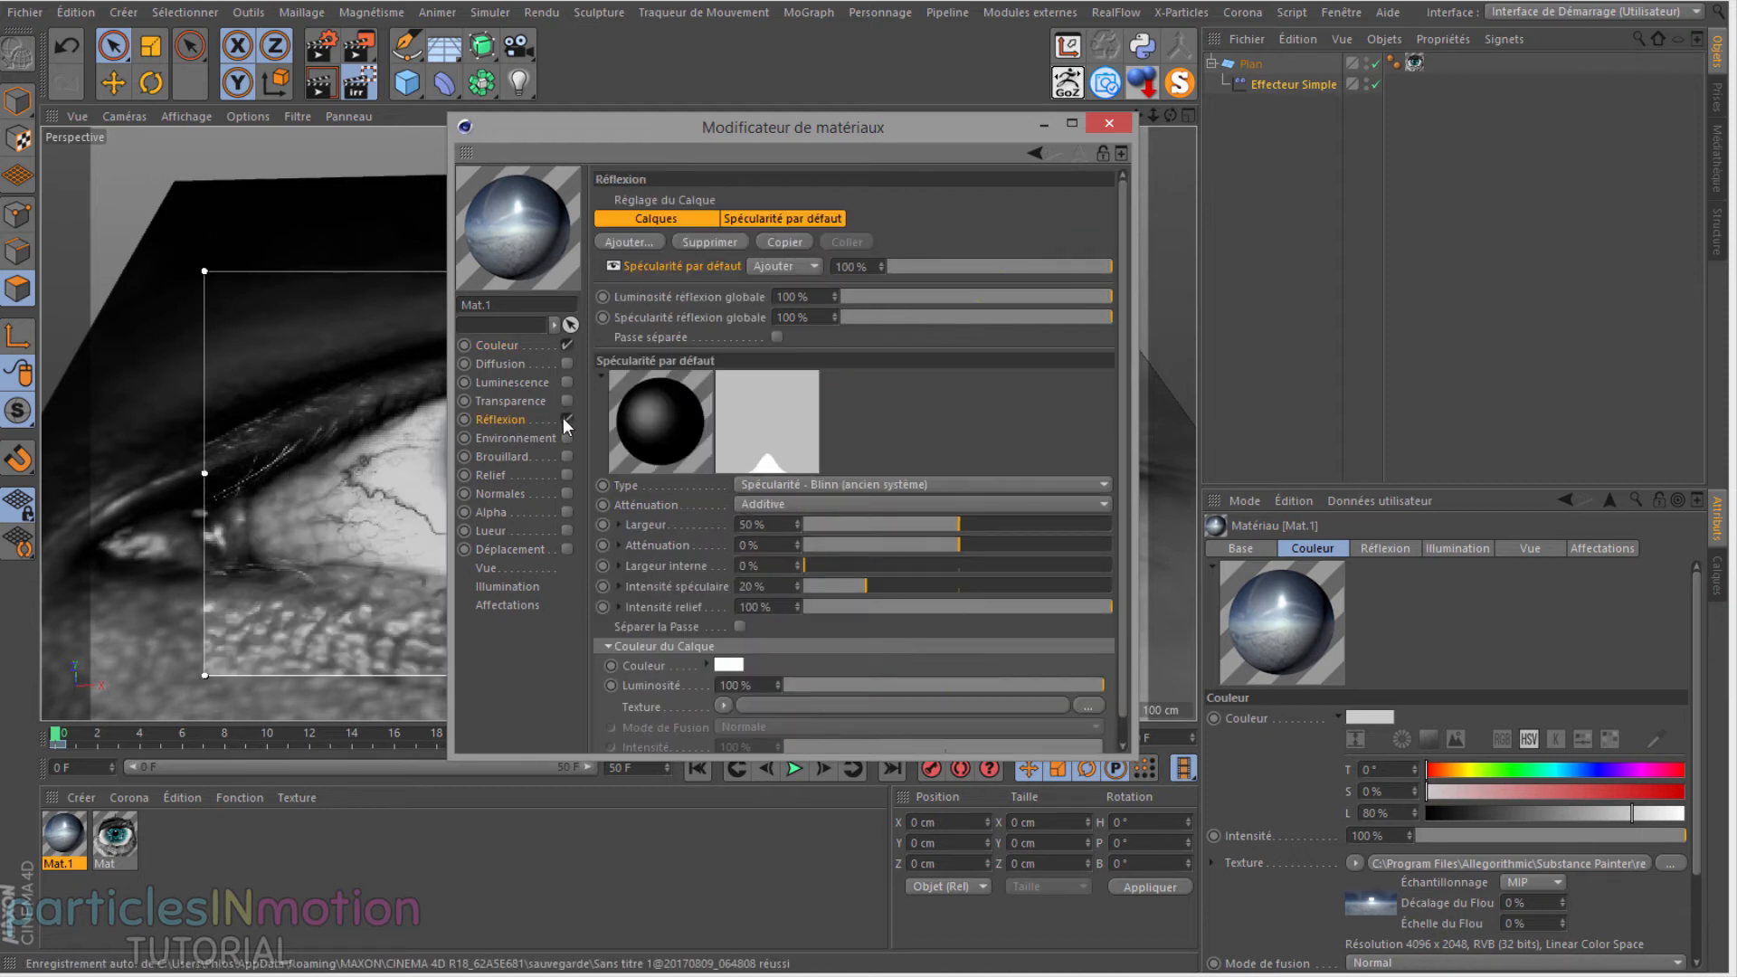
left_click(567, 418)
left_click(566, 382)
left_click(493, 383)
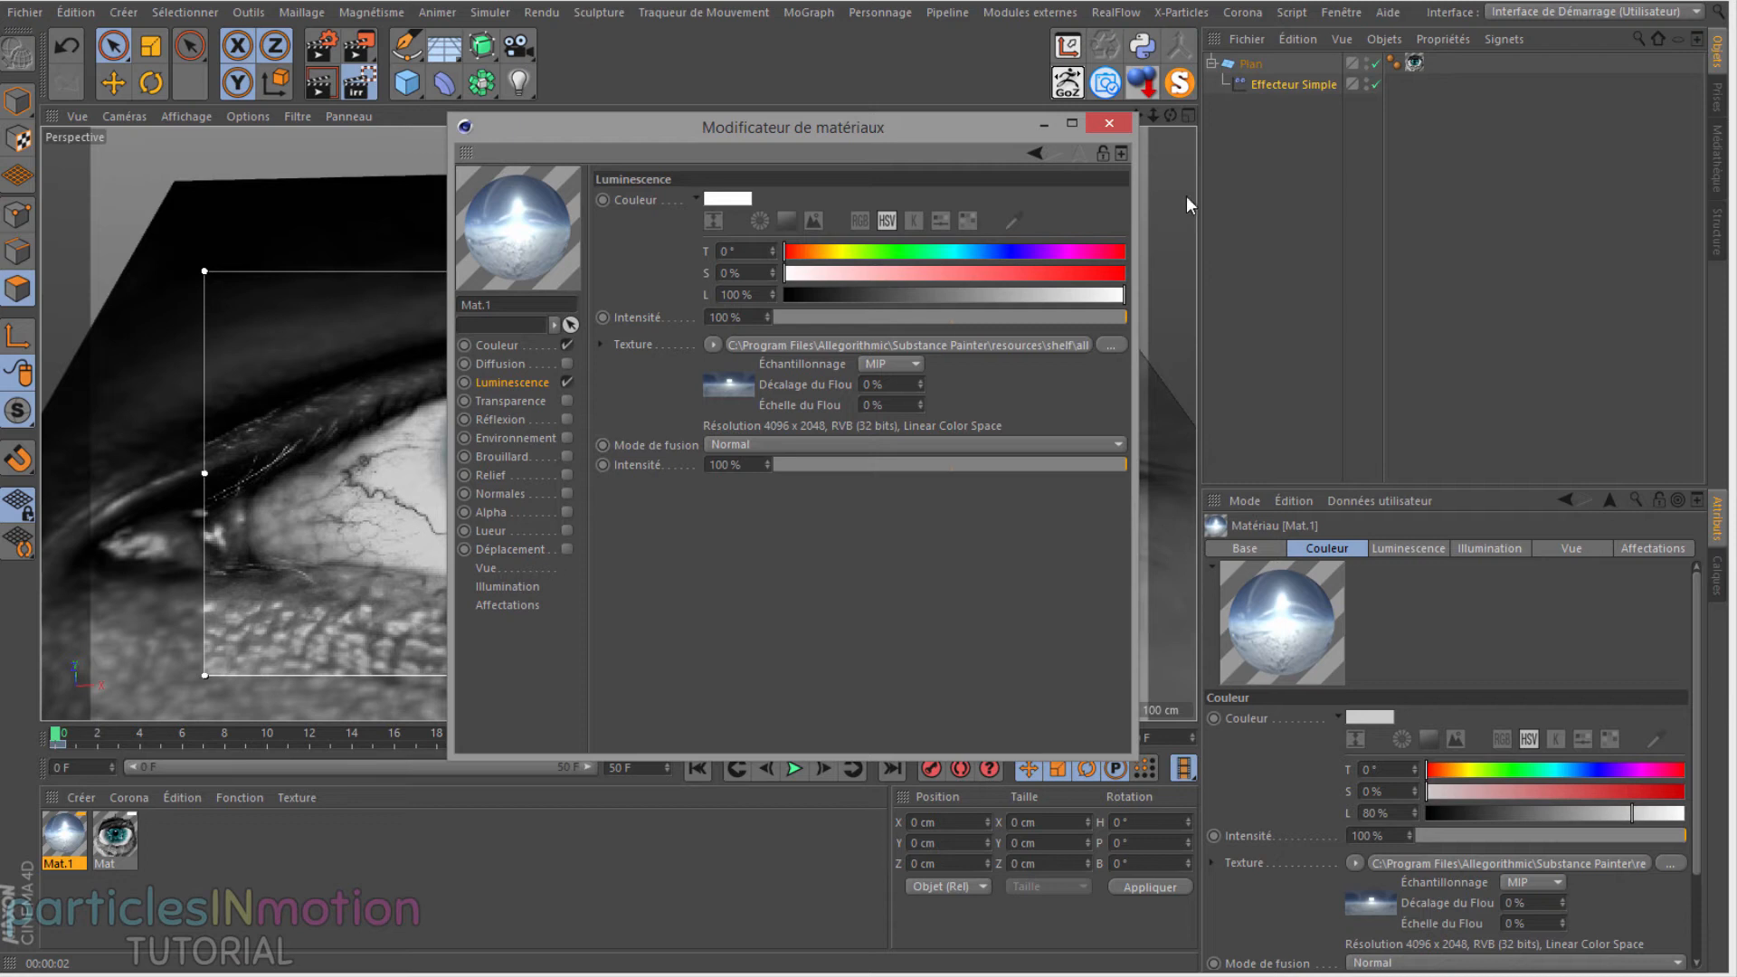
left_click(1120, 124)
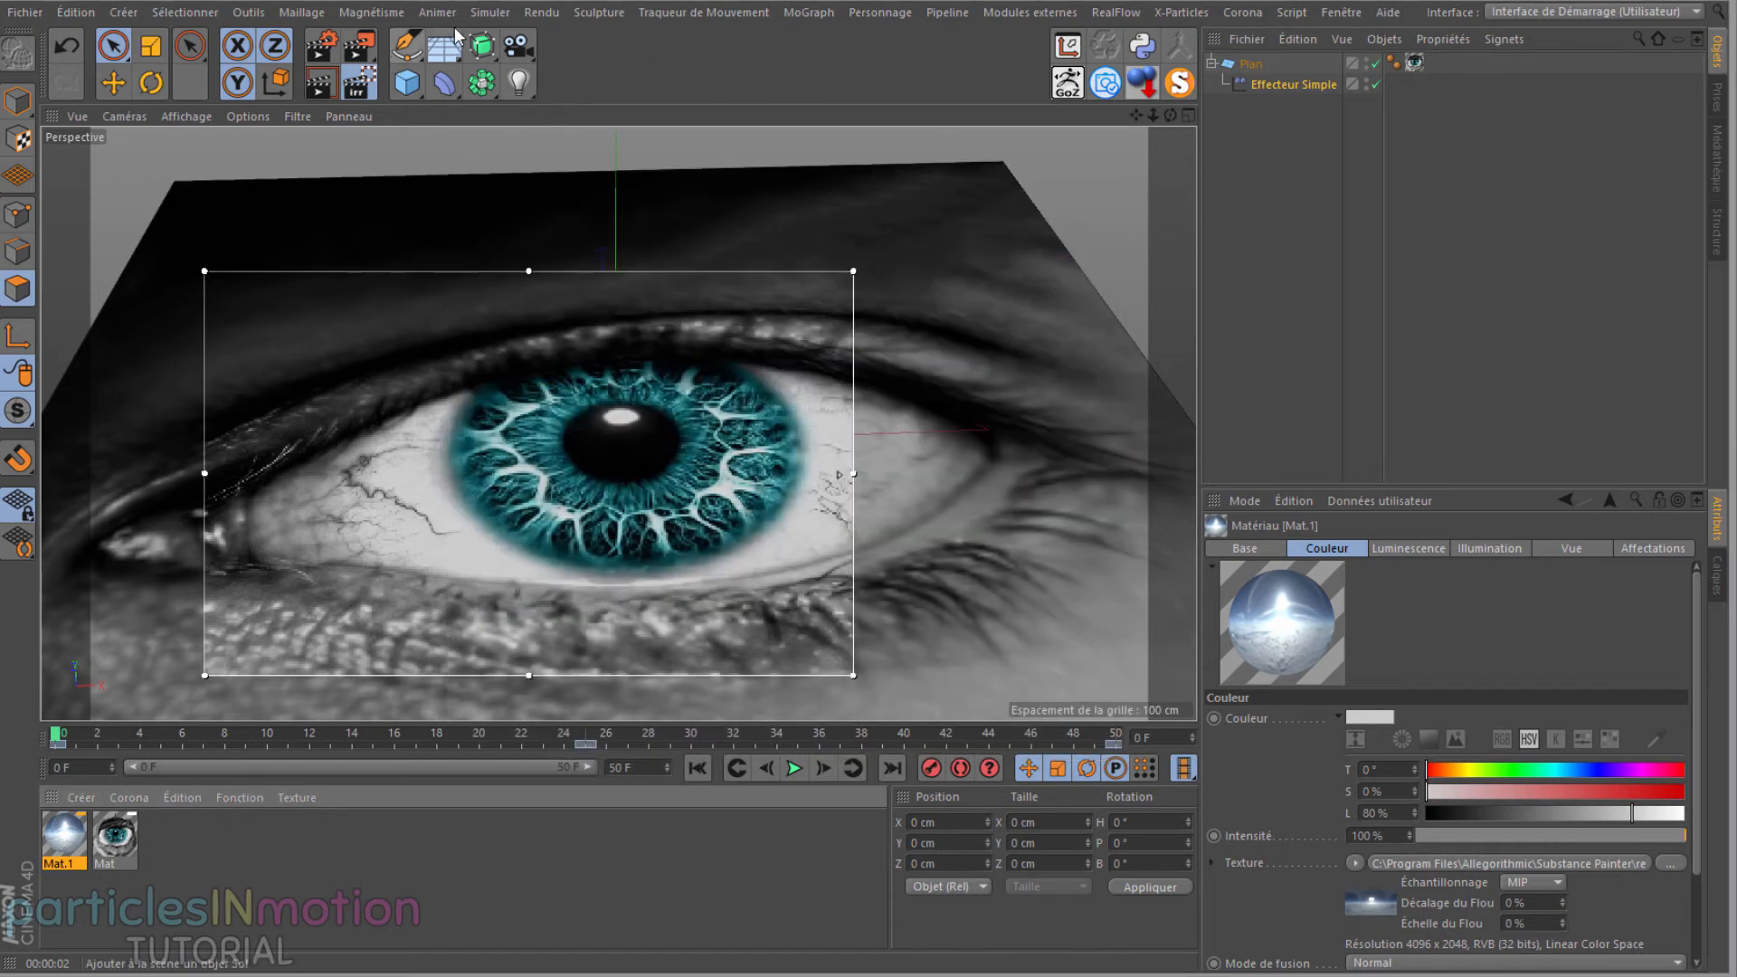
Step: Add a Ciel object to the scene and apply the Mat.1 environment material to it
left_click(448, 47)
left_click(507, 105)
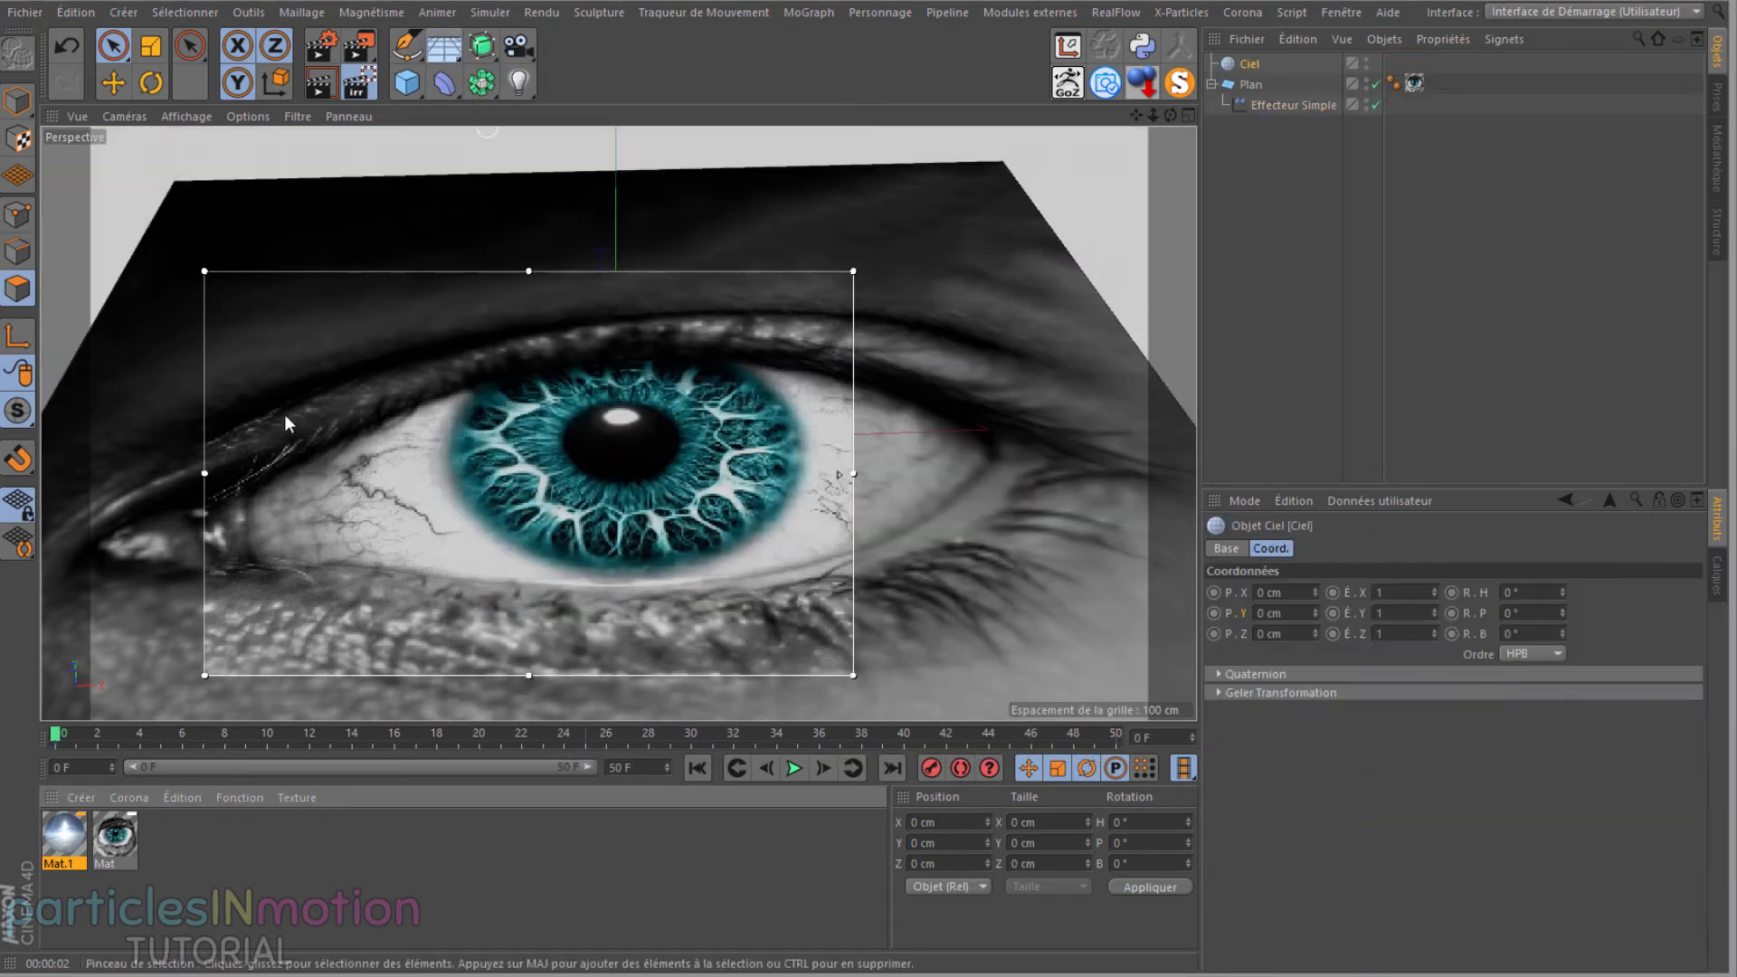
left_click(81, 802)
left_click(68, 819)
left_click_drag(63, 833, 1252, 65)
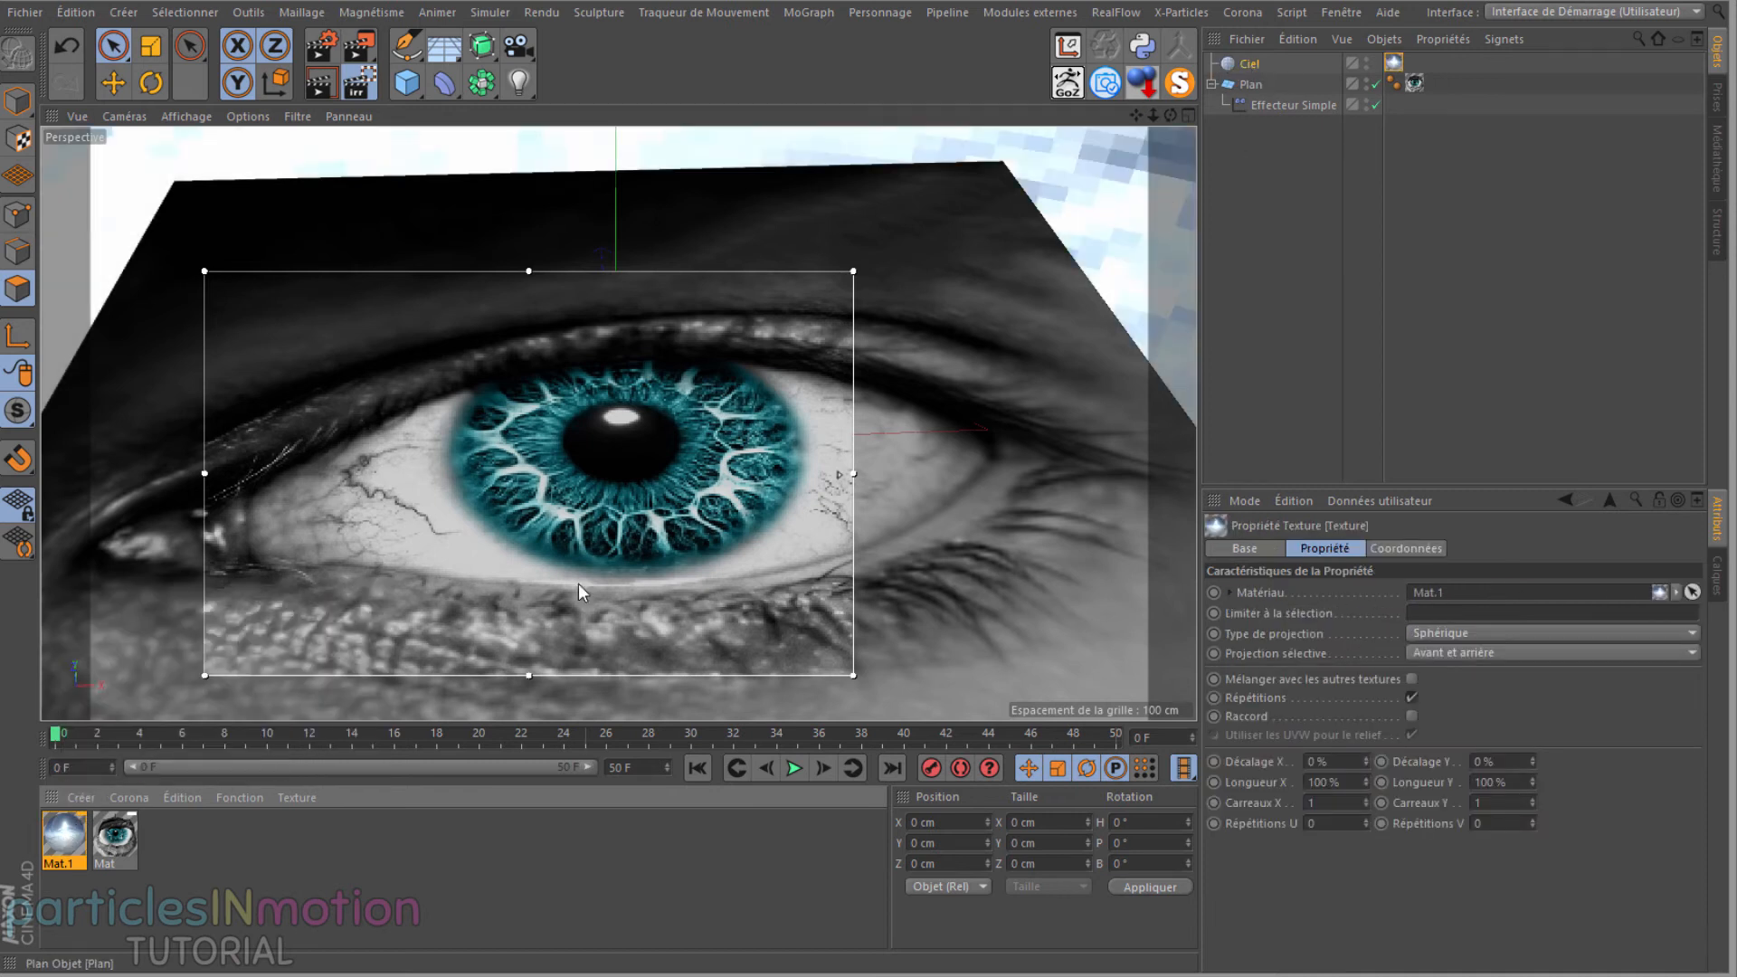
Step: Enable Réflexion on the eye material Mat and replace its default specular layer with a GGX layer
left_click(115, 841)
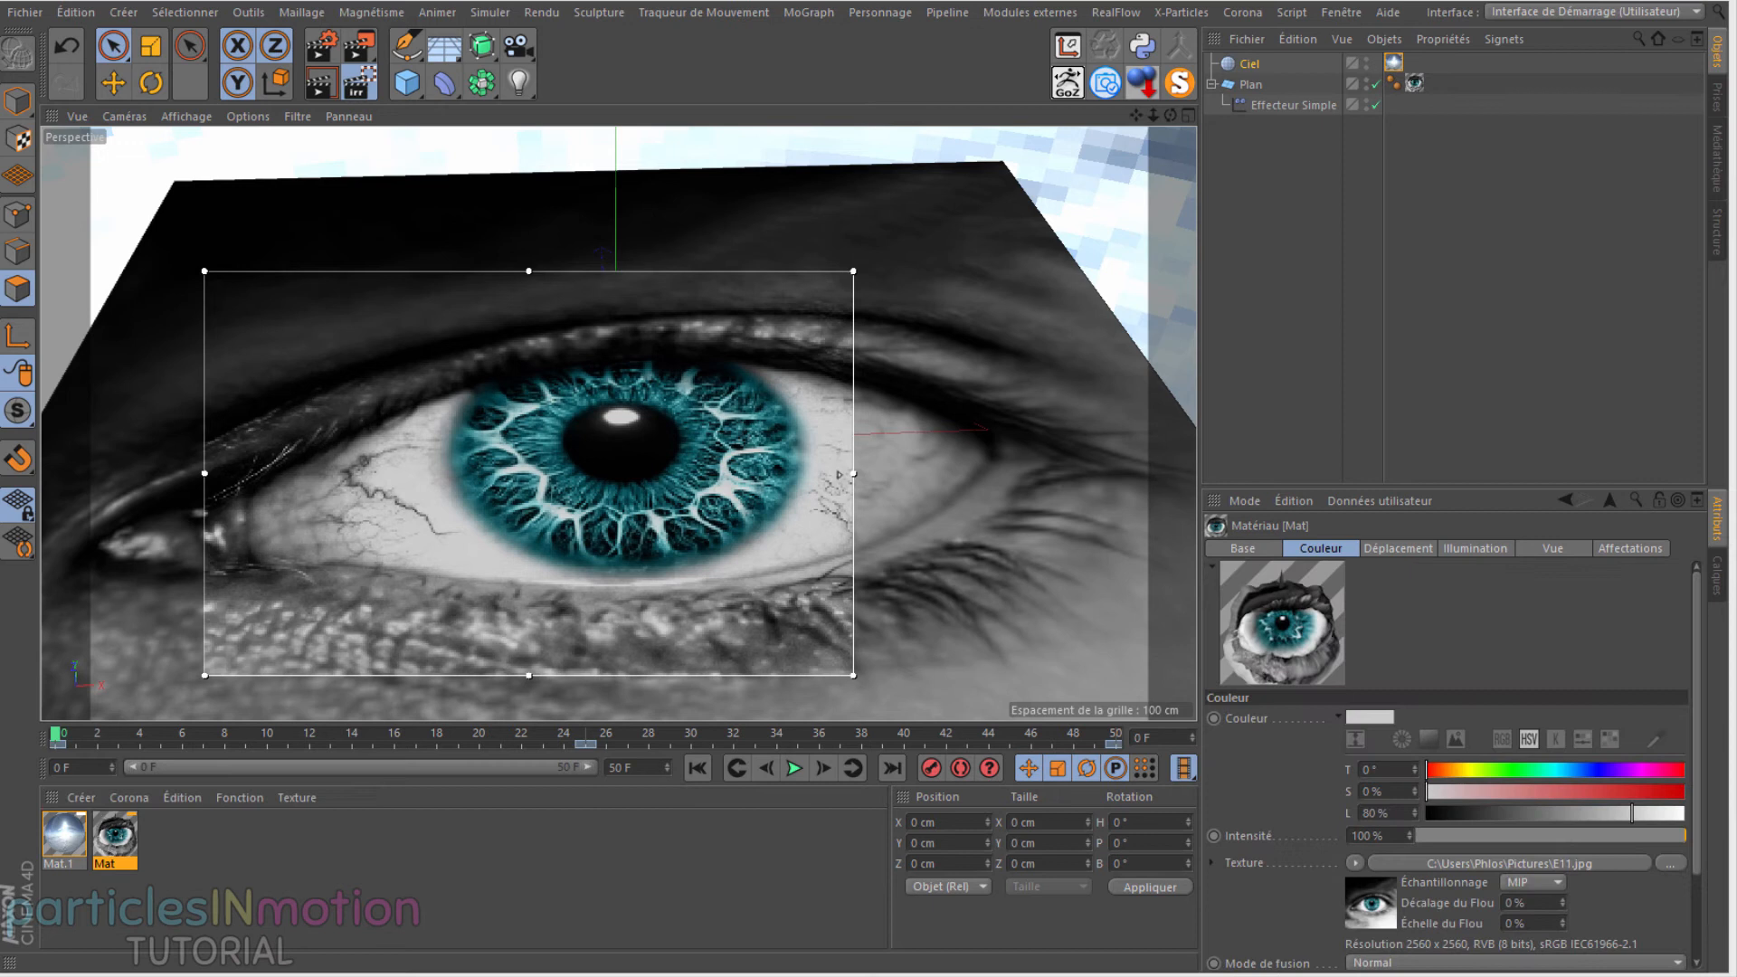
left_click_drag(859, 312, 1457, 257)
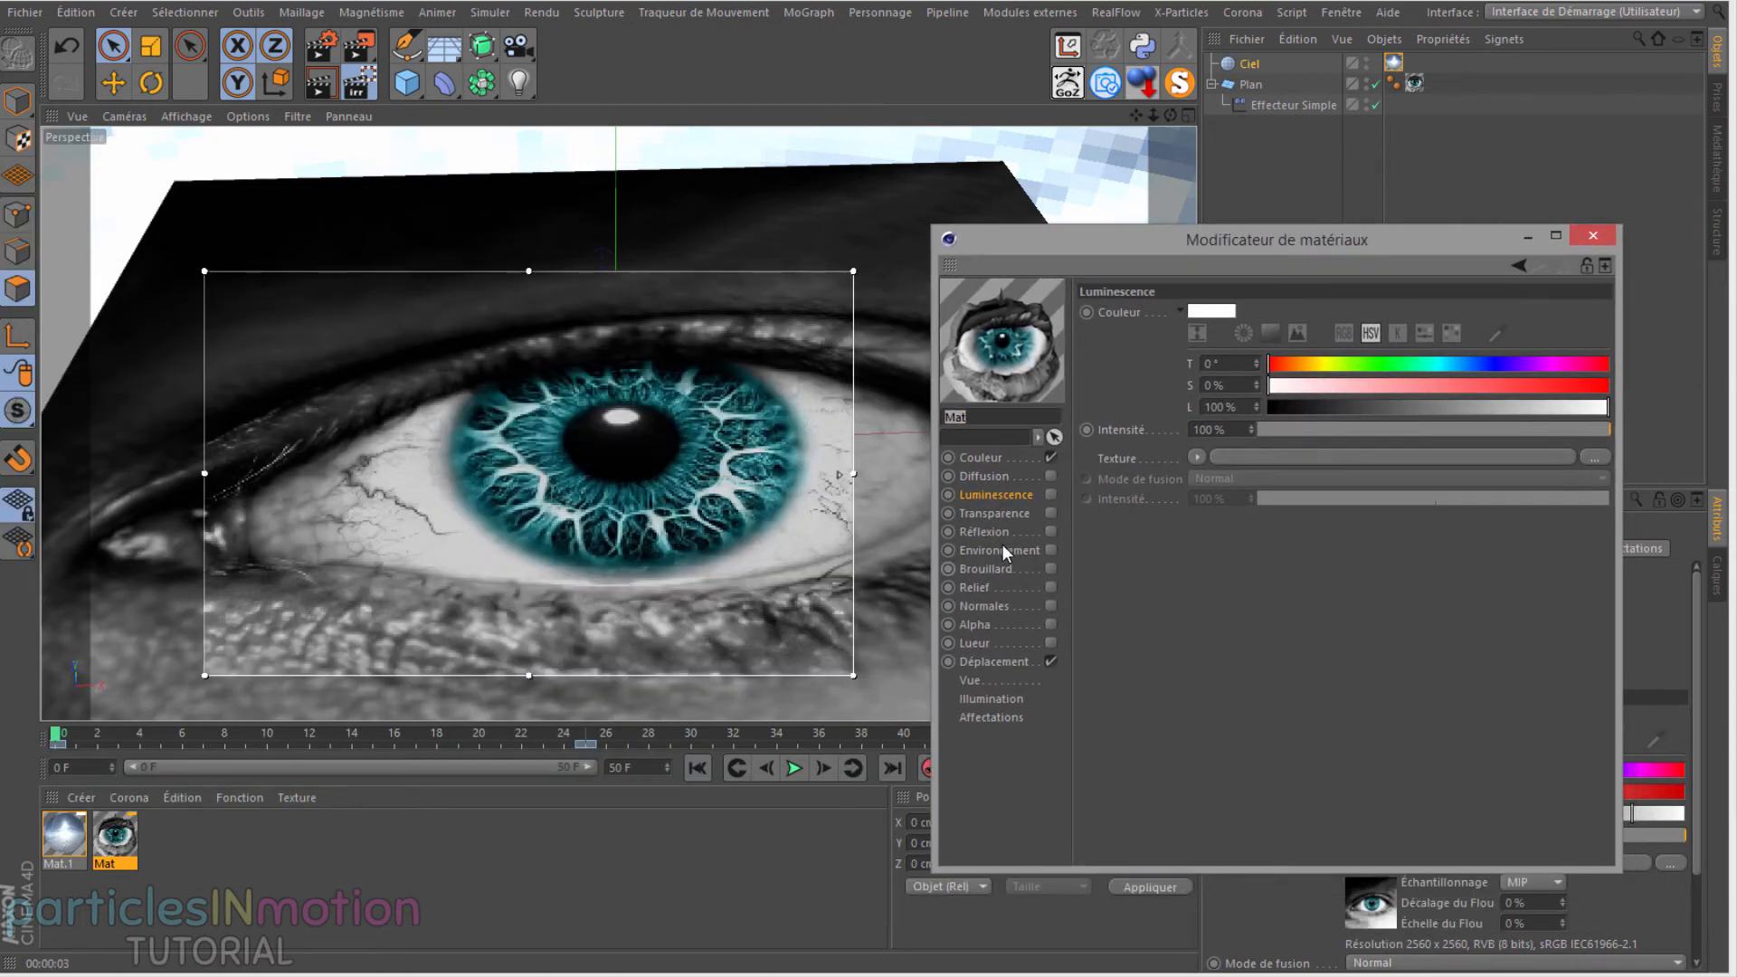
left_click(1047, 531)
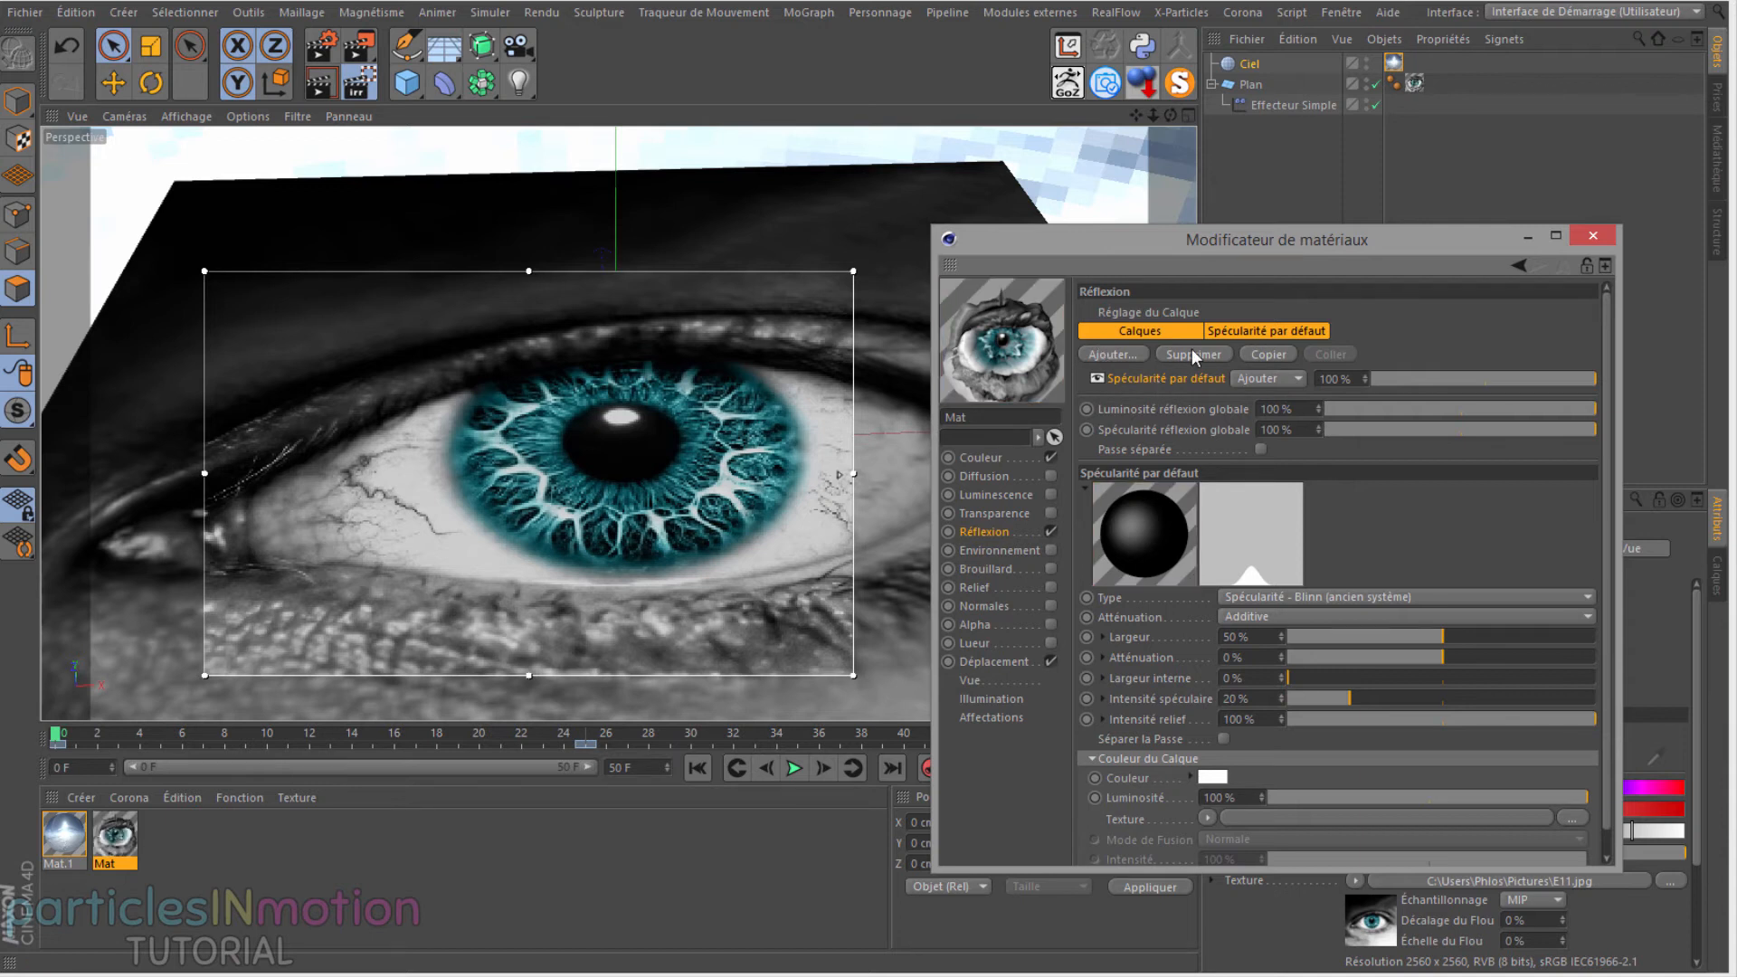
left_click(1191, 351)
left_click(1111, 355)
left_click(1170, 380)
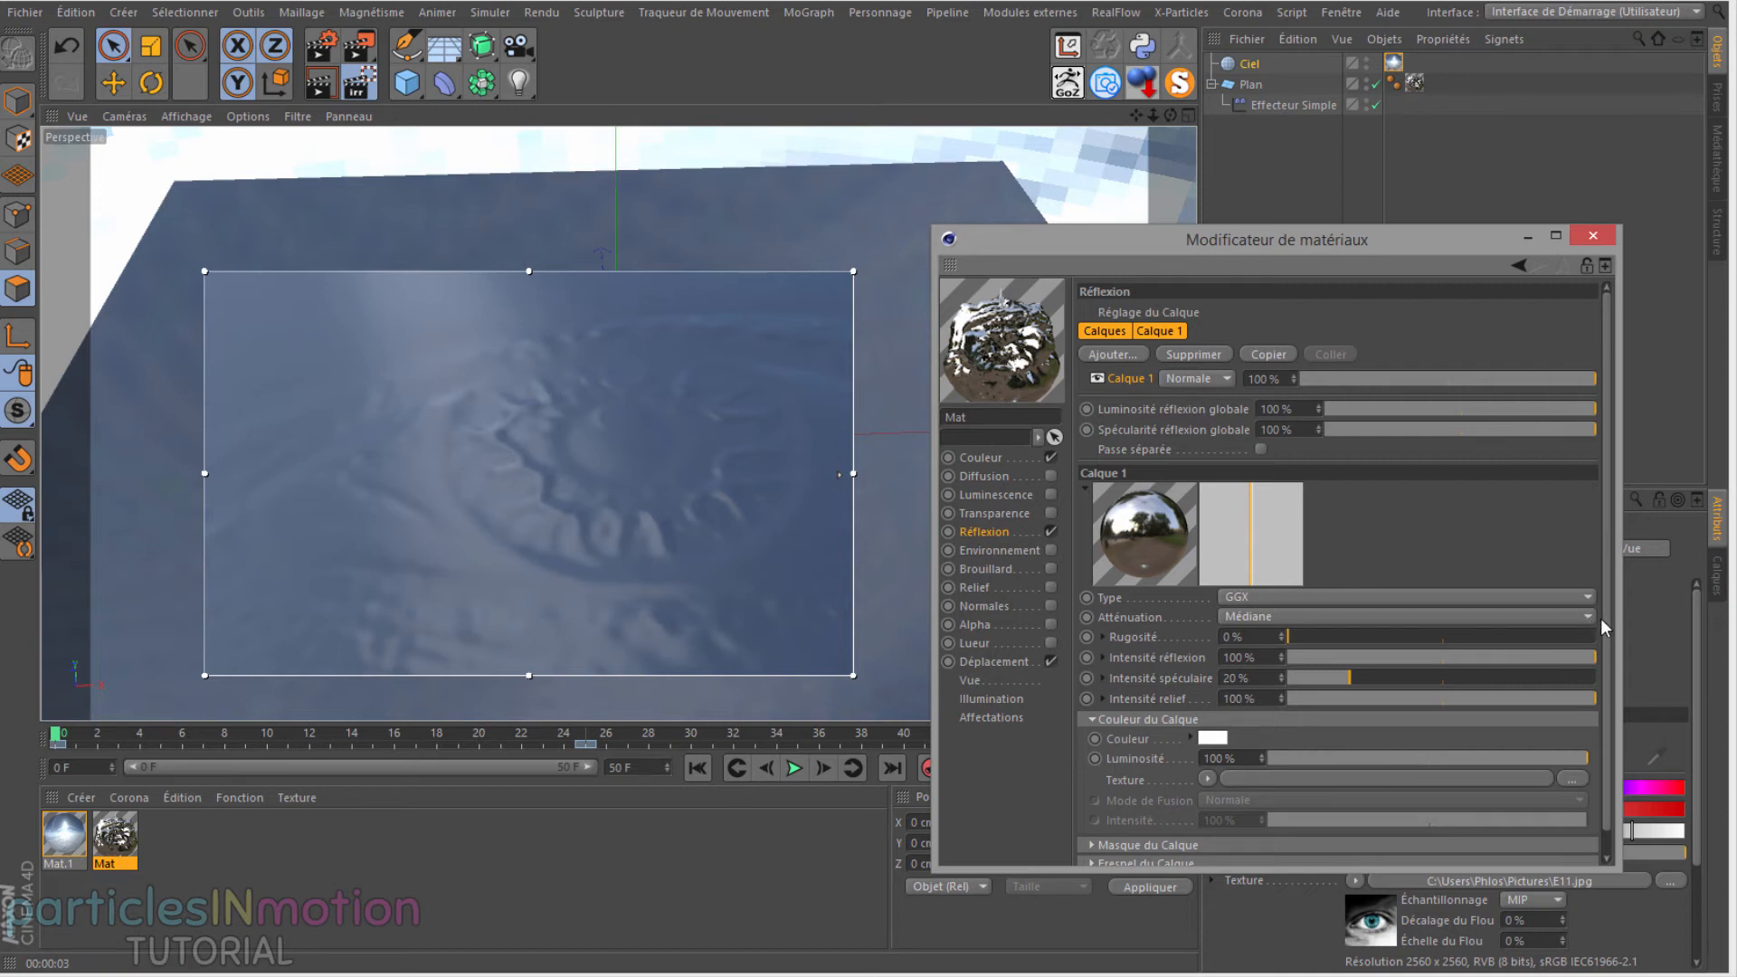
Step: Assign a Fresnel shader as the colour texture of the GGX reflection layer and refresh the render
scroll(1605, 627, "down", 1)
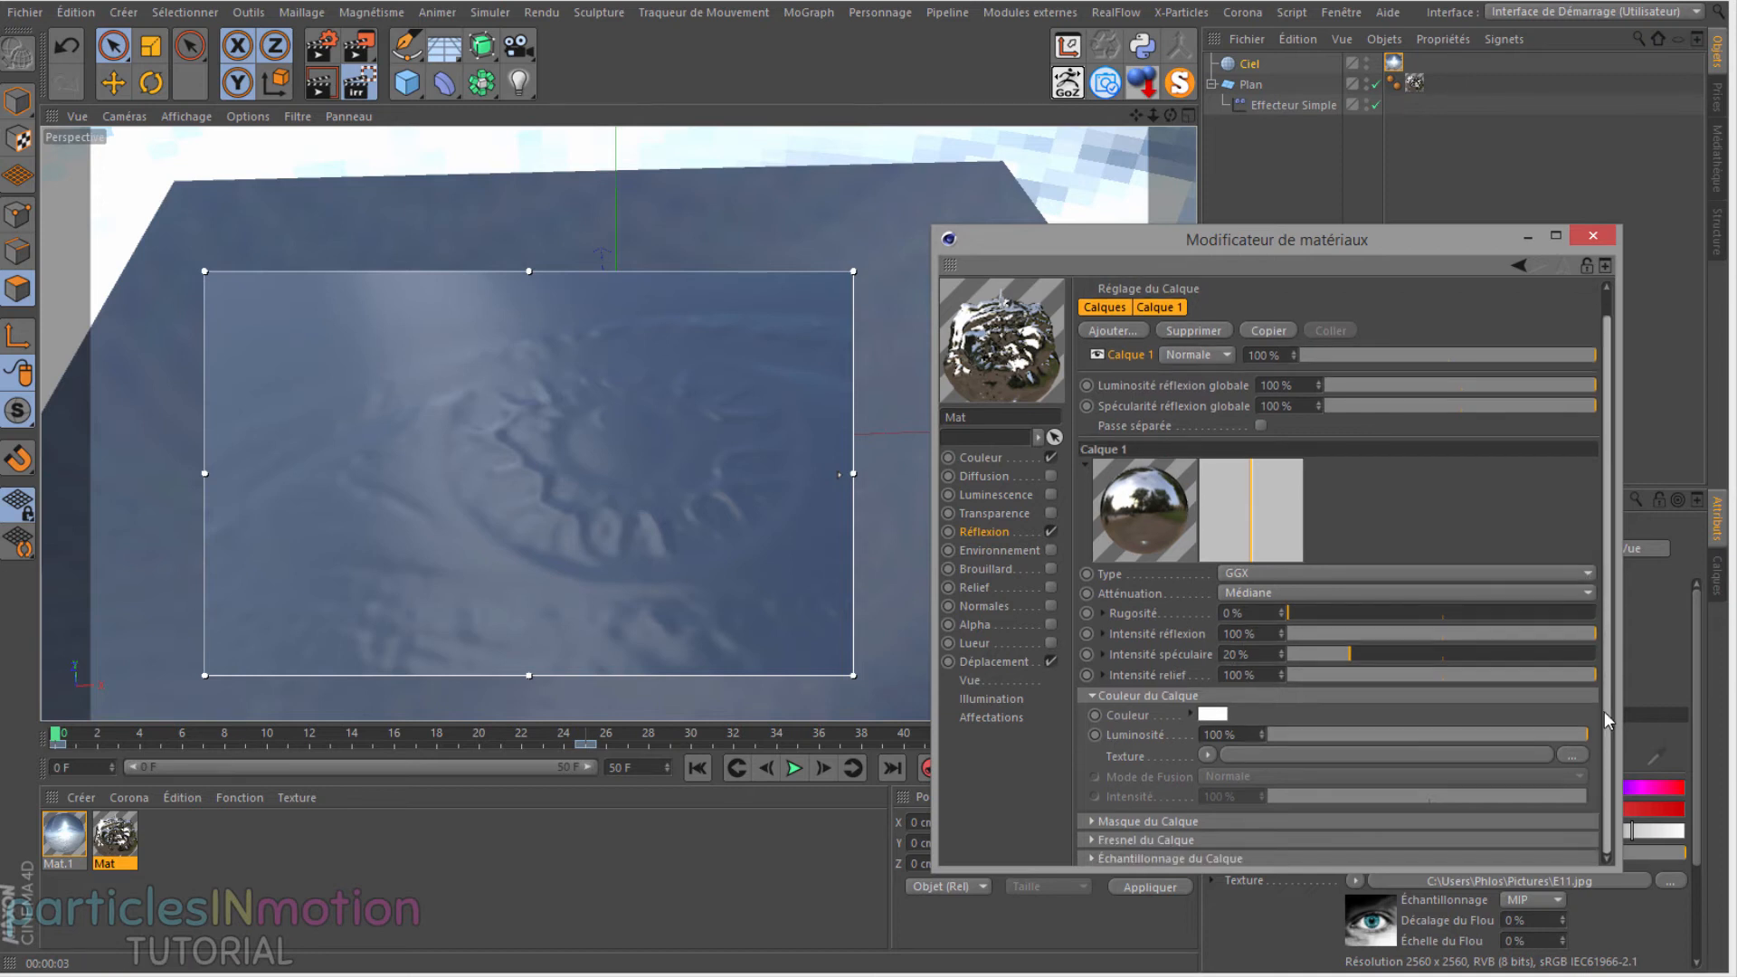
left_click(1089, 820)
scroll(1151, 843, "down", 5)
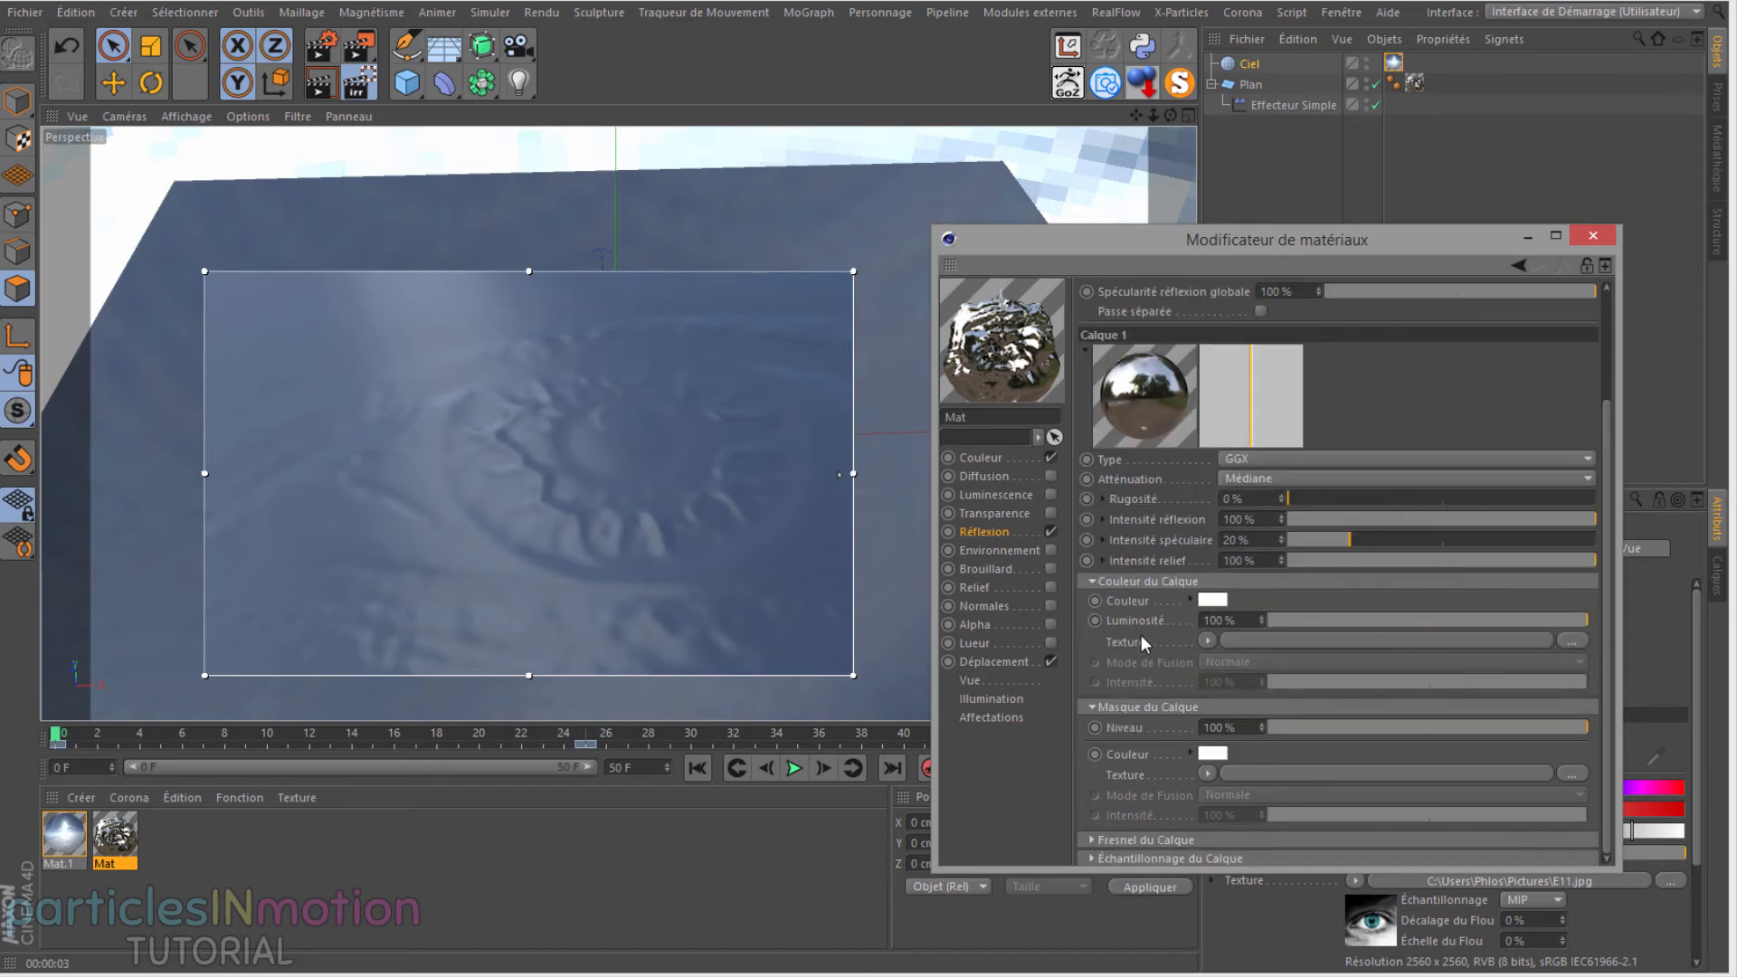
left_click(1210, 641)
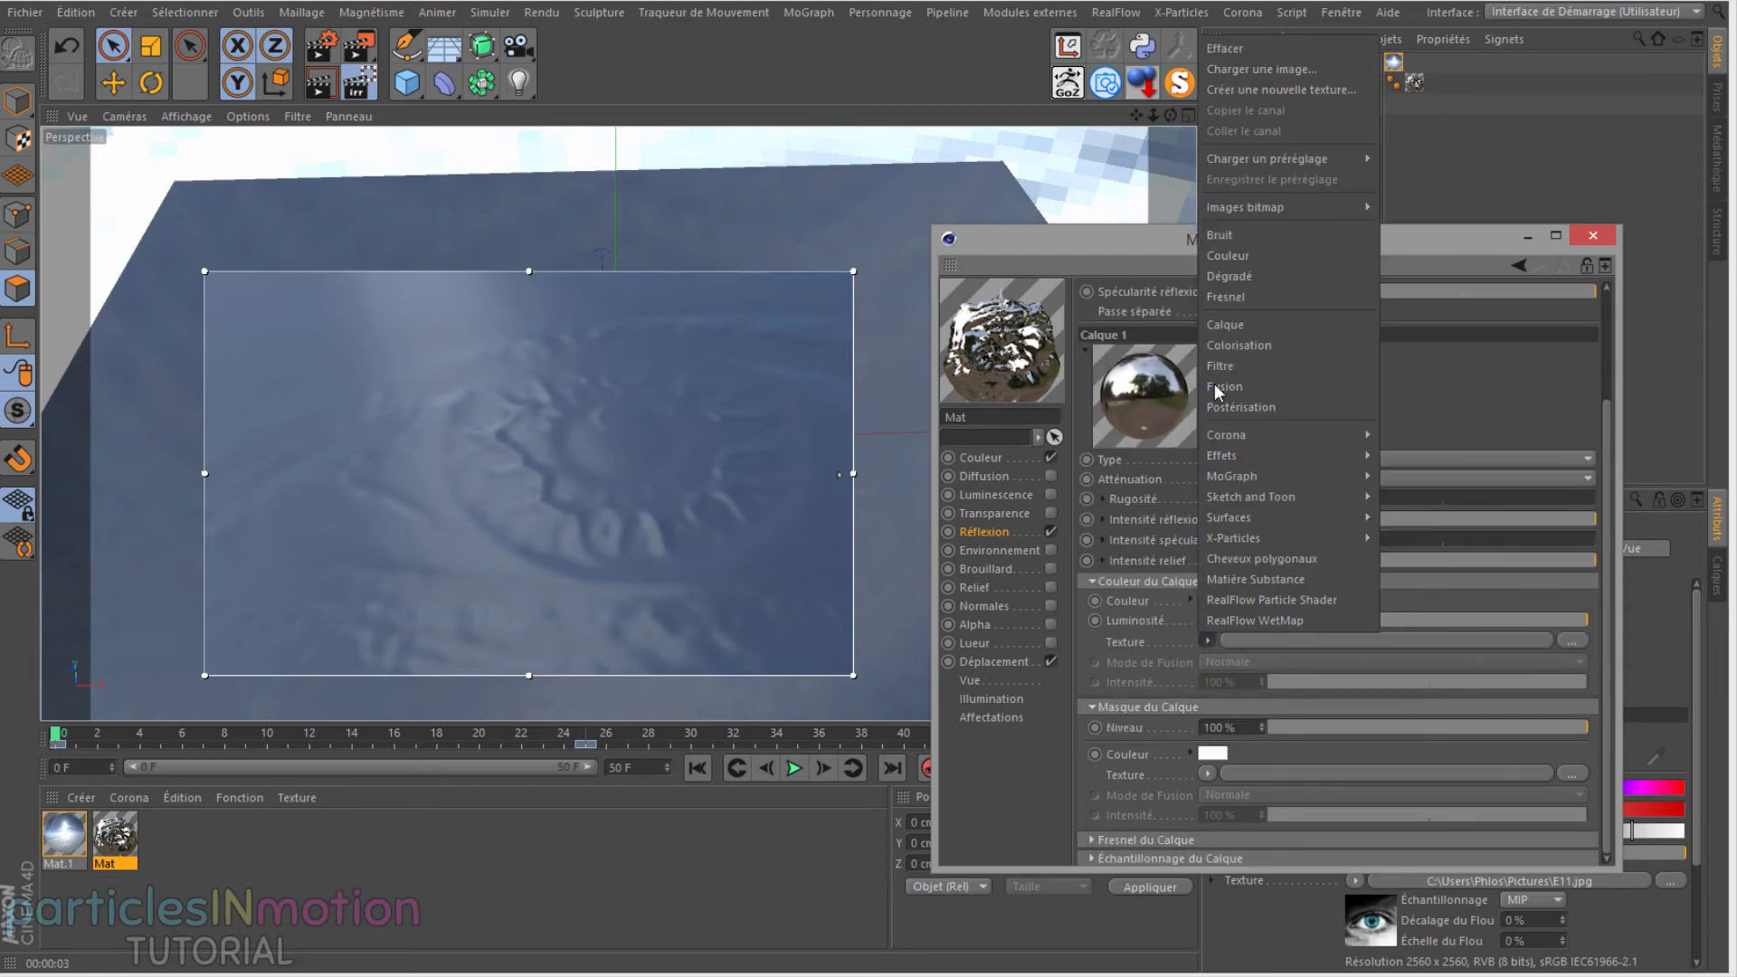
left_click(1226, 298)
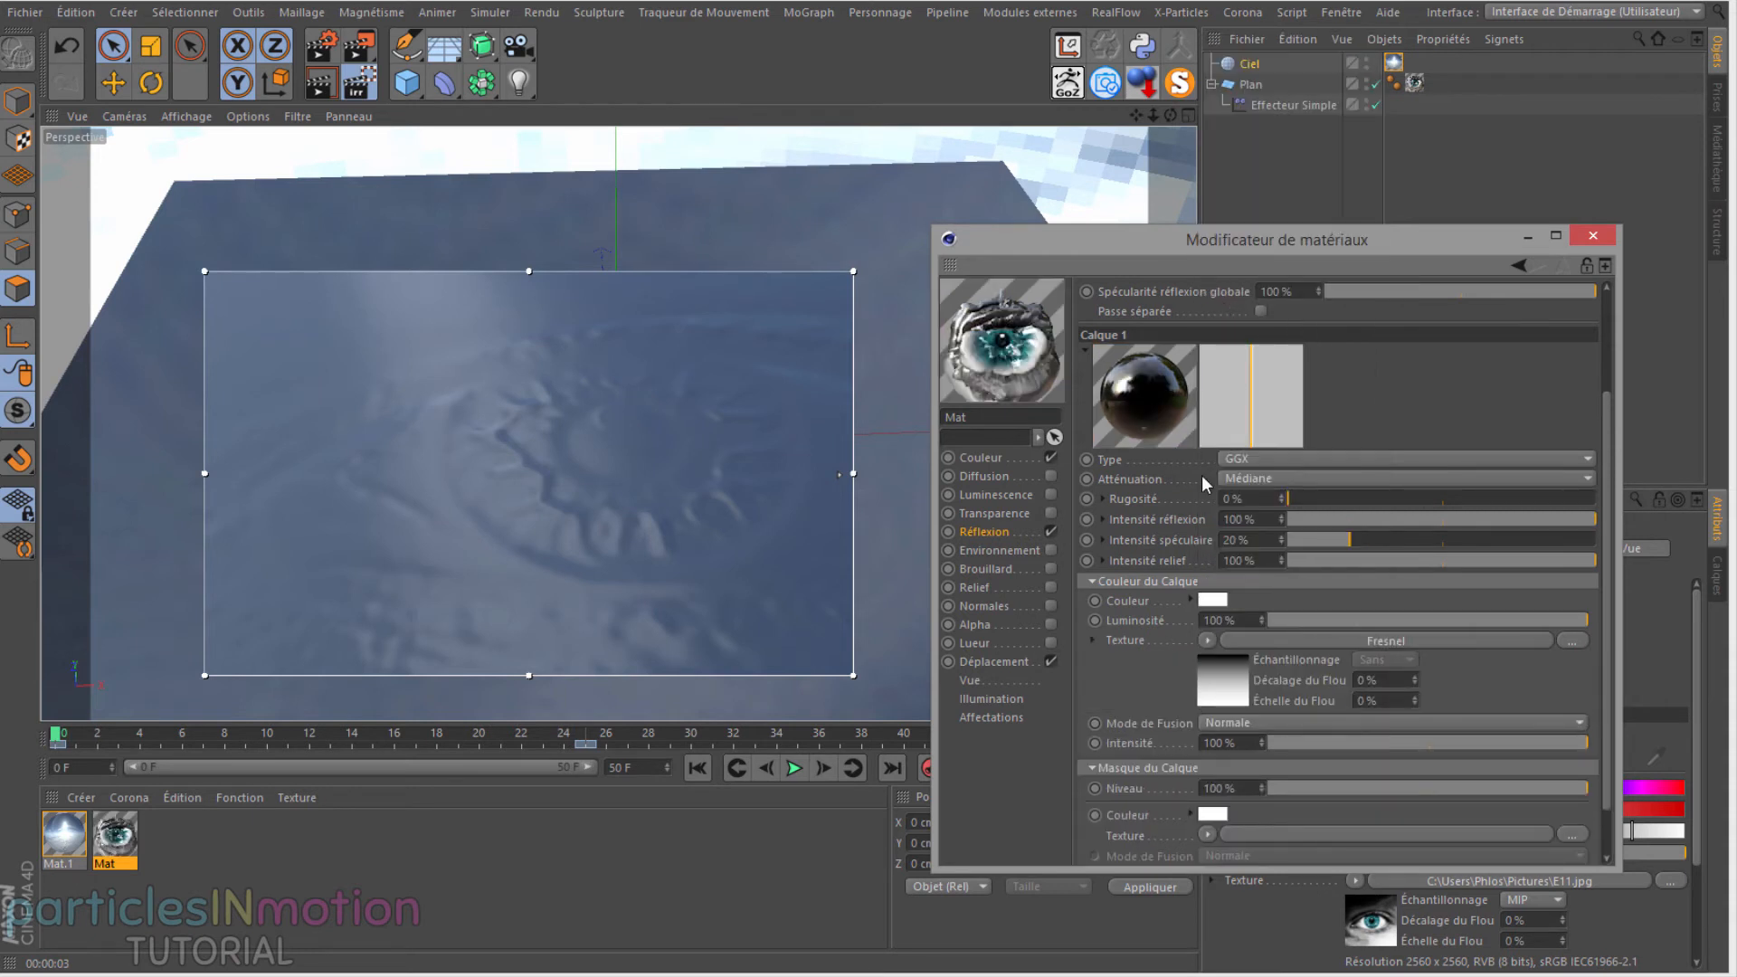
key("ctrl+r")
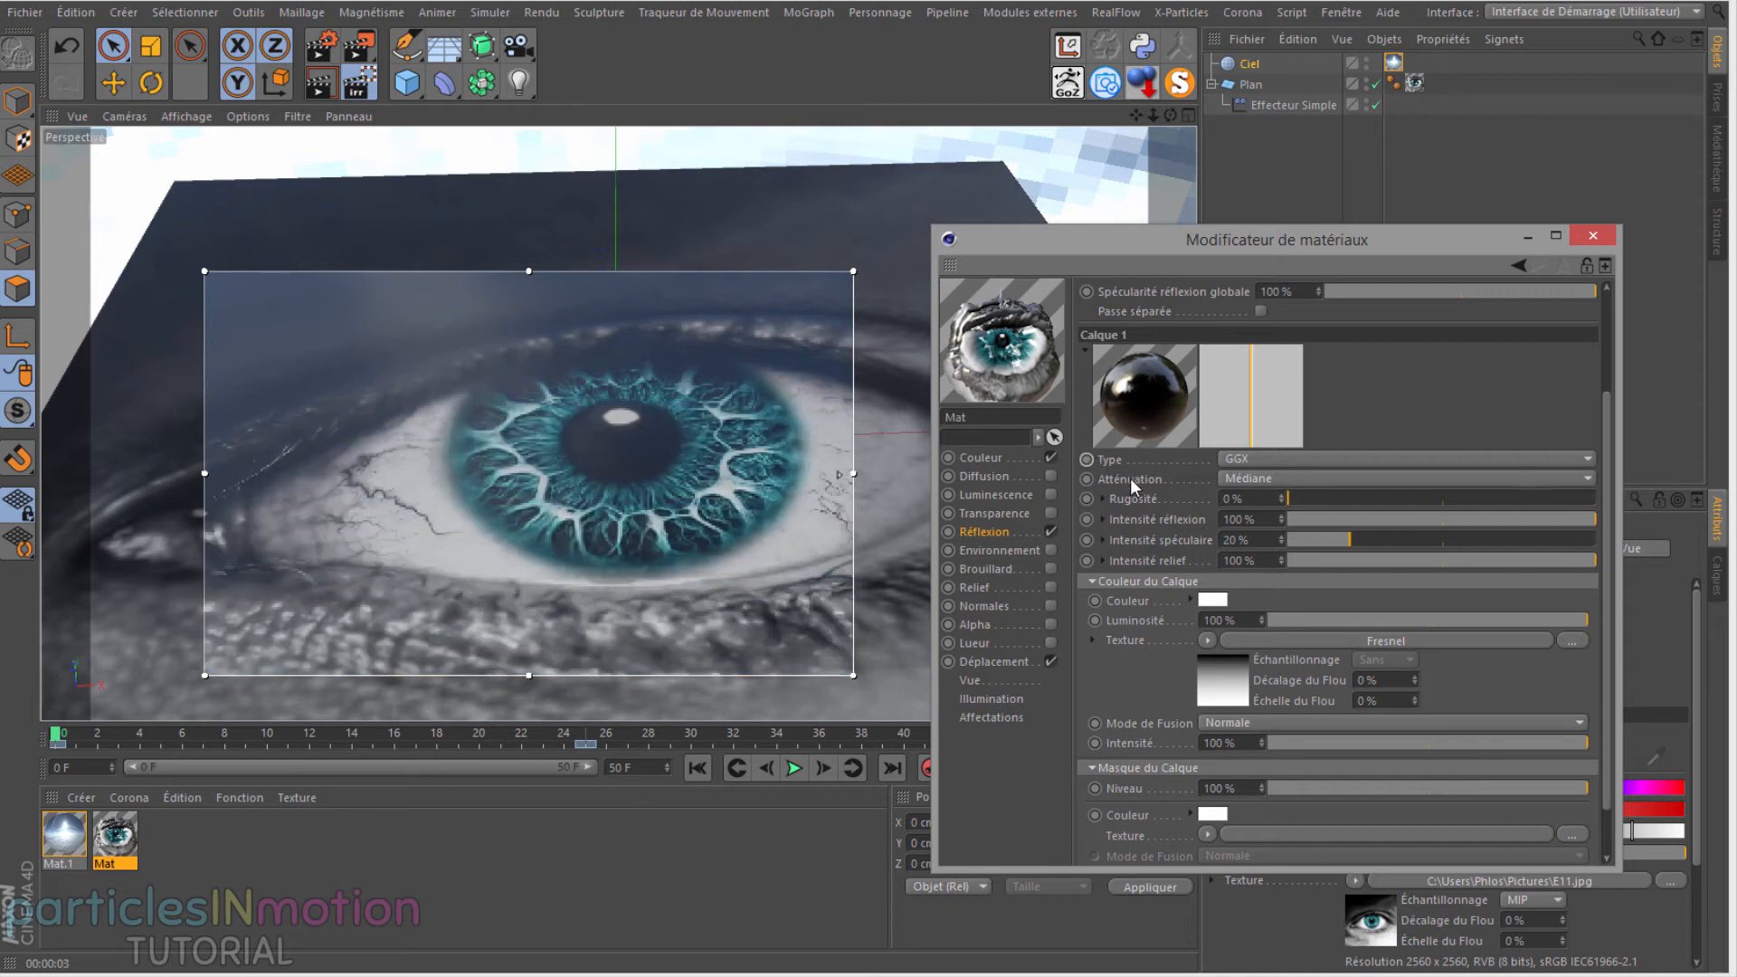
Step: Set the reflection layer's roughness to 5% and its reflection intensity to 64%, and close the material editor
left_click(1301, 496)
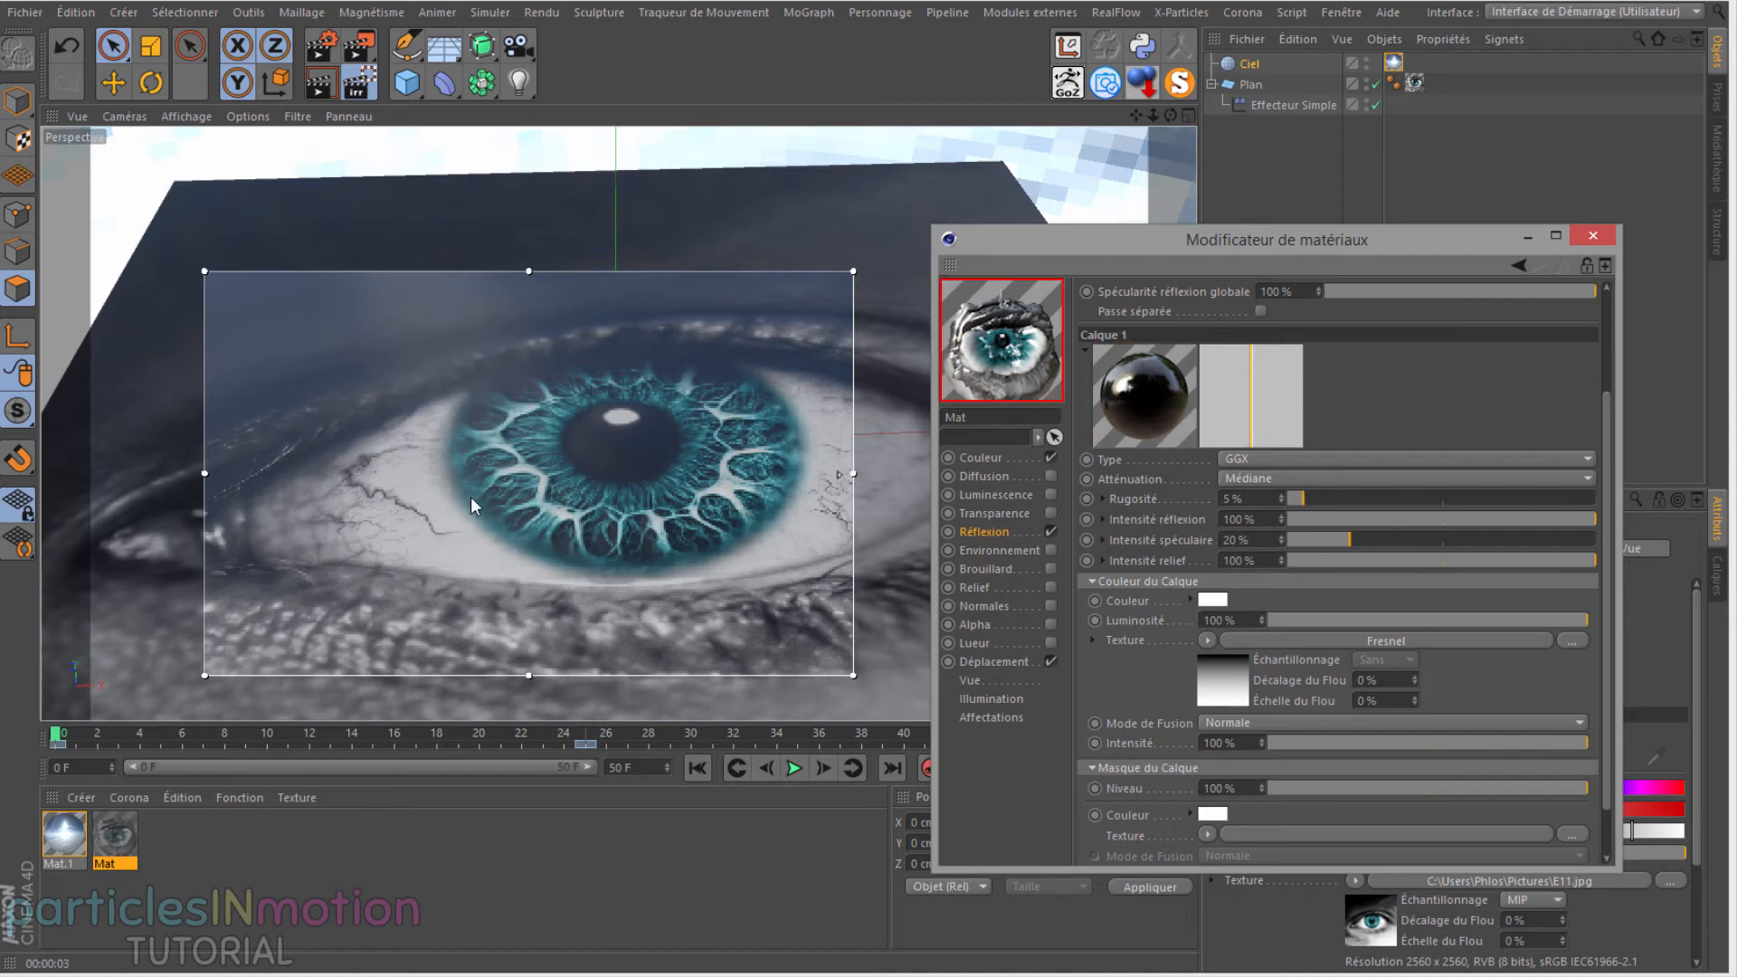
left_click(1489, 522)
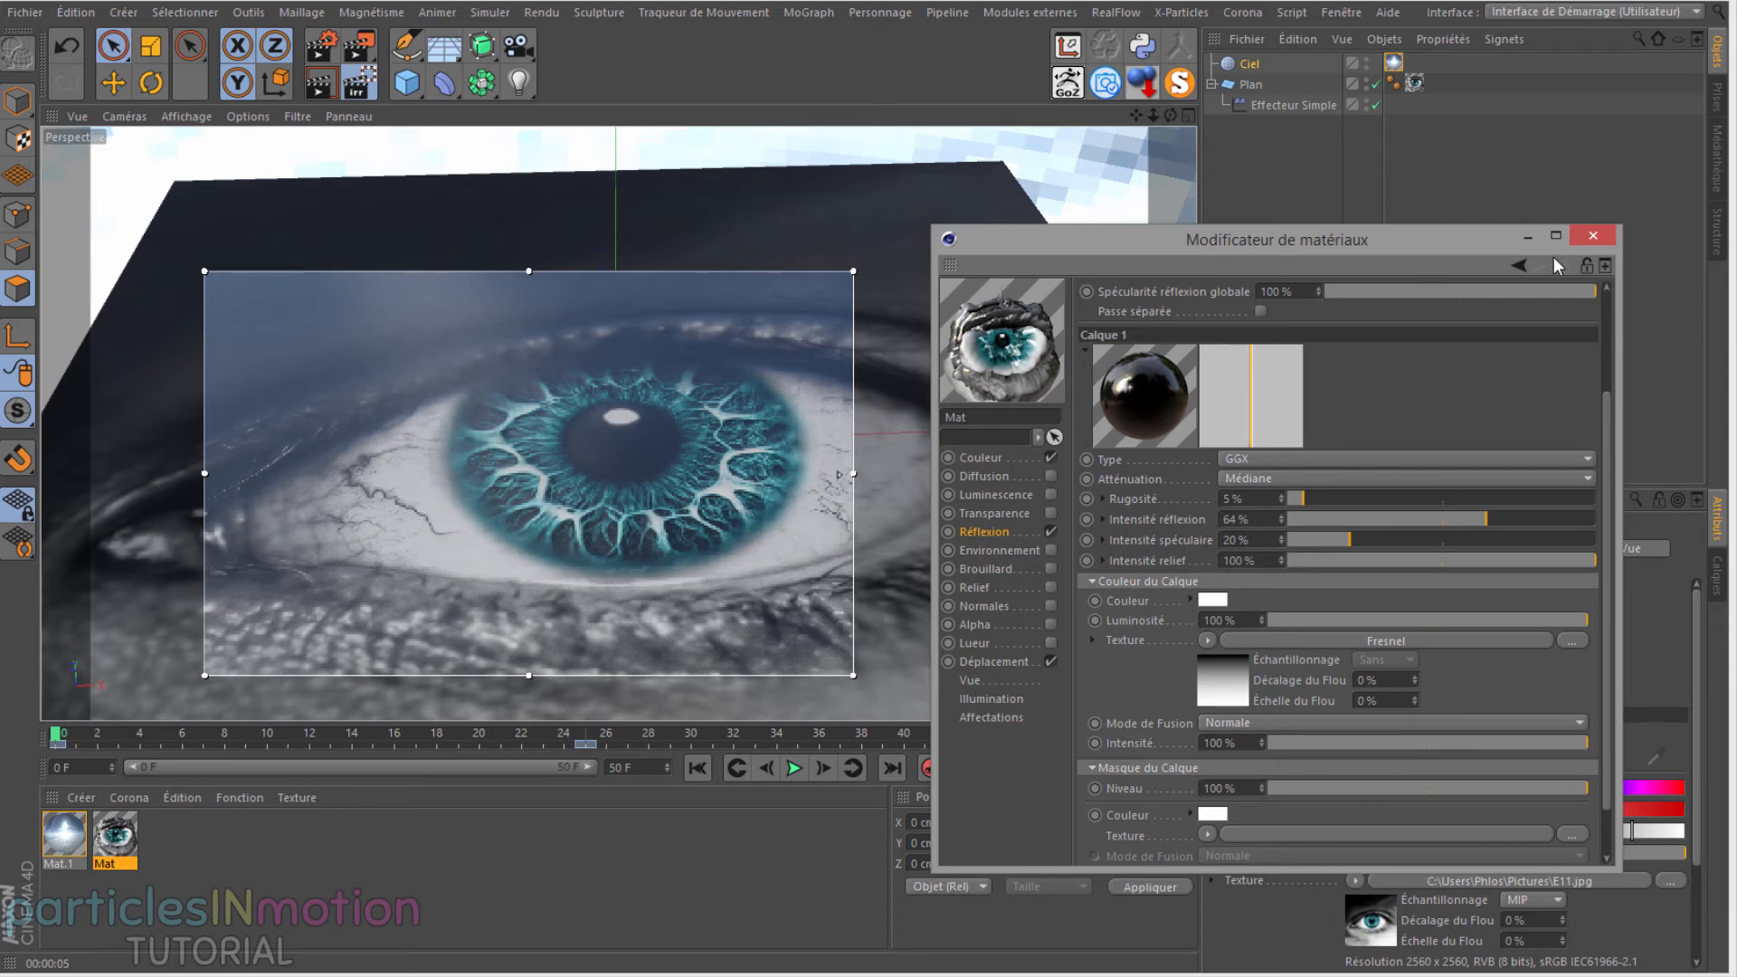
left_click(1593, 236)
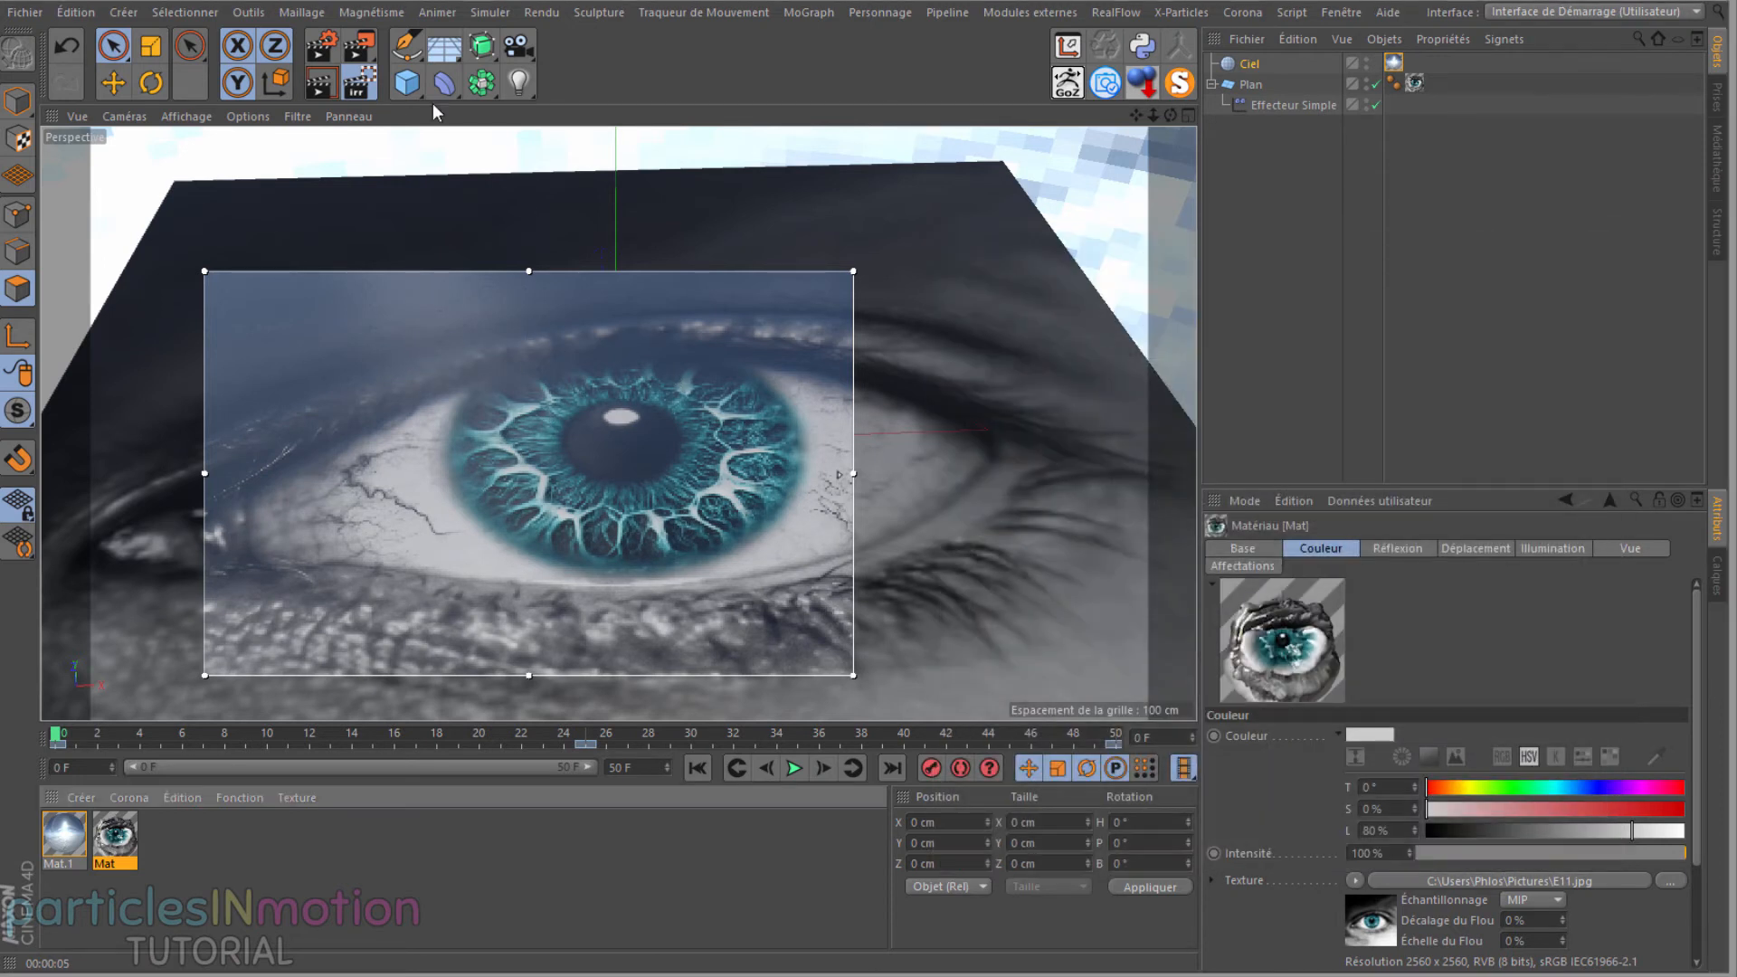
Step: Add a light to the scene and turn off the interactive render region
left_click(527, 84)
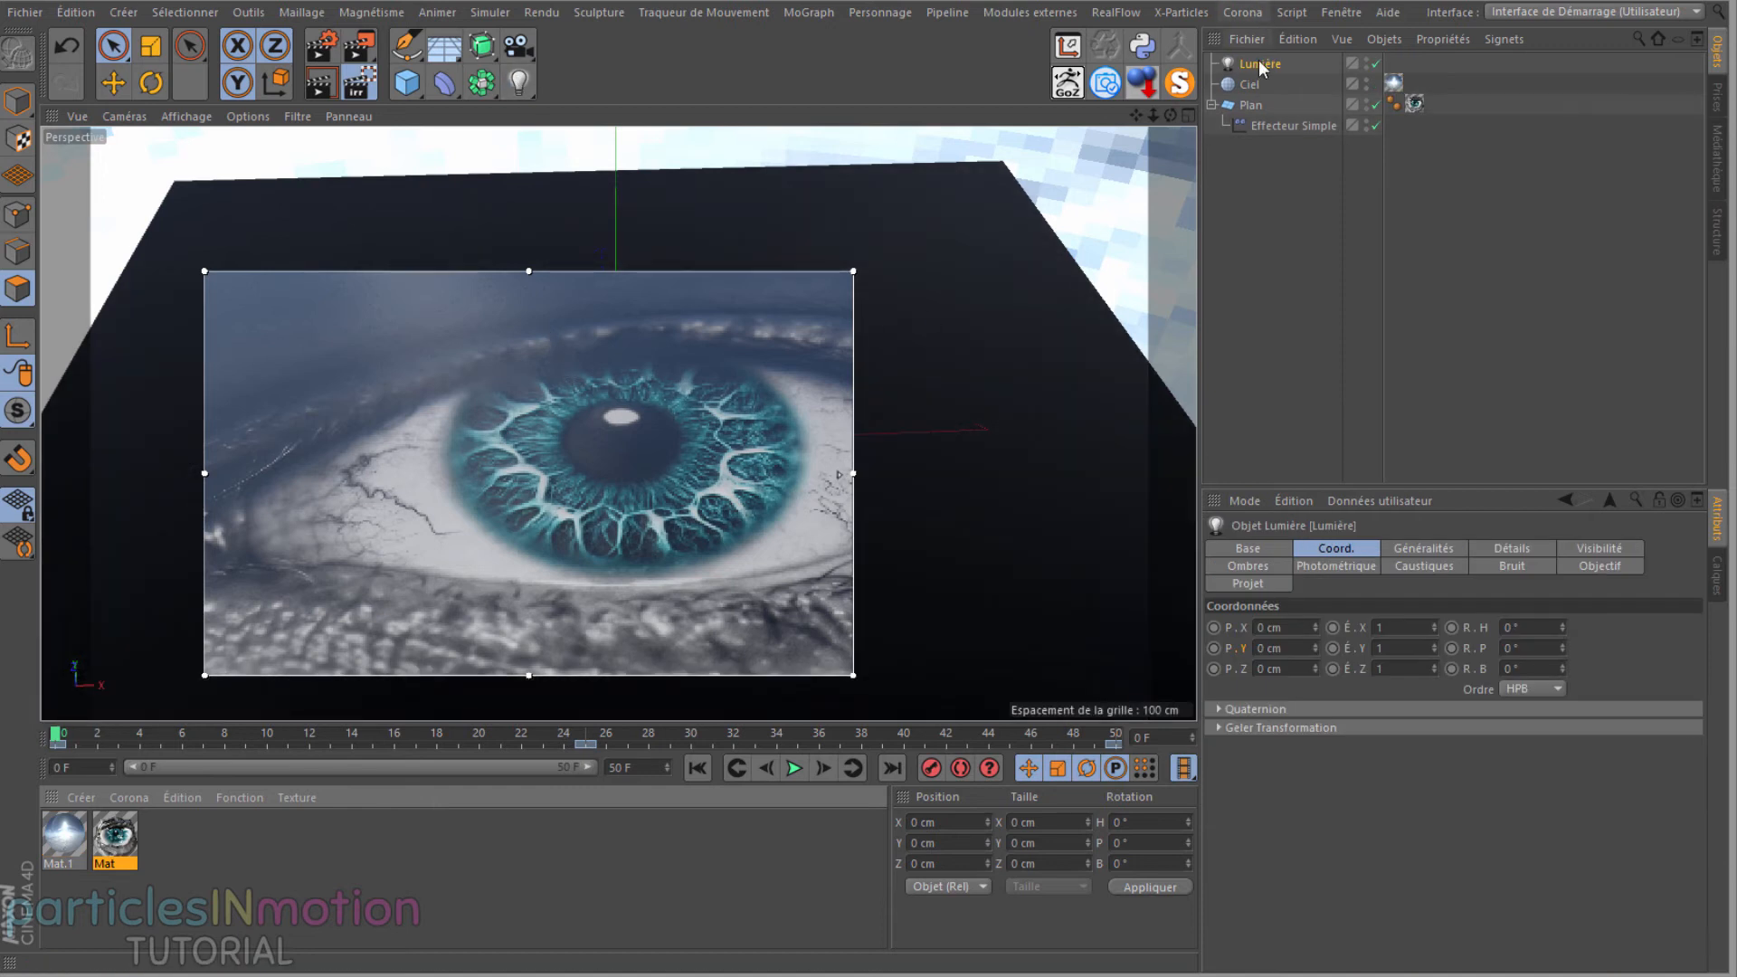
left_click(360, 84)
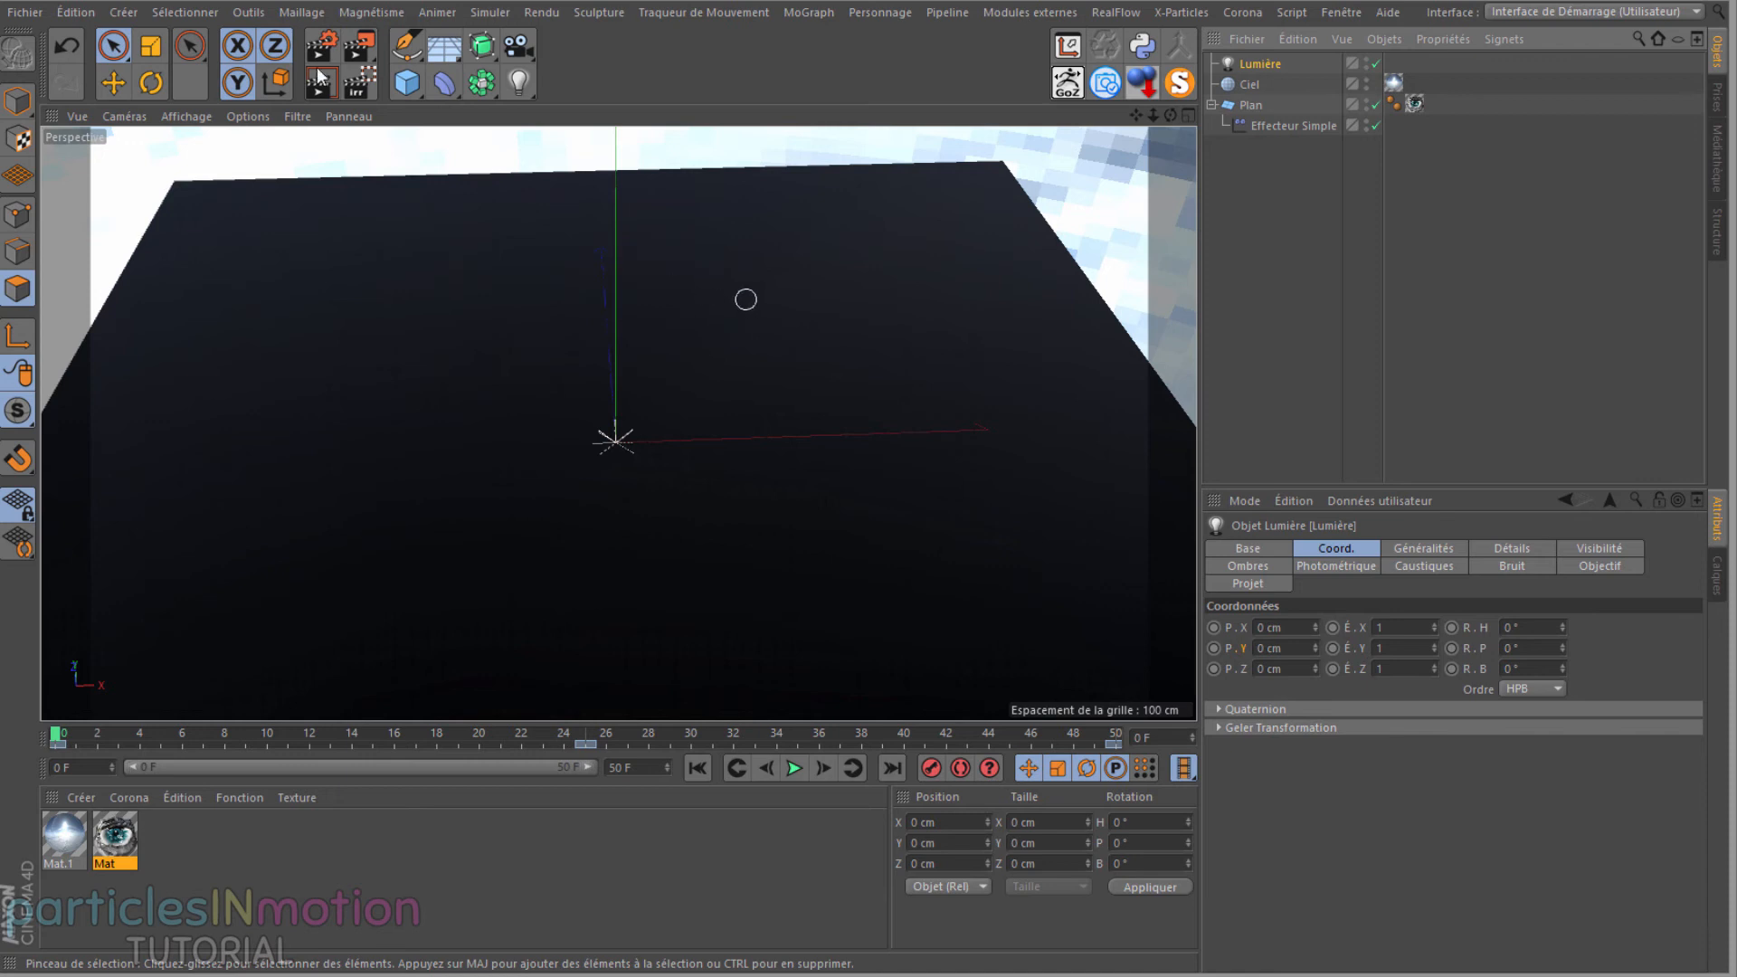
Step: Turn on the display of object axes in the viewport and raise the light along Y above the eye plane
left_click(298, 115)
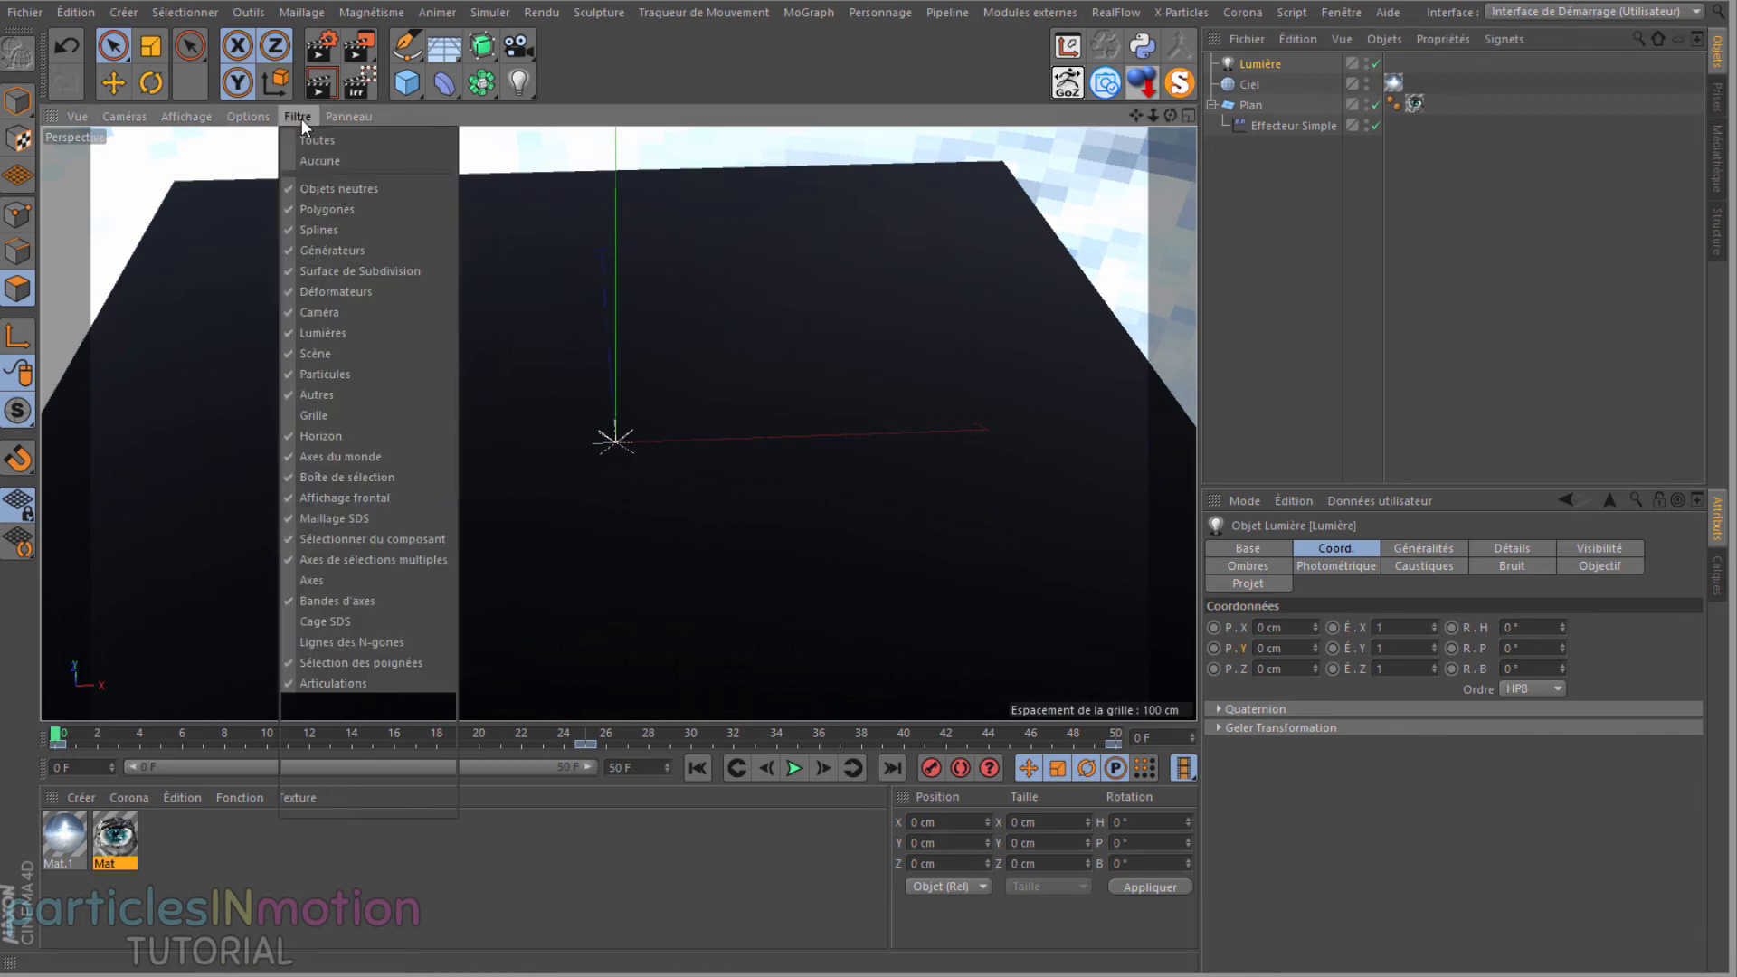
left_click(342, 584)
left_click_drag(621, 324, 633, 147)
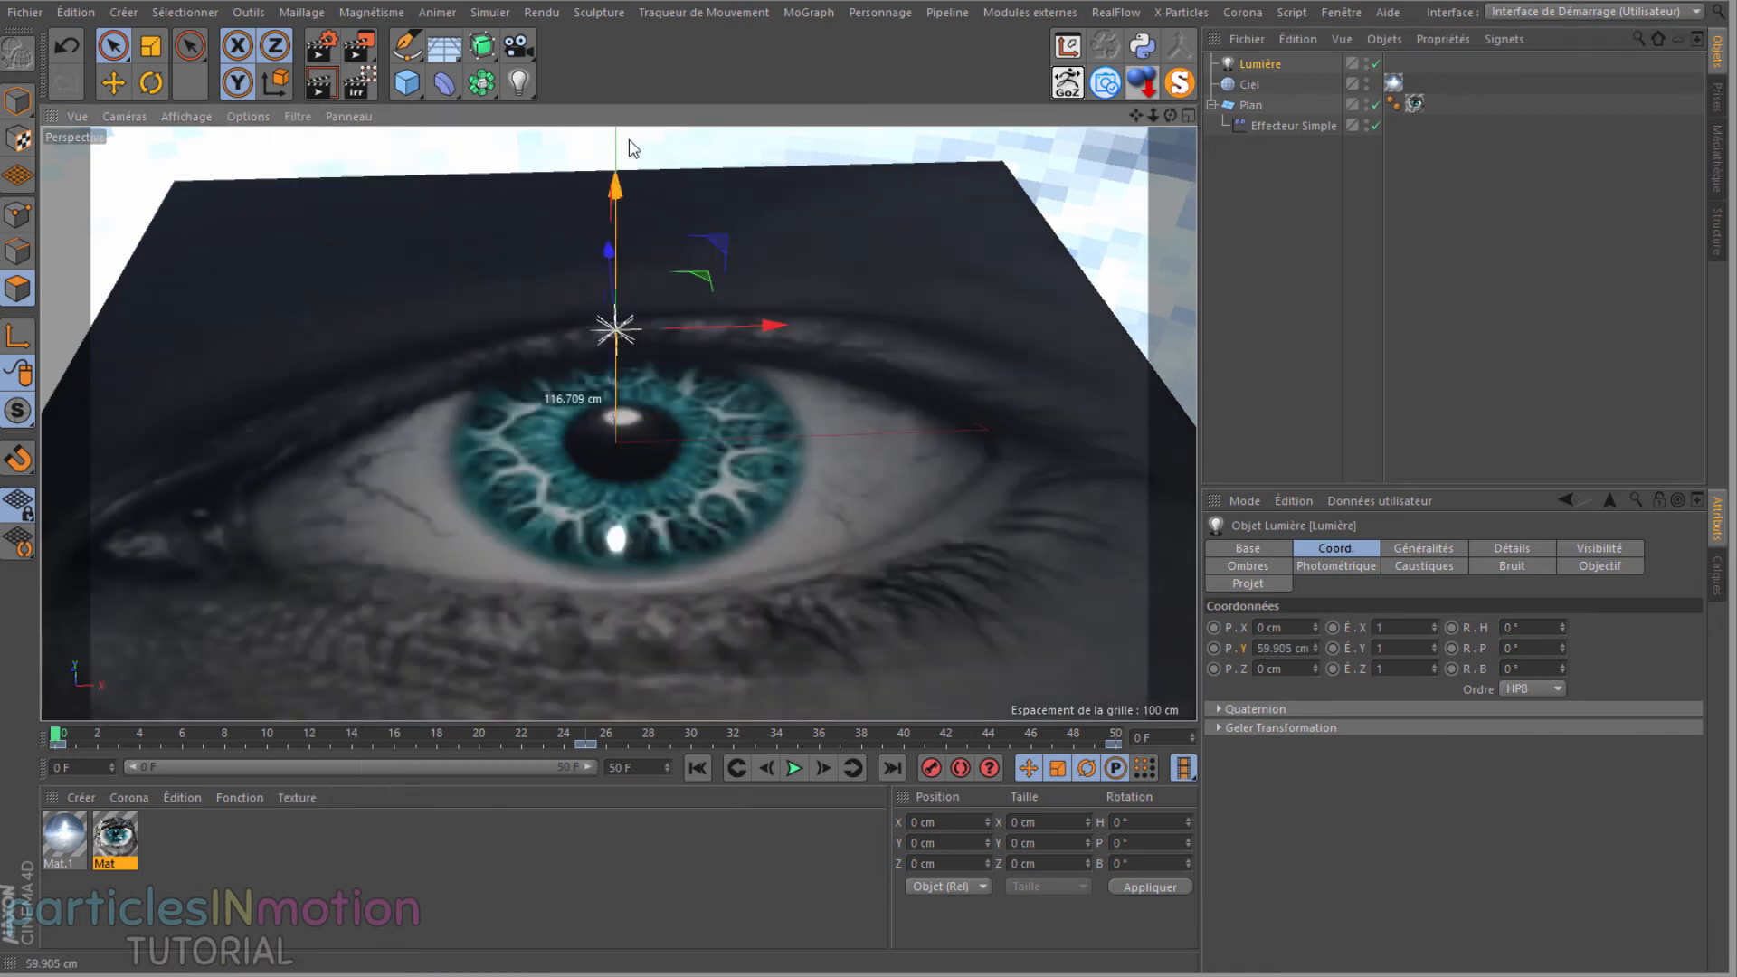
Step: Move the light above the far edge of the eye plane, to about X 47, Y 183, Z 209 cm
mouse_move(736, 257)
left_mouse_down()
mouse_move(937, 248)
mouse_move(912, 216)
mouse_move(867, 214)
mouse_move(869, 456)
mouse_move(848, 186)
left_mouse_up()
scroll(794, 281, "down", 4)
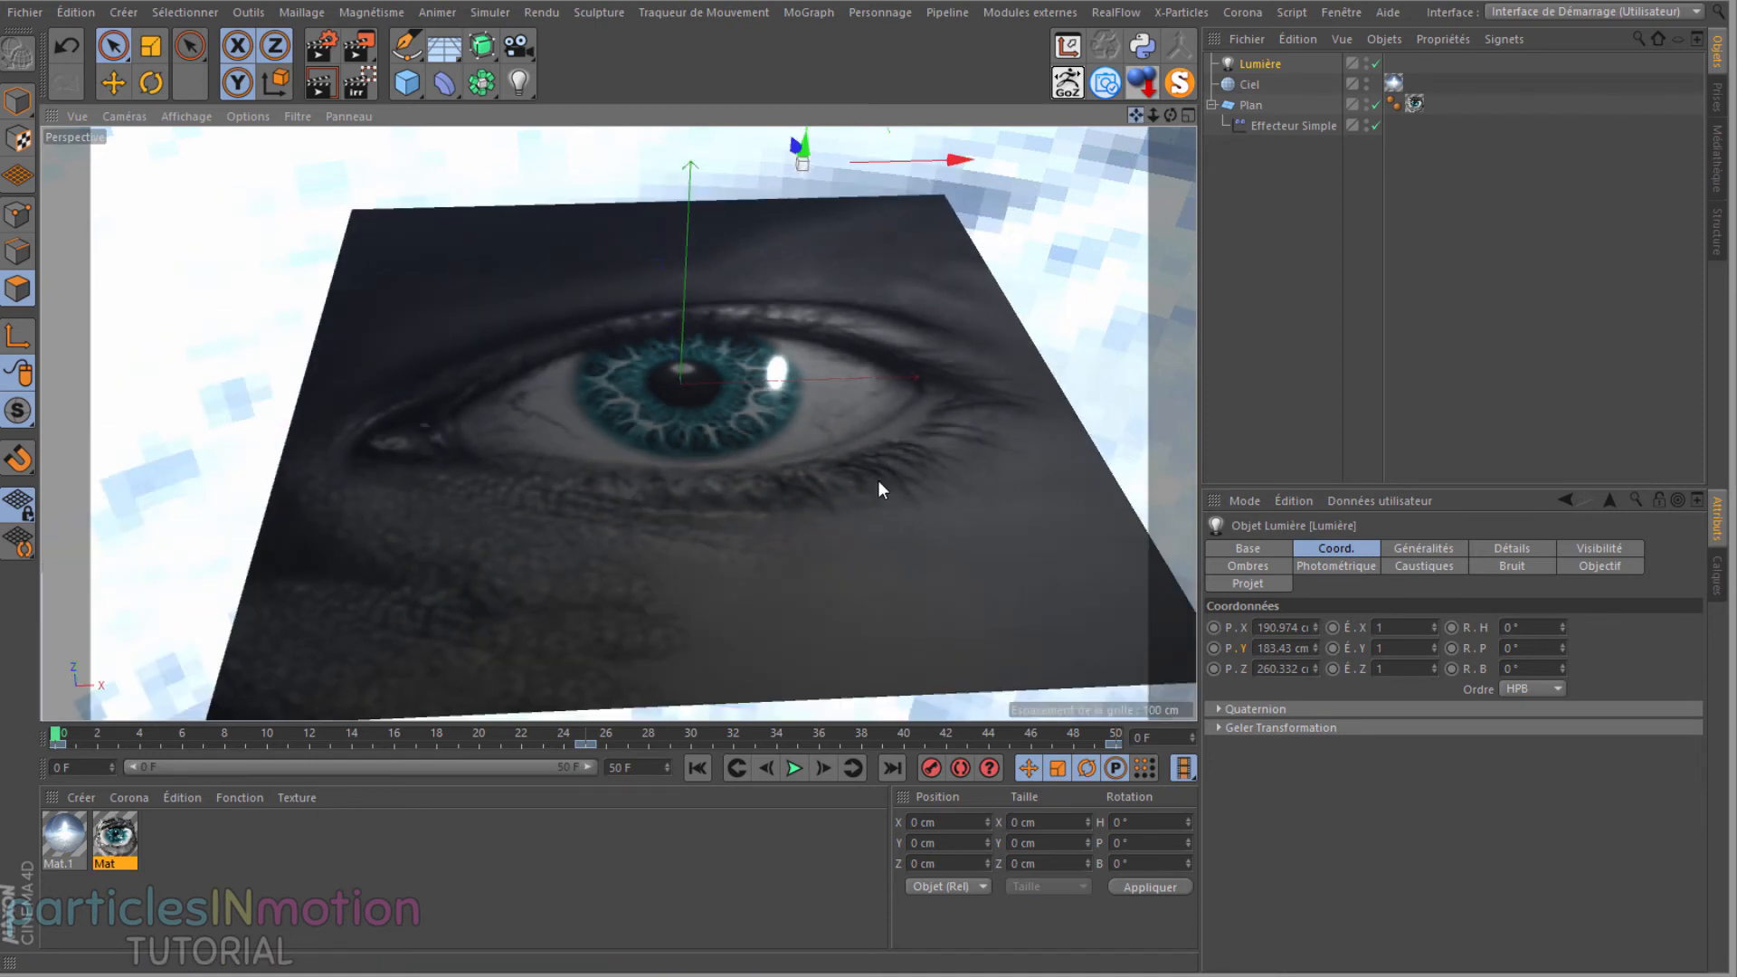
middle_click_drag(562, 260, 616, 422, "alt")
left_click_drag(825, 251, 831, 452)
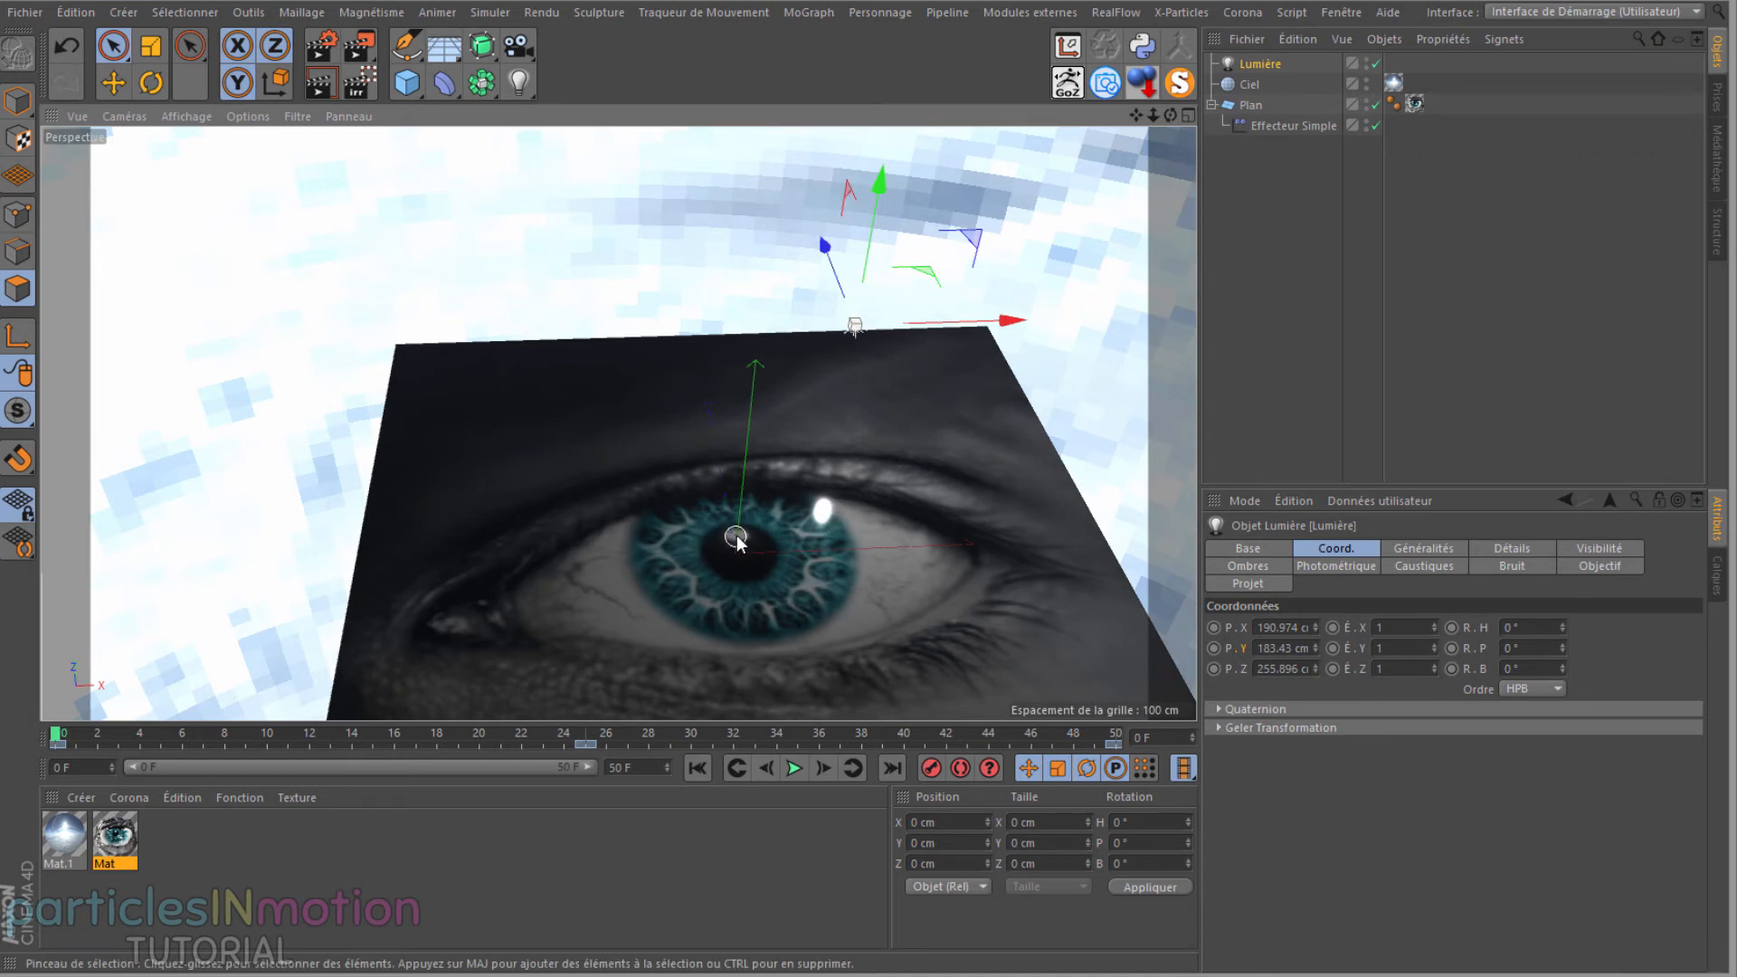
left_click_drag(991, 331, 905, 373)
left_click_drag(737, 260, 758, 319)
left_click_drag(904, 344, 909, 343)
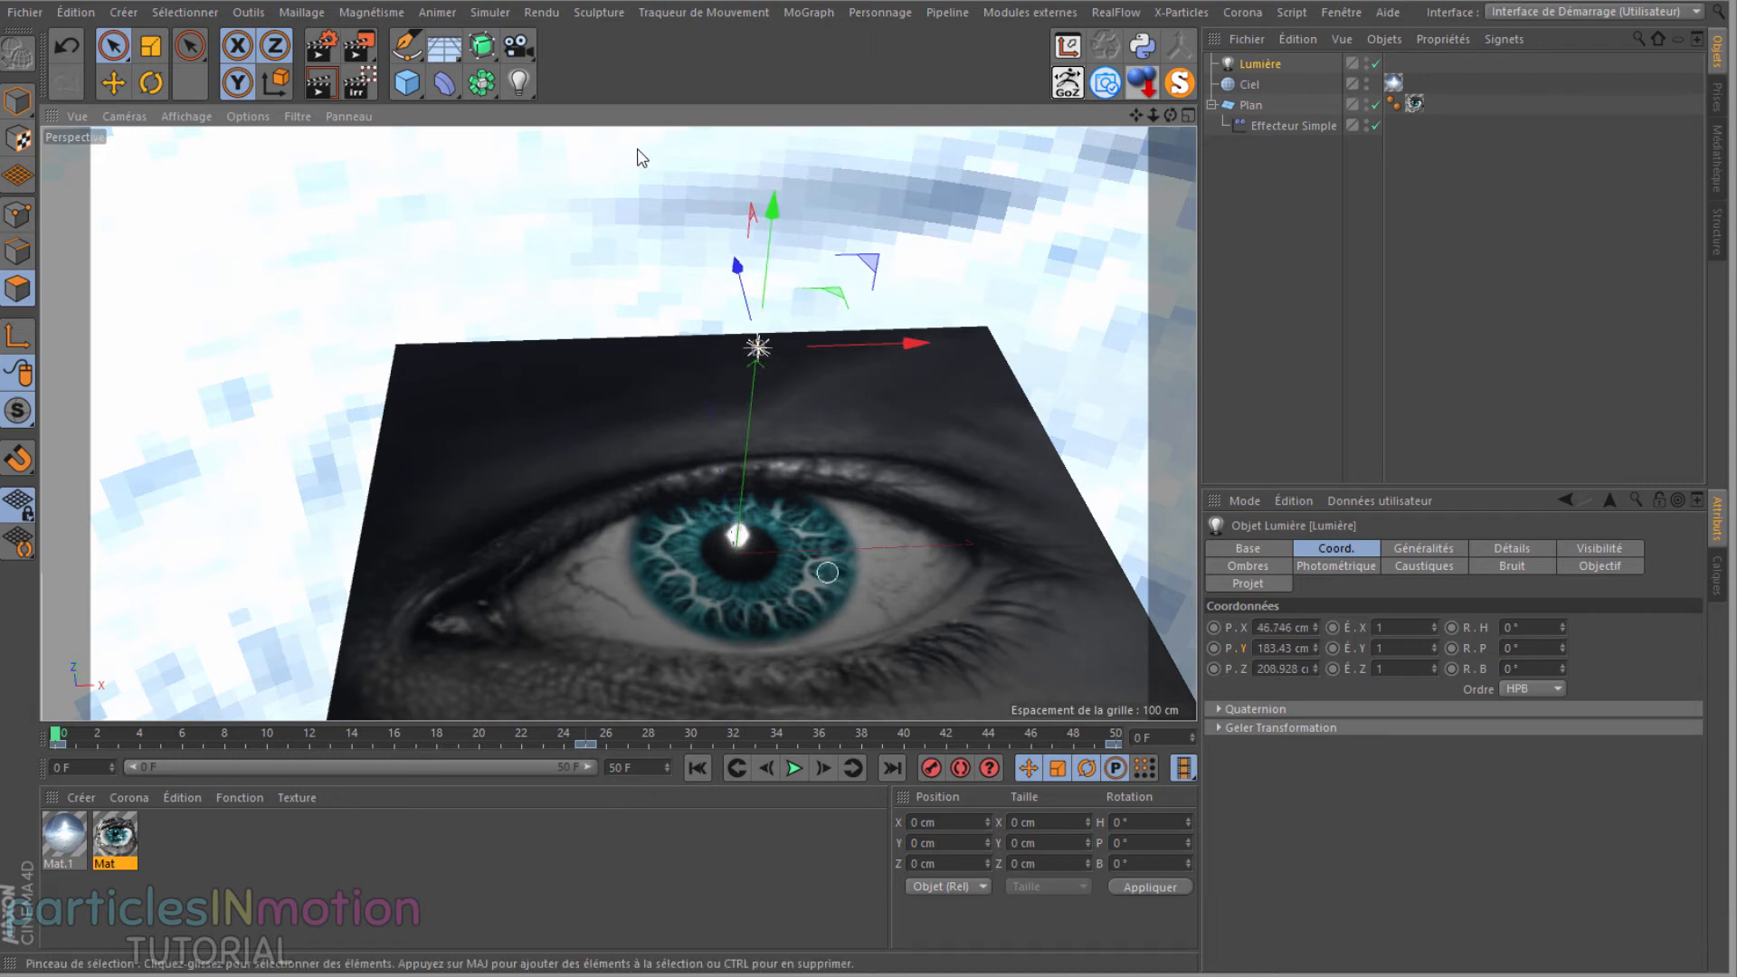
Step: Add a camera from the current view and reset its heading rotation to 0° and its X position to 0 cm
left_click(517, 50)
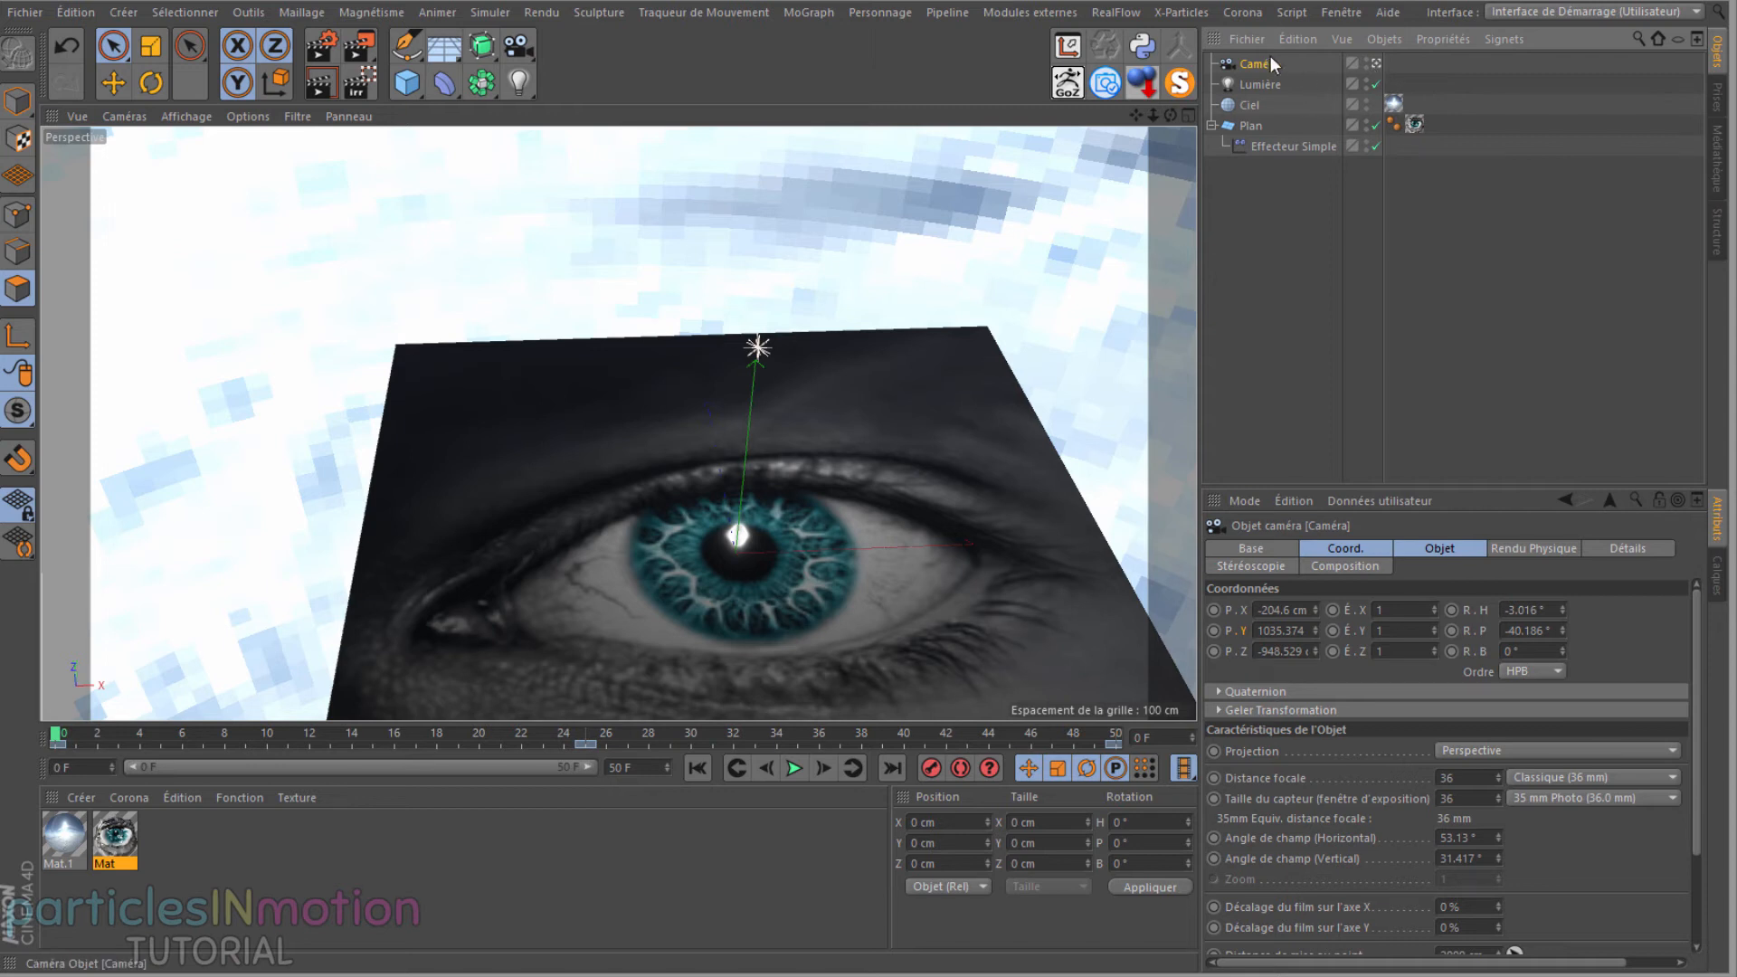
left_click(1357, 550)
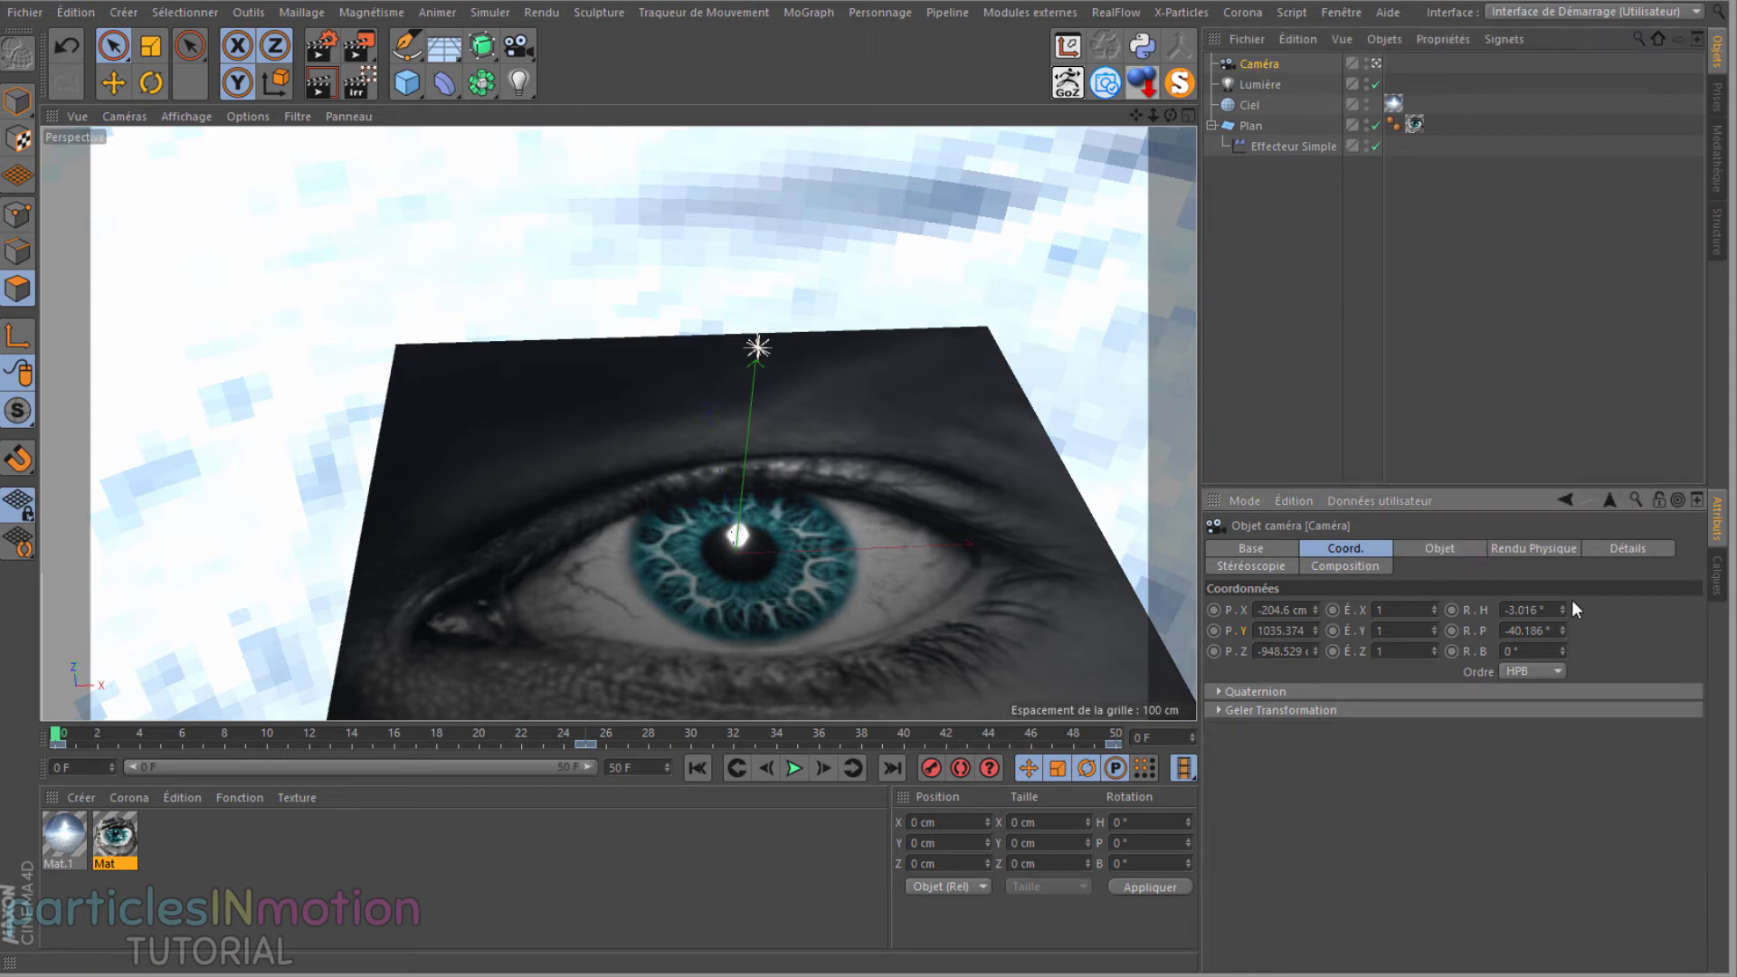
right_click(1549, 609)
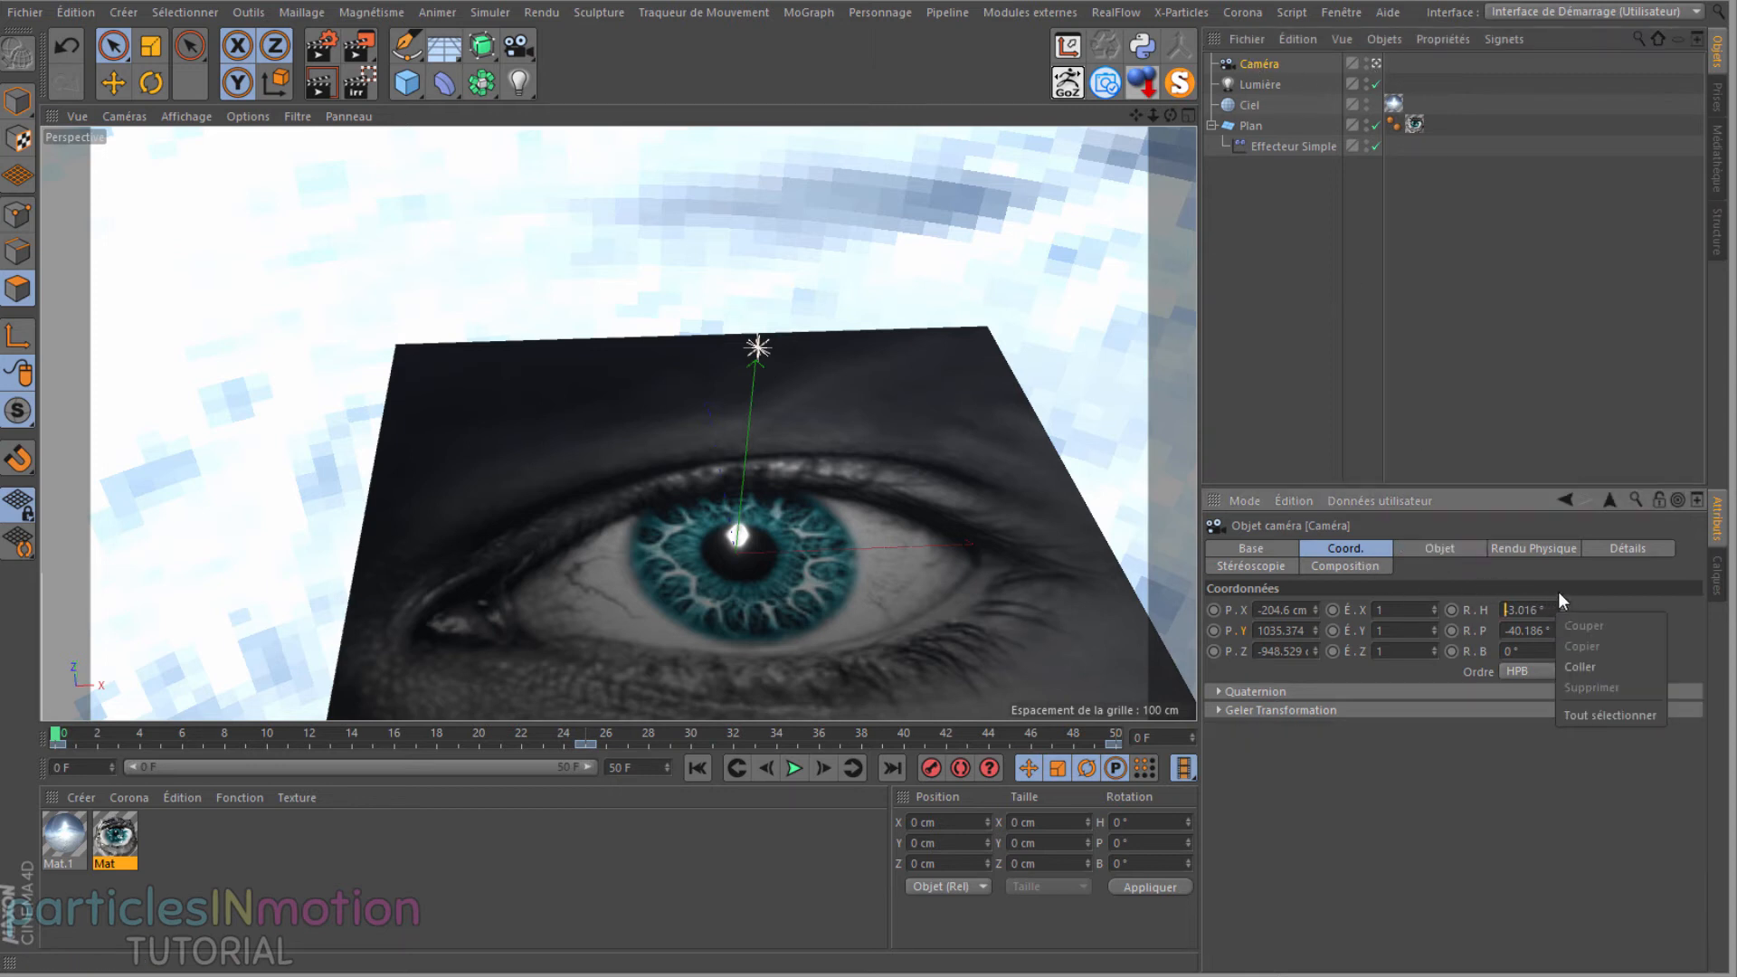
left_click(1559, 594)
right_click(1563, 608)
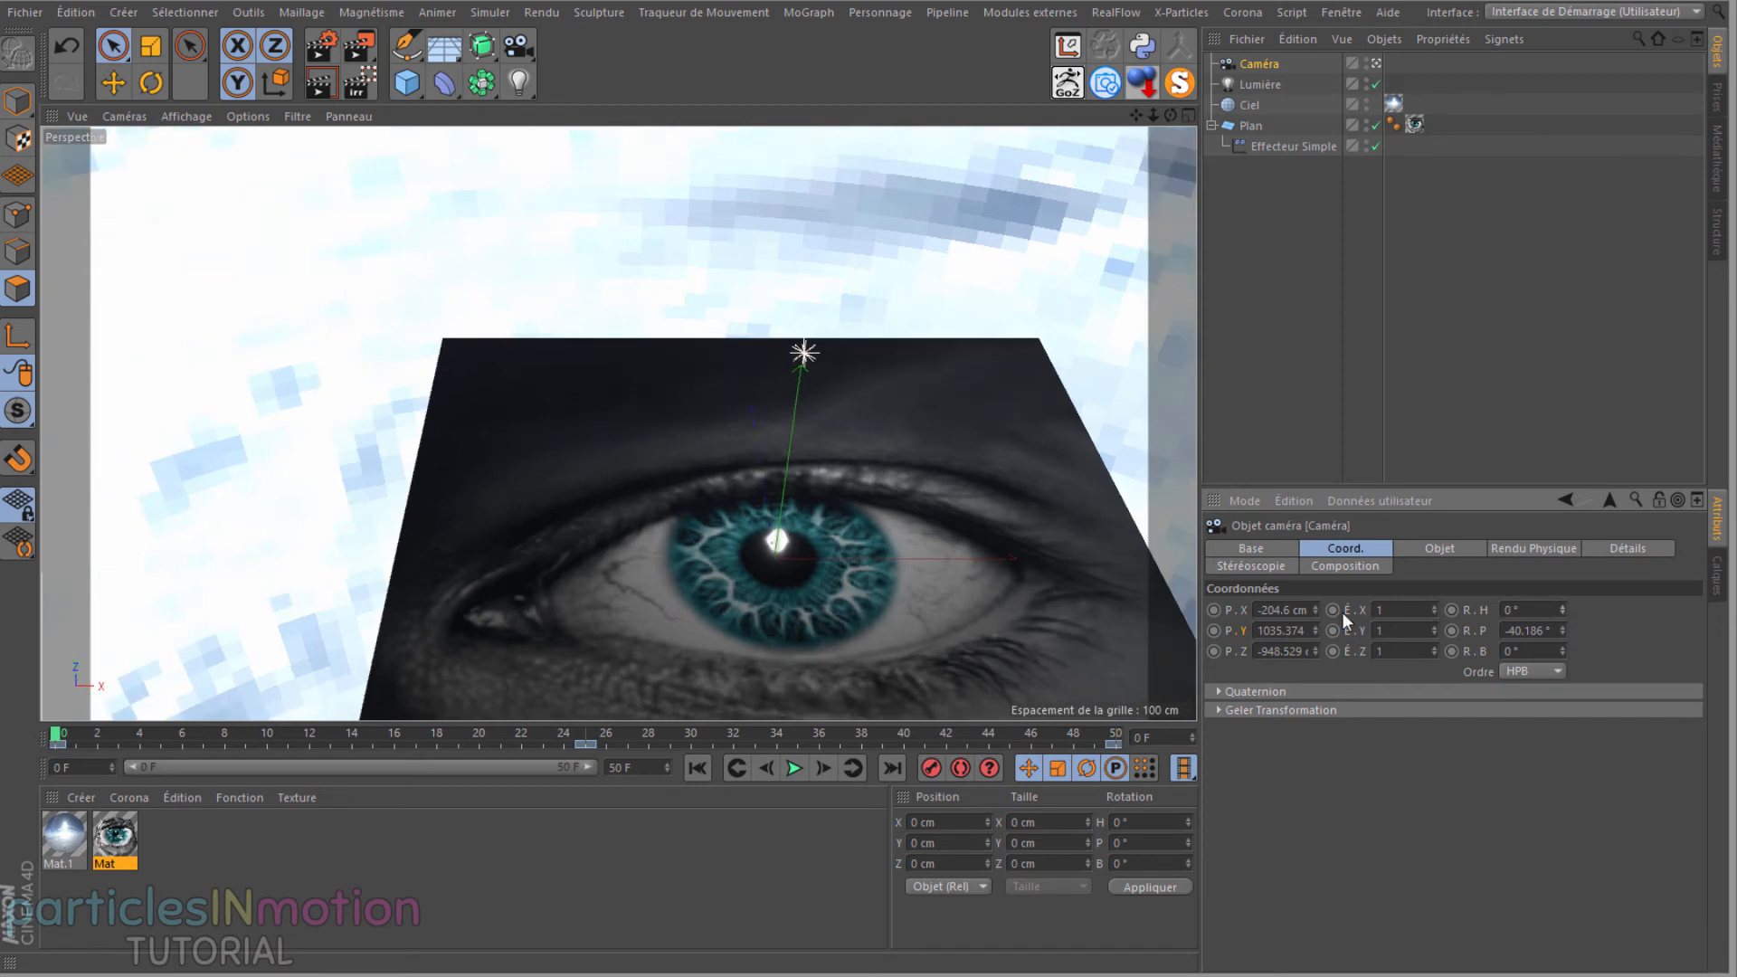
right_click(1316, 605)
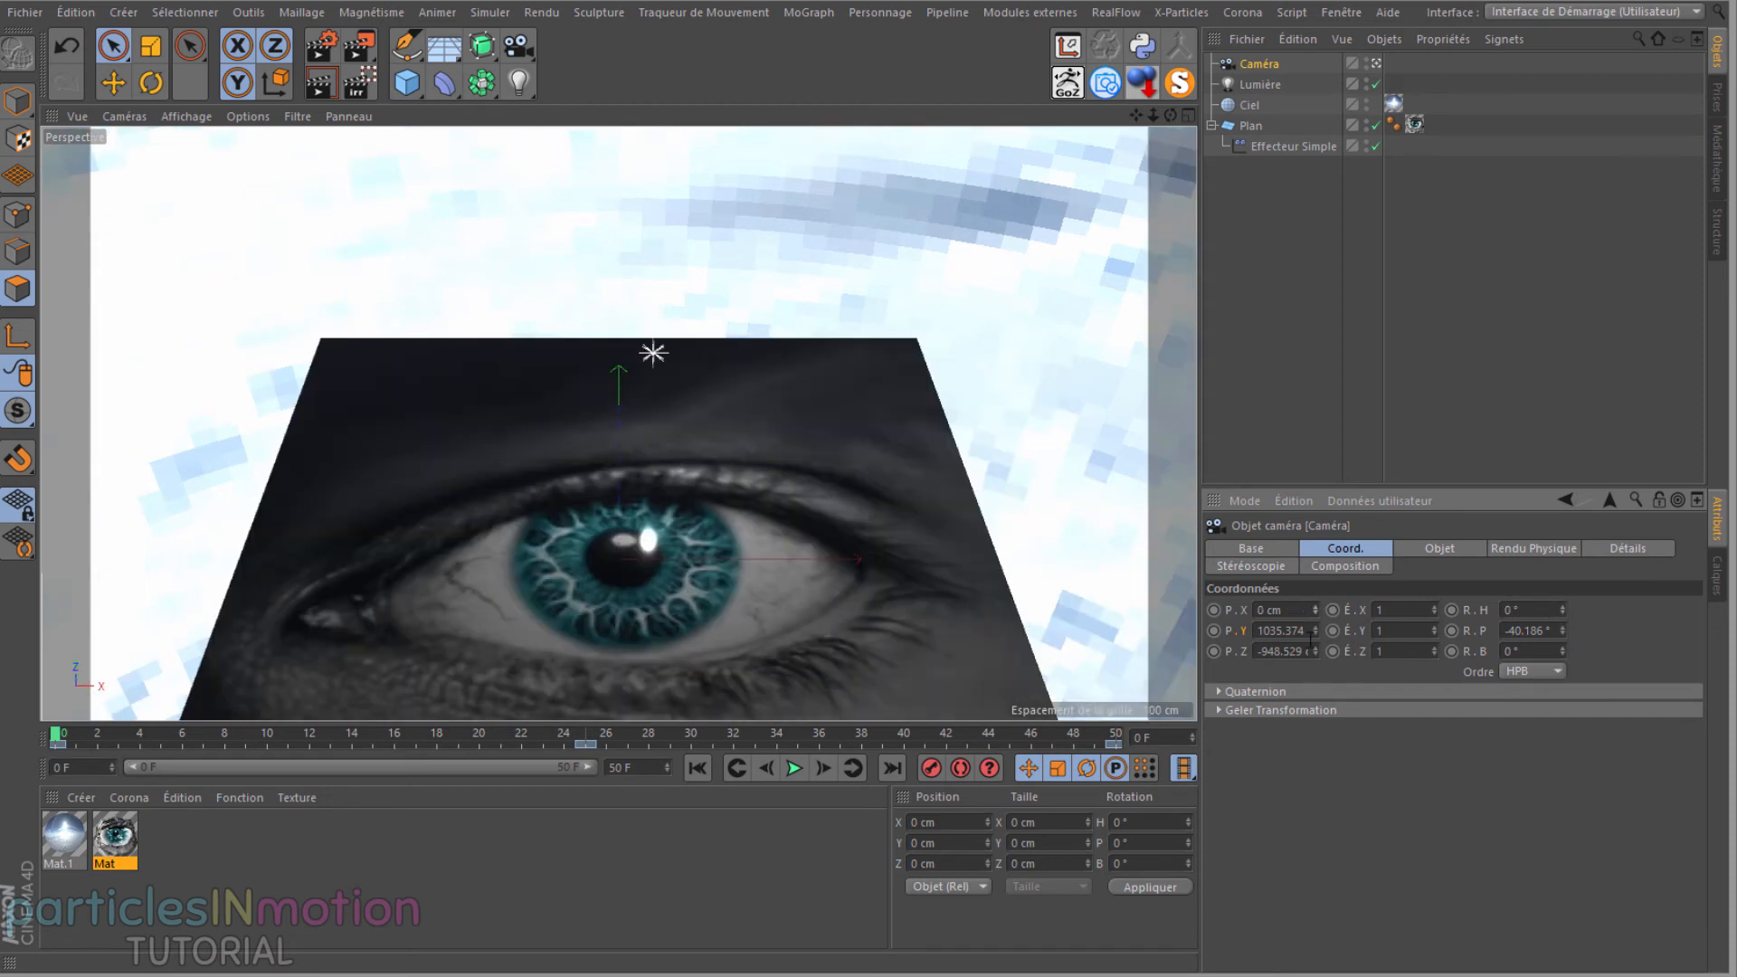
Step: Lower the camera's Y position to about 482 cm and adjust its pitch to about -31°
left_click_drag(1316, 631, 1304, 832)
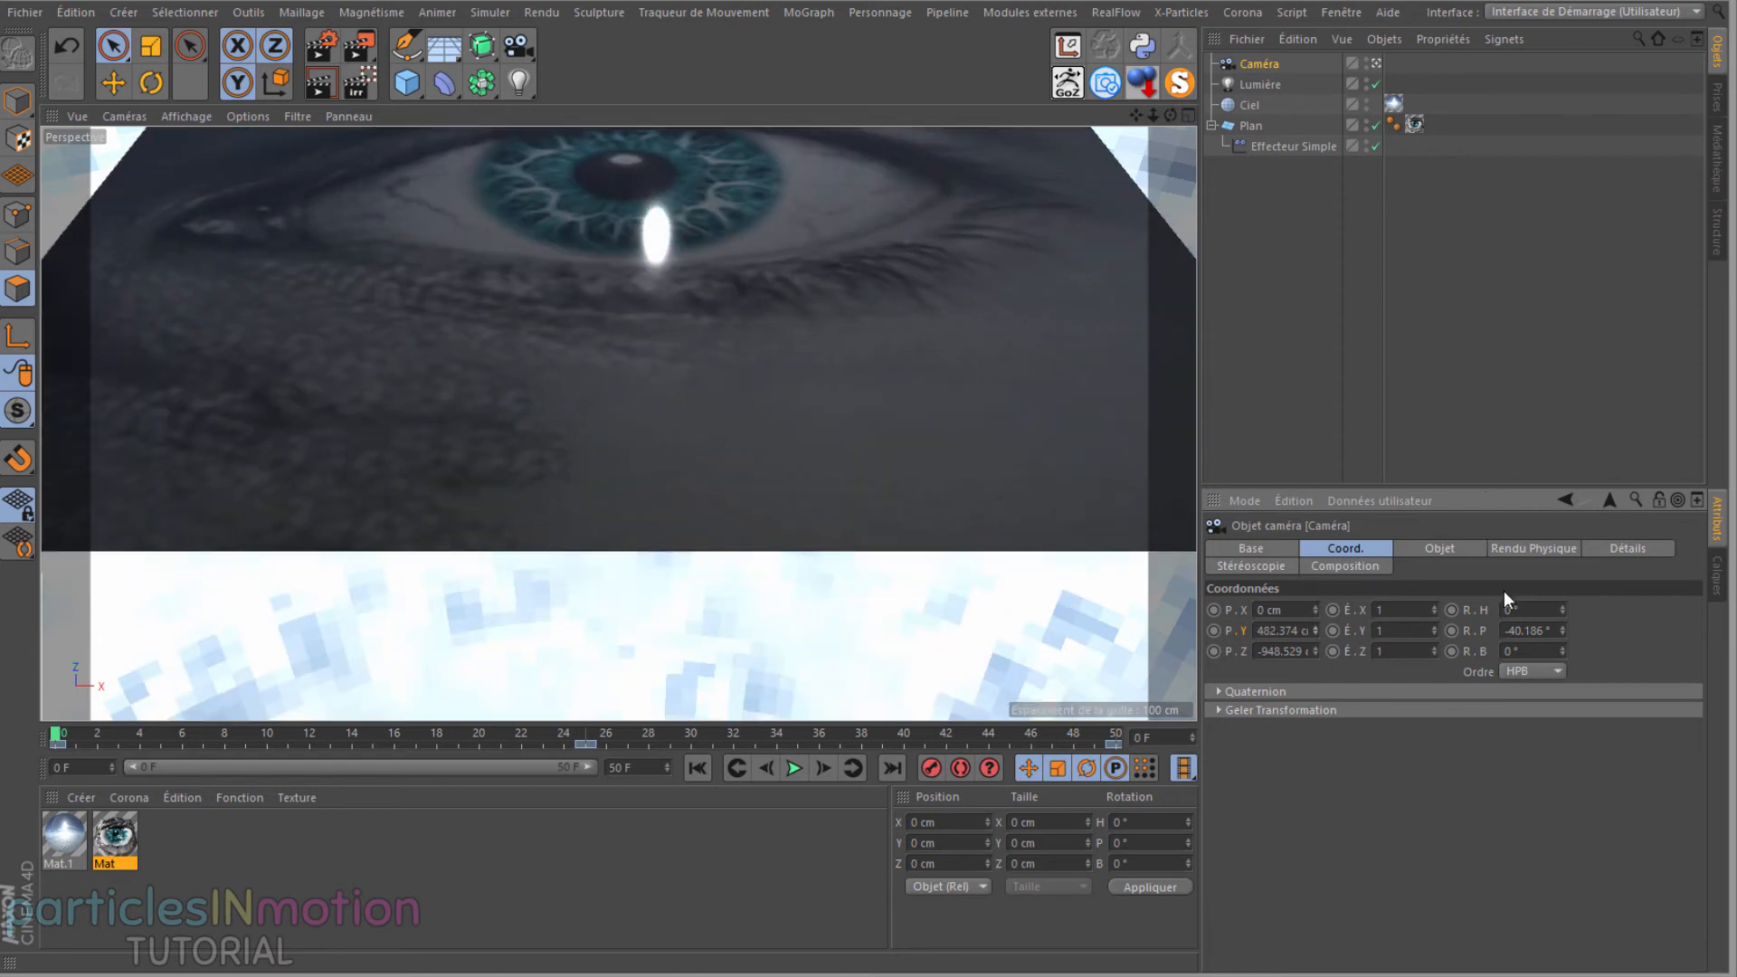
left_click(1562, 628)
left_click(1562, 629)
left_click(1562, 629)
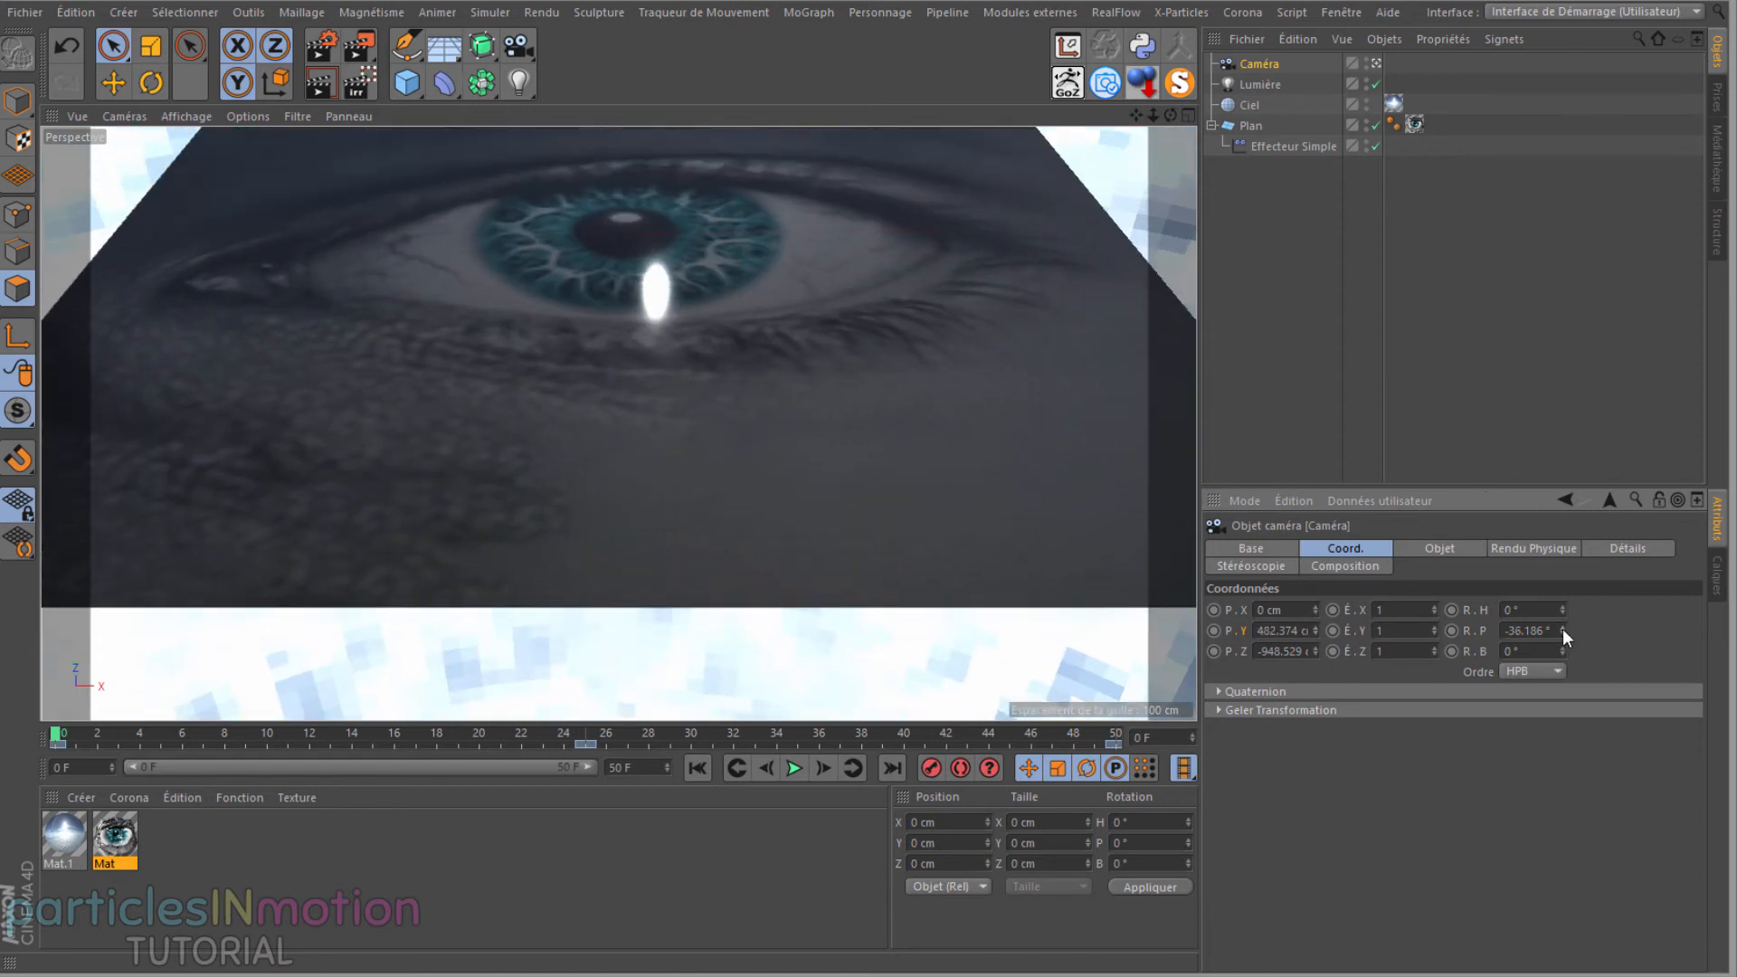
left_click(1562, 629)
left_click(1563, 629)
left_click(1562, 628)
left_click(1562, 629)
left_click(1562, 628)
left_click(1562, 628)
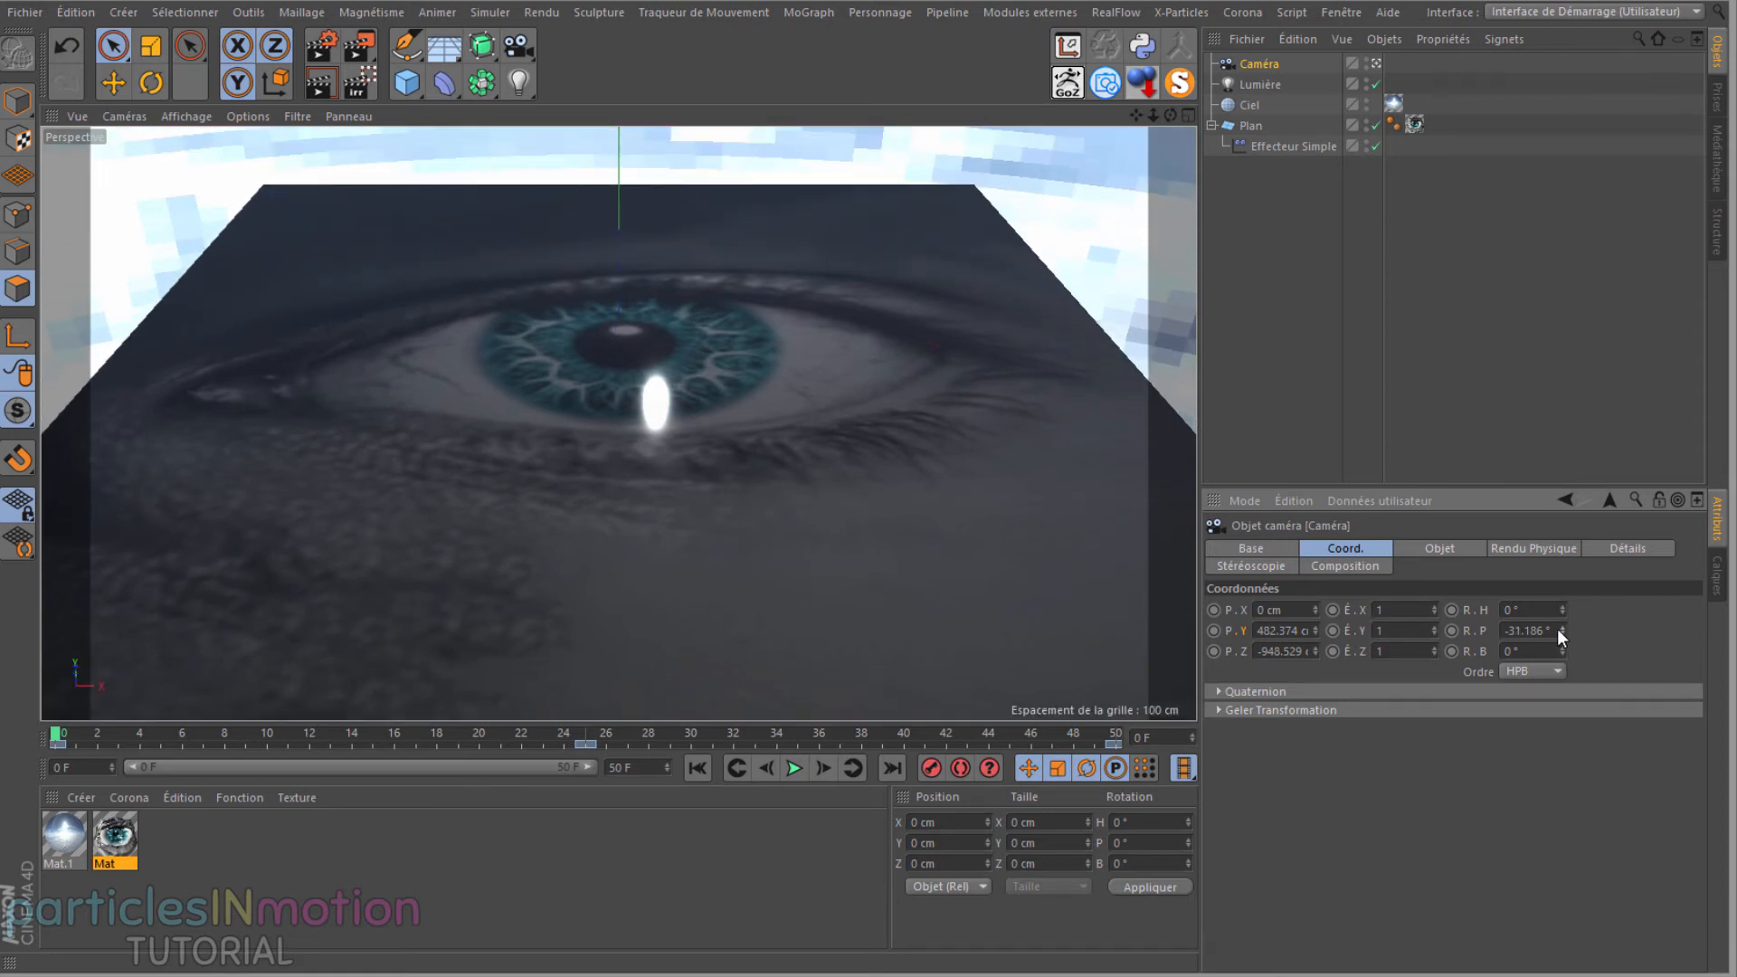
Step: Set the camera's focal length to the Portrait (80 mm) preset
left_click(1438, 552)
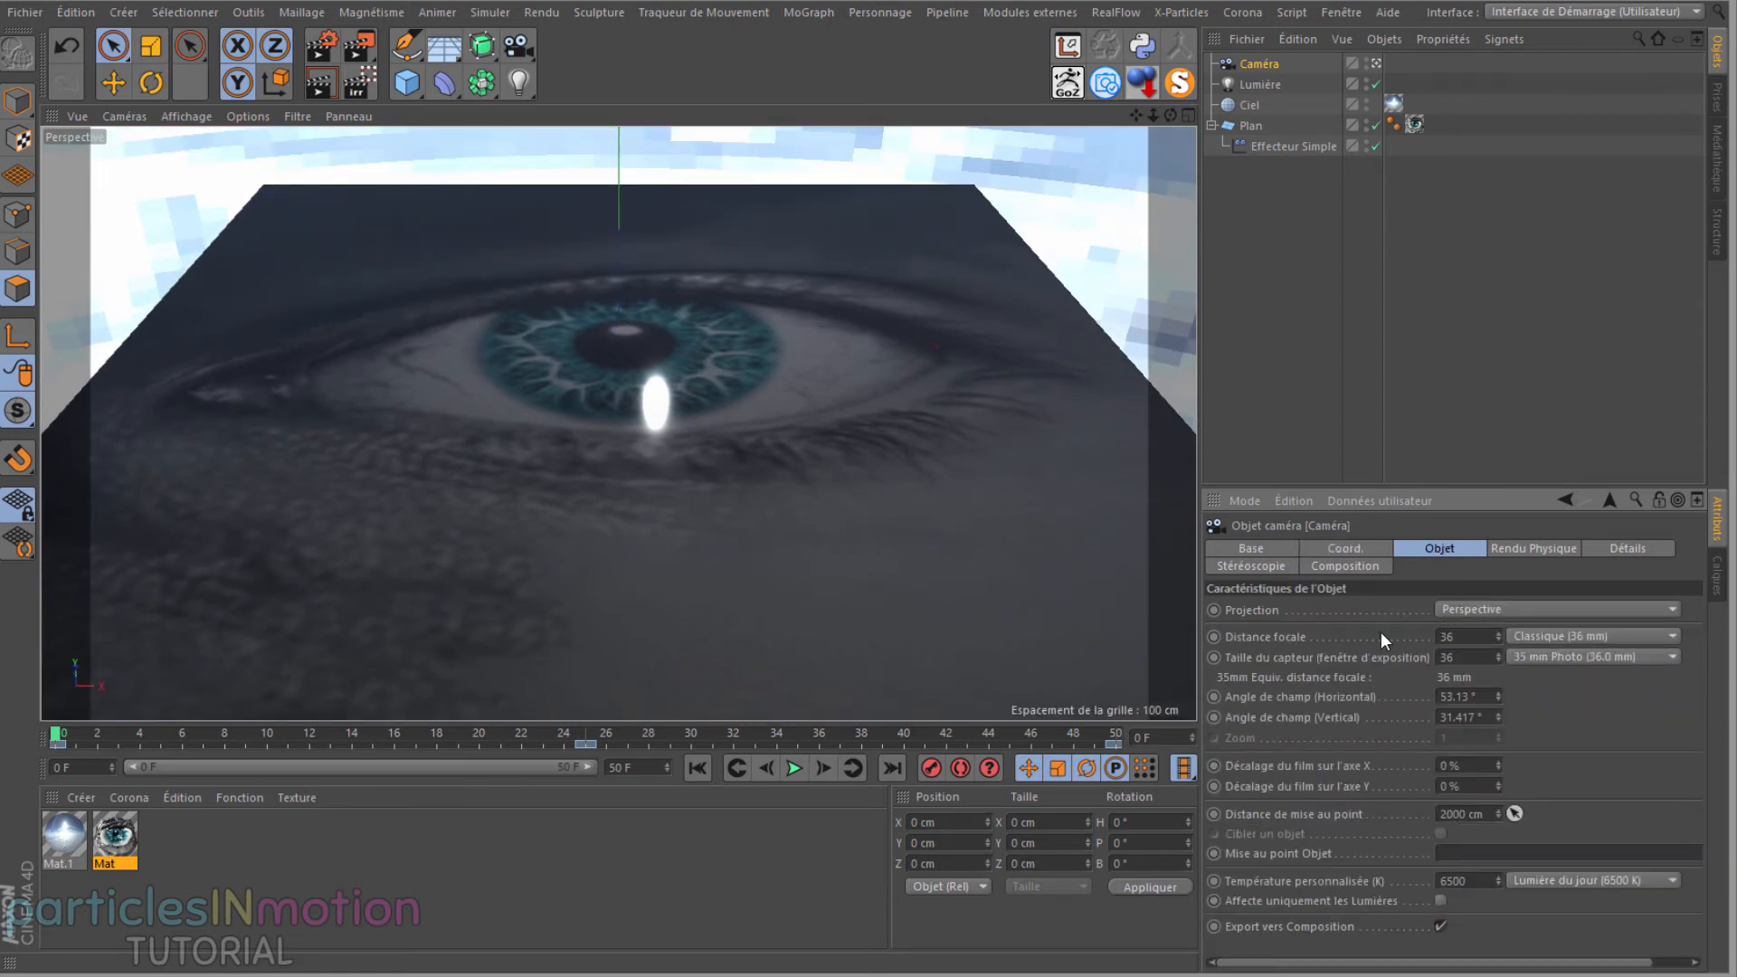
left_click(1664, 638)
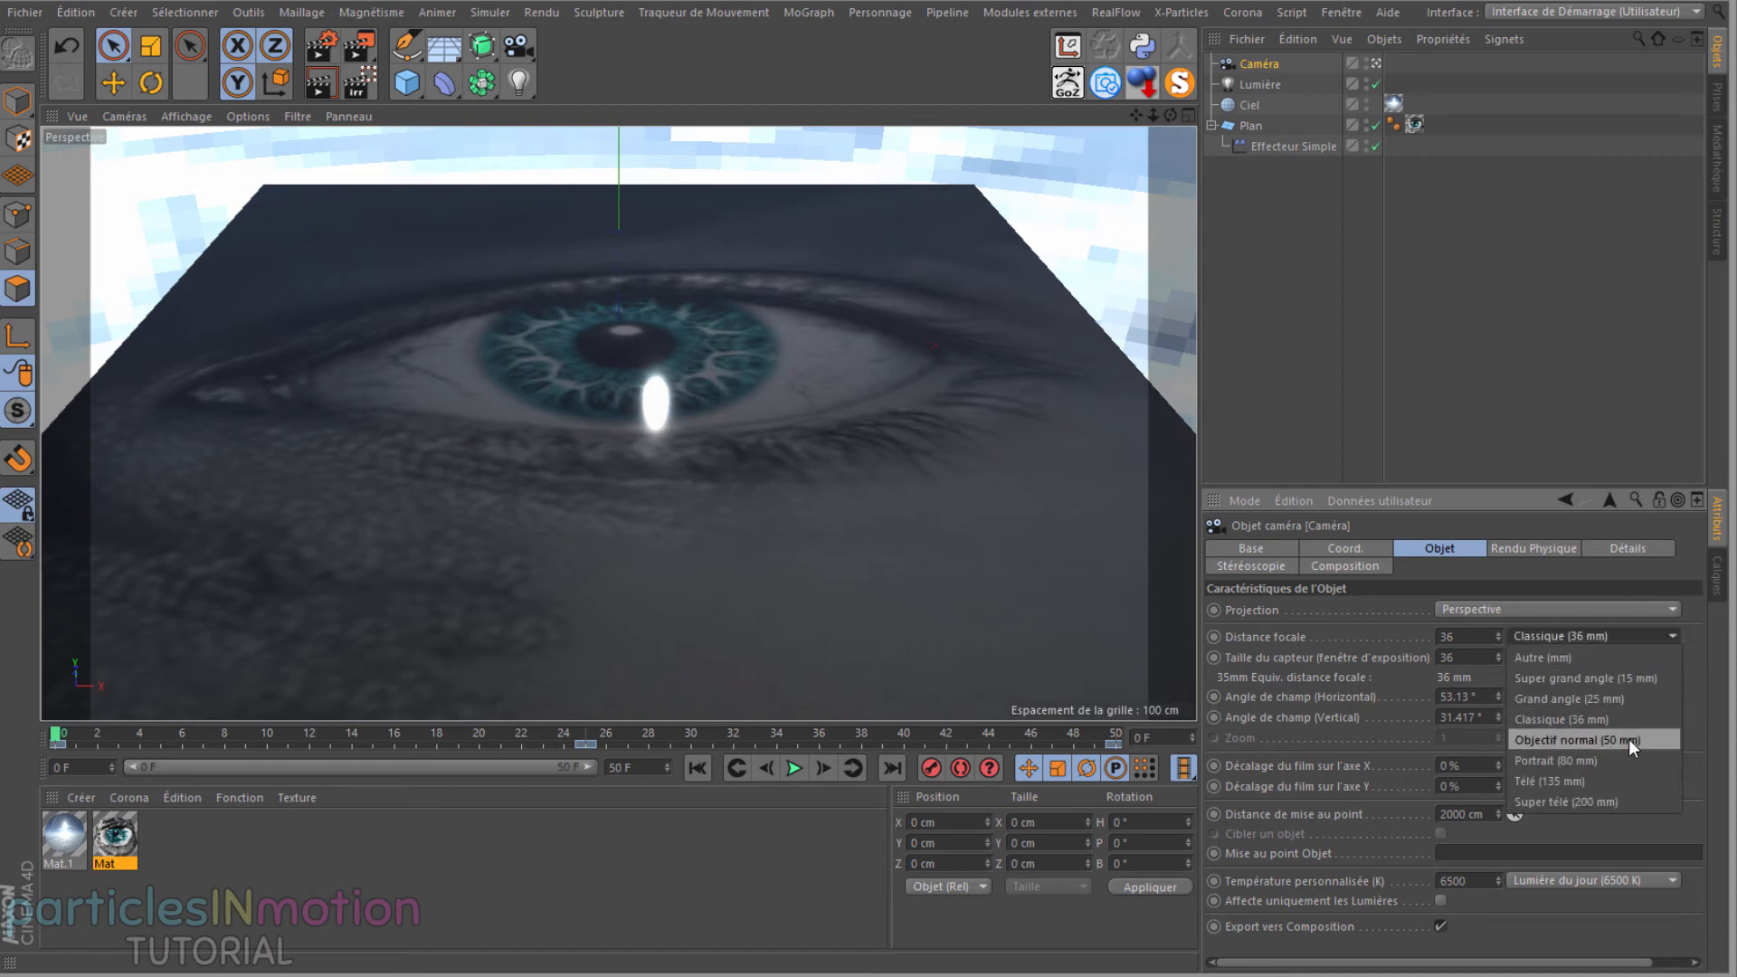
left_click(1626, 760)
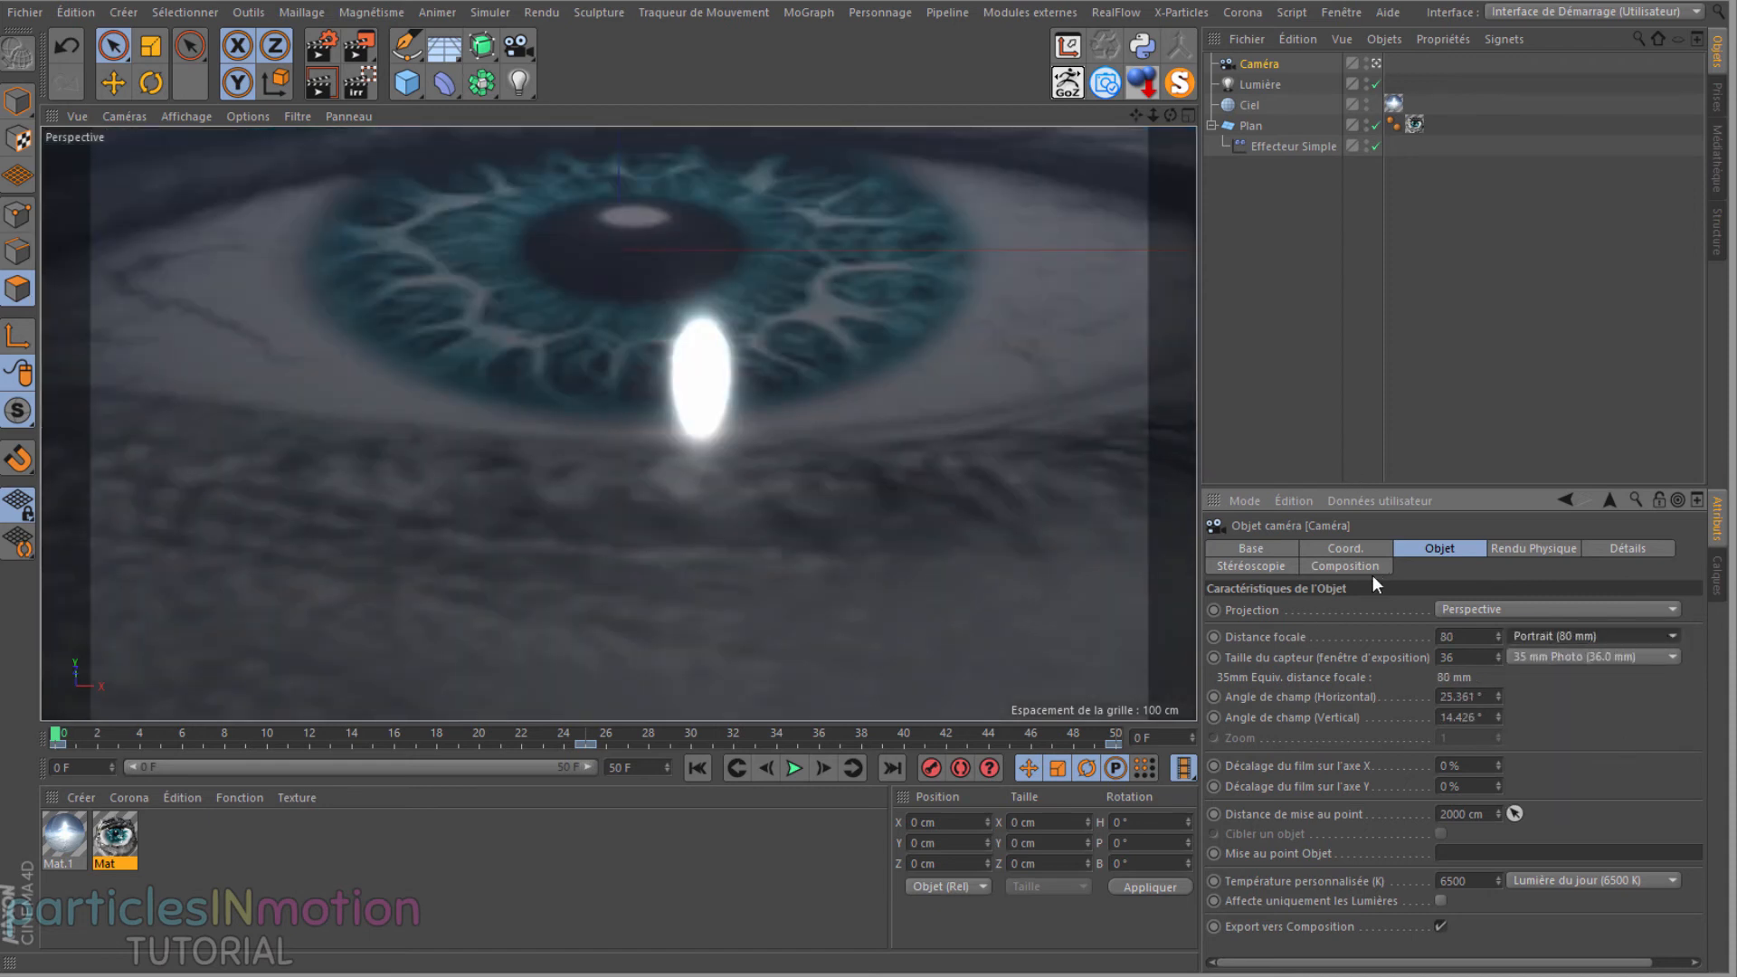
Step: Pull the camera back and reframe the whole eye, to about X -2, Y 867, Z -1461 cm
left_click(1347, 549)
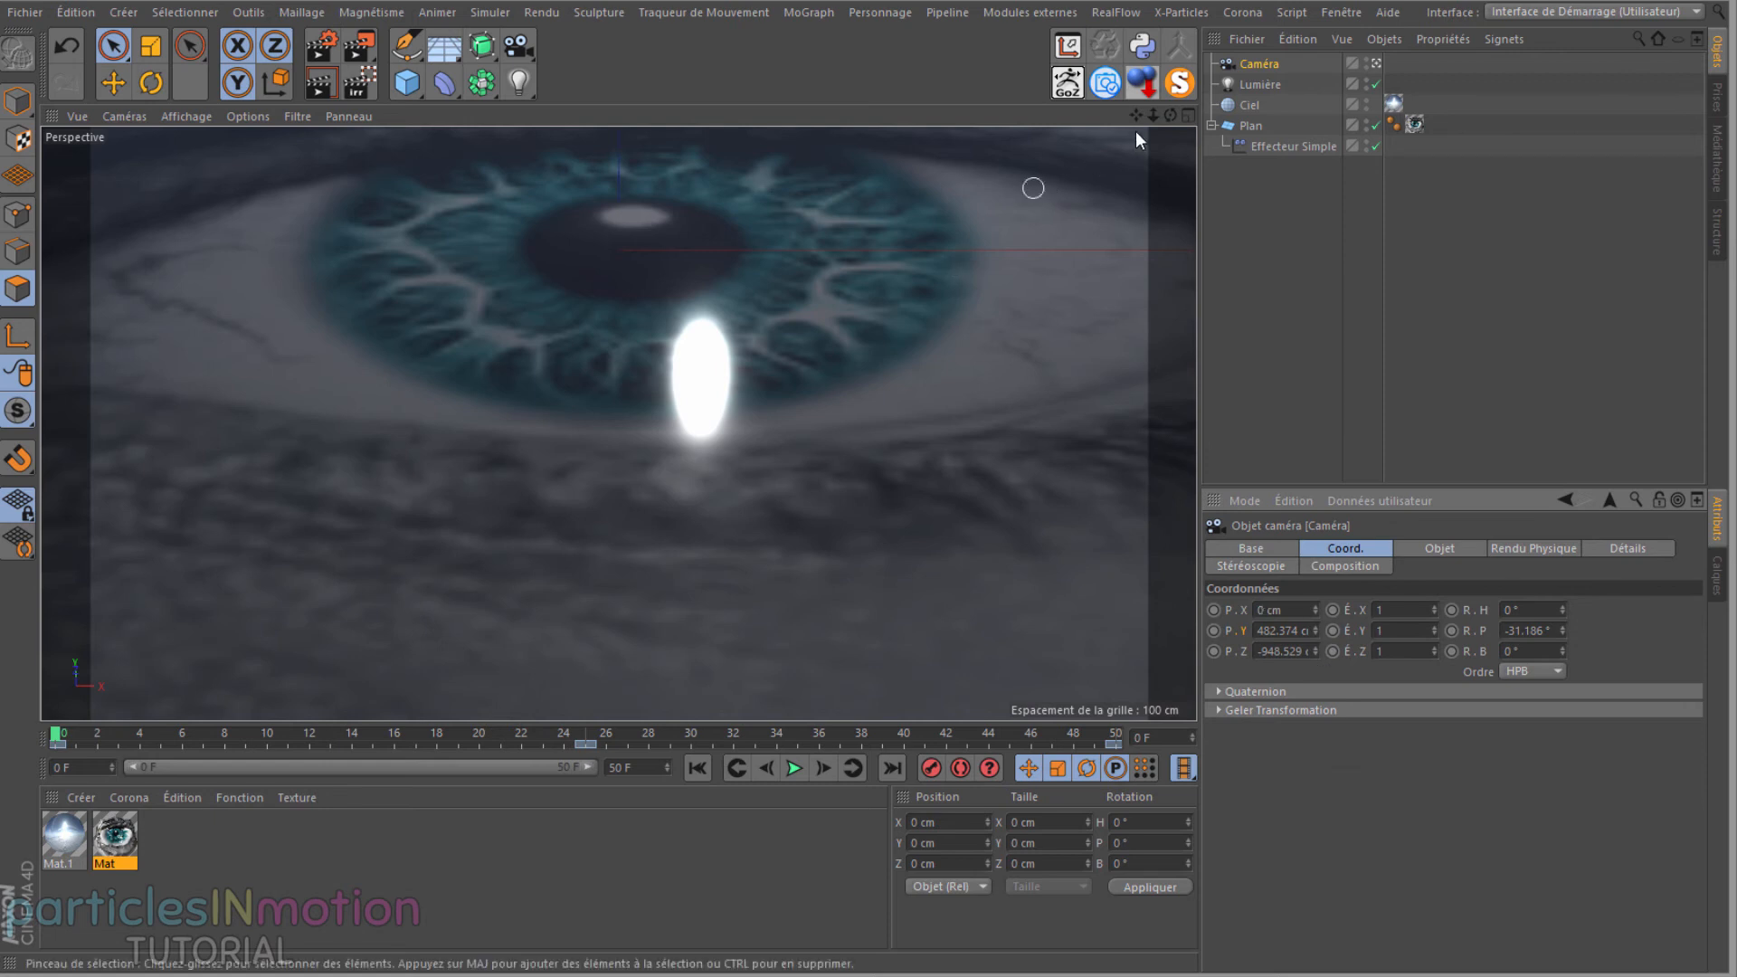
left_click_drag(1154, 115, 868, 460)
scroll(868, 460, "down", 5)
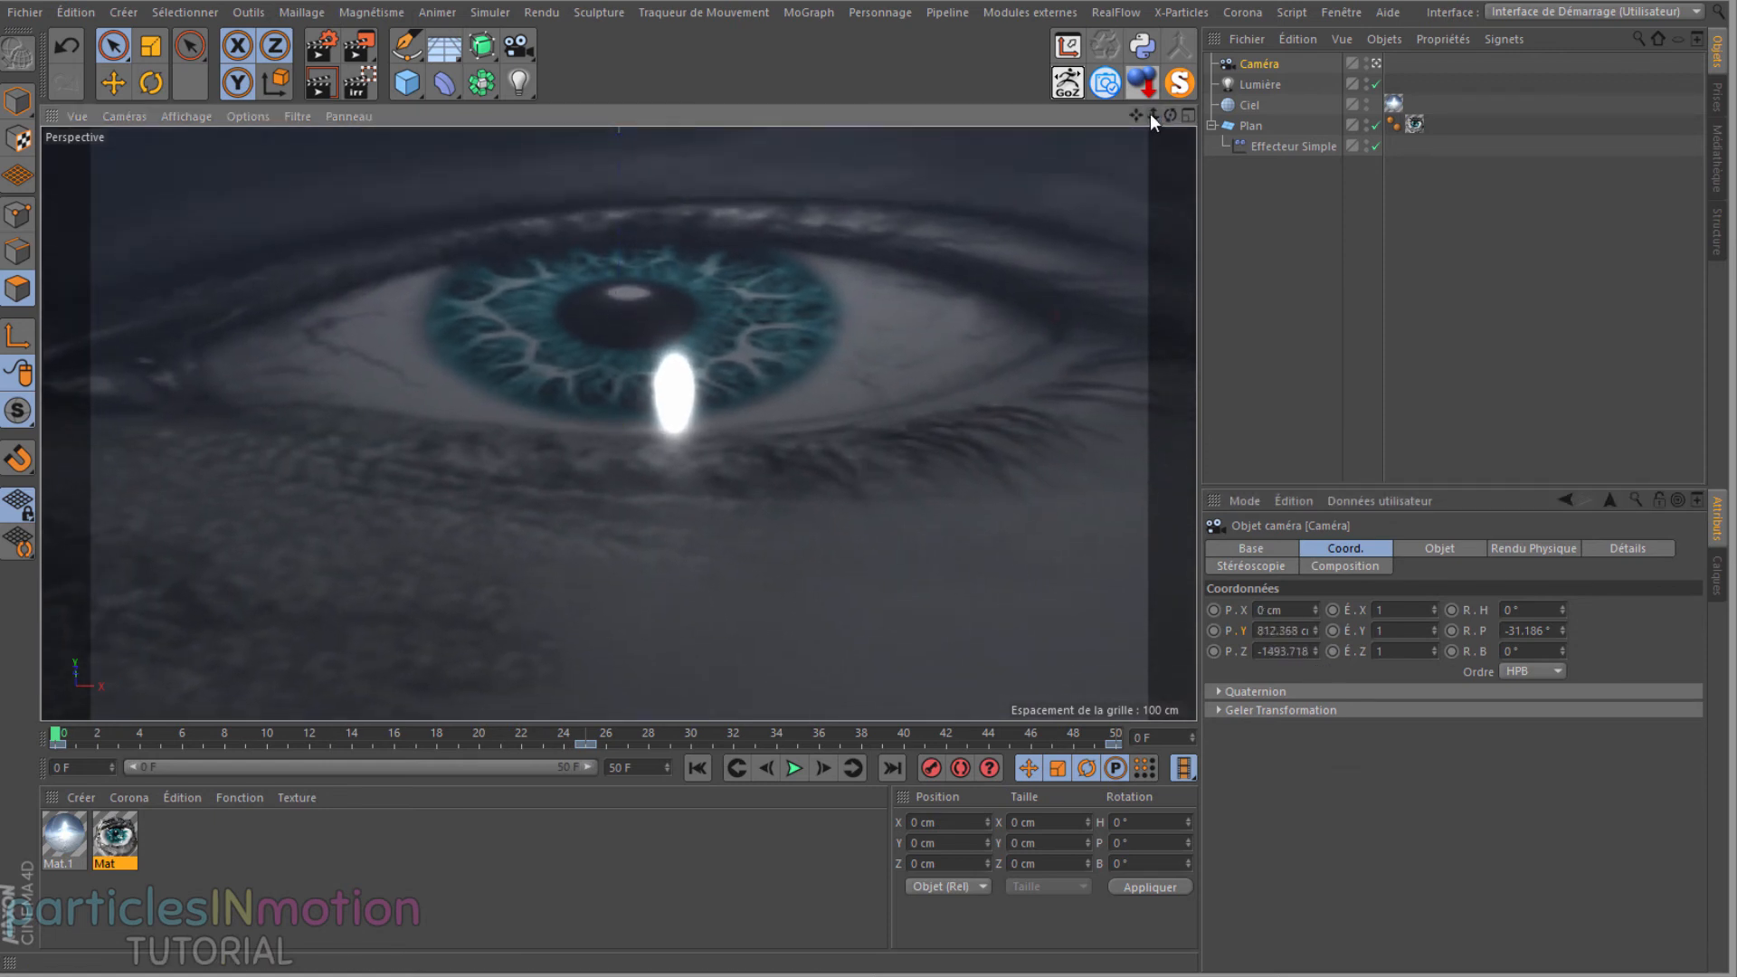
left_click_drag(1137, 116, 869, 457)
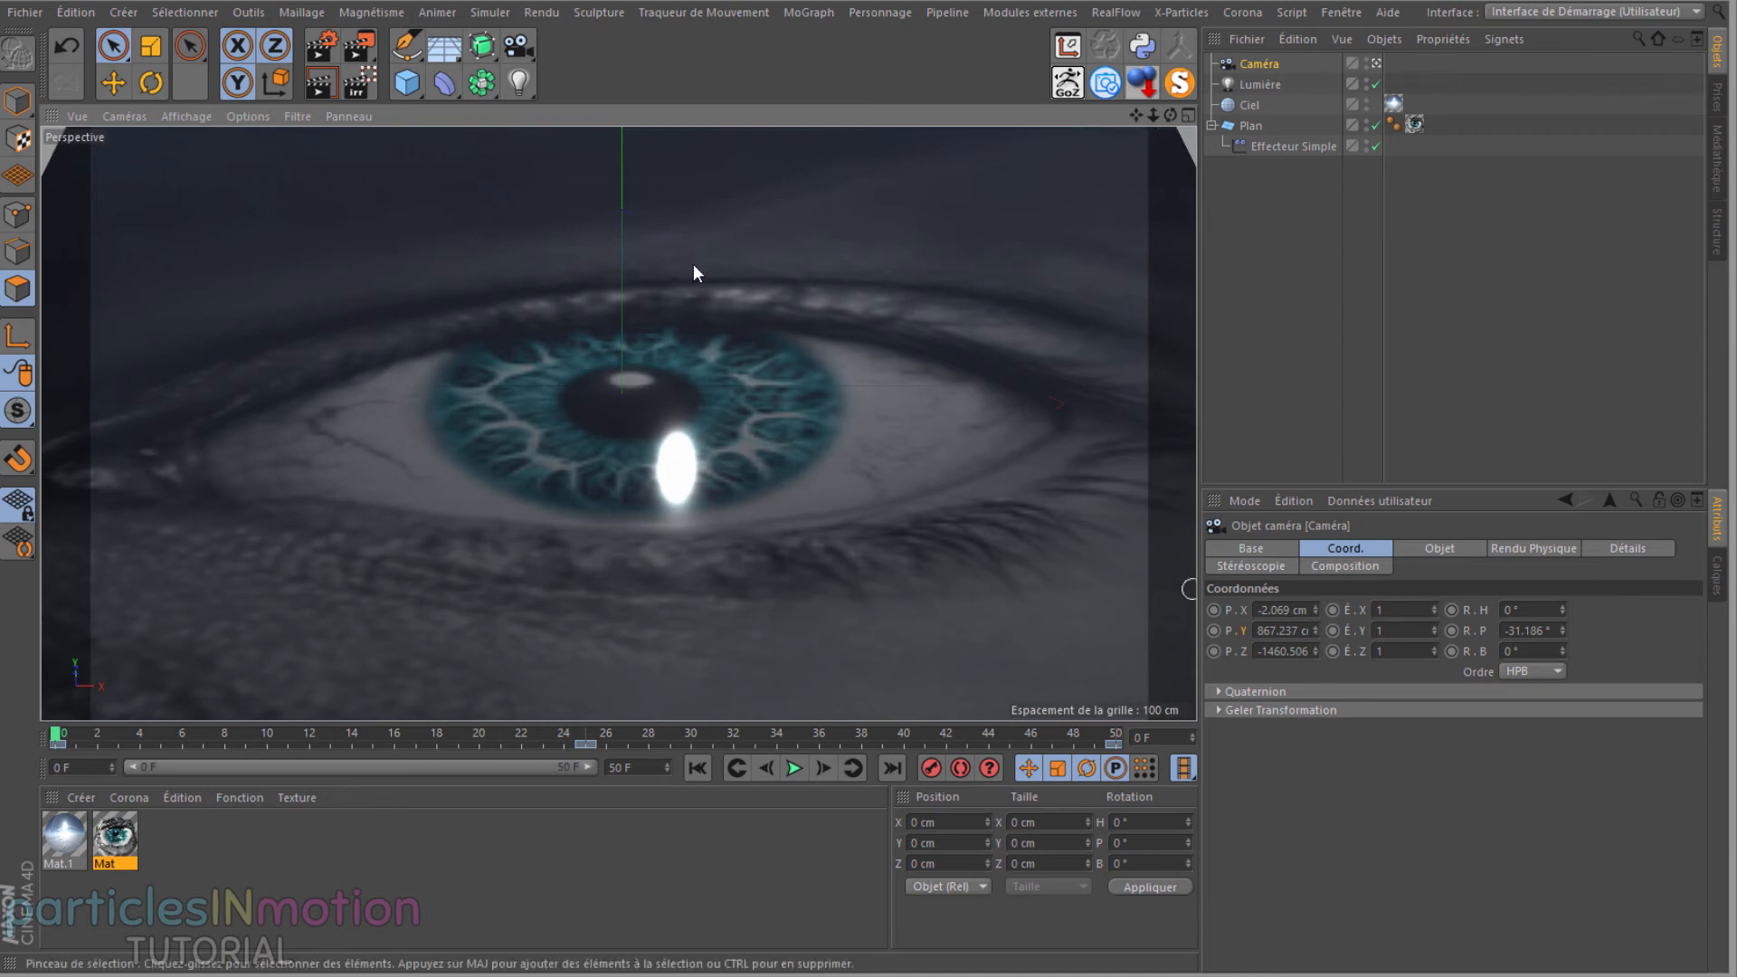
Step: Render the camera view at frame 25 to check the displacement, and play back part of the animation
left_click(588, 735)
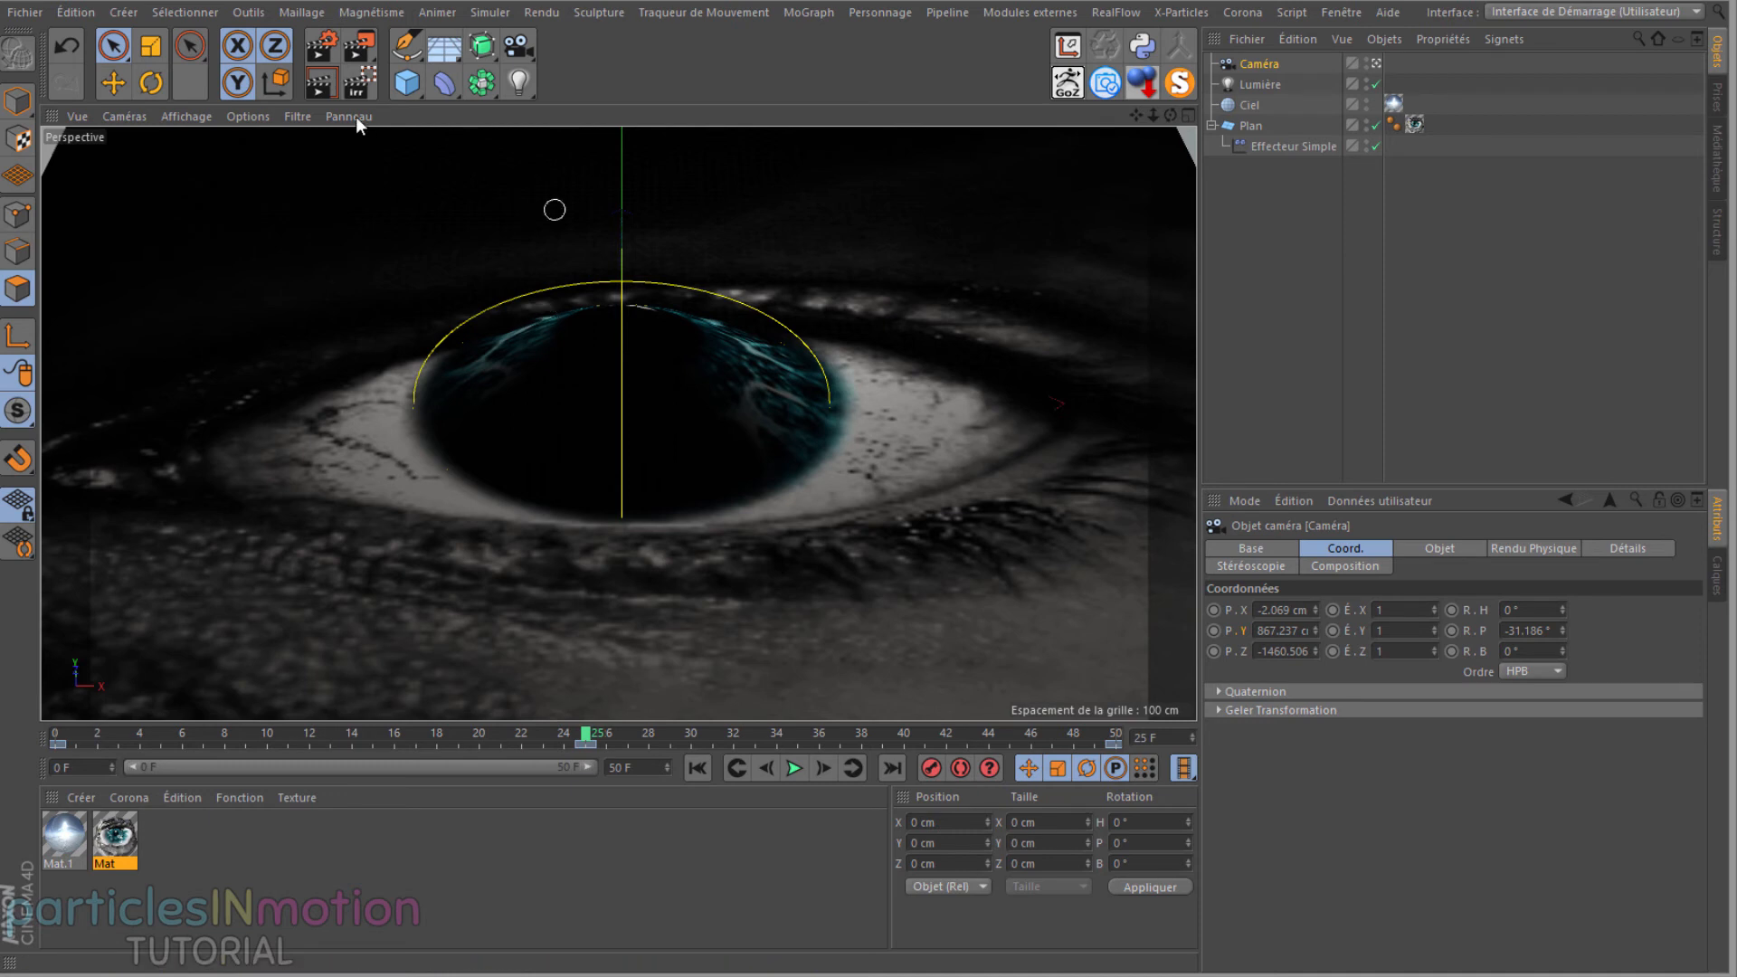
left_click(322, 83)
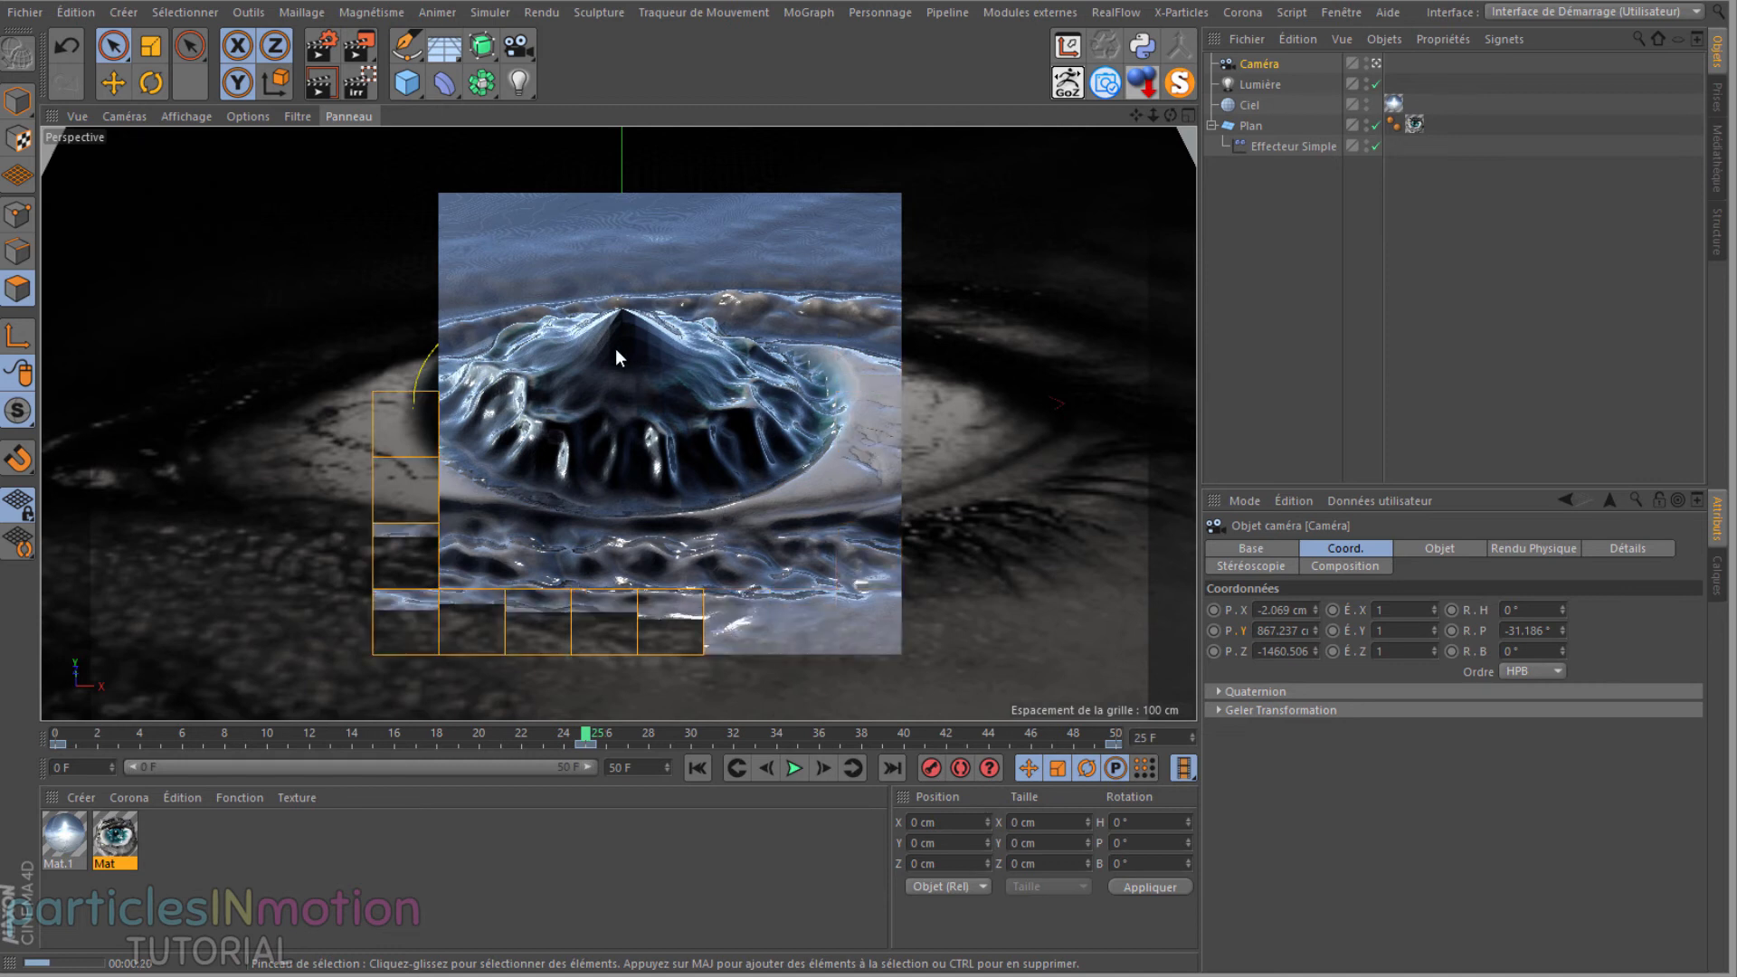
left_click(795, 769)
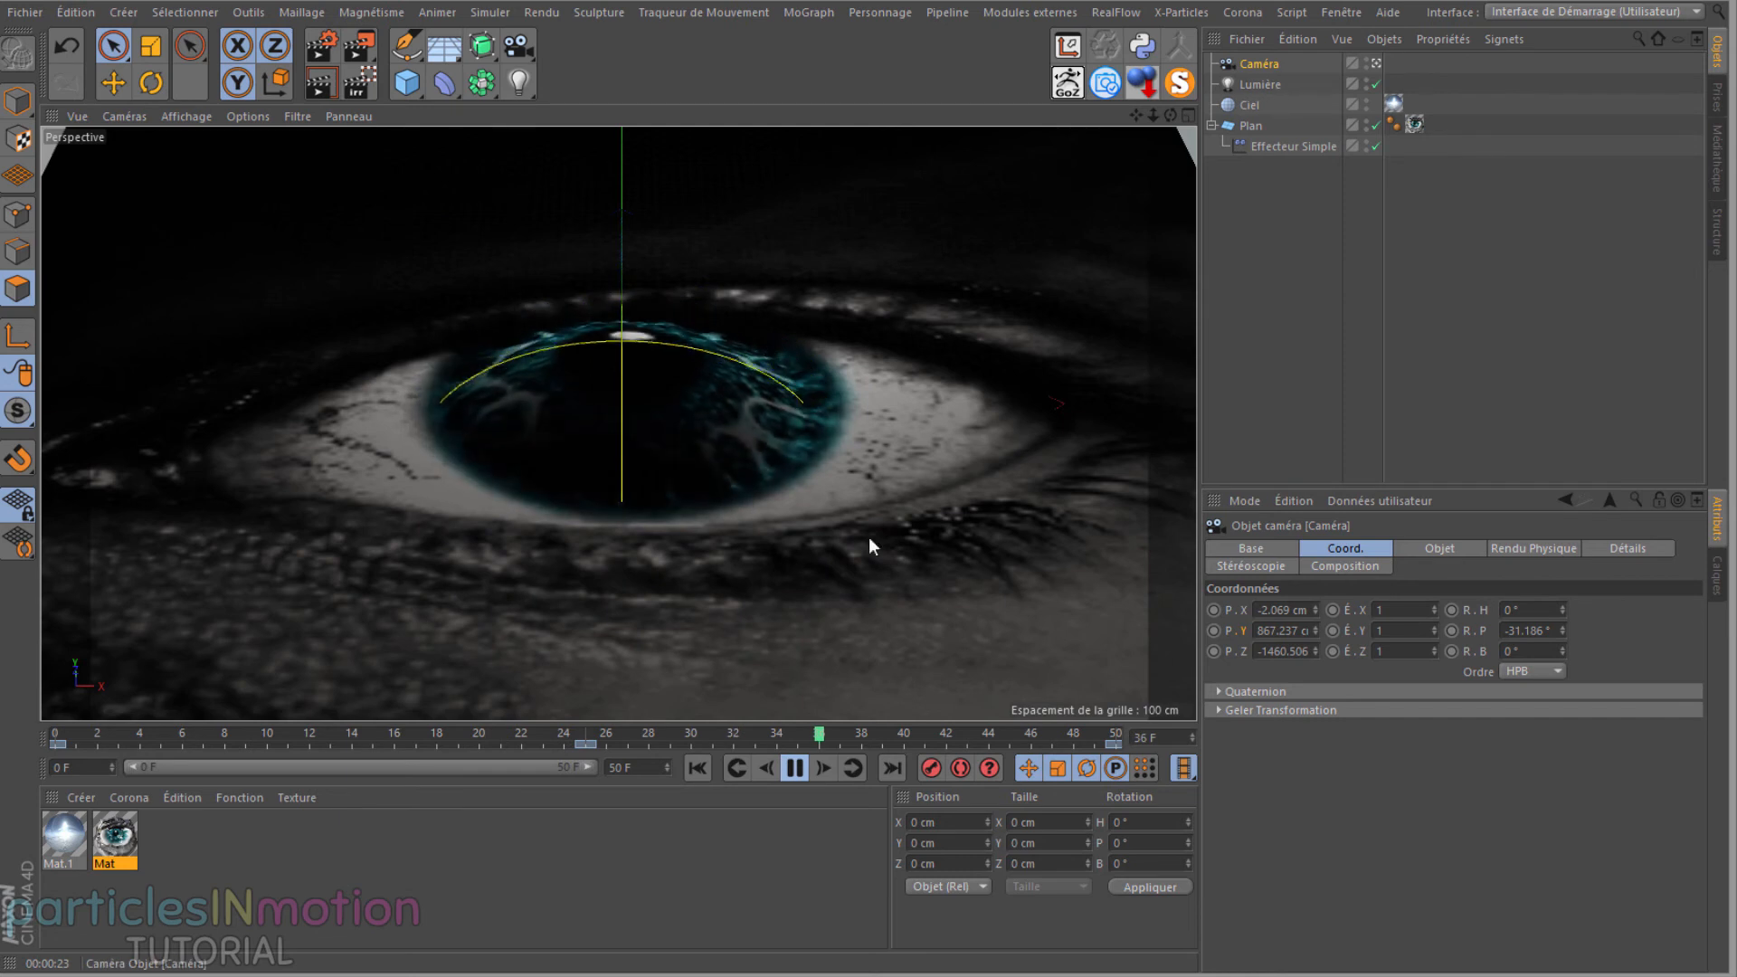
left_click(795, 768)
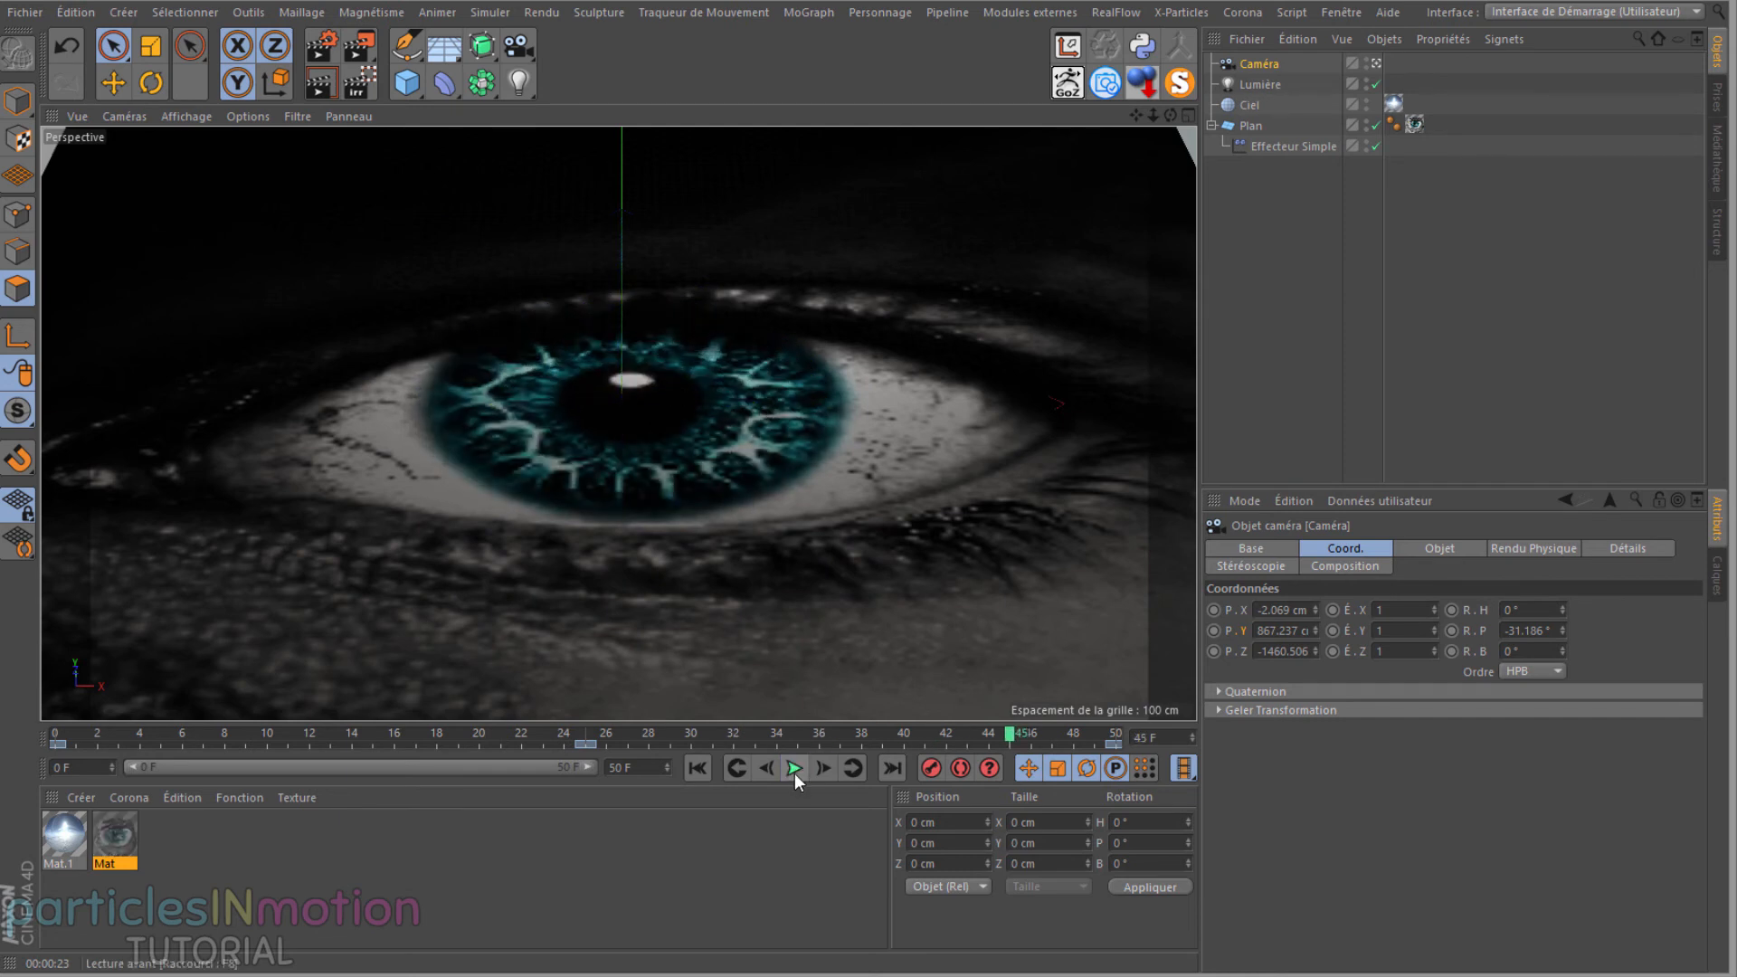
Step: Leave the camera view, move the light to about X 70, Y 469, Z -378 cm, and return to the camera view
left_click(1241, 85)
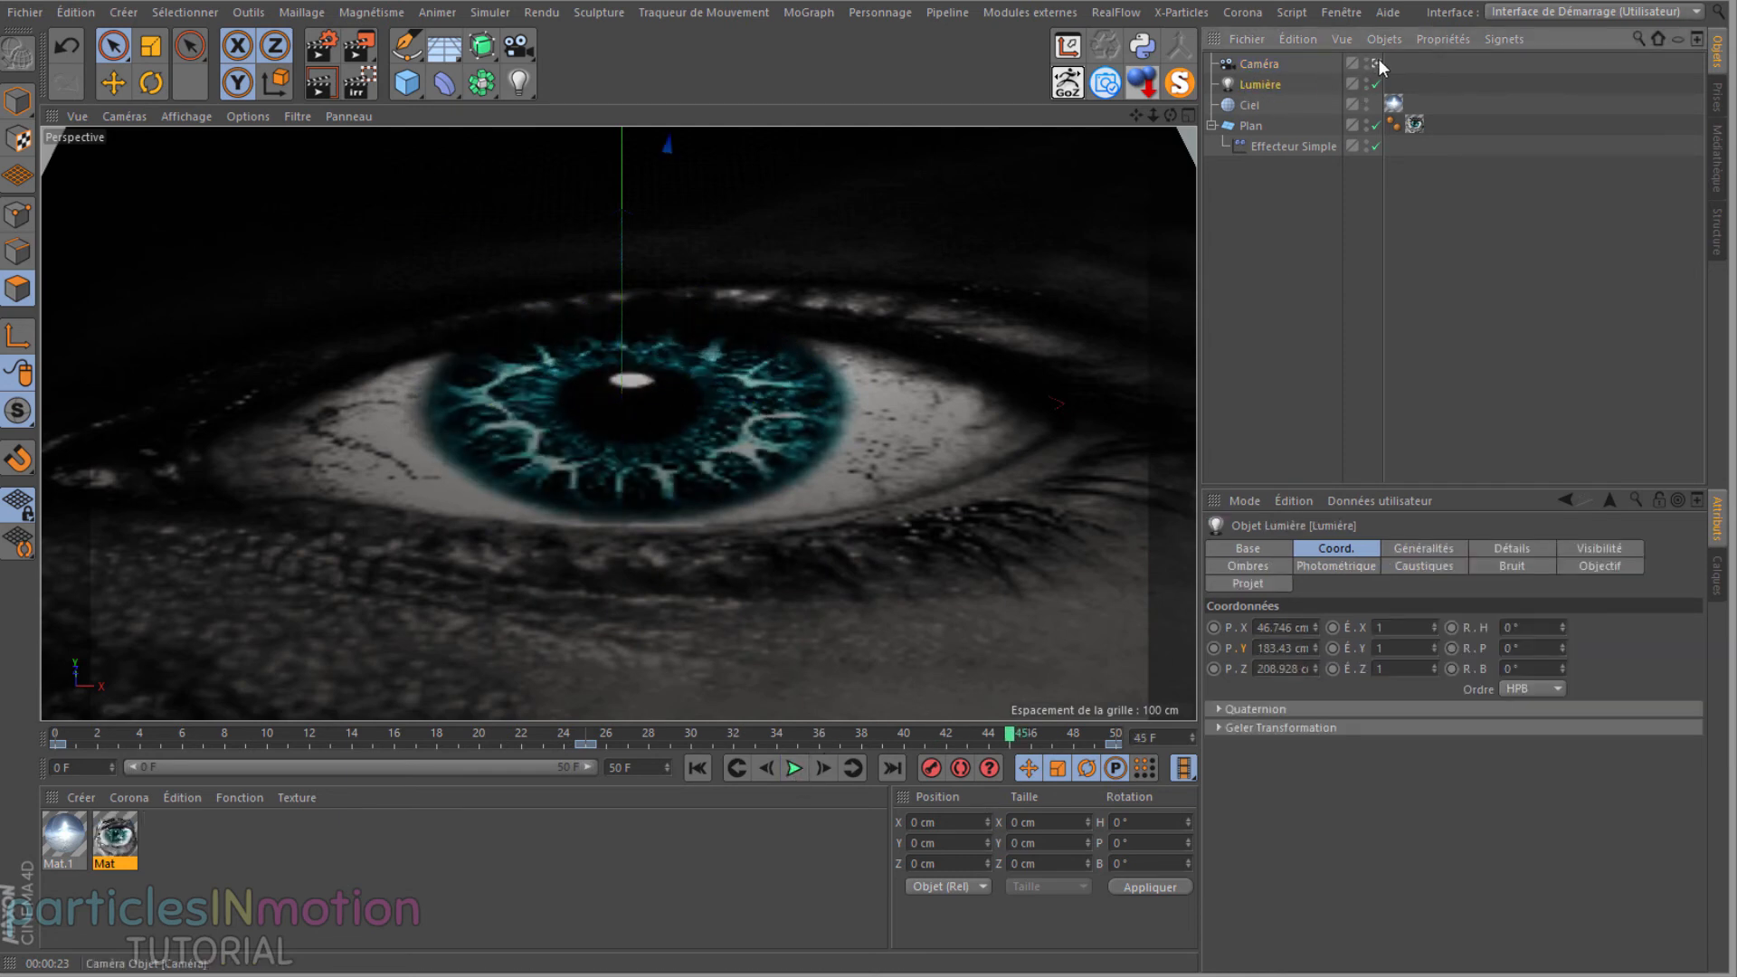
left_click(1377, 64)
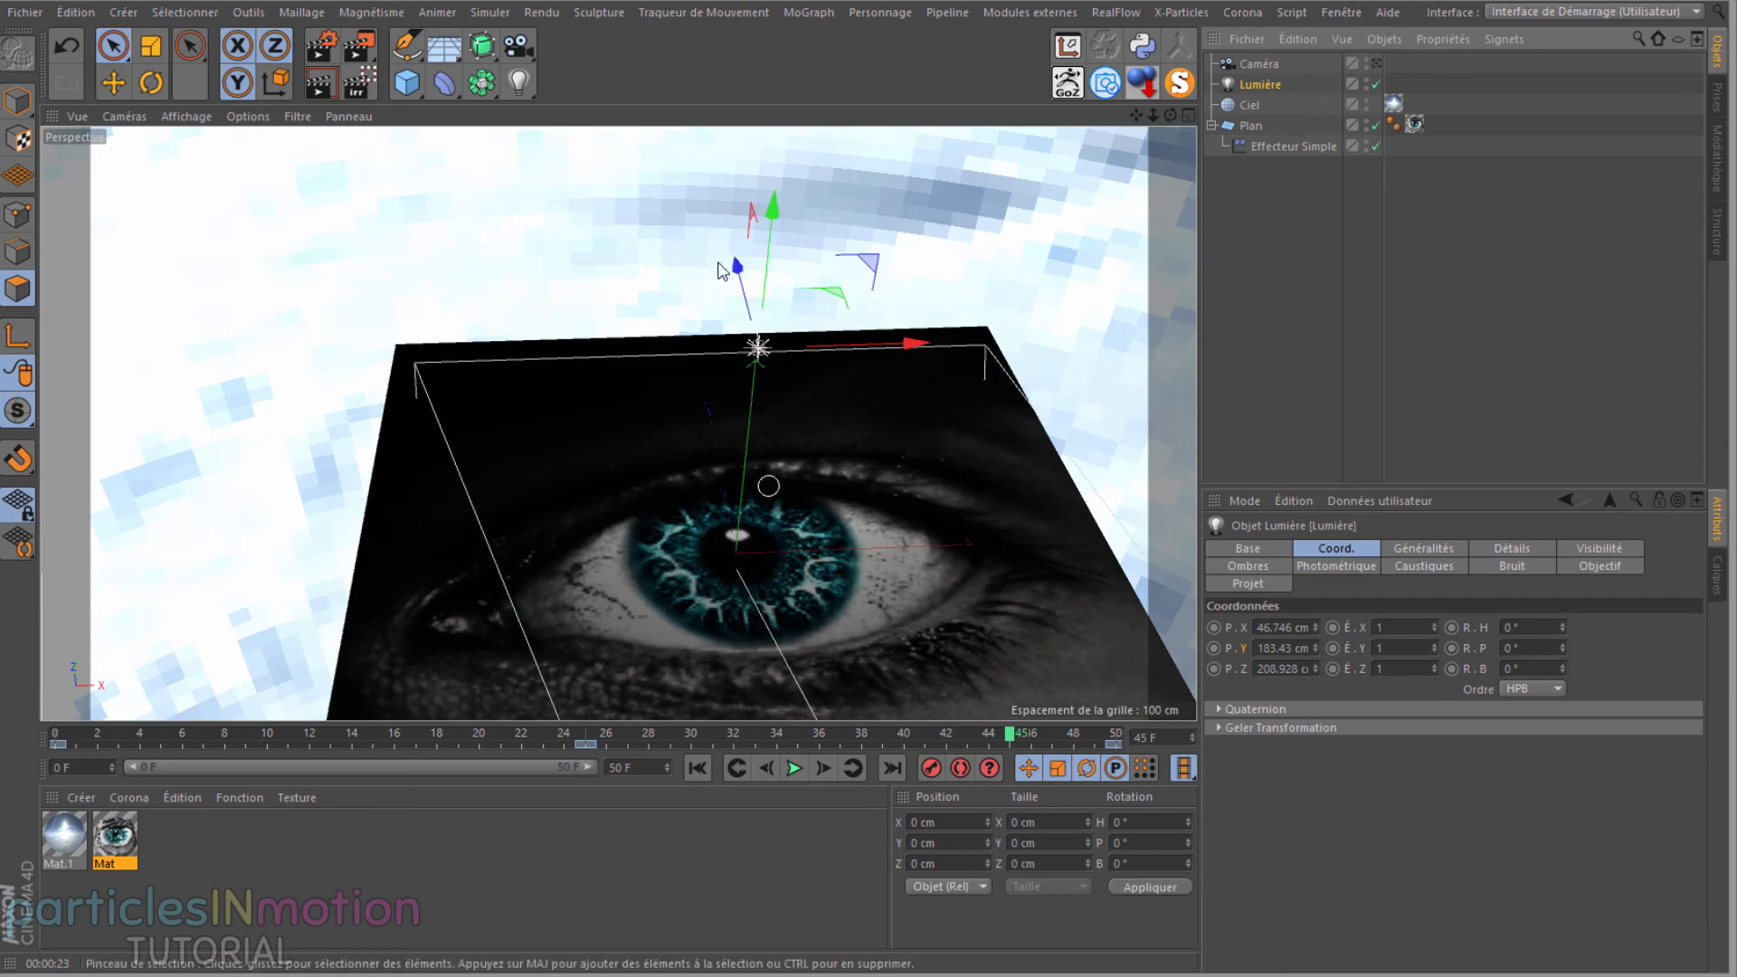
left_click_drag(737, 272, 860, 179)
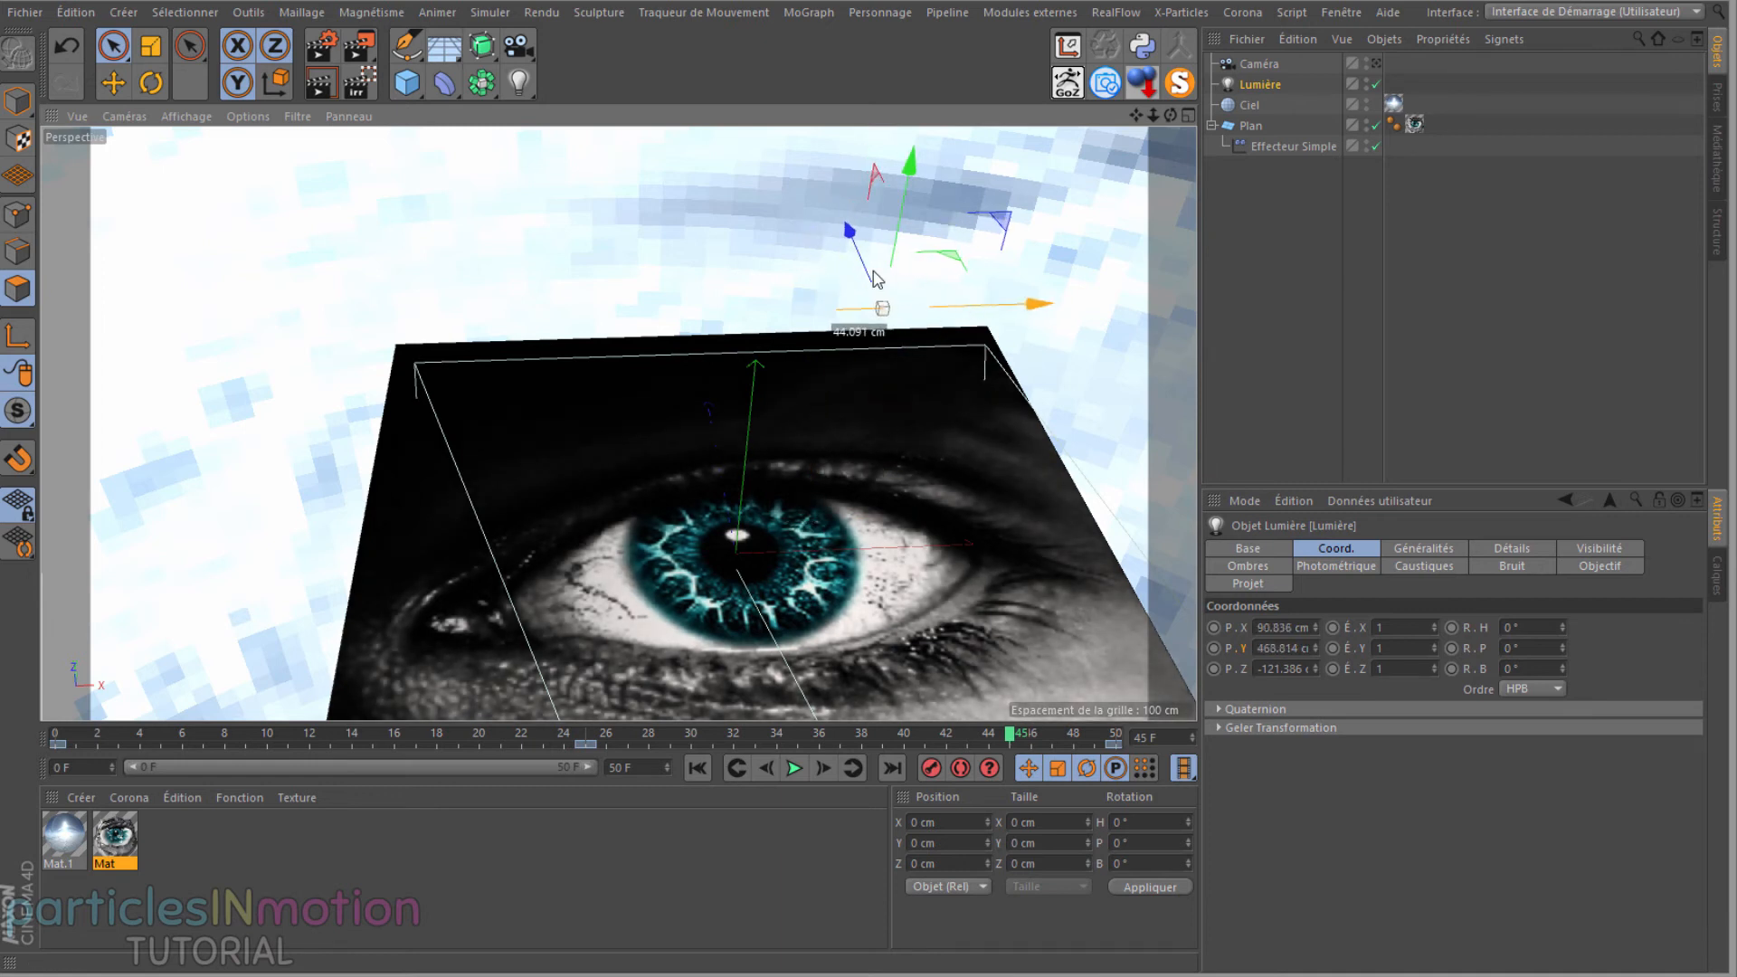
left_click_drag(872, 275, 982, 407)
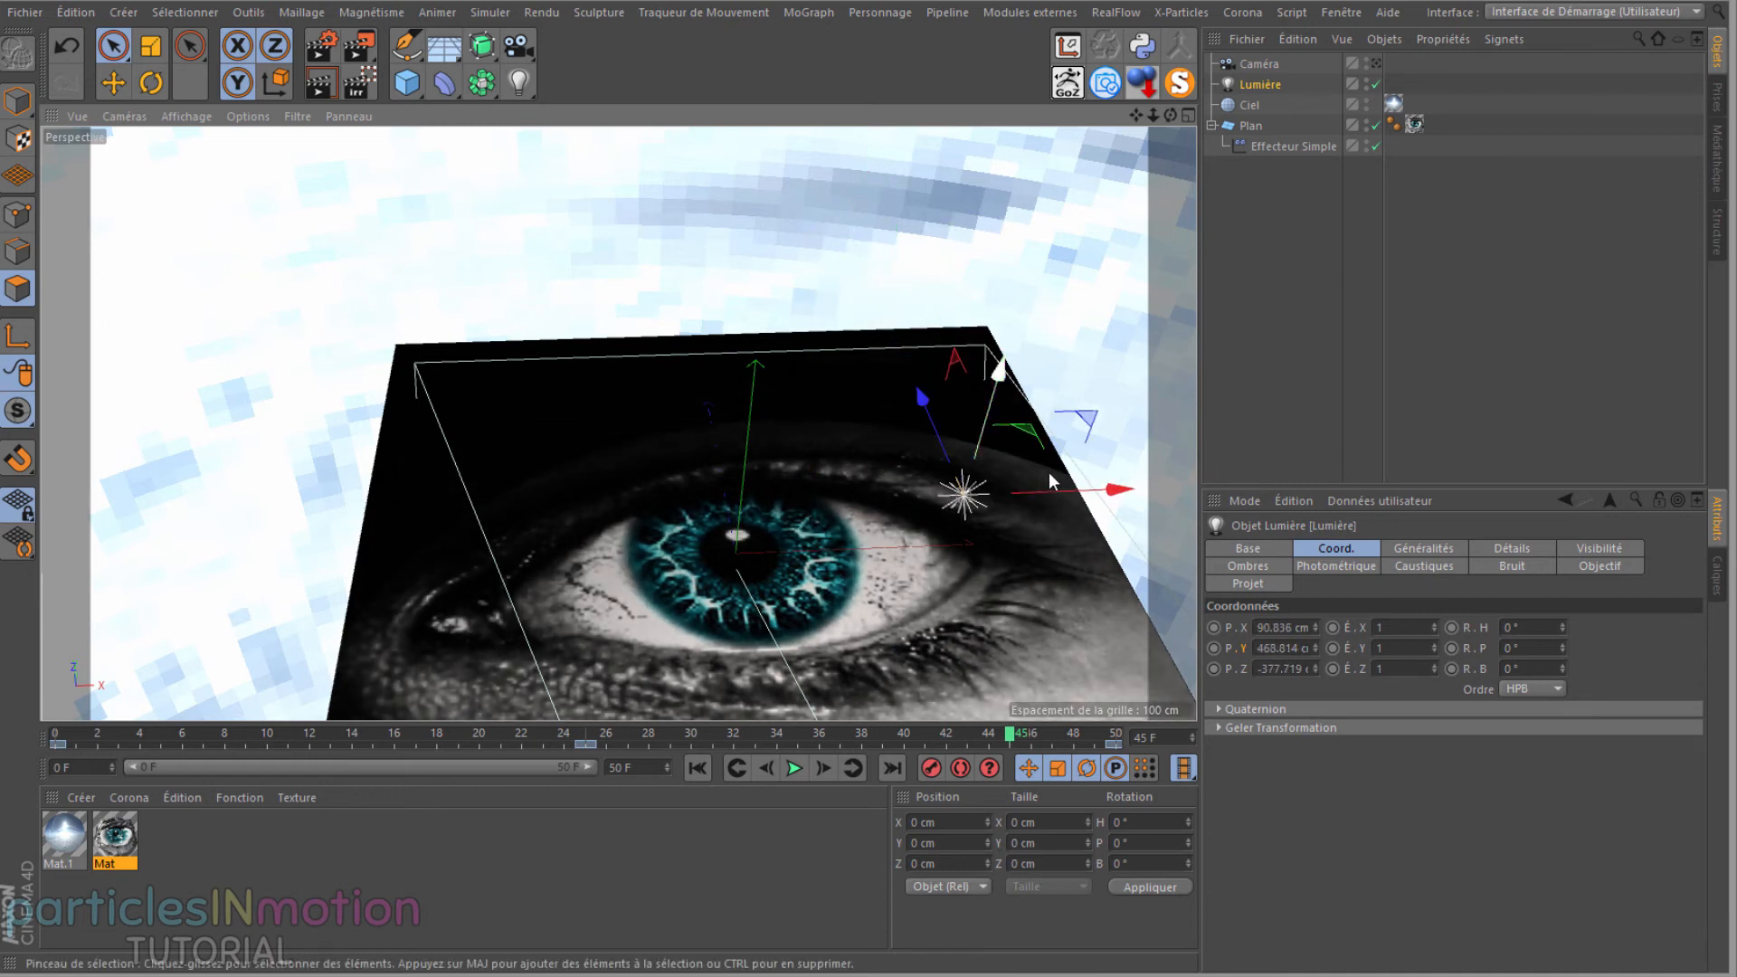
left_click_drag(1061, 487, 1031, 492)
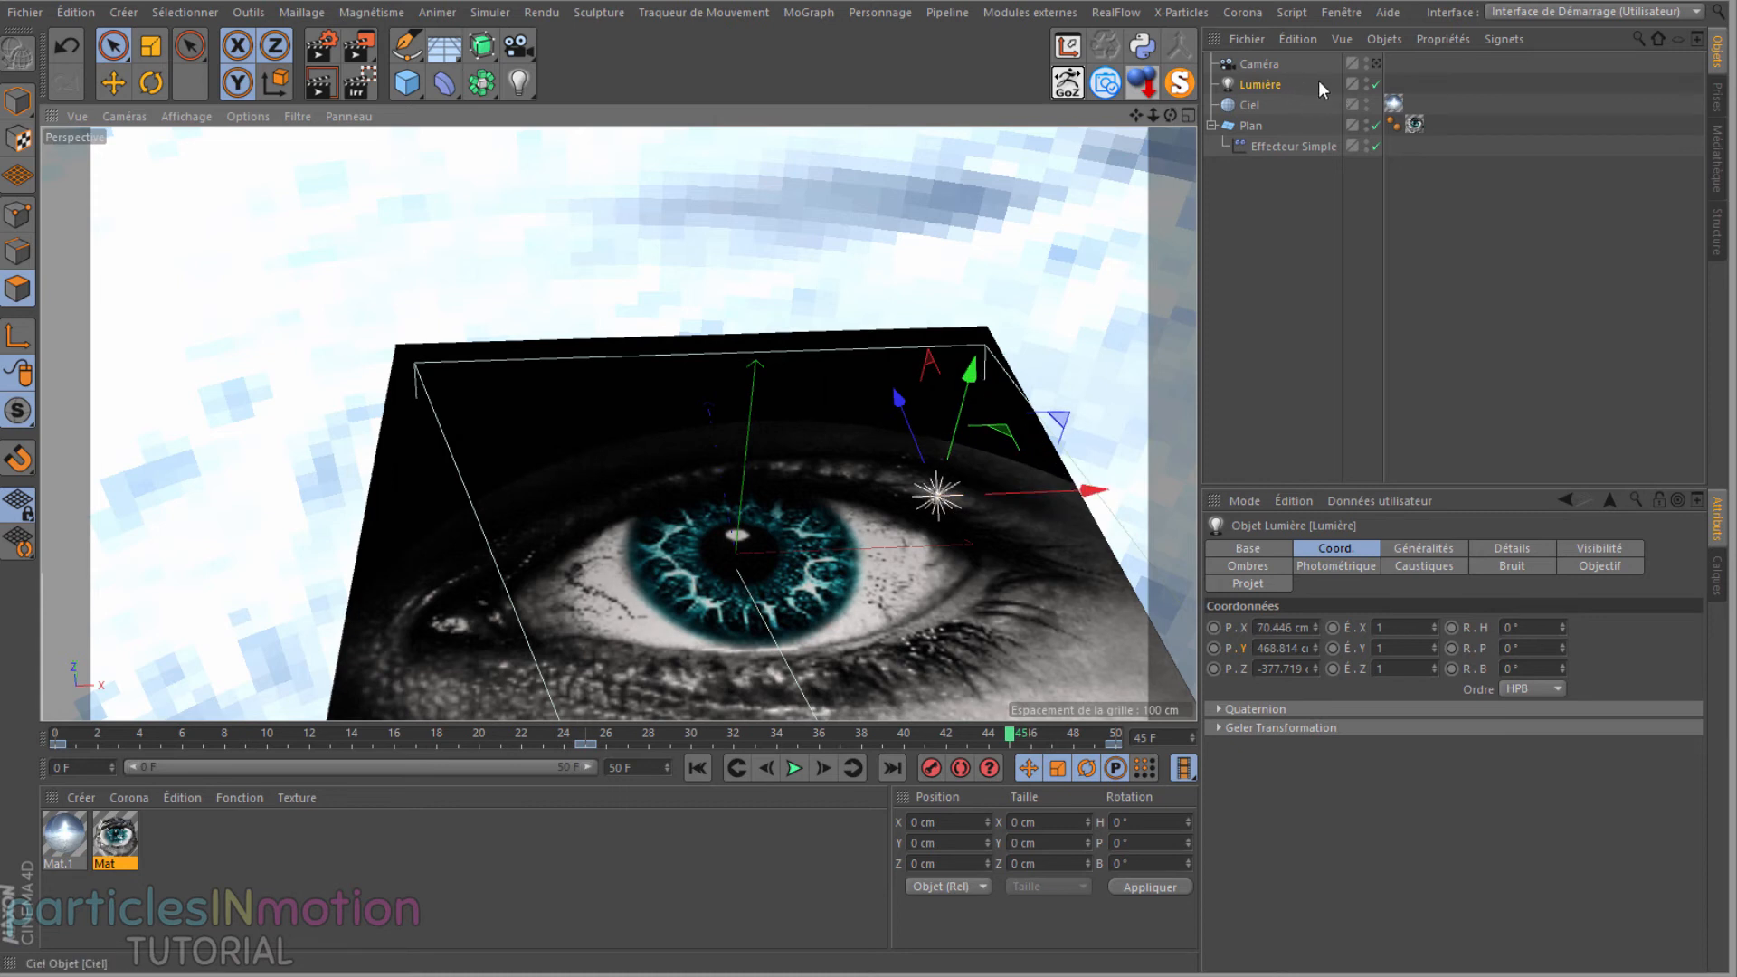
left_click(1376, 63)
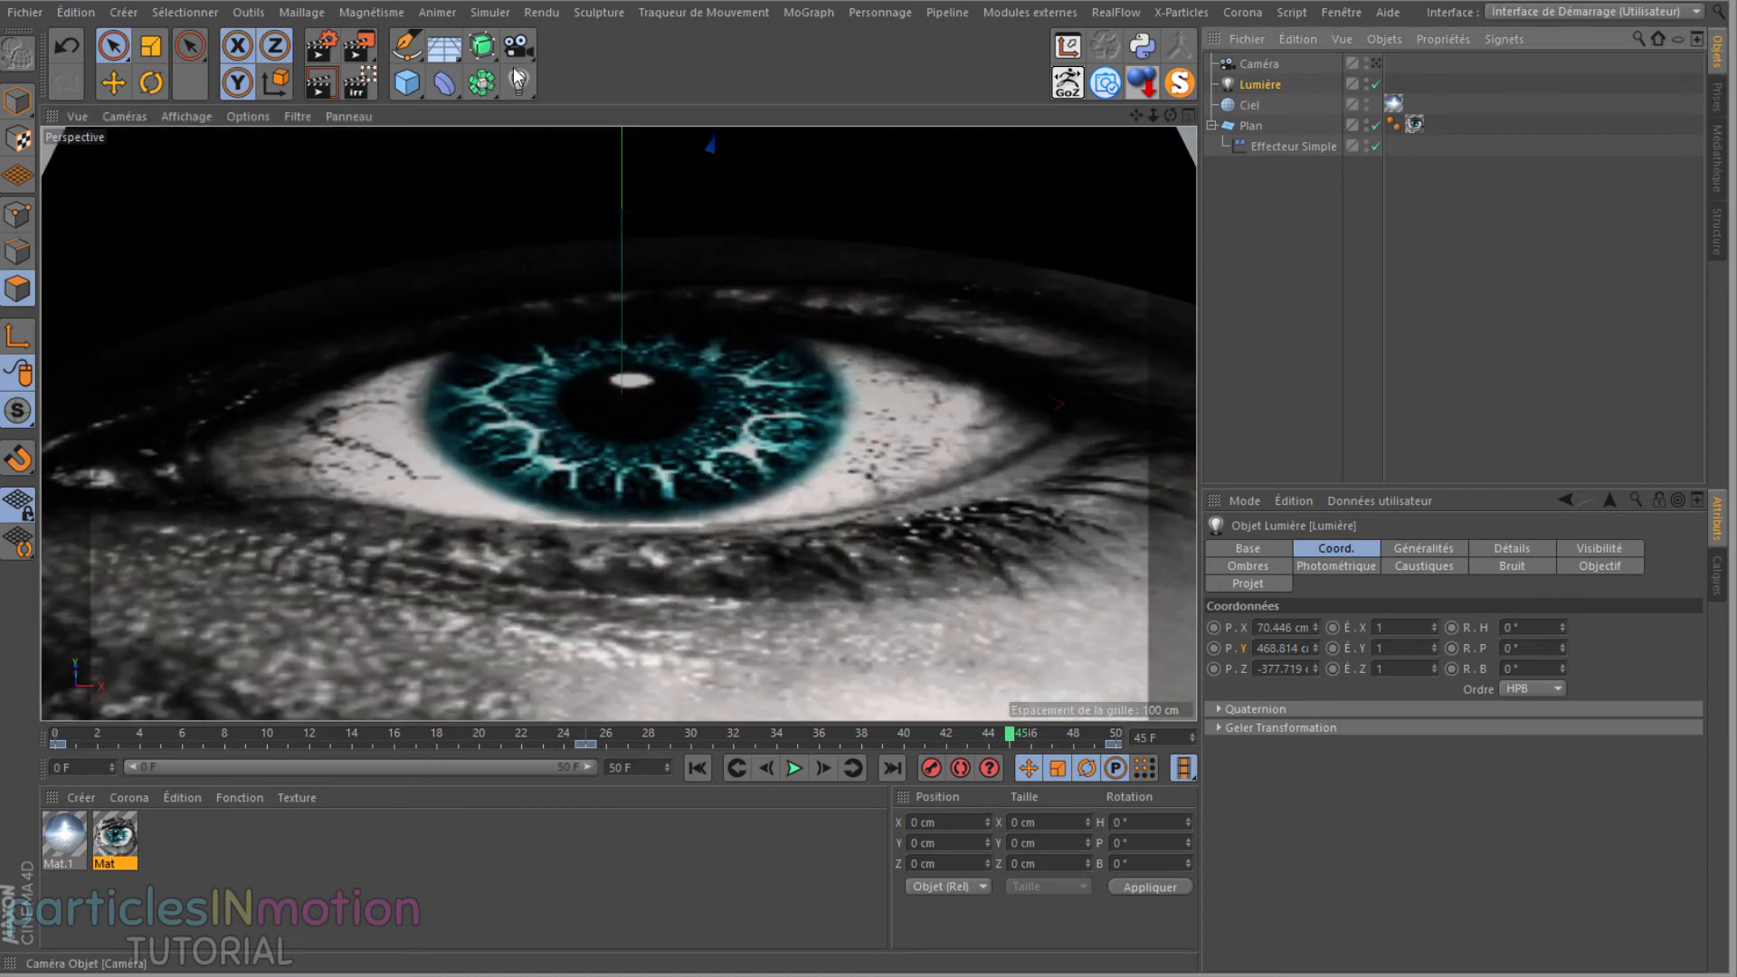
Step: Turn on the interactive render region over the eye and move from frame 25 back to frame 10
left_click(359, 84)
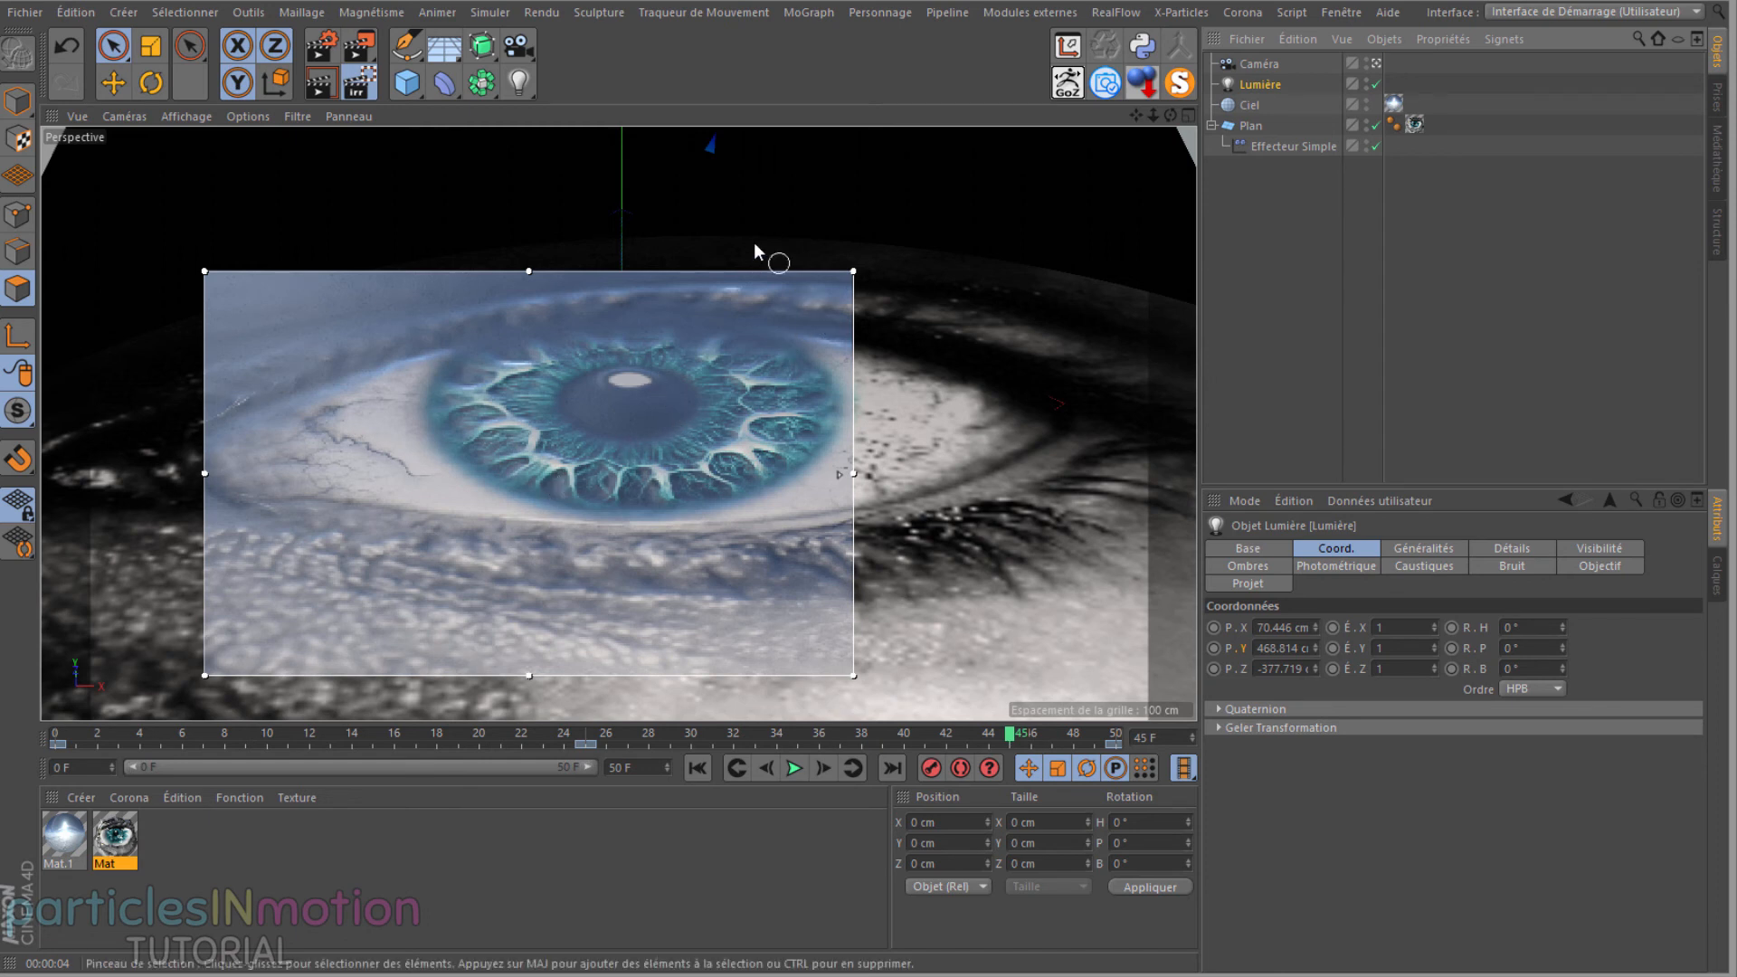
left_click(588, 737)
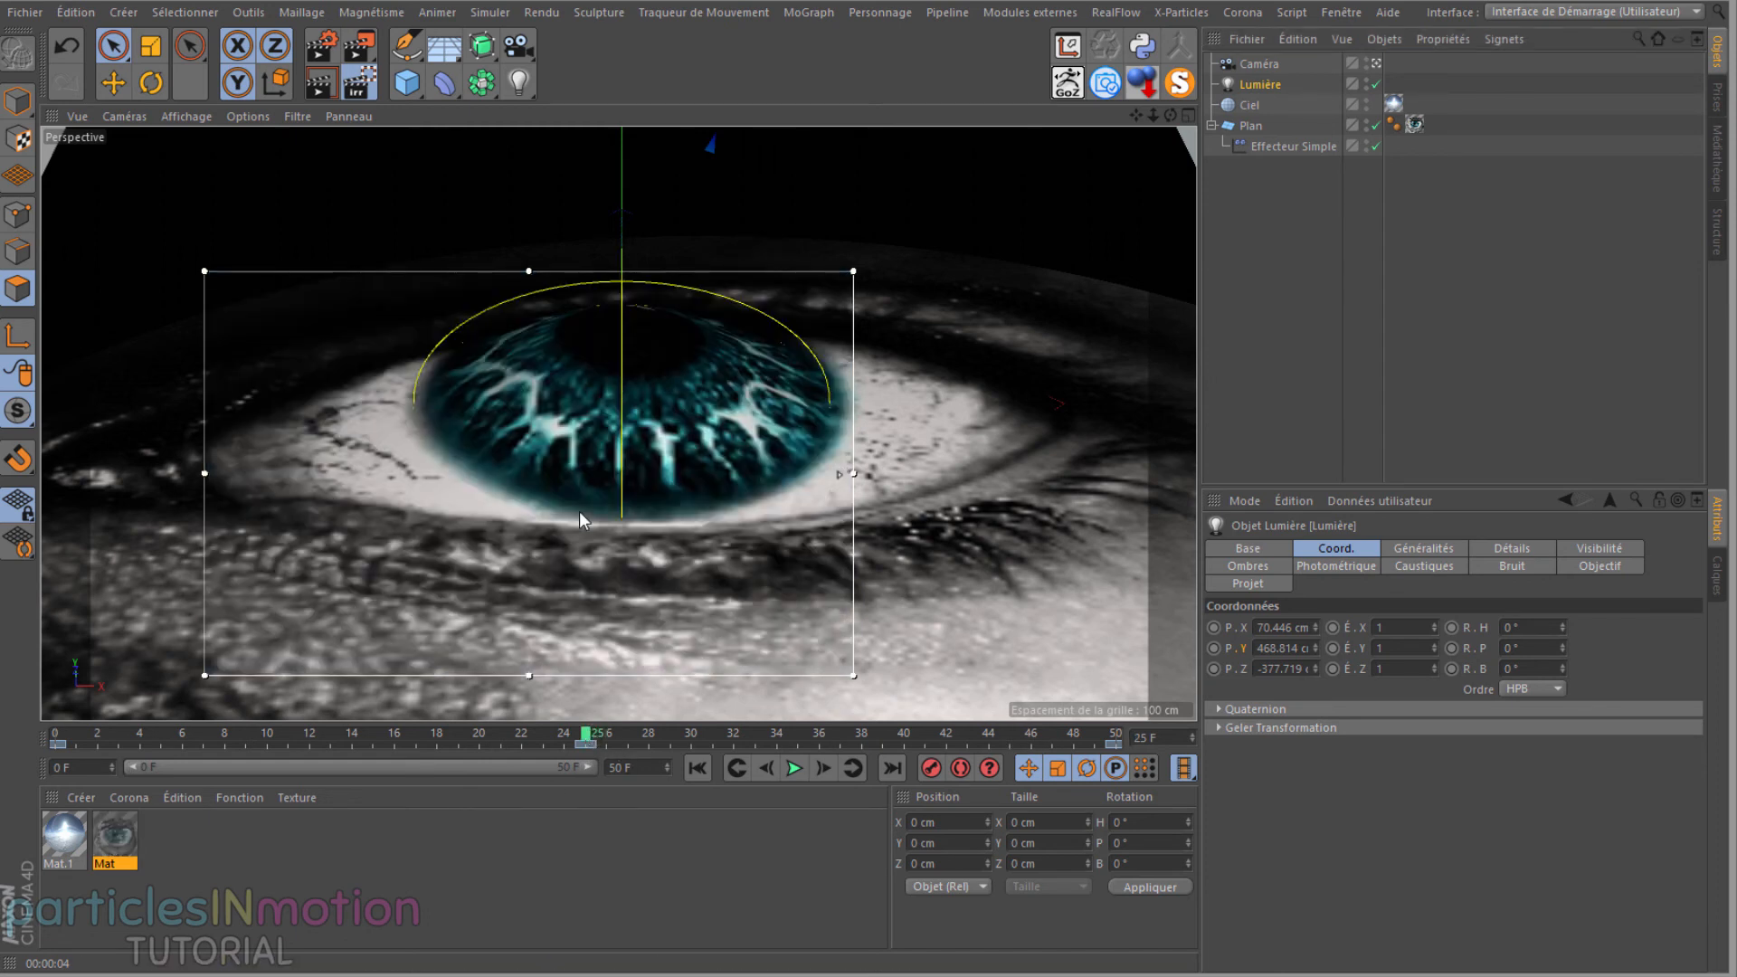
left_click(493, 735)
left_click(277, 737)
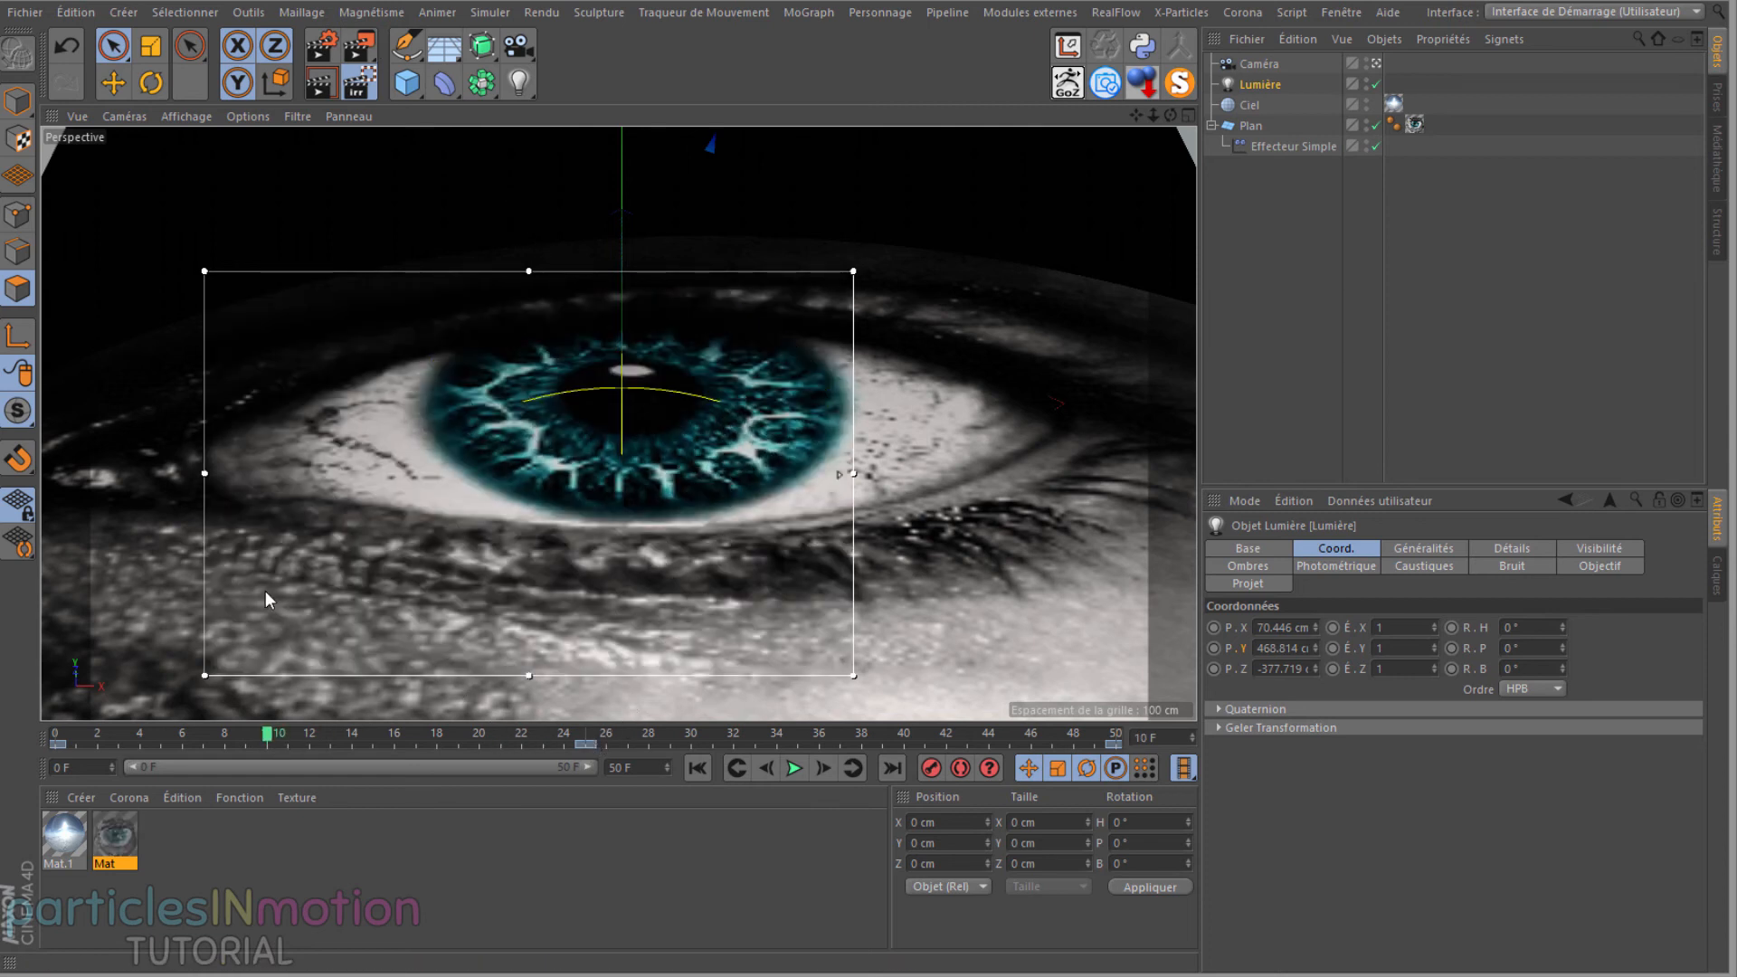
Step: Set the render anti-aliasing to Au mieux with the Animation filter, and enable ambient occlusion in the render settings
left_click(322, 45)
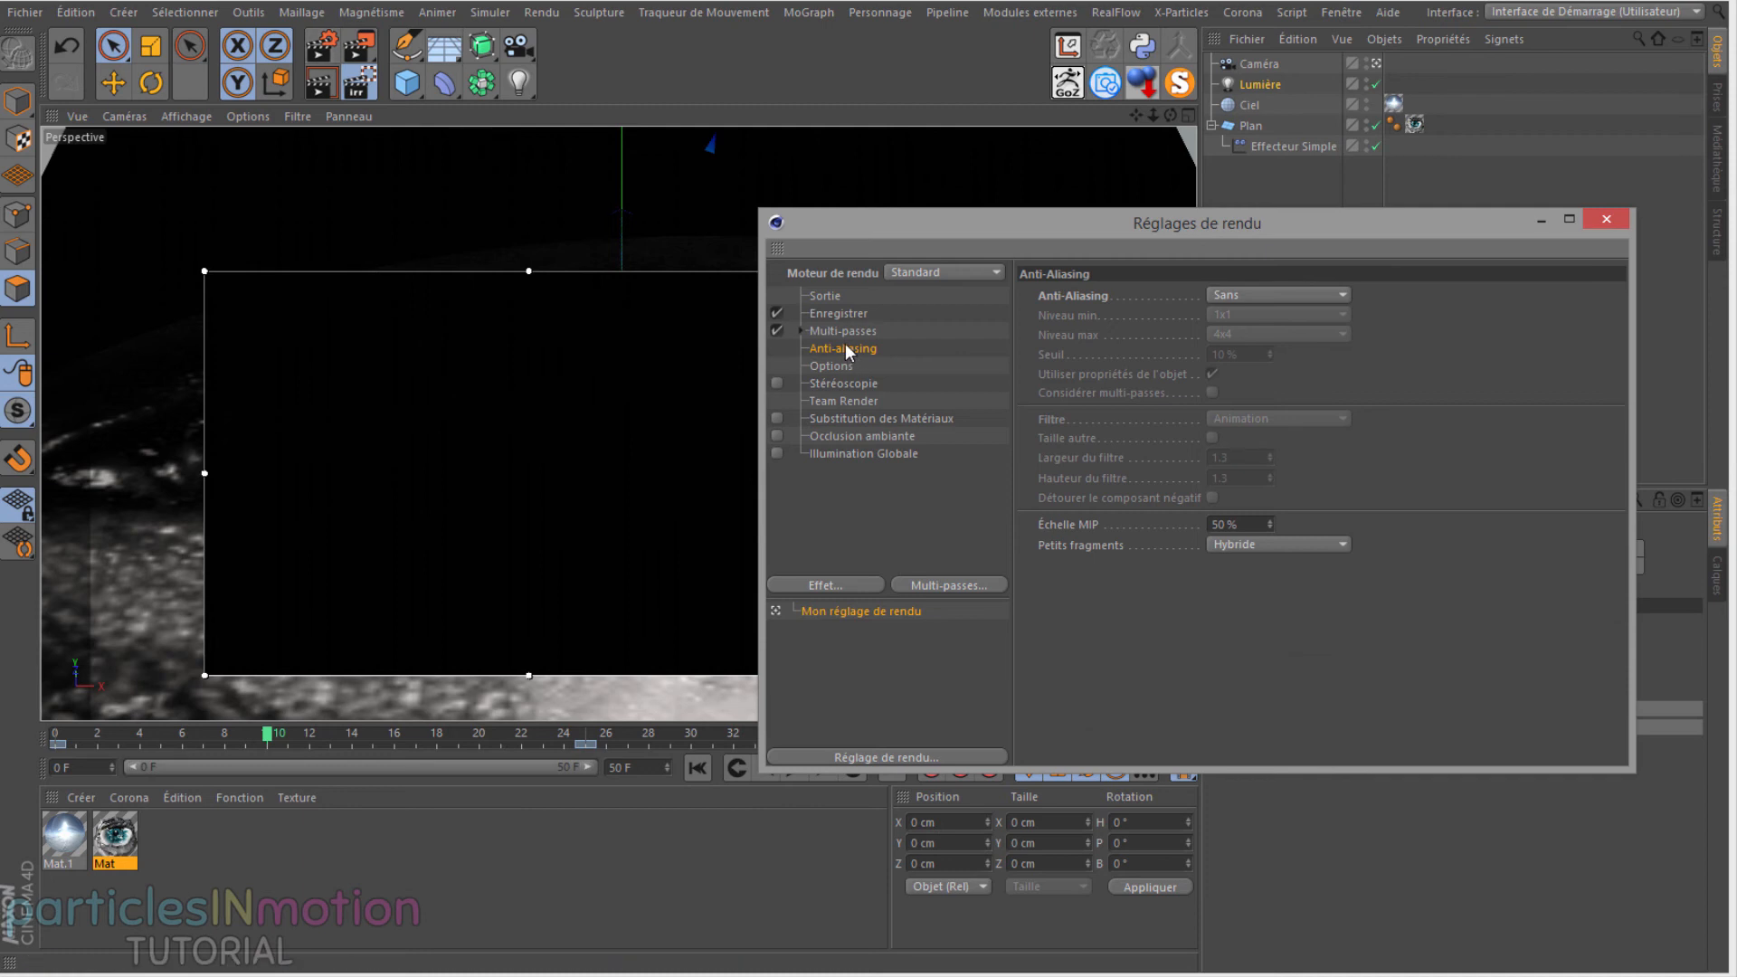
left_click(1217, 296)
left_click(1242, 355)
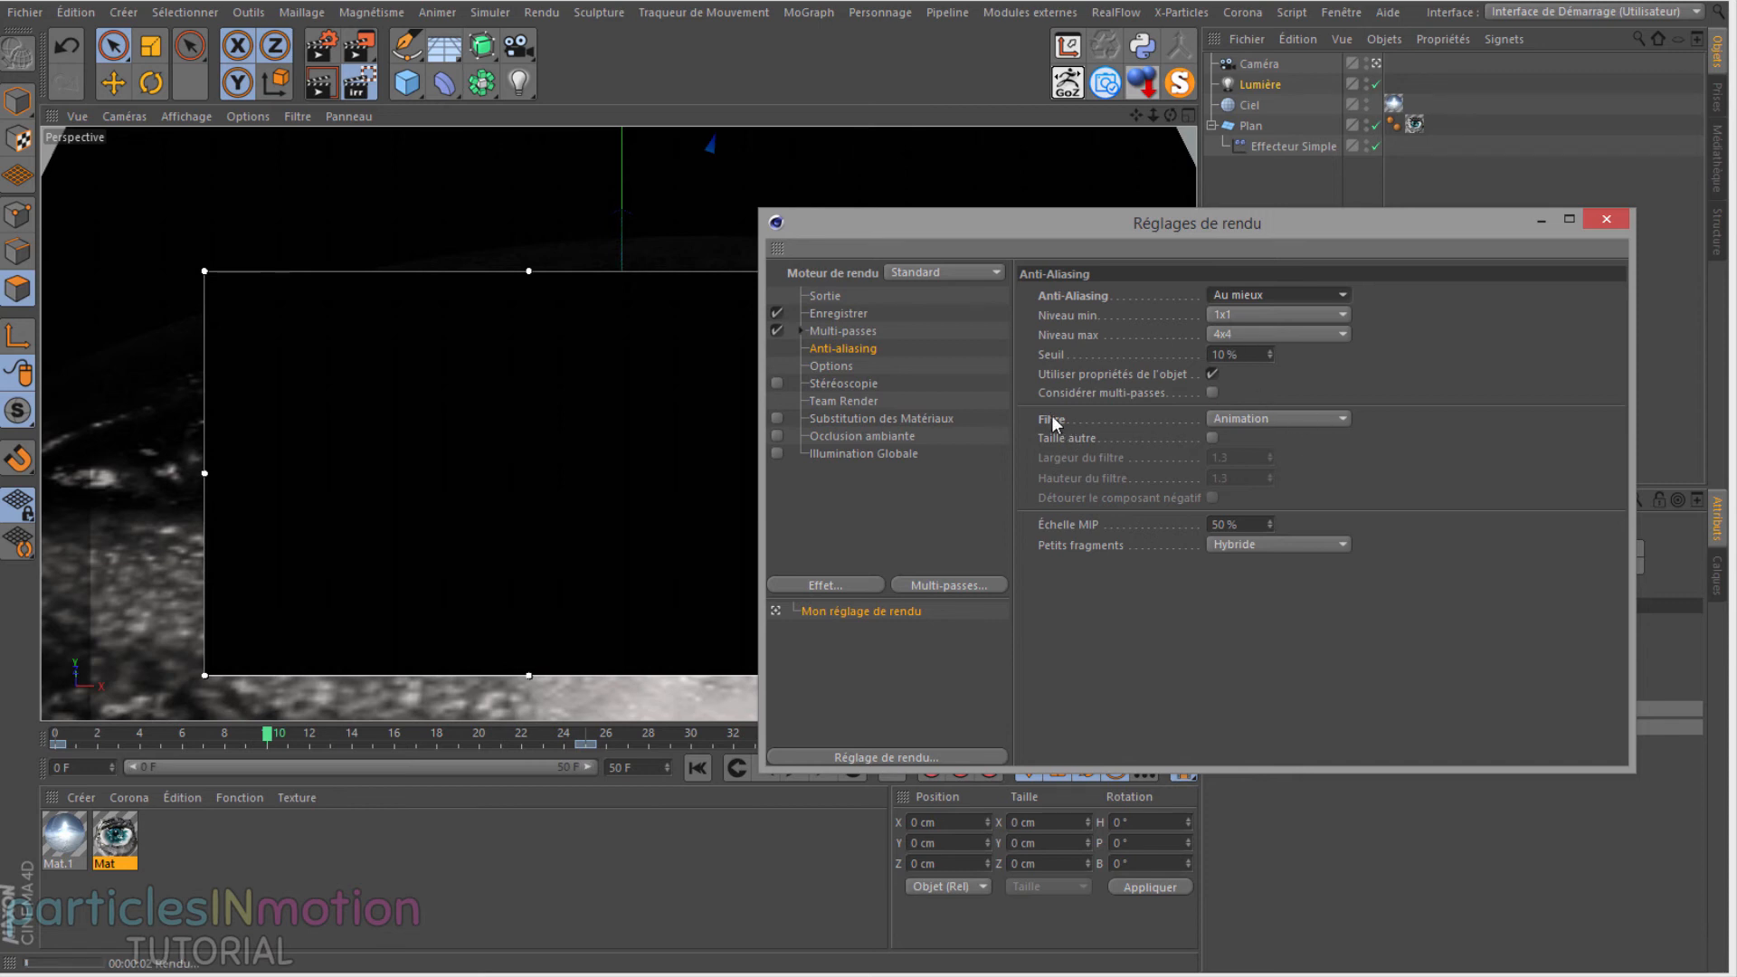
left_click(1298, 418)
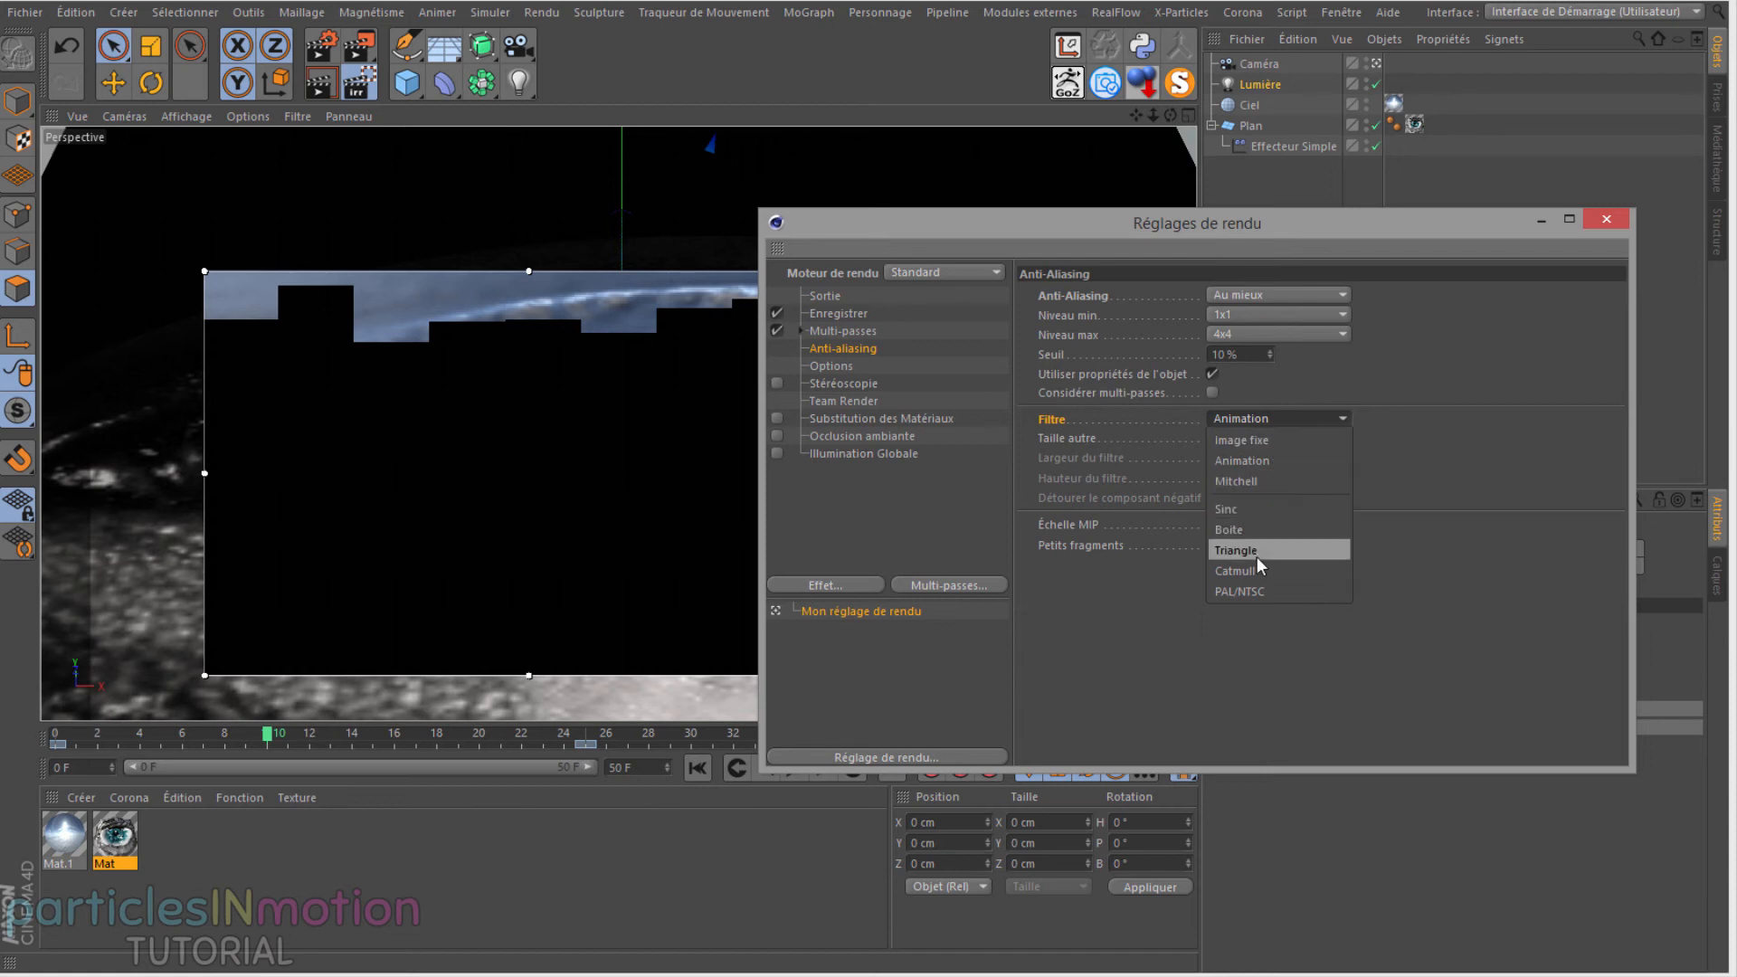
left_click(1251, 460)
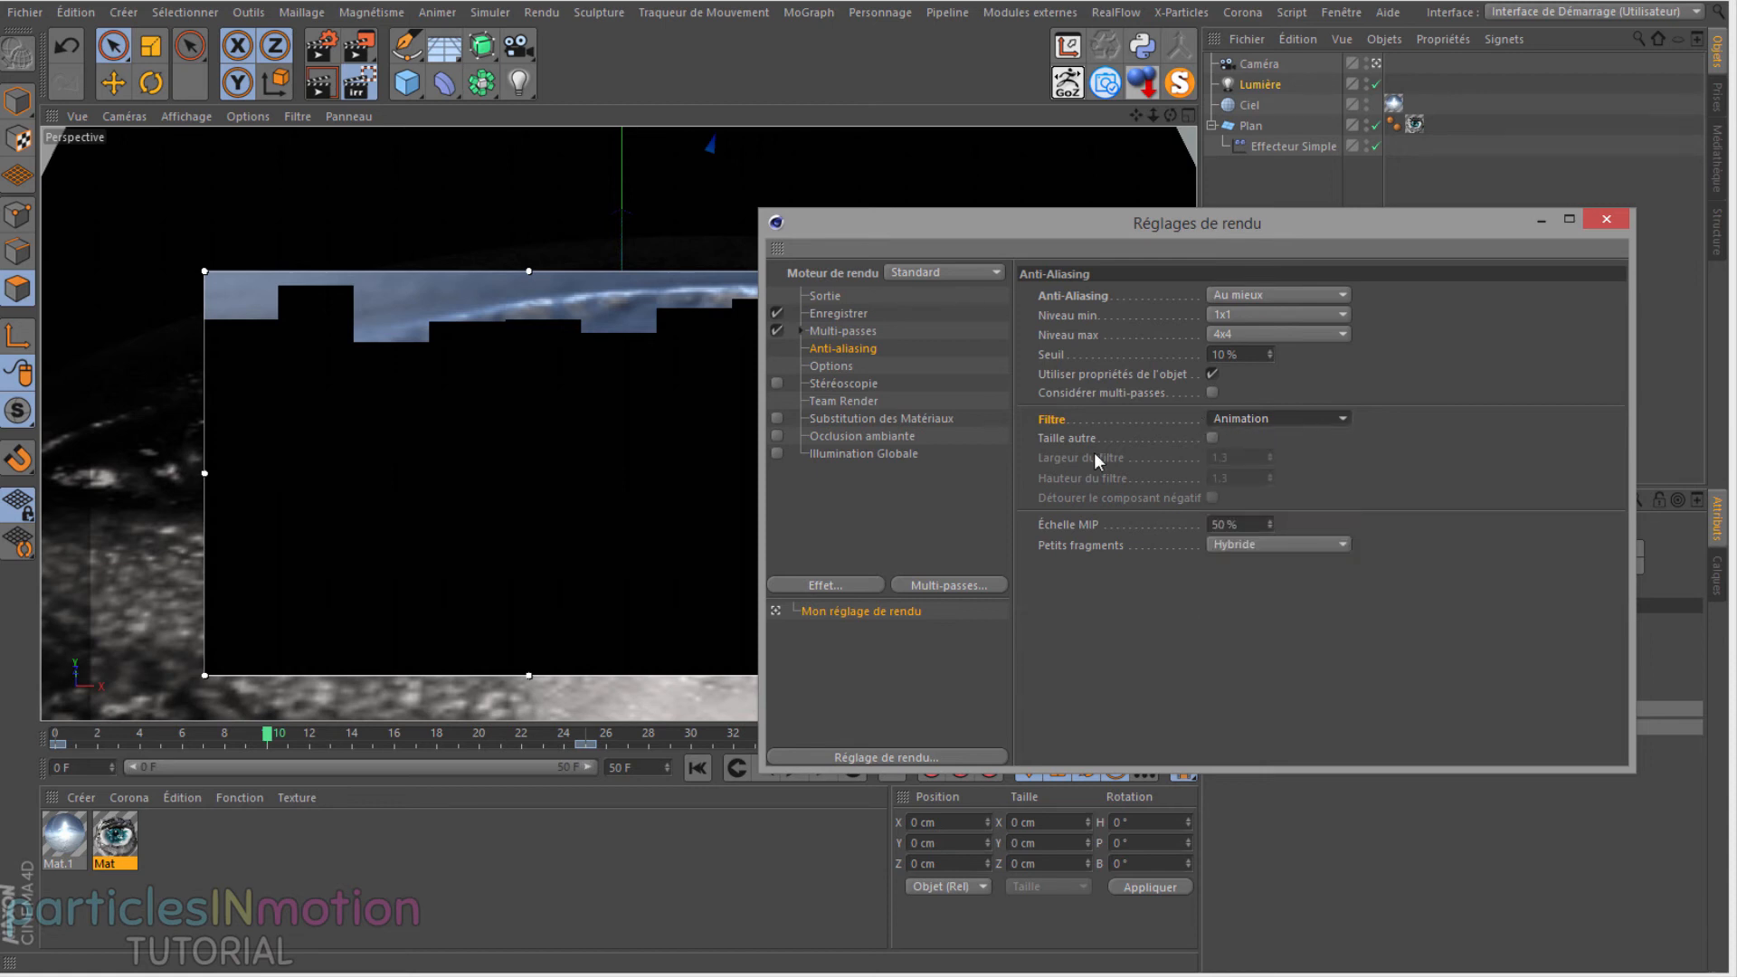
left_click(776, 436)
left_click(850, 438)
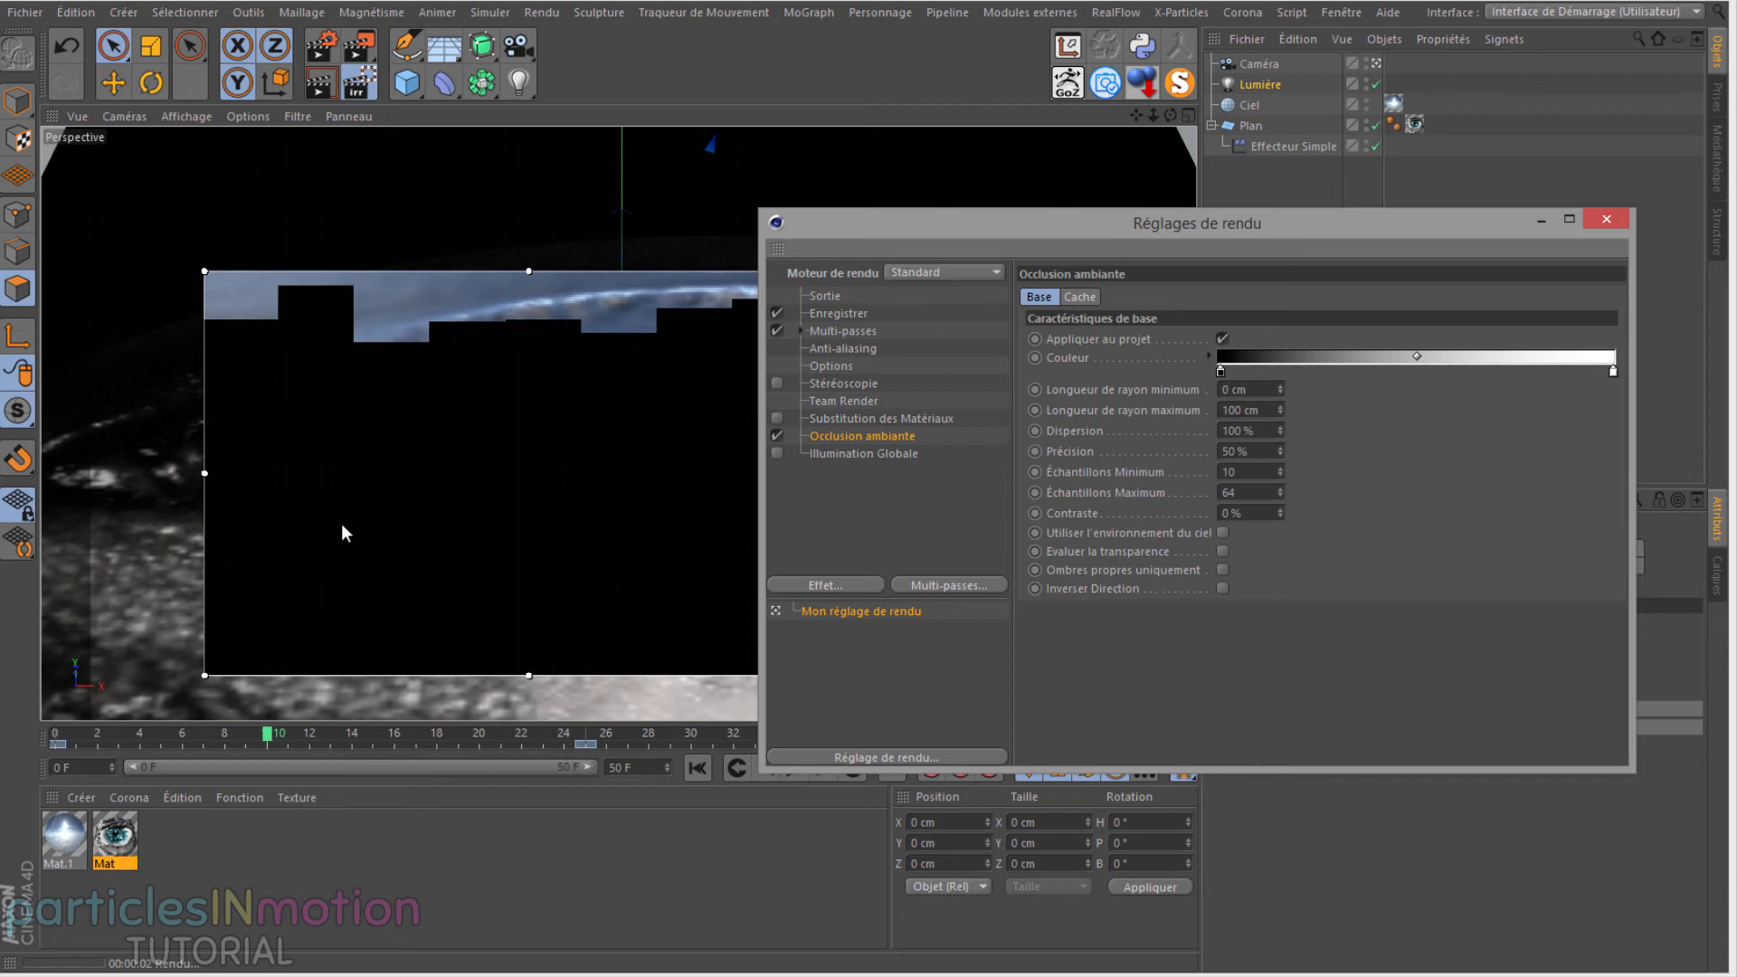
Step: Set the rendered image save path to a new folder "oeil" in Images with the file name "oeil_"
left_click(833, 314)
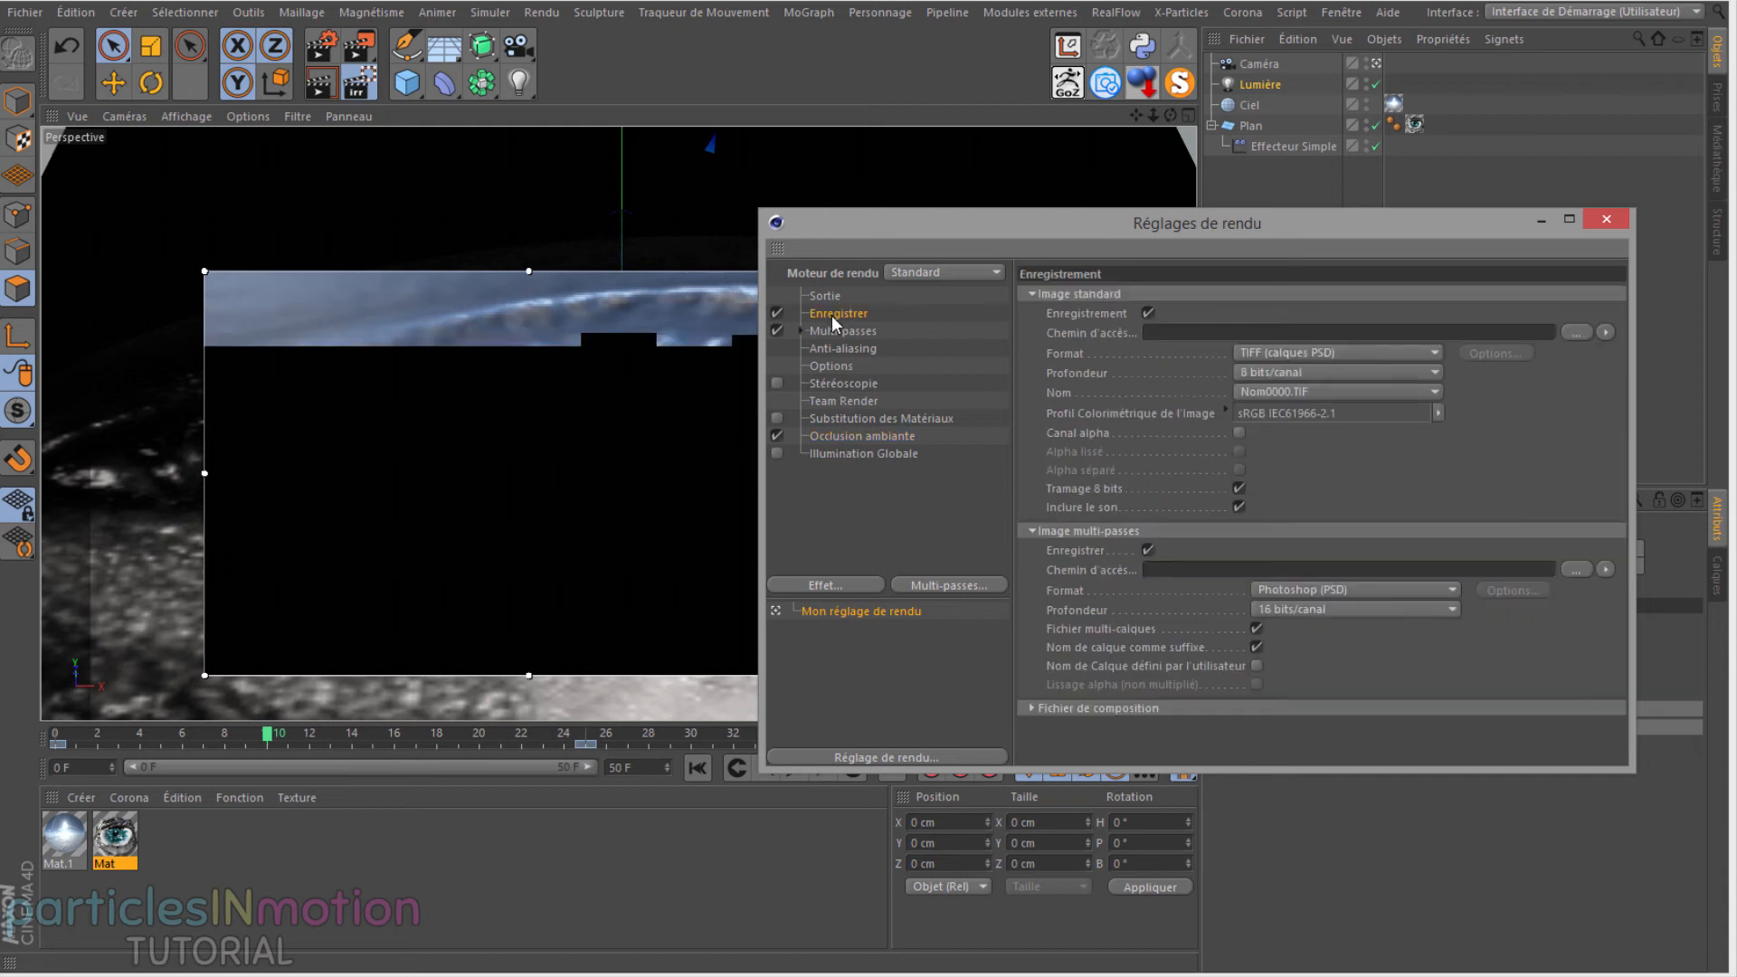
left_click(1576, 332)
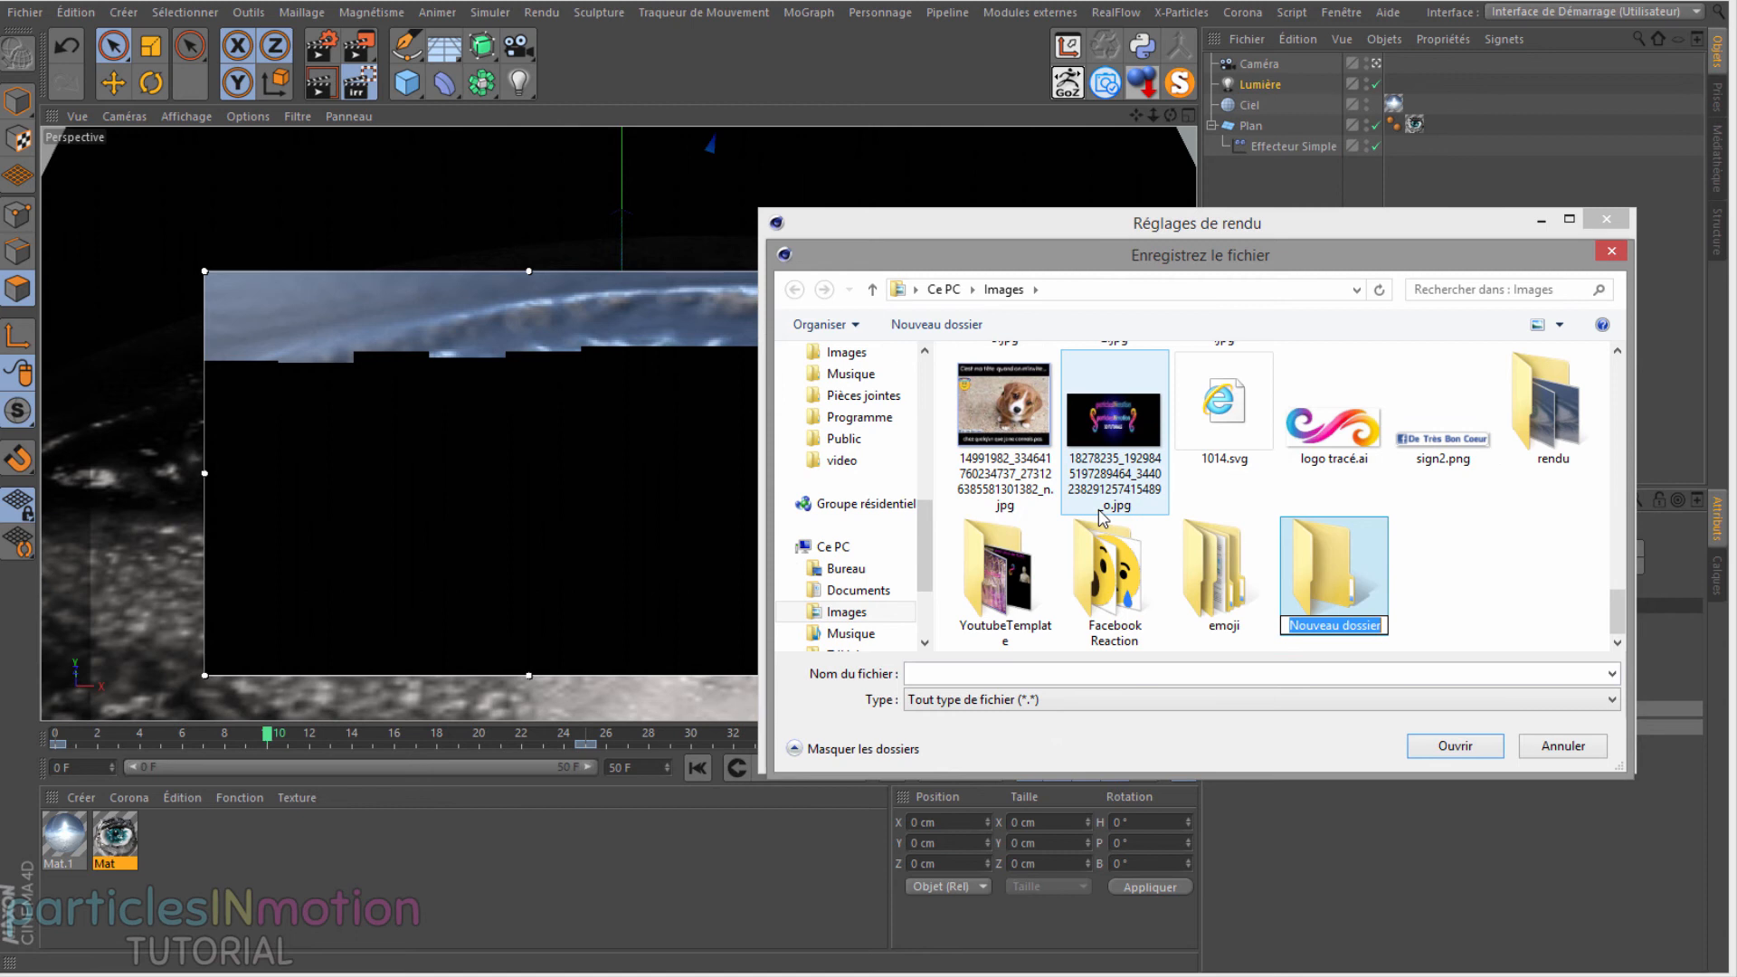
type("oeil")
key("Return")
double_click(1340, 578)
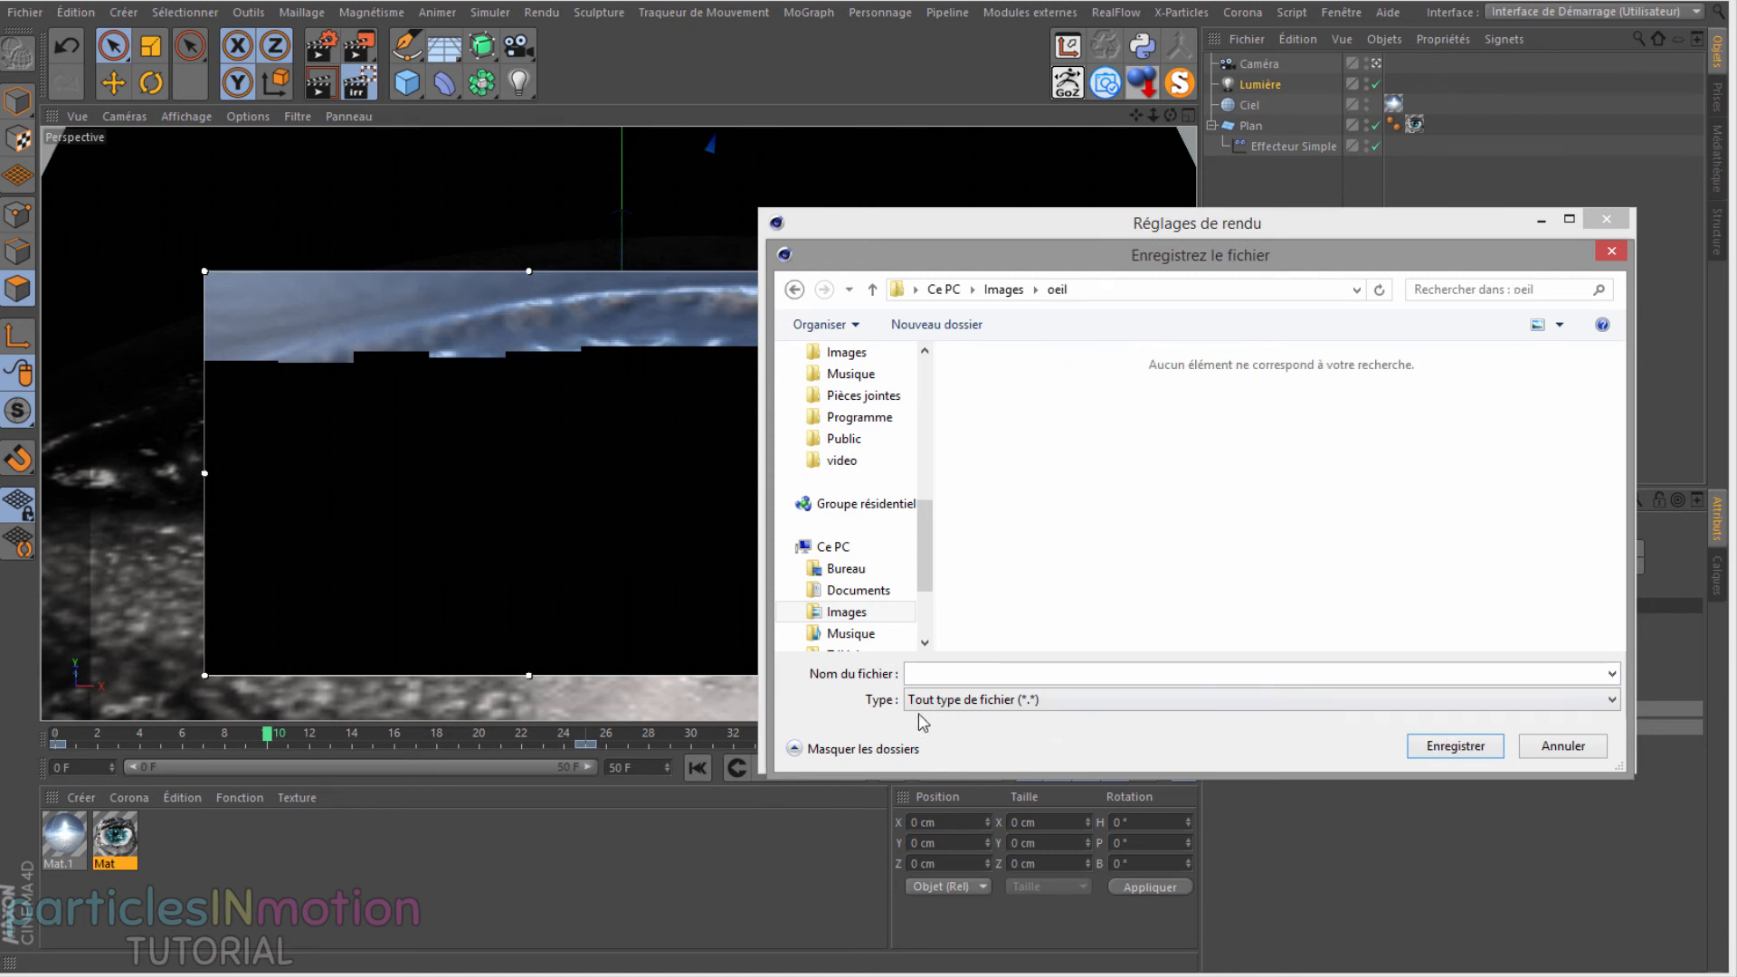
left_click(937, 675)
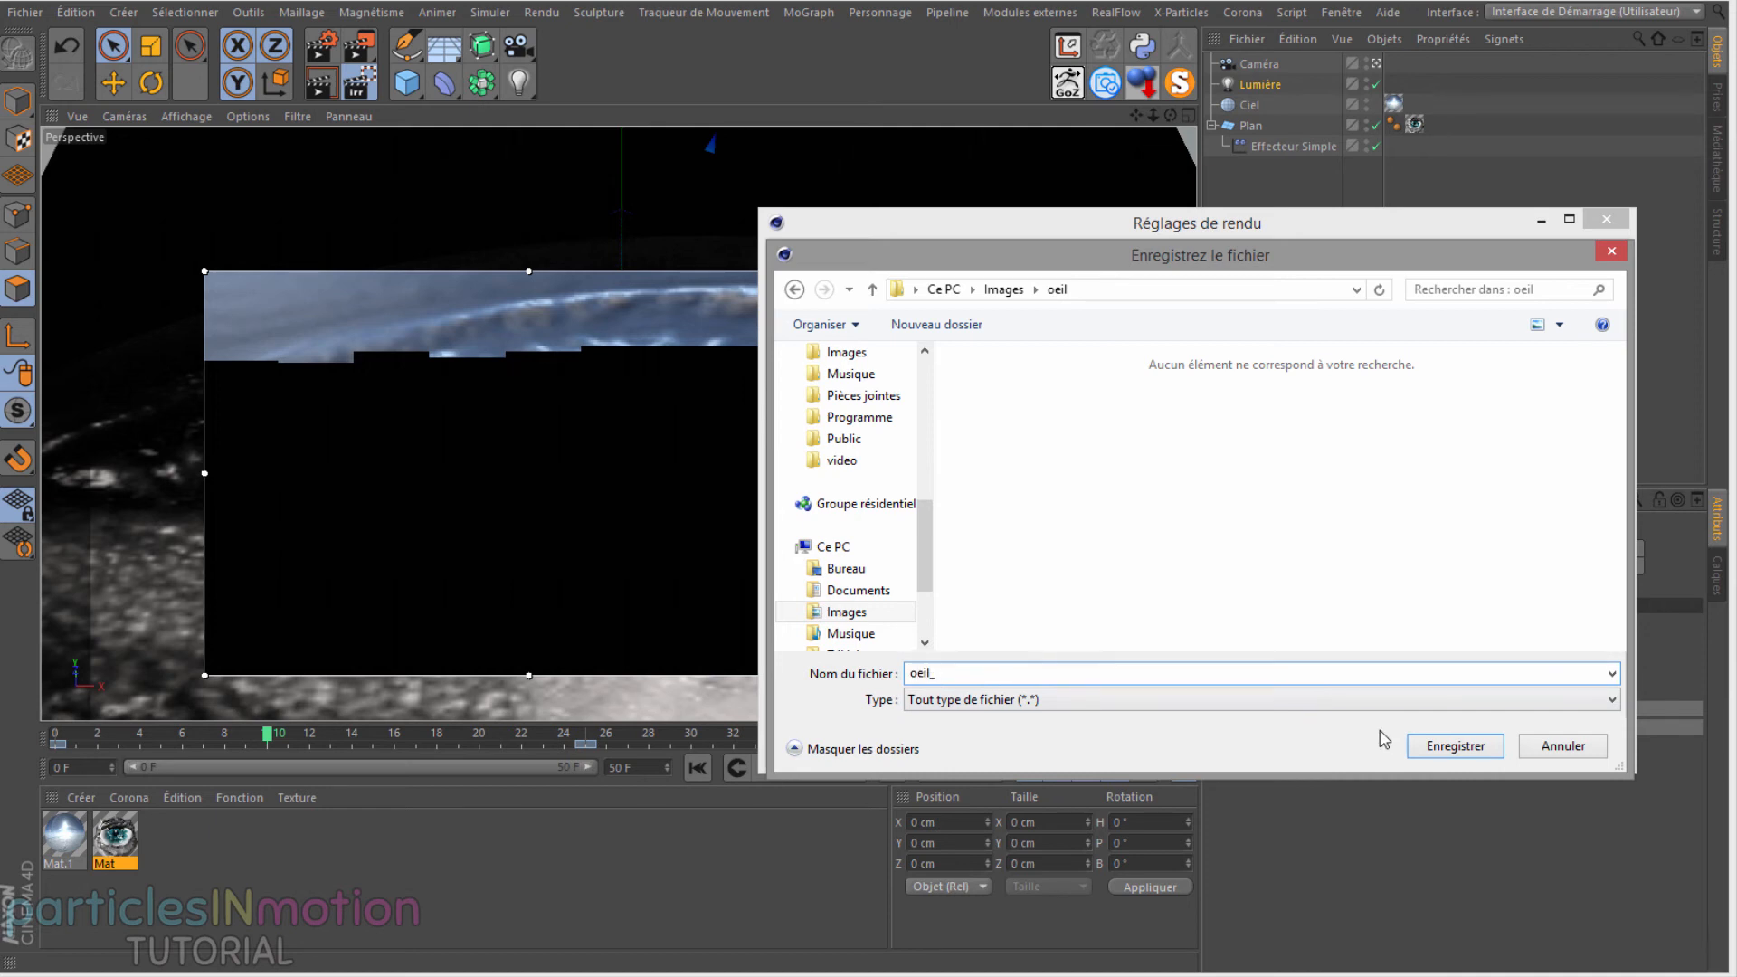
left_click(1454, 747)
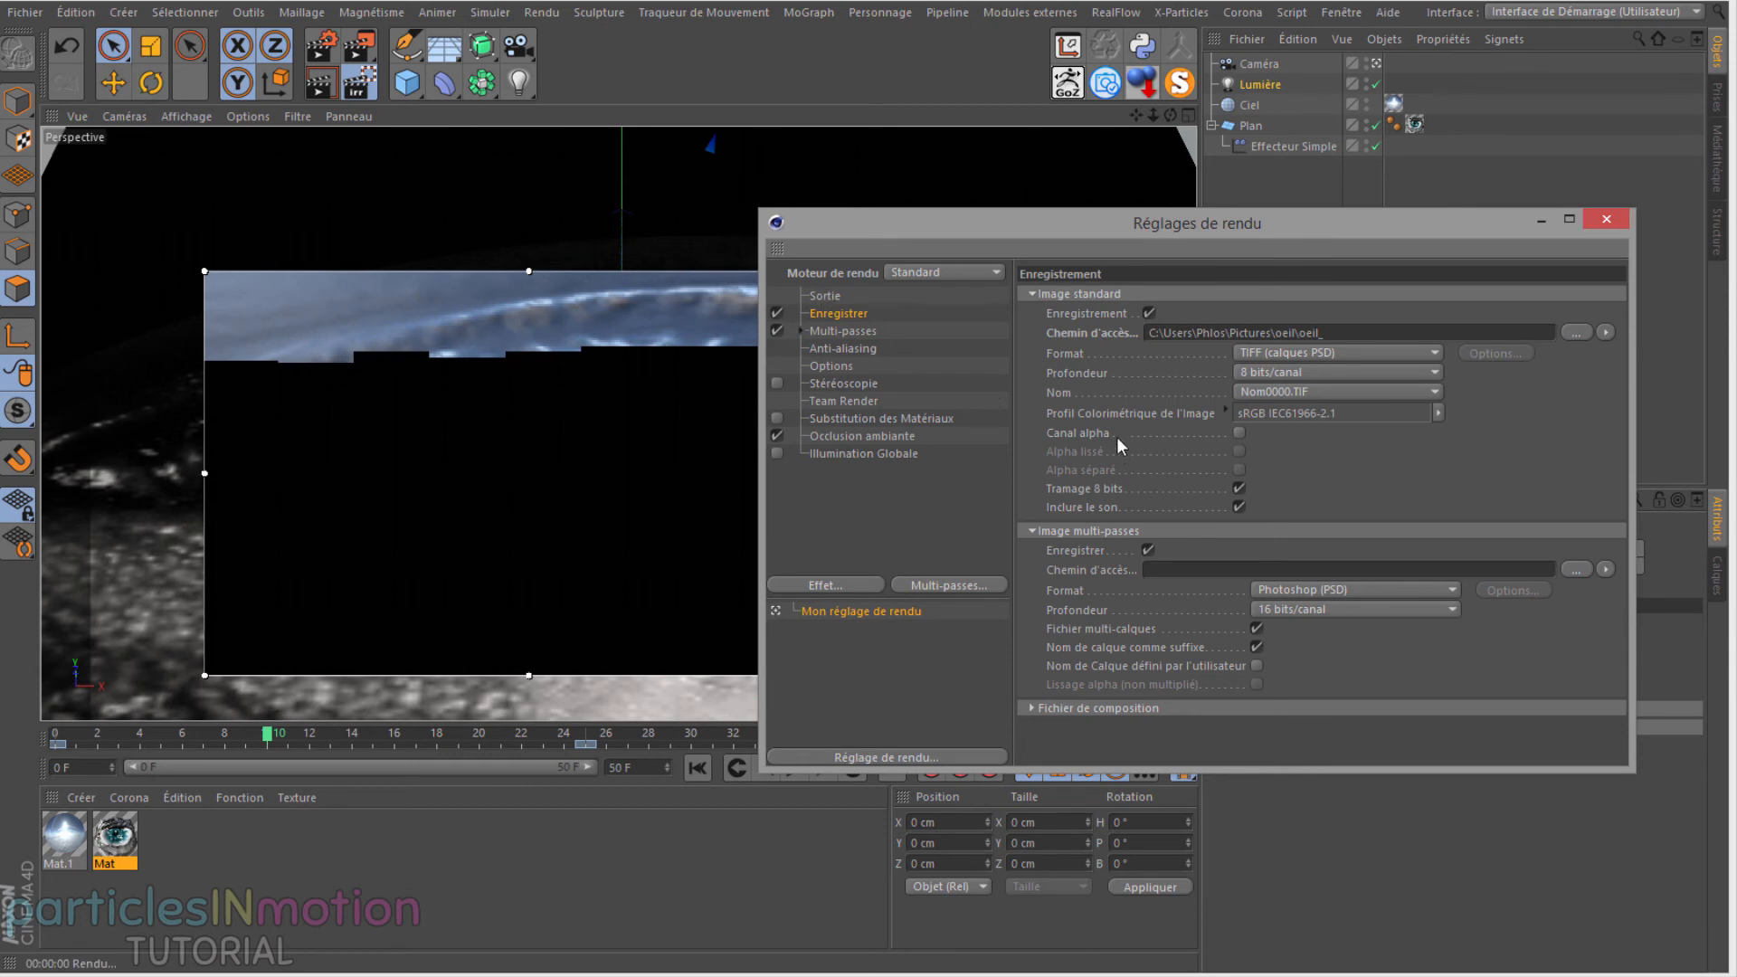
Step: Set the output frame range to all images (Toutes les images) and close the render settings
left_click(825, 296)
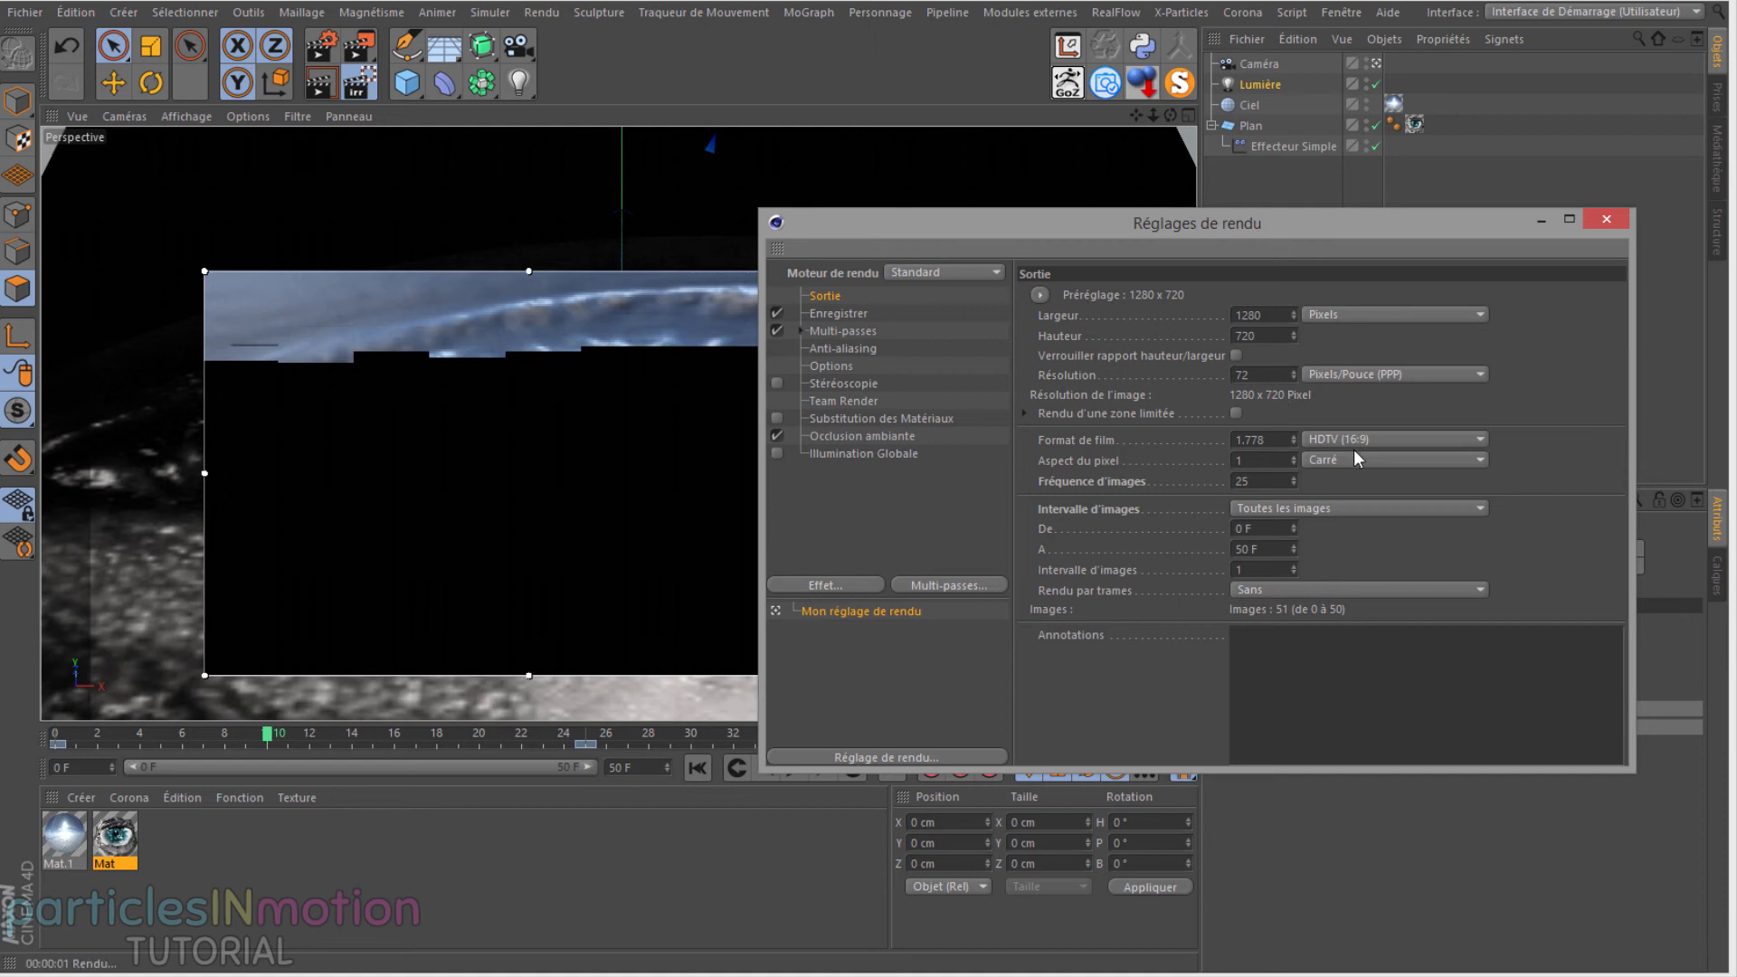
left_click(1247, 507)
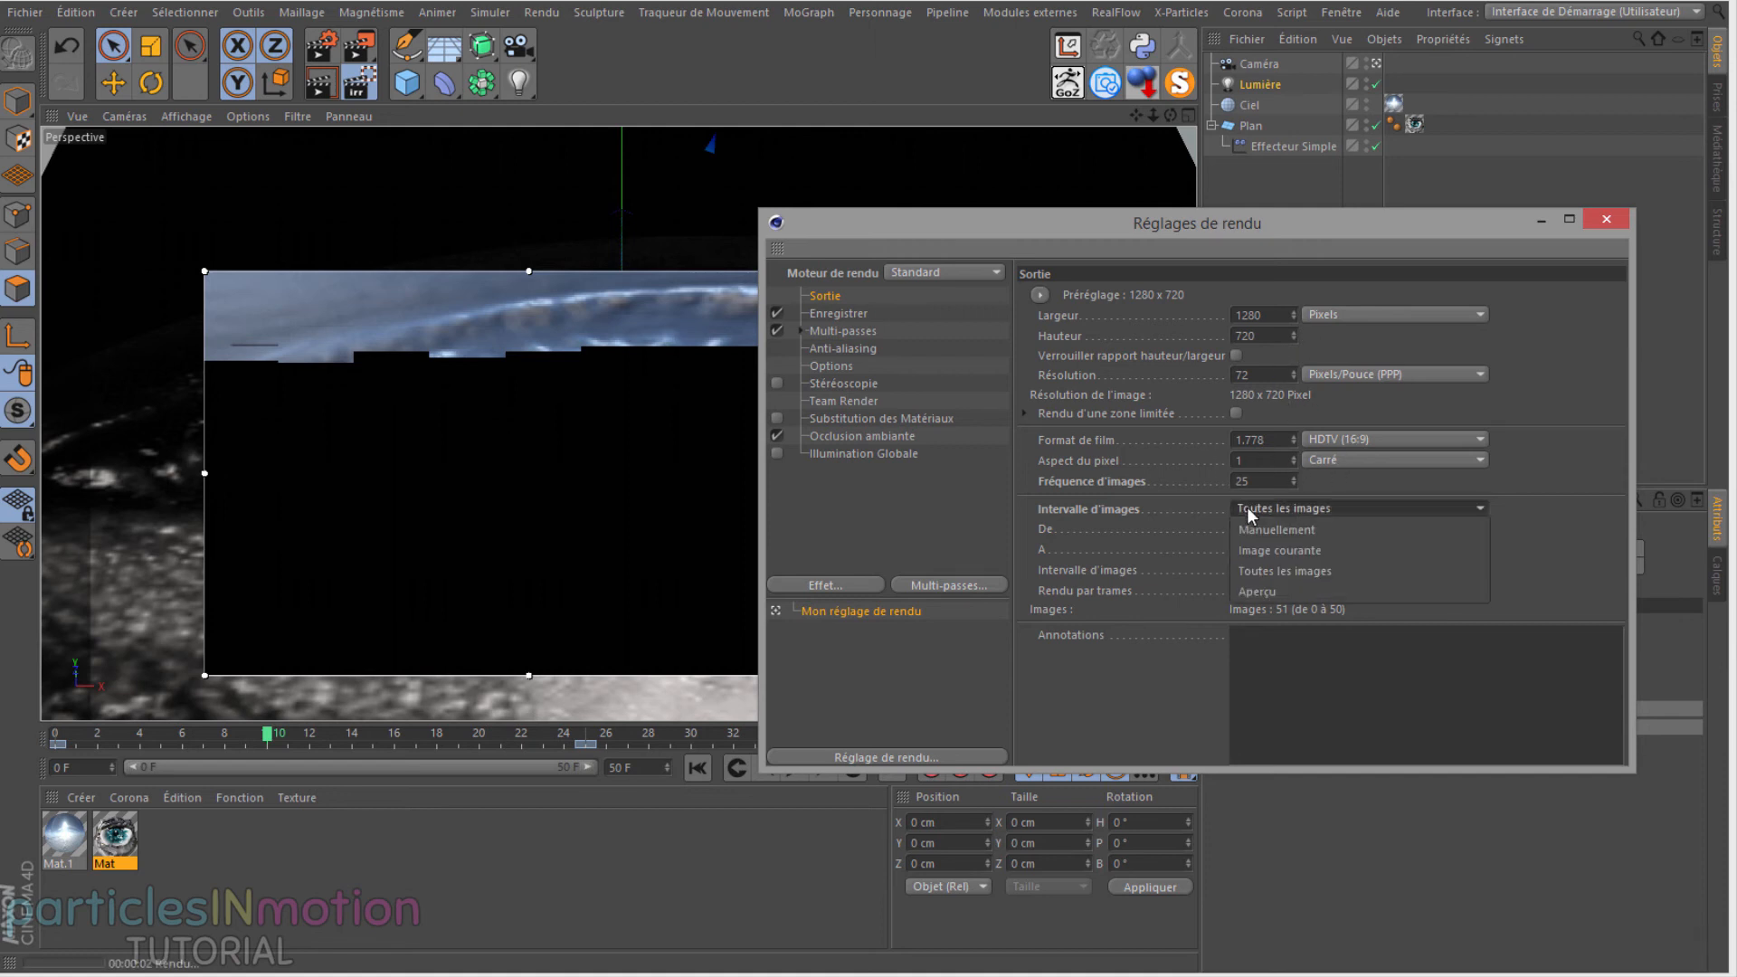
left_click(1263, 574)
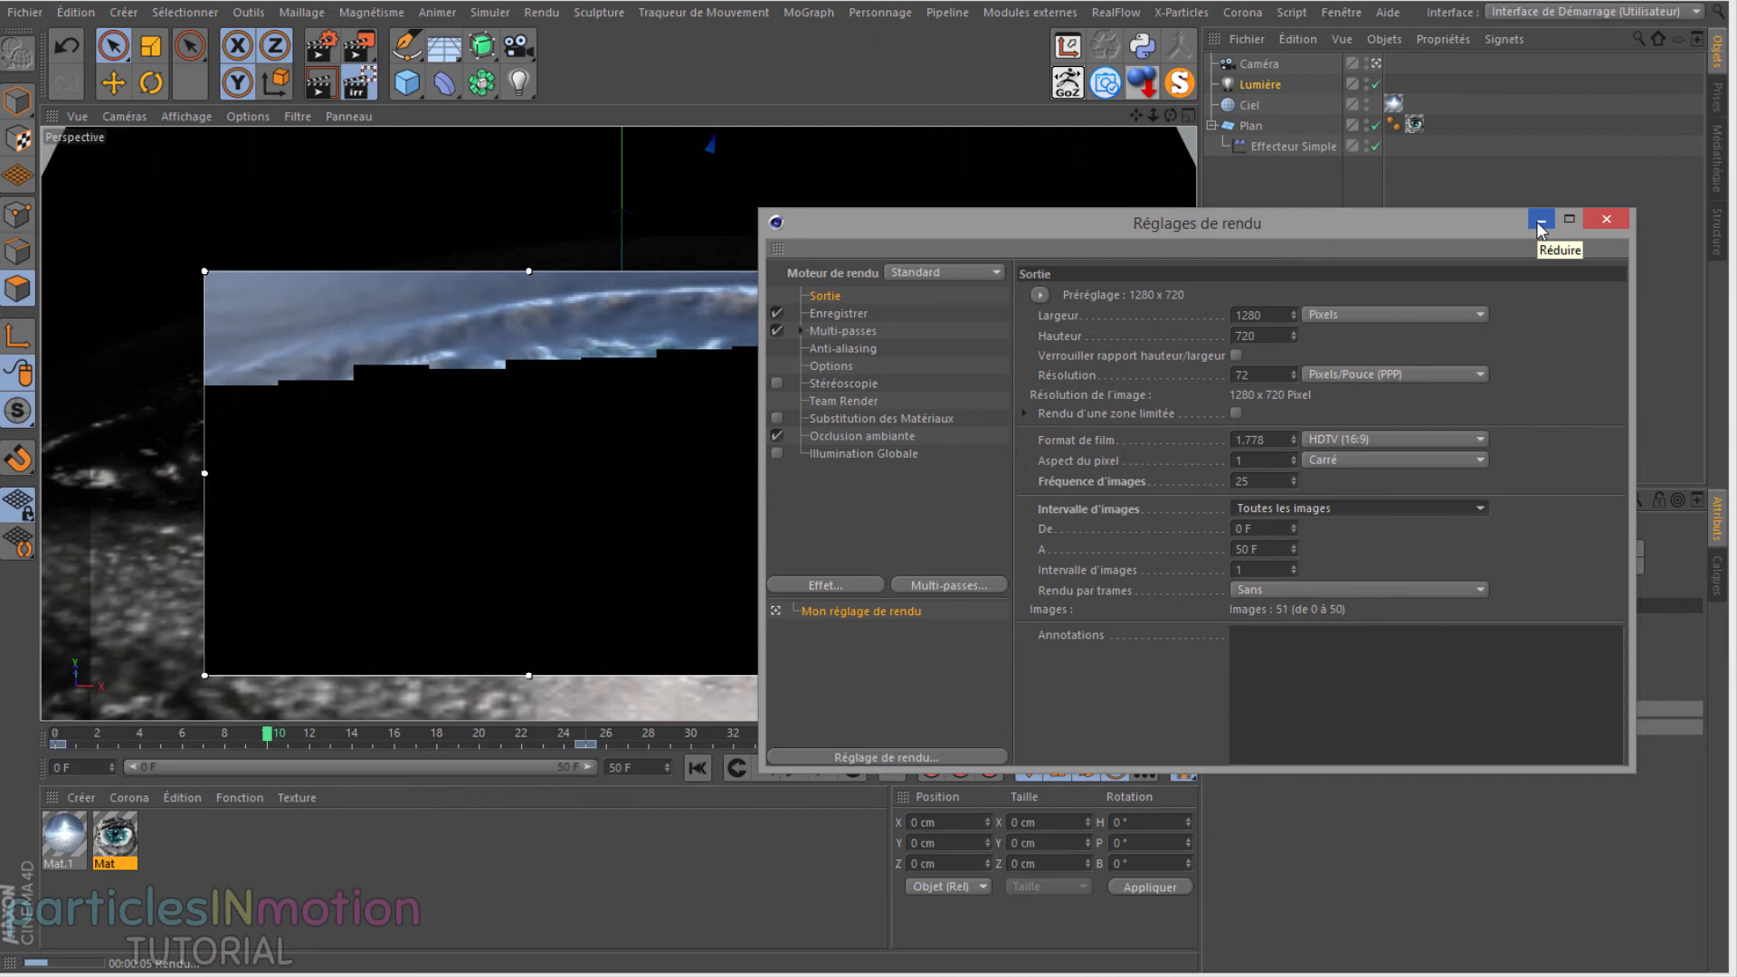
left_click(1606, 219)
Step: Render the full animation to the picture viewer, play back the rendered frames and pause
left_click(362, 50)
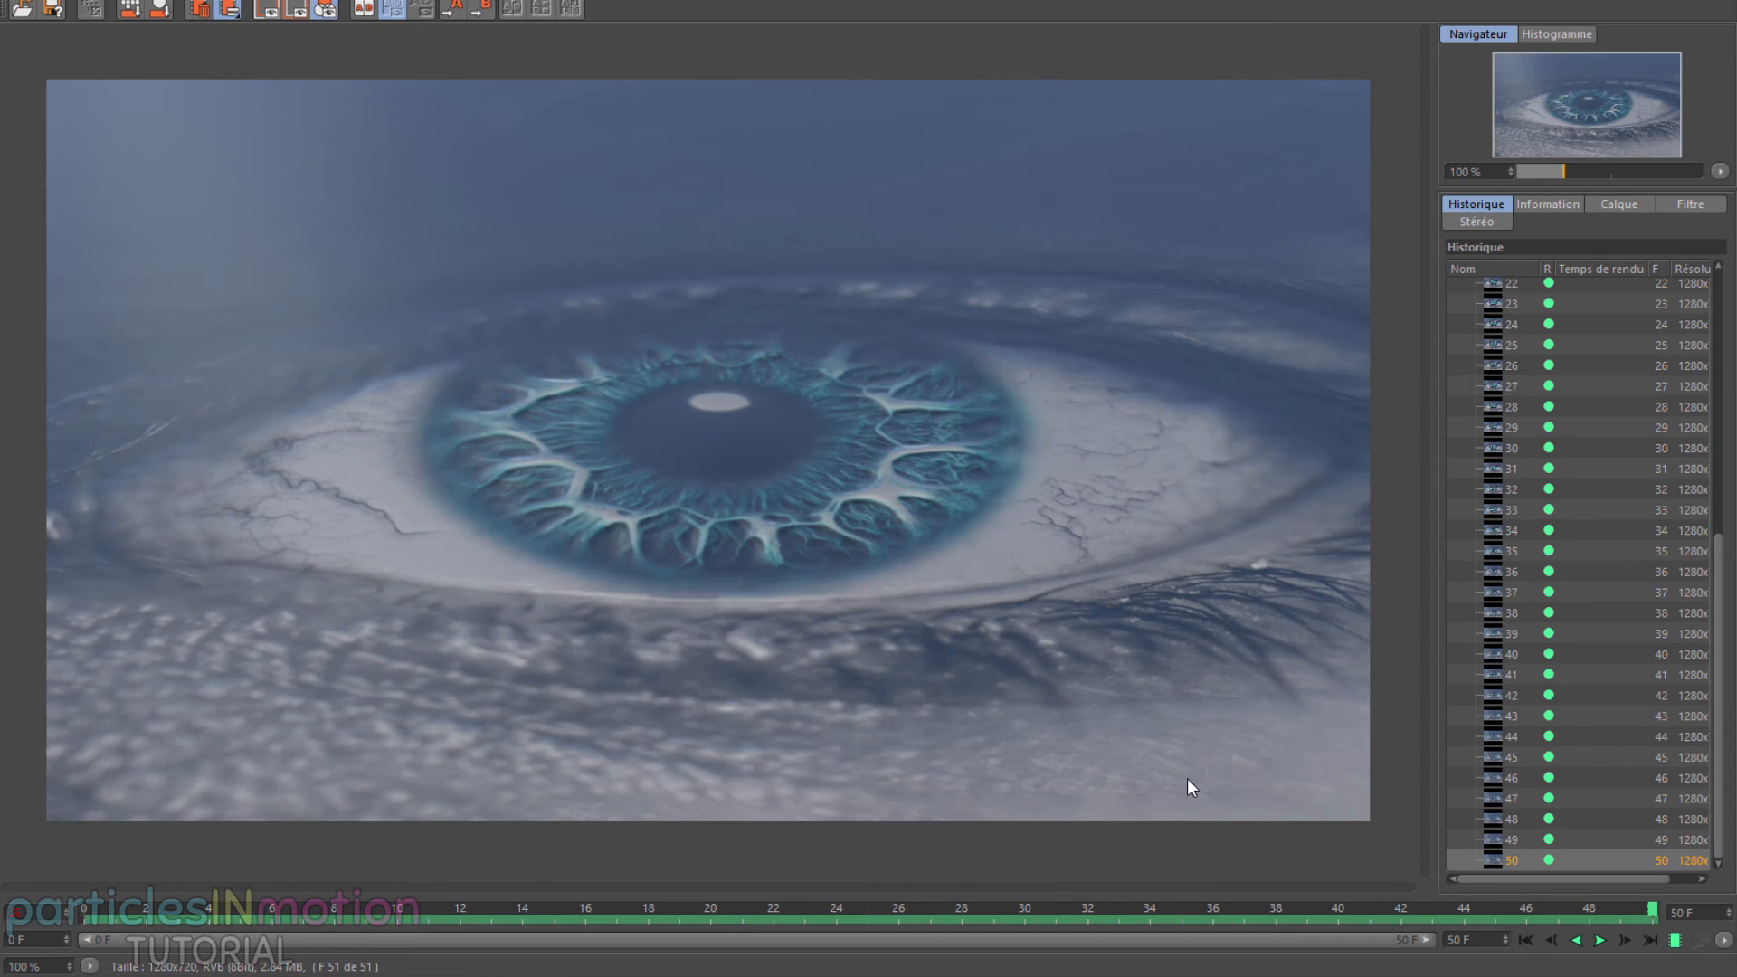
left_click(1598, 941)
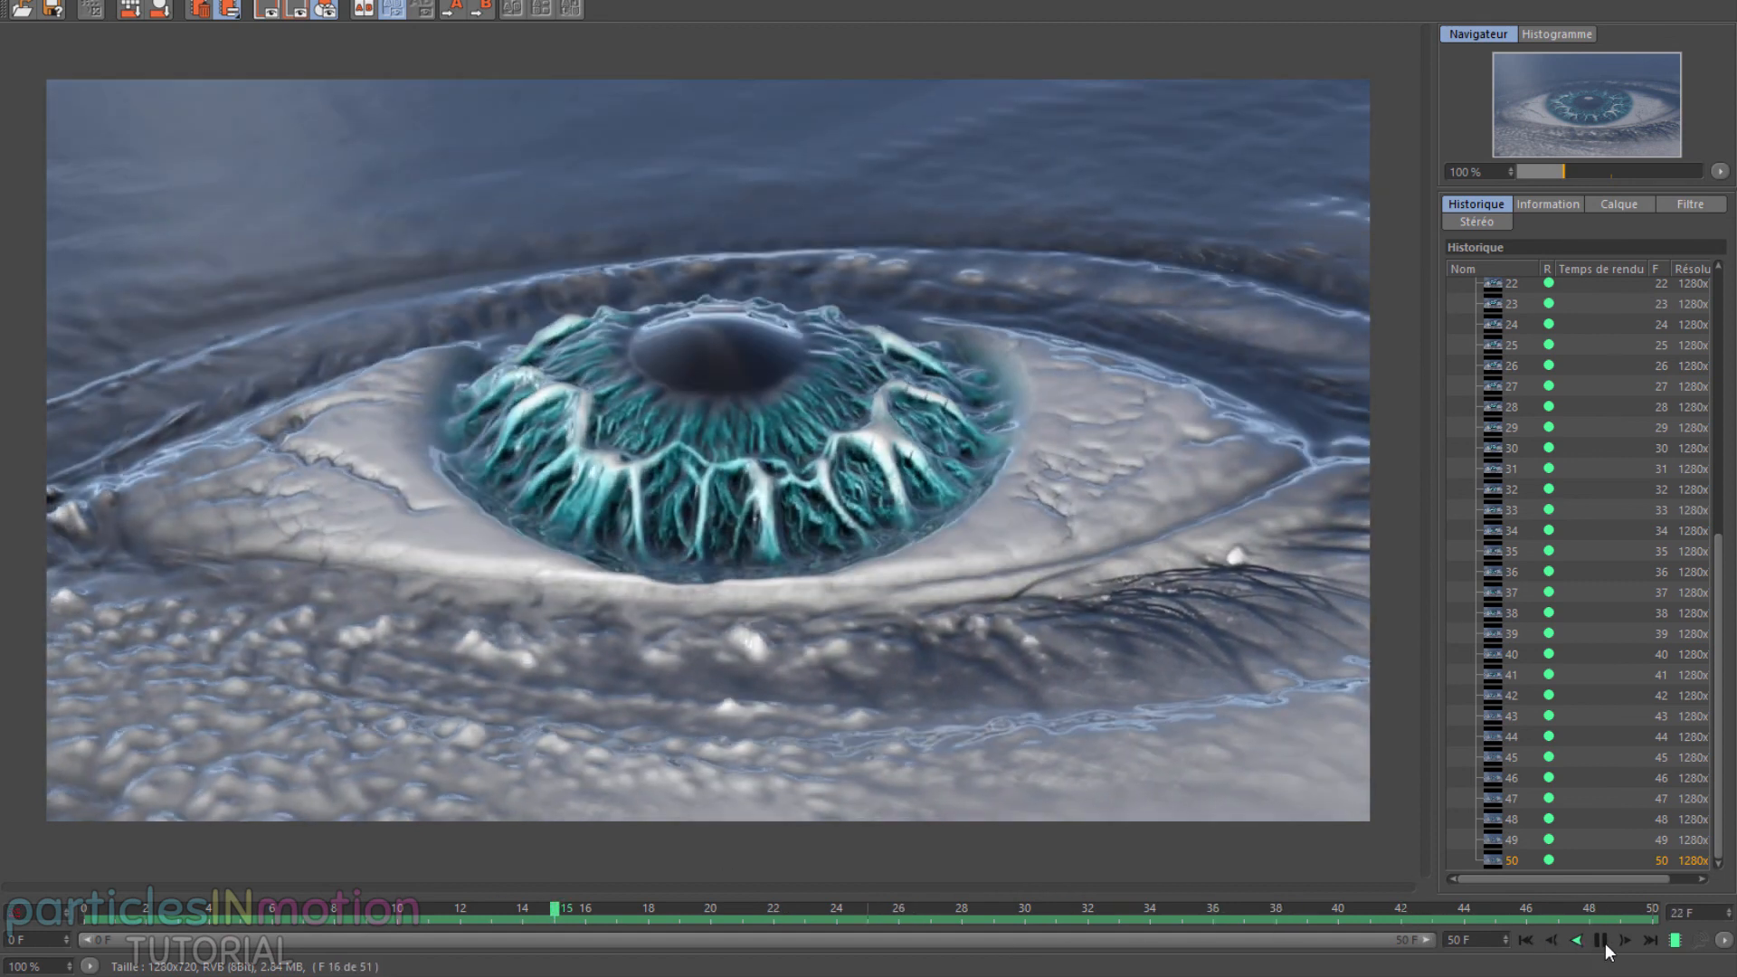
left_click(1601, 941)
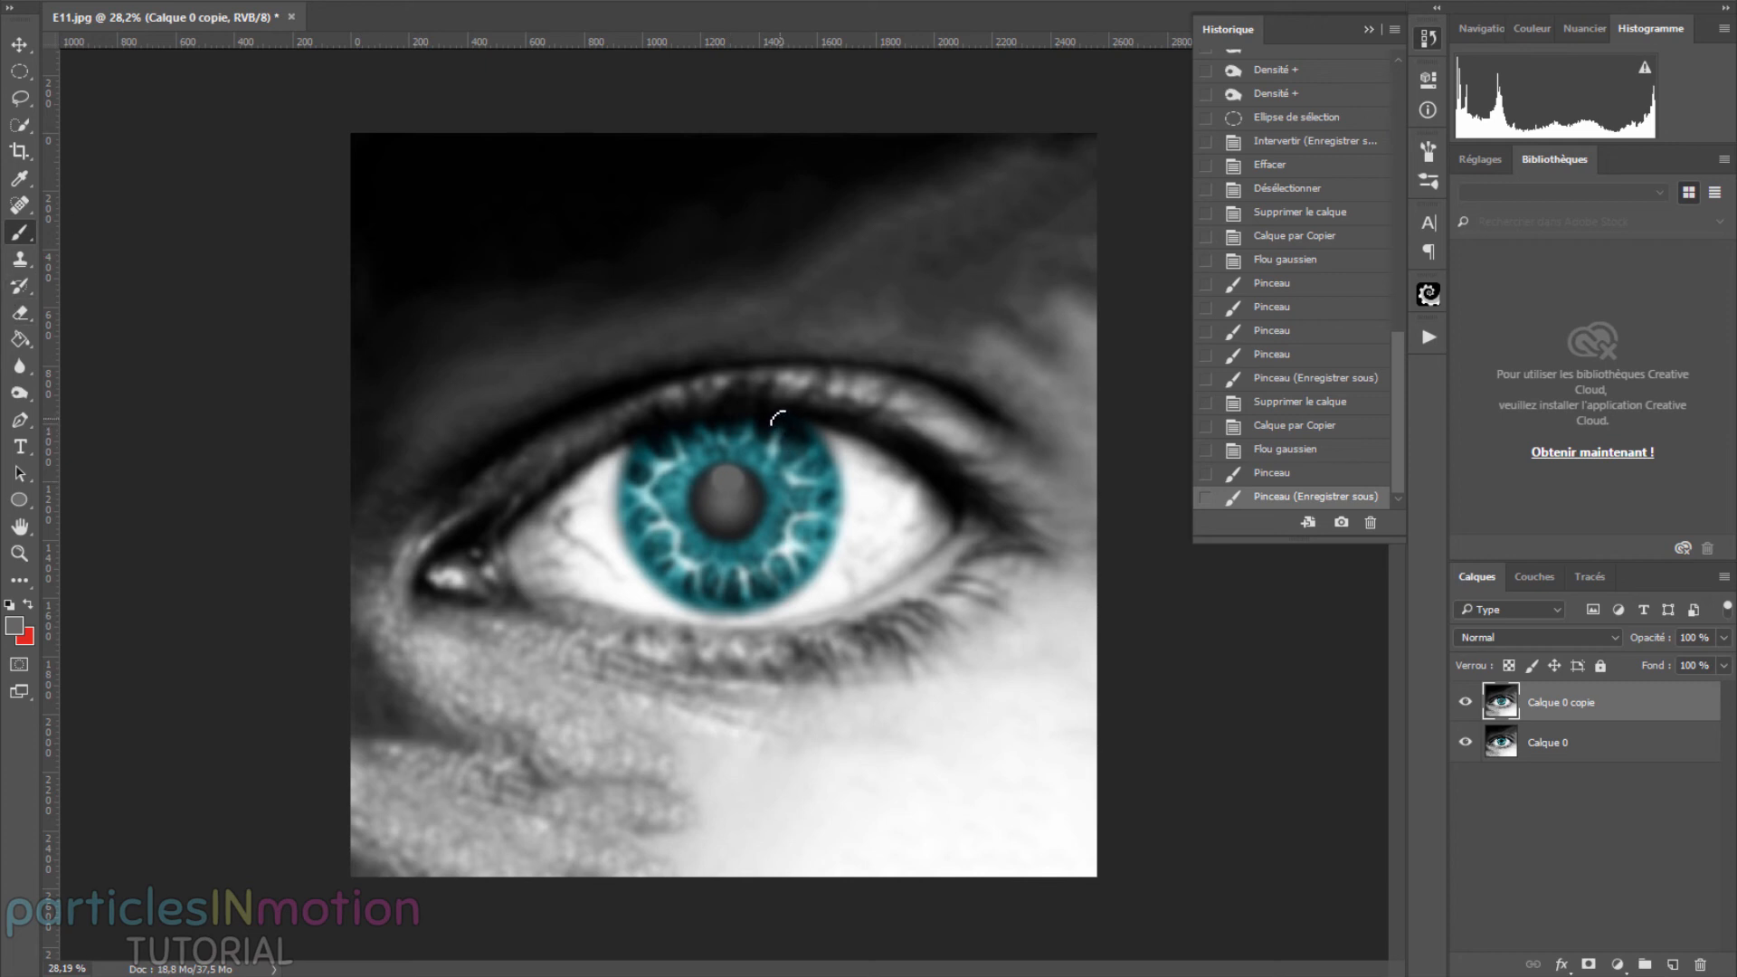
Step: Switch to Photoshop, make a circular elliptical selection around the iris on the Calque 0 copie layer and transform it to fit
left_click(20, 71)
right_click(20, 72)
left_click(98, 91)
left_click_drag(726, 512, 838, 633, "alt")
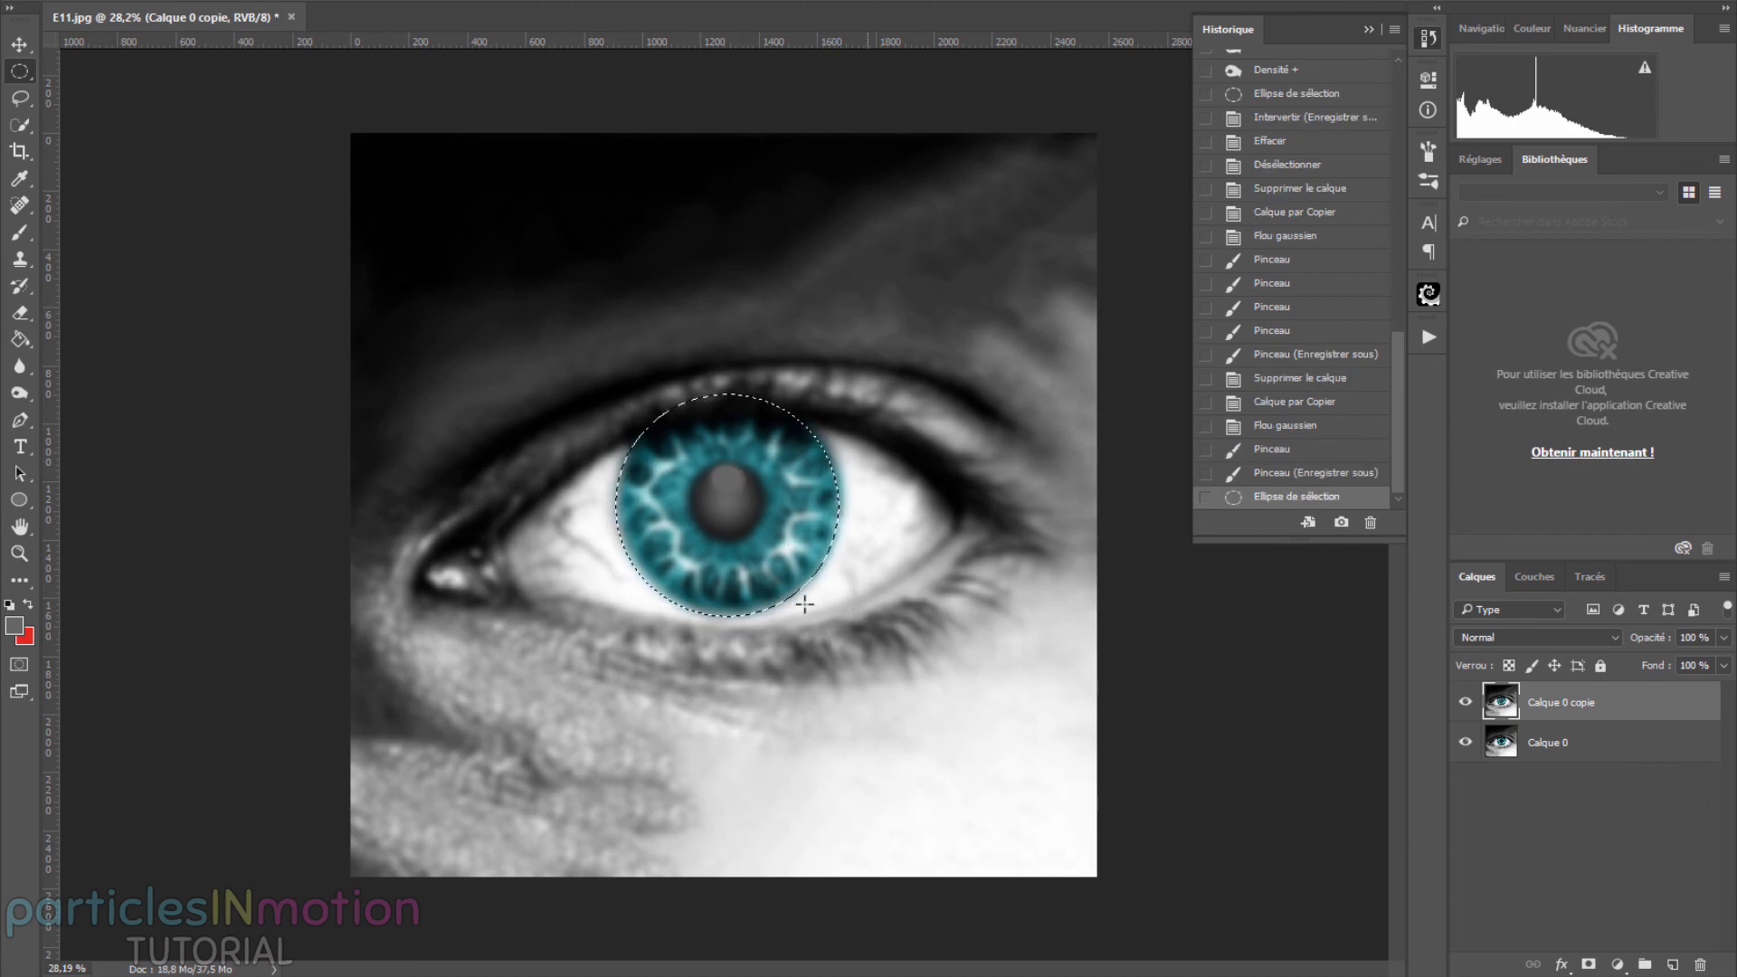
right_click(730, 546)
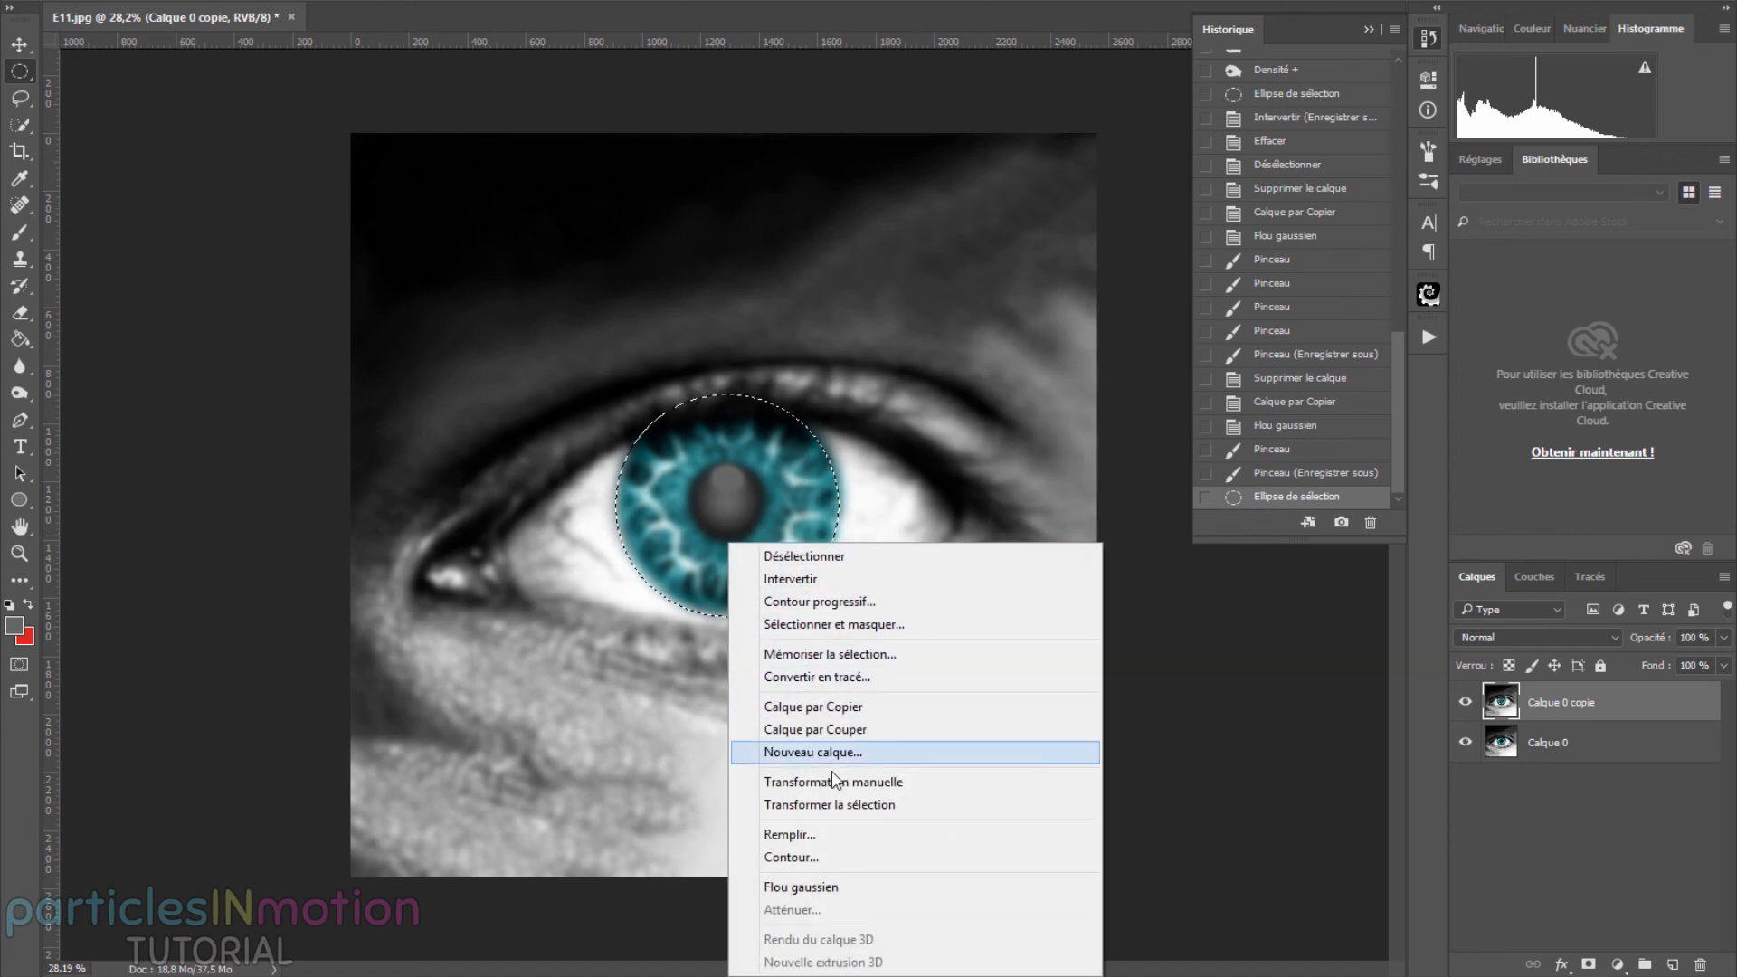
left_click(834, 808)
left_click_drag(737, 583, 743, 582)
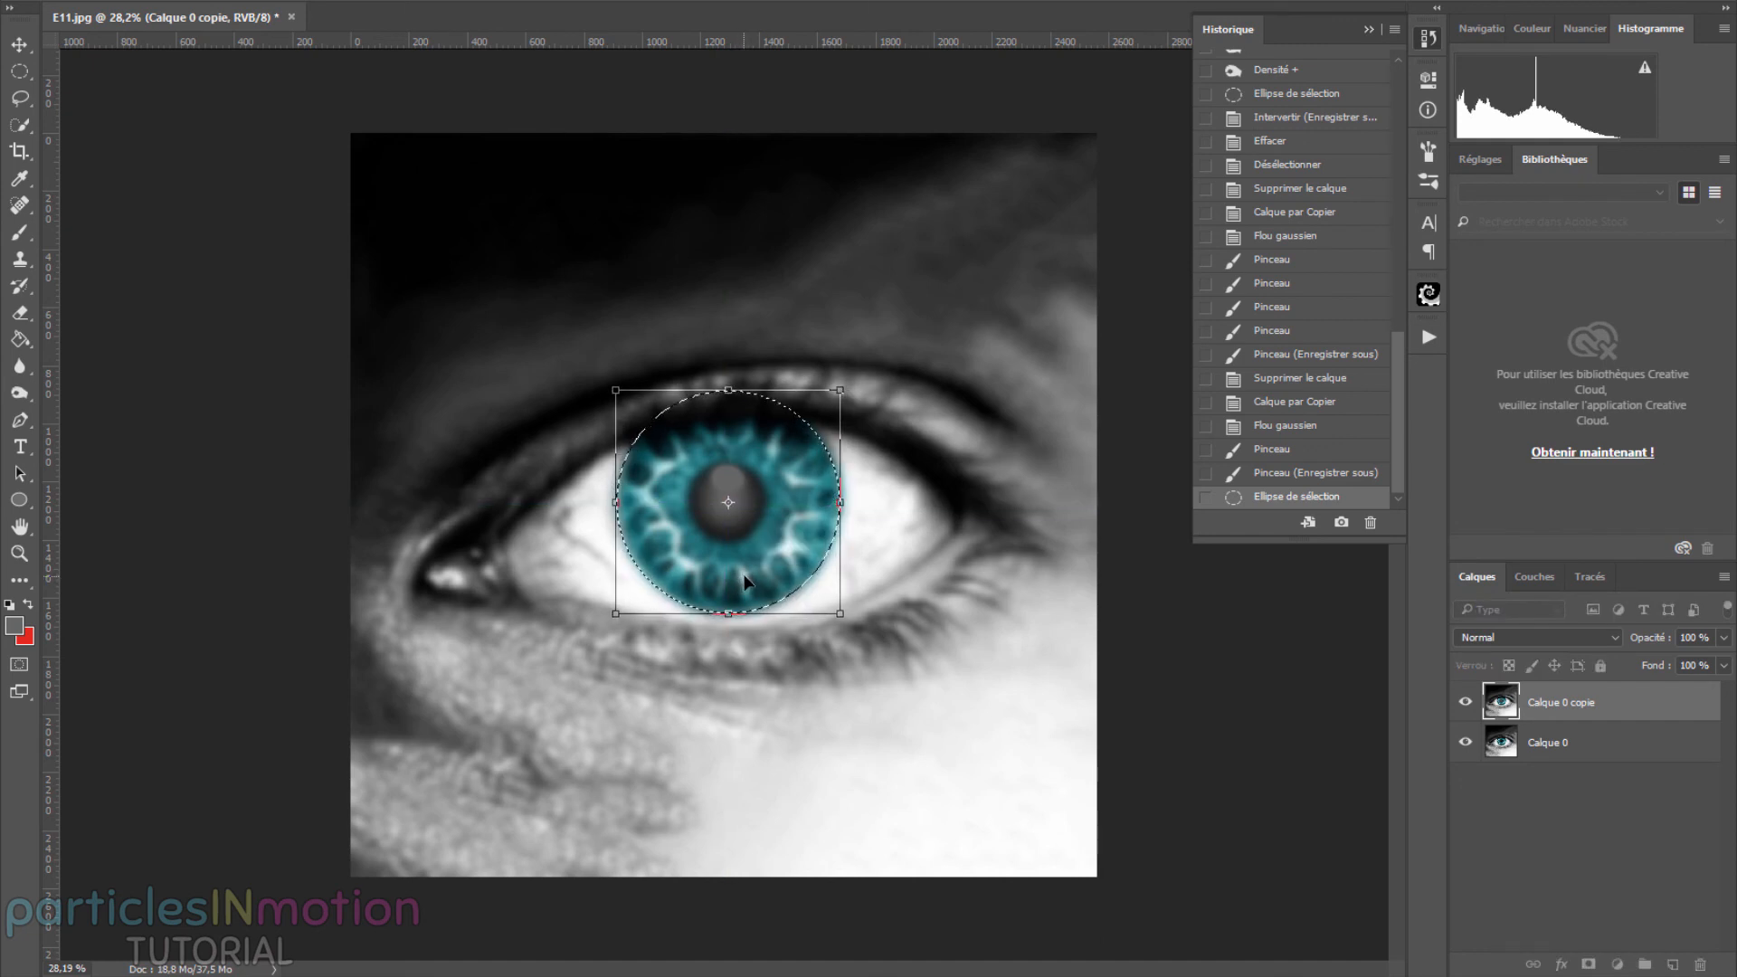
key("Return")
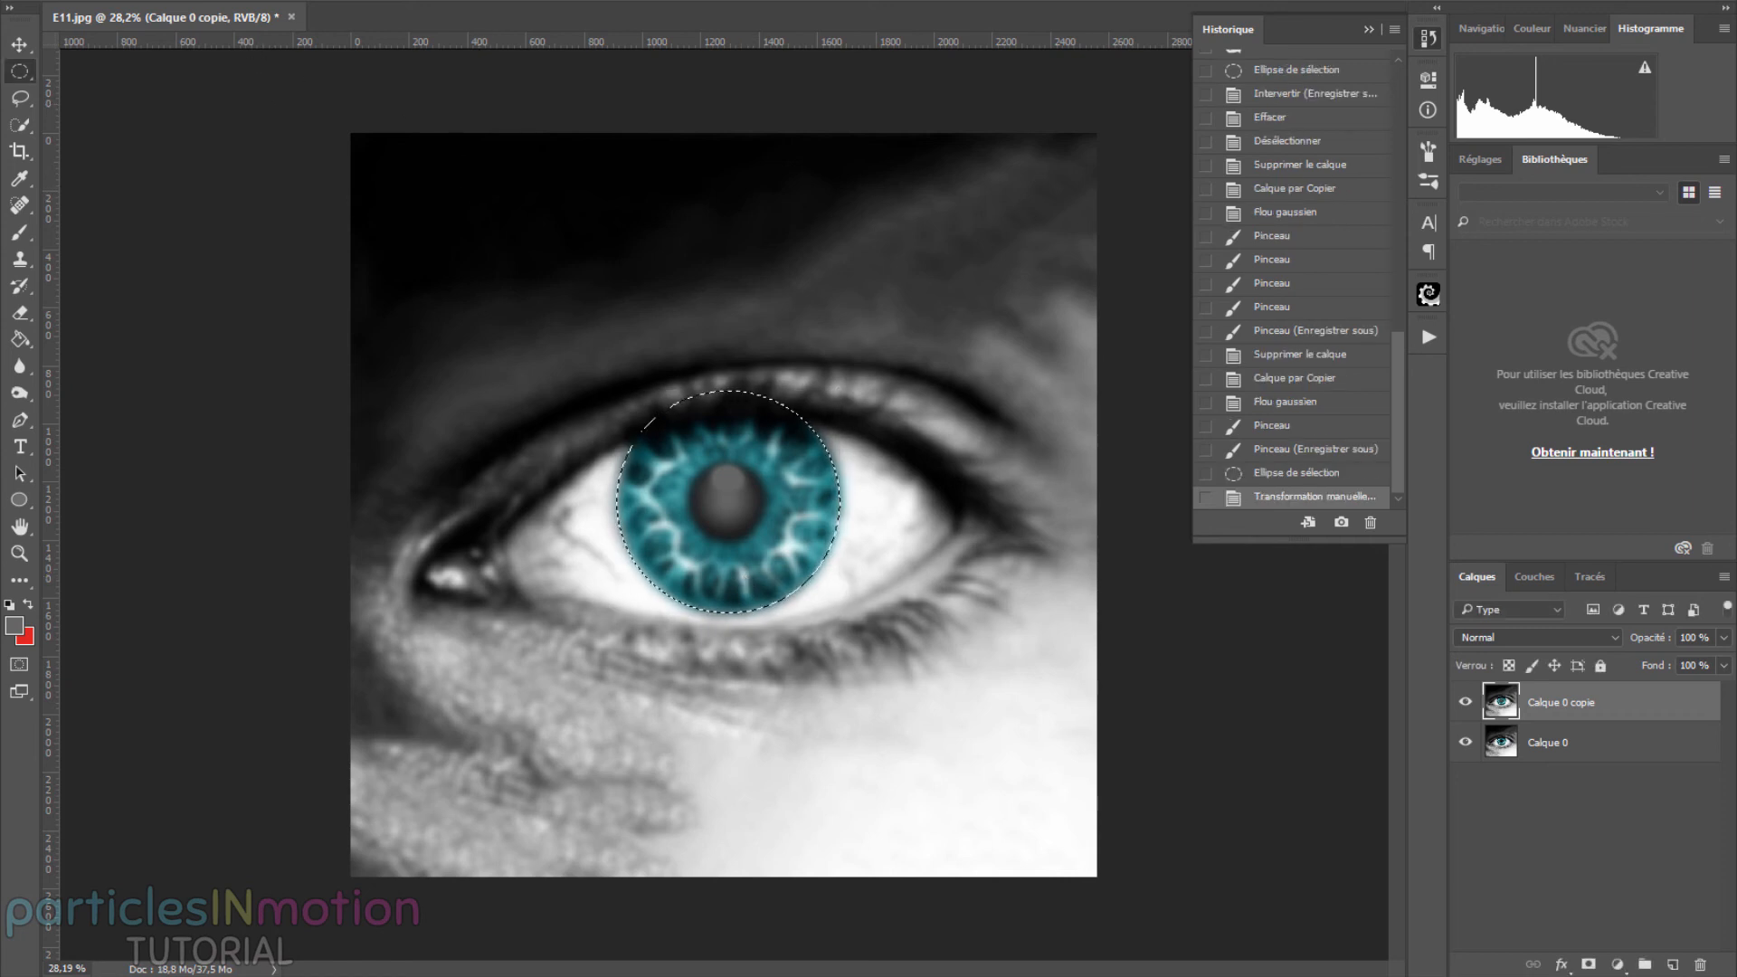
Step: Invert the iris selection, fill everything outside the iris with black (Noir) at 100 % opacity, and deselect
left_click(438, 4)
left_click(438, 36)
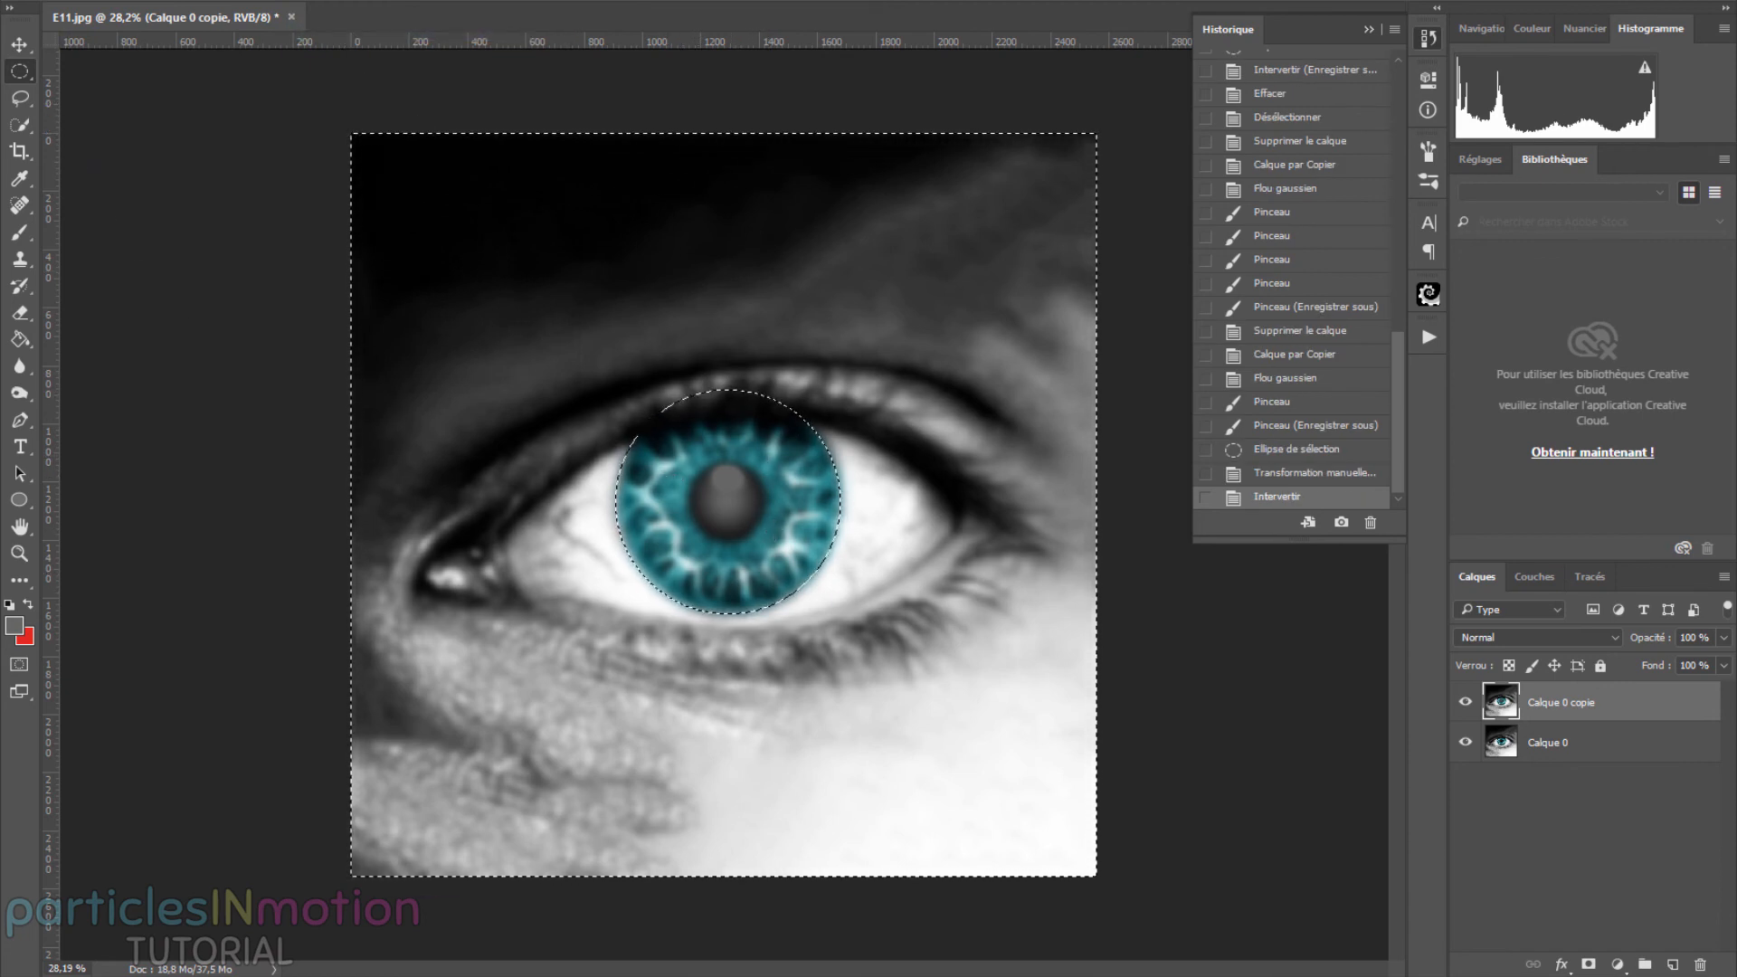
left_click(109, 4)
left_click(227, 276)
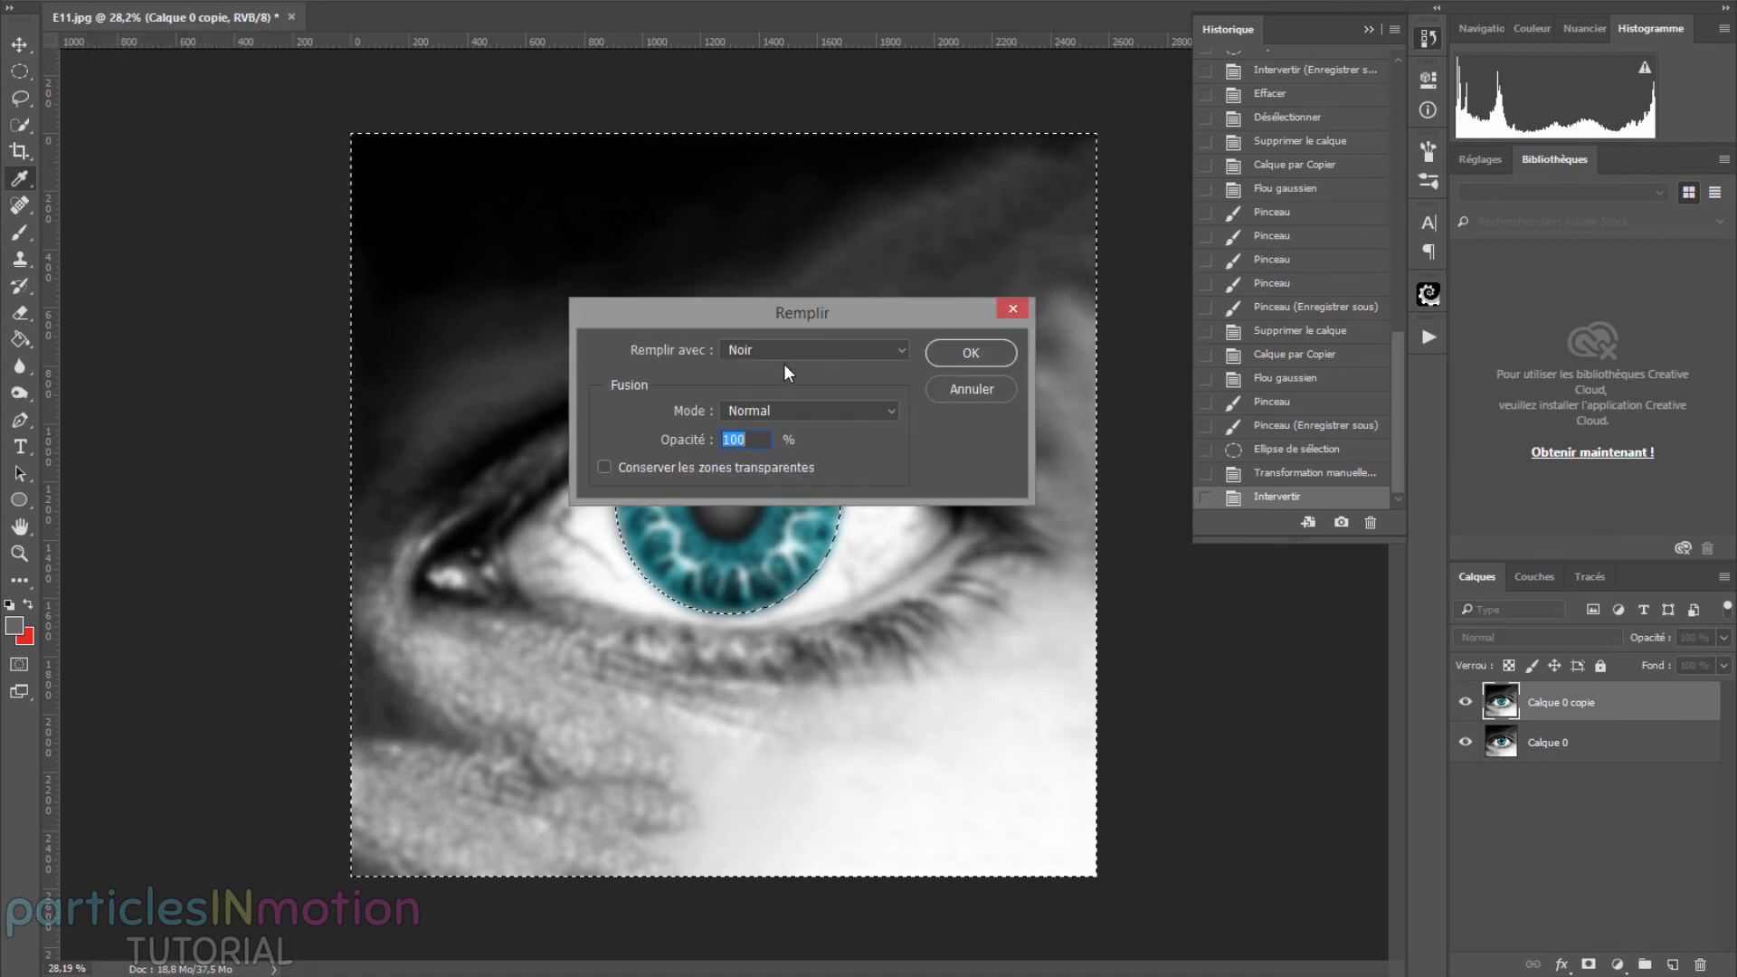
left_click(993, 355)
key("m")
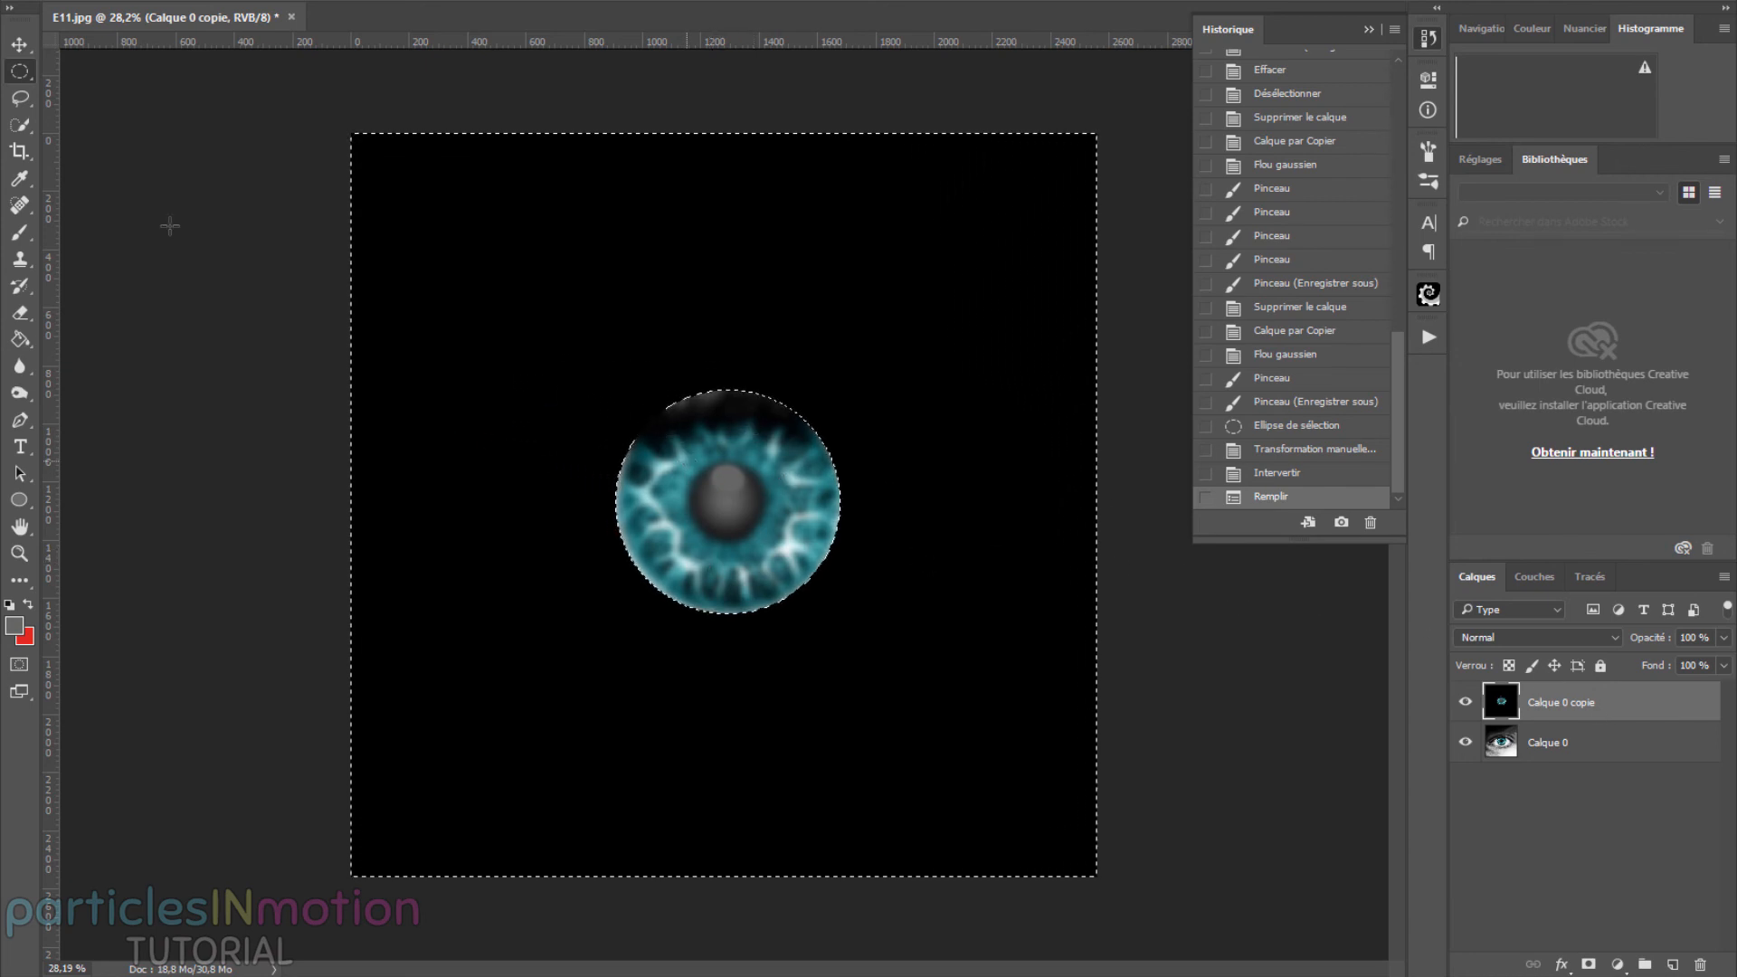
left_click(19, 72)
key("ctrl+d")
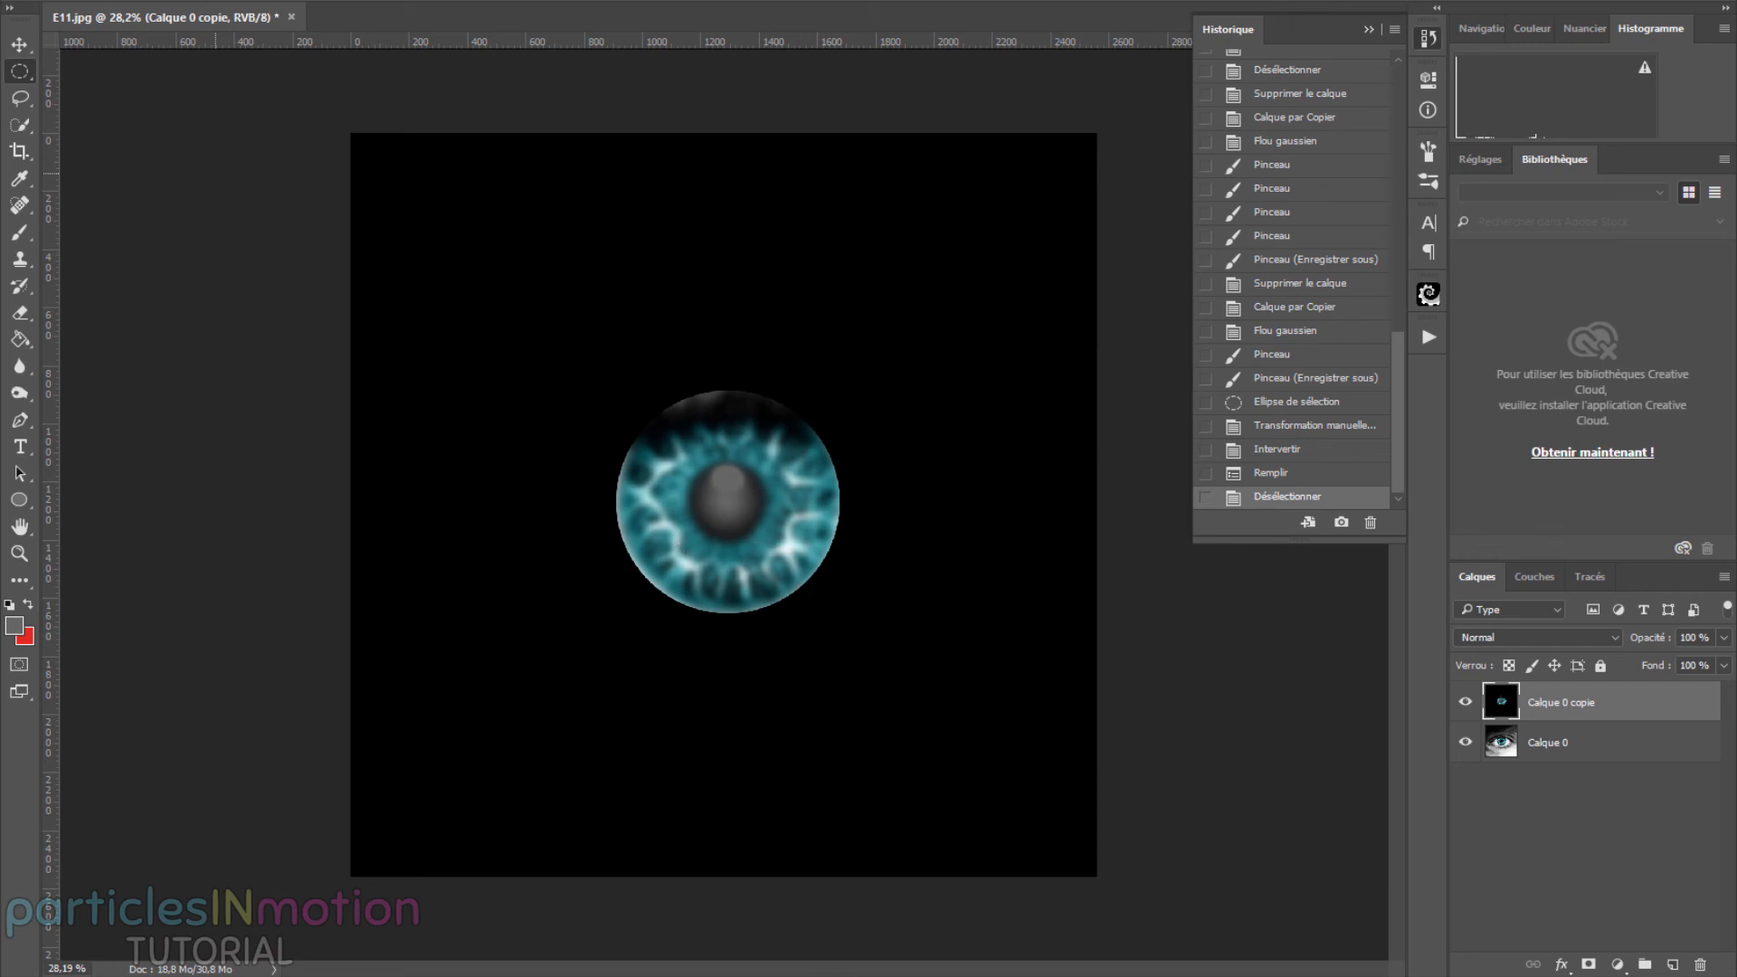
Step: Step back in the history to before the black fill and clear the inverted selection
mouse_move(685, 903)
left_click(867, 908)
left_click(1267, 481)
left_click(1267, 451)
left_click_drag(78, 143, 181, 234)
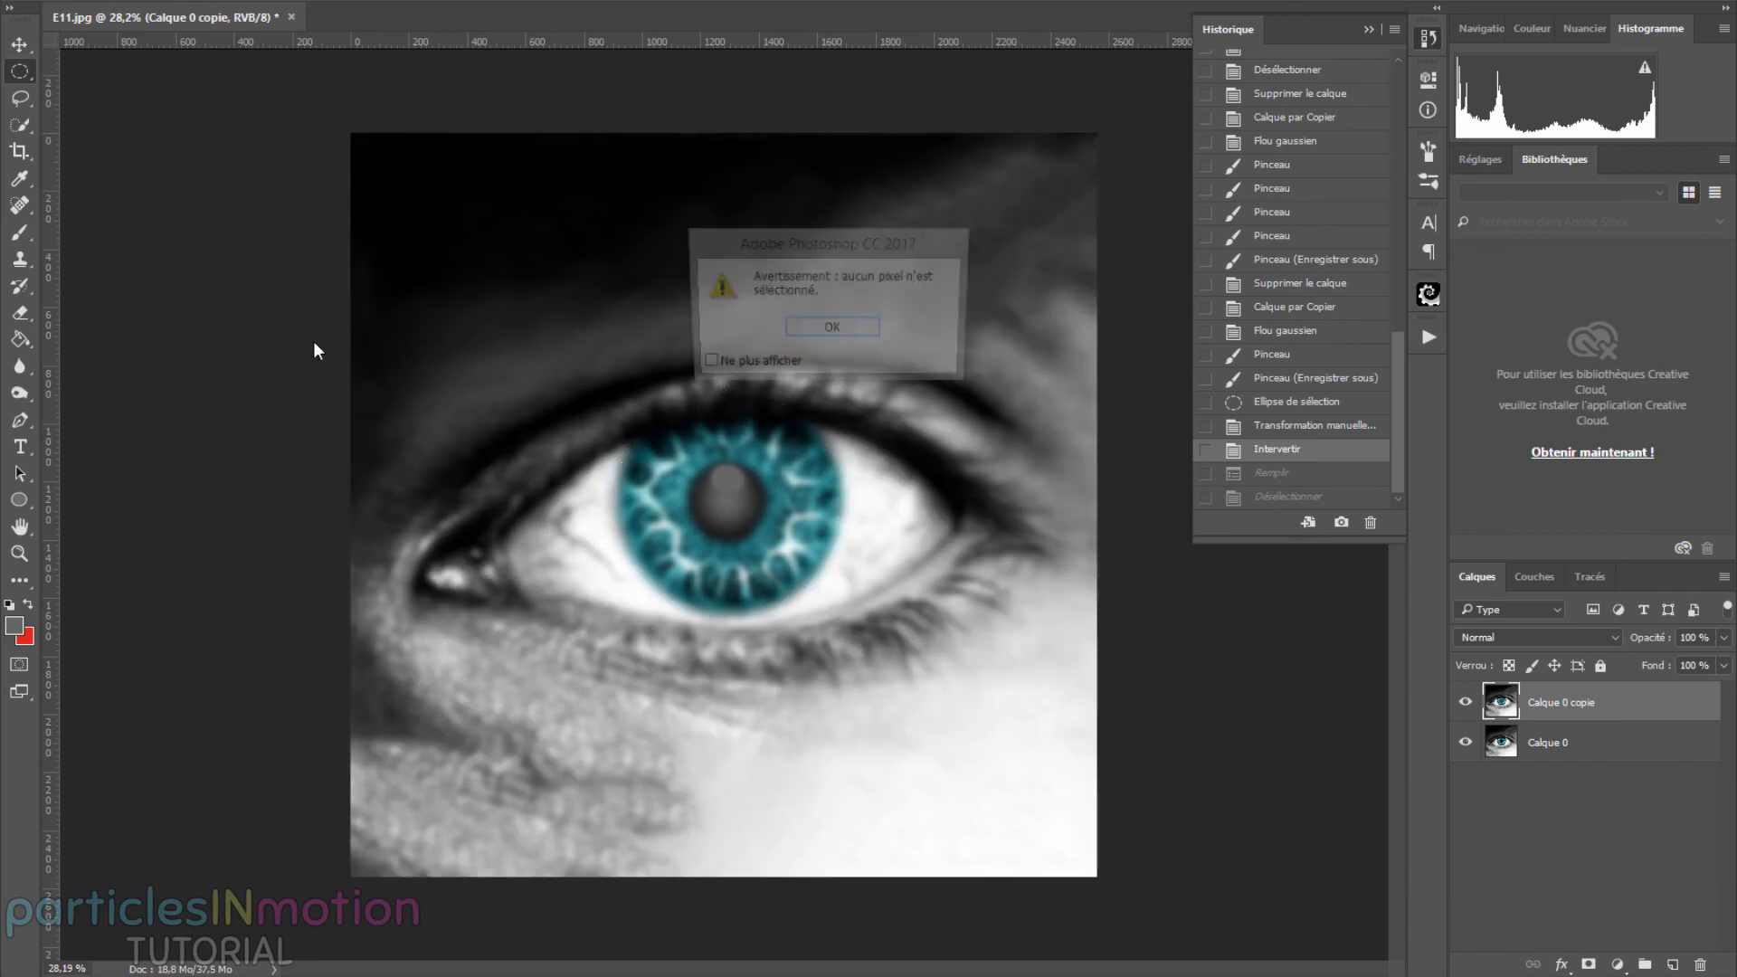
left_click(866, 332)
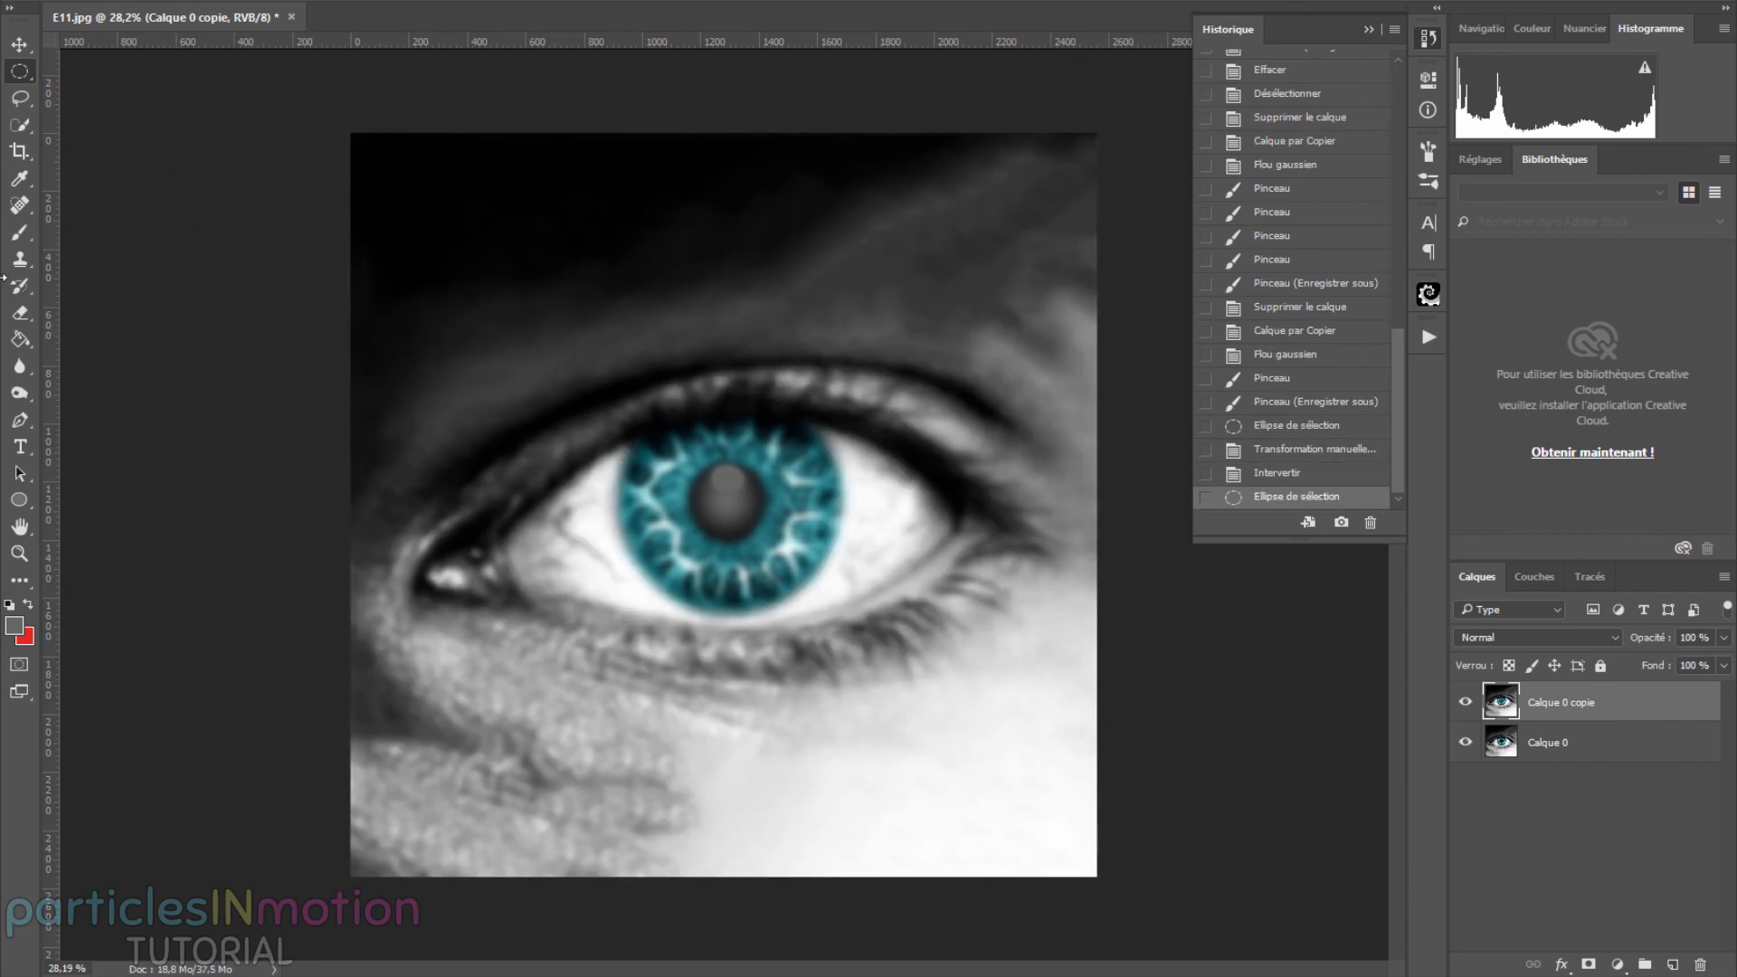
Step: Darken the skin and lashes beneath the lower eyelid with the Burn tool (Densité +)
left_click(22, 398)
right_click(22, 398)
left_click(100, 413)
mouse_move(484, 638)
left_mouse_down()
mouse_move(1068, 624)
mouse_move(519, 660)
left_mouse_up()
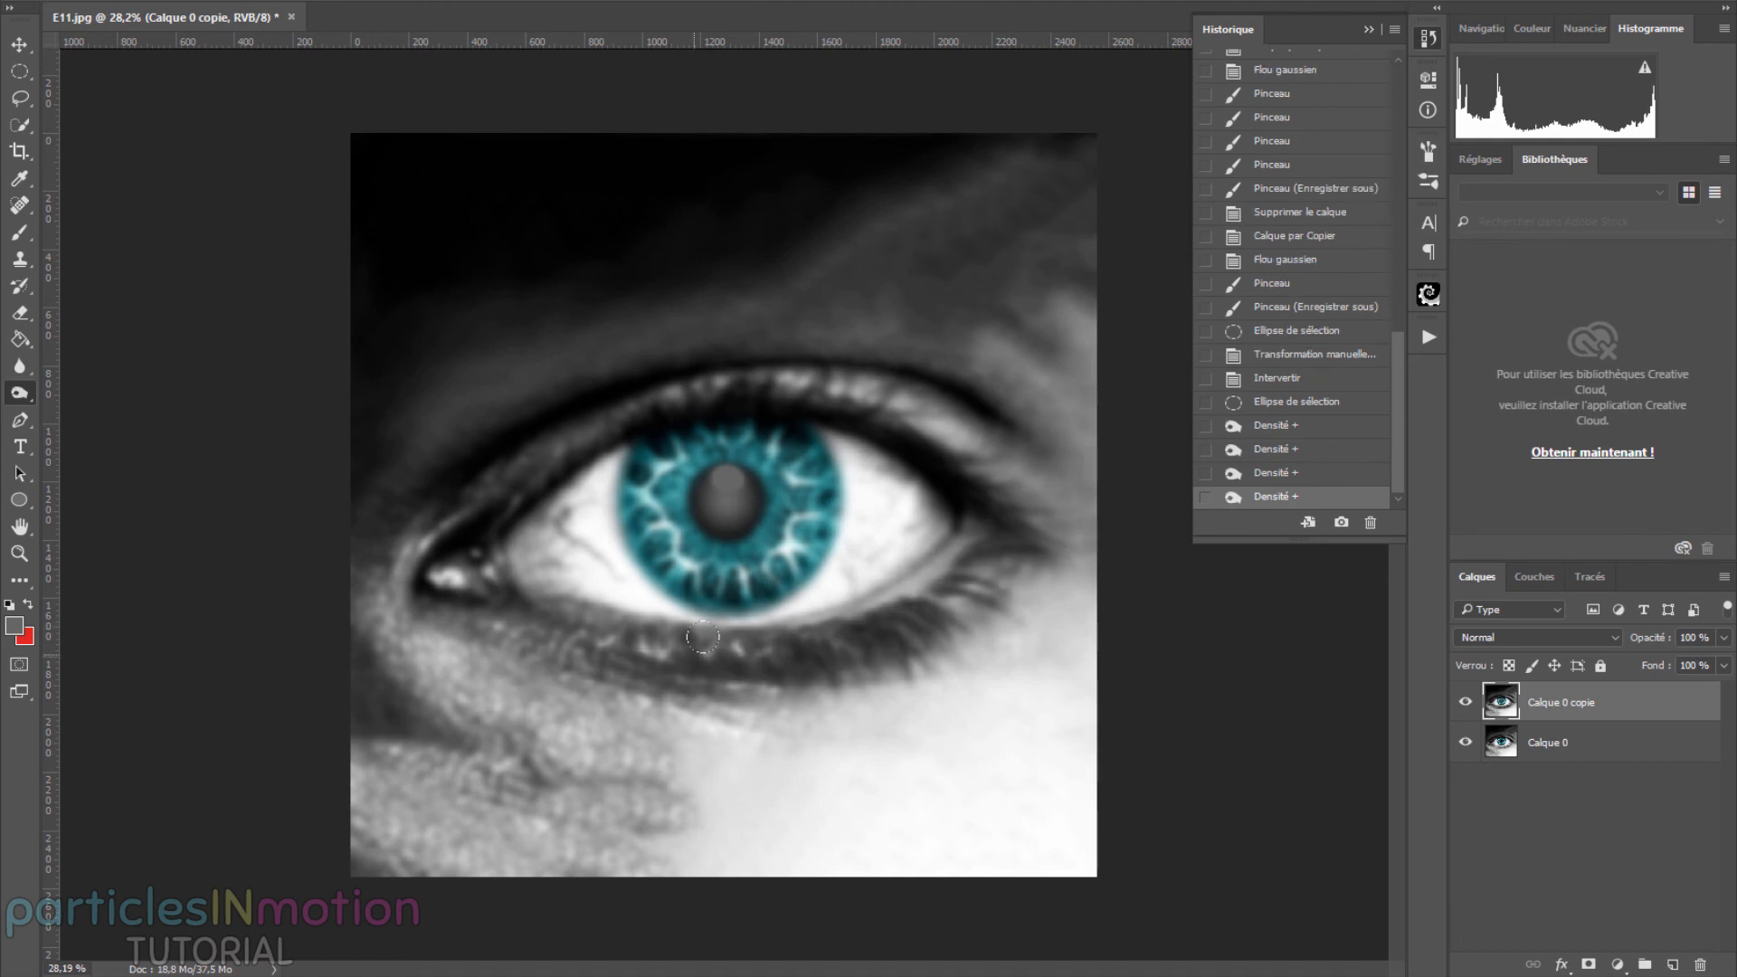
left_click_drag(679, 665, 369, 579)
left_click_drag(466, 629, 950, 696)
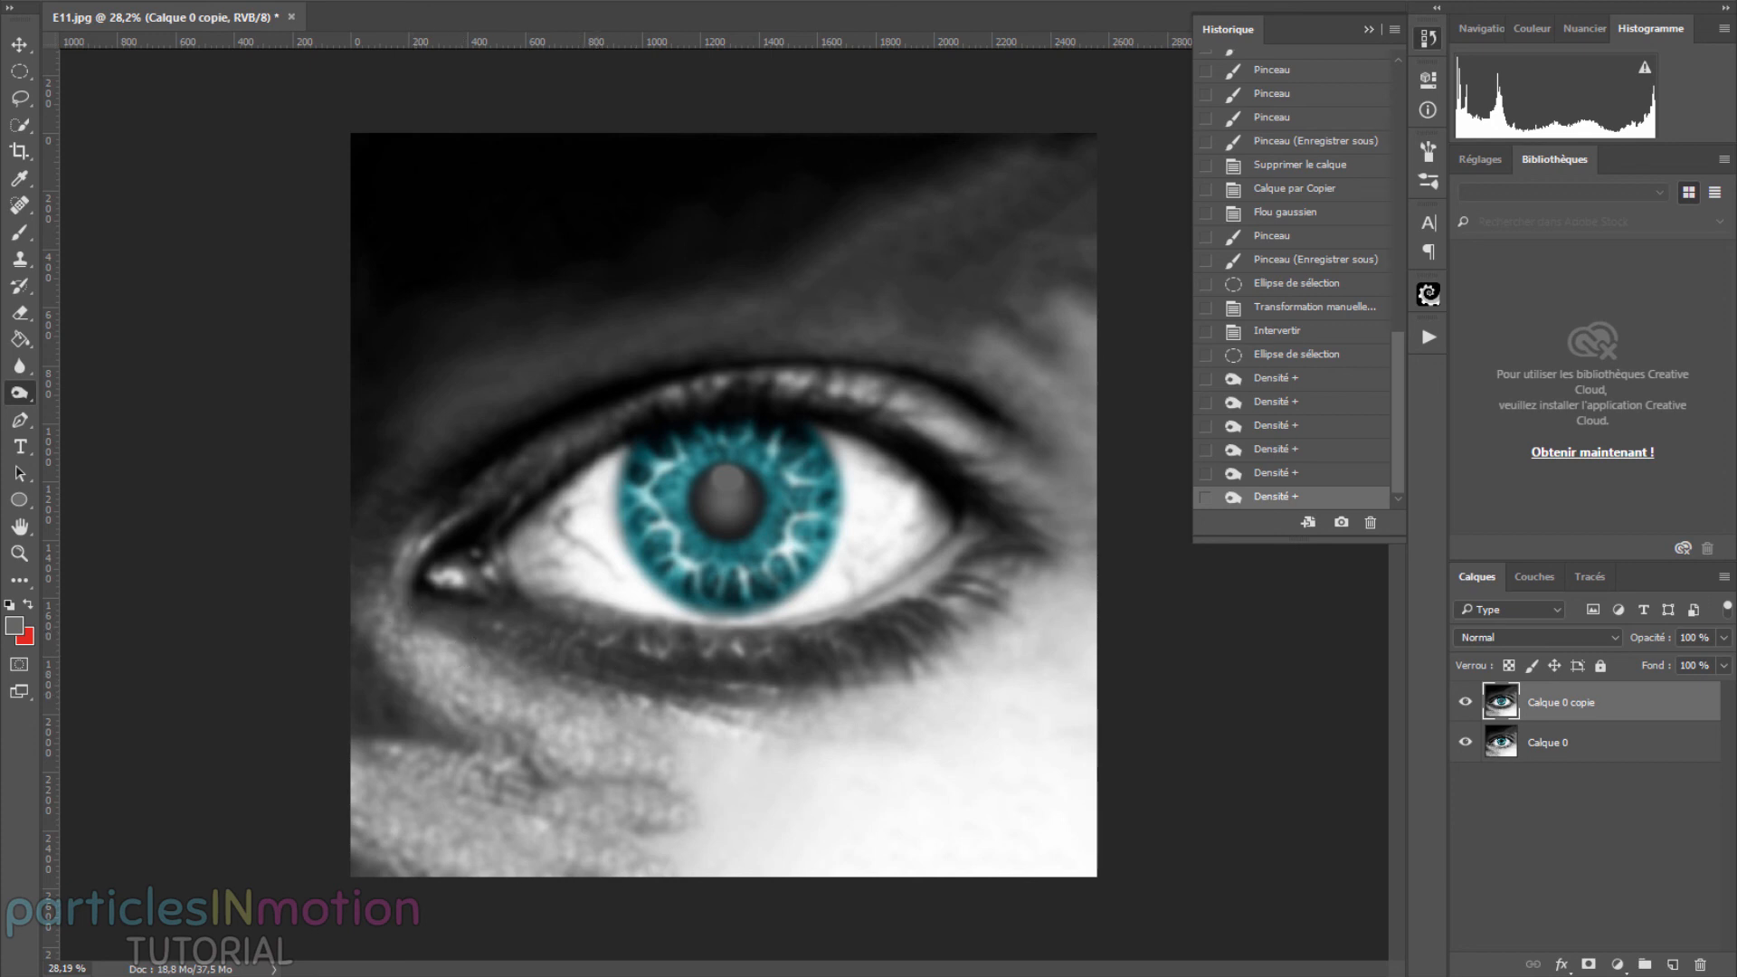
Step: Switch to Cinema 4D, close the picture viewer and inspect the Color and Displacement channels of the eye material Mat
mouse_move(710, 957)
left_click(831, 892)
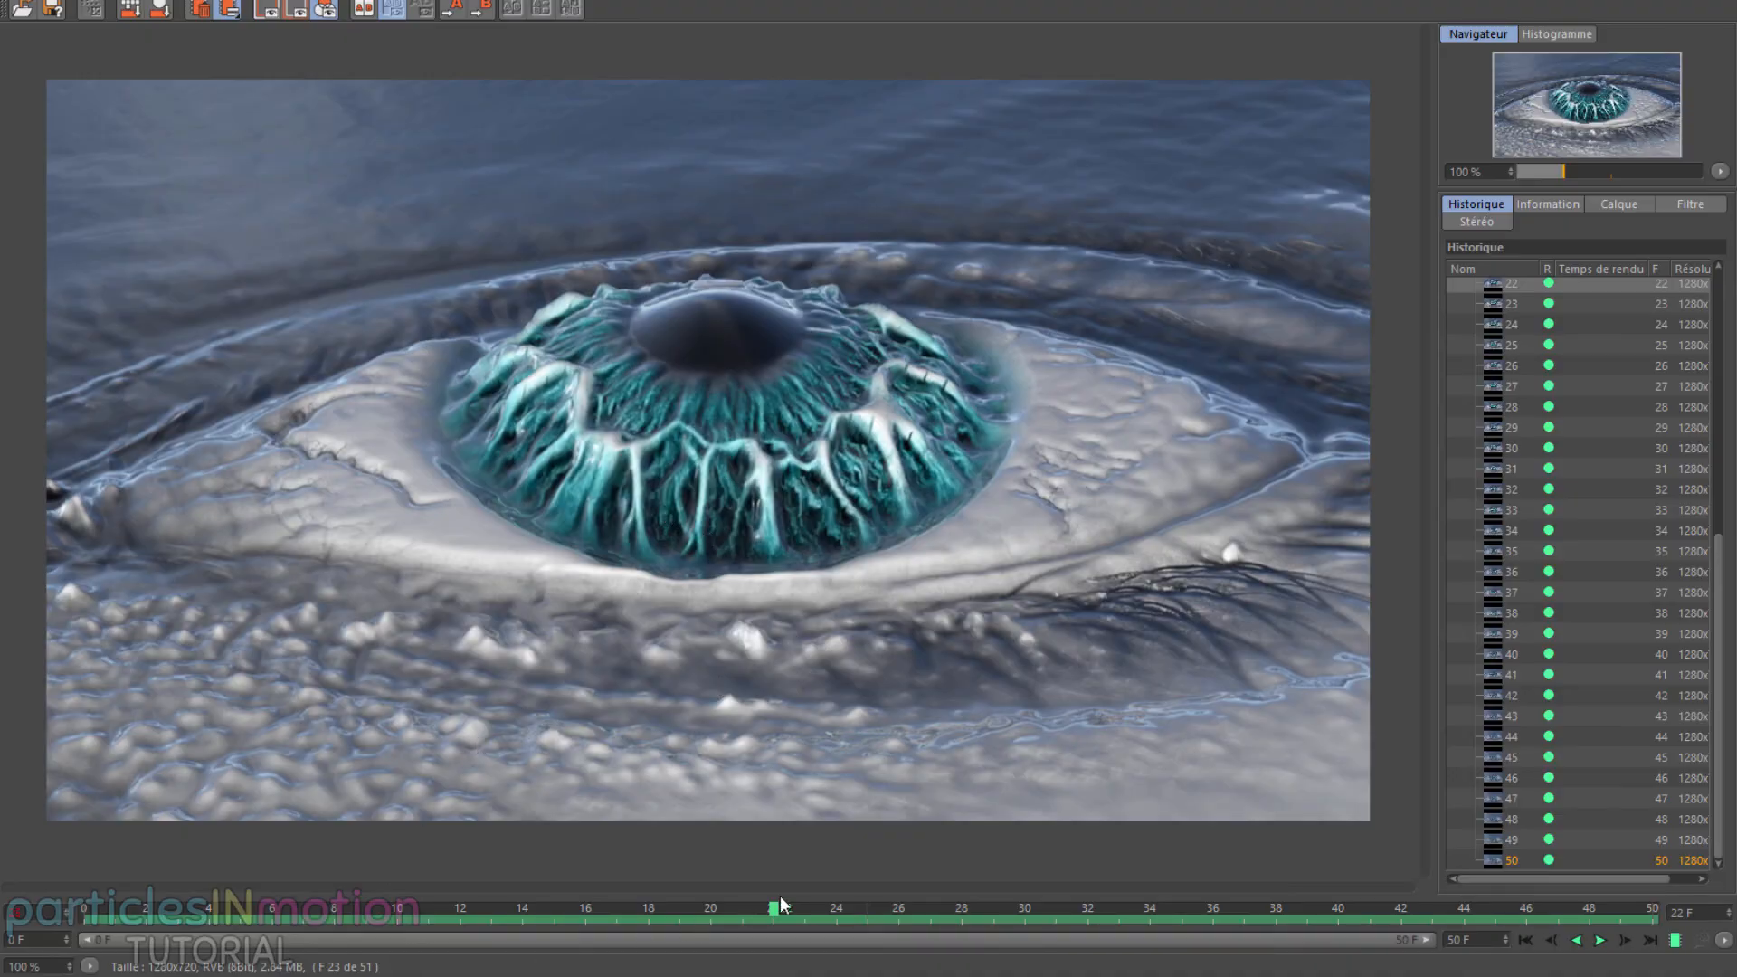
left_click(1649, 1)
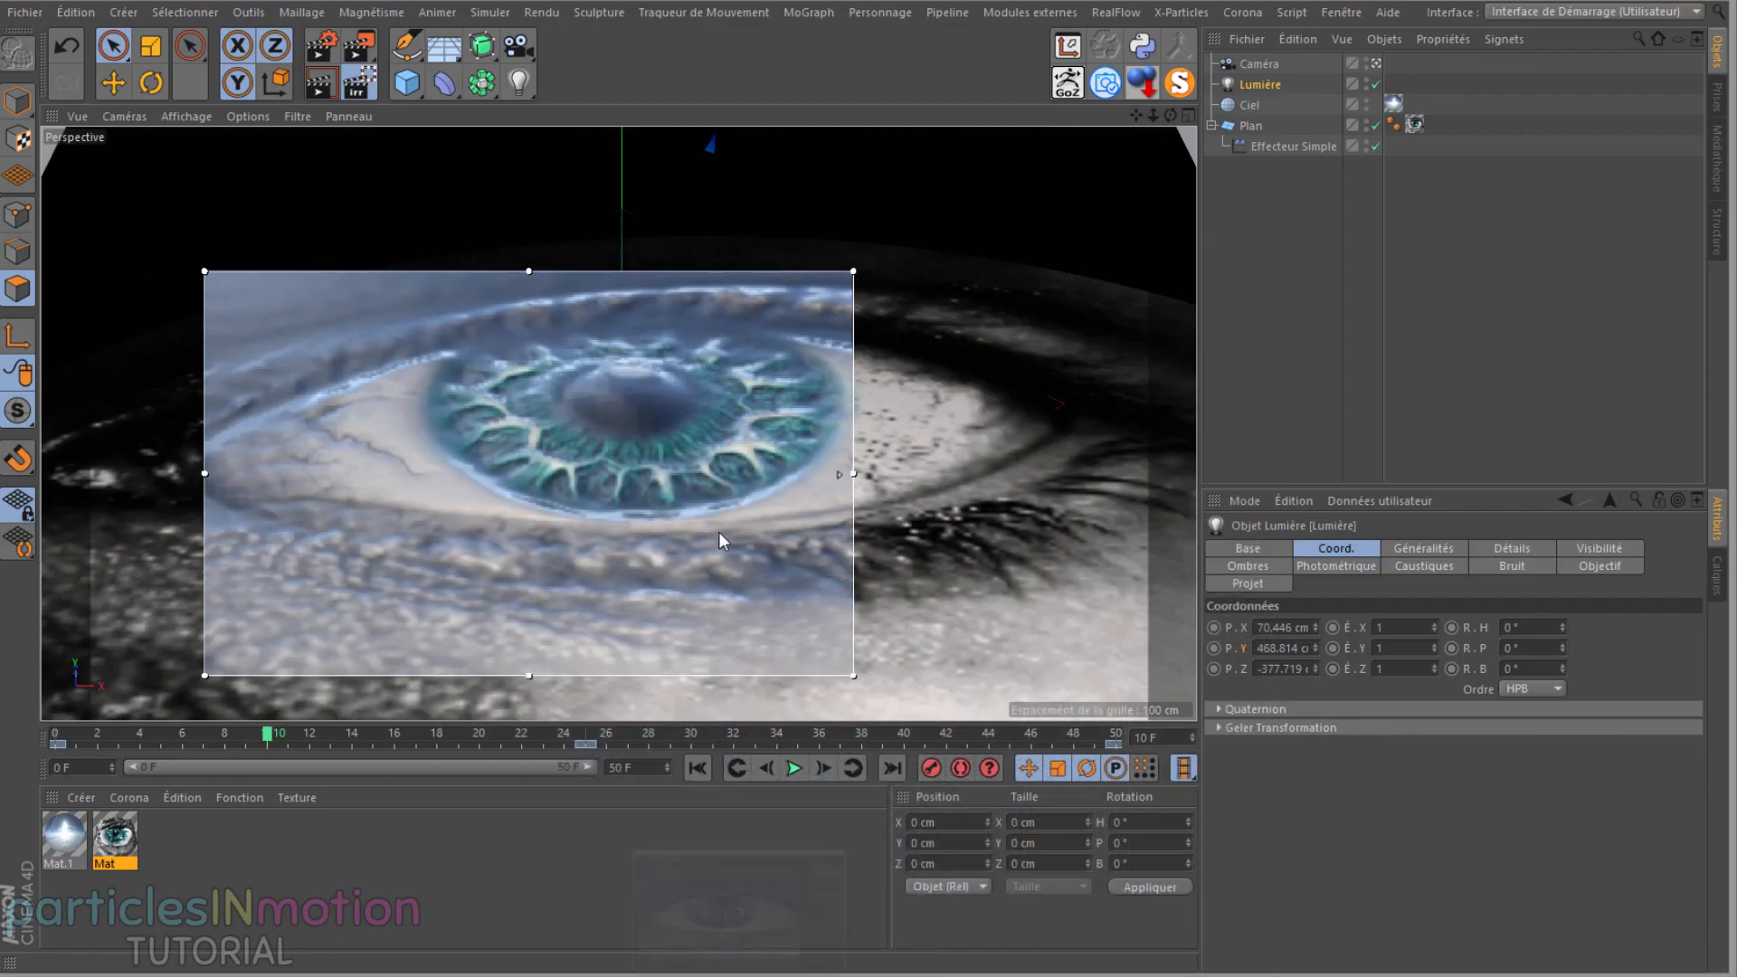
left_click(117, 842)
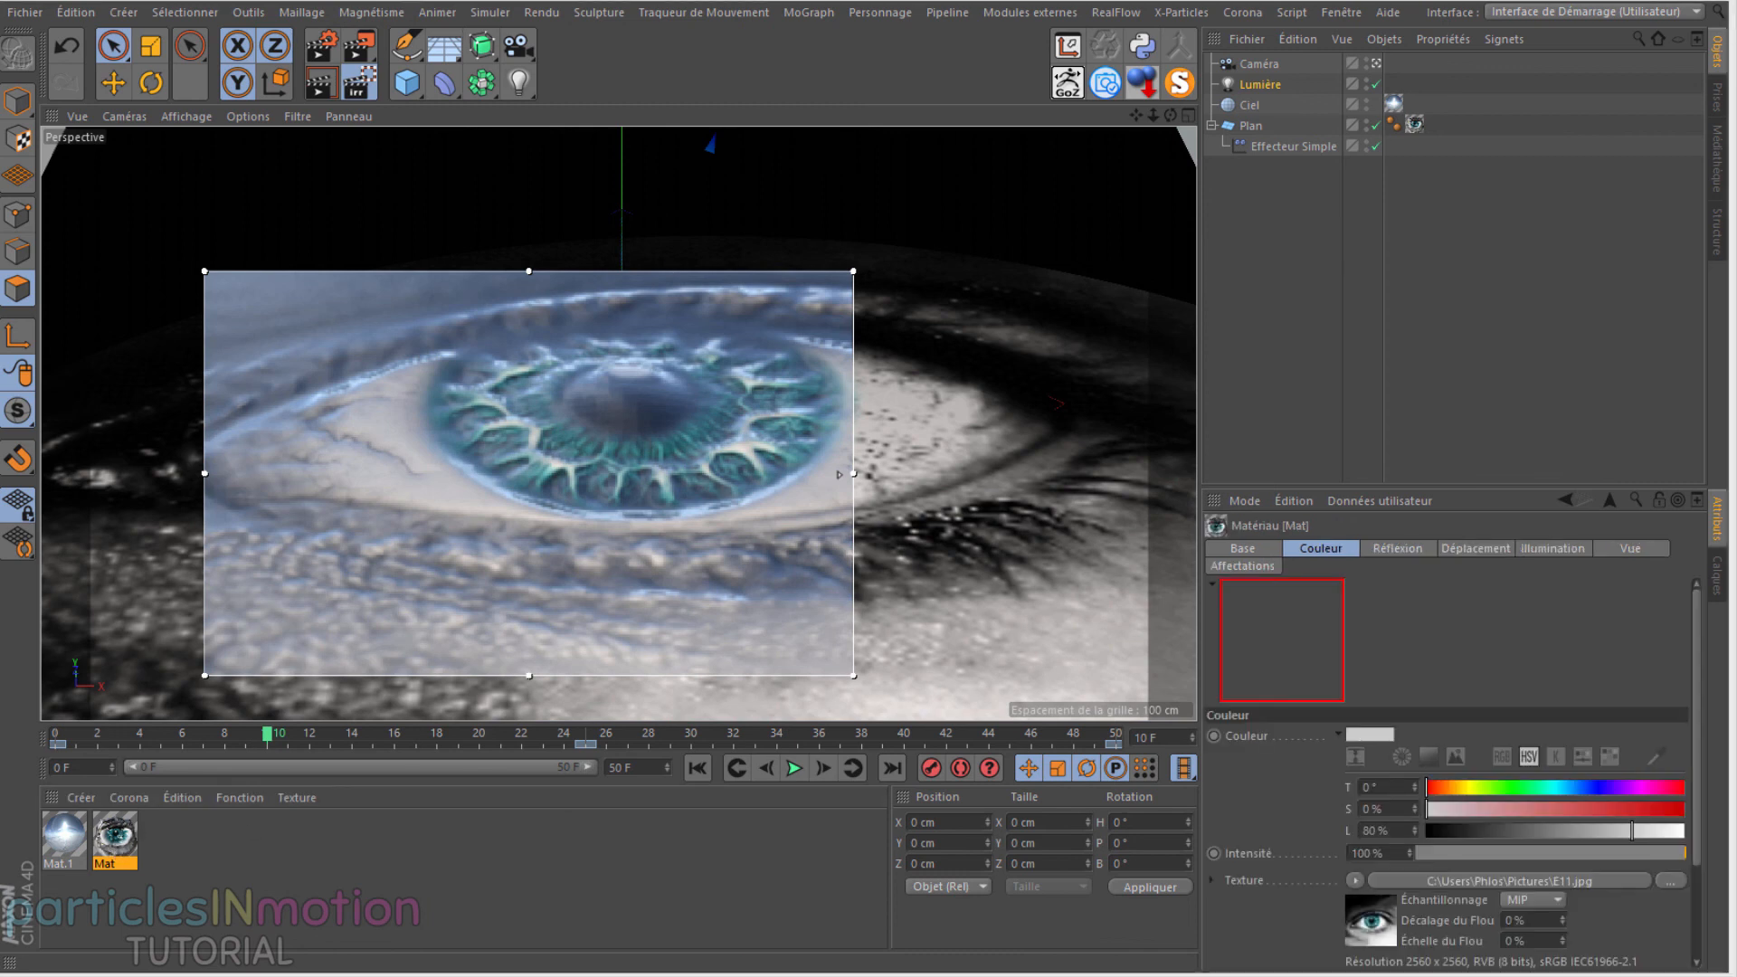
left_click_drag(666, 171, 1233, 203)
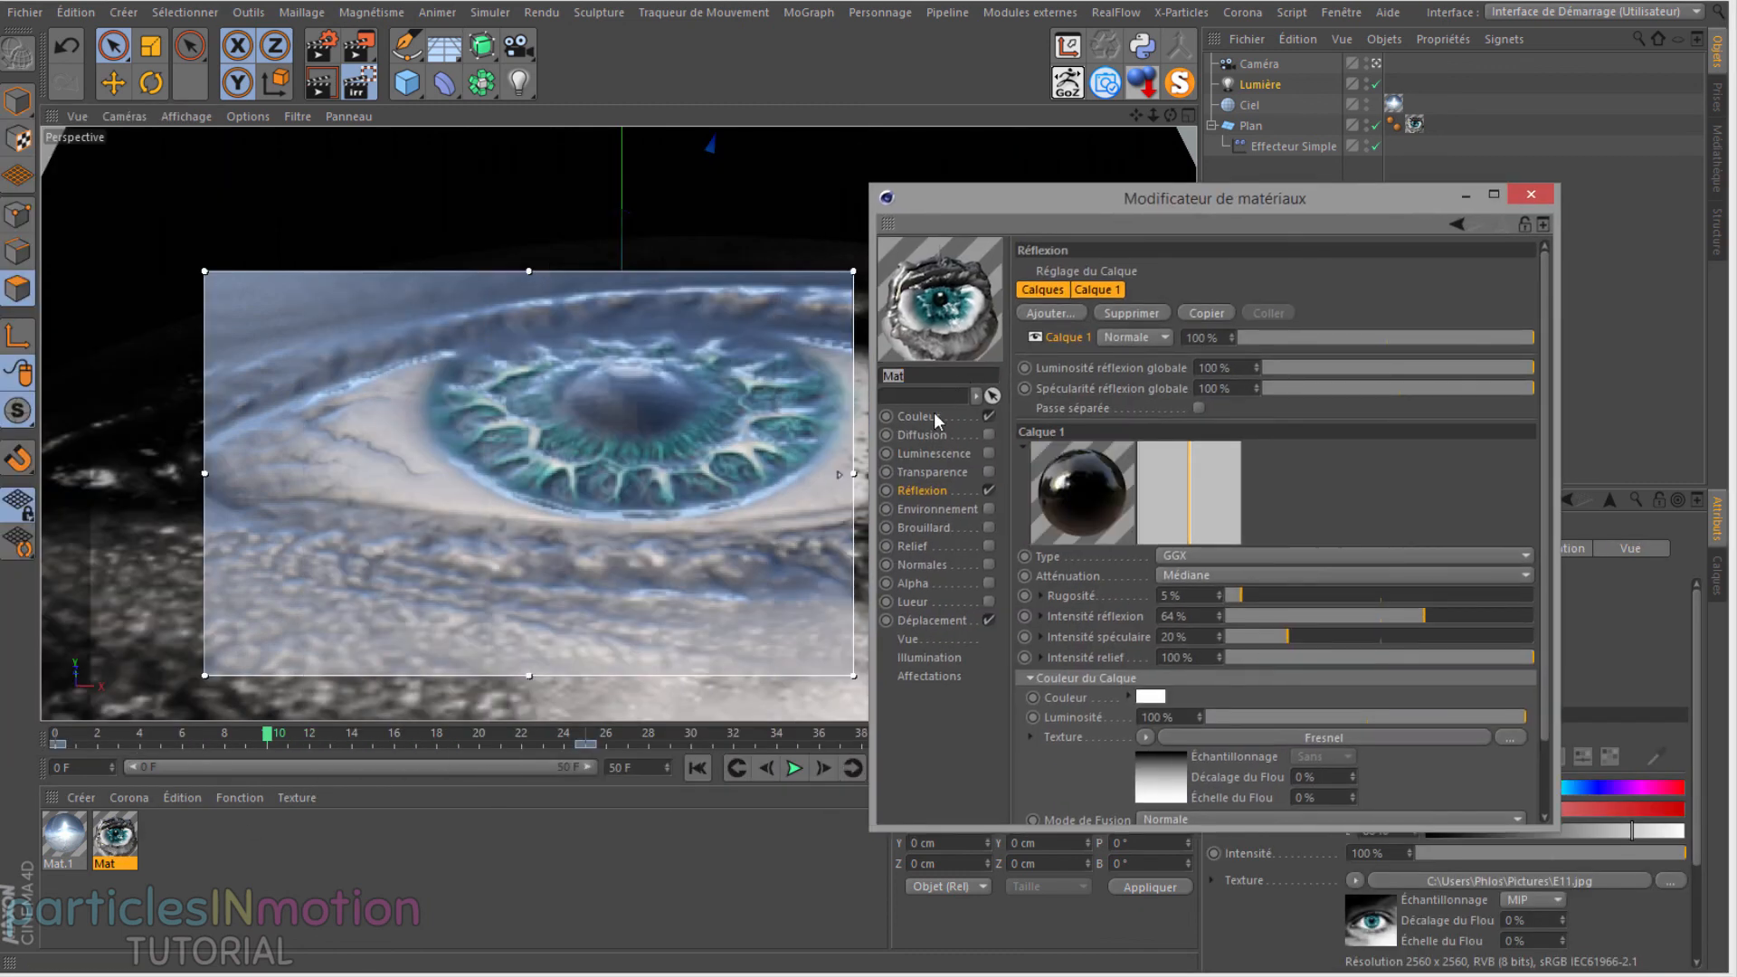
left_click(936, 417)
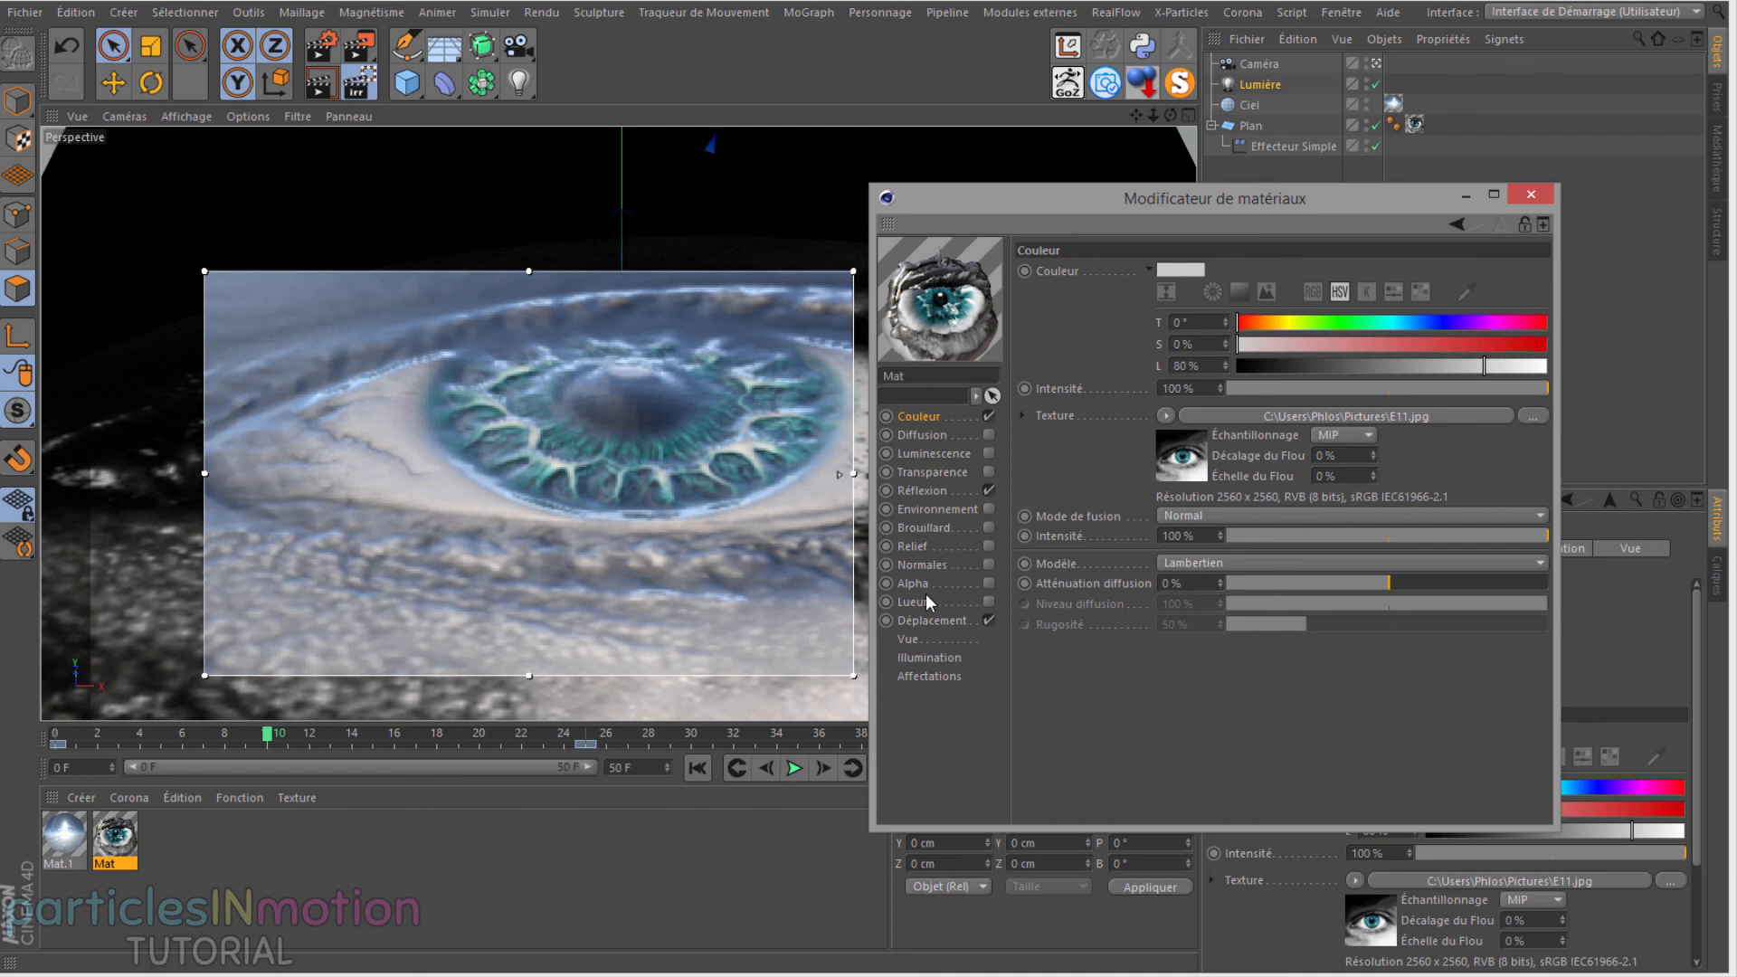
left_click(922, 621)
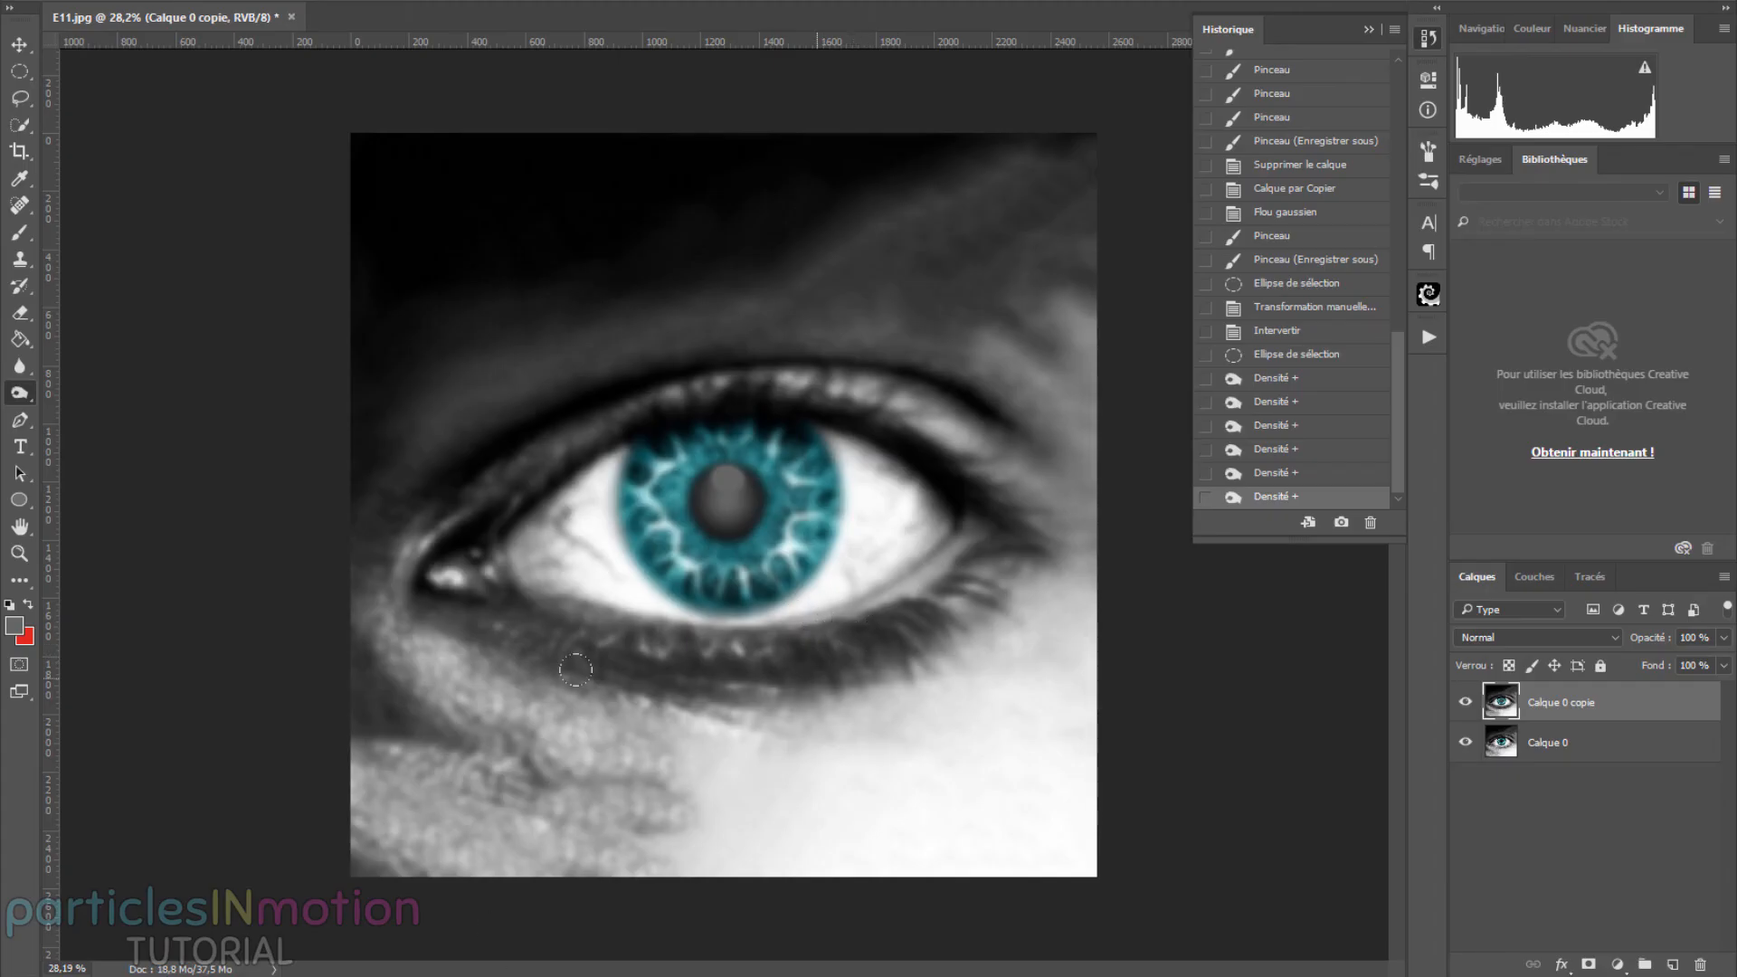
Step: Back in Photoshop, burn the skin below the inner corner of the eye with repeated strokes to darken it
left_click_drag(575, 670, 573, 671)
mouse_move(667, 686)
left_mouse_down()
mouse_move(506, 688)
mouse_move(446, 658)
left_mouse_up()
left_click_drag(548, 715, 391, 648)
left_click_drag(485, 713, 402, 658)
left_click_drag(396, 652, 380, 622)
left_click_drag(524, 725, 394, 628)
left_click_drag(584, 744, 450, 648)
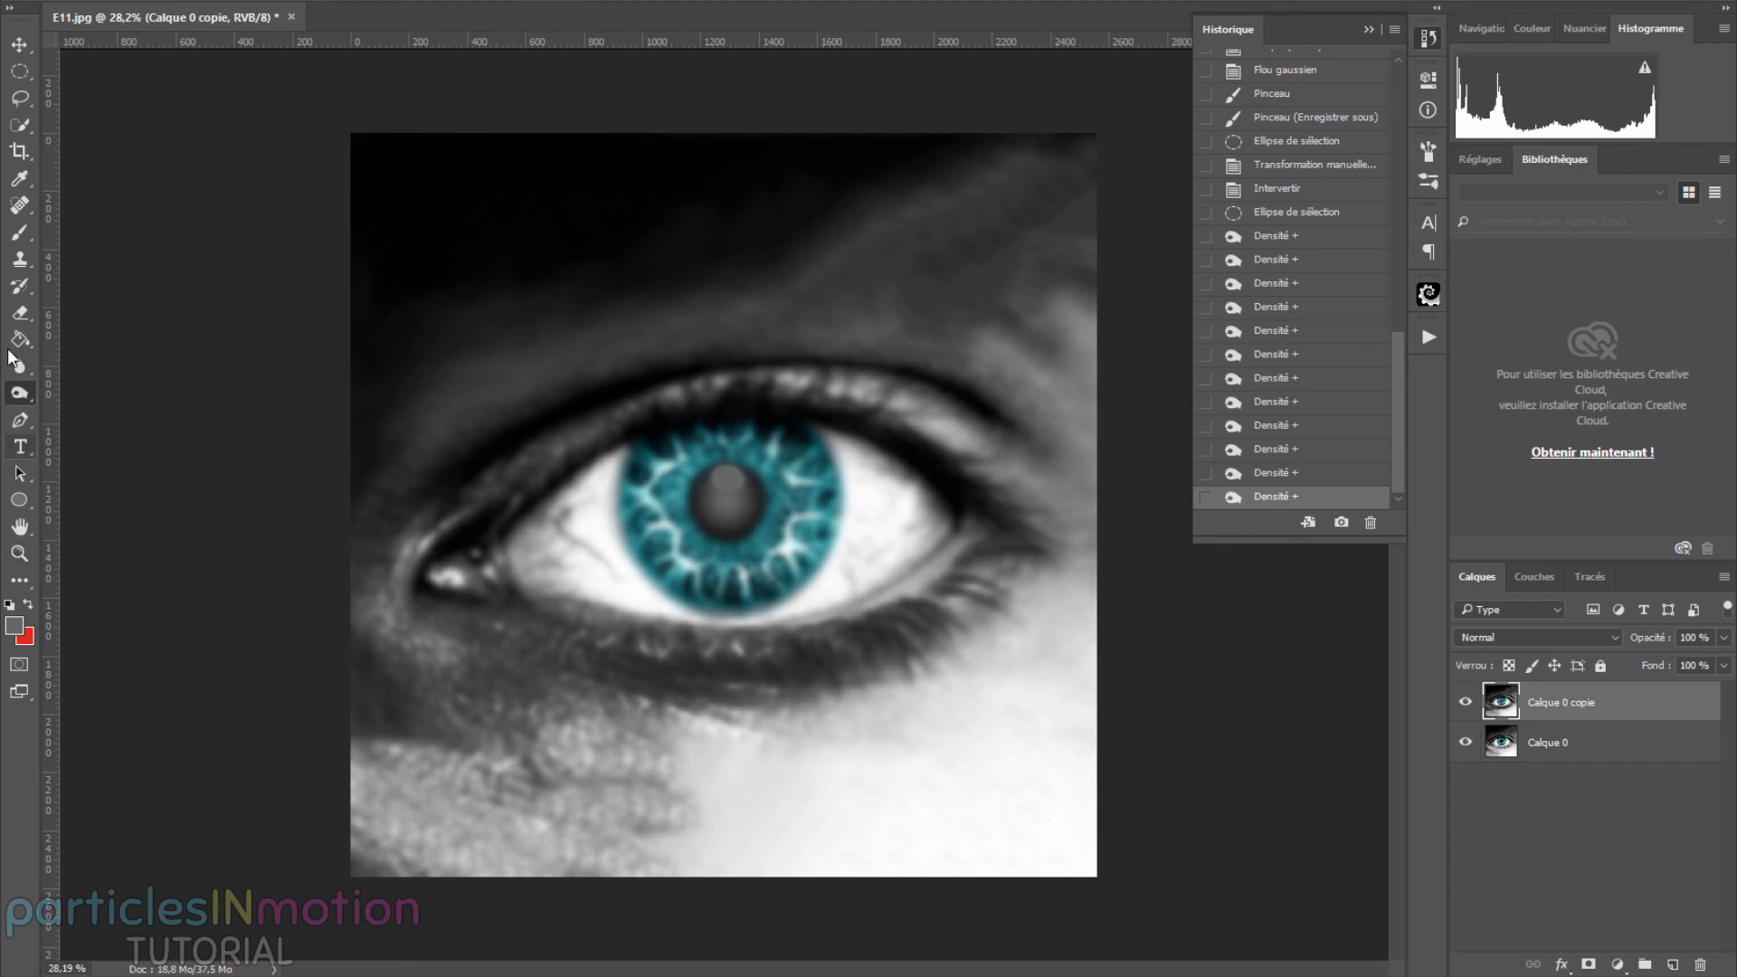
Step: Enlarge the Brush tool, try a grey stroke over the skin under the lower eyelid, and undo it
left_click(21, 235)
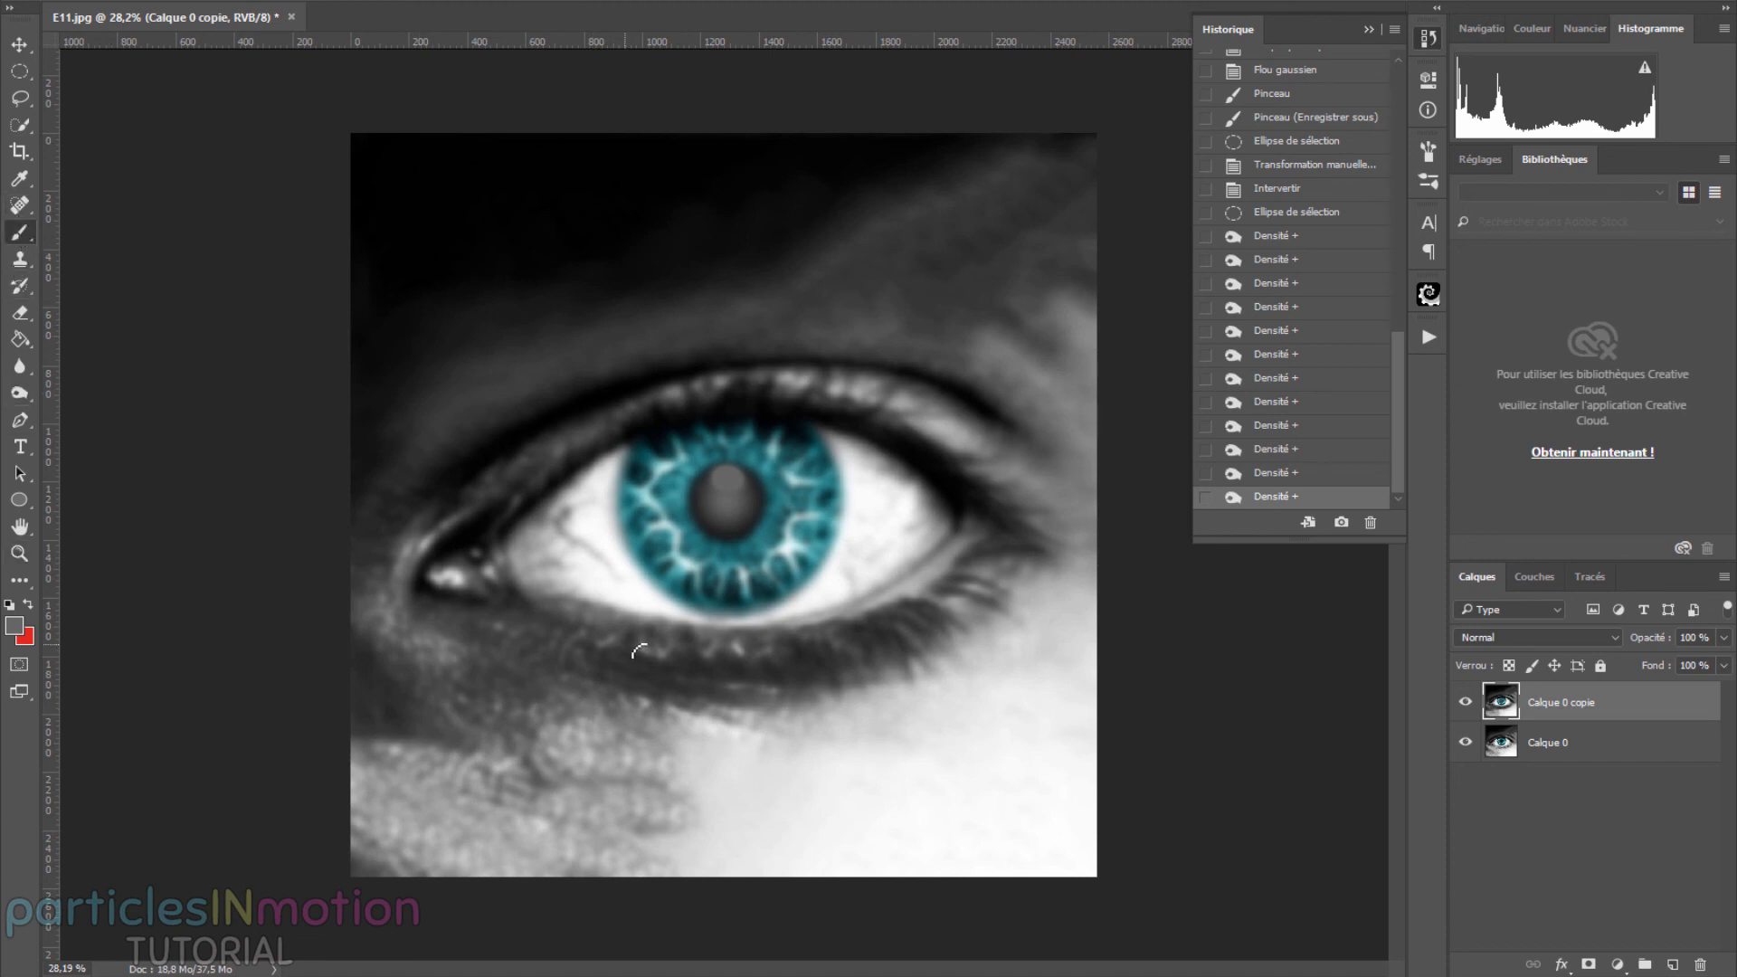
right_click(639, 649)
left_click_drag(812, 700, 856, 700)
left_click_drag(638, 651, 594, 650)
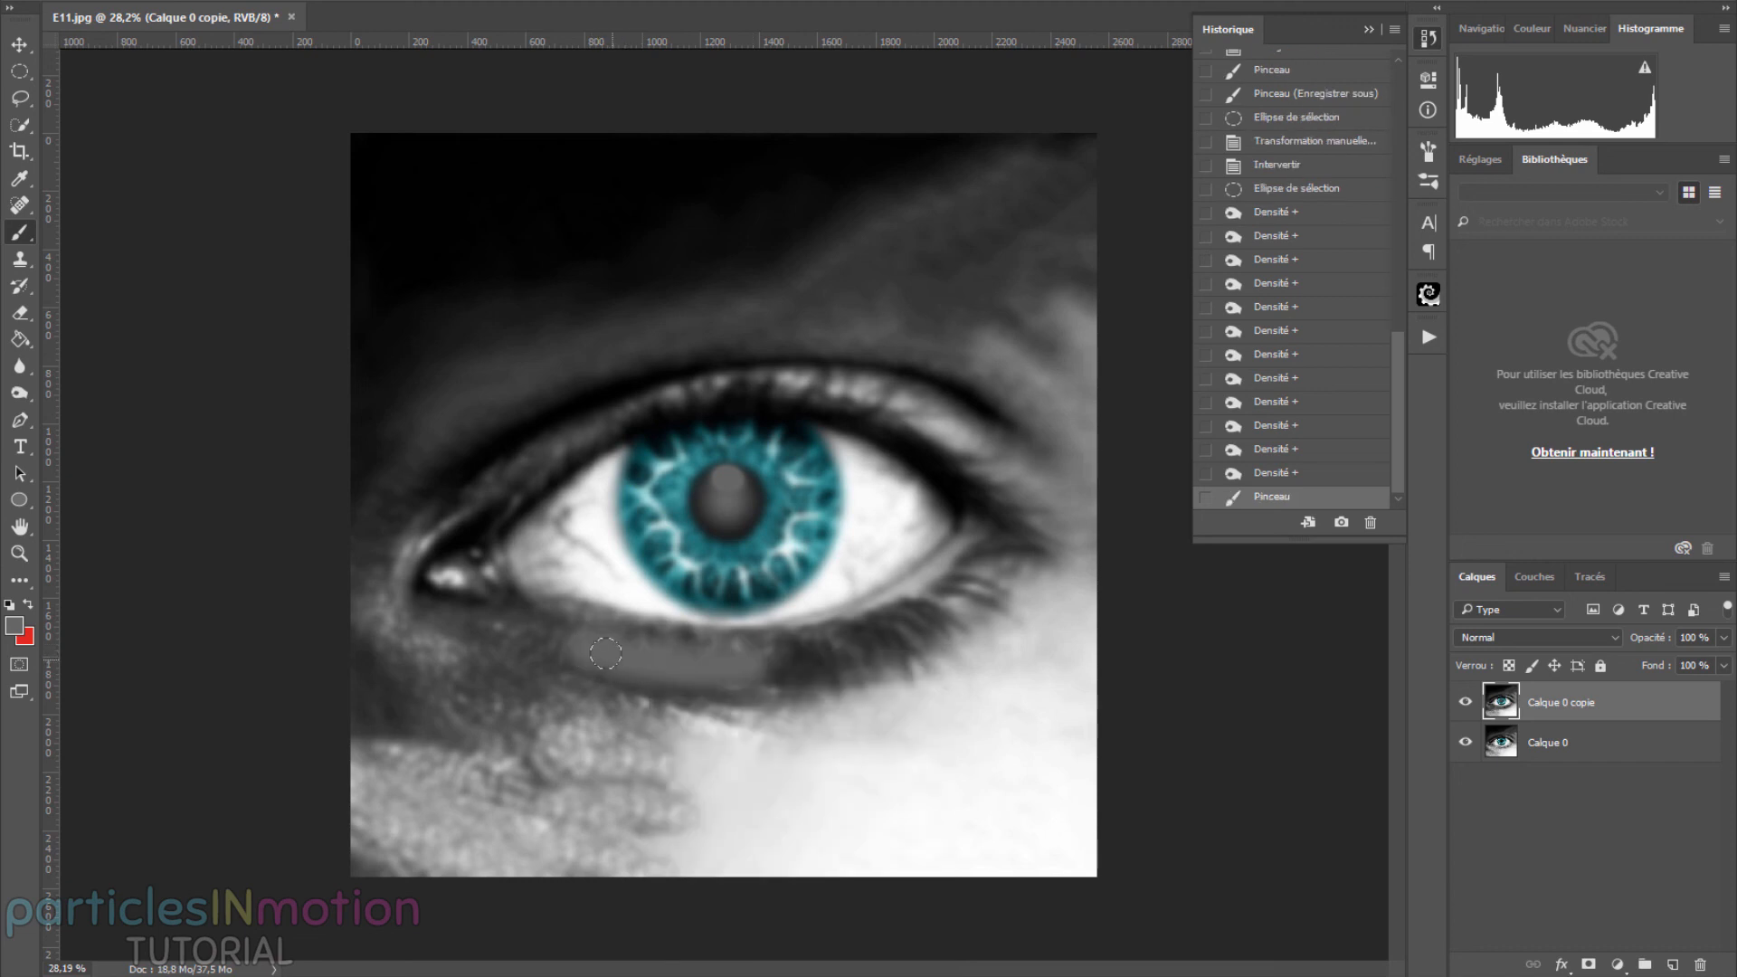
key("ctrl+z")
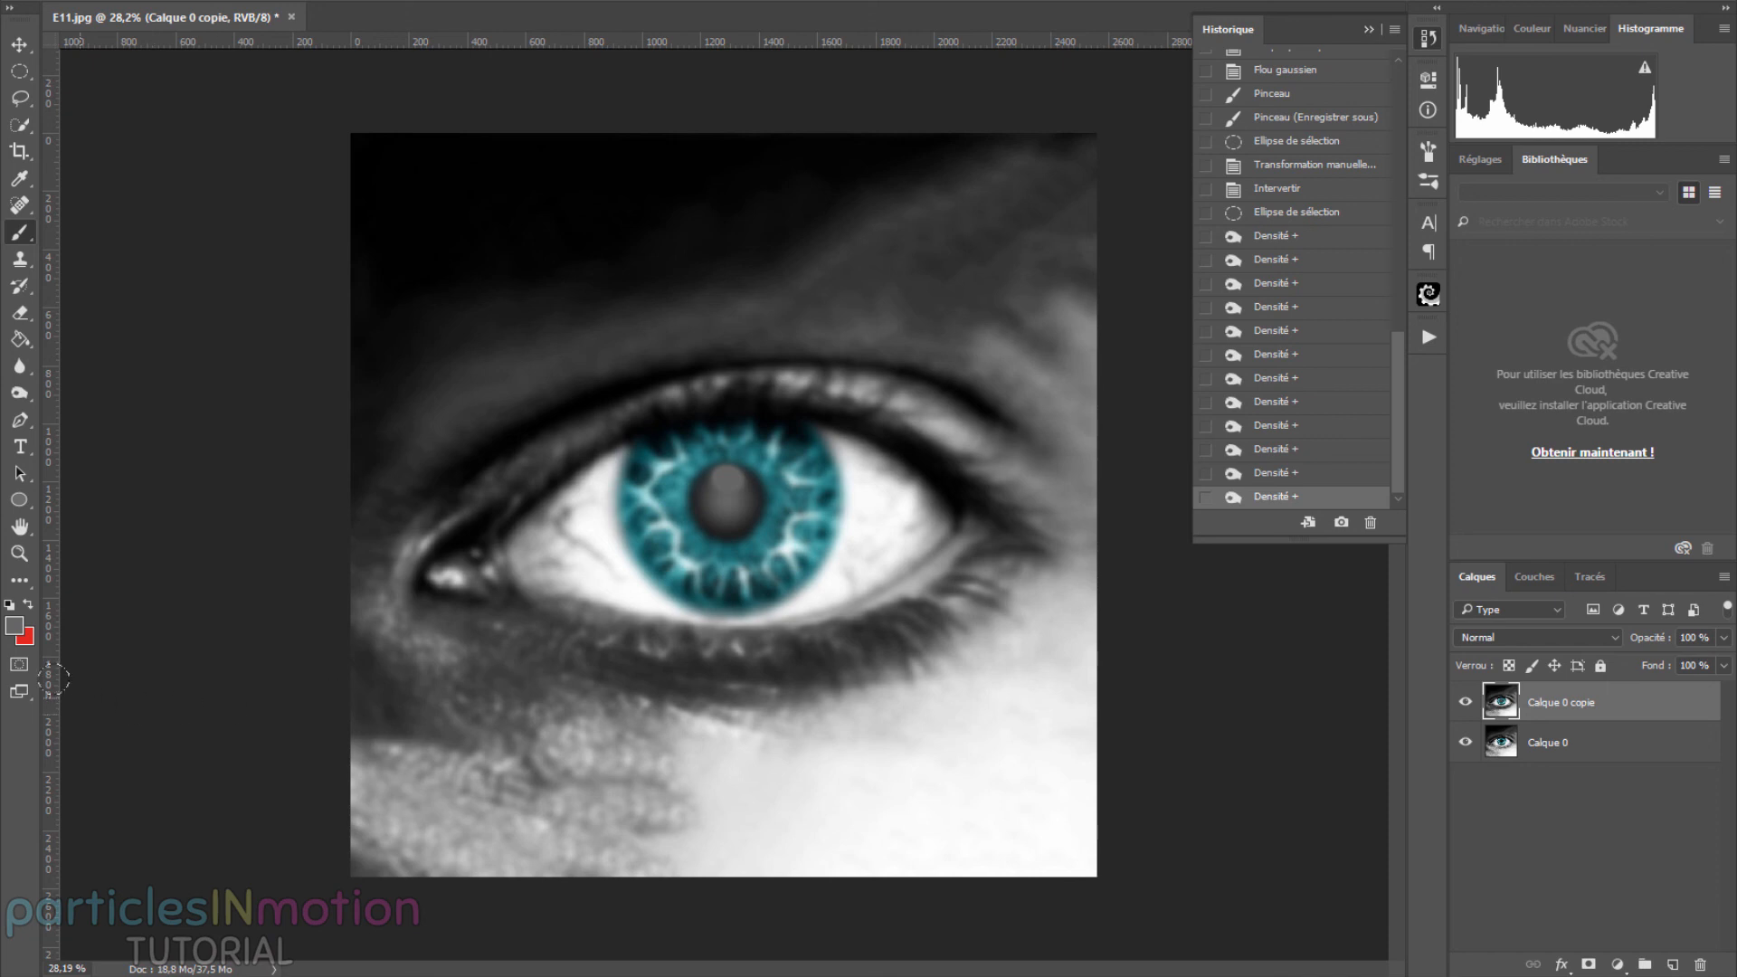
Step: Sample dark grey #323232 from the skin under the eye as foreground color and paint over the lower lid and lashes
left_click(14, 625)
left_click(695, 651)
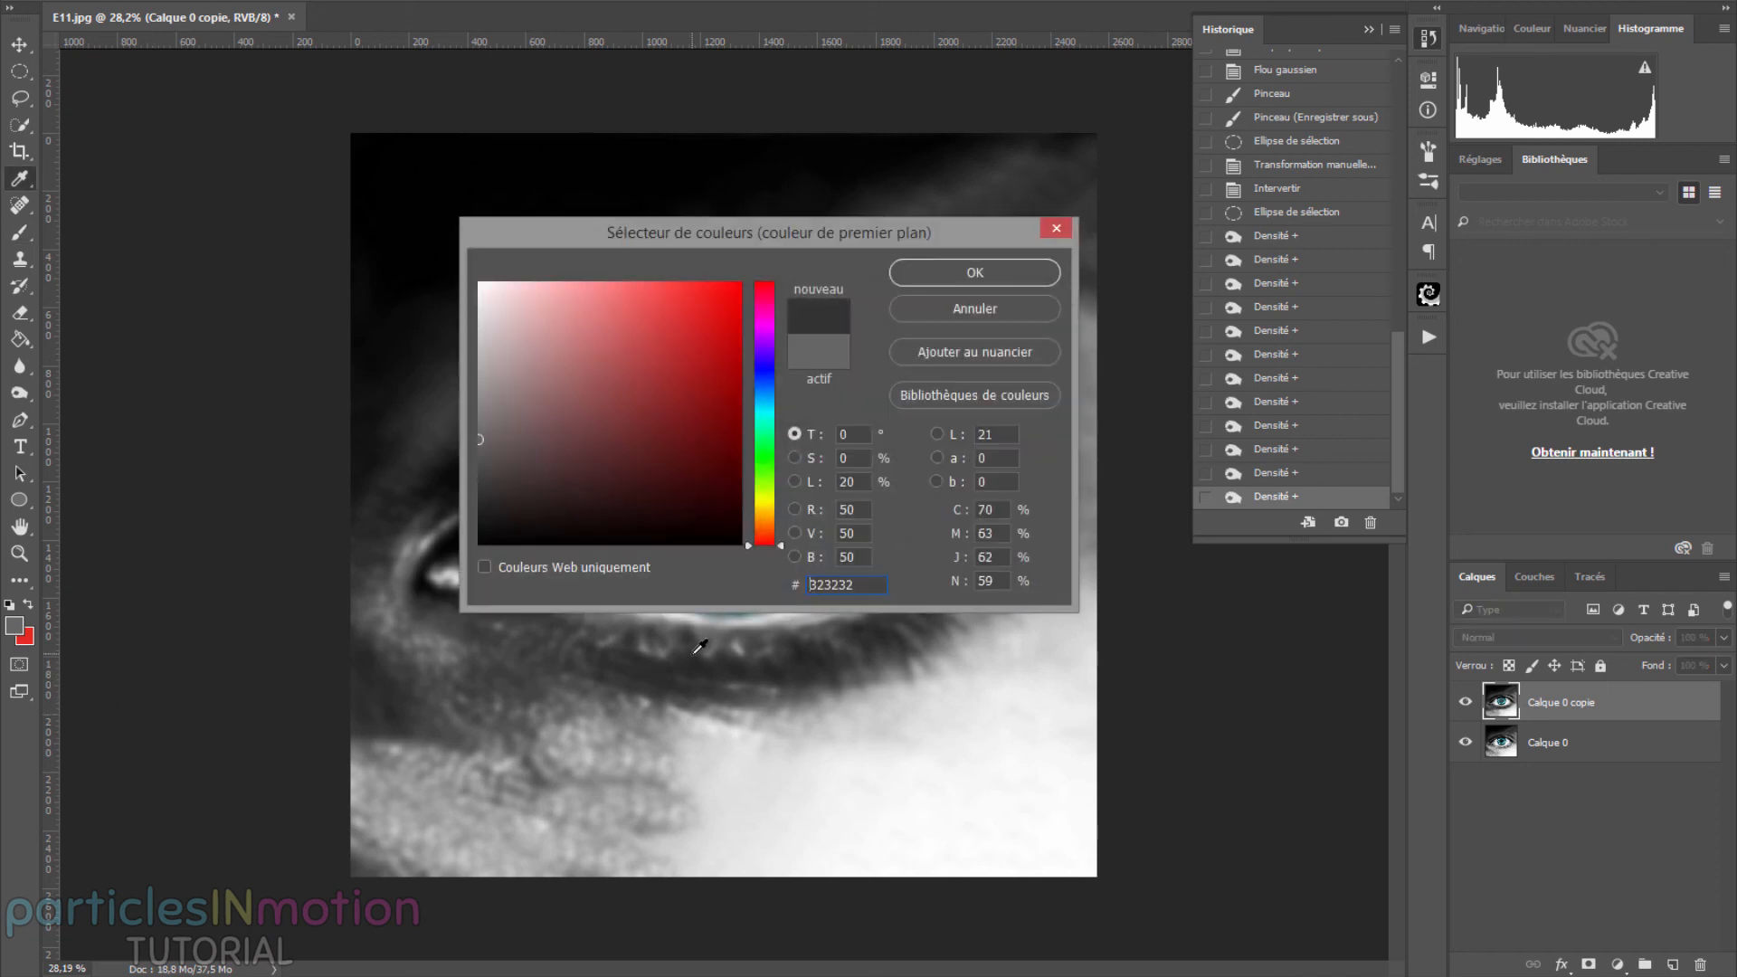
left_click(953, 272)
left_click_drag(552, 616, 891, 633)
mouse_move(756, 634)
left_mouse_down()
mouse_move(991, 552)
mouse_move(914, 593)
left_mouse_up()
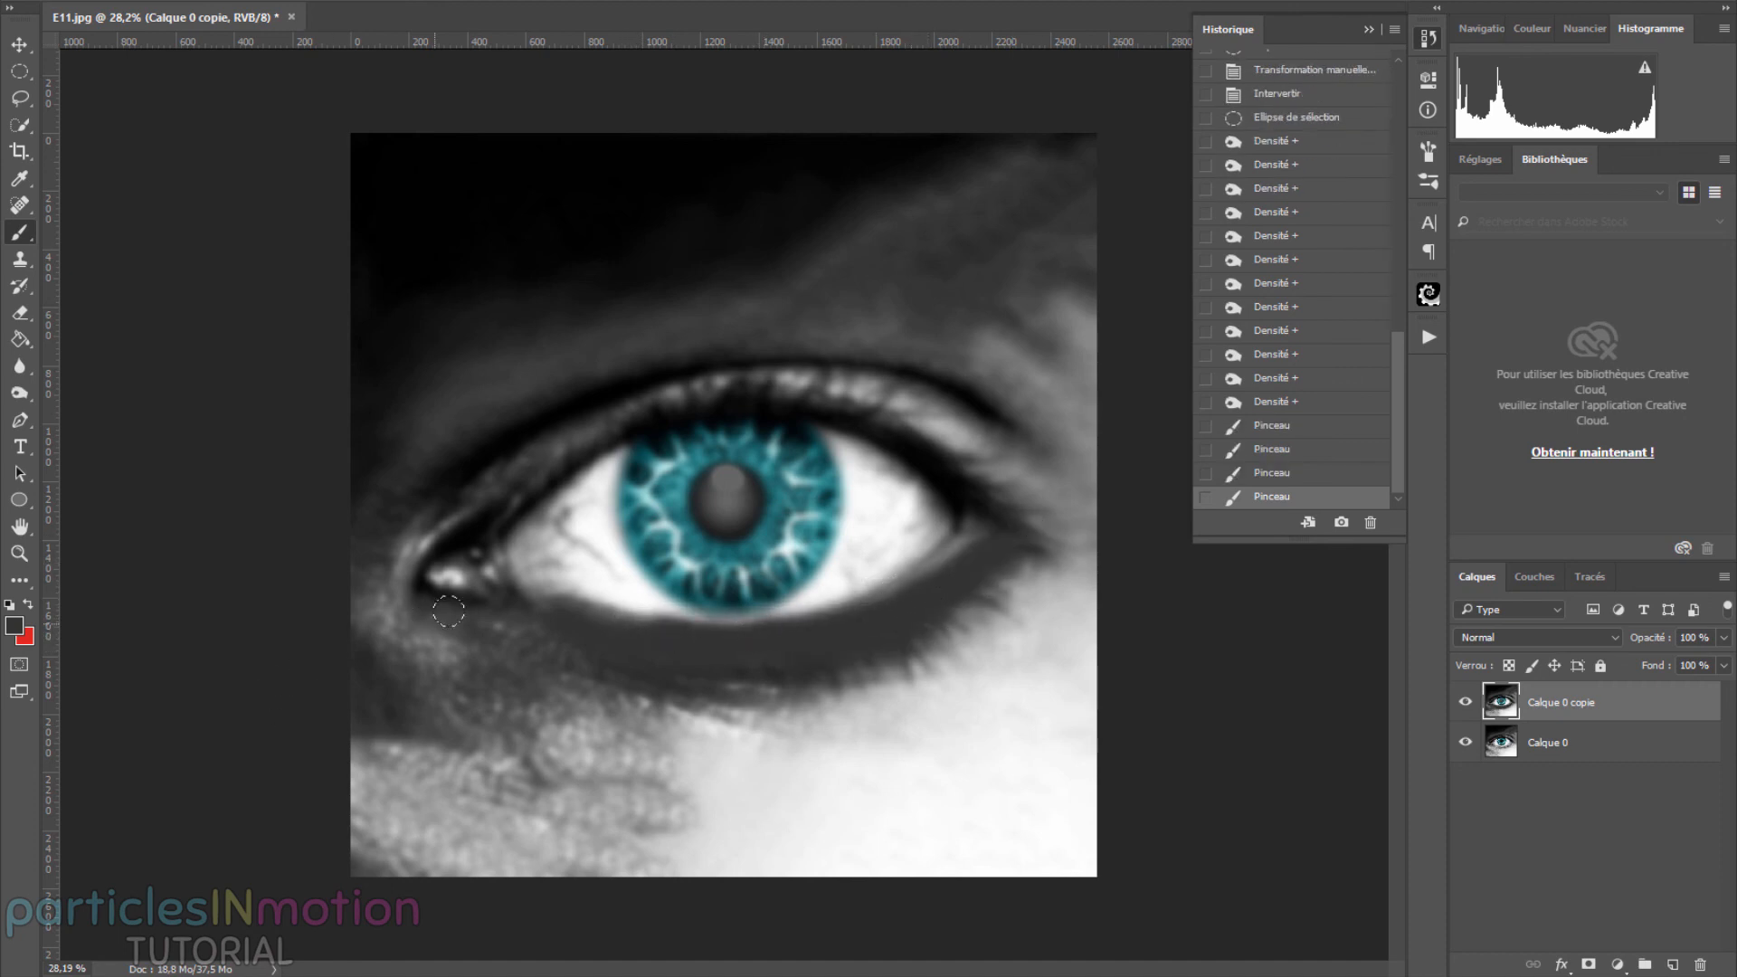
Step: Save the retouched eye map as a JPEG, overwriting E11_blur.jpg and accepting the export options
left_click(79, 3)
left_click(130, 183)
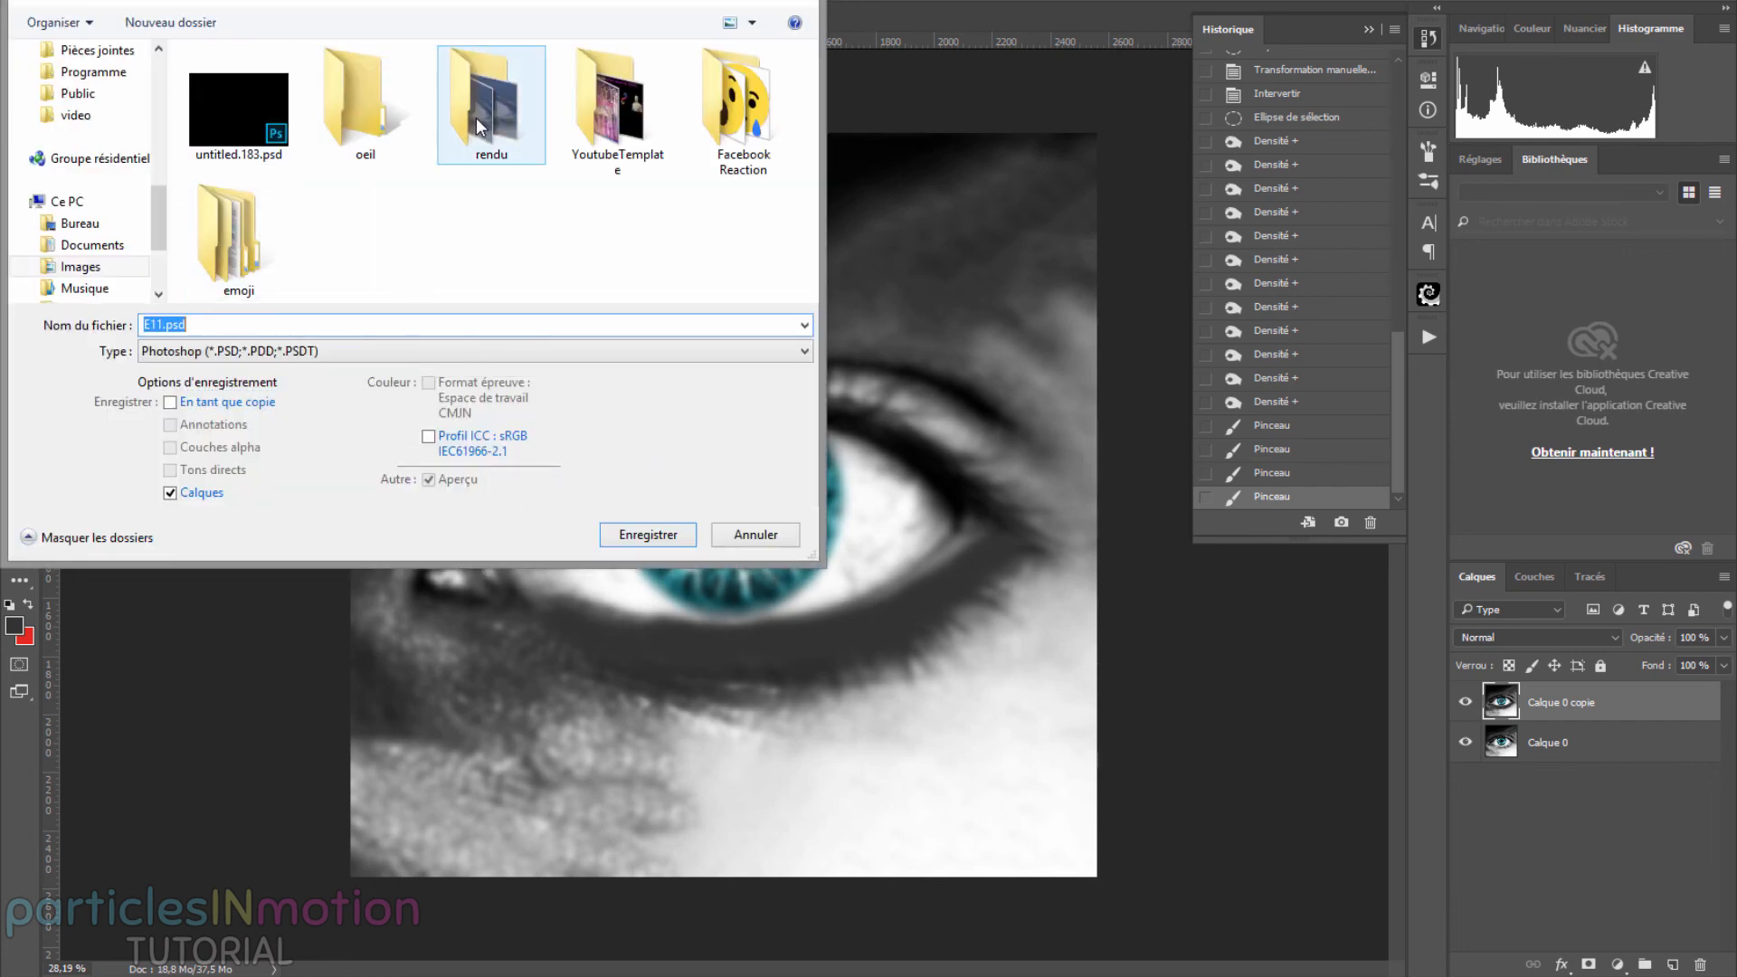
left_click(252, 353)
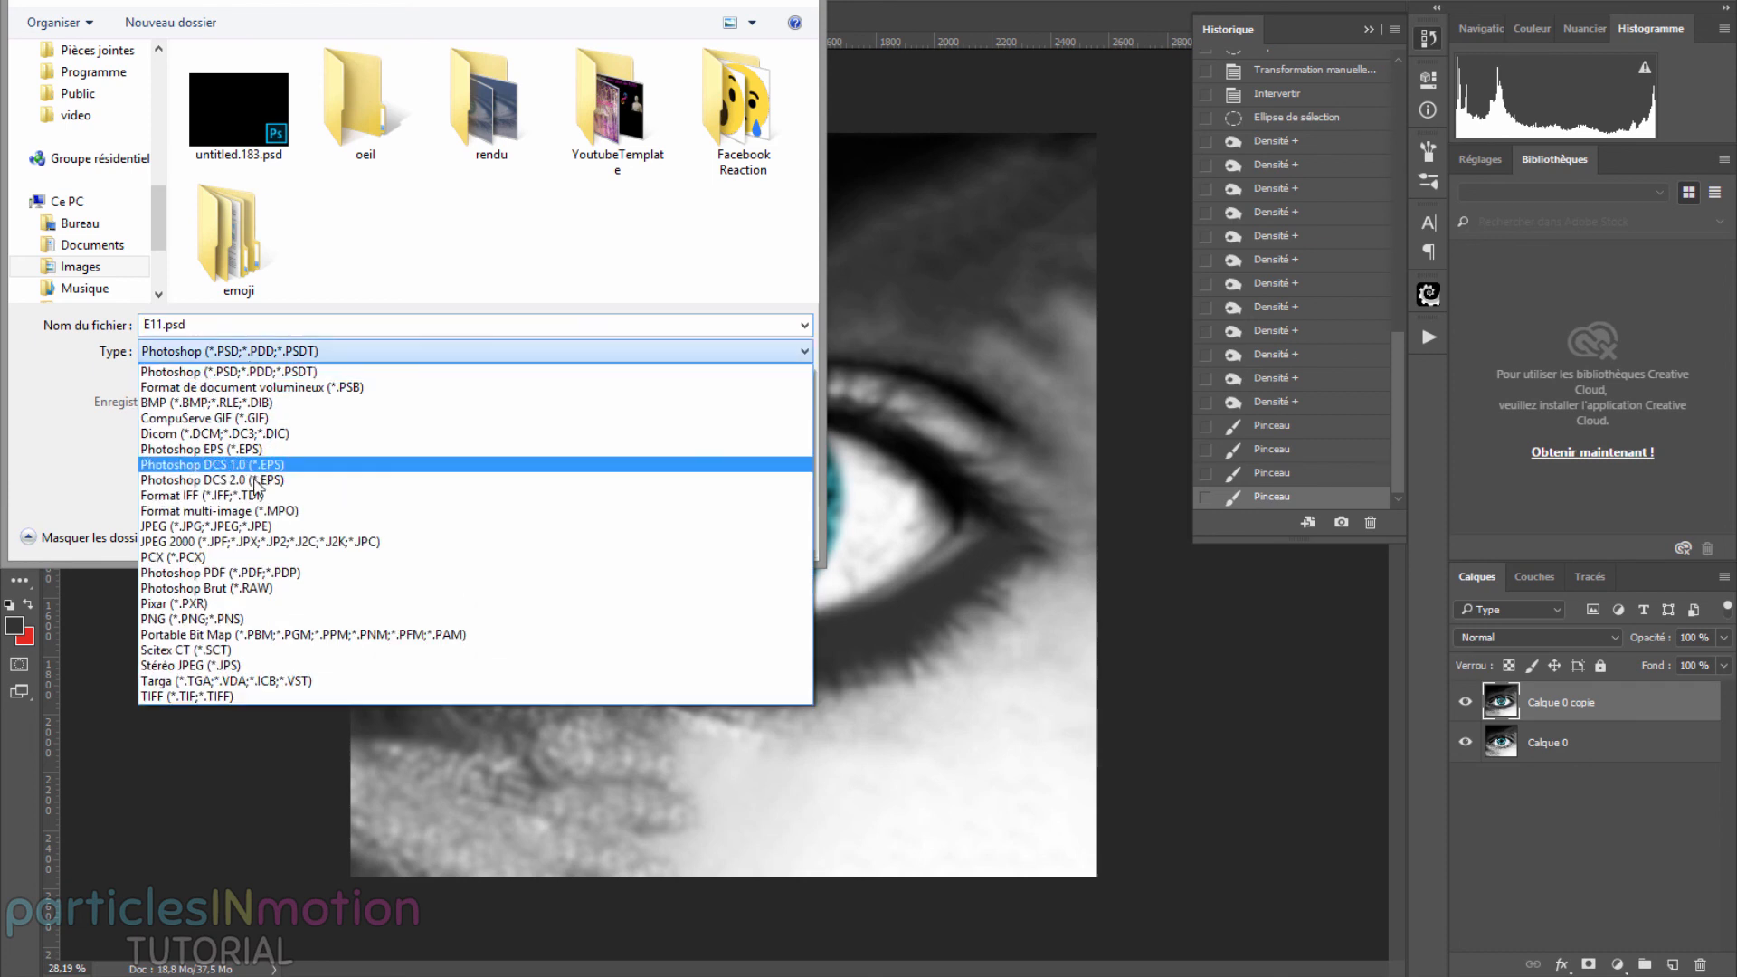
left_click(240, 527)
left_click(241, 113)
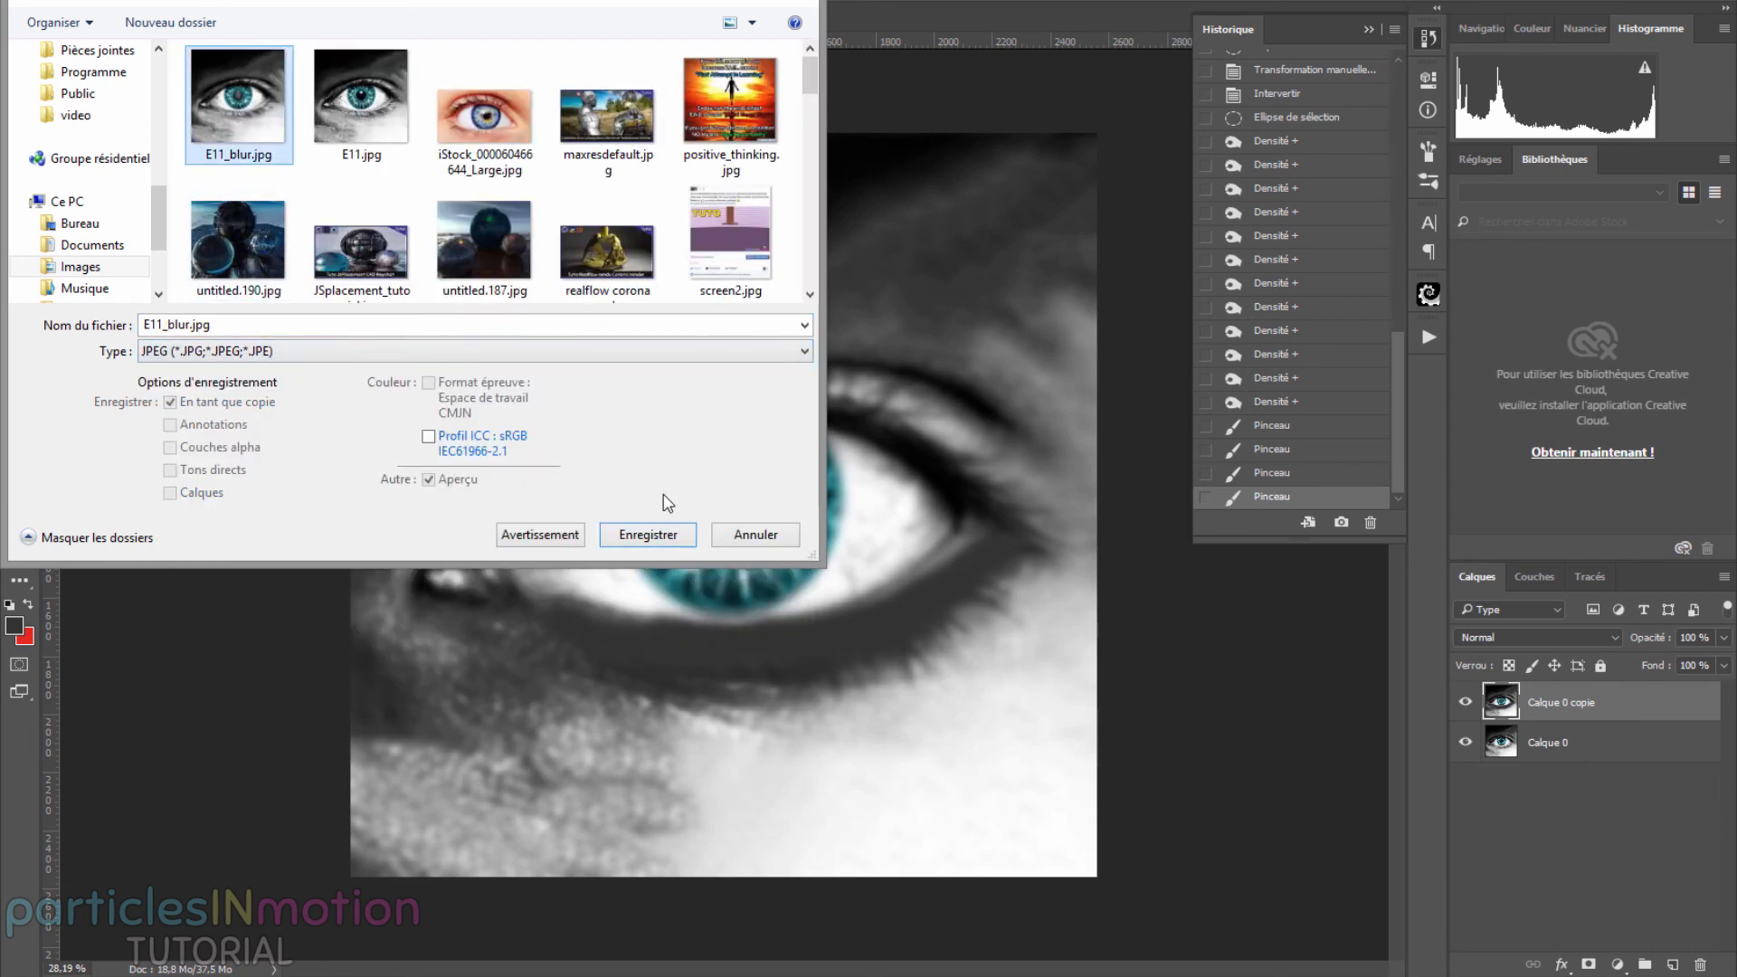
left_click(647, 534)
left_click(905, 470)
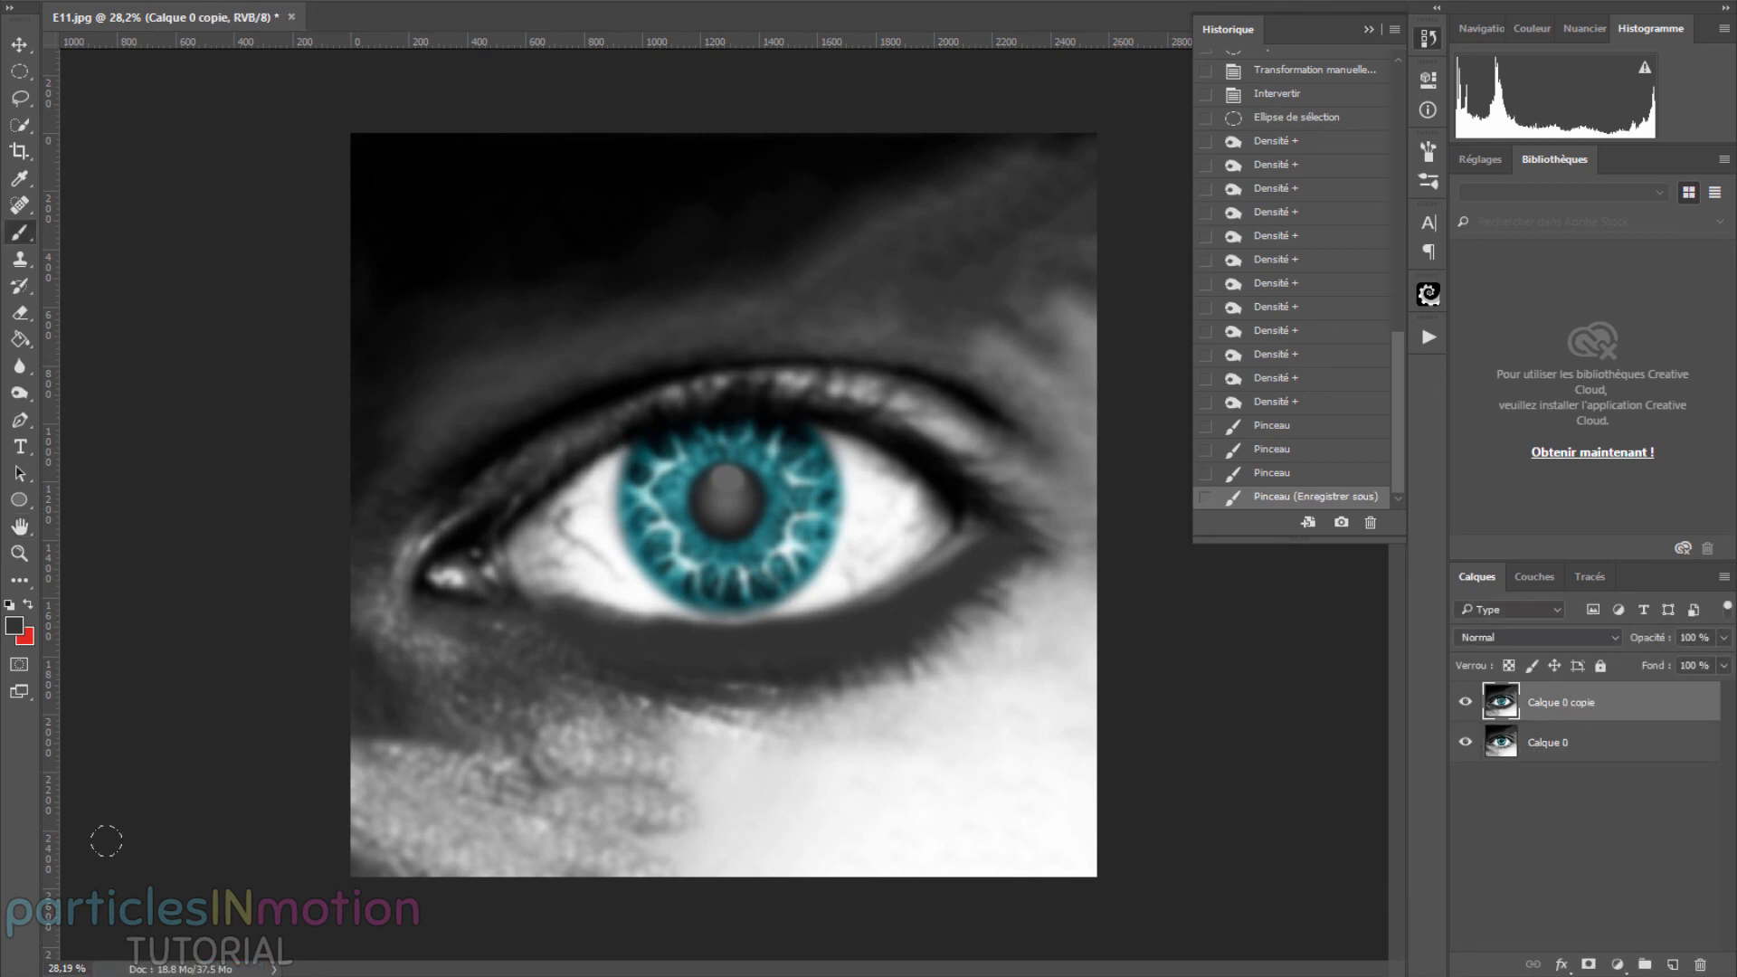
Step: Switch to Cinema 4D, reload E11_blur.jpg in Mat's Displacement channel and widen the interactive render region over the eye
mouse_move(725, 973)
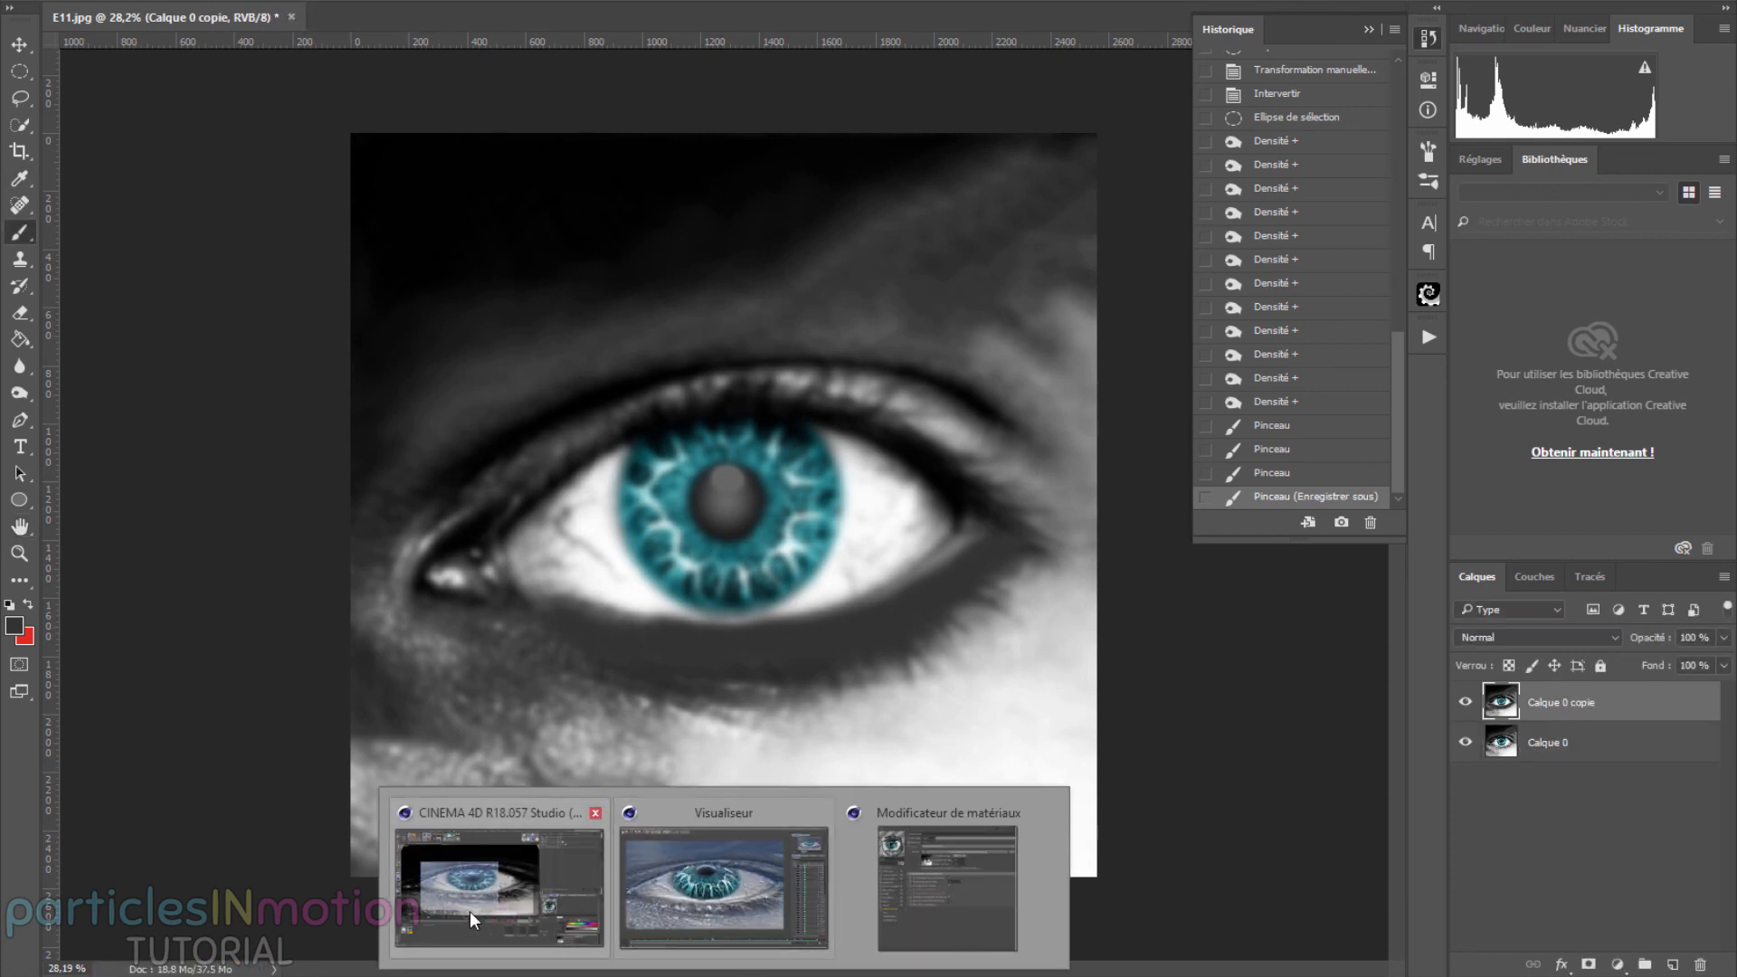
left_click(948, 878)
left_click(1112, 380)
left_click(1250, 266)
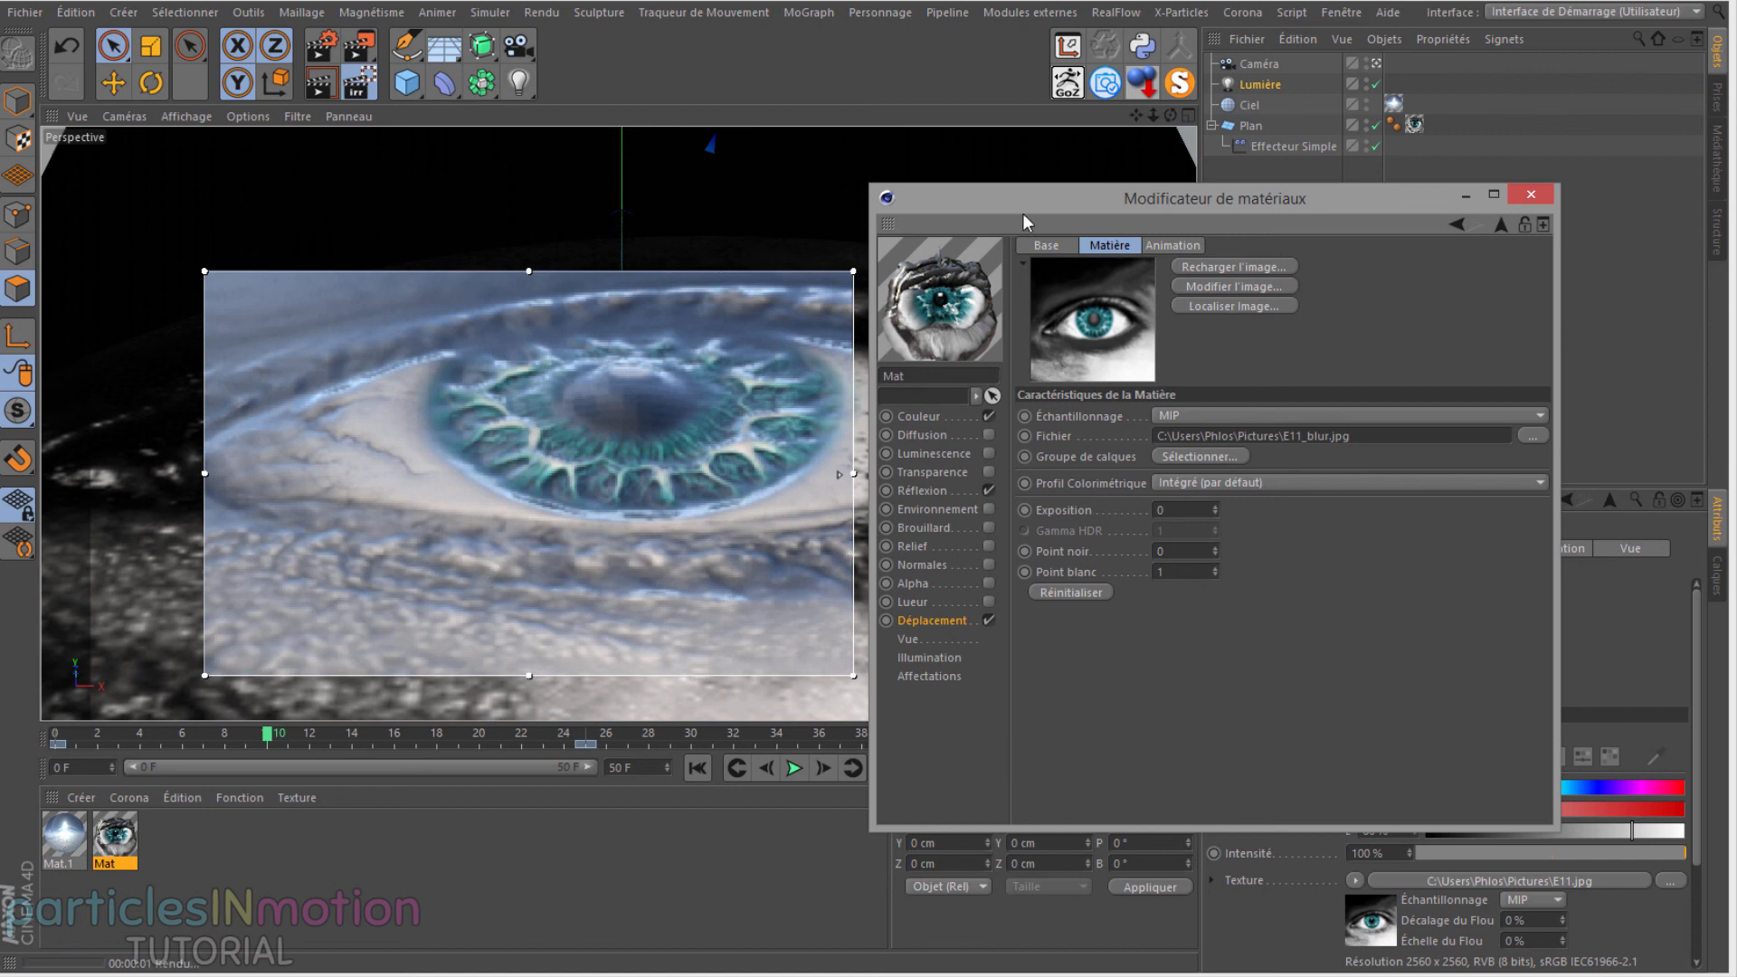
left_click_drag(1020, 206, 1160, 185)
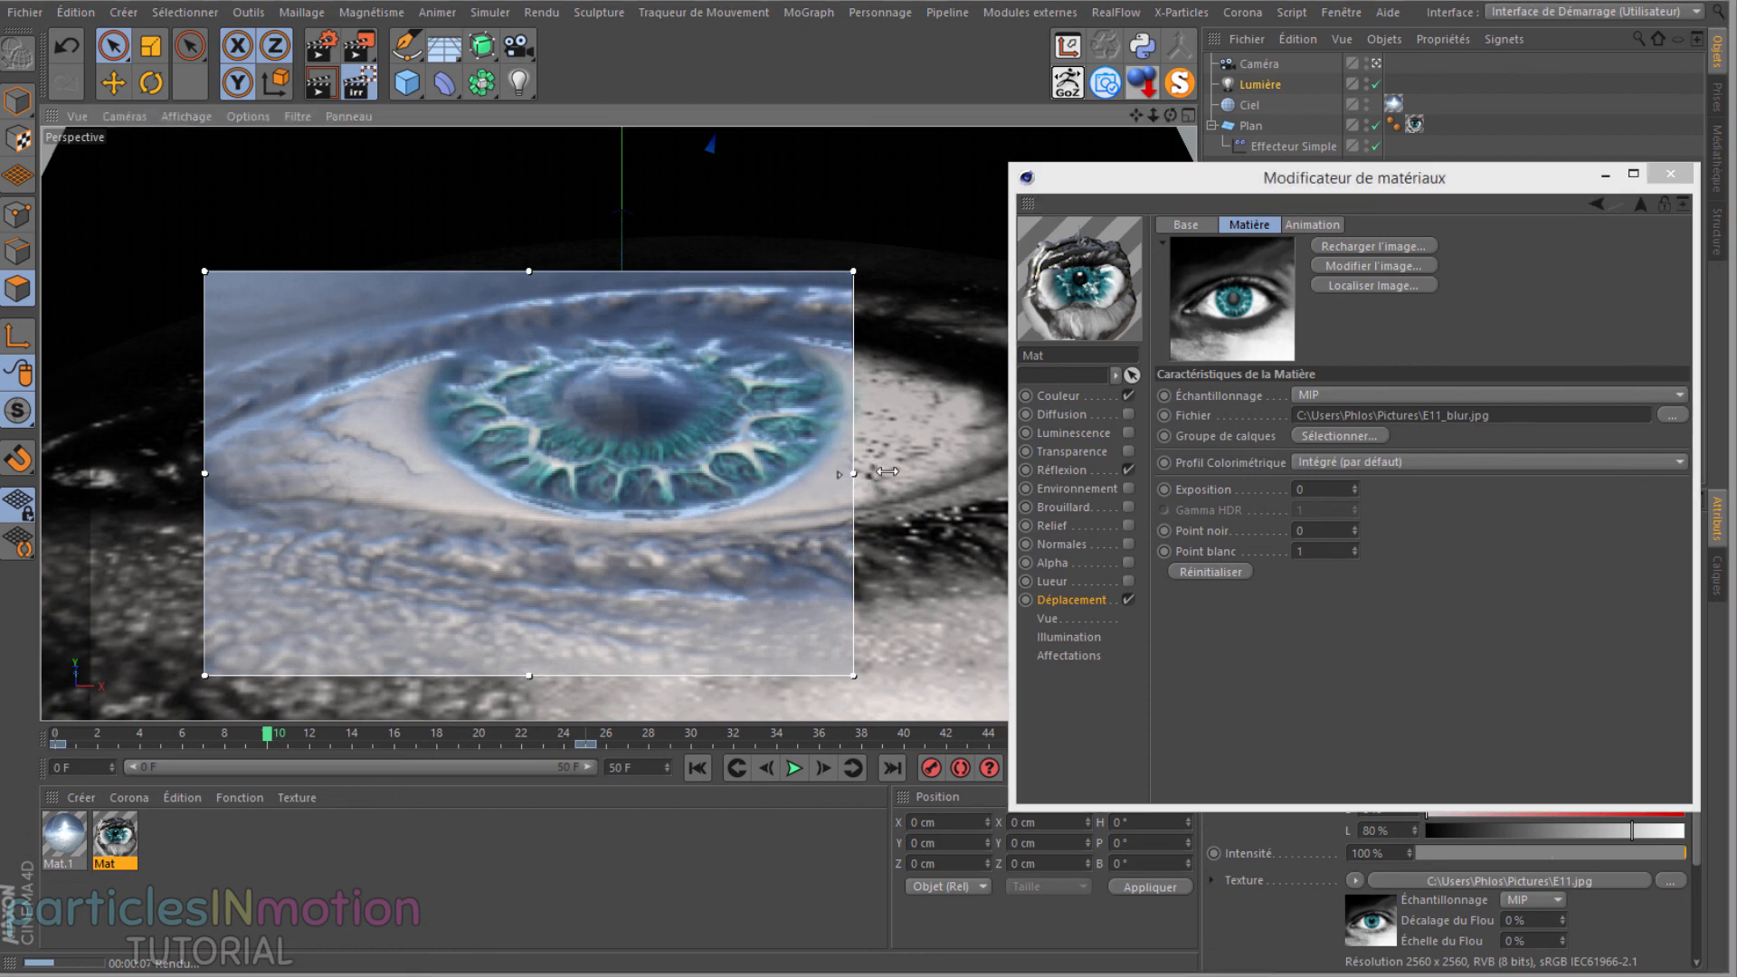
left_click_drag(854, 472, 900, 472)
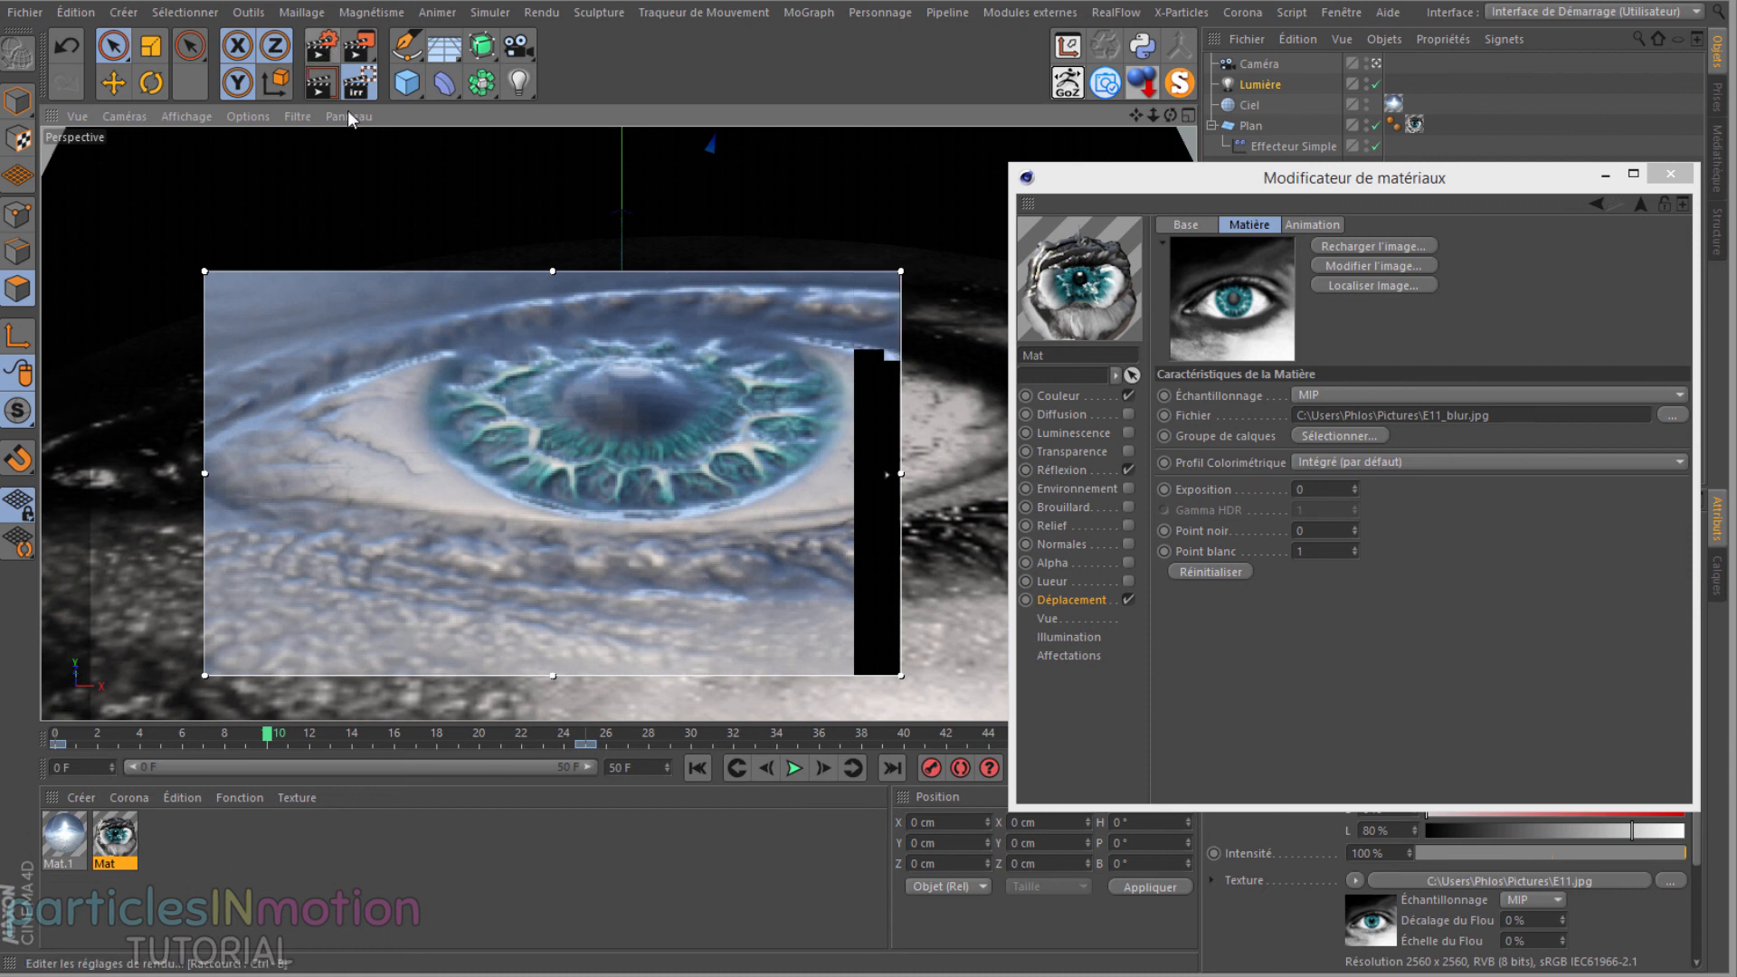
Step: Disable ambient occlusion and set anti-aliasing to Sans in the render settings, and refresh the preview with a slightly wider render region
left_click(320, 47)
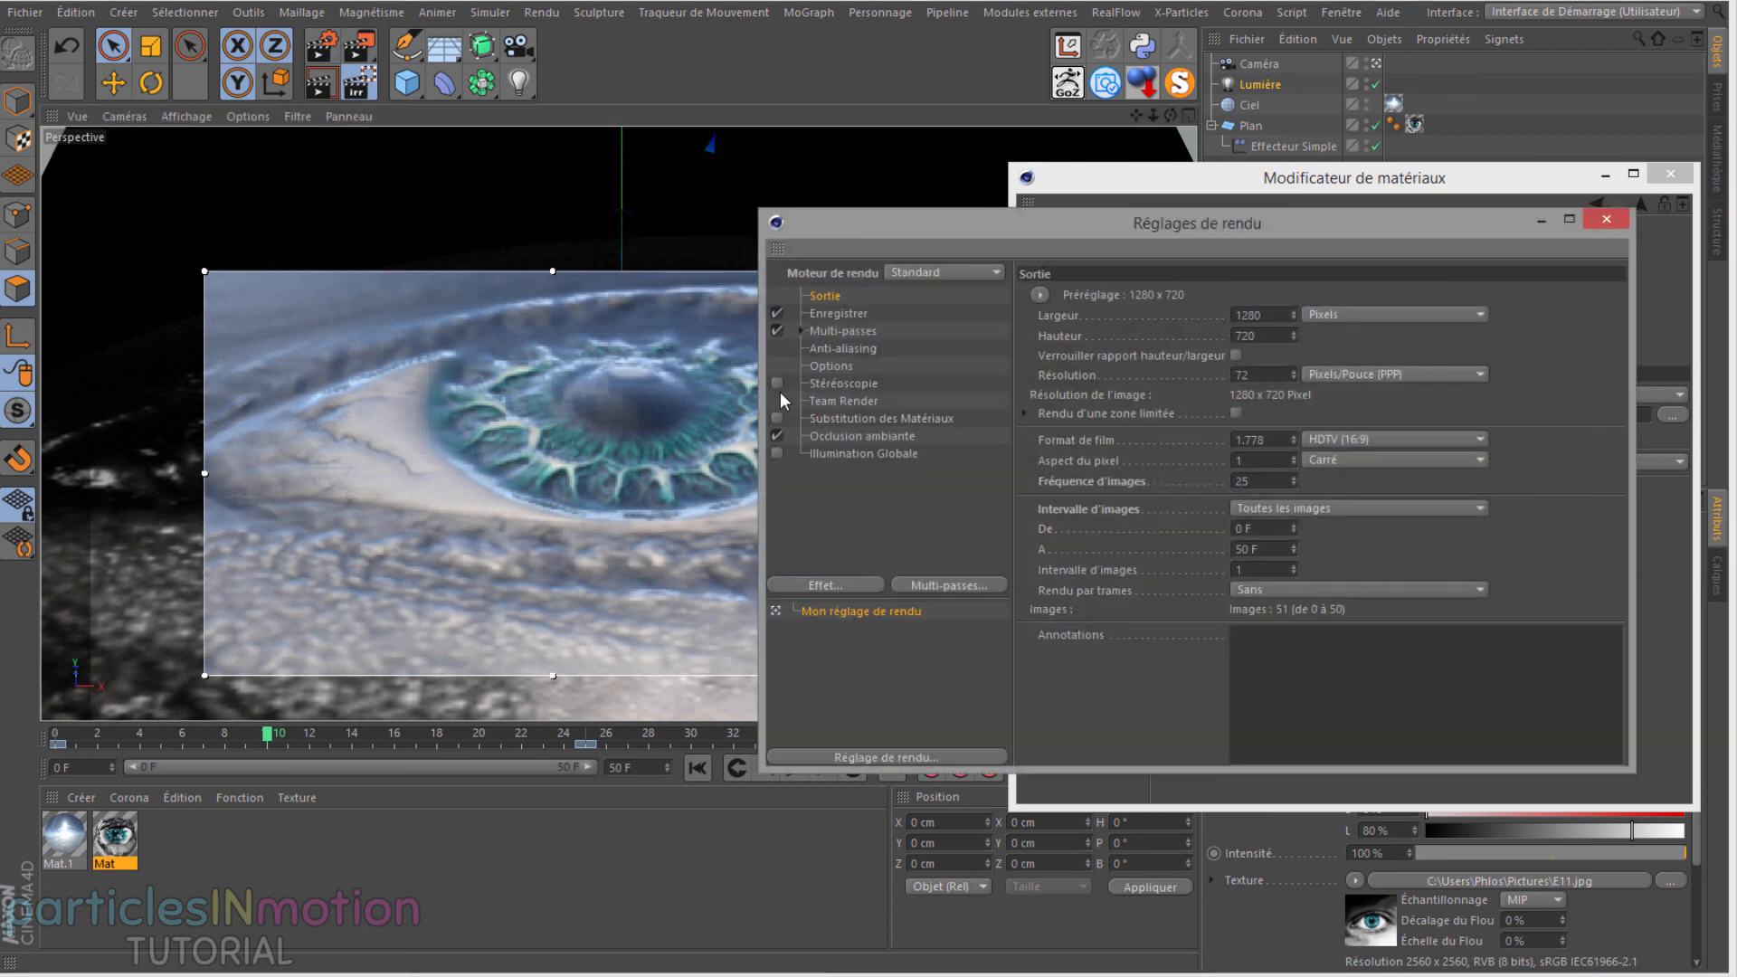
left_click(777, 435)
left_click(834, 350)
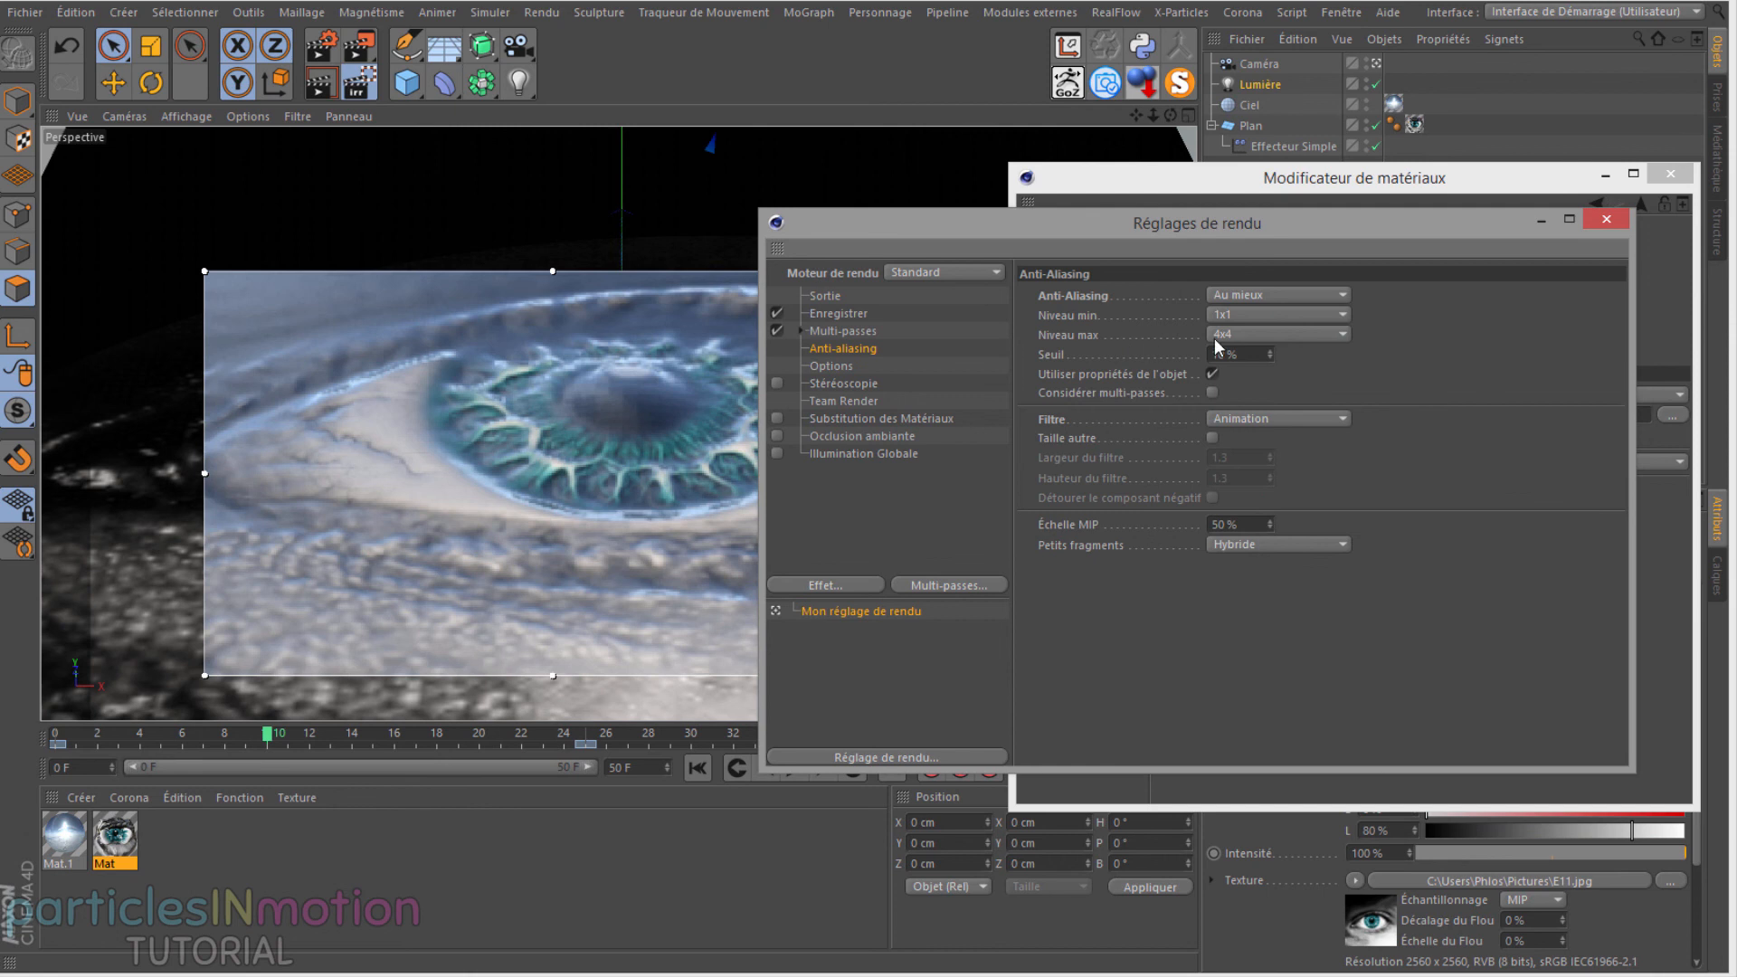
left_click(1234, 291)
left_click(1242, 317)
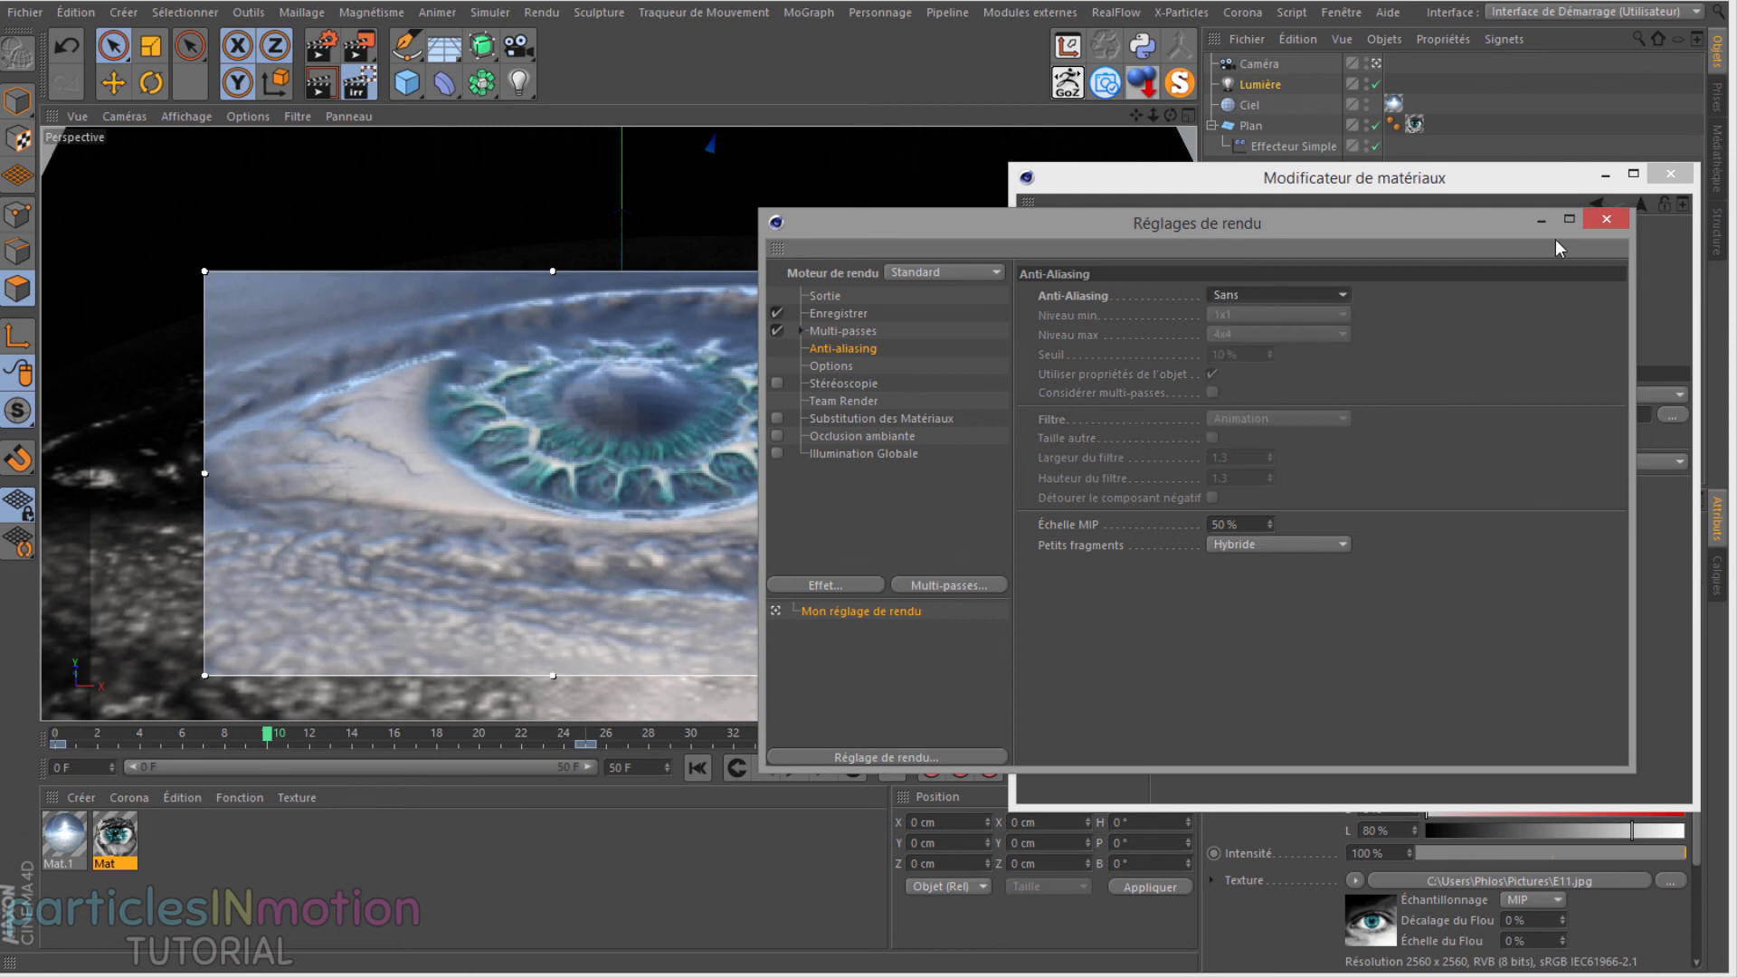
left_click(1606, 220)
key("ctrl+r")
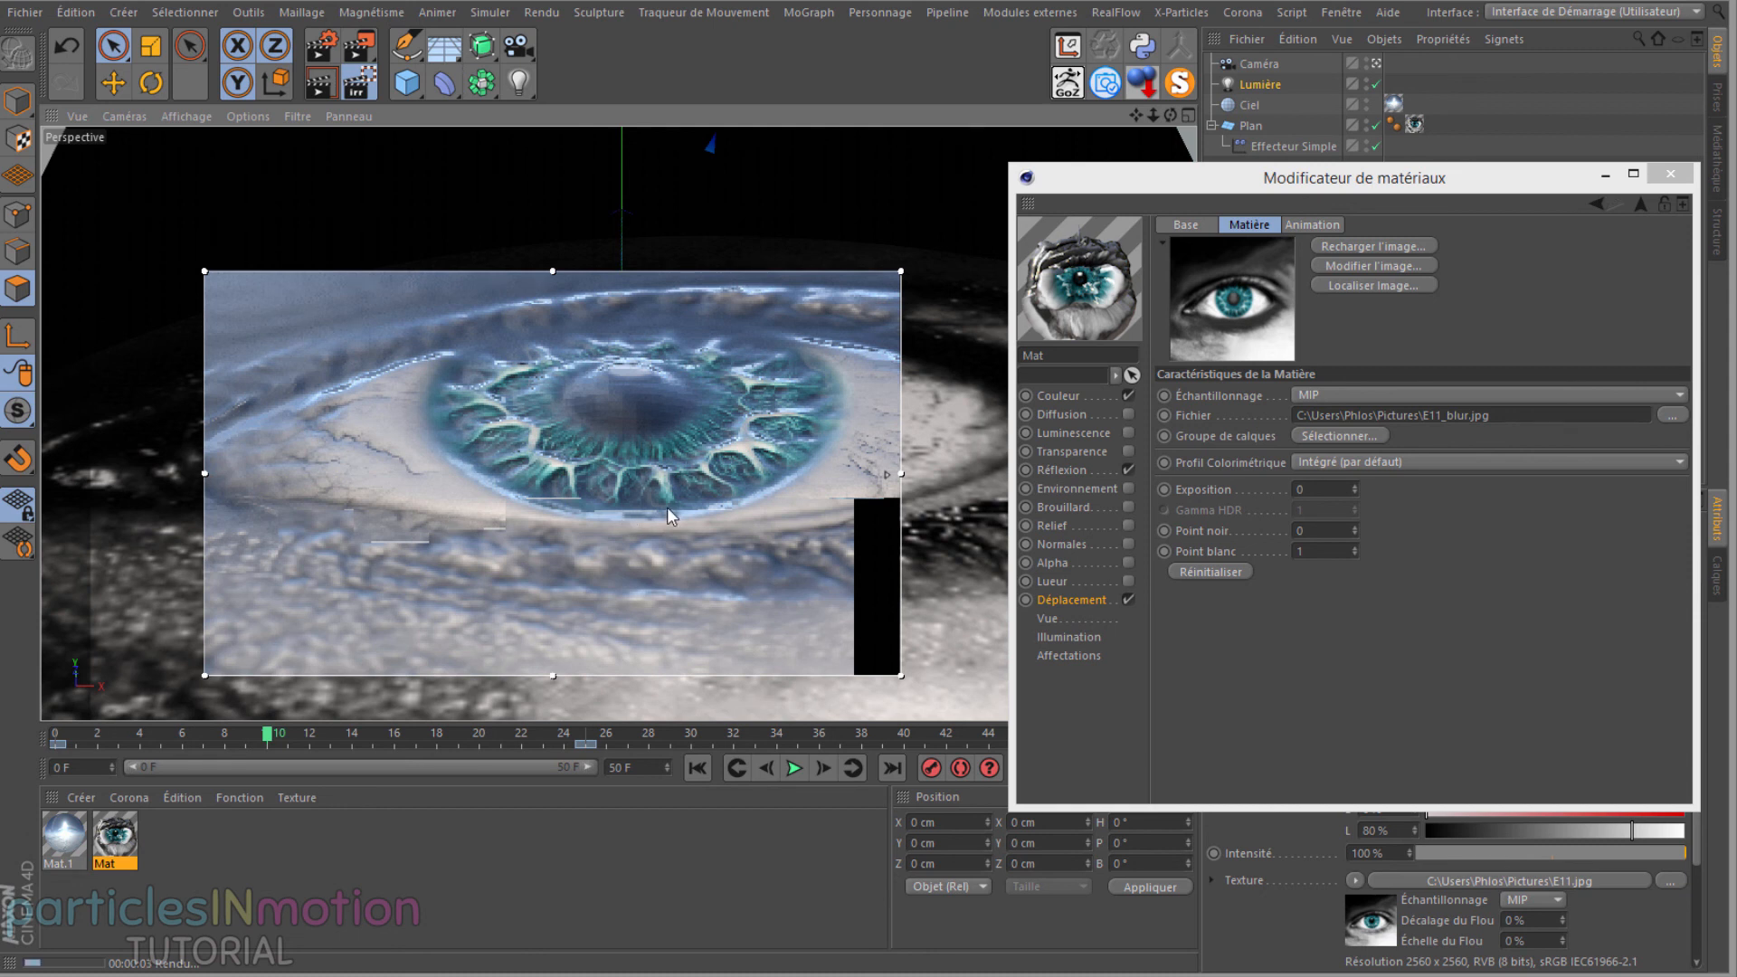
left_click_drag(901, 474, 914, 473)
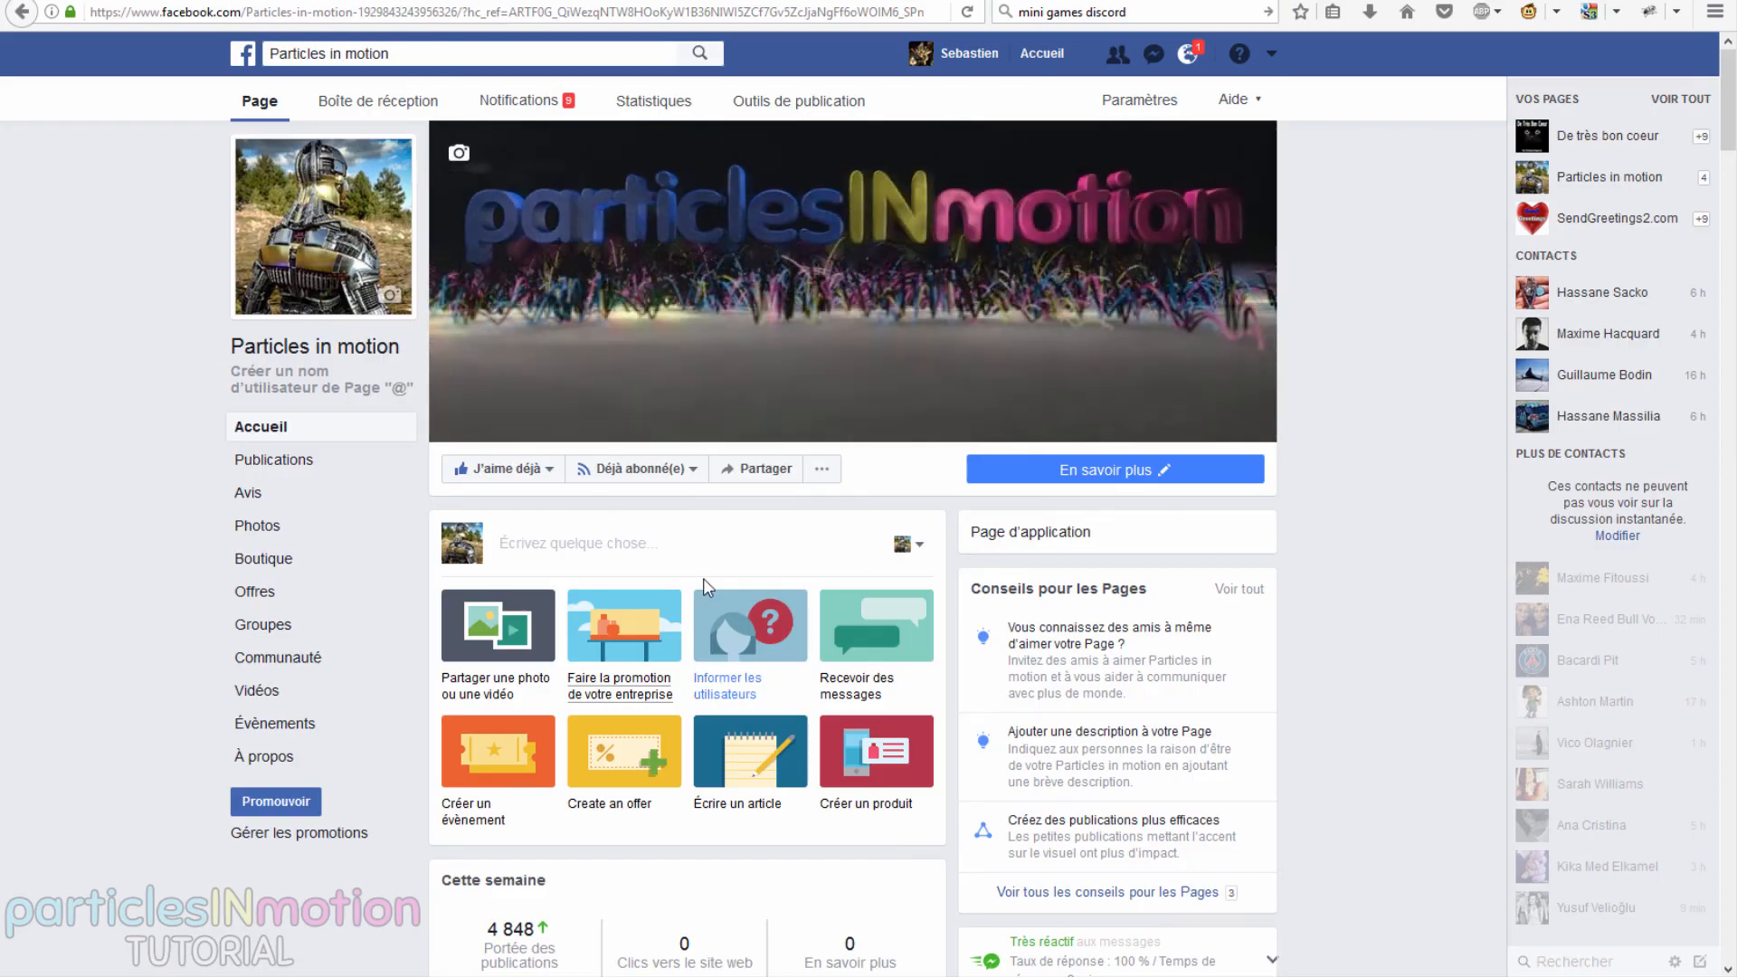
Step: In the web browser, look through the Particles in motion Facebook page and the particlesINmotion YouTube channel's video list
scroll(707, 587, "down", 15)
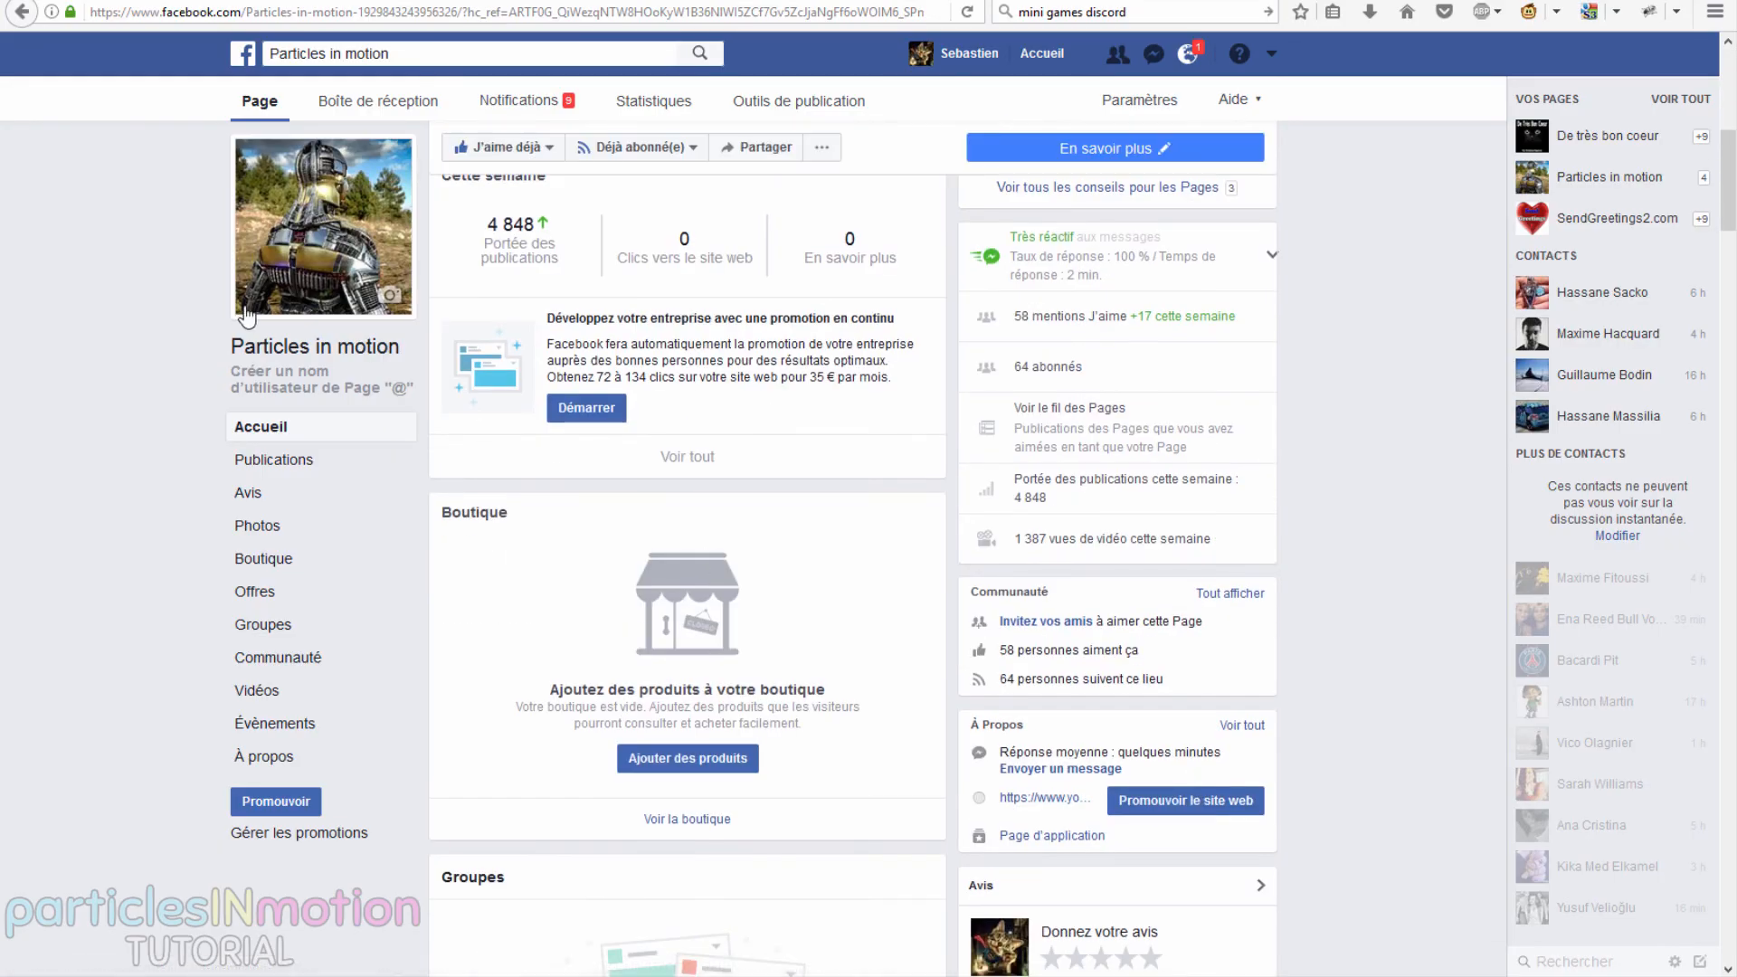
scroll(622, 534, "down", 5)
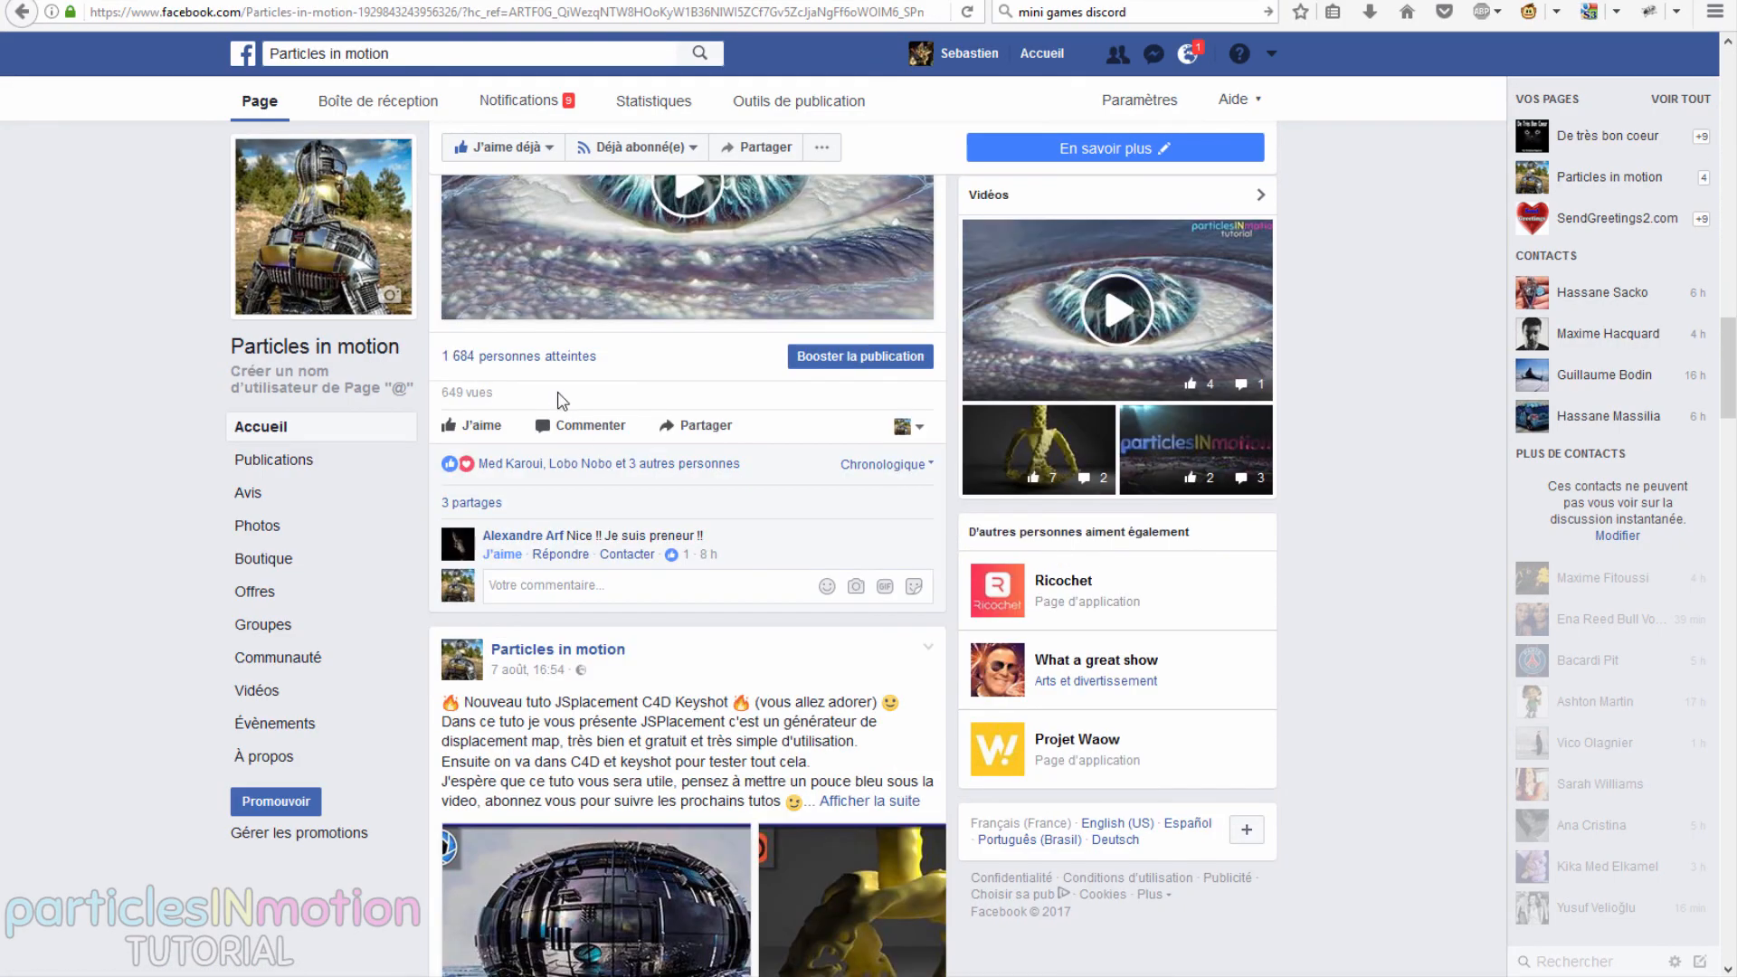
scroll(633, 497, "up", 15)
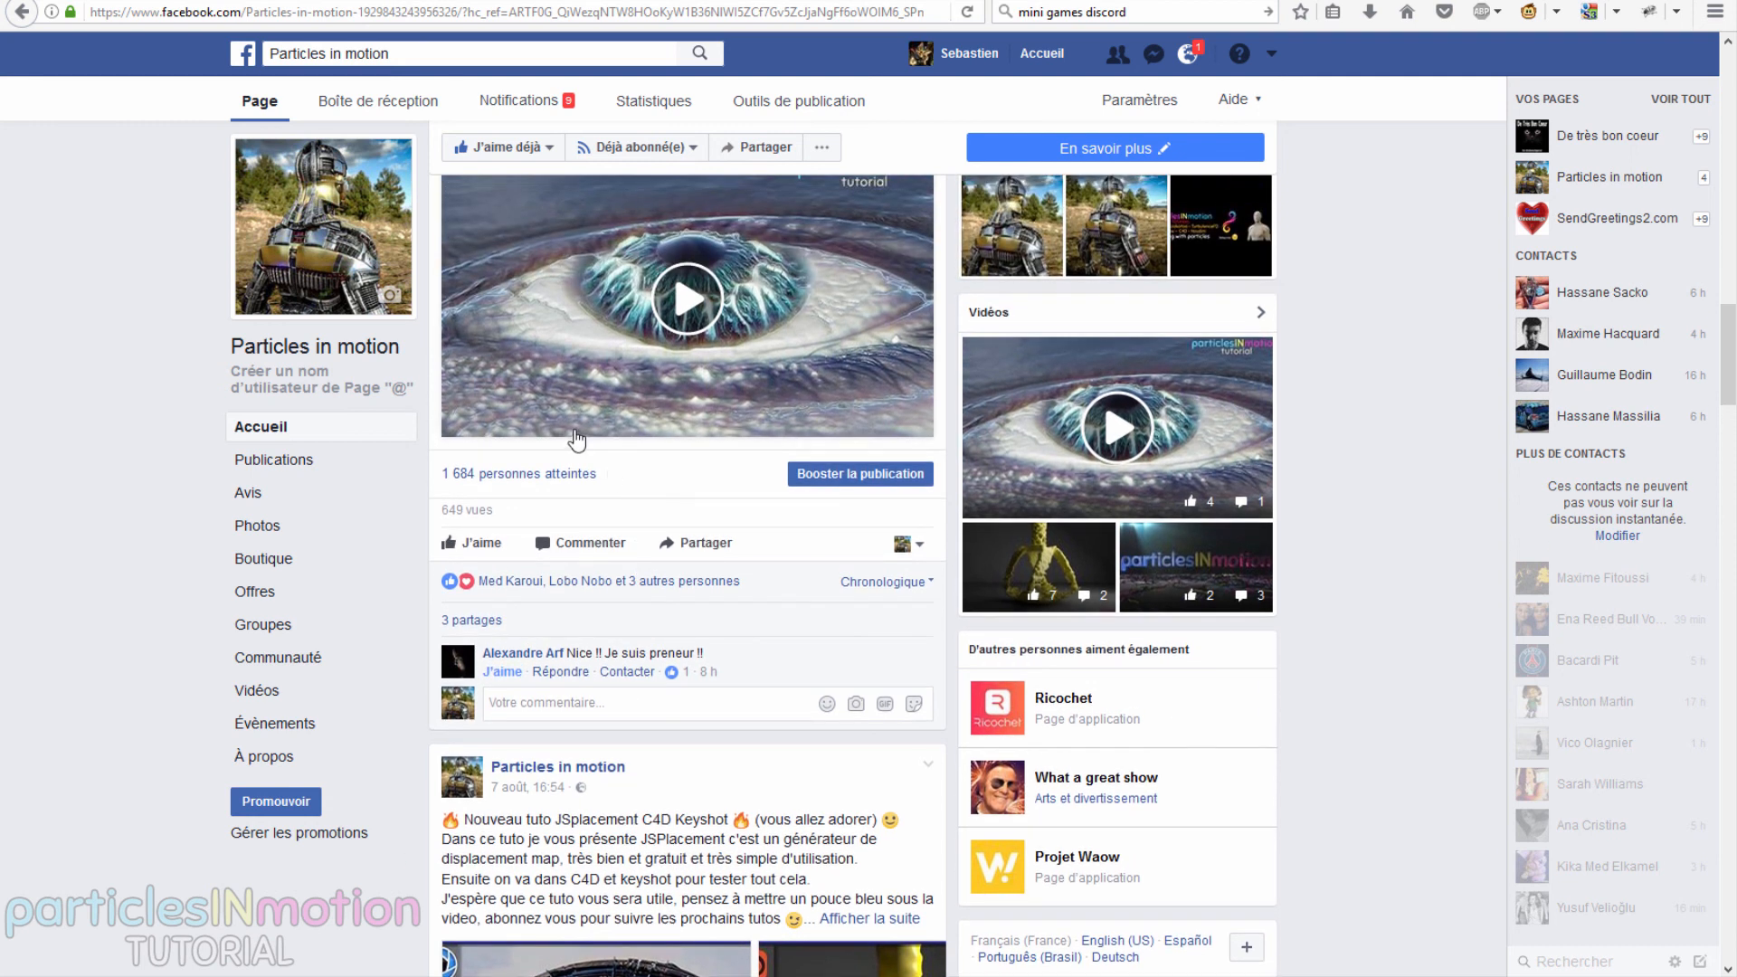
scroll(579, 440, "up", 12)
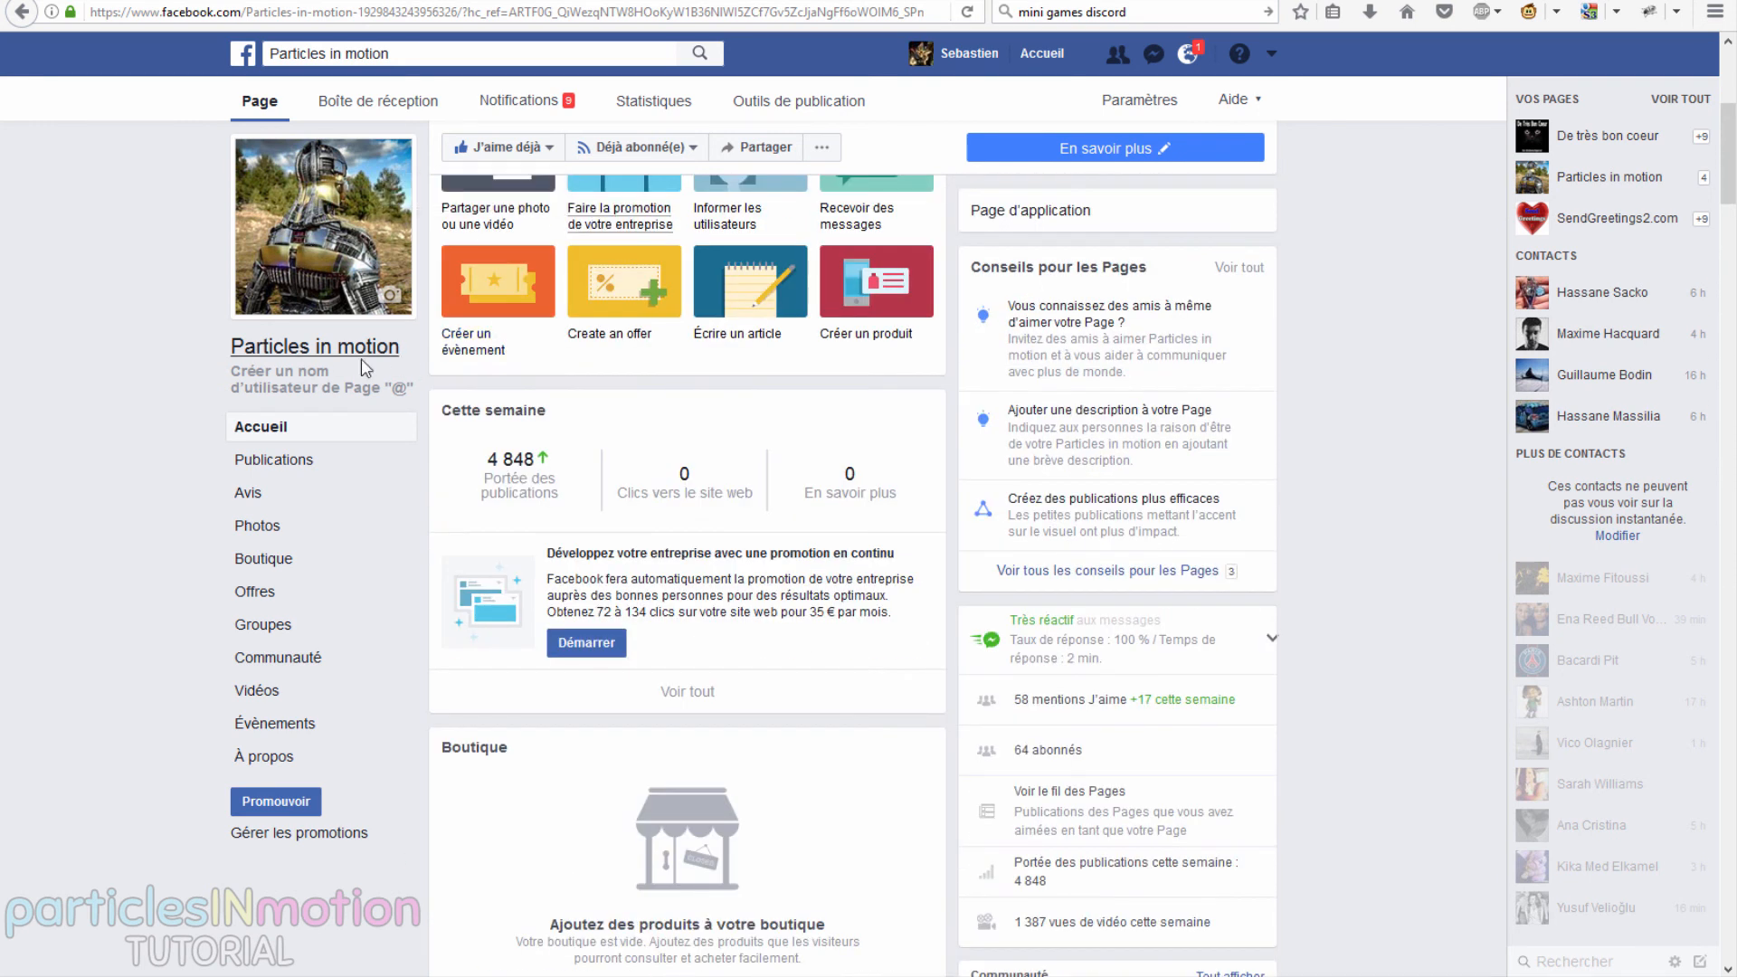
scroll(447, 399, "down", 5)
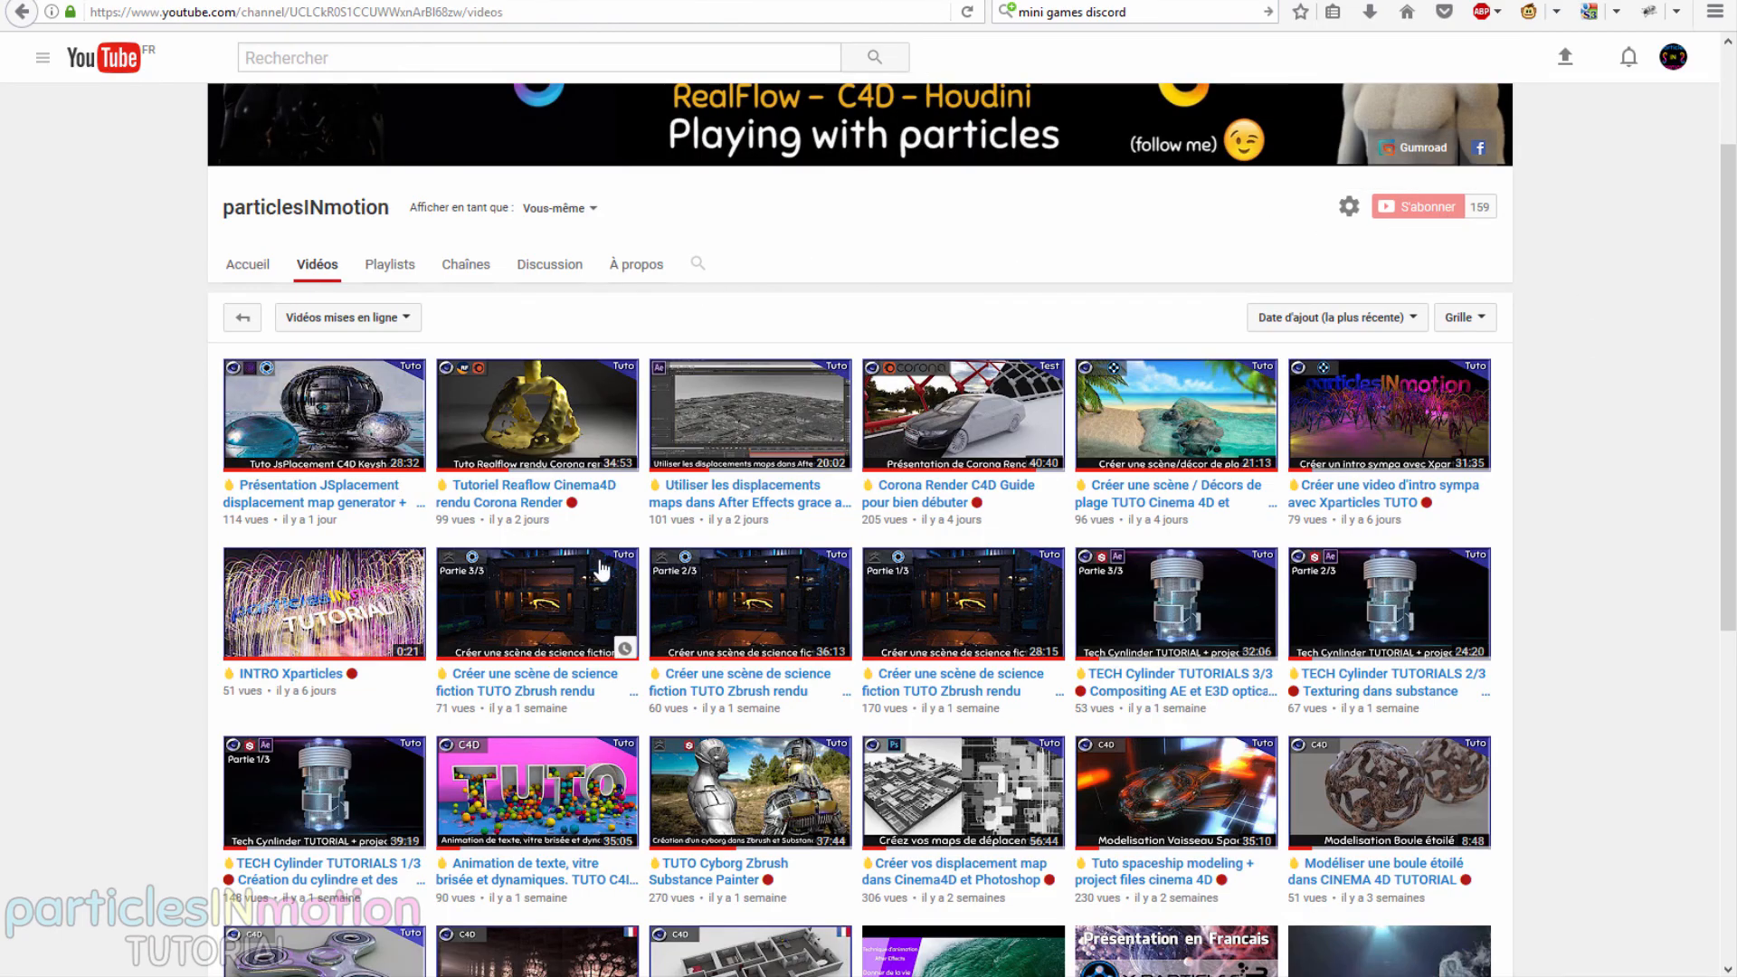
scroll(597, 462, "up", 3)
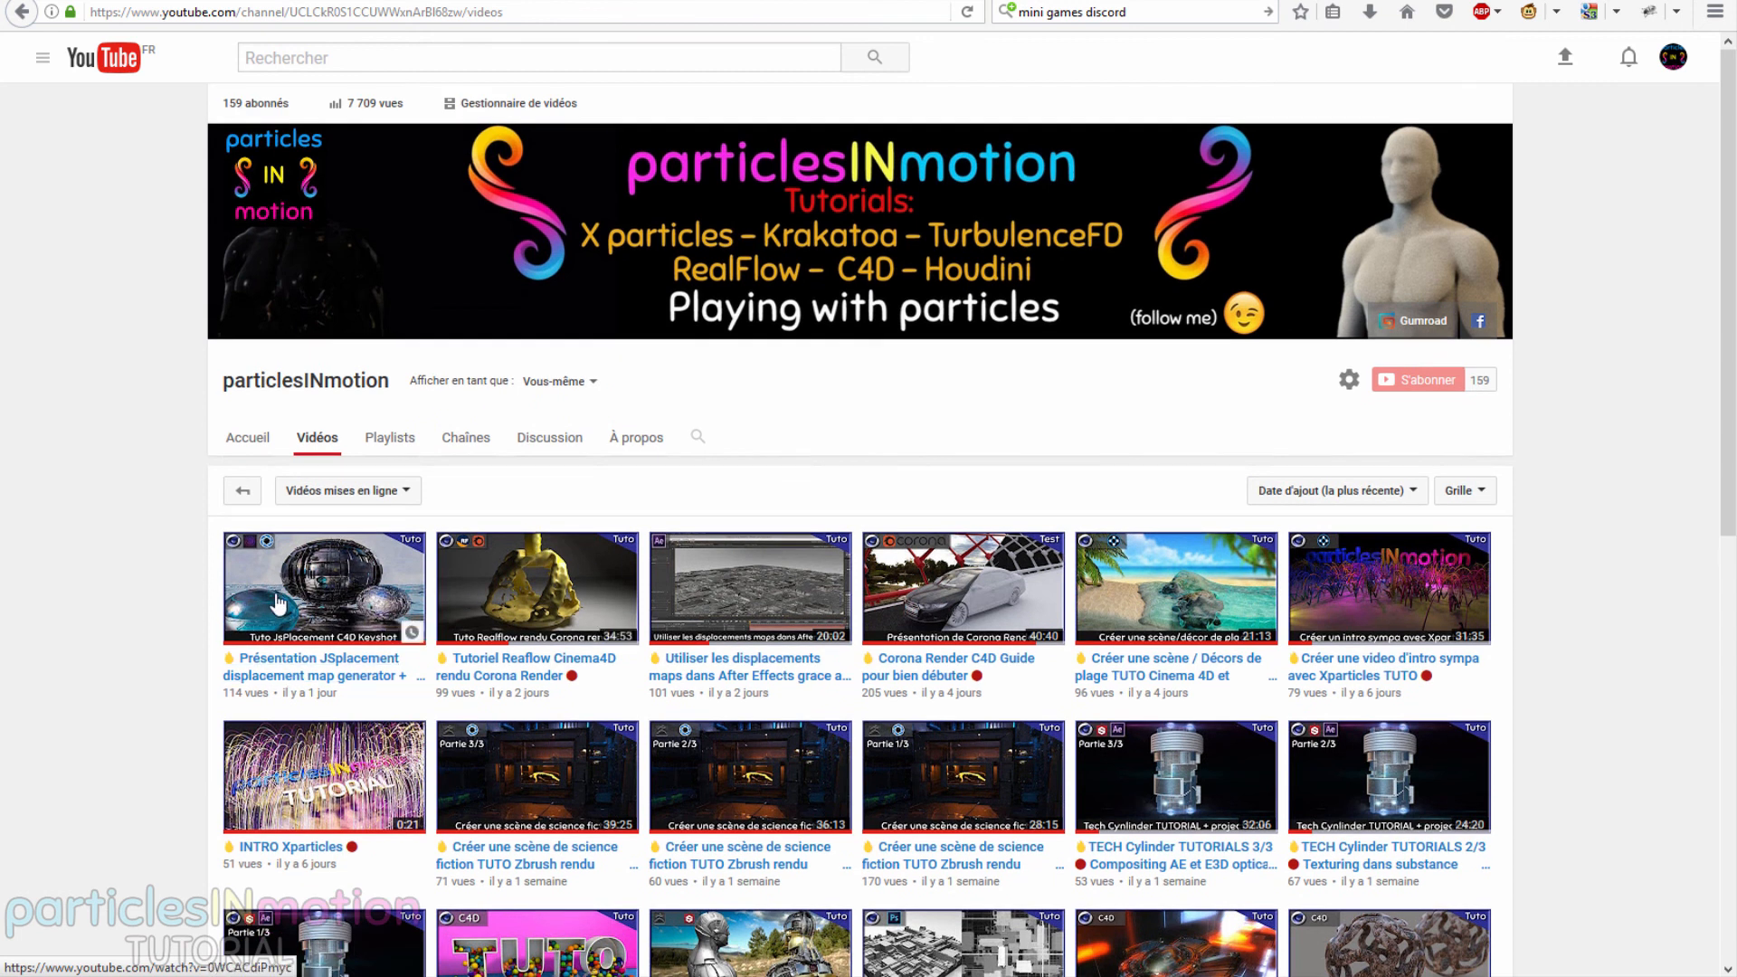